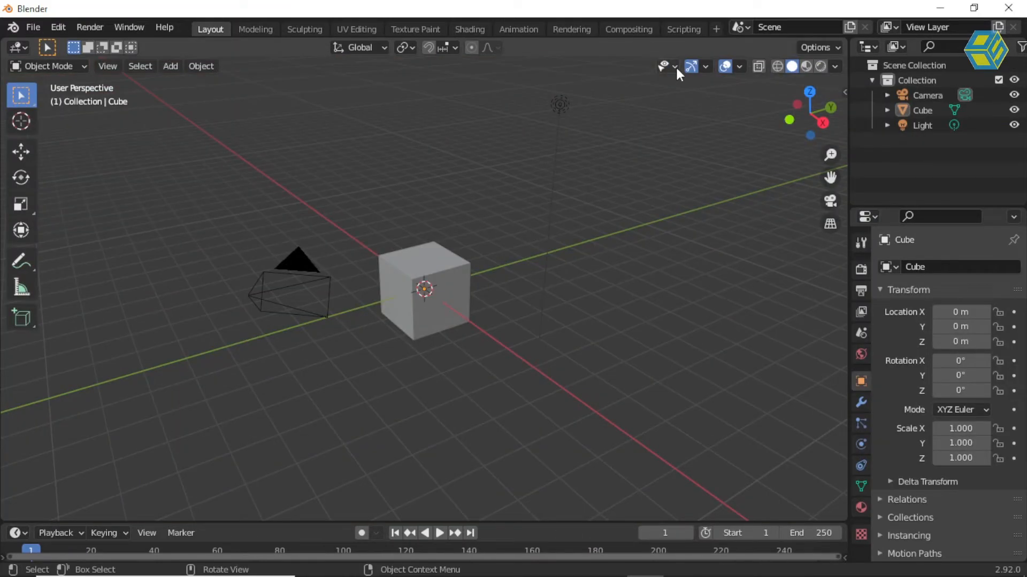
# Hide the light and camera object types in the viewport.
pyautogui.click(676, 68)
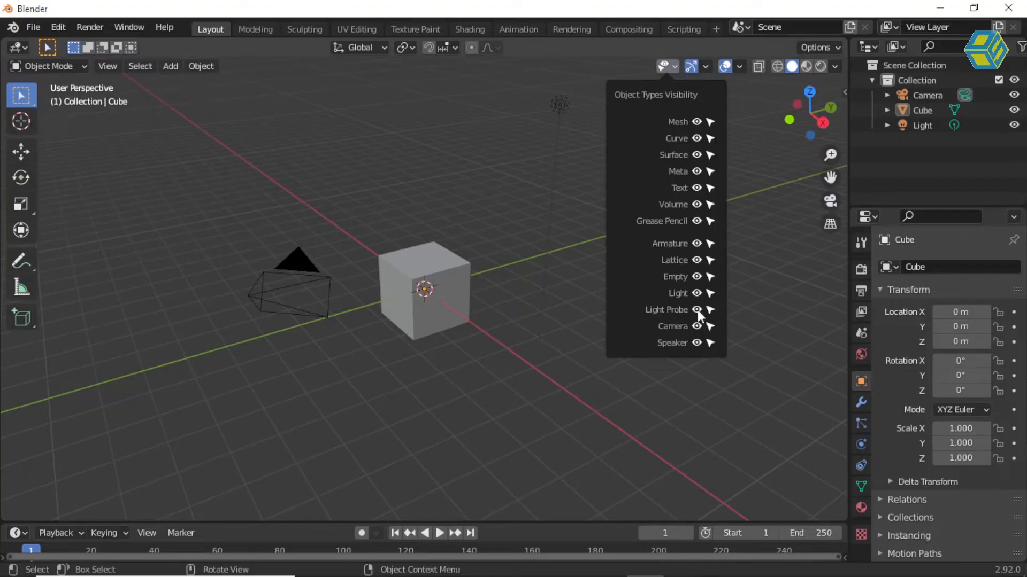
pyautogui.click(696, 293)
pyautogui.click(697, 326)
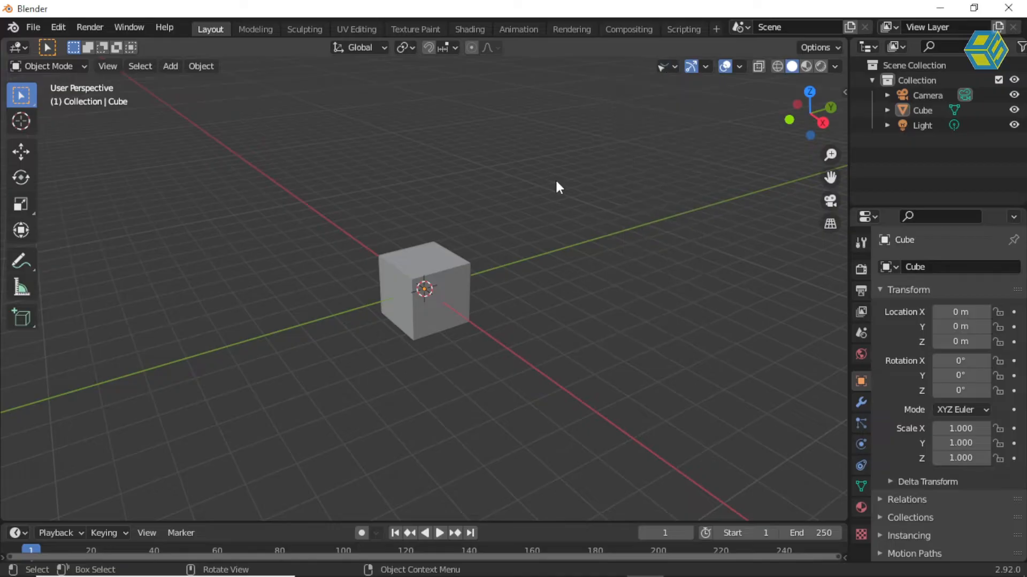
# Delete the default cube and add a mesh cylinder at the world origin.
pyautogui.click(440, 253)
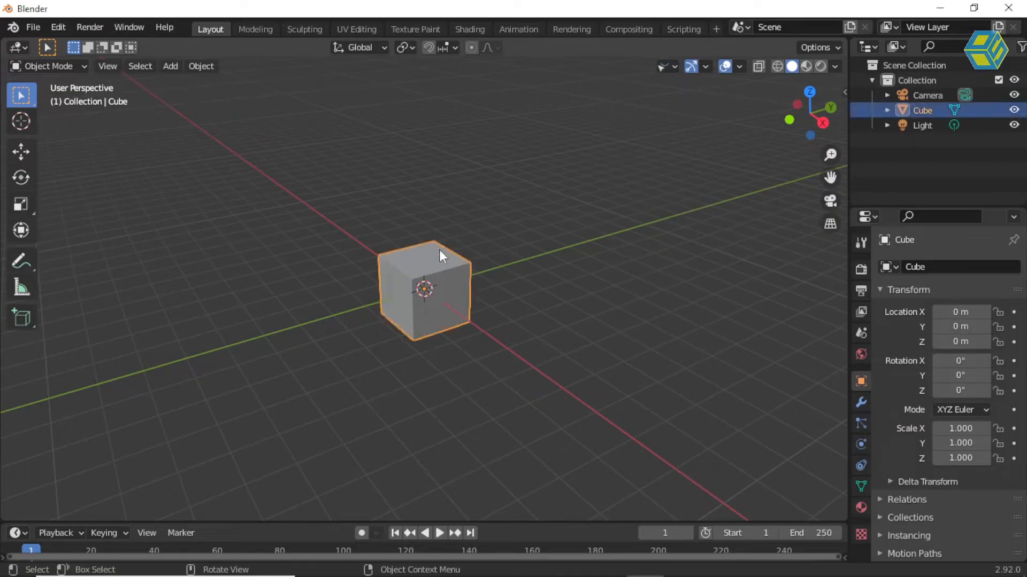
pyautogui.press('Delete')
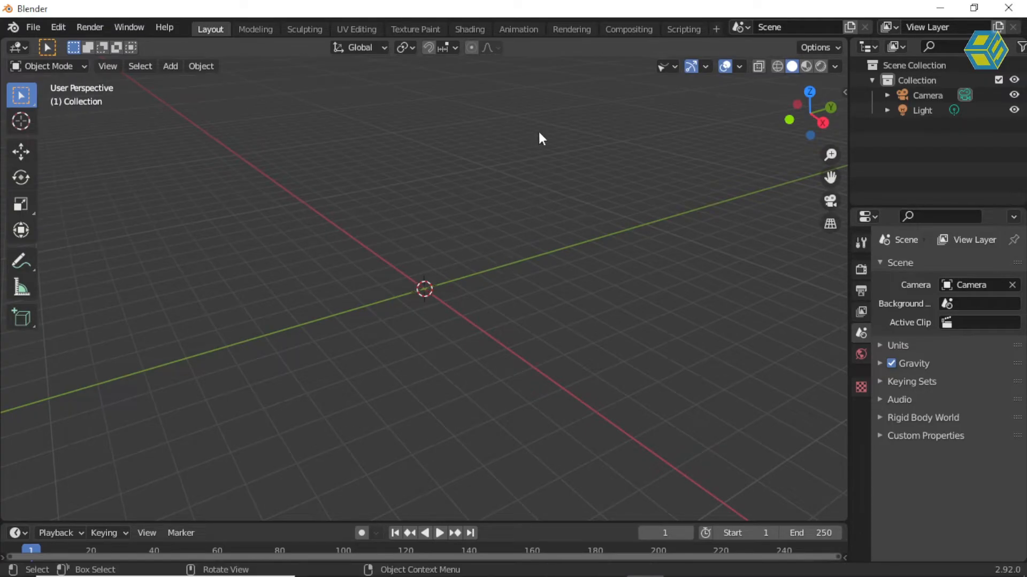
pyautogui.click(169, 66)
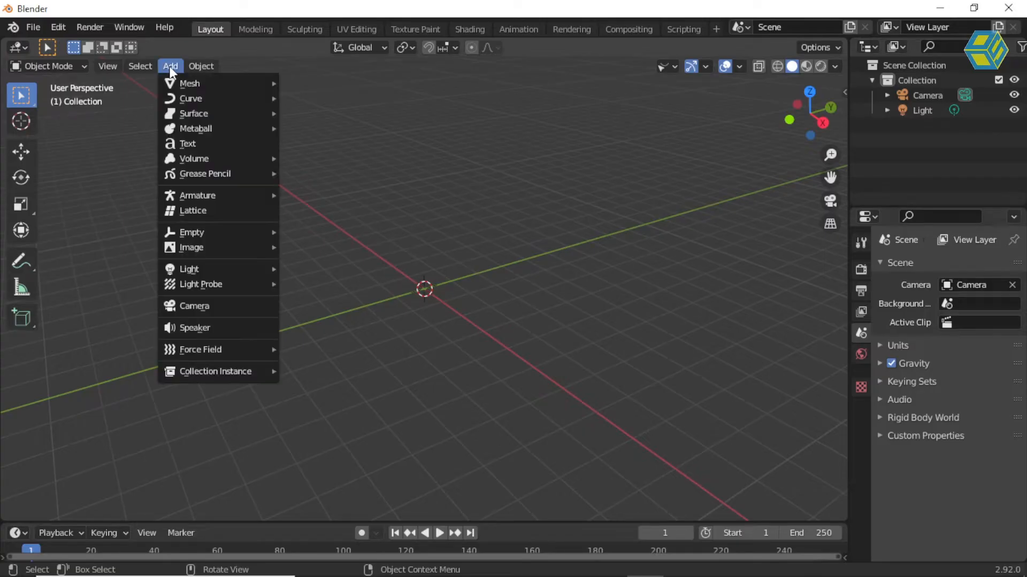
pyautogui.moveTo(181, 78)
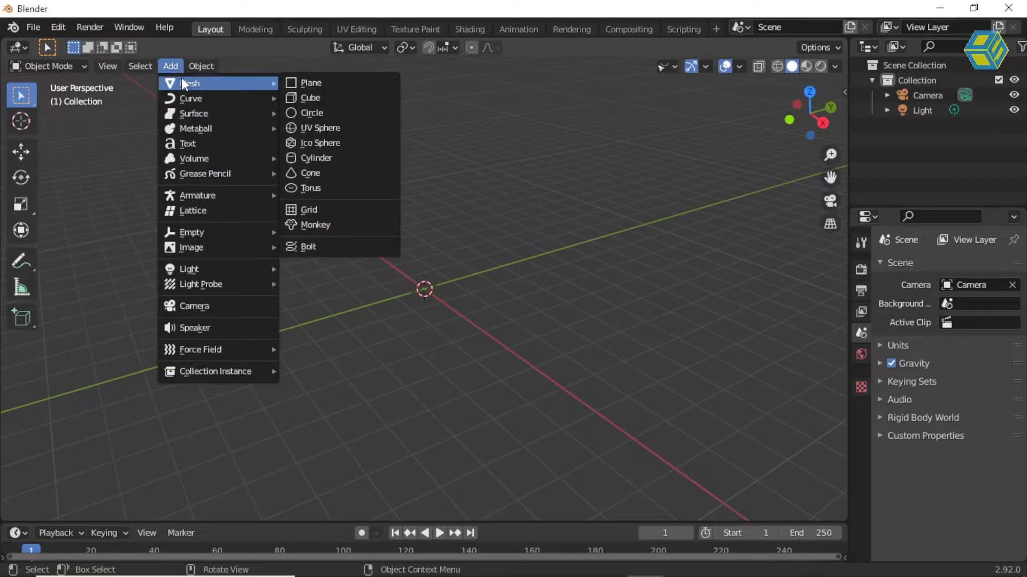
pyautogui.click(341, 158)
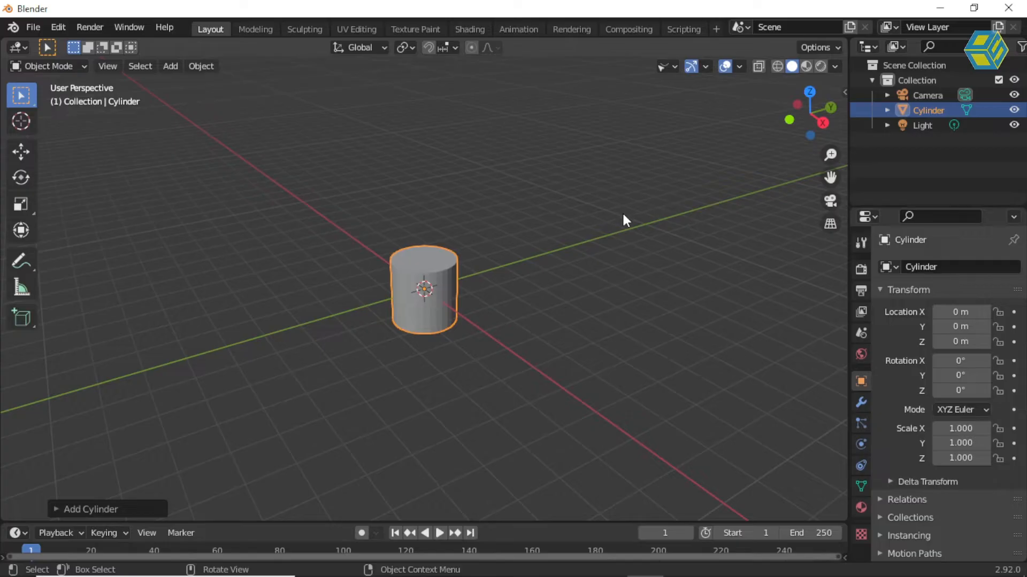
# Enable the Screencast Keys display in the viewport.
pyautogui.press('n')
pyautogui.click(840, 210)
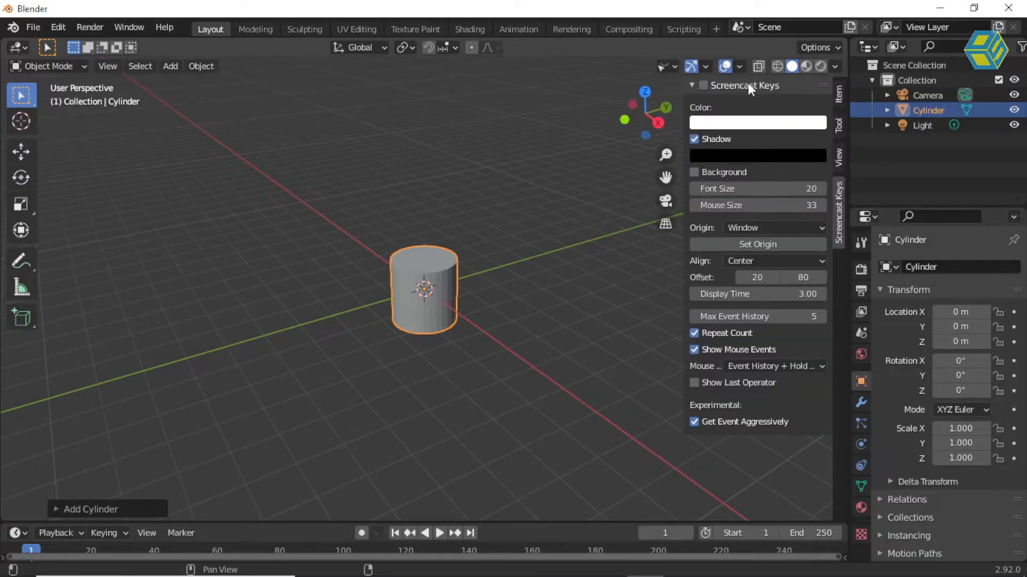
pyautogui.click(727, 85)
pyautogui.press('n')
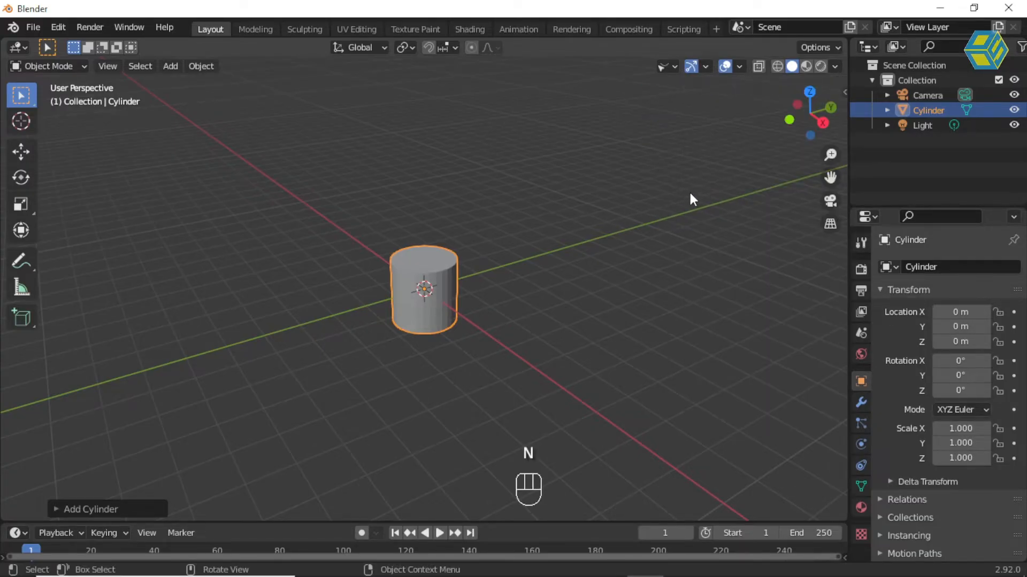
# Move the cylinder along the Y axis to about -4.5 m.
pyautogui.click(535, 283)
pyautogui.moveTo(505, 307); pyautogui.dragTo(477, 297, button='middle')
pyautogui.scroll(3, 503, 281)
pyautogui.click(592, 292)
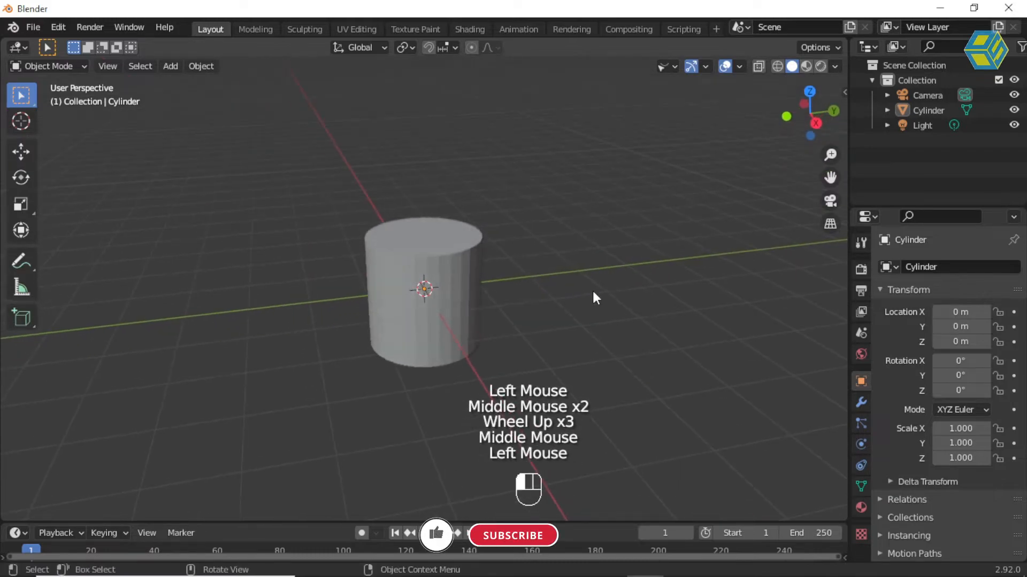
pyautogui.click(462, 259)
pyautogui.scroll(-3, 463, 261)
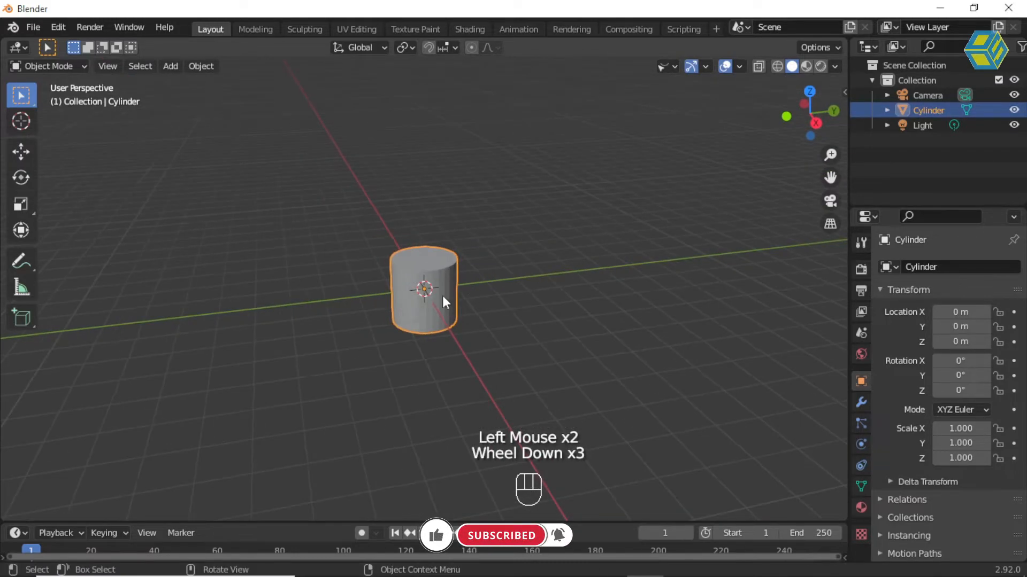
pyautogui.click(21, 152)
pyautogui.moveTo(484, 284); pyautogui.dragTo(282, 292)
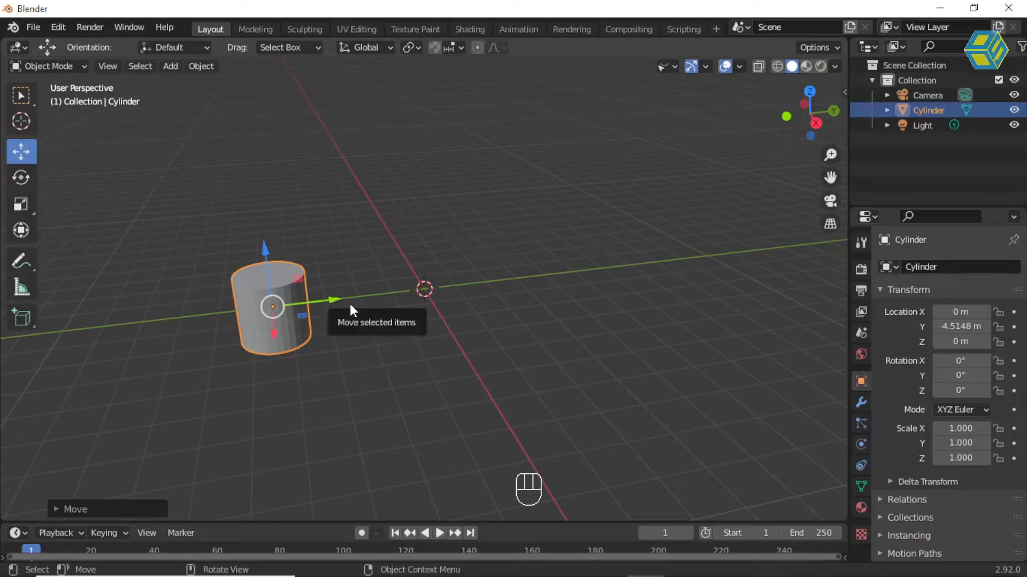
# Put the cylinder into Edit Mode and switch to face selection.
pyautogui.click(312, 271)
pyautogui.click(284, 311)
pyautogui.moveTo(307, 309); pyautogui.dragTo(331, 259, button='middle')
pyautogui.scroll(2, 310, 284)
pyautogui.scroll(-2, 316, 288)
pyautogui.click(331, 260)
pyautogui.click(268, 272)
pyautogui.click(53, 65)
pyautogui.click(57, 99)
pyautogui.click(319, 242)
pyautogui.click(128, 66)
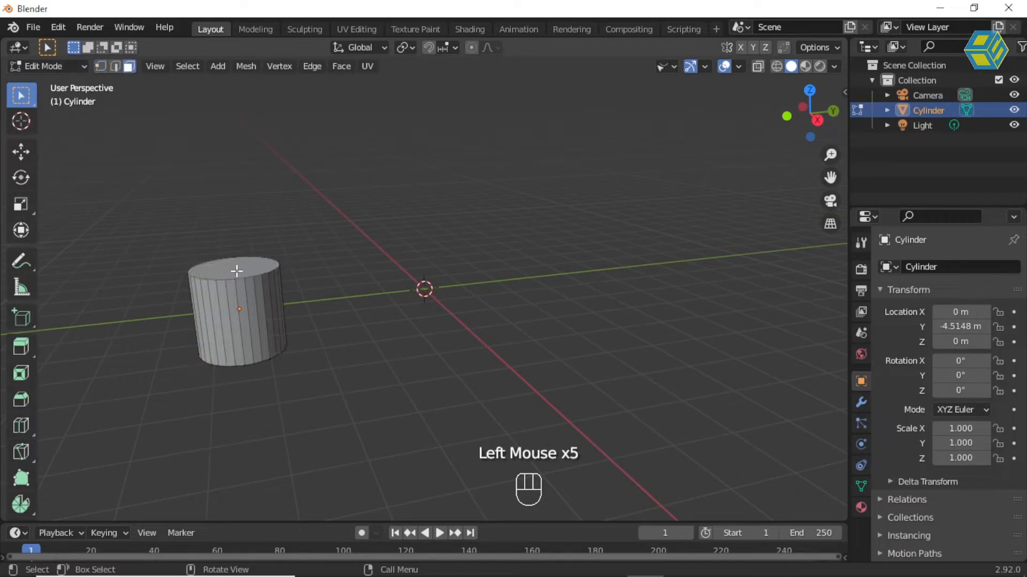
# Raise the cylinder's top face along Z until the body is about 2.5 times its original height.
pyautogui.click(237, 270)
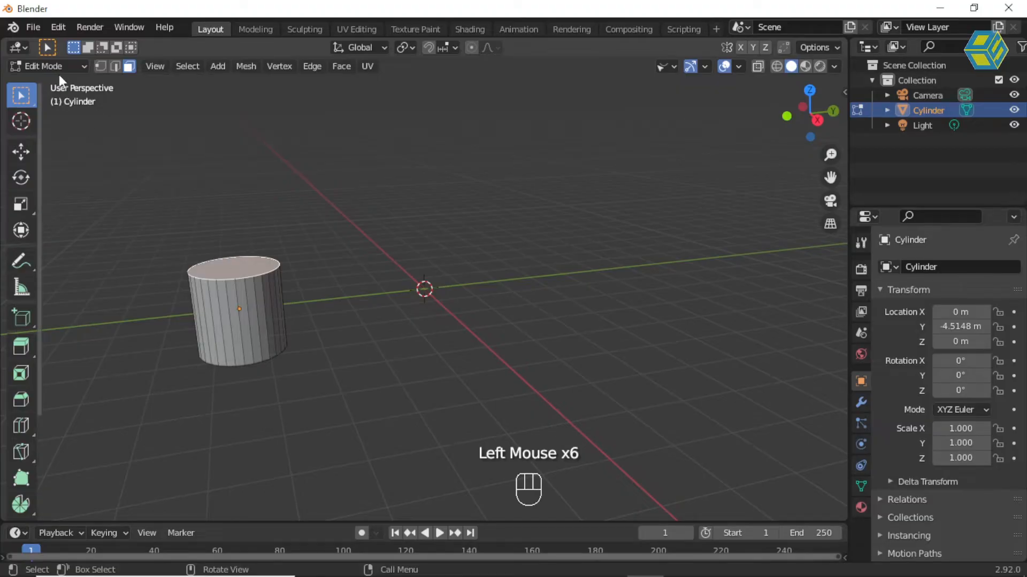
pyautogui.click(20, 151)
pyautogui.moveTo(225, 208); pyautogui.dragTo(213, 75)
# Examine the stretched cylinder's proportions from the front and in perspective.
pyautogui.moveTo(305, 285); pyautogui.dragTo(329, 263, button='middle')
pyautogui.press('KP_1')
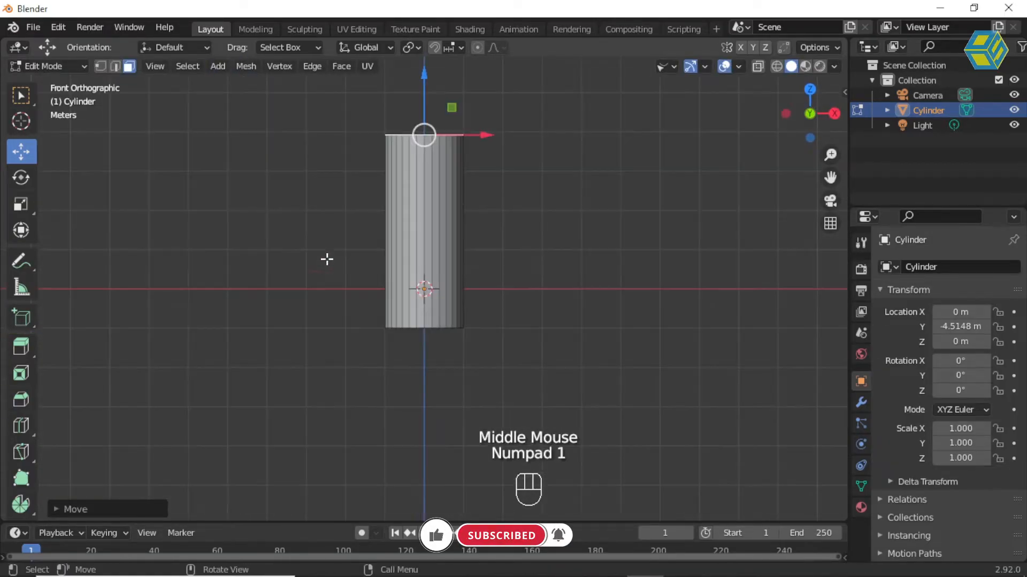
pyautogui.scroll(2, 451, 236)
pyautogui.scroll(-3, 462, 217)
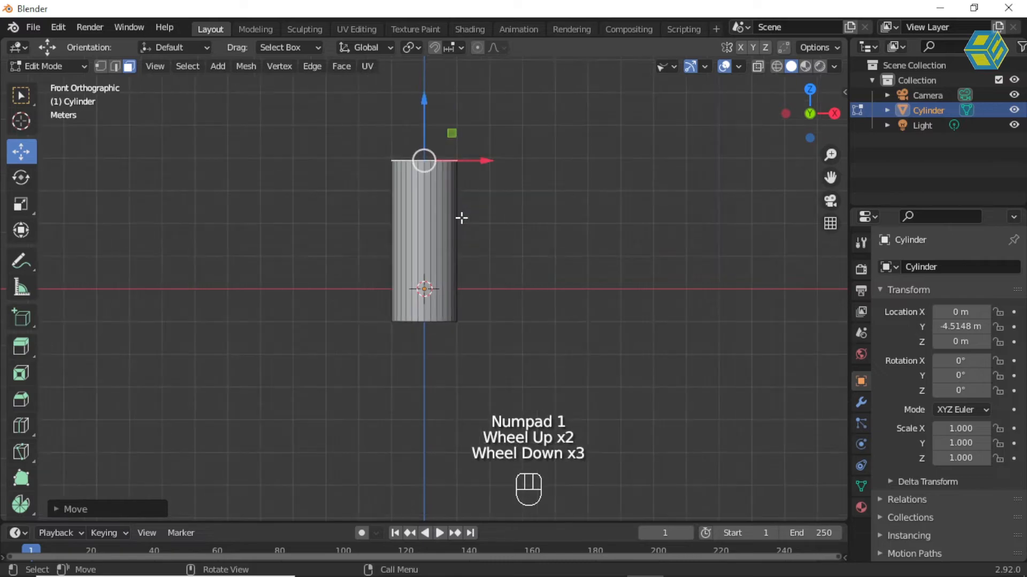
pyautogui.press('KP_1')
pyautogui.moveTo(489, 234); pyautogui.dragTo(411, 271, button='middle')
pyautogui.scroll(-2, 373, 238)
pyautogui.scroll(2, 371, 231)
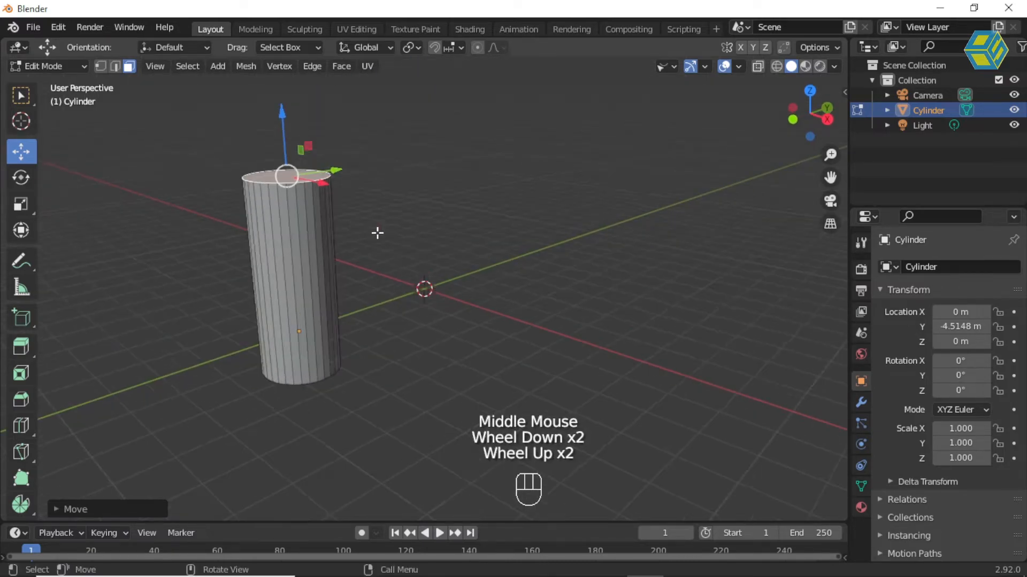
pyautogui.moveTo(358, 374); pyautogui.dragTo(357, 378, button='middle')
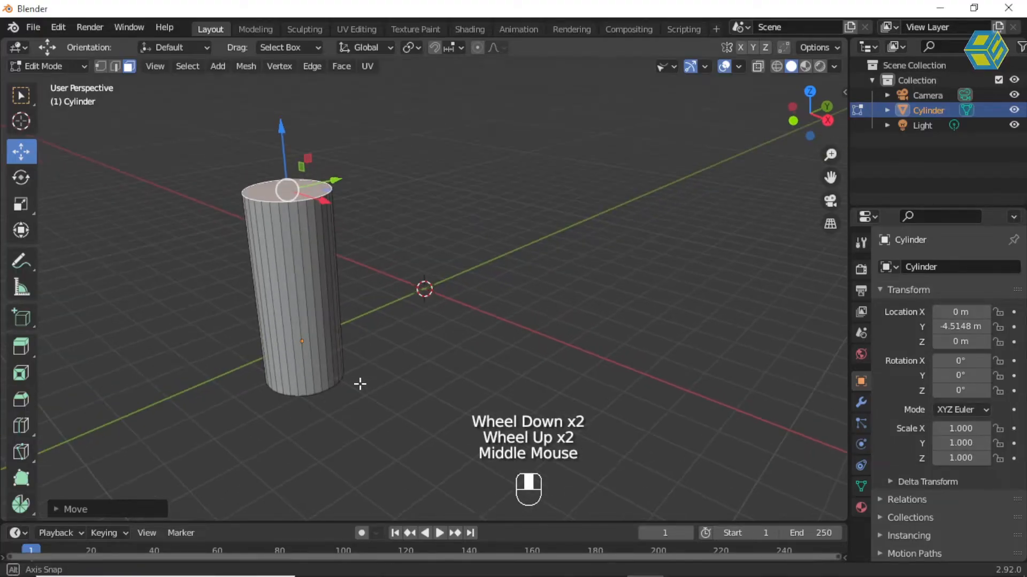
pyautogui.scroll(1, 305, 191)
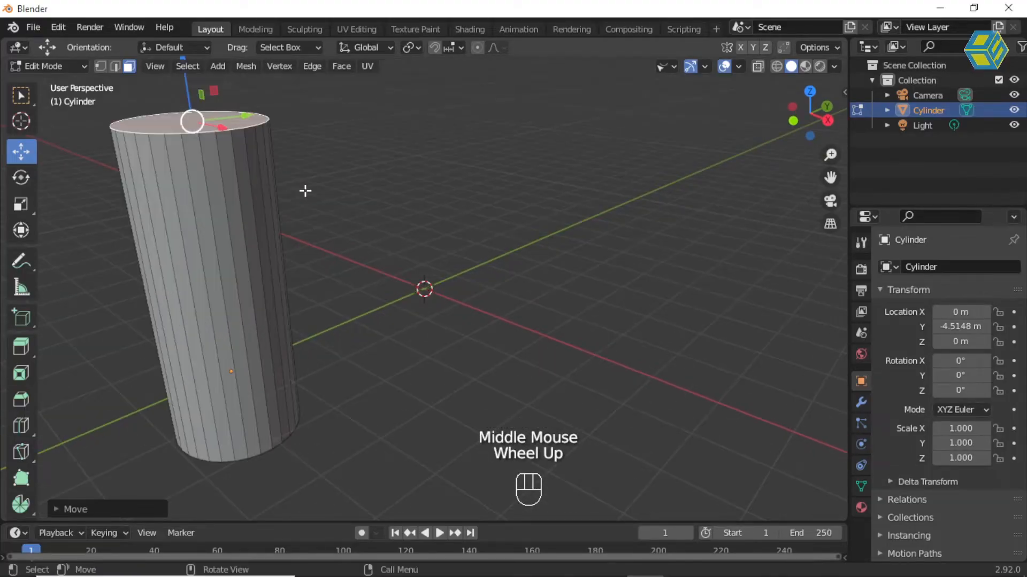
# Extrude the cylinder's top face slightly upward to add a thin band along the upper rim.
pyautogui.press('KP_Decimal')
pyautogui.scroll(-2, 386, 256)
pyautogui.moveTo(391, 265); pyautogui.dragTo(416, 309, button='middle')
pyautogui.scroll(2, 416, 309)
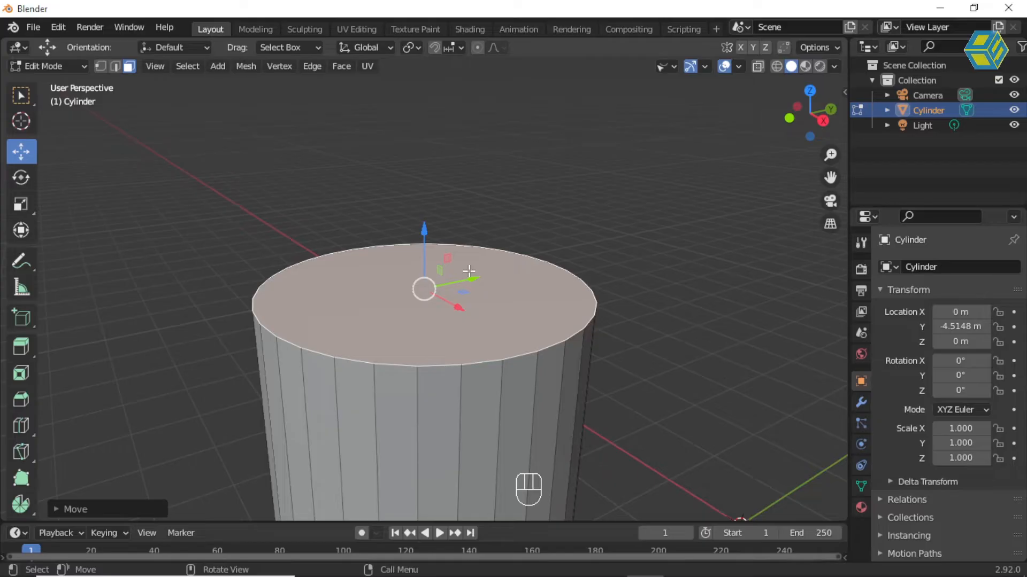
pyautogui.press('e')
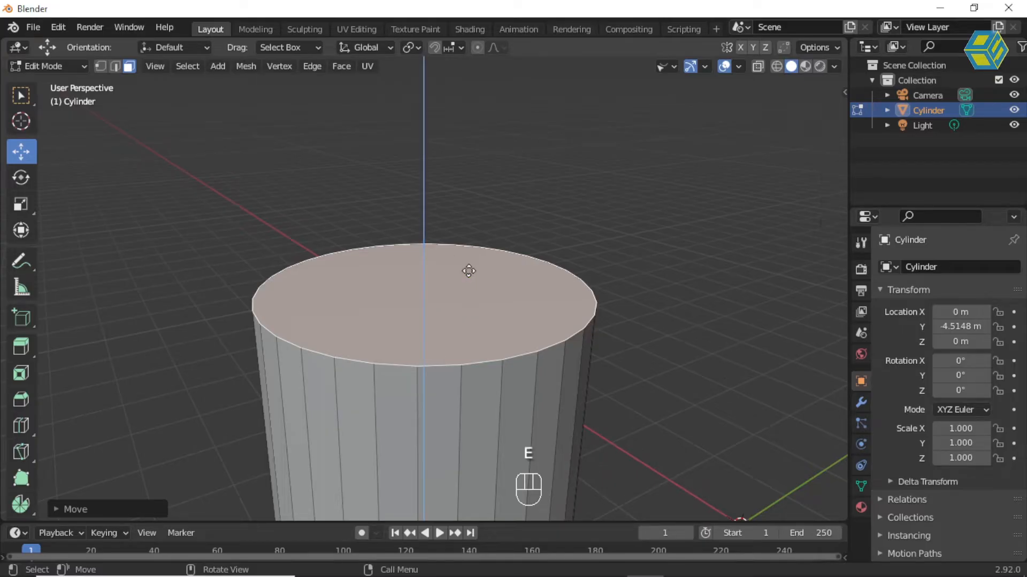
pyautogui.click(464, 247)
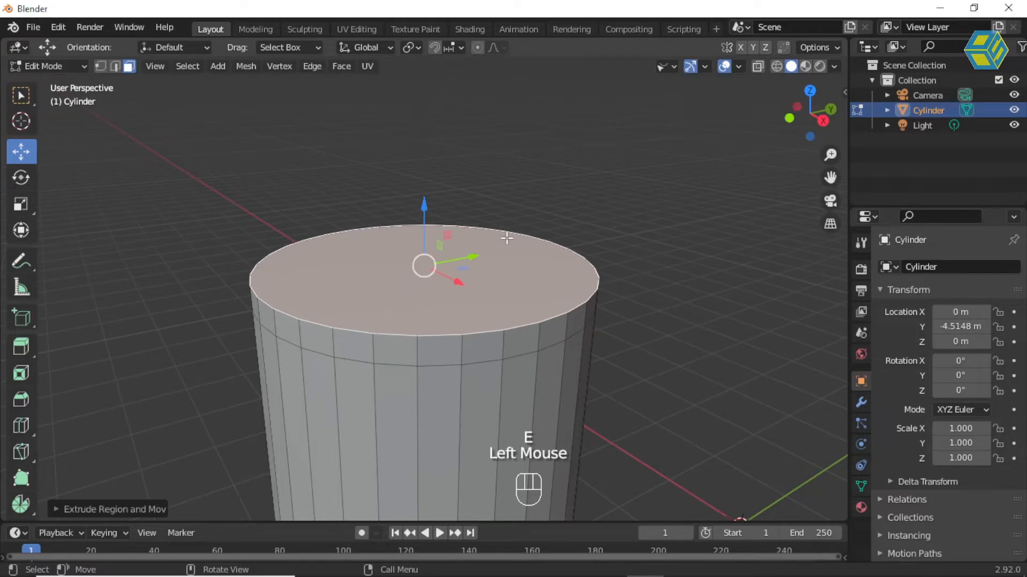
# Scale the extruded top face to about 0.9 and lower it slightly to form a bevelled shoulder.
pyautogui.press('s')
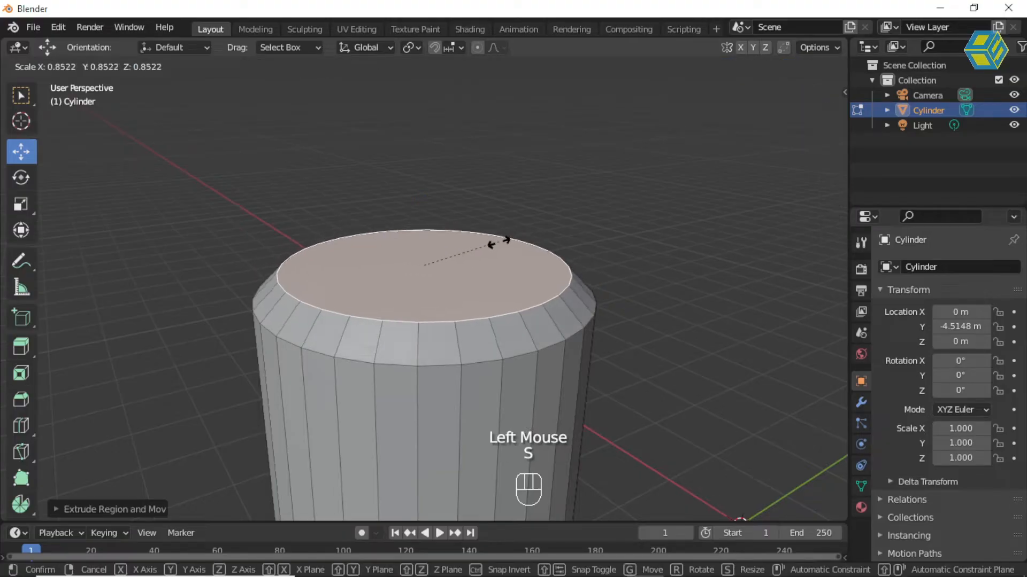
pyautogui.click(500, 246)
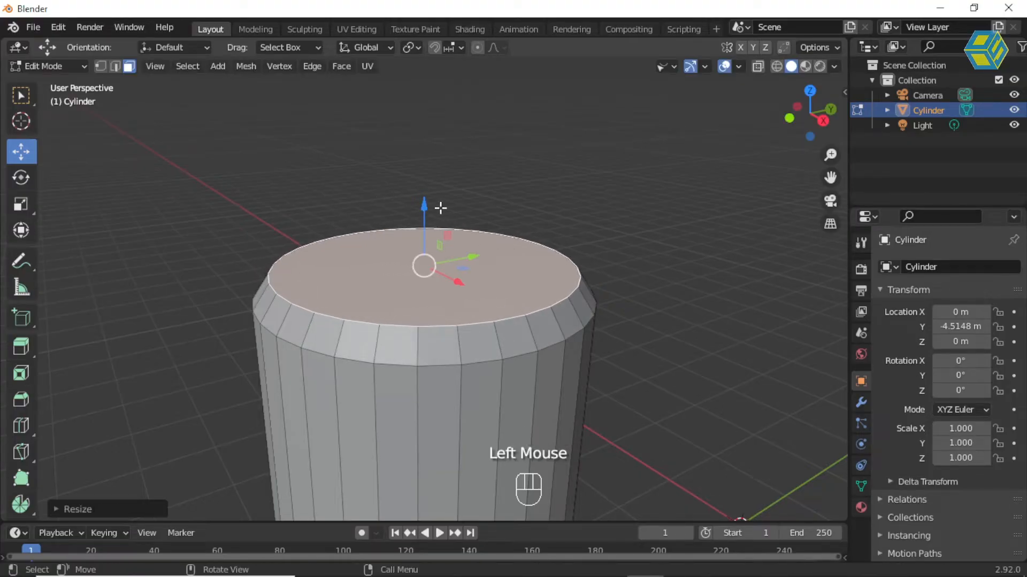
pyautogui.moveTo(425, 204); pyautogui.dragTo(428, 222)
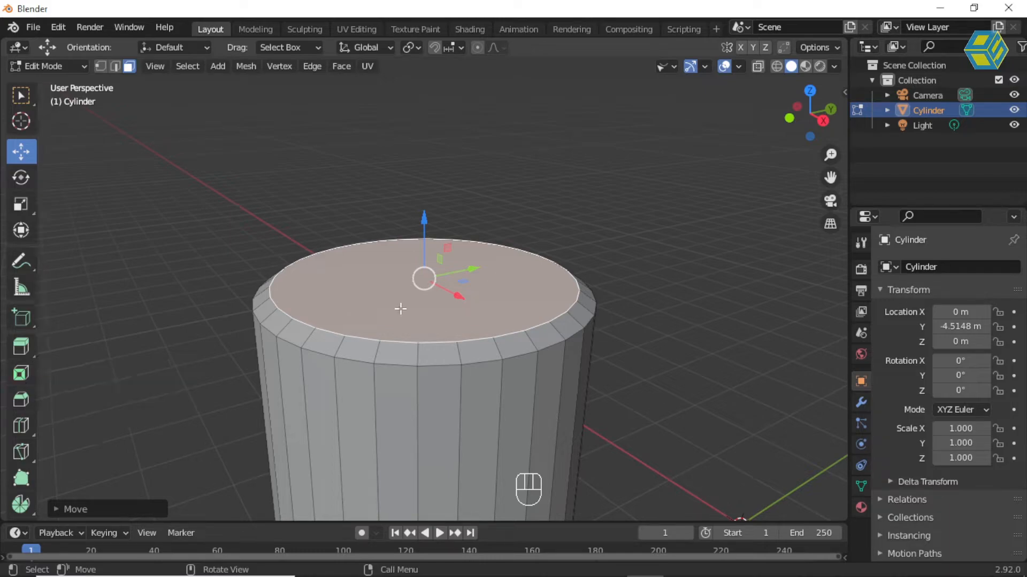
# Inset the top face by about 0.4 m and extrude the inner face about 0.42 m upward as a neck.
pyautogui.press('i')
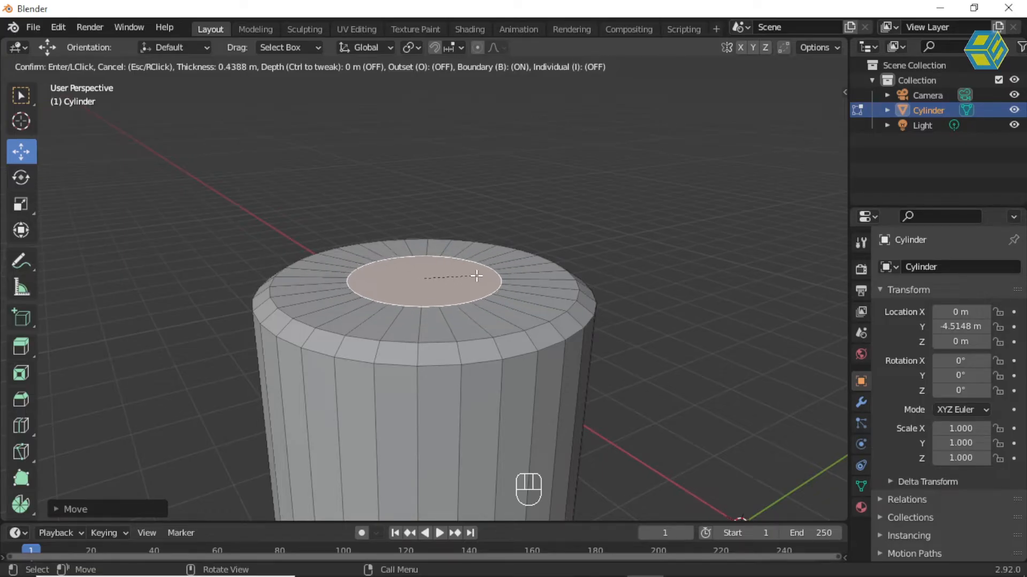
pyautogui.click(484, 281)
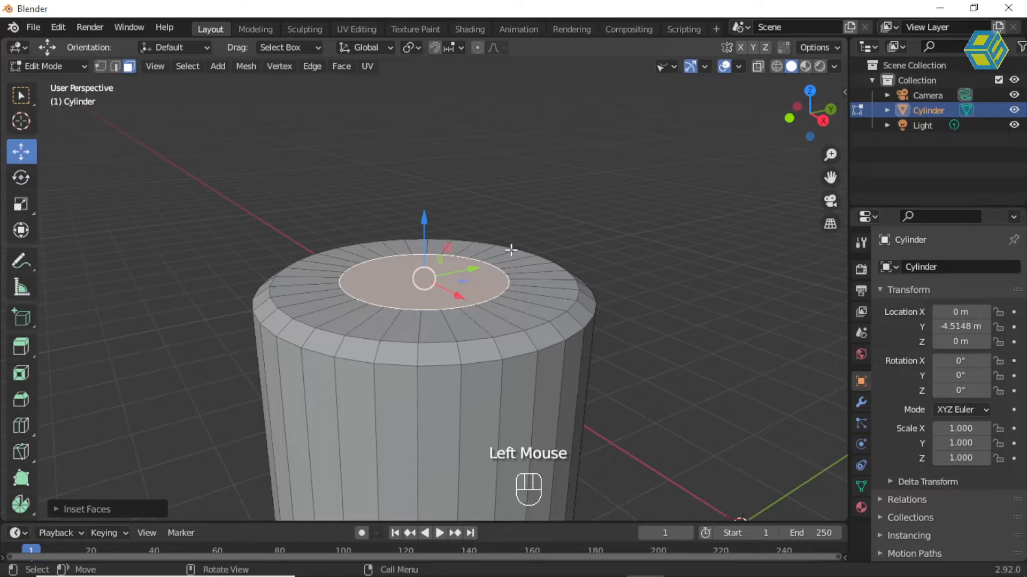
pyautogui.press('e')
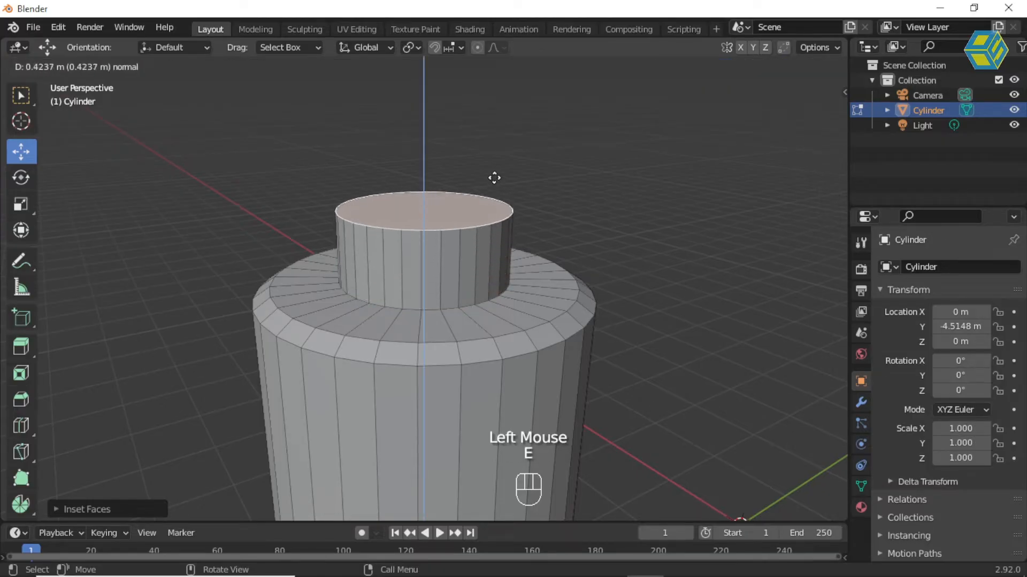
pyautogui.click(494, 178)
pyautogui.moveTo(541, 241); pyautogui.dragTo(525, 216, button='middle')
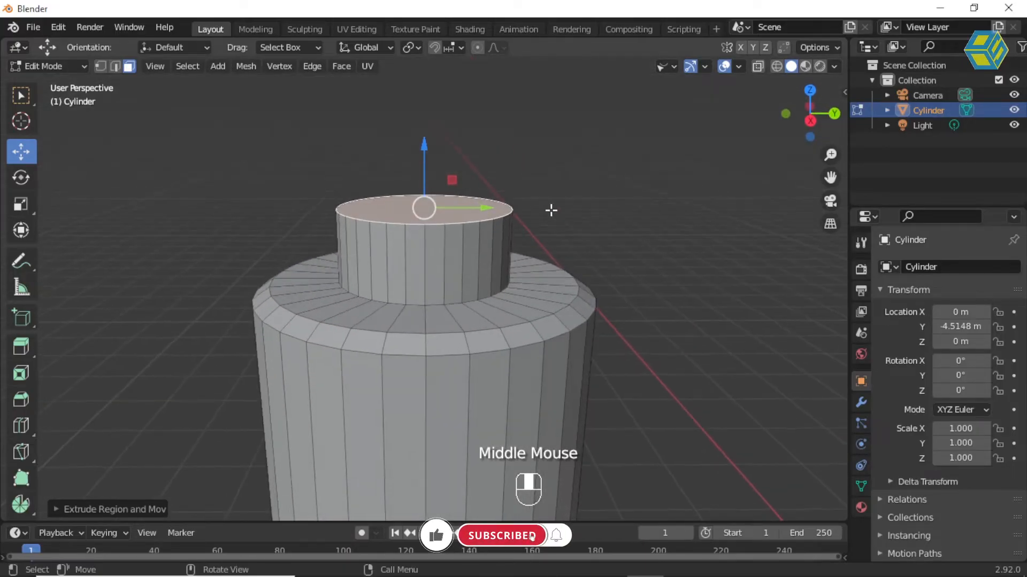
pyautogui.click(559, 203)
# Select the cylinder's bottom face and inset it by about 0.2 m.
pyautogui.scroll(-4, 535, 273)
pyautogui.moveTo(499, 353); pyautogui.dragTo(463, 348, button='middle')
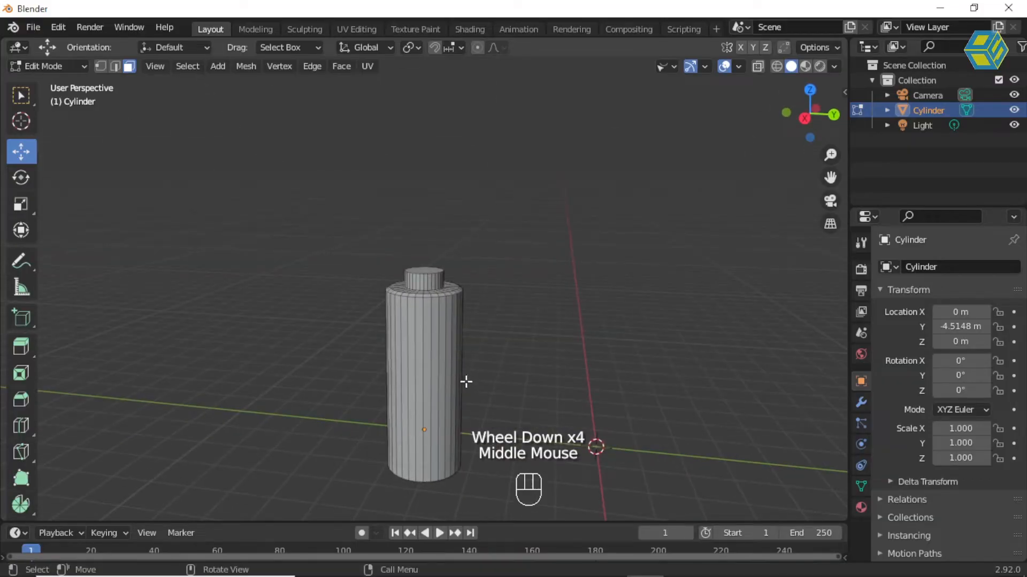
pyautogui.keyDown('shift'); pyautogui.moveTo(483, 406); pyautogui.dragTo(464, 171, button='middle'); pyautogui.keyUp('shift')
pyautogui.scroll(1, 456, 291)
pyautogui.click(398, 316)
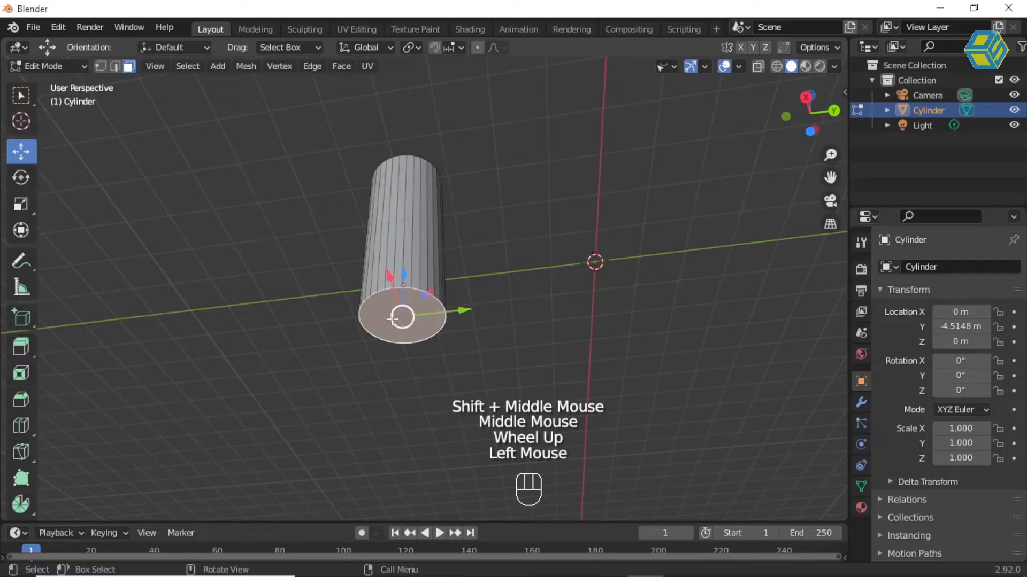
pyautogui.scroll(1, 393, 319)
pyautogui.scroll(2, 393, 320)
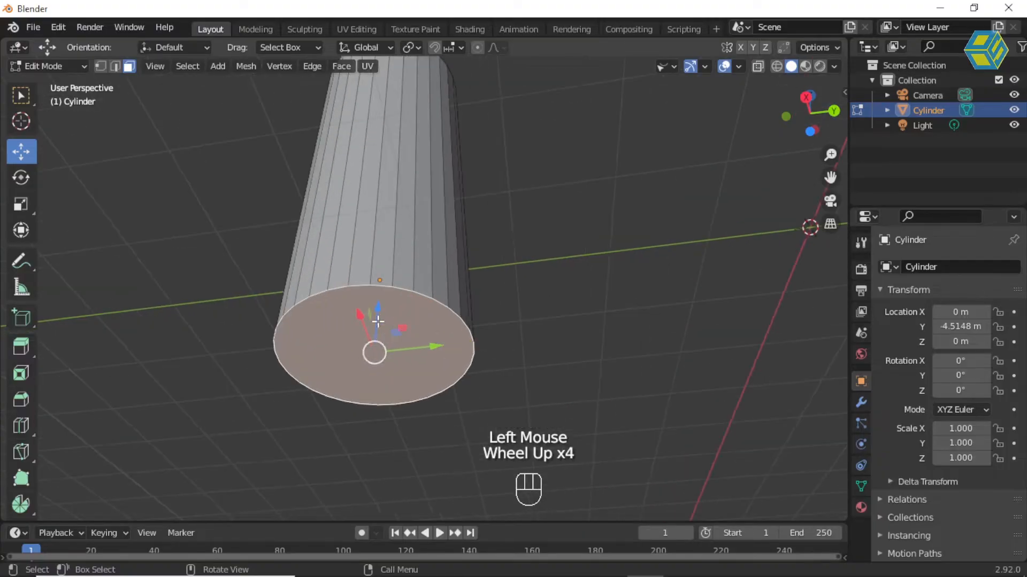
pyautogui.scroll(2, 373, 324)
pyautogui.moveTo(372, 324); pyautogui.dragTo(397, 332, button='middle')
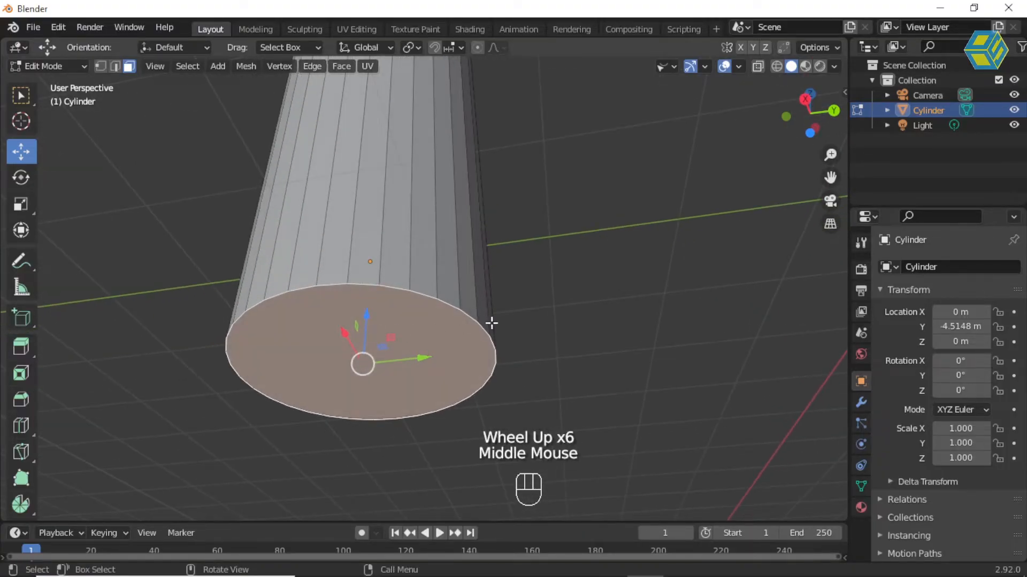
pyautogui.press('i')
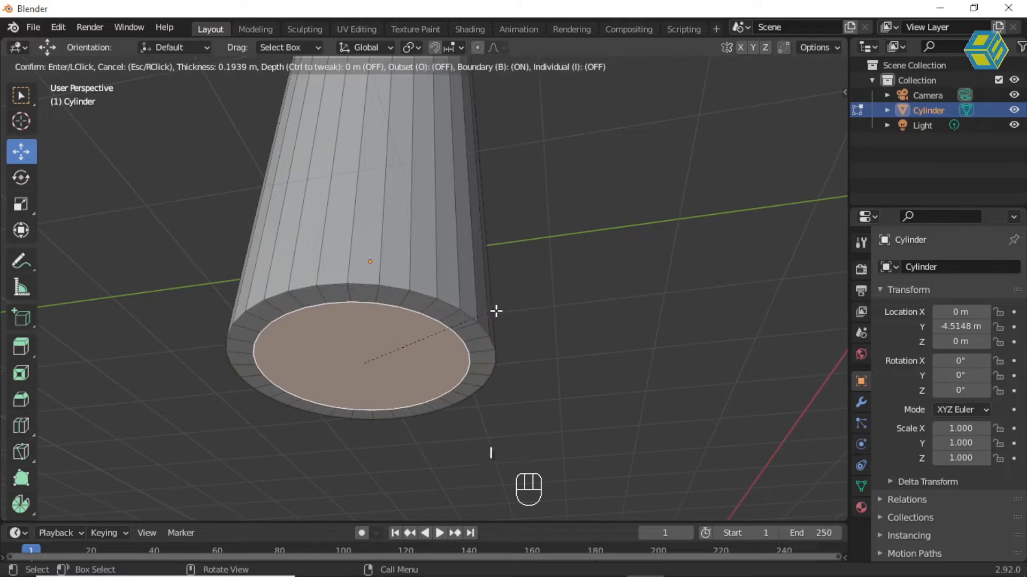
pyautogui.click(496, 311)
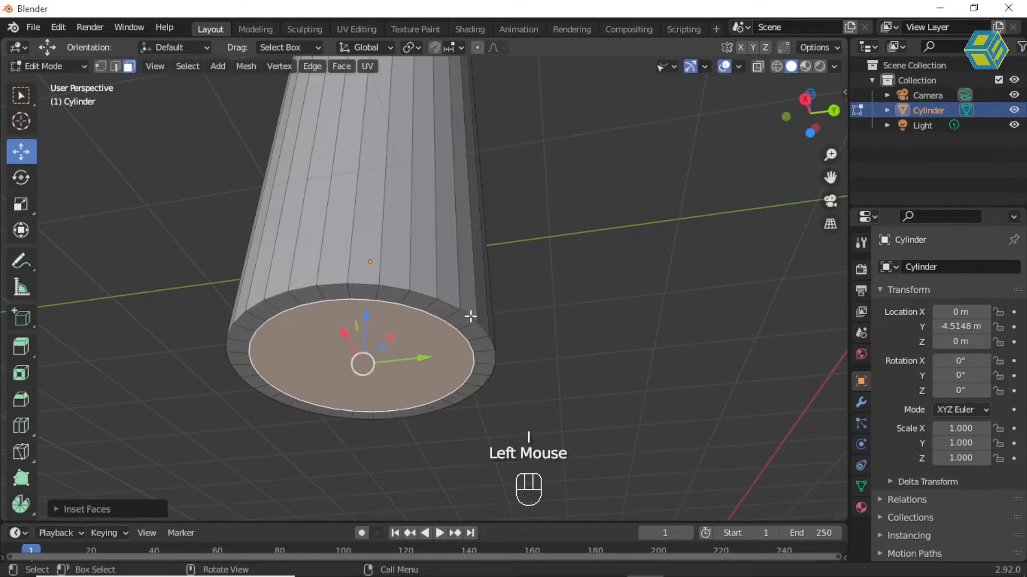
# Inset the bottom face a second time and move the inner face slightly upward to recess the base.
pyautogui.press('i')
pyautogui.click(525, 306)
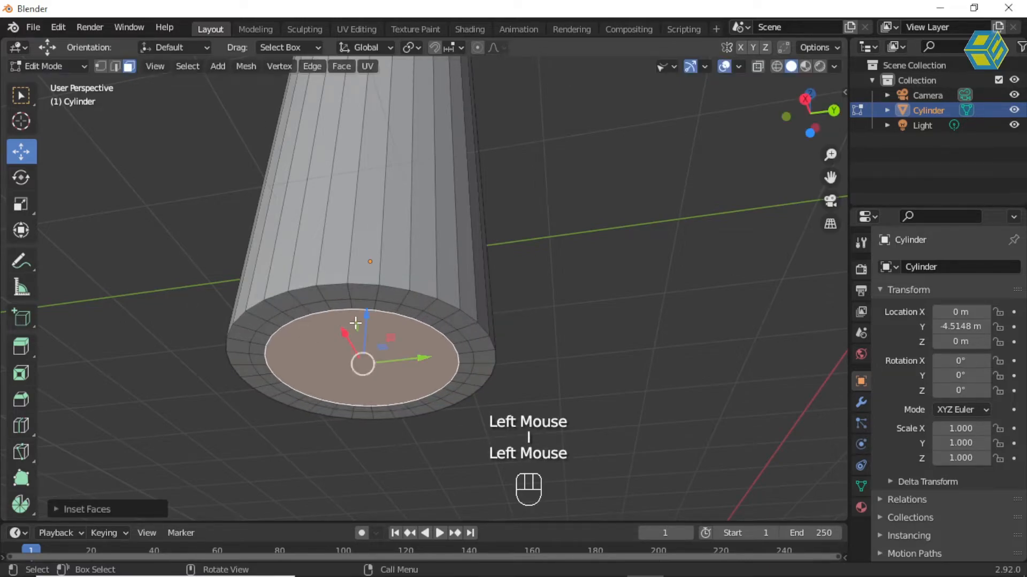
pyautogui.moveTo(367, 314); pyautogui.dragTo(367, 307)
pyautogui.moveTo(422, 300); pyautogui.dragTo(466, 358, button='middle')
pyautogui.scroll(-4, 415, 347)
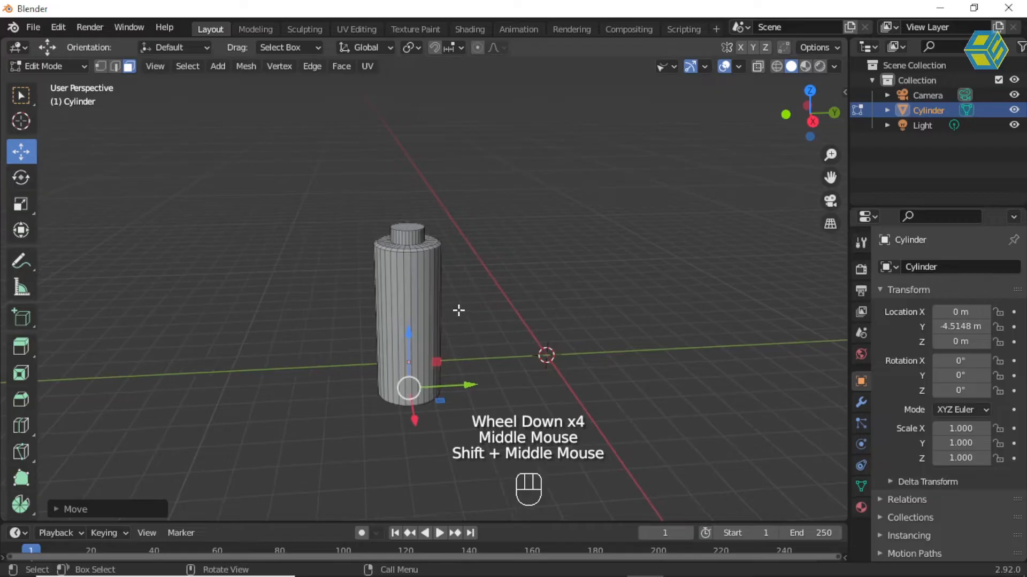
pyautogui.scroll(3, 458, 299)
pyautogui.keyDown('shift'); pyautogui.moveTo(458, 286); pyautogui.dragTo(473, 348, button='middle'); pyautogui.keyUp('shift')
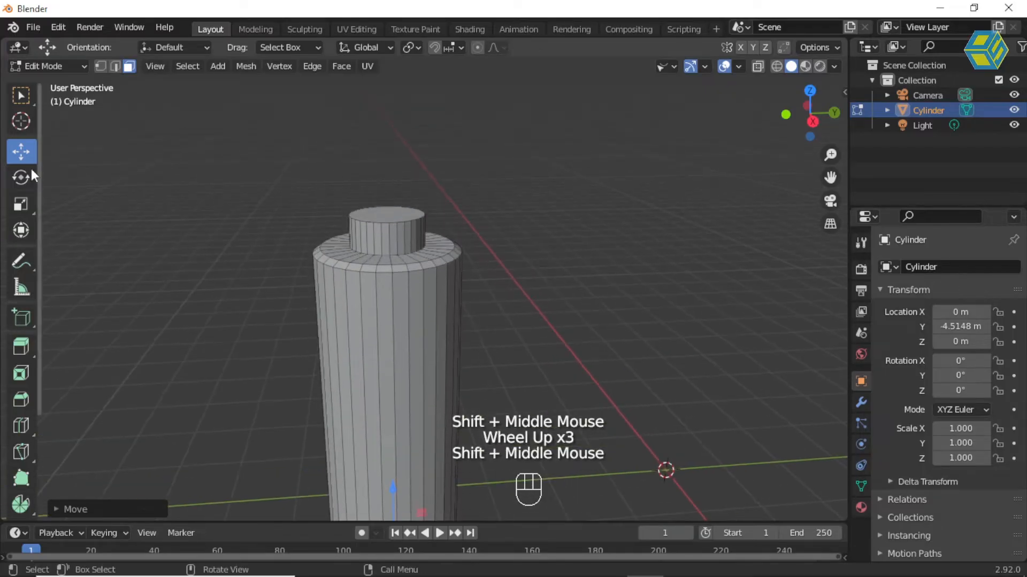
# Switch to Object Mode and select the cylinder to review the shape of the neck and shoulder.
pyautogui.click(21, 95)
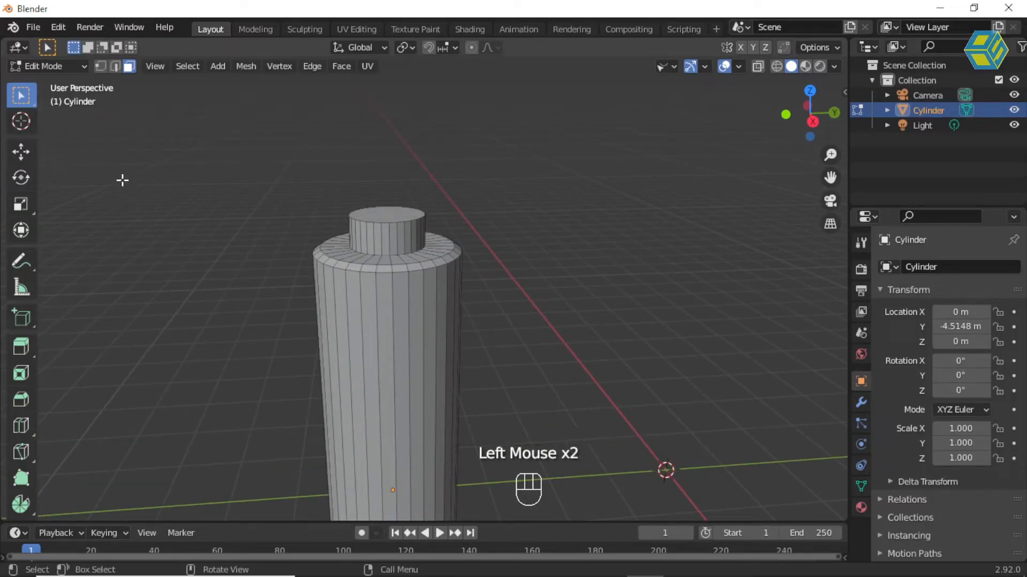
pyautogui.click(56, 68)
pyautogui.click(63, 84)
pyautogui.click(476, 163)
pyautogui.click(390, 236)
pyautogui.scroll(2, 390, 235)
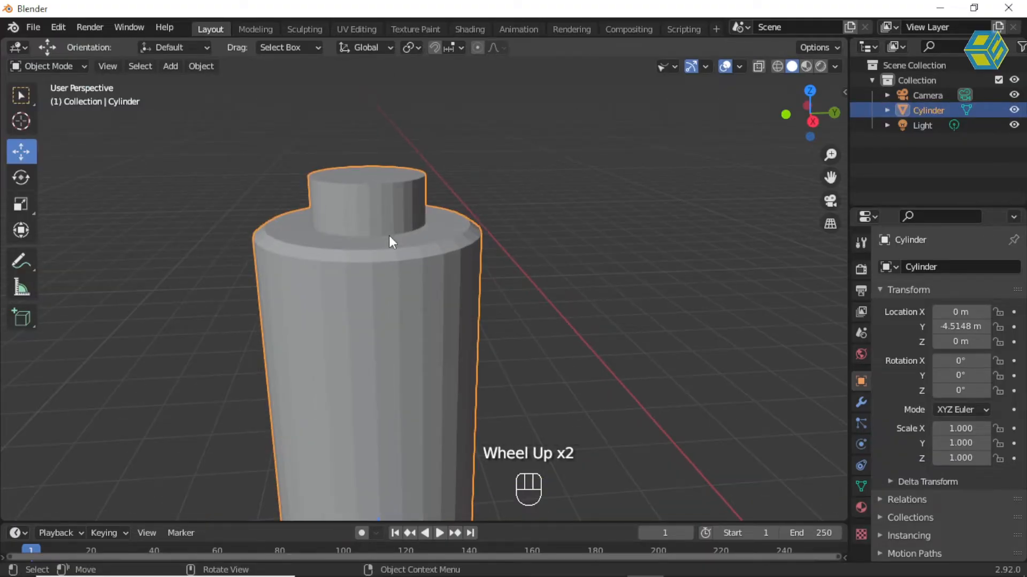
# In Edit Mode, select the ring of side faces around the neck, duplicate it in place and separate it into its own object.
pyautogui.click(48, 69)
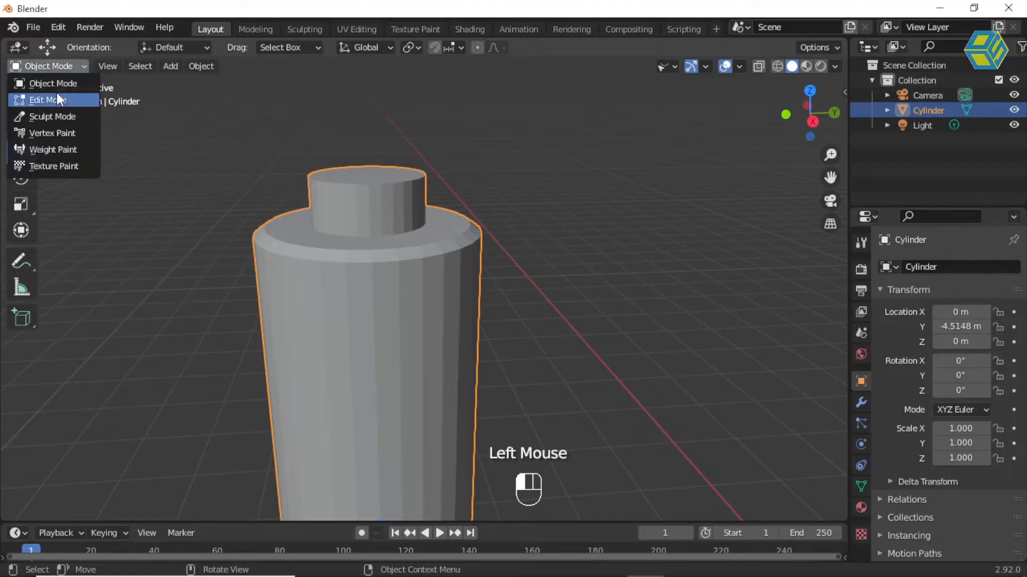
pyautogui.click(57, 95)
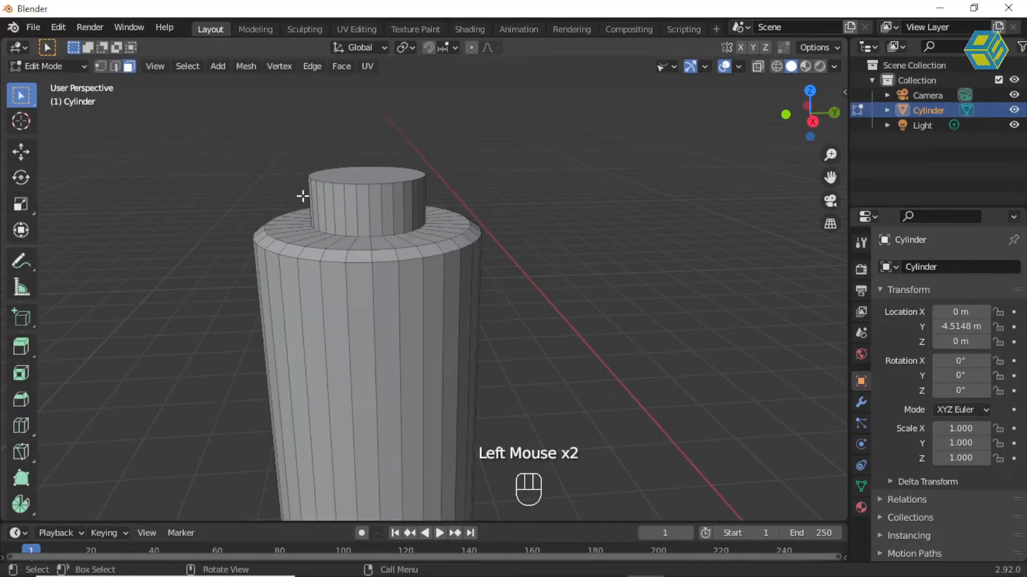
pyautogui.press('alt')
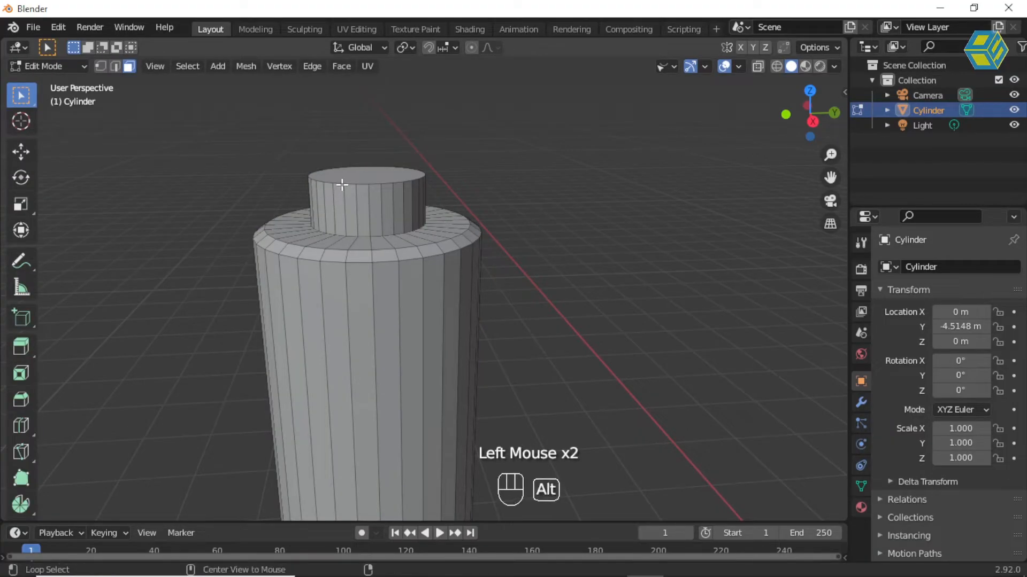
pyautogui.keyDown('alt'); pyautogui.click(361, 208); pyautogui.keyUp('alt')
pyautogui.moveTo(394, 209); pyautogui.dragTo(422, 211, button='middle')
pyautogui.hotkey('shift', 'd')
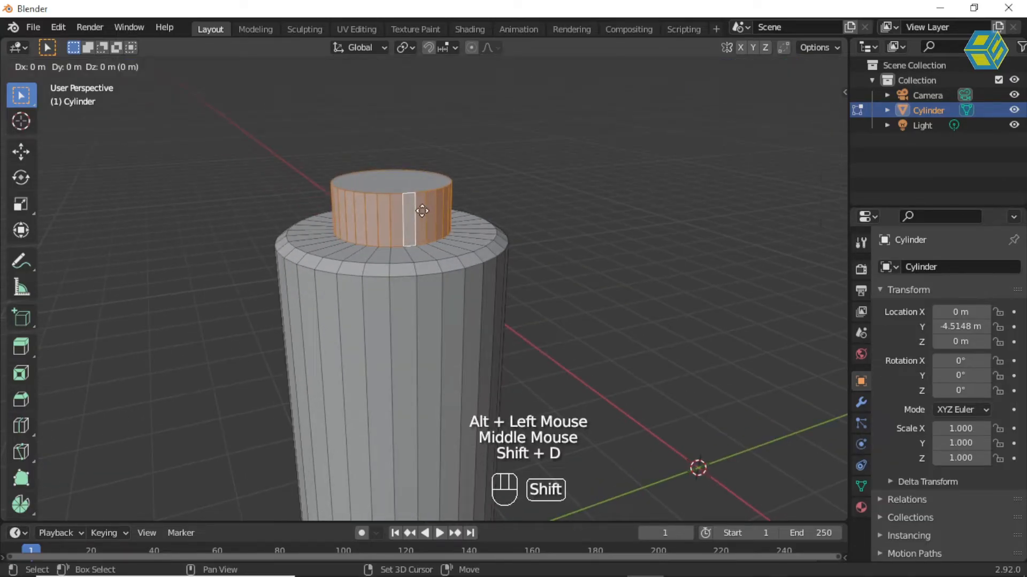
pyautogui.press('Return')
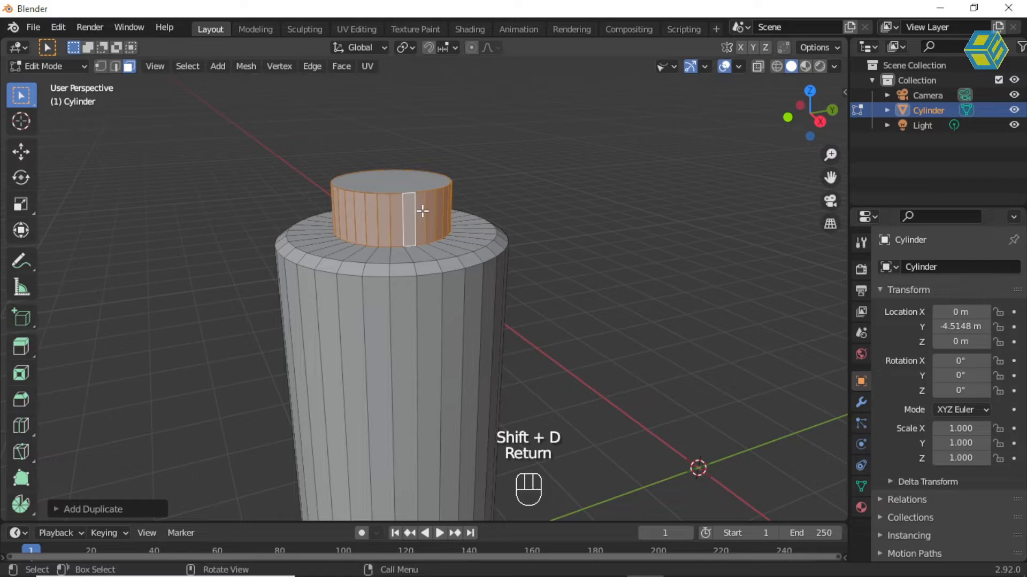
pyautogui.press('p')
pyautogui.click(422, 211)
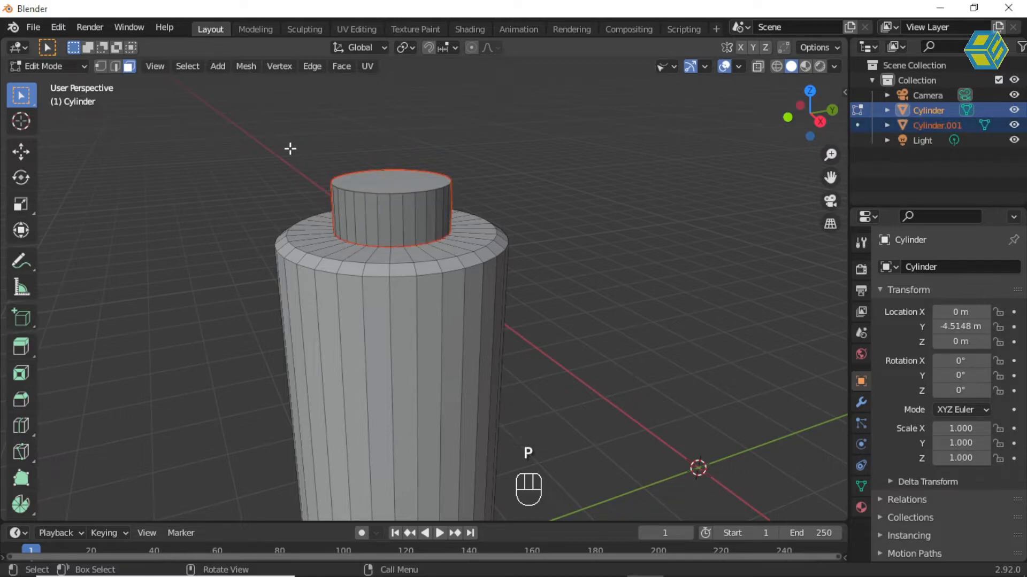
# Return to Object Mode, select the bottle body and rename it BOTOL.
pyautogui.click(60, 67)
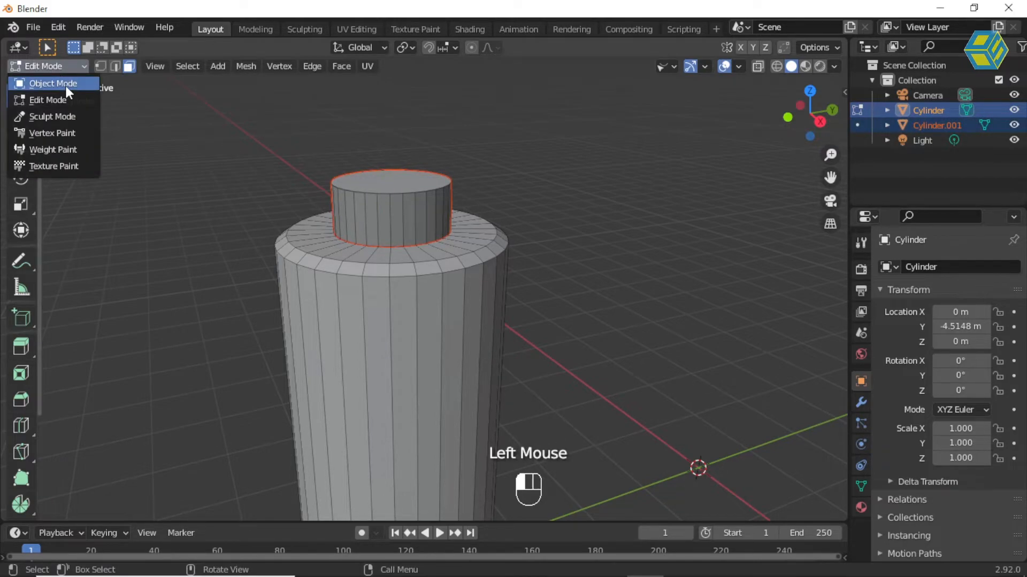
pyautogui.click(65, 80)
pyautogui.click(505, 241)
pyautogui.click(557, 233)
pyautogui.click(502, 248)
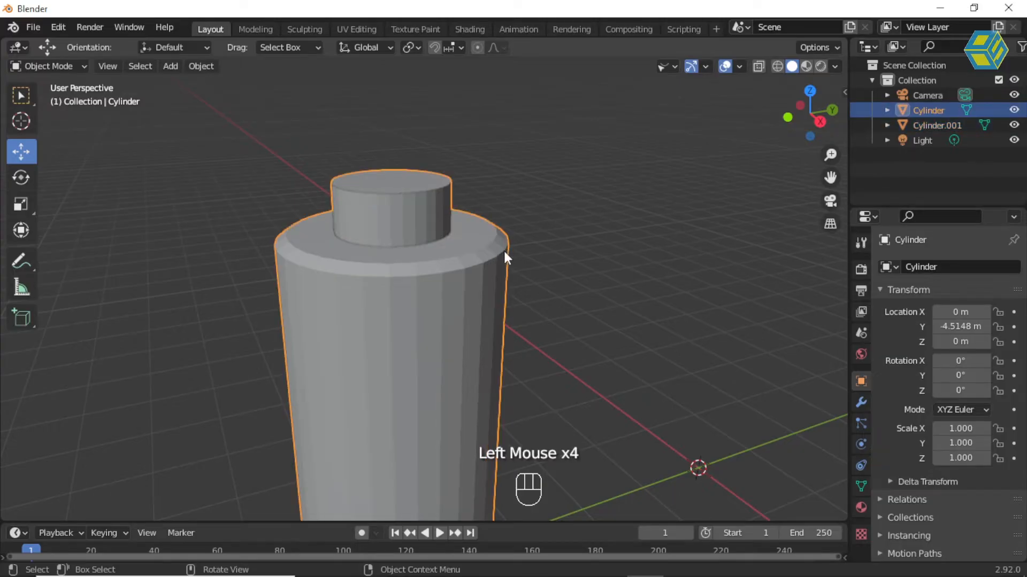
pyautogui.doubleClick(922, 110)
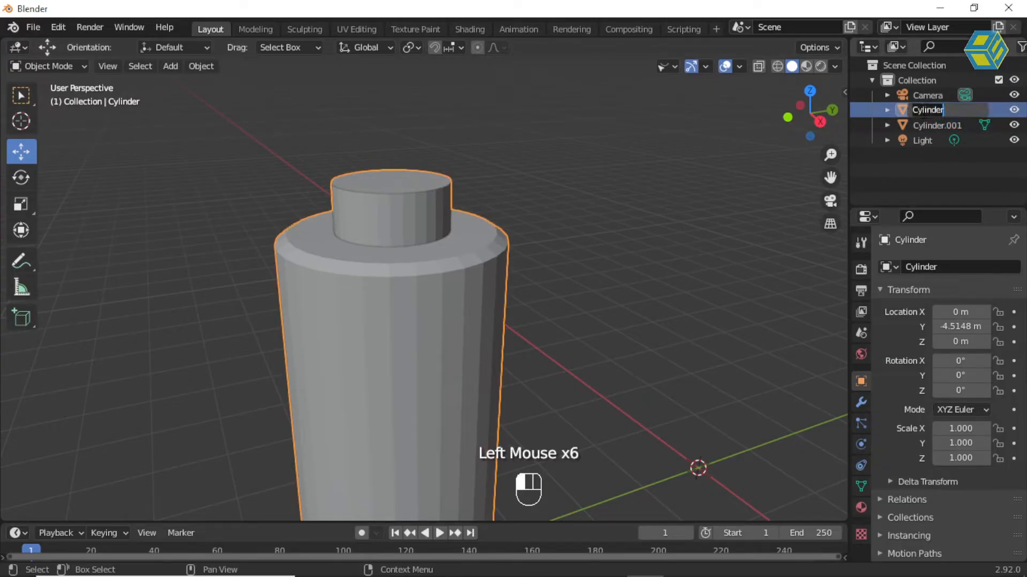
pyautogui.write('BOTOL')
pyautogui.press('Return')
# Select the separated neck ring and rename it TUTUP BOTOL.
pyautogui.click(423, 203)
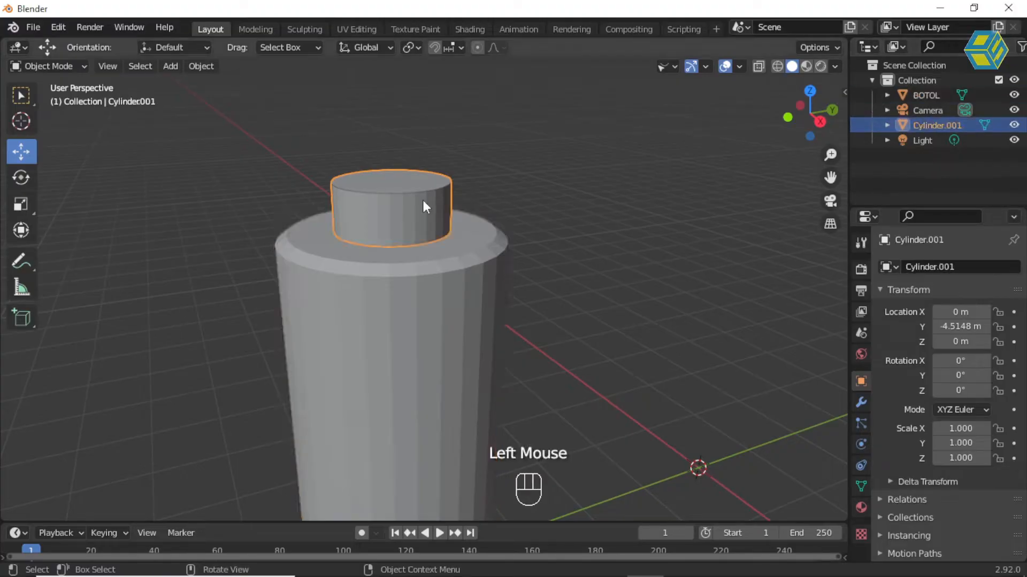
pyautogui.doubleClick(927, 125)
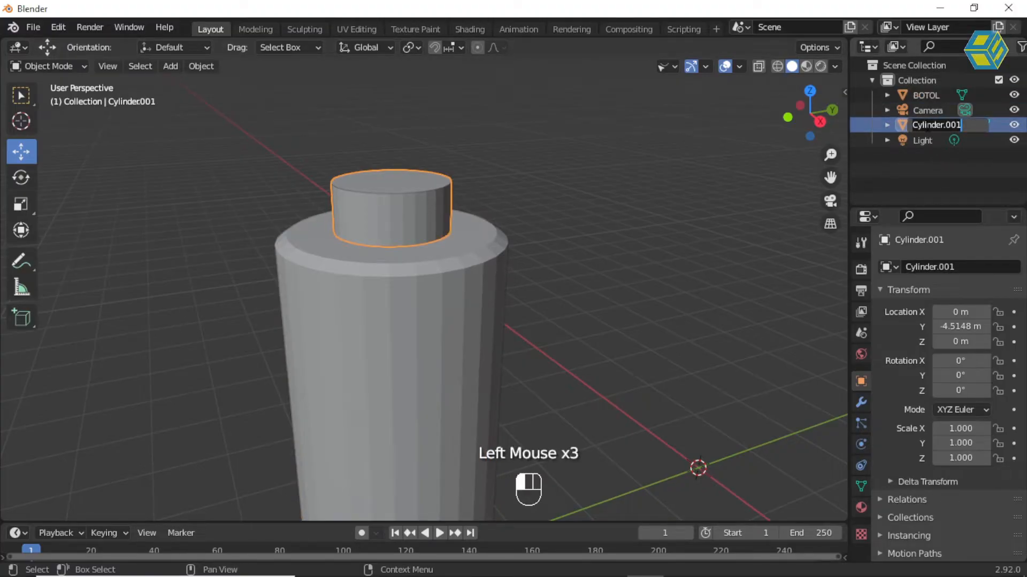
pyautogui.write('tUTUP BOTOL')
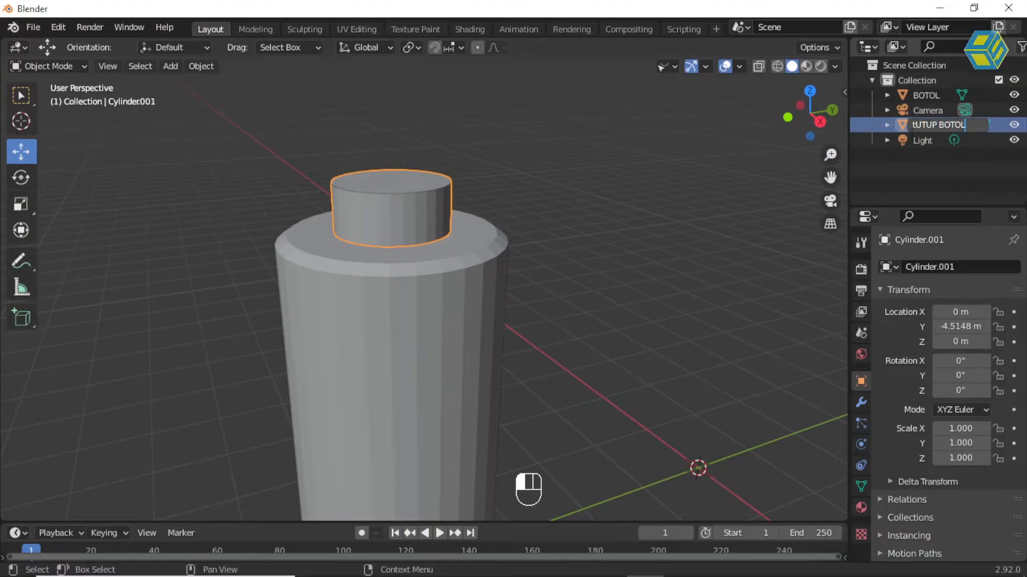
pyautogui.click(915, 123)
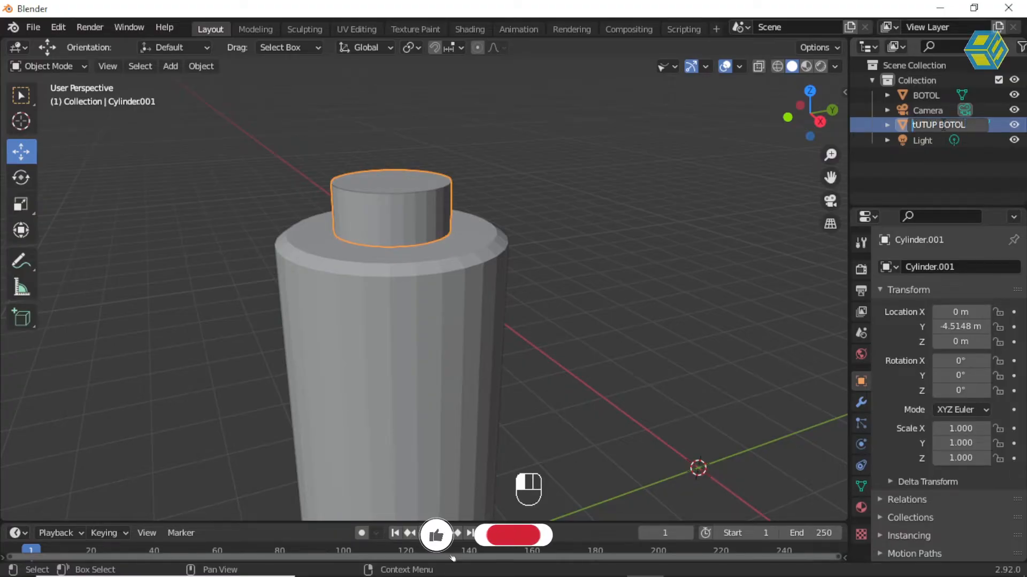
pyautogui.press('BackSpace')
pyautogui.write('T')
pyautogui.press('Return')
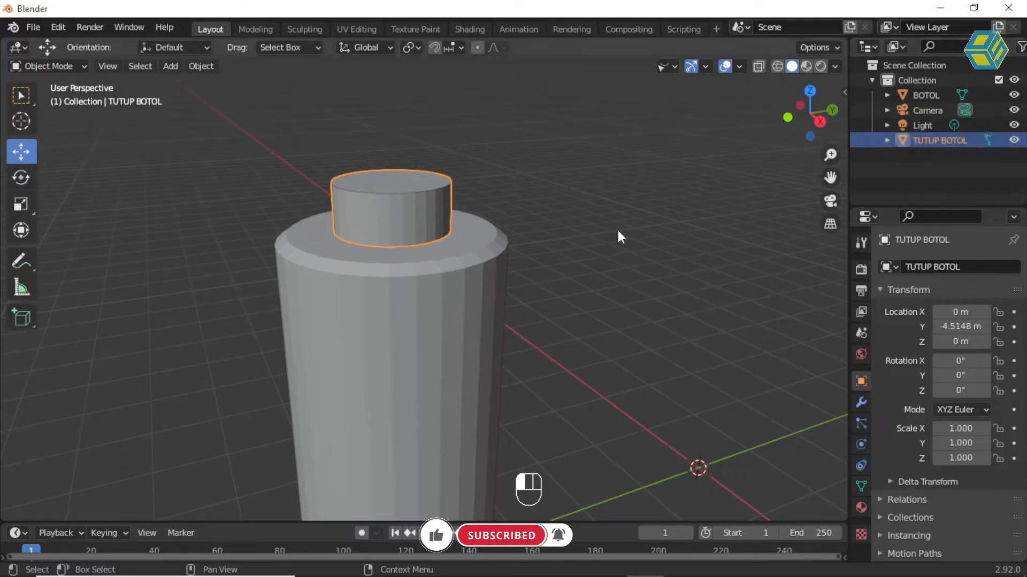
# In Edit Mode, select all faces of the cap ring and scale them up to about 1.2 around the neck.
pyautogui.click(44, 65)
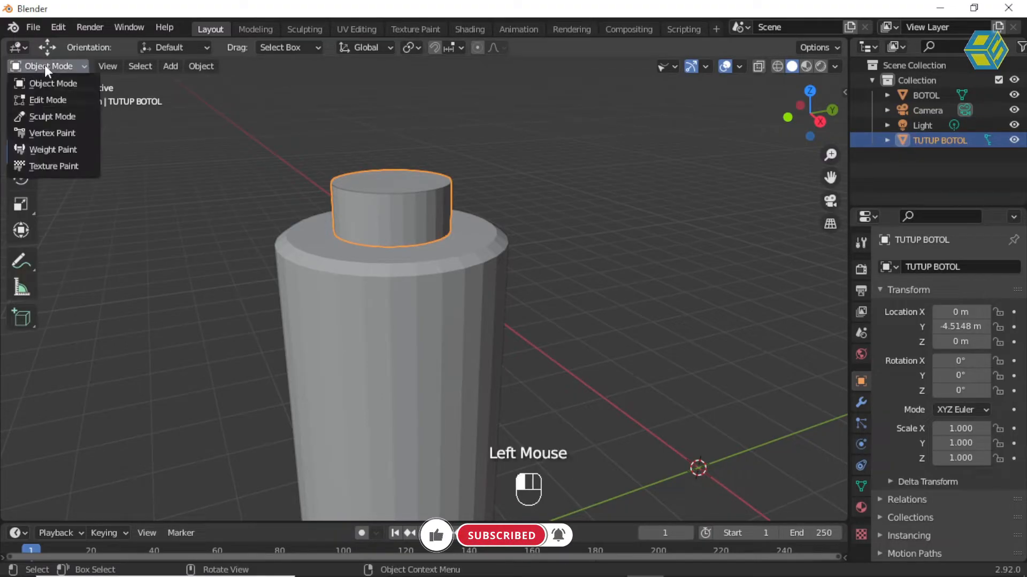
pyautogui.click(55, 100)
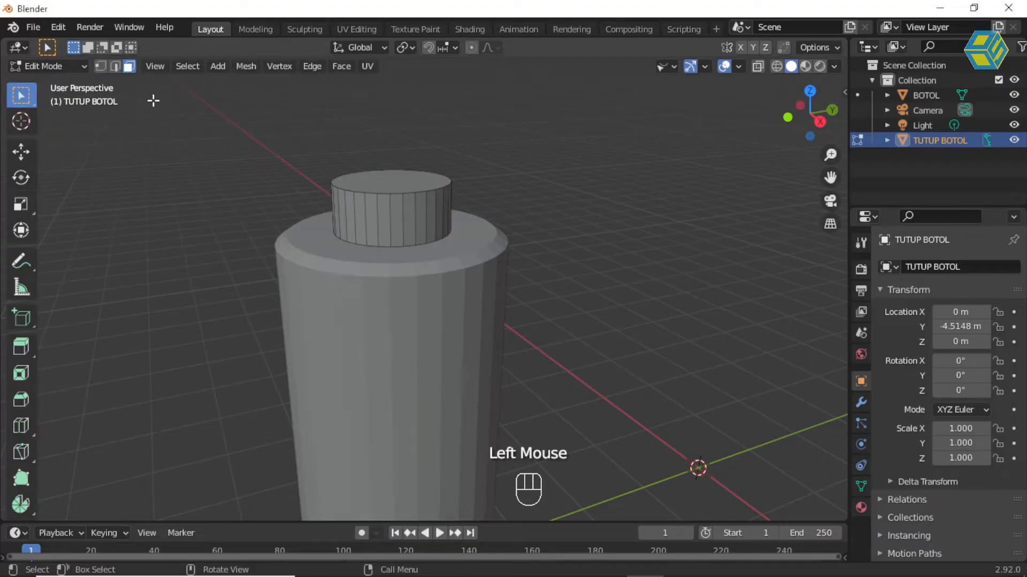
pyautogui.press('a')
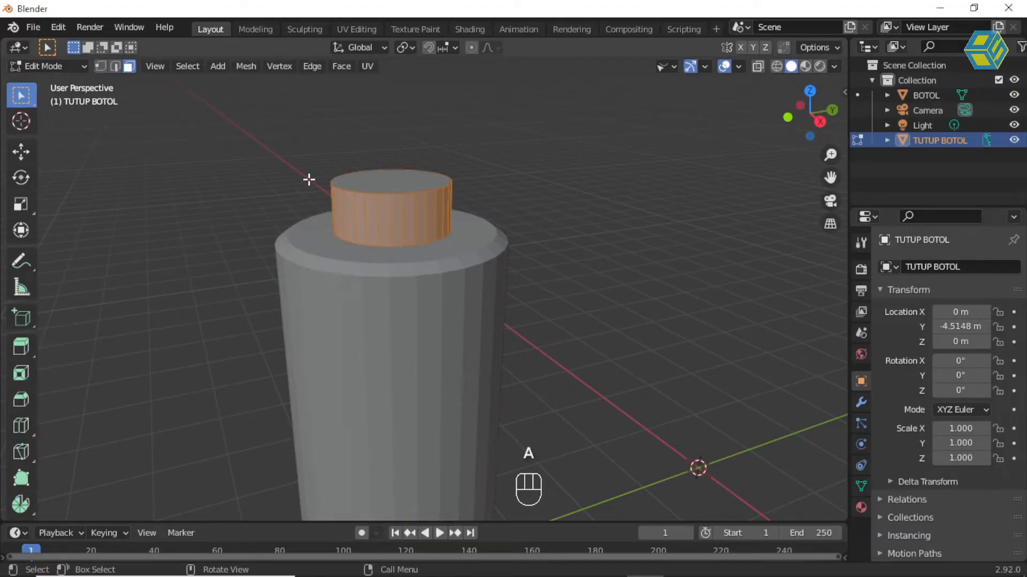
pyautogui.moveTo(396, 193); pyautogui.dragTo(390, 218, button='middle')
pyautogui.scroll(3, 390, 218)
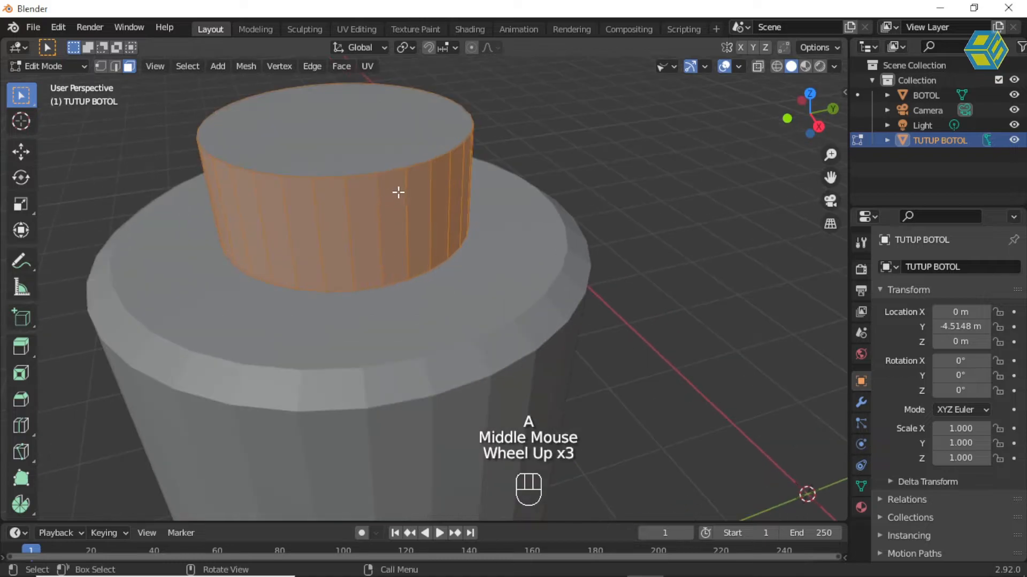
pyautogui.scroll(-1, 396, 192)
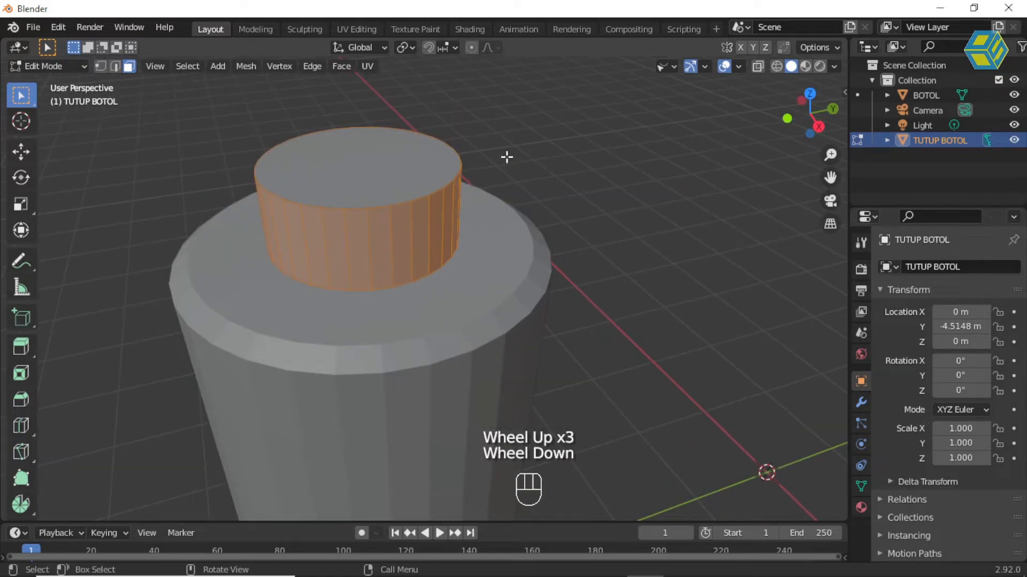
pyautogui.press('s')
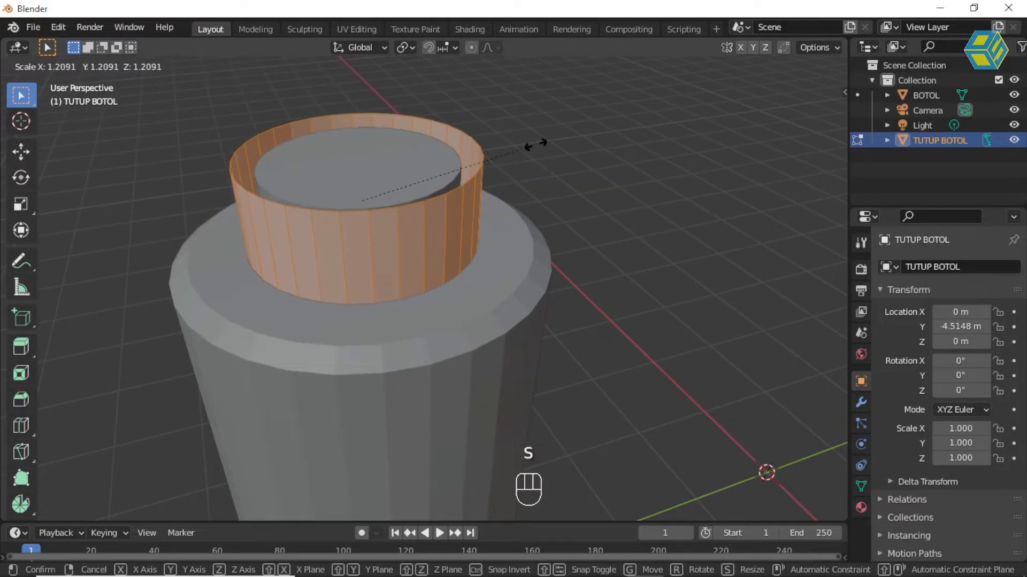
pyautogui.click(539, 152)
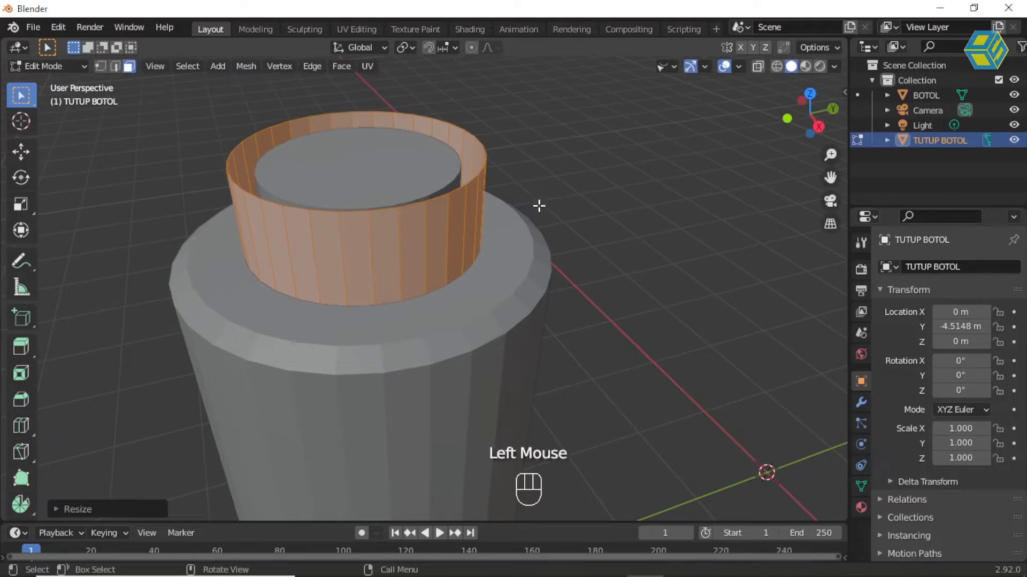
# Show the front view in wireframe and, in Object Mode, set the cap ring's origin to its geometry.
pyautogui.press('KP_1')
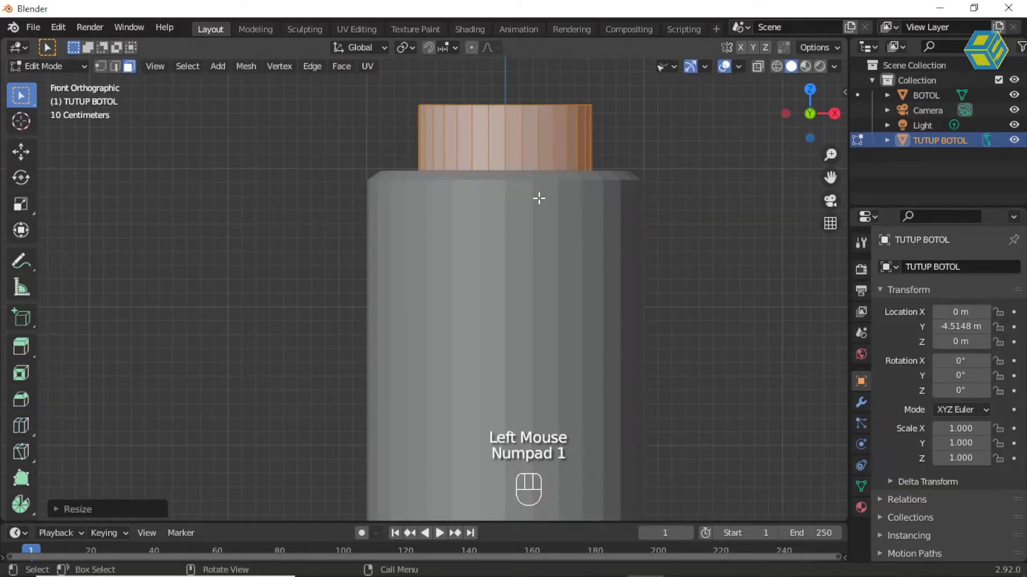
pyautogui.hotkey('shift', 'z')
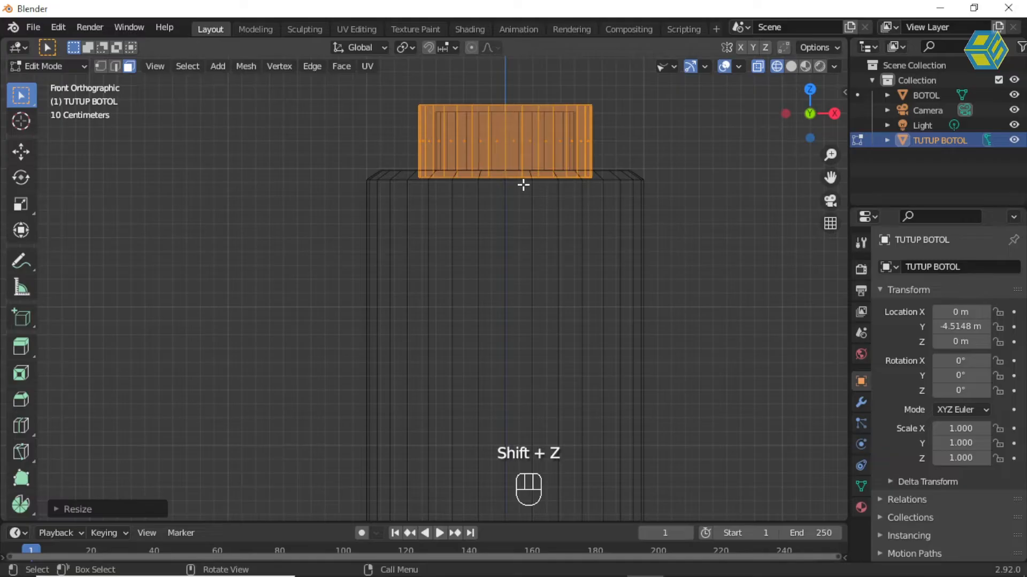
pyautogui.click(47, 66)
pyautogui.click(53, 83)
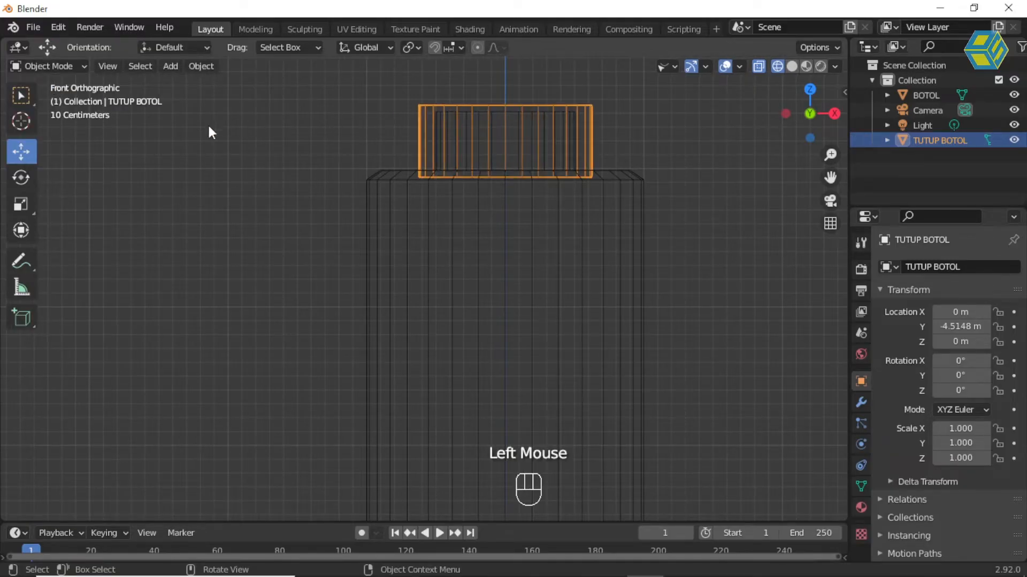
pyautogui.scroll(-2, 308, 129)
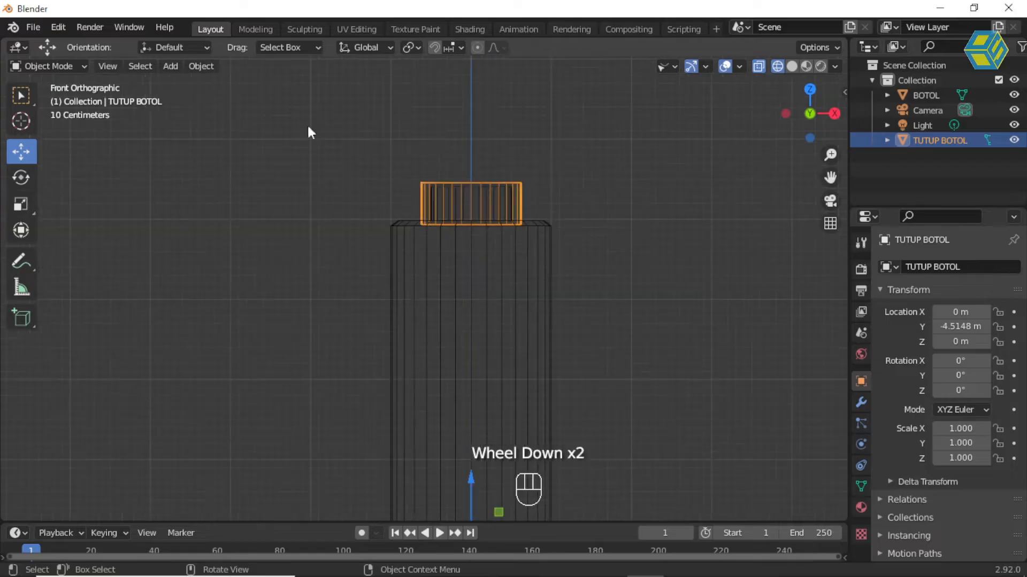
pyautogui.click(192, 66)
pyautogui.moveTo(211, 99)
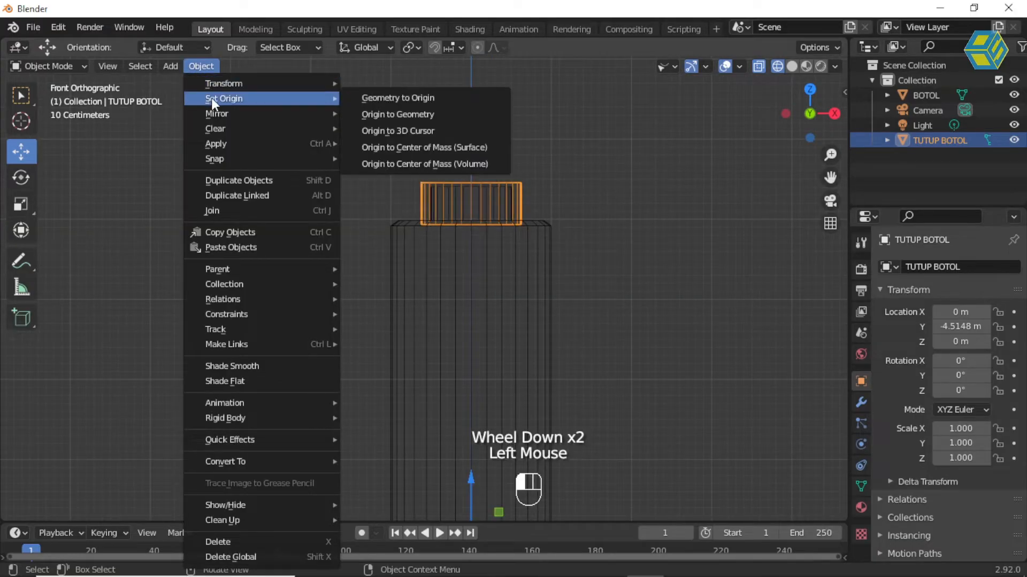
pyautogui.click(401, 114)
# Raise the cap ring along Z to about 4.296 m so it clears the shoulder, and restore solid shading.
pyautogui.scroll(2, 535, 179)
pyautogui.keyDown('shift'); pyautogui.moveTo(544, 162); pyautogui.dragTo(518, 271, button='middle'); pyautogui.keyUp('shift')
pyautogui.scroll(1, 490, 228)
pyautogui.moveTo(459, 180); pyautogui.dragTo(458, 157)
pyautogui.moveTo(489, 178)
pyautogui.mouseDown(button='middle')
pyautogui.moveTo(523, 234)
pyautogui.moveTo(486, 264)
pyautogui.moveTo(662, 179)
pyautogui.mouseUp(button='middle')
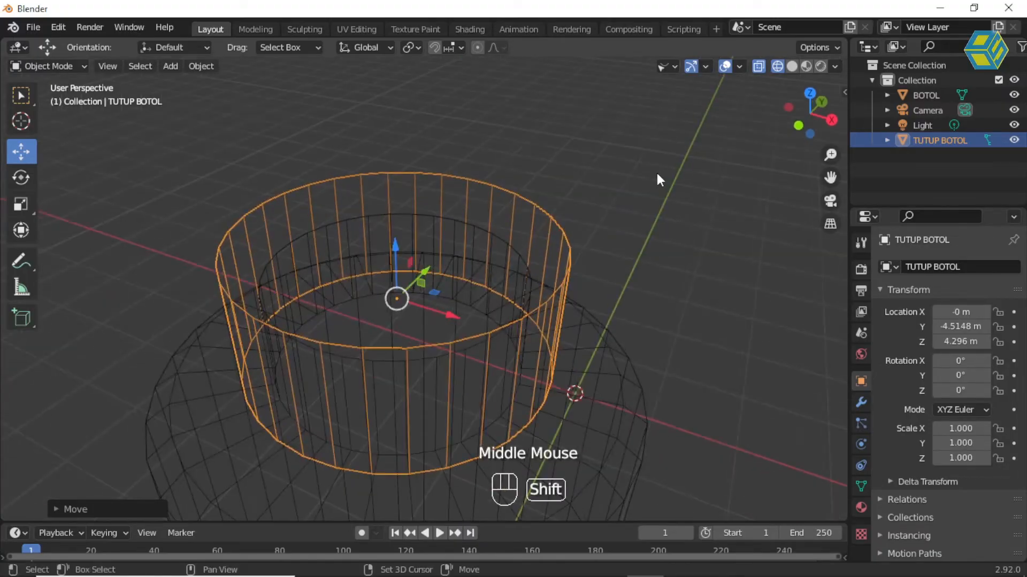
pyautogui.hotkey('shift', 'z')
pyautogui.scroll(-2, 584, 209)
pyautogui.moveTo(530, 257); pyautogui.dragTo(554, 220, button='middle')
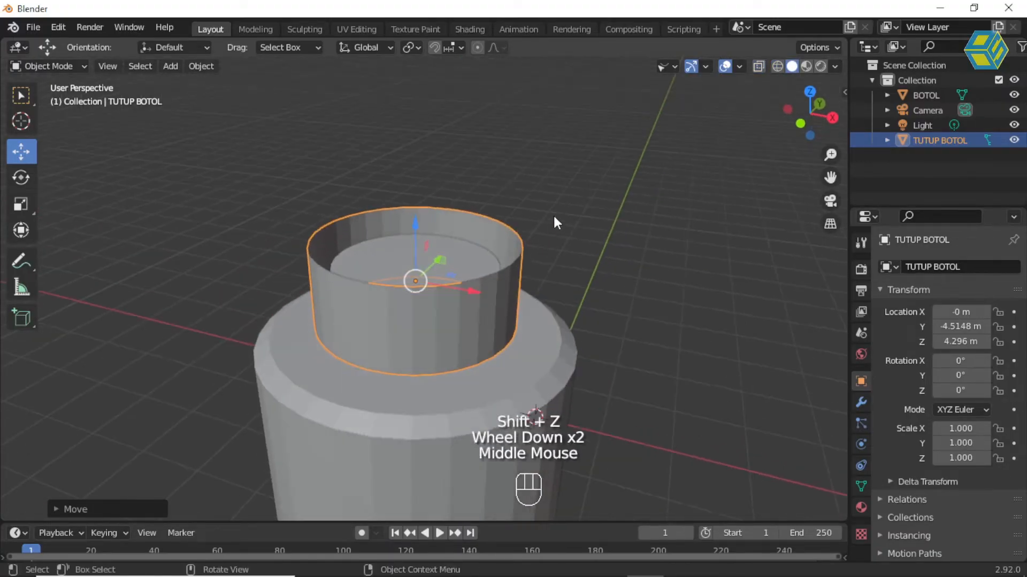
# Enter Edit Mode on the cap ring, clear the face selection and switch to vertex selection.
pyautogui.click(44, 66)
pyautogui.click(48, 94)
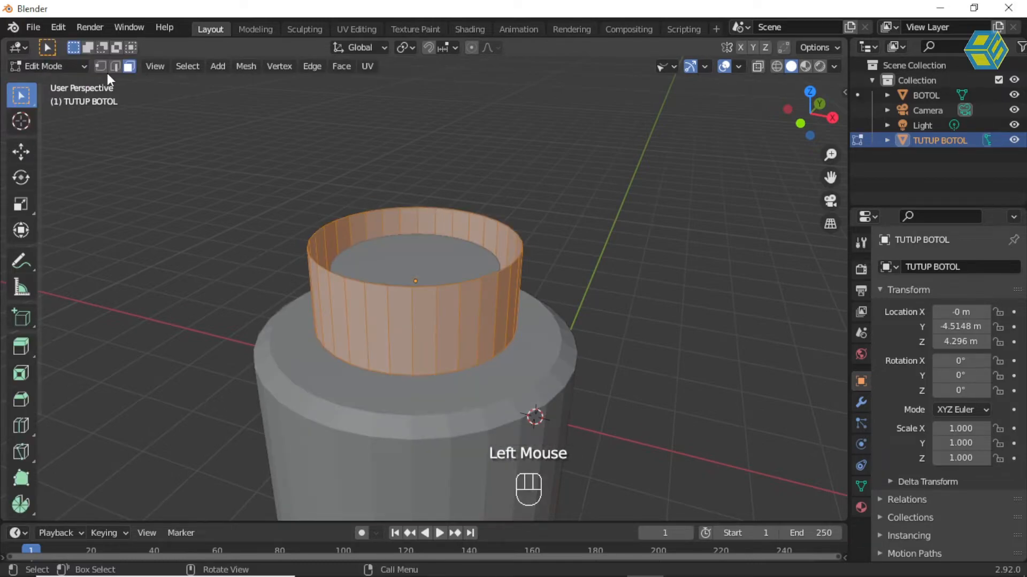
pyautogui.click(115, 68)
pyautogui.click(444, 165)
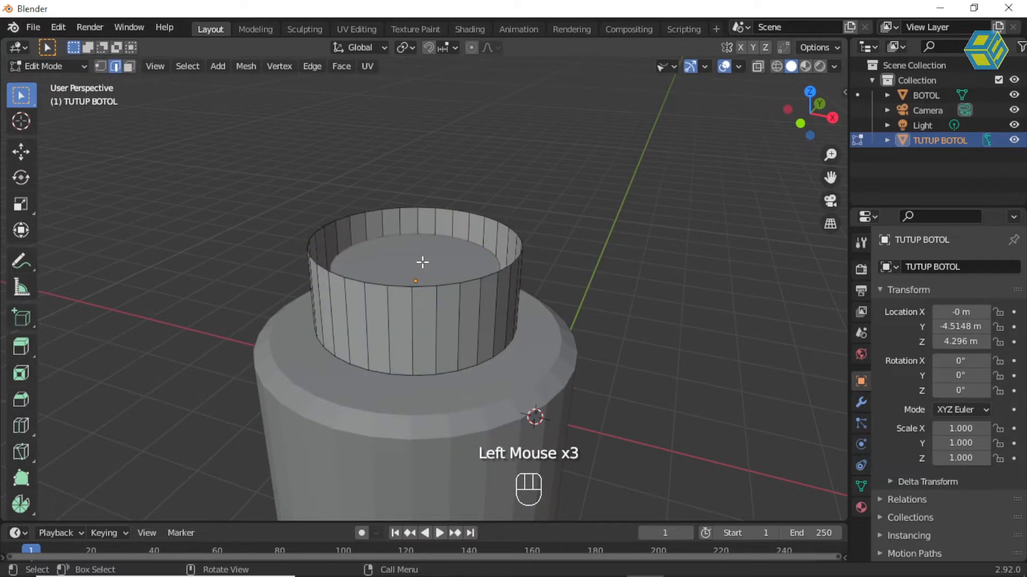
pyautogui.click(99, 67)
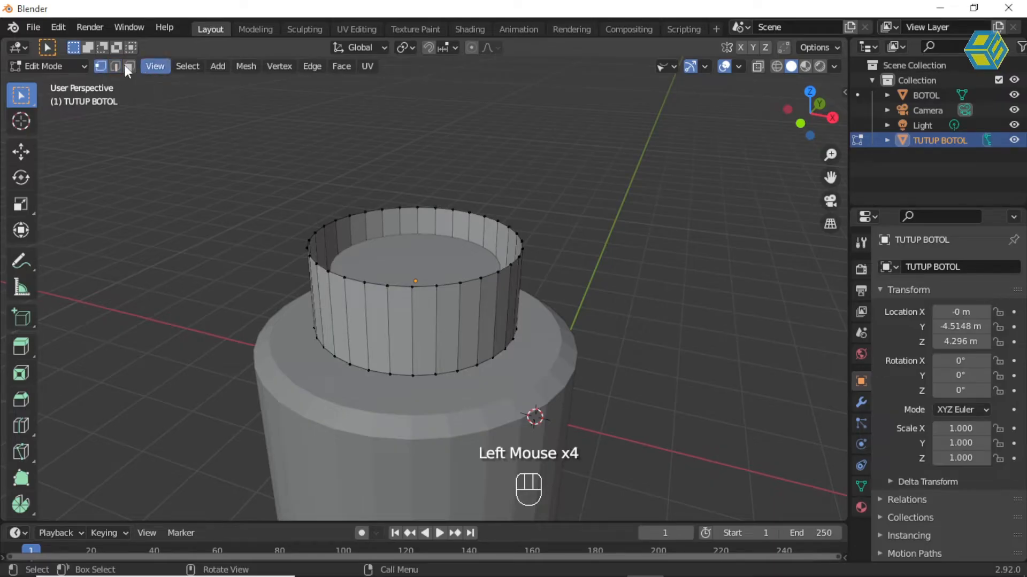
# Select the entire upper rim vertex loop of the cap ring.
pyautogui.keyDown('alt'); pyautogui.click(345, 278); pyautogui.keyUp('alt')
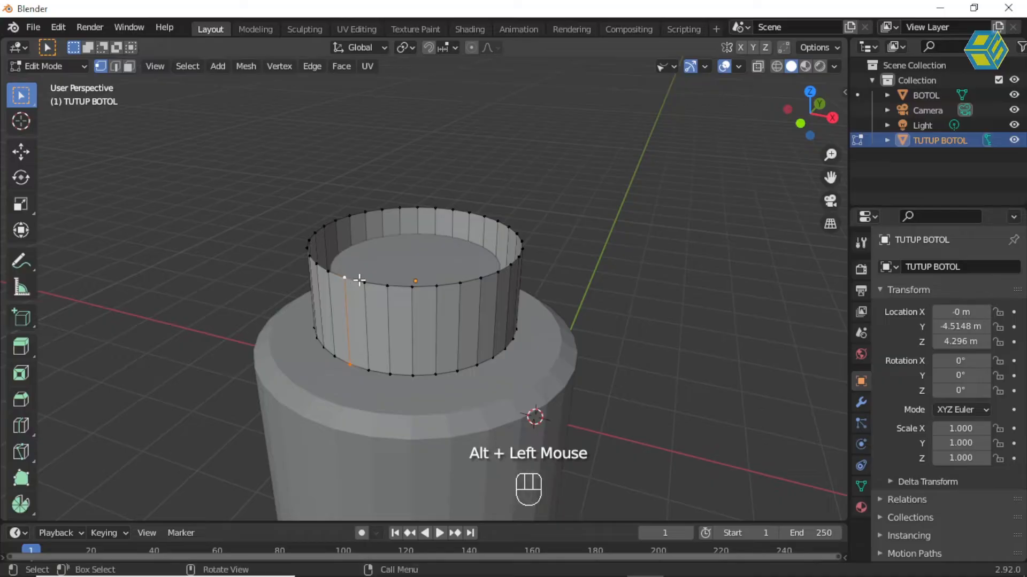
pyautogui.keyDown('alt'); pyautogui.click(355, 281); pyautogui.keyUp('alt')
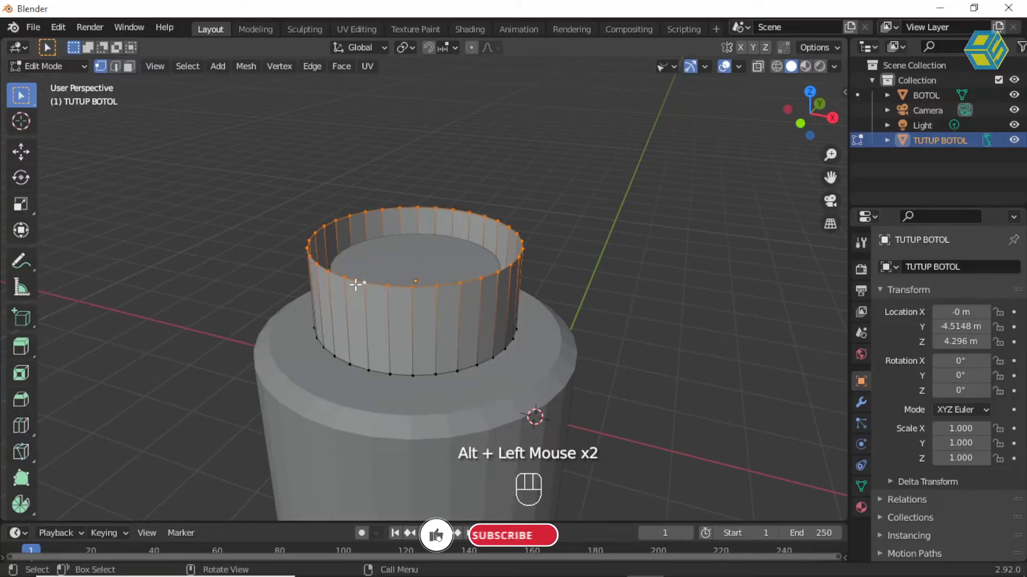
pyautogui.click(361, 206)
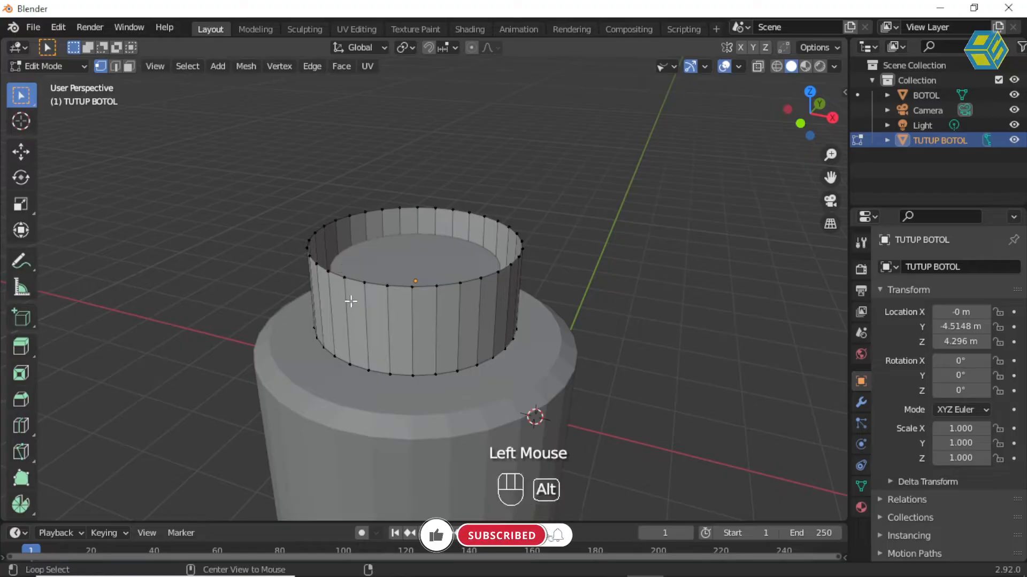
pyautogui.keyDown('alt'); pyautogui.click(345, 278); pyautogui.keyUp('alt')
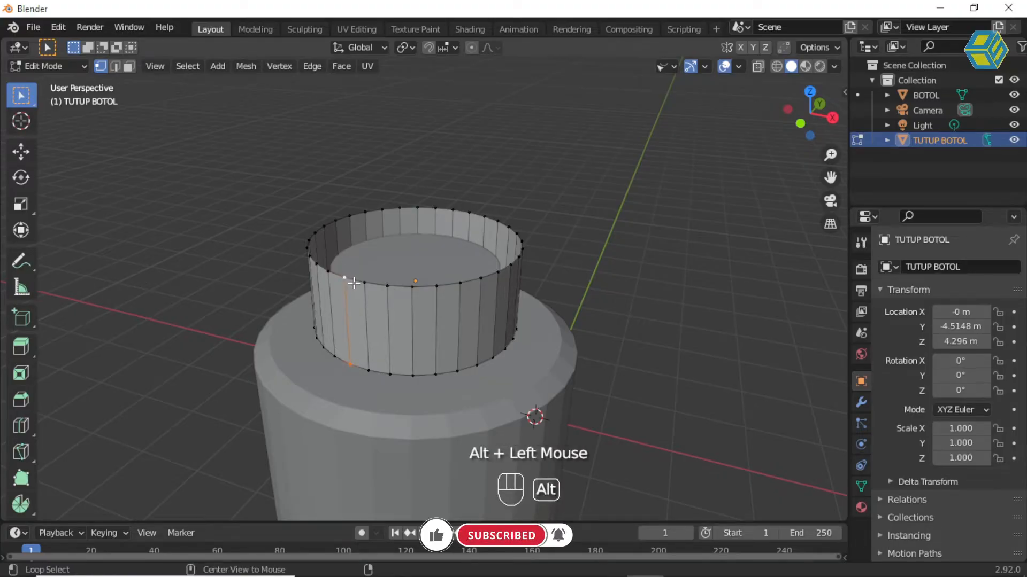
pyautogui.scroll(3, 353, 280)
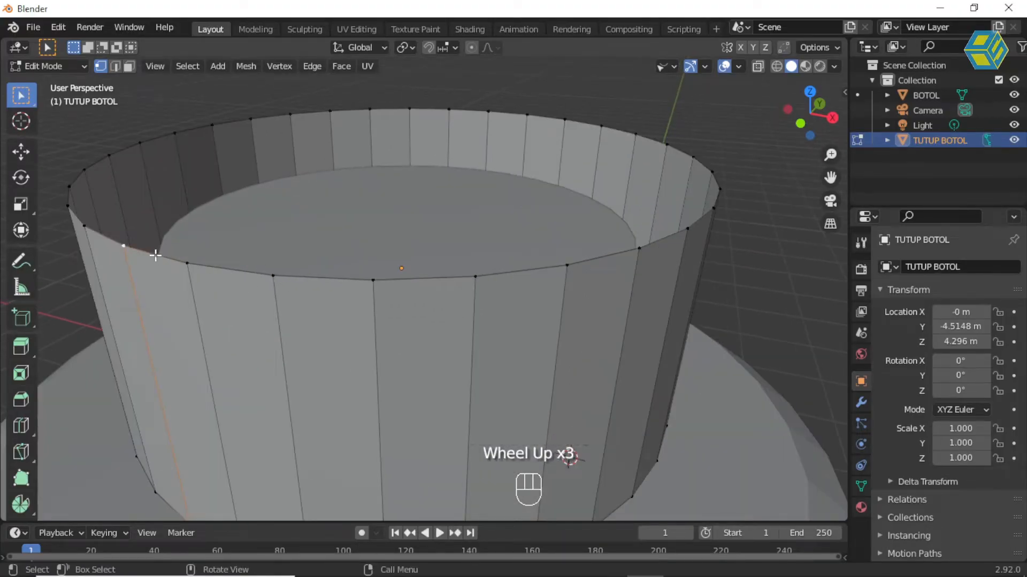
pyautogui.keyDown('alt'); pyautogui.click(156, 256); pyautogui.keyUp('alt')
pyautogui.scroll(-3, 316, 252)
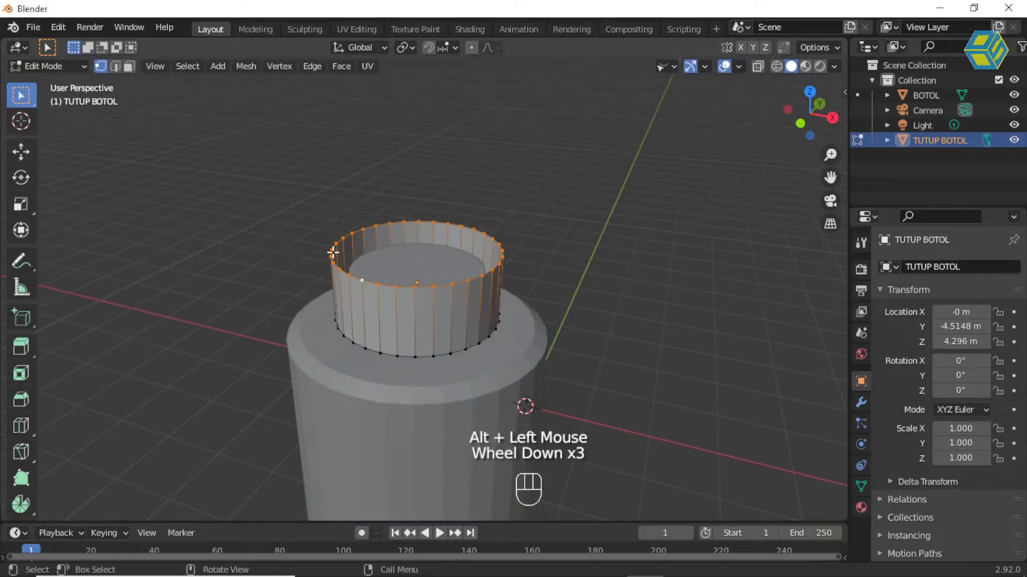
pyautogui.scroll(1, 369, 252)
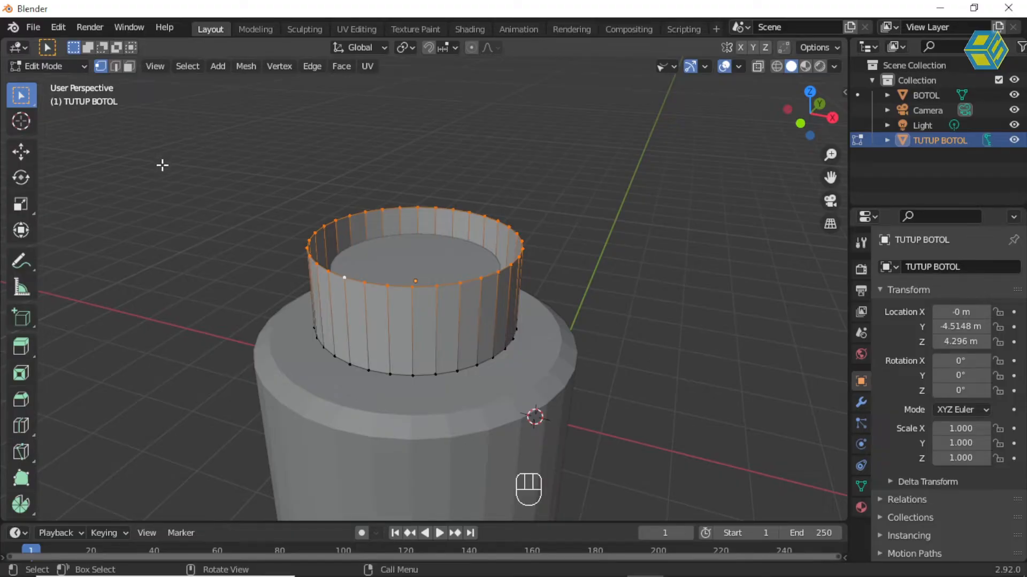
# Raise the upper rim loop along Z to make the cap taller, and fill the opening with a face.
pyautogui.moveTo(306, 209); pyautogui.dragTo(310, 176, button='middle')
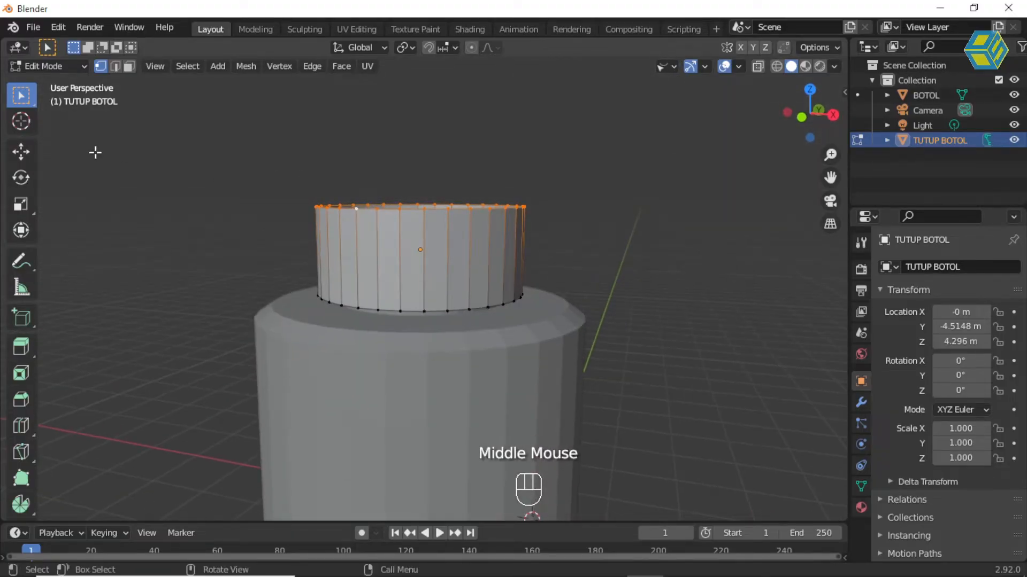
pyautogui.click(21, 152)
pyautogui.moveTo(420, 144); pyautogui.dragTo(403, 74)
pyautogui.moveTo(422, 182); pyautogui.dragTo(415, 204, button='middle')
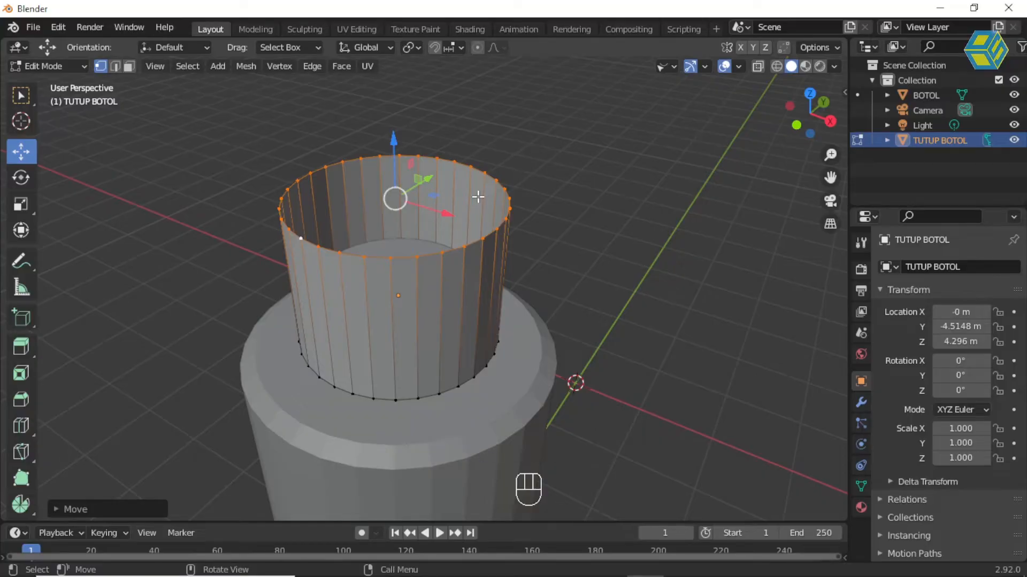
pyautogui.press('f')
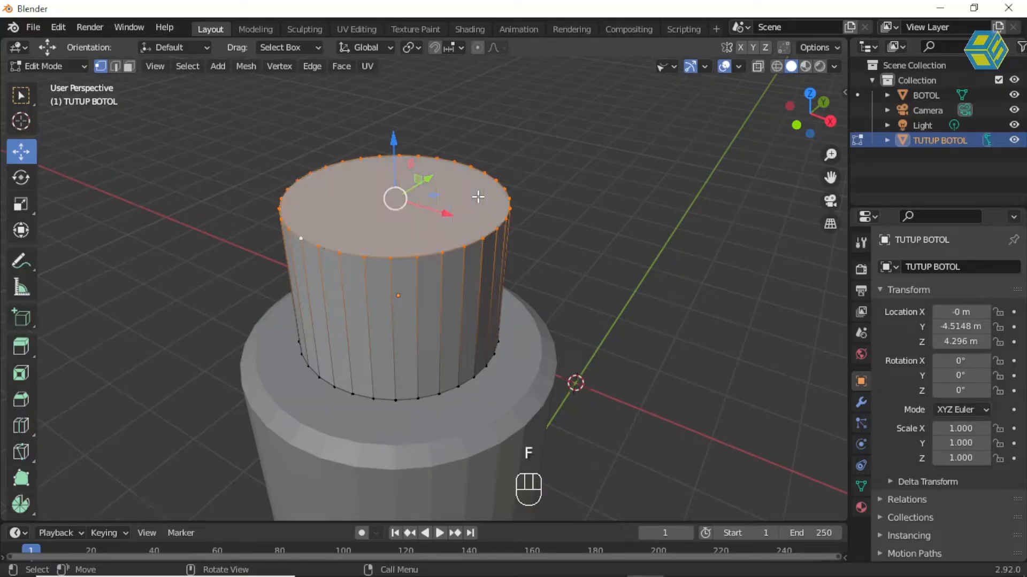
pyautogui.click(583, 182)
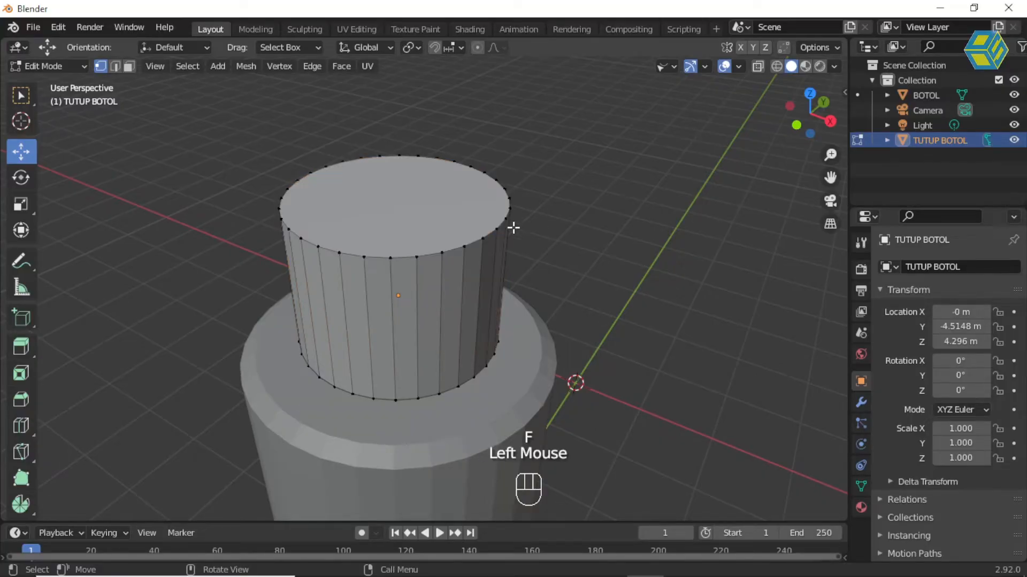
# Bevel the cap's upper rim loop with 5 segments and a width of about 0.048 m.
pyautogui.keyDown('alt'); pyautogui.click(474, 242); pyautogui.keyUp('alt')
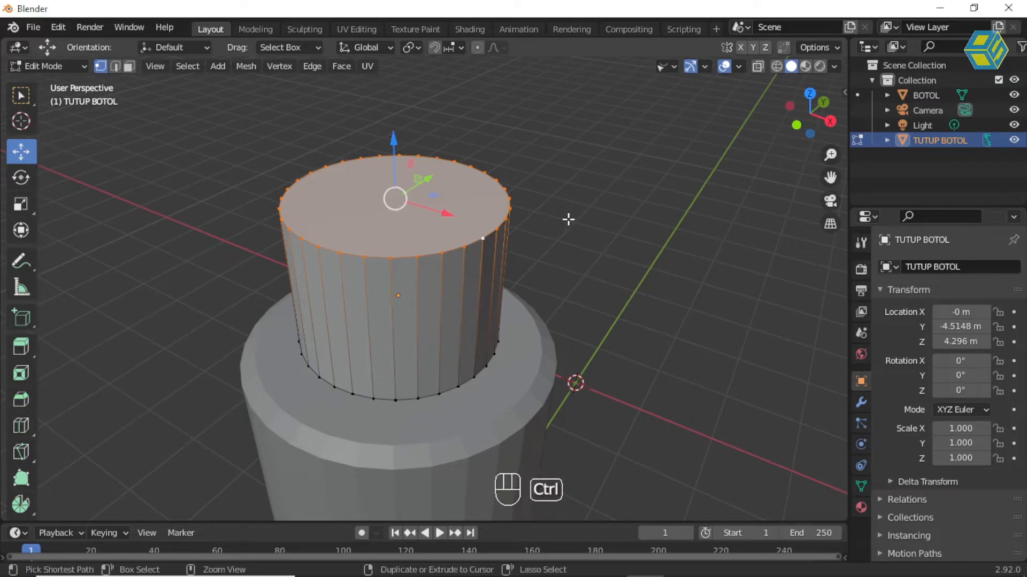
pyautogui.hotkey('ctrl', 'b')
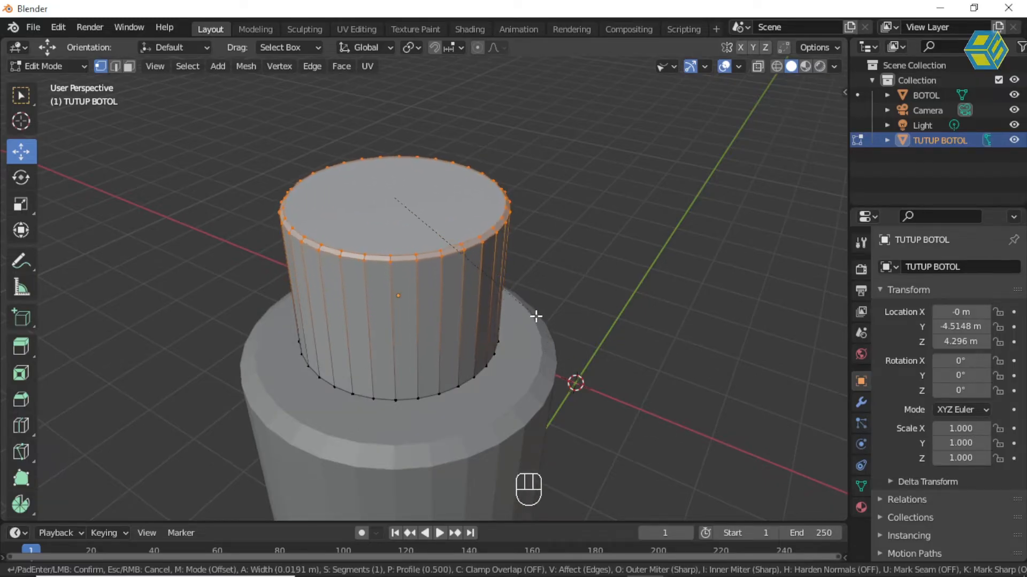
pyautogui.scroll(2, 539, 319)
pyautogui.scroll(-3, 539, 318)
pyautogui.scroll(2, 539, 318)
pyautogui.scroll(-2, 538, 318)
pyautogui.scroll(1, 539, 319)
pyautogui.scroll(1, 539, 319)
pyautogui.scroll(-3, 538, 319)
pyautogui.scroll(3, 539, 319)
pyautogui.scroll(-4, 539, 319)
pyautogui.scroll(4, 539, 319)
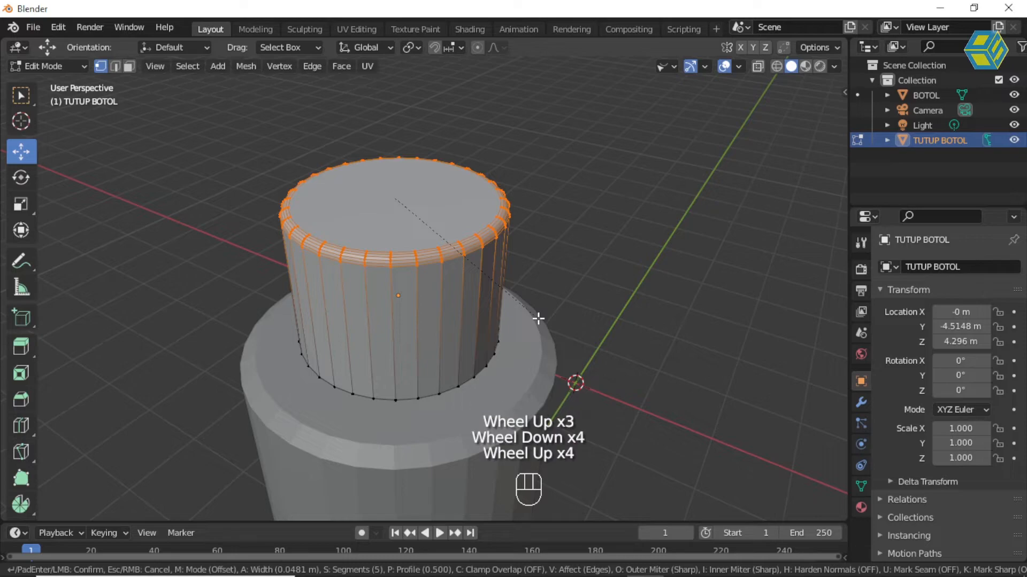
pyautogui.click(539, 318)
# Clear the vertex selection on the cap and return to Object Mode.
pyautogui.click(21, 95)
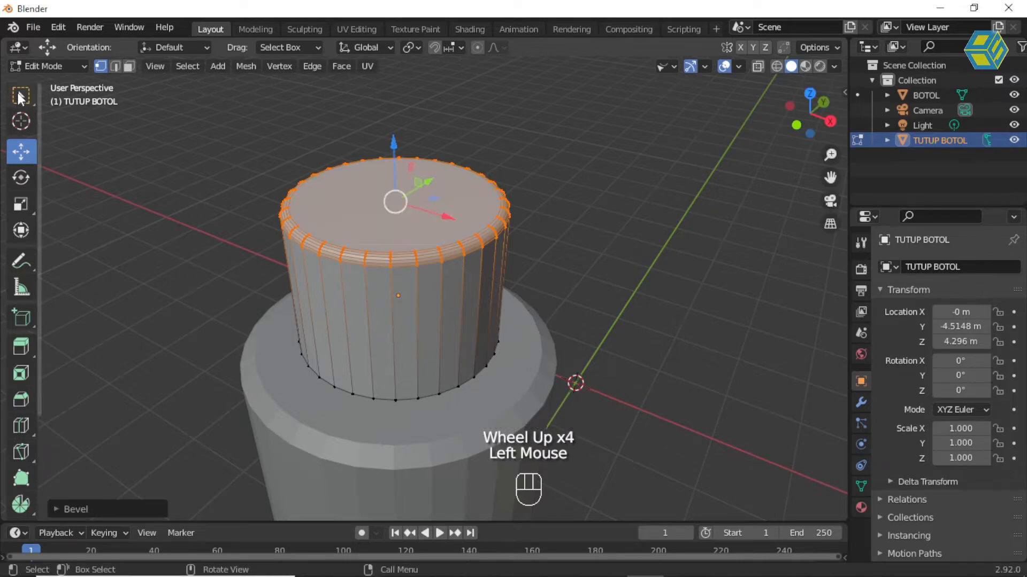
pyautogui.click(100, 122)
pyautogui.scroll(-2, 160, 229)
pyautogui.moveTo(160, 229)
pyautogui.mouseDown(button='middle')
pyautogui.moveTo(186, 231)
pyautogui.moveTo(202, 190)
pyautogui.moveTo(200, 227)
pyautogui.moveTo(159, 238)
pyautogui.mouseUp(button='middle')
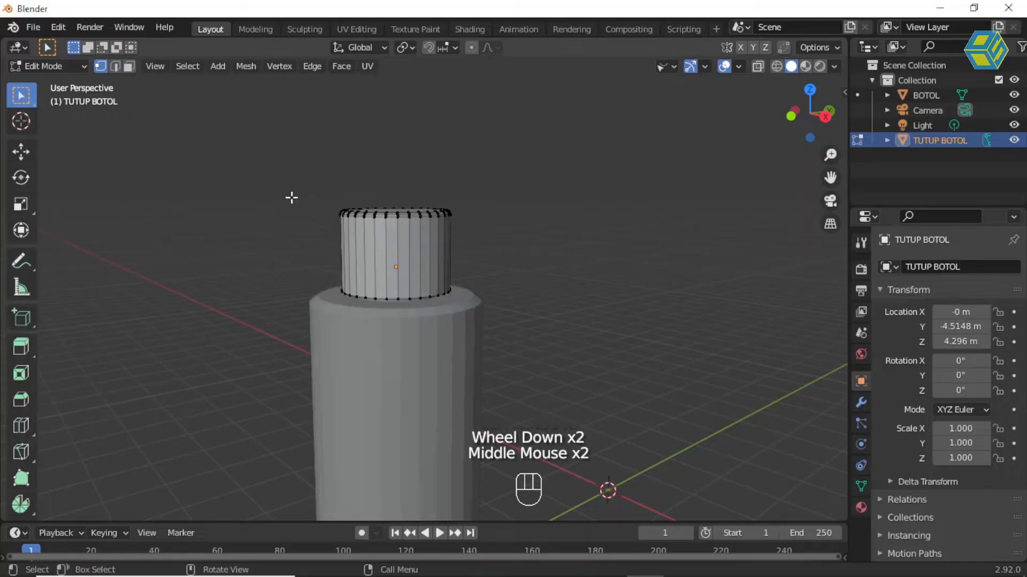
pyautogui.click(48, 65)
pyautogui.click(43, 81)
pyautogui.moveTo(521, 244); pyautogui.dragTo(476, 161, button='middle')
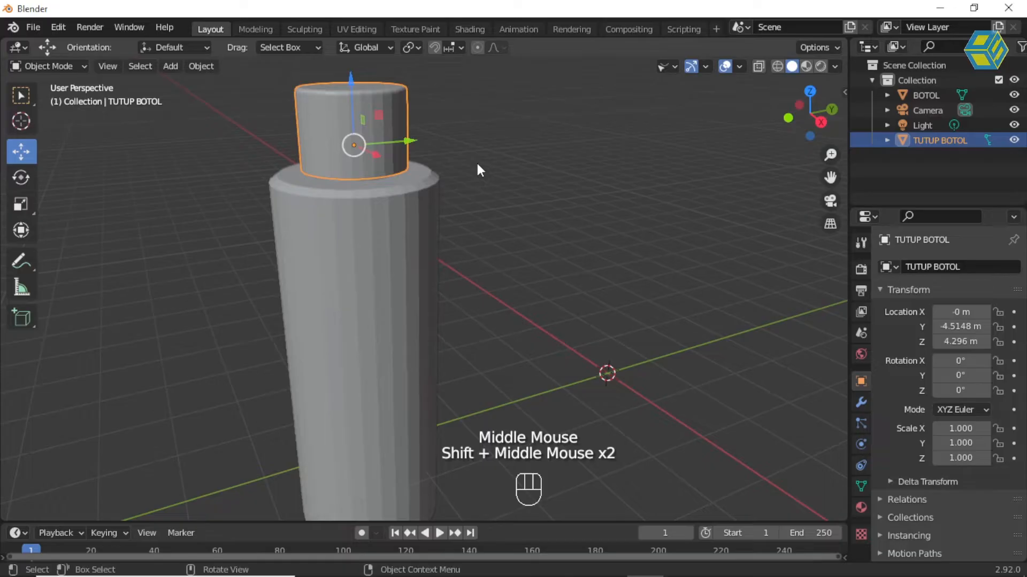
pyautogui.scroll(-2, 476, 229)
pyautogui.moveTo(476, 228); pyautogui.dragTo(385, 447, button='middle')
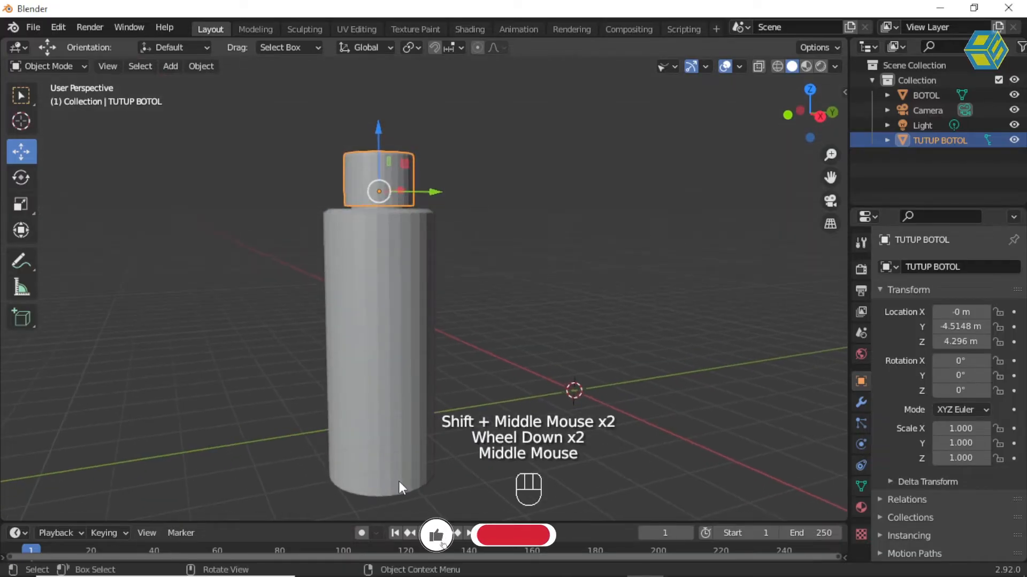
# Select the BOTOL object and enter Edit Mode with its recessed underside in view.
pyautogui.scroll(2, 402, 485)
pyautogui.click(384, 431)
pyautogui.moveTo(409, 456); pyautogui.dragTo(388, 393, button='middle')
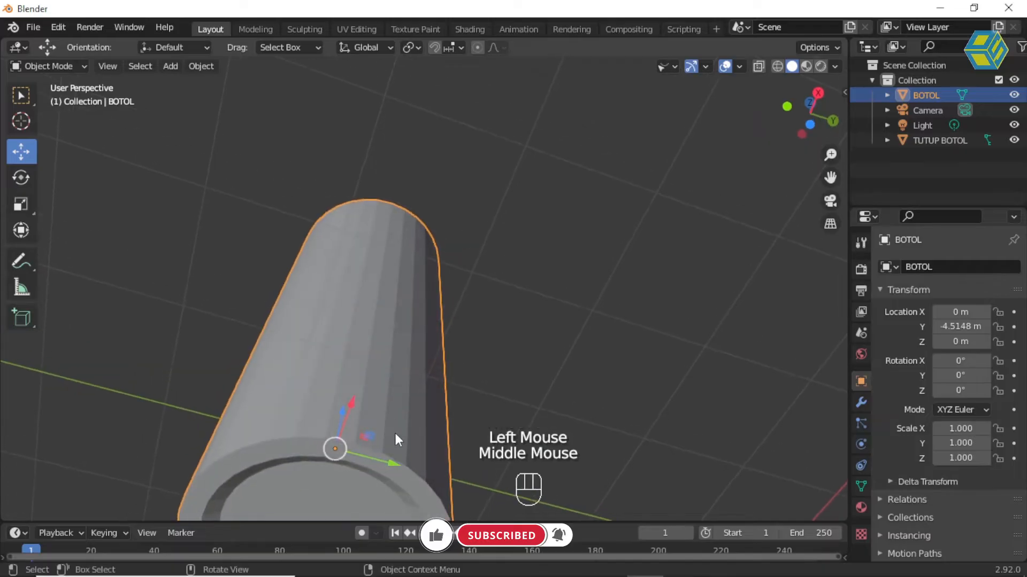
pyautogui.moveTo(401, 434); pyautogui.dragTo(316, 478, button='middle')
pyautogui.keyDown('ctrl'); pyautogui.moveTo(393, 439); pyautogui.dragTo(416, 303, button='middle'); pyautogui.keyUp('ctrl')
pyautogui.scroll(2, 416, 304)
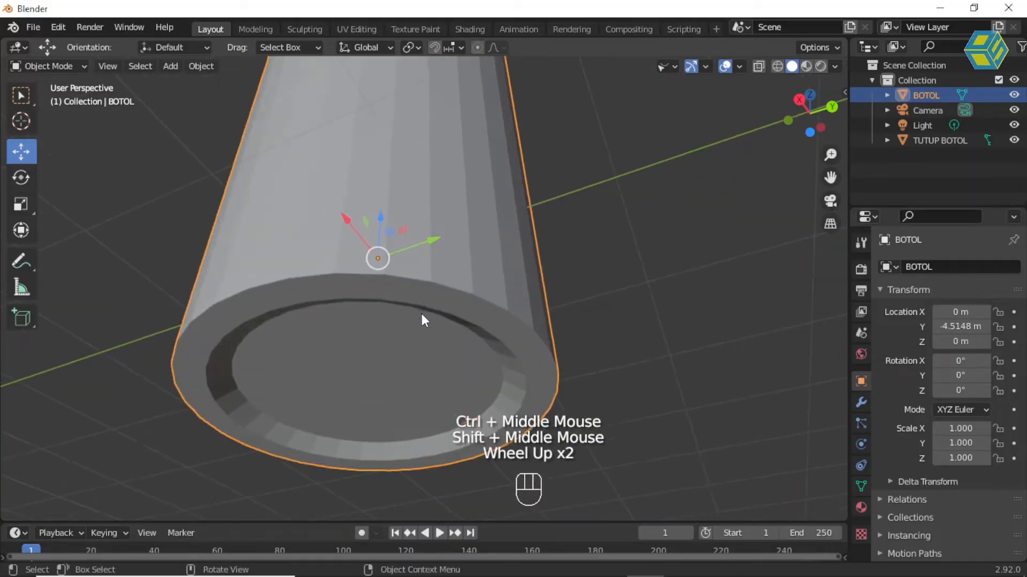
pyautogui.click(39, 63)
pyautogui.click(54, 102)
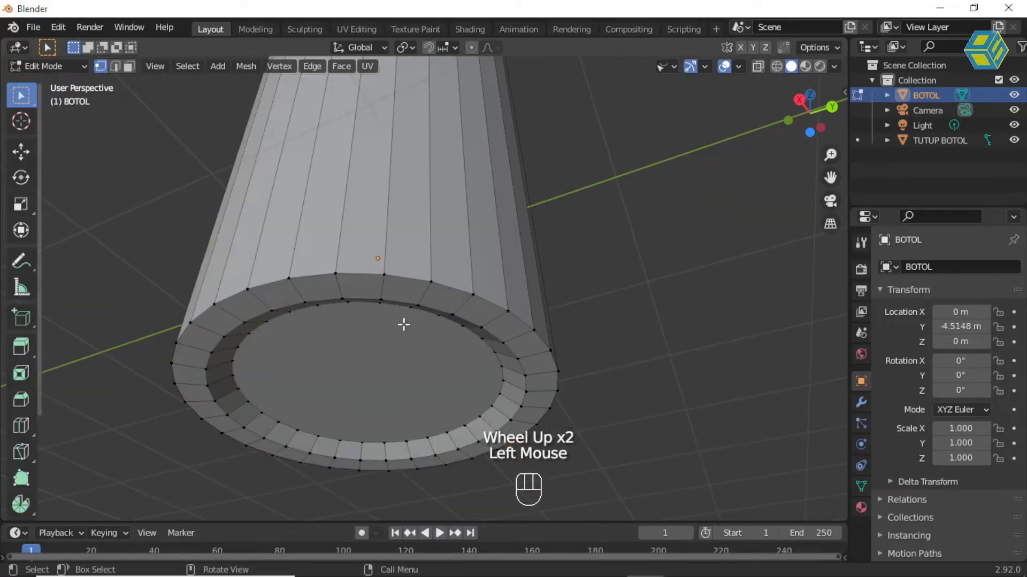
# Bevel the outer edge loop of the bottle's base with 5 segments, return to Object Mode and deselect the bottle.
pyautogui.keyDown('alt'); pyautogui.click(394, 275); pyautogui.keyUp('alt')
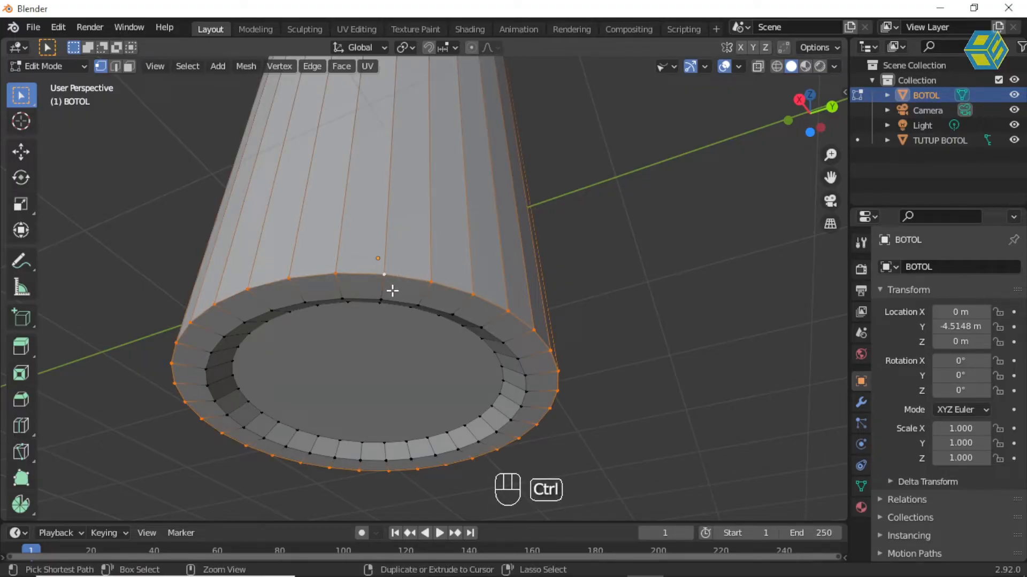
pyautogui.hotkey('ctrl', 'b')
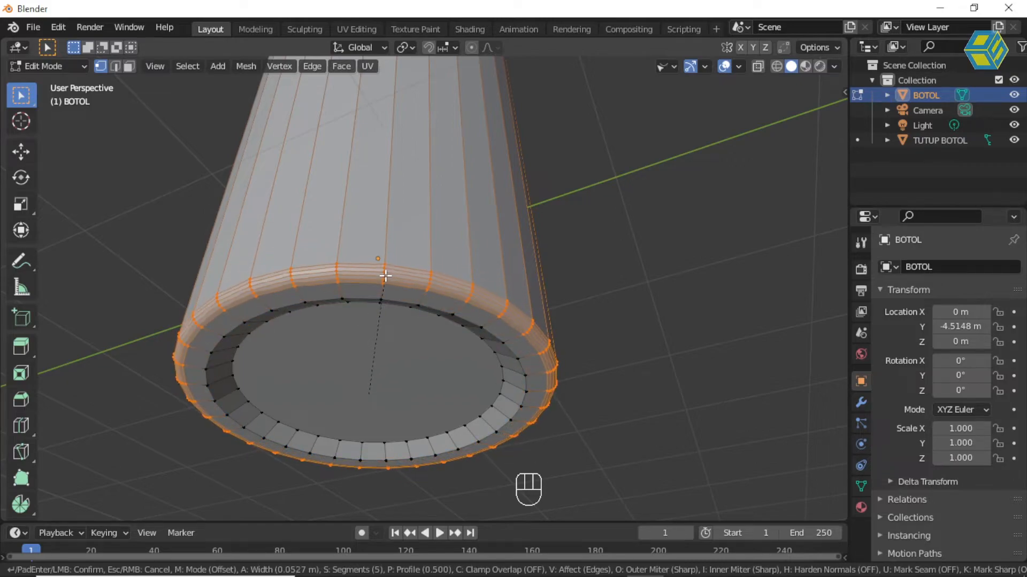
pyautogui.click(383, 271)
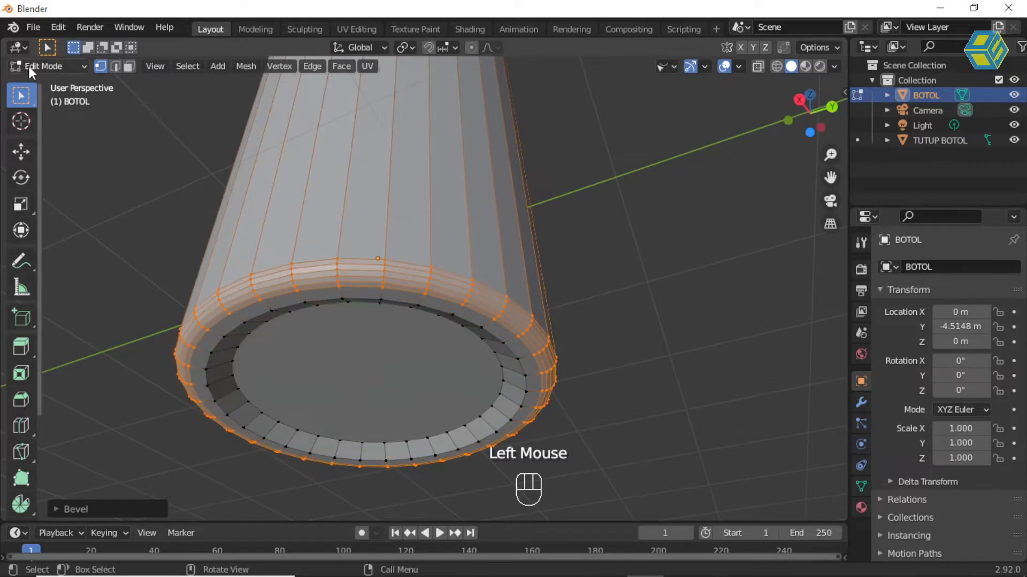
pyautogui.click(28, 65)
pyautogui.click(34, 82)
pyautogui.click(139, 144)
# Start saving the file and set the save location to D:\Video Youtube 3D Blender\KOSMETIK.
pyautogui.click(37, 26)
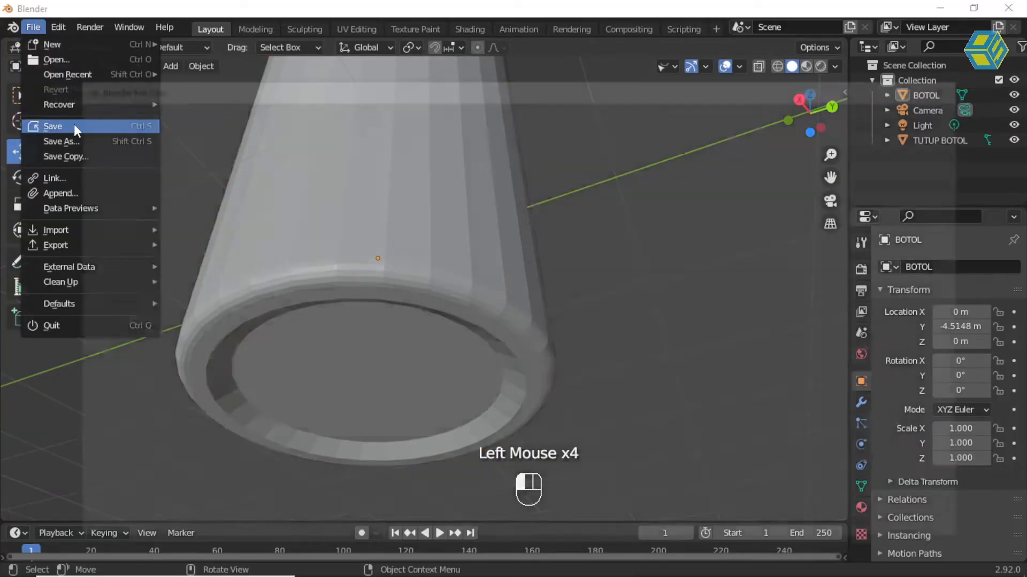
pyautogui.click(74, 125)
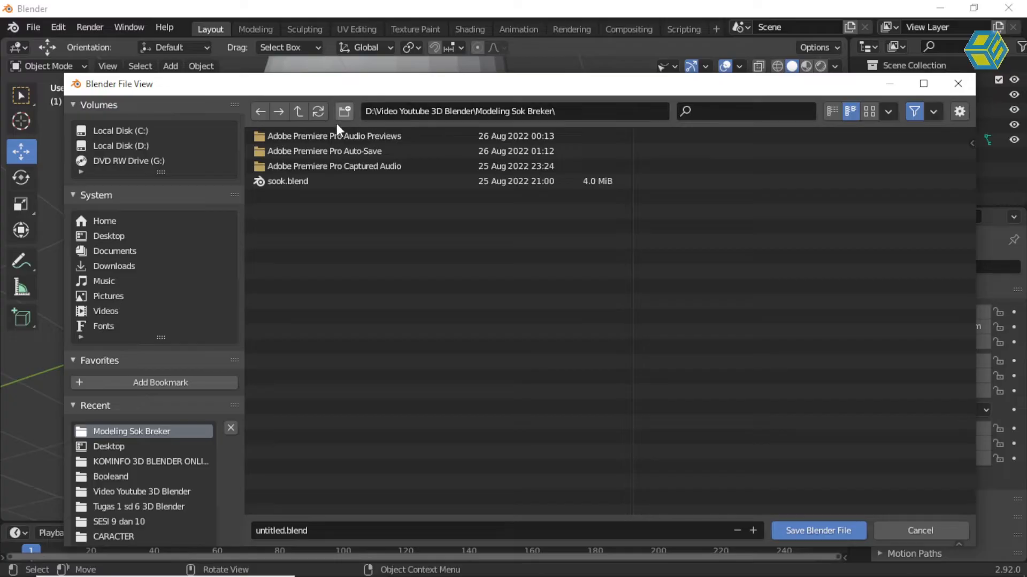
pyautogui.click(150, 146)
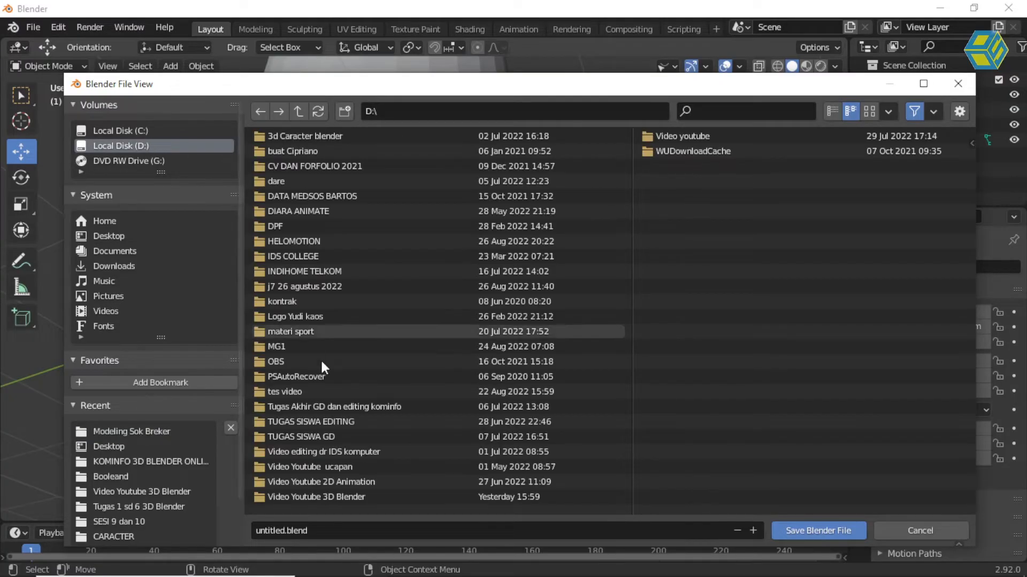
pyautogui.click(297, 496)
pyautogui.doubleClick(297, 495)
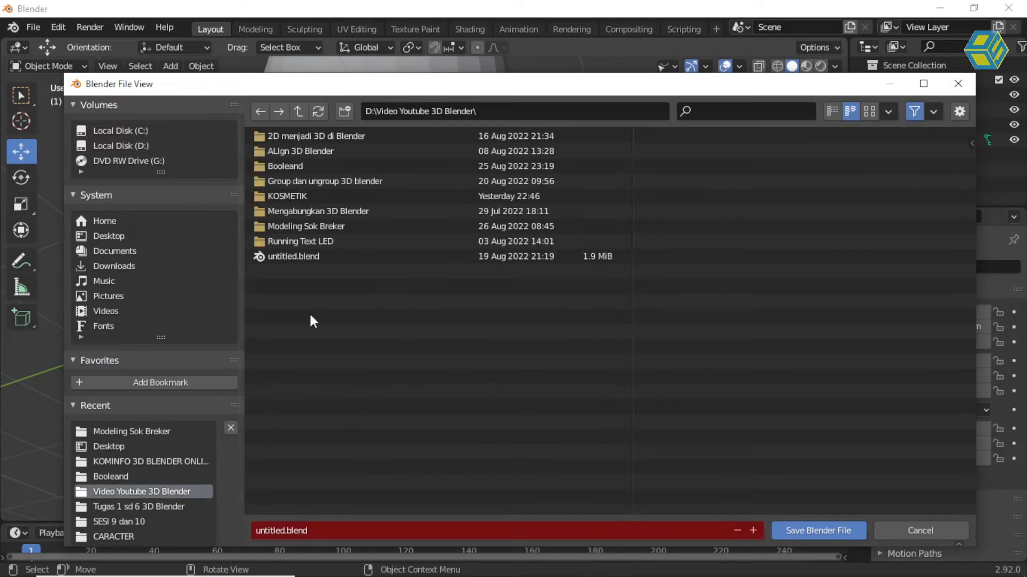
pyautogui.doubleClick(301, 197)
# Name the file KOSMETIK.blend and save it in the KOSMETIK folder.
pyautogui.click(323, 534)
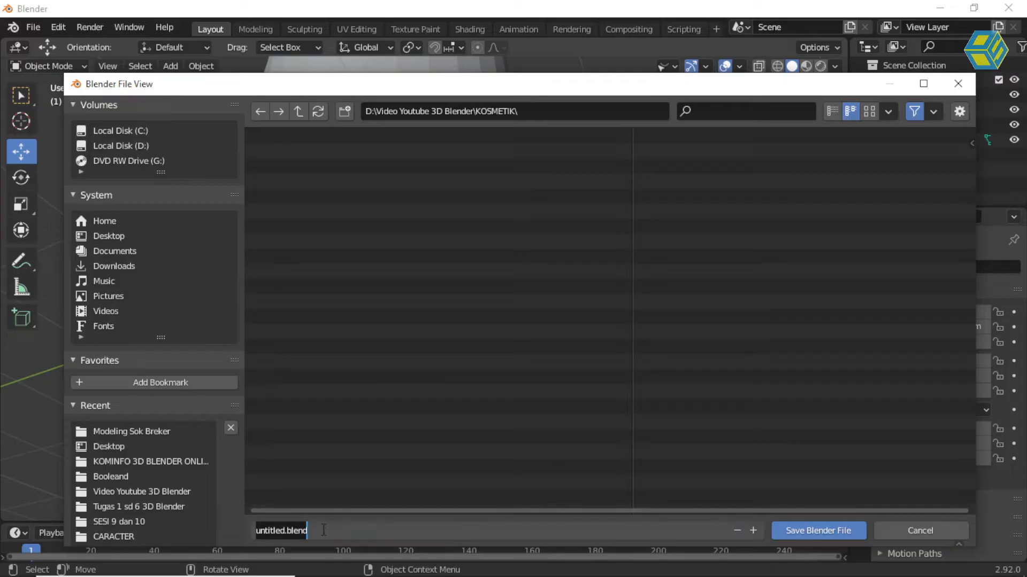
pyautogui.write('KOSM')
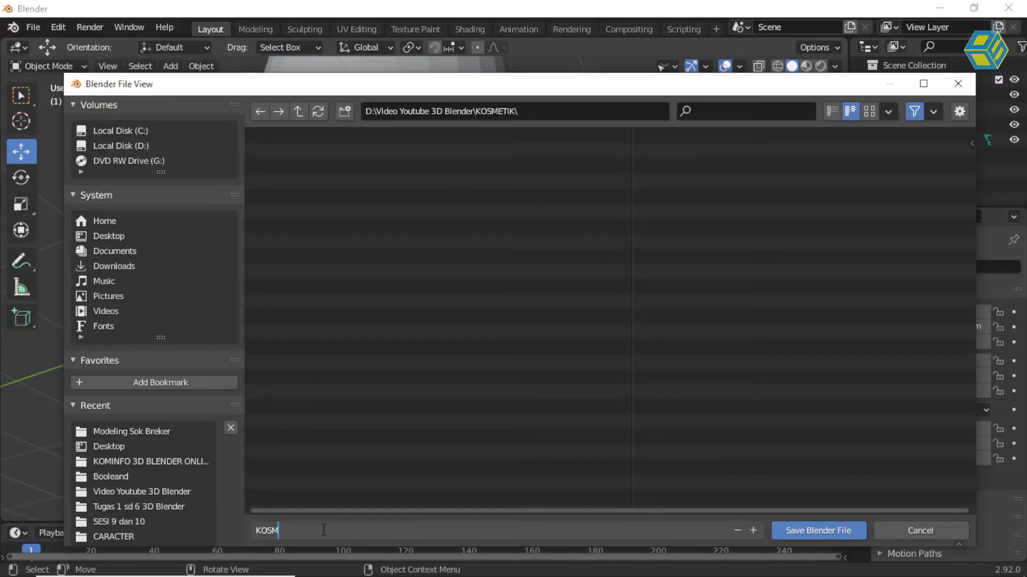
pyautogui.write('TEIK')
pyautogui.press('Return')
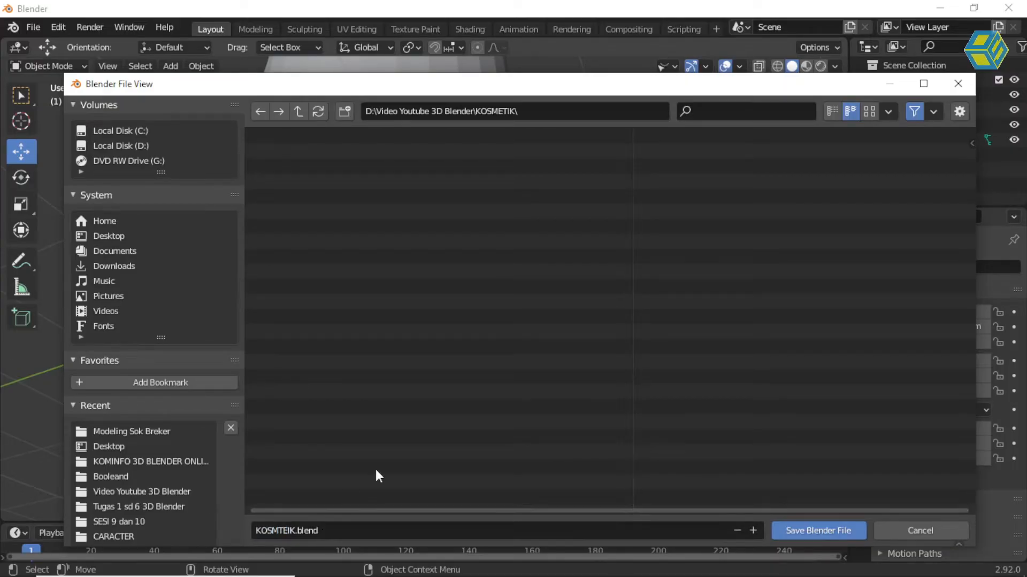
pyautogui.click(405, 532)
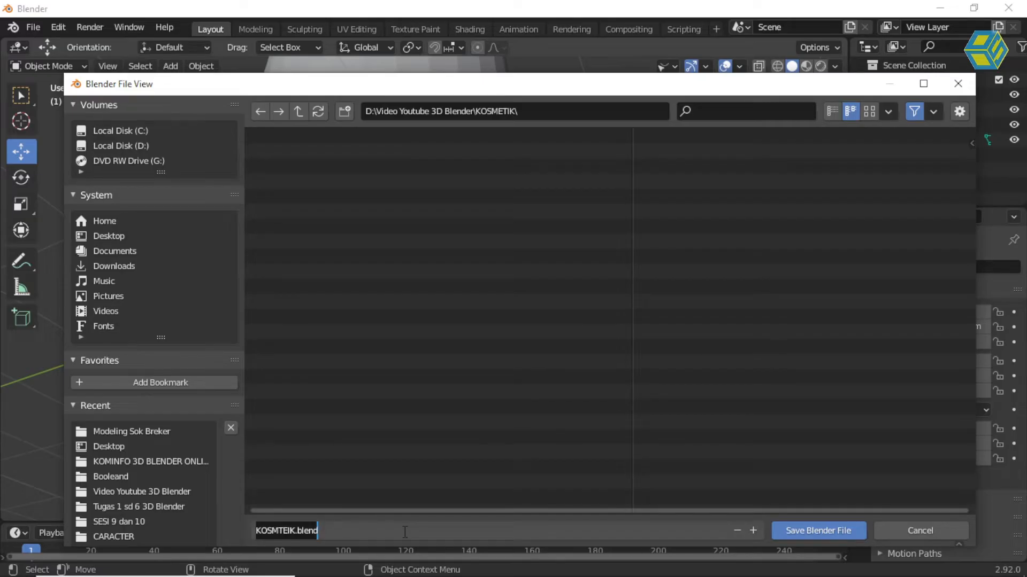
pyautogui.press('BackSpace')
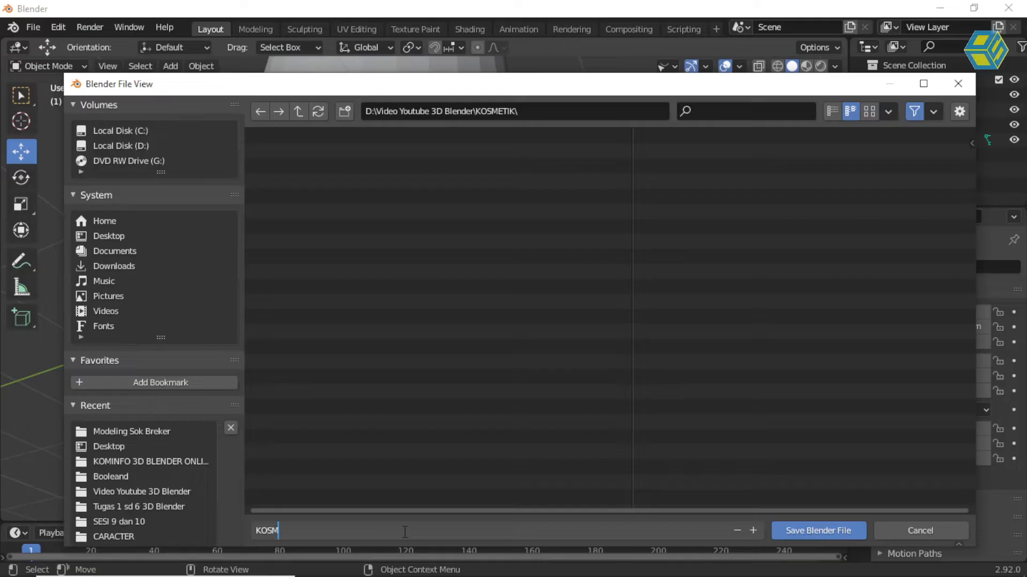
pyautogui.press('Return')
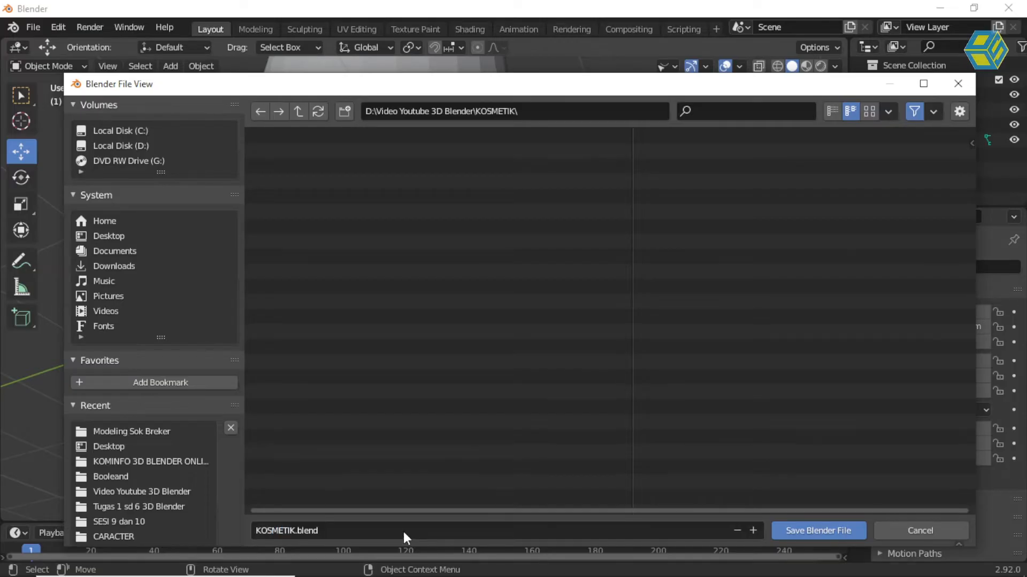
pyautogui.press('Return')
# Select the TUTUP BOTOL cap and apply smooth shading to it.
pyautogui.moveTo(411, 502); pyautogui.dragTo(463, 318, button='middle')
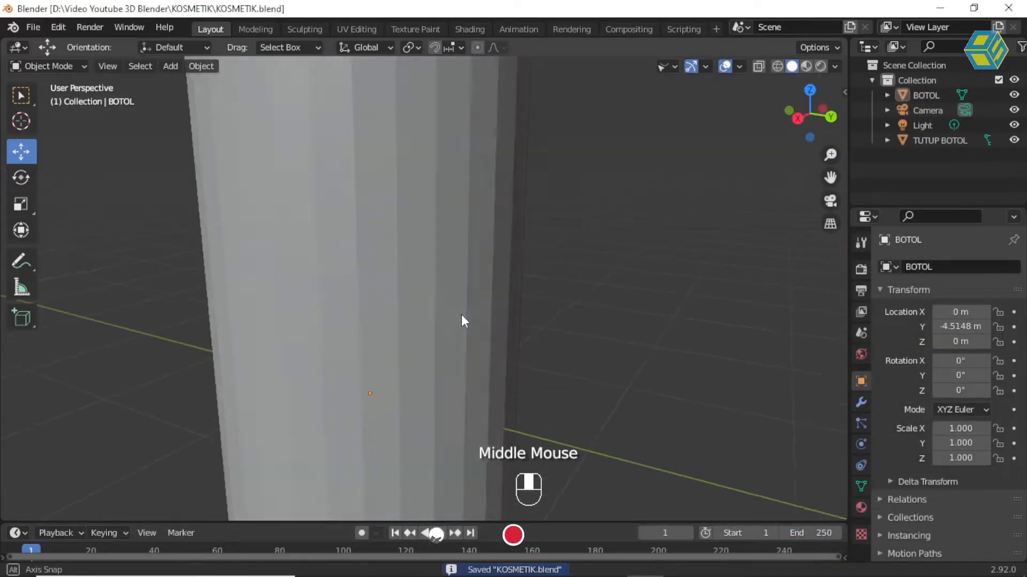
pyautogui.scroll(-3, 458, 319)
pyautogui.keyDown('shift'); pyautogui.moveTo(473, 247); pyautogui.dragTo(544, 258, button='middle'); pyautogui.keyUp('shift')
pyautogui.click(419, 141)
pyautogui.click(415, 139)
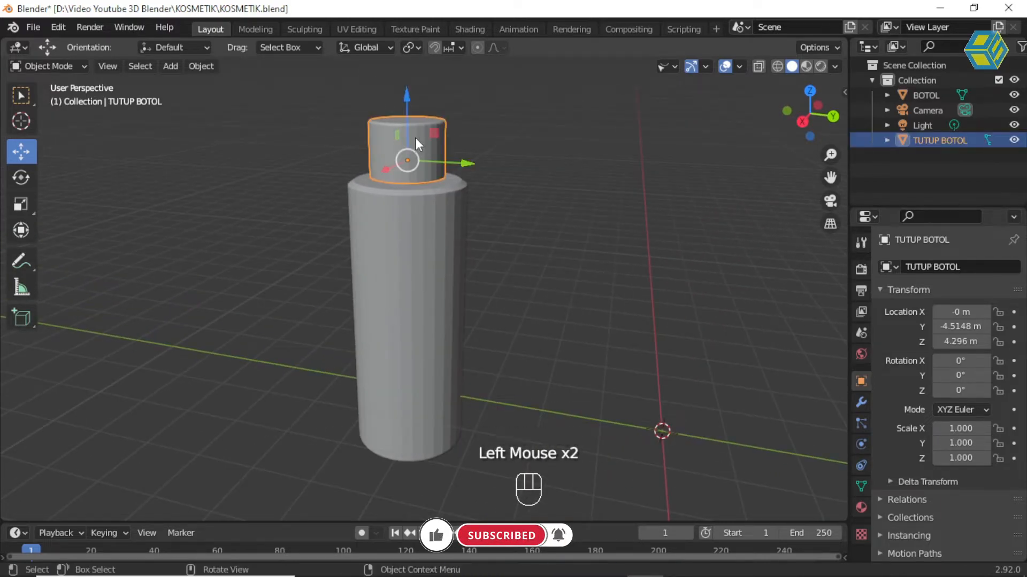
pyautogui.rightClick(415, 137)
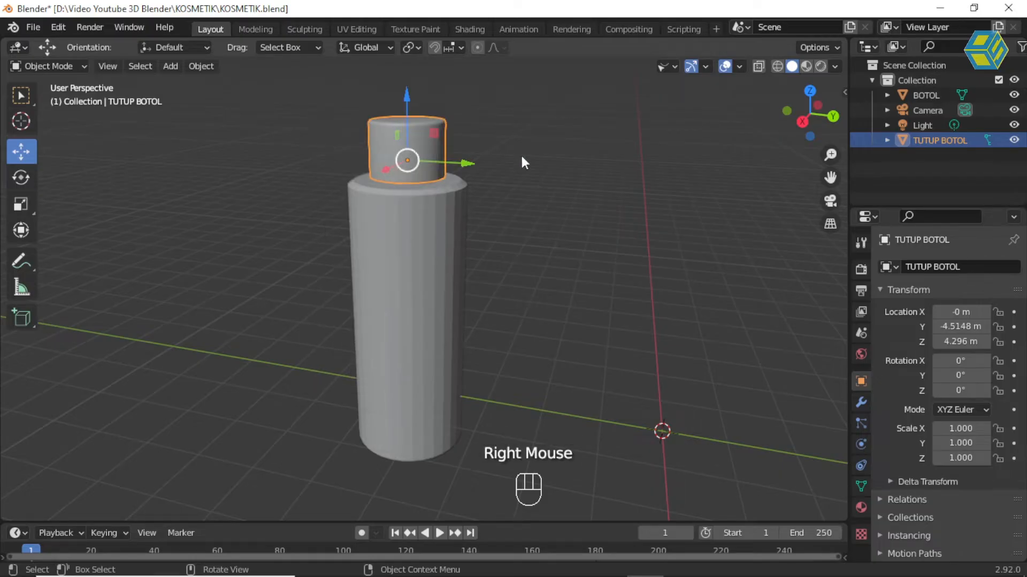
# Apply Shade Smooth to the BOTOL object and deselect it.
pyautogui.click(431, 237)
pyautogui.click(431, 238)
pyautogui.rightClick(432, 237)
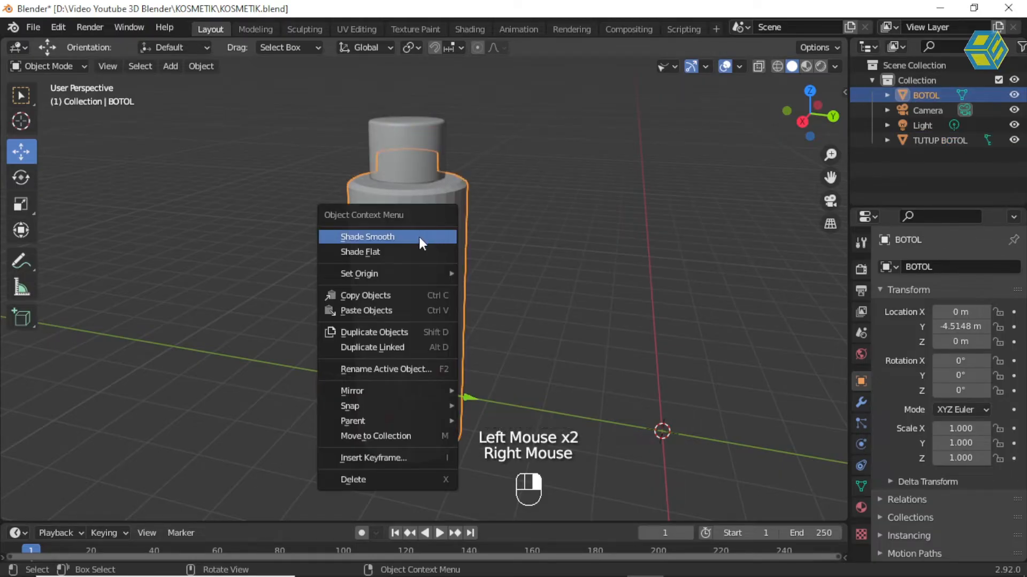
pyautogui.click(419, 236)
pyautogui.moveTo(515, 235); pyautogui.dragTo(468, 271, button='middle')
pyautogui.click(511, 238)
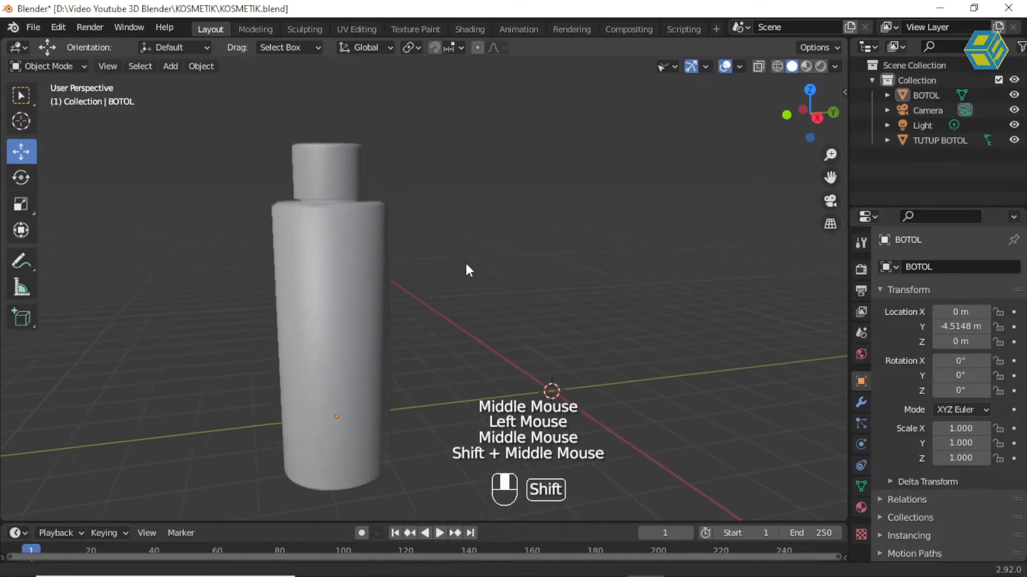
# Examine the smooth-shaded surfaces and rounded edges of the bottle and its cap.
pyautogui.scroll(2, 350, 178)
pyautogui.moveTo(383, 197); pyautogui.dragTo(377, 197, button='middle')
pyautogui.scroll(-1, 376, 197)
pyautogui.scroll(-1, 376, 197)
pyautogui.click(472, 311)
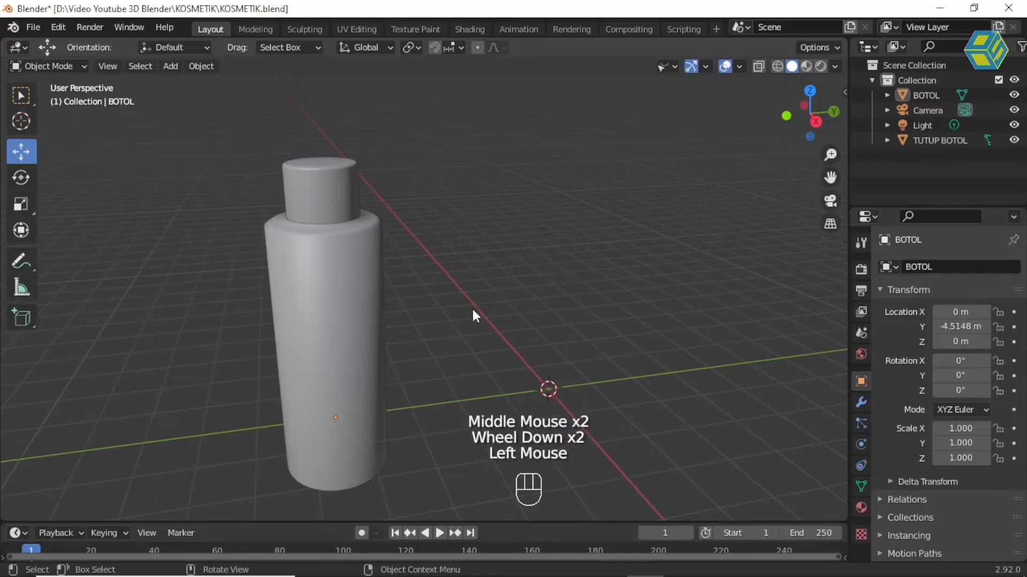
pyautogui.click(428, 340)
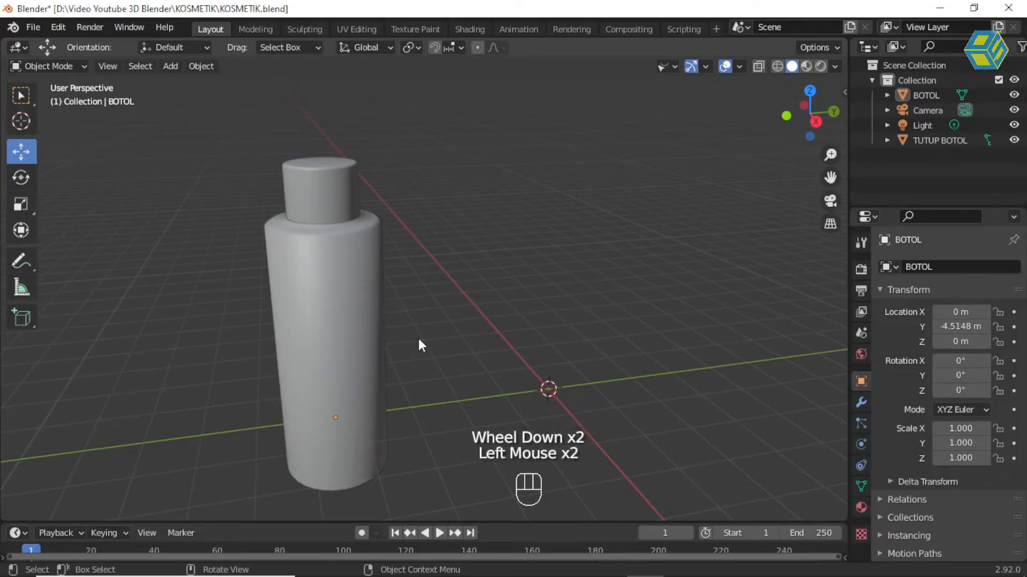
pyautogui.click(343, 336)
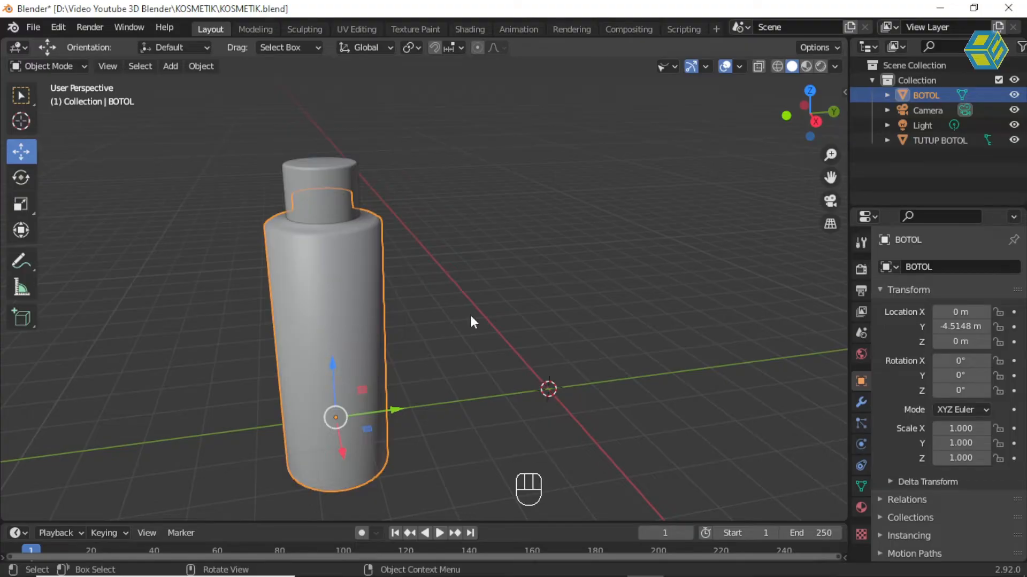
pyautogui.click(496, 292)
# Add a cylinder mesh at the 3D cursor beside the bottle.
pyautogui.click(173, 66)
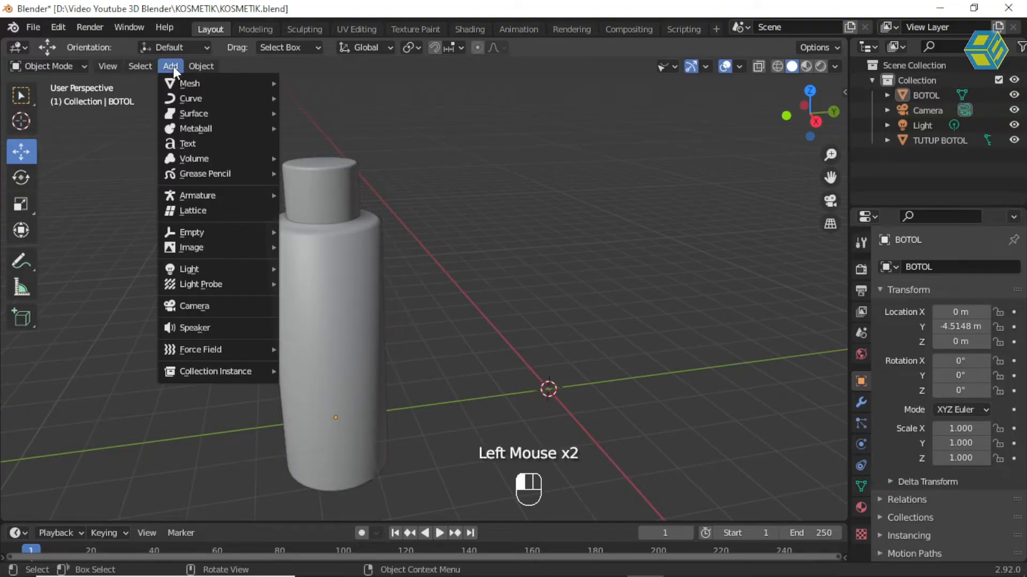
pyautogui.moveTo(179, 83)
pyautogui.click(331, 158)
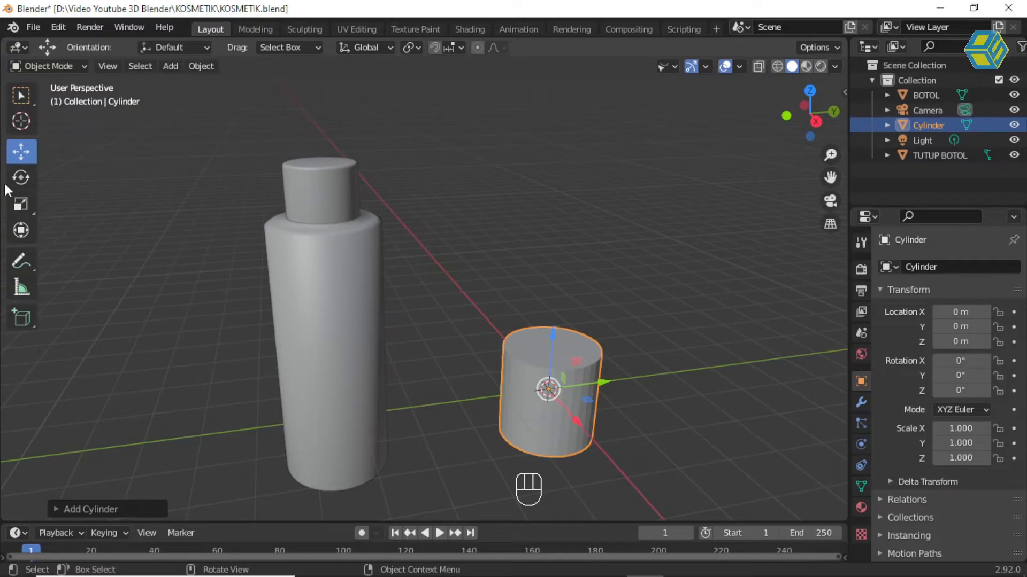
# Lower the new cylinder's top face along Z in Edit Mode to make it shorter, and return to Object Mode.
pyautogui.click(57, 66)
pyautogui.click(62, 101)
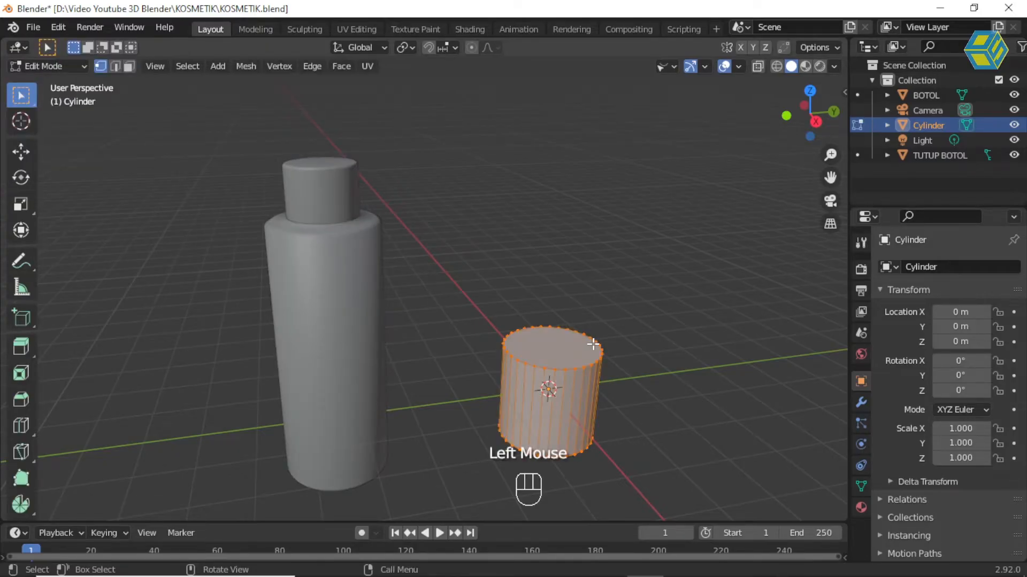
pyautogui.click(130, 67)
pyautogui.click(555, 351)
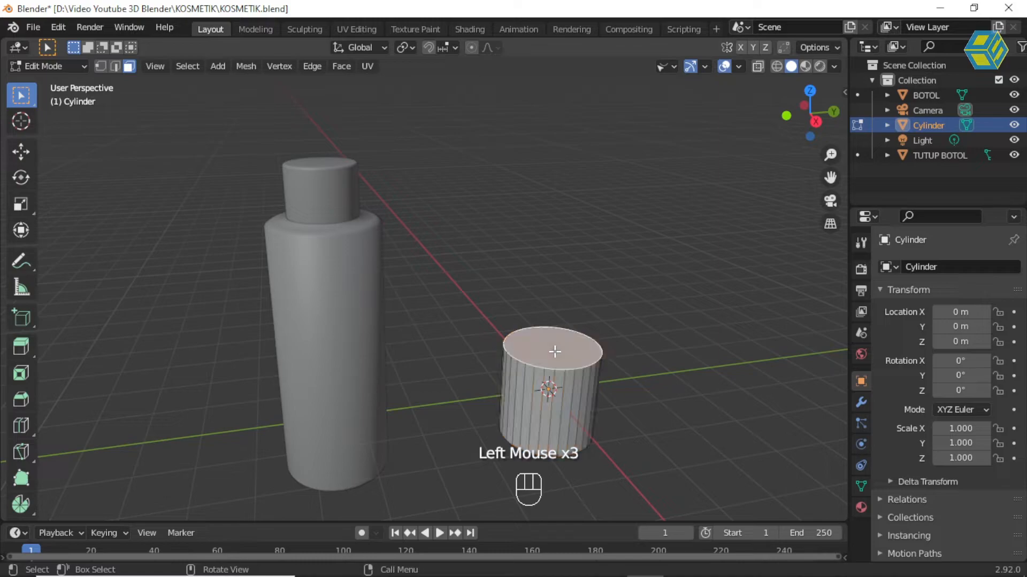
pyautogui.click(21, 152)
pyautogui.moveTo(557, 297); pyautogui.dragTo(553, 334)
pyautogui.moveTo(593, 382); pyautogui.dragTo(562, 340, button='middle')
pyautogui.moveTo(560, 346); pyautogui.dragTo(559, 353)
pyautogui.click(56, 69)
pyautogui.click(56, 83)
# Scale the cylinder up uniformly to about 1.444 and frame it in the view.
pyautogui.press('s')
pyautogui.click(634, 367)
pyautogui.moveTo(599, 404); pyautogui.dragTo(600, 442, button='middle')
pyautogui.scroll(2, 600, 442)
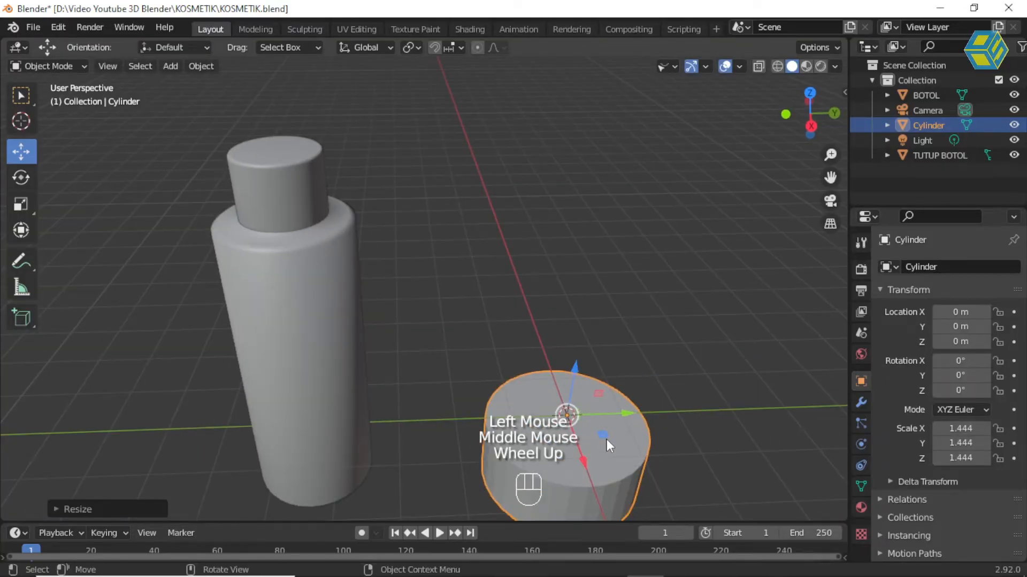
pyautogui.press('KP_Decimal')
pyautogui.moveTo(560, 413); pyautogui.dragTo(577, 374, button='middle')
pyautogui.scroll(-3, 550, 362)
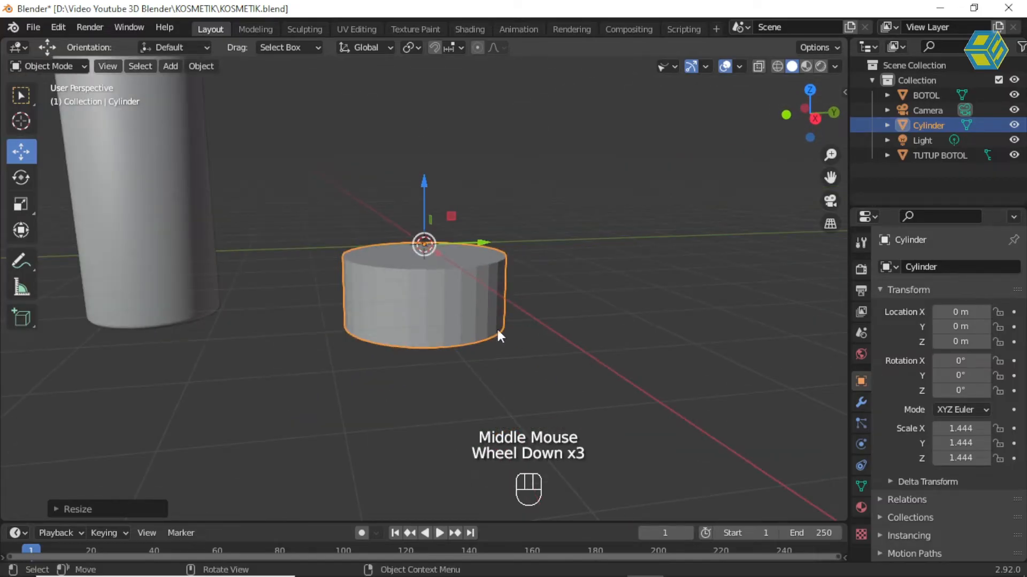
pyautogui.scroll(2, 491, 331)
pyautogui.scroll(-1, 487, 312)
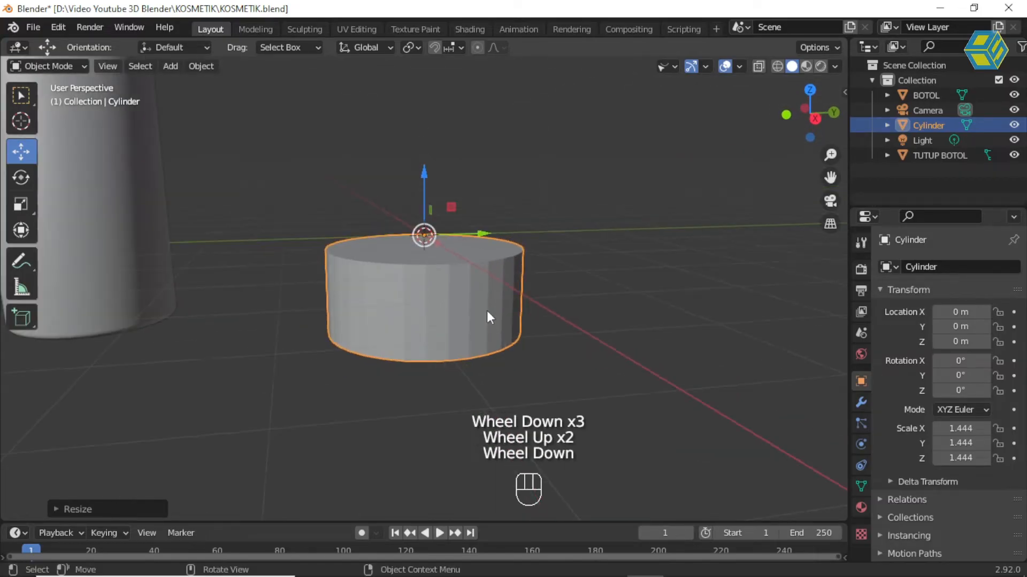
# Raise the cylinder's top face slightly along Z in Edit Mode and return to Object Mode.
pyautogui.click(70, 66)
pyautogui.click(59, 98)
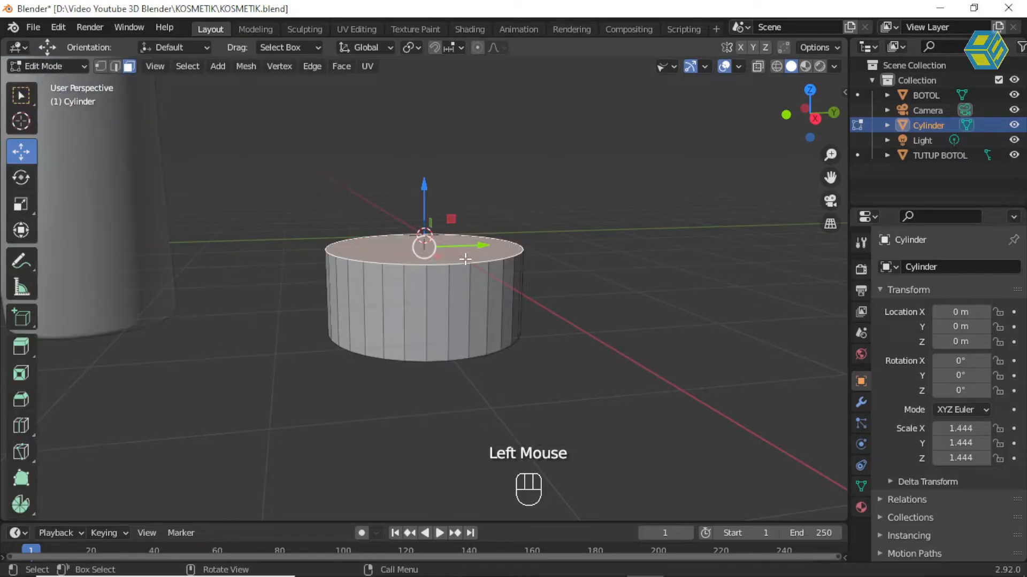
pyautogui.moveTo(465, 259); pyautogui.dragTo(422, 239, button='middle')
pyautogui.moveTo(422, 188); pyautogui.dragTo(418, 166)
pyautogui.click(48, 66)
pyautogui.click(57, 82)
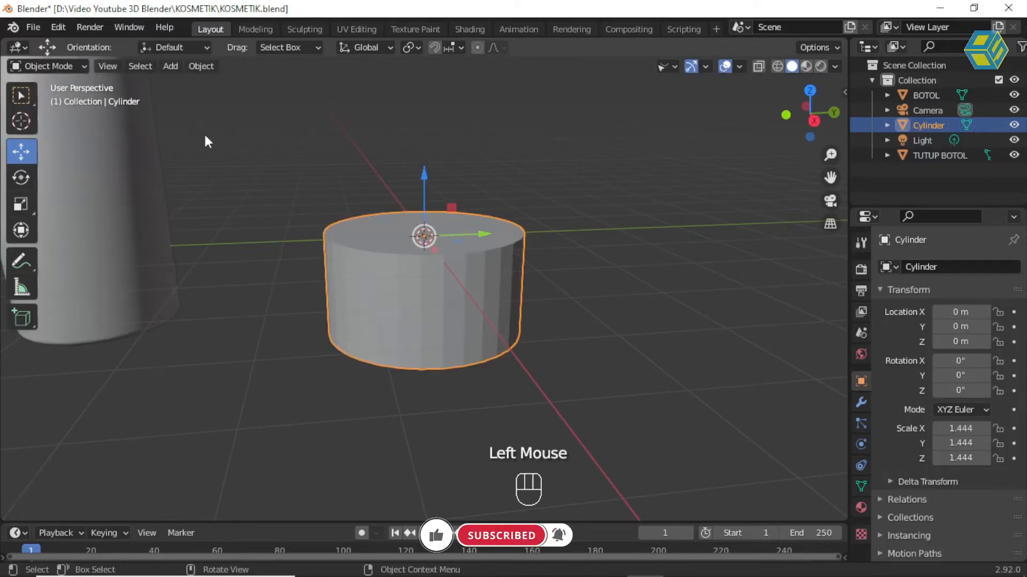
# Enlarge the cylinder uniformly to a scale of about 2.084.
pyautogui.press('s')
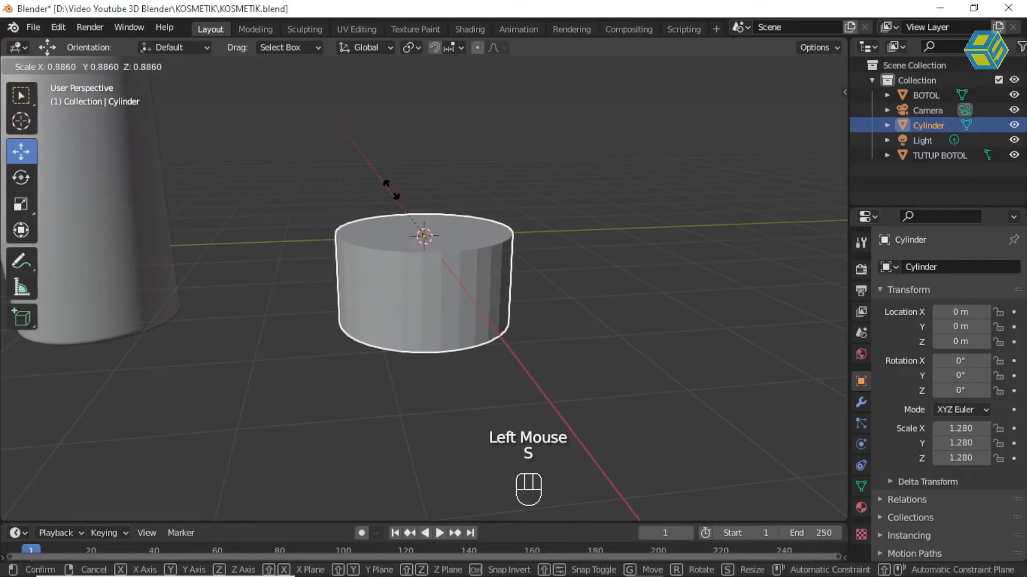
pyautogui.click(355, 226)
pyautogui.moveTo(355, 226); pyautogui.dragTo(396, 217, button='middle')
pyautogui.scroll(-2, 406, 222)
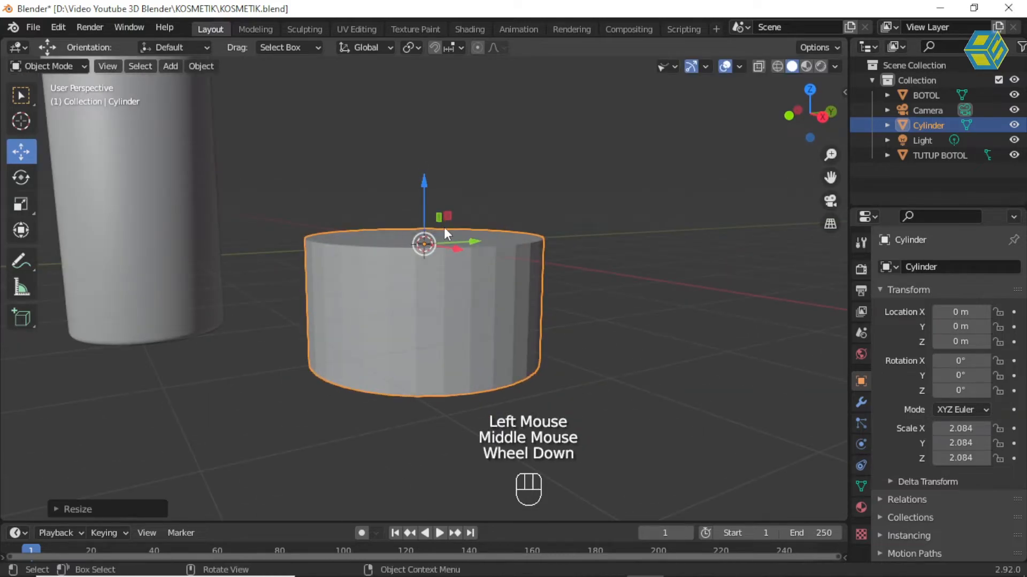
# Move the cylinder up along Z to about 1.0973 m, working from the front view.
pyautogui.press('KP_1')
pyautogui.moveTo(423, 189); pyautogui.dragTo(431, 140)
pyautogui.moveTo(502, 249); pyautogui.dragTo(415, 355, button='middle')
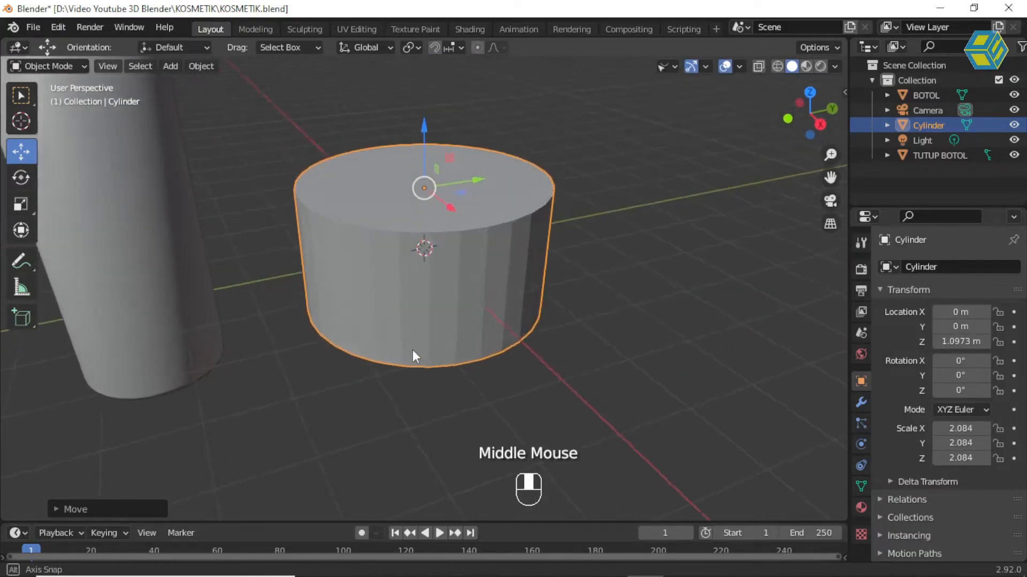
pyautogui.scroll(-2, 418, 297)
pyautogui.scroll(1, 514, 275)
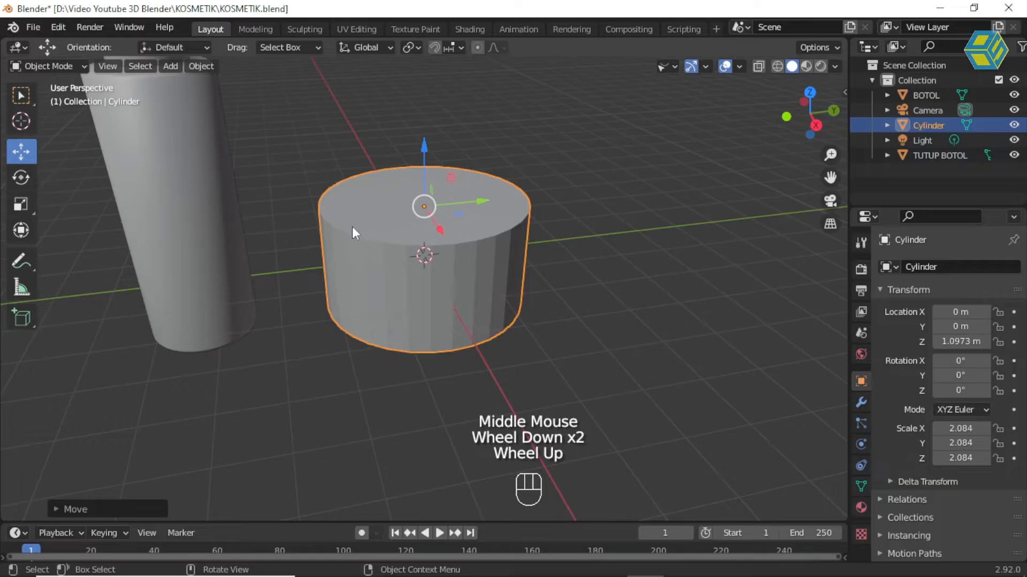
# Enter Edit Mode on the cylinder and switch to vertex selection.
pyautogui.click(53, 65)
pyautogui.click(60, 100)
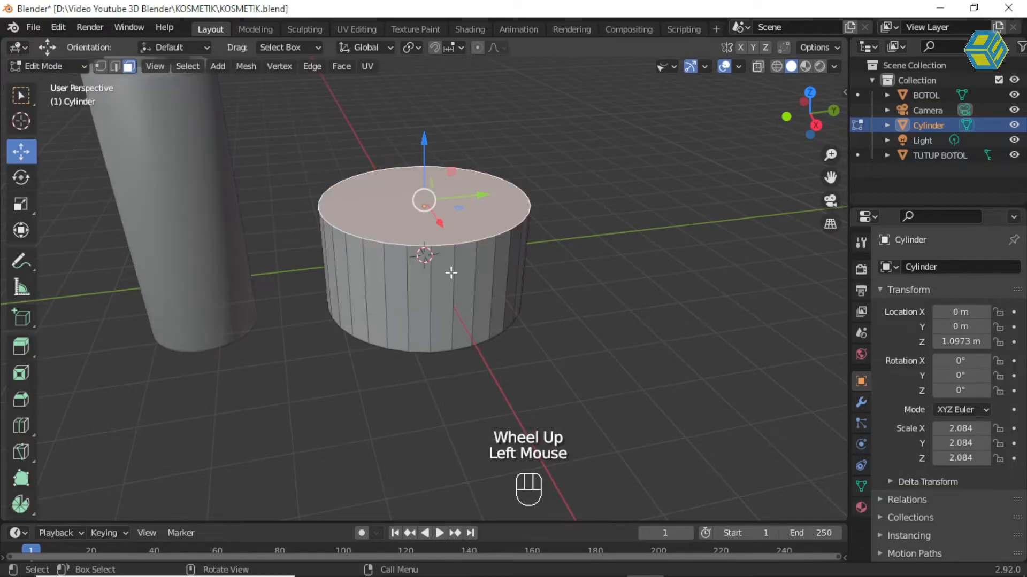
pyautogui.click(533, 259)
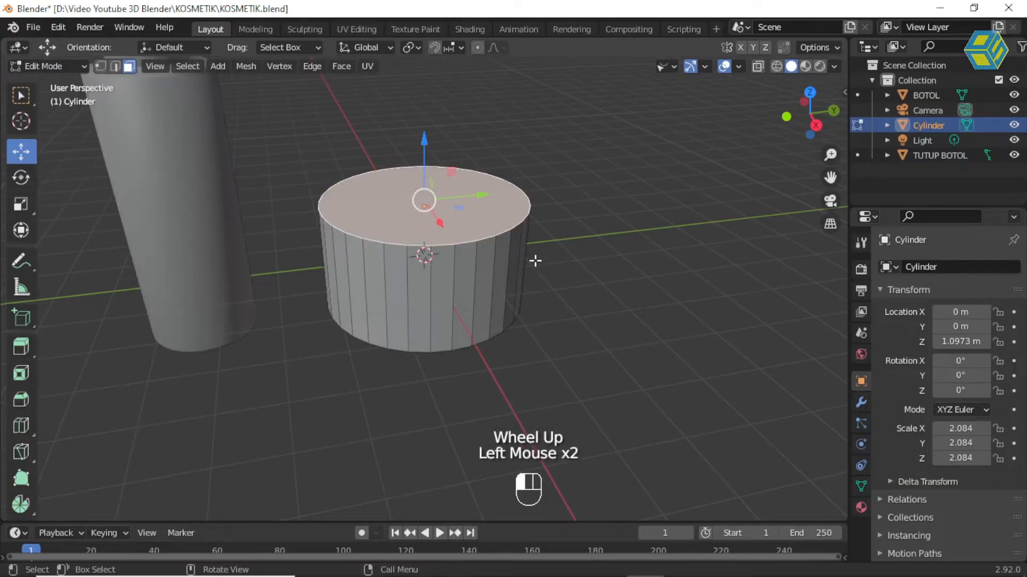
pyautogui.keyDown('alt'); pyautogui.click(497, 235); pyautogui.keyUp('alt')
pyautogui.click(101, 66)
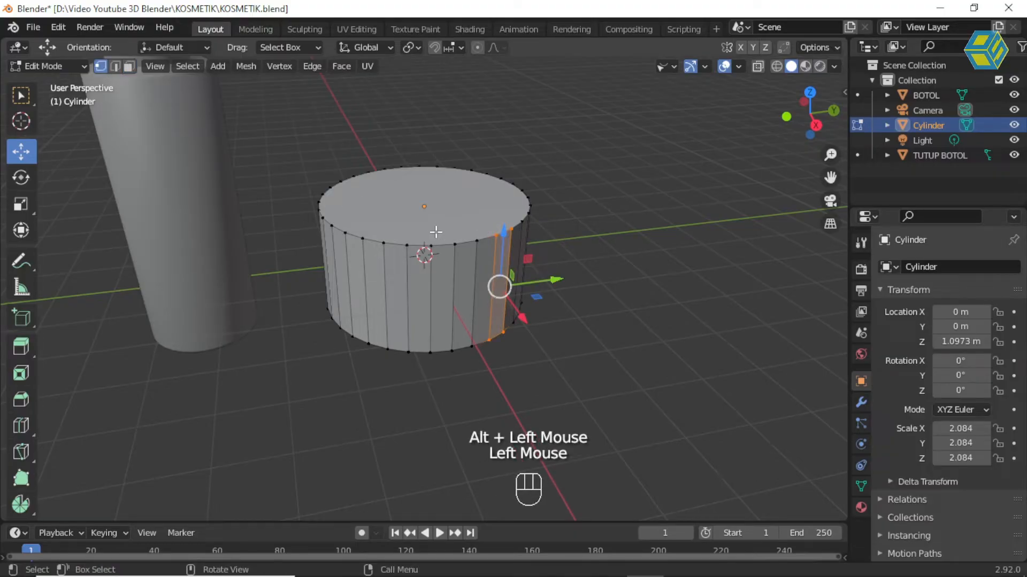
# Select the top and bottom rim loops of the cylinder together.
pyautogui.keyDown('alt'); pyautogui.click(484, 266); pyautogui.keyUp('alt')
pyautogui.moveTo(497, 278); pyautogui.dragTo(465, 245, button='middle')
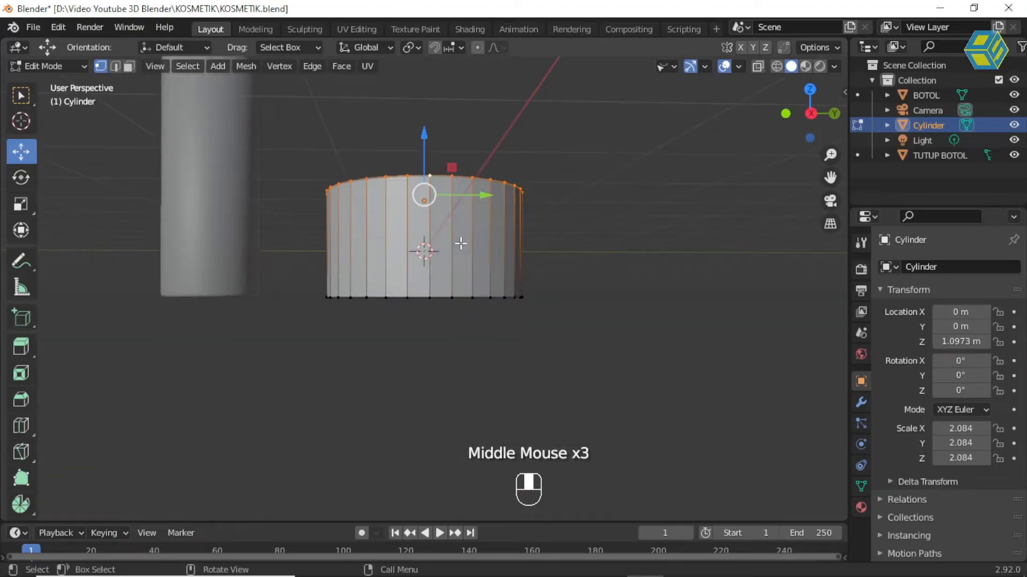
pyautogui.scroll(1, 444, 301)
pyautogui.moveTo(455, 303); pyautogui.dragTo(462, 293, button='middle')
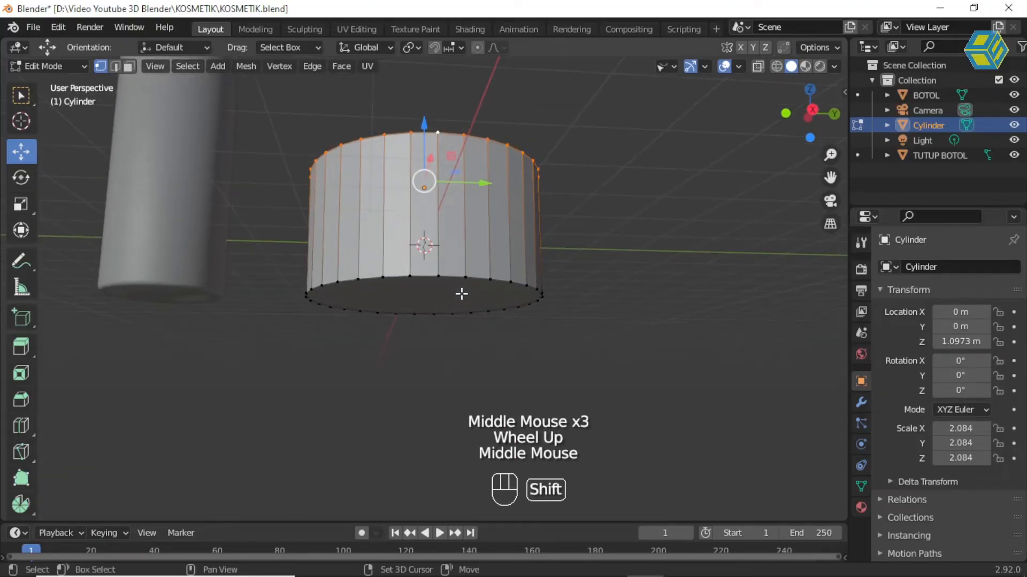
pyautogui.keyDown('alt'); pyautogui.keyDown('shift'); pyautogui.click(449, 277); pyautogui.keyUp('shift'); pyautogui.keyUp('alt')
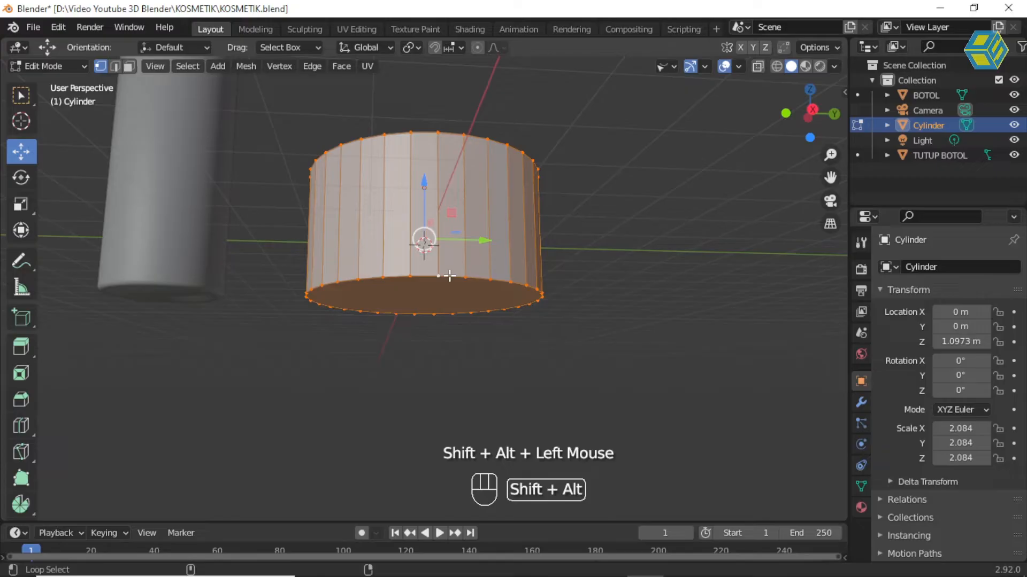
pyautogui.moveTo(449, 277); pyautogui.dragTo(414, 211, button='middle')
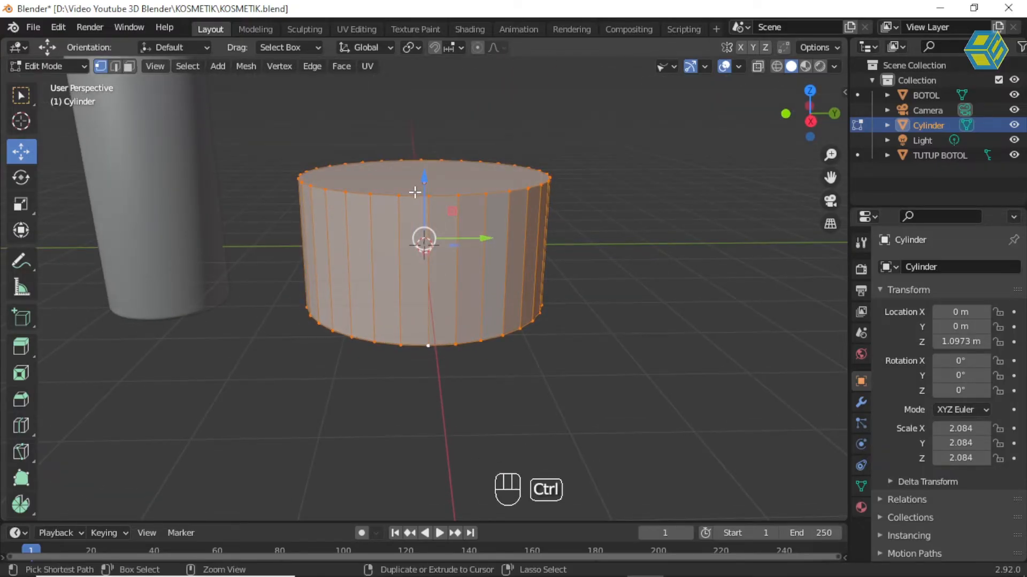
# Try a five-segment bevel on both selected rims at once and undo it.
pyautogui.hotkey('ctrl', 'b')
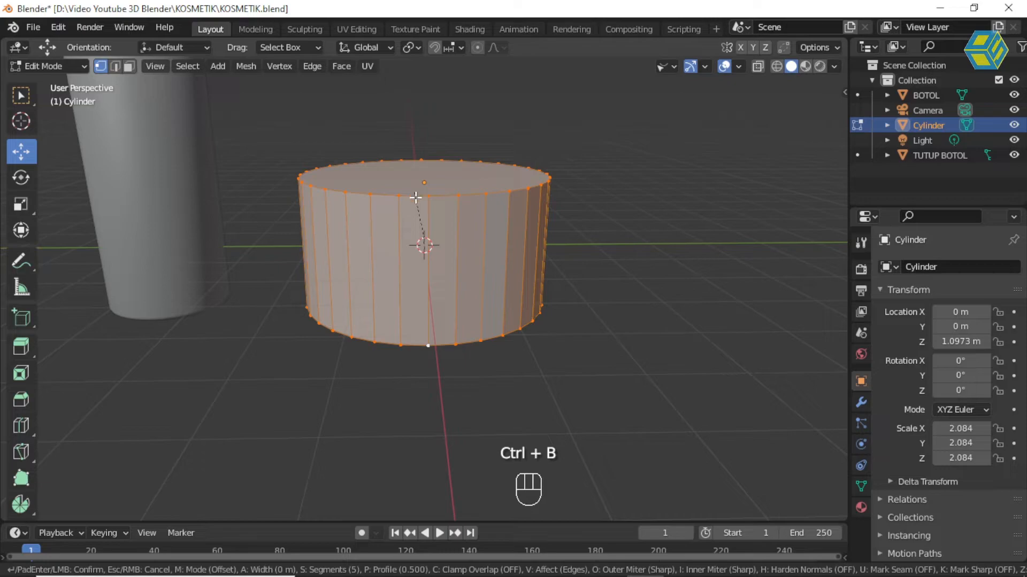
pyautogui.click(474, 276)
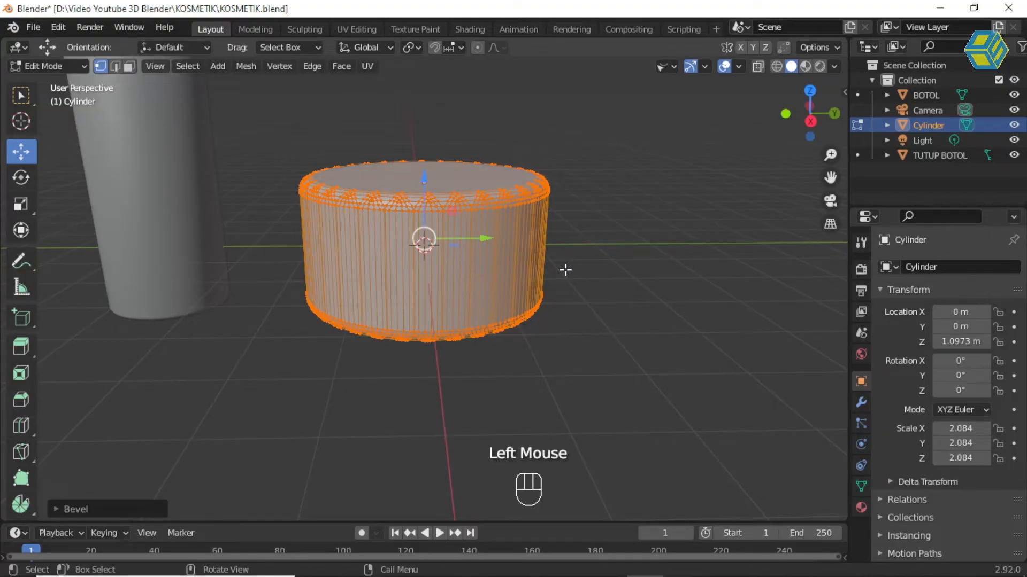
pyautogui.click(578, 273)
pyautogui.moveTo(586, 291); pyautogui.dragTo(607, 287, button='middle')
pyautogui.middleClick(607, 286)
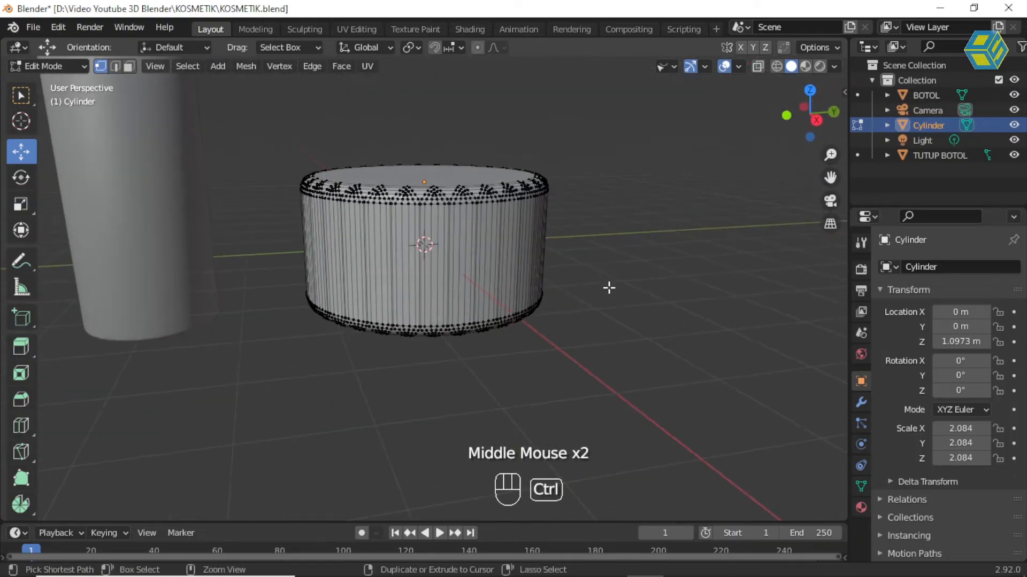
pyautogui.hotkey('ctrl', 'z')
pyautogui.hotkey('ctrl', 'z')
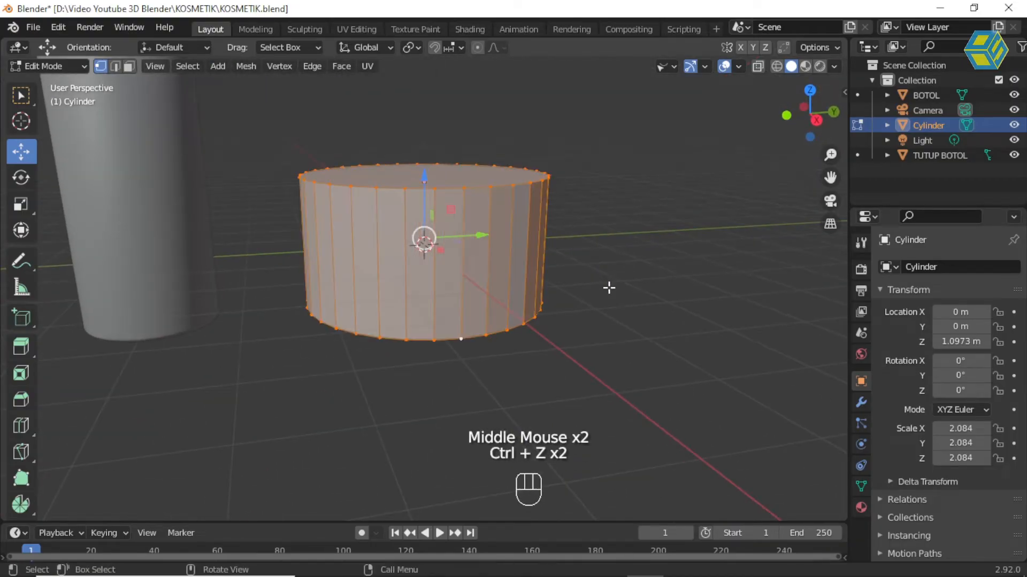
# Select only the bottom rim loop of the cylinder and bevel it slightly with 5 segments.
pyautogui.click(580, 331)
pyautogui.moveTo(474, 364); pyautogui.dragTo(480, 350, button='middle')
pyautogui.keyDown('alt'); pyautogui.click(411, 321); pyautogui.keyUp('alt')
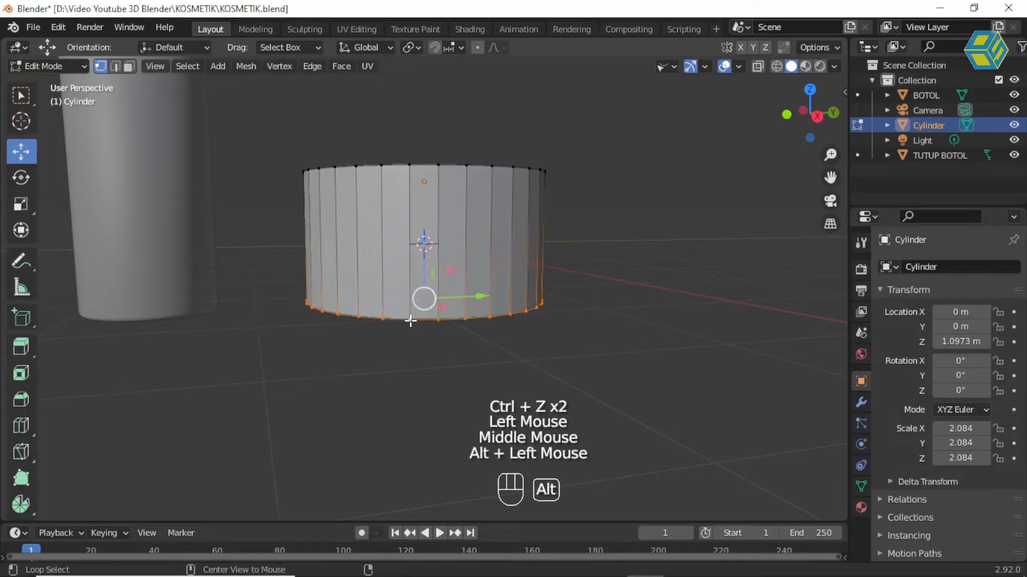
pyautogui.hotkey('ctrl', 'b')
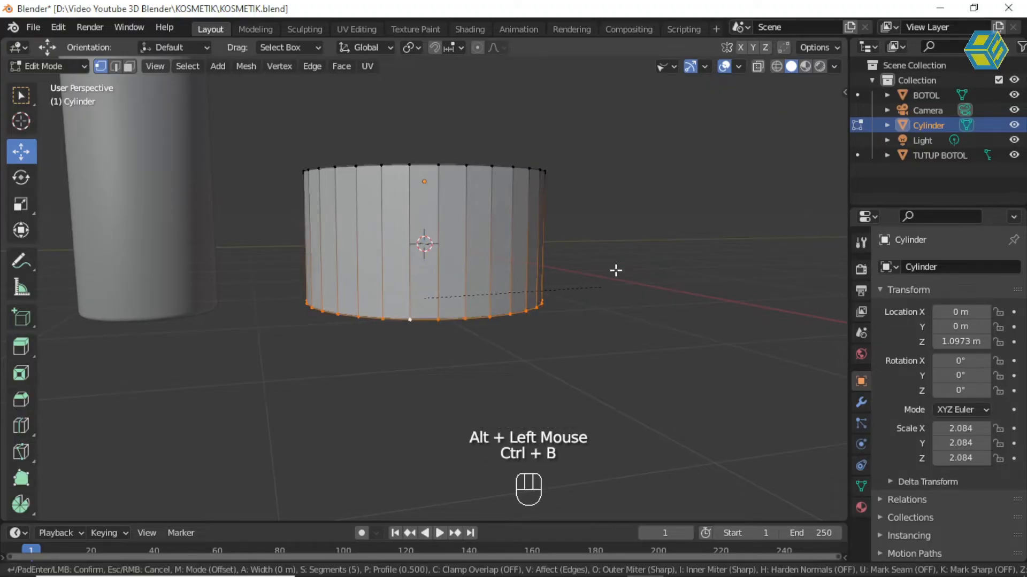
pyautogui.click(623, 278)
# Select the top rim loop of the cylinder and bevel it about 0.026 m wide with 5 segments.
pyautogui.moveTo(552, 230); pyautogui.dragTo(435, 226, button='middle')
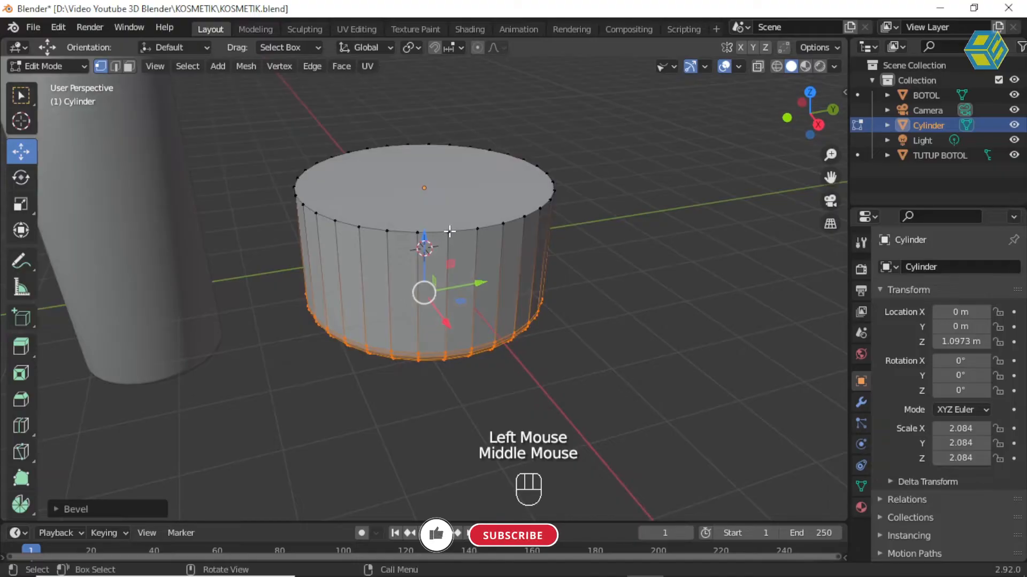
pyautogui.click(448, 232)
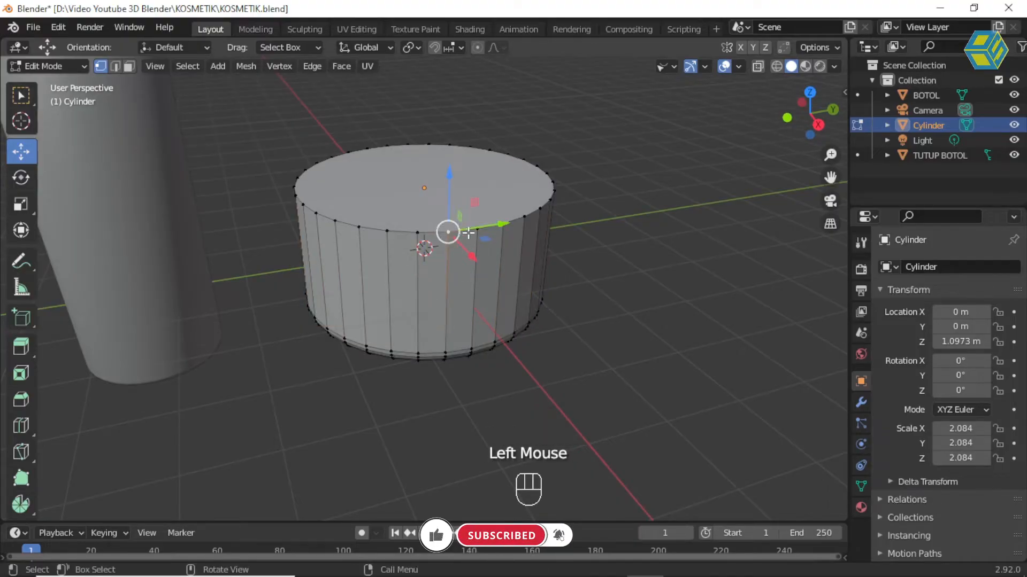
pyautogui.keyDown('alt'); pyautogui.click(397, 231); pyautogui.keyUp('alt')
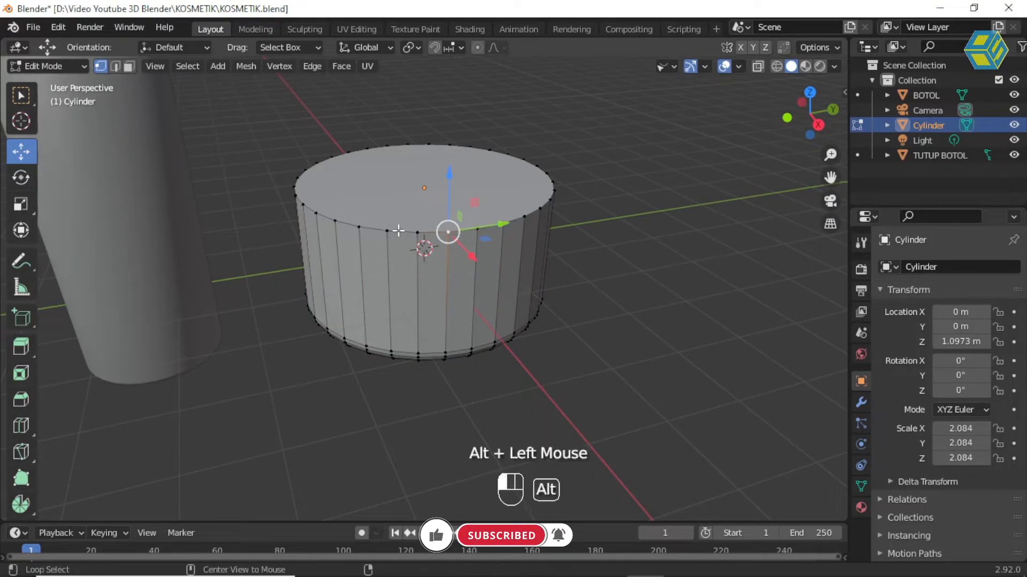
pyautogui.moveTo(429, 241); pyautogui.dragTo(448, 225, button='middle')
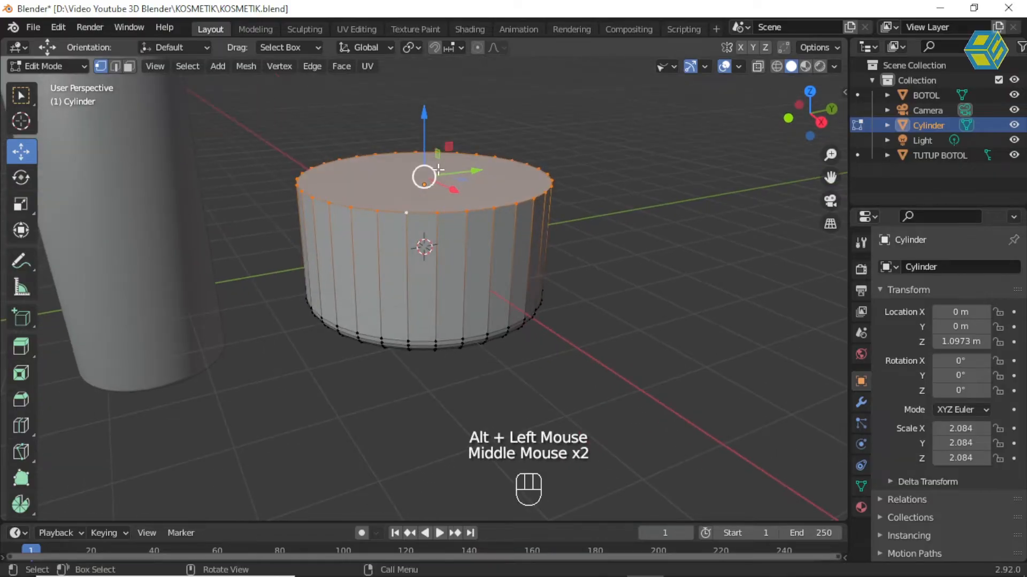
pyautogui.scroll(1, 438, 170)
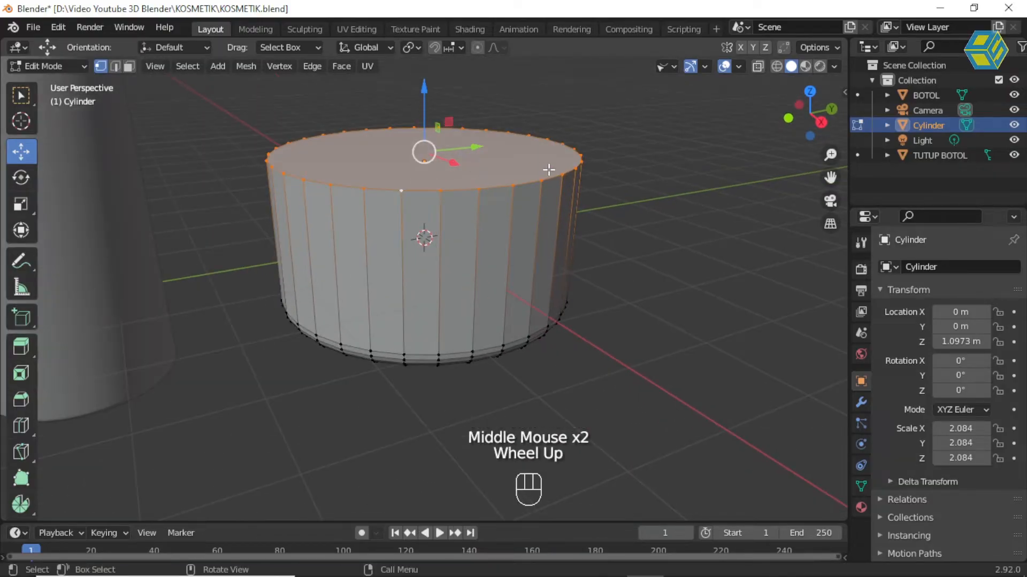
pyautogui.hotkey('ctrl', 'b')
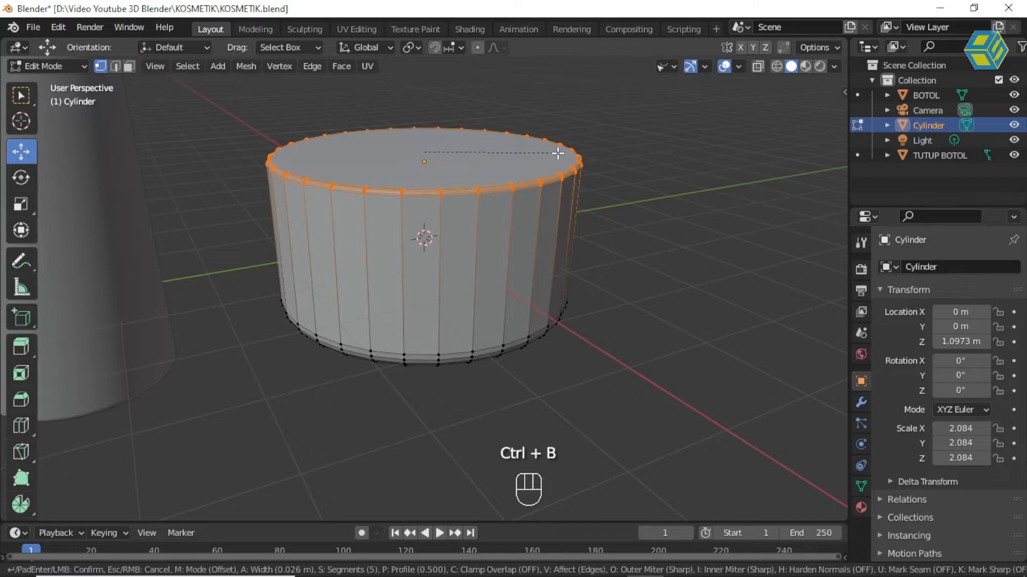
pyautogui.click(558, 153)
# Return to Object Mode, deselect the cylinder and inspect its beveled edges from several angles.
pyautogui.click(47, 66)
pyautogui.click(34, 83)
pyautogui.click(190, 136)
pyautogui.moveTo(461, 217); pyautogui.dragTo(433, 237, button='middle')
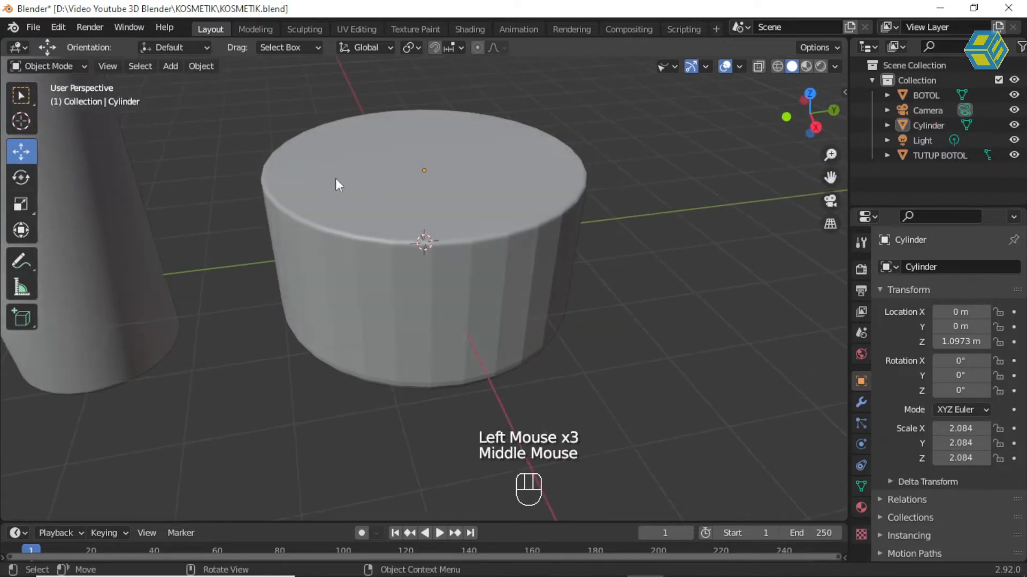
pyautogui.scroll(-3, 410, 214)
pyautogui.moveTo(411, 214); pyautogui.dragTo(438, 231, button='middle')
pyautogui.scroll(1, 434, 211)
# Select the cylinder again and inset its top face by about 0.058 m in Edit Mode.
pyautogui.click(422, 195)
pyautogui.scroll(1, 452, 210)
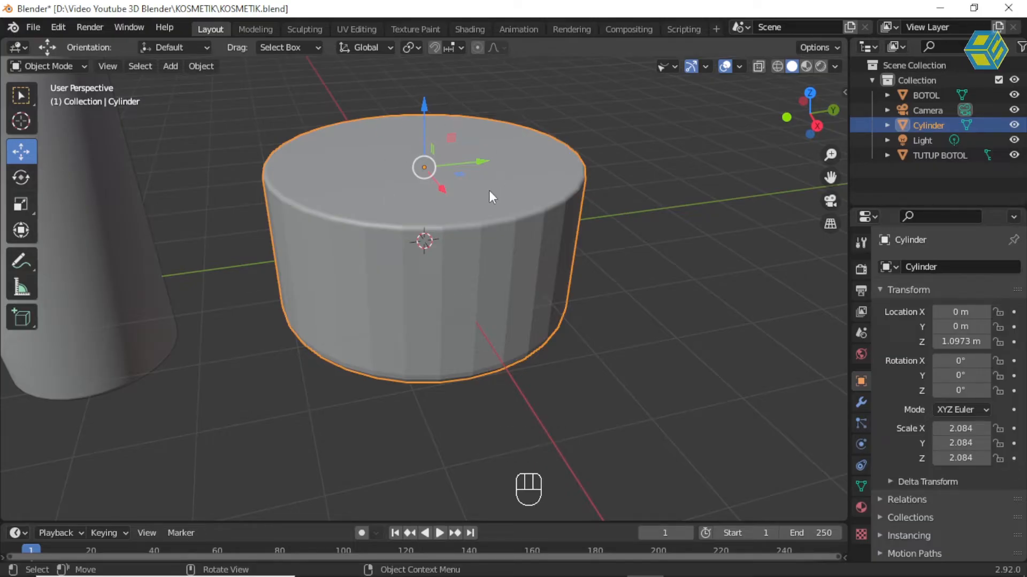
pyautogui.click(47, 63)
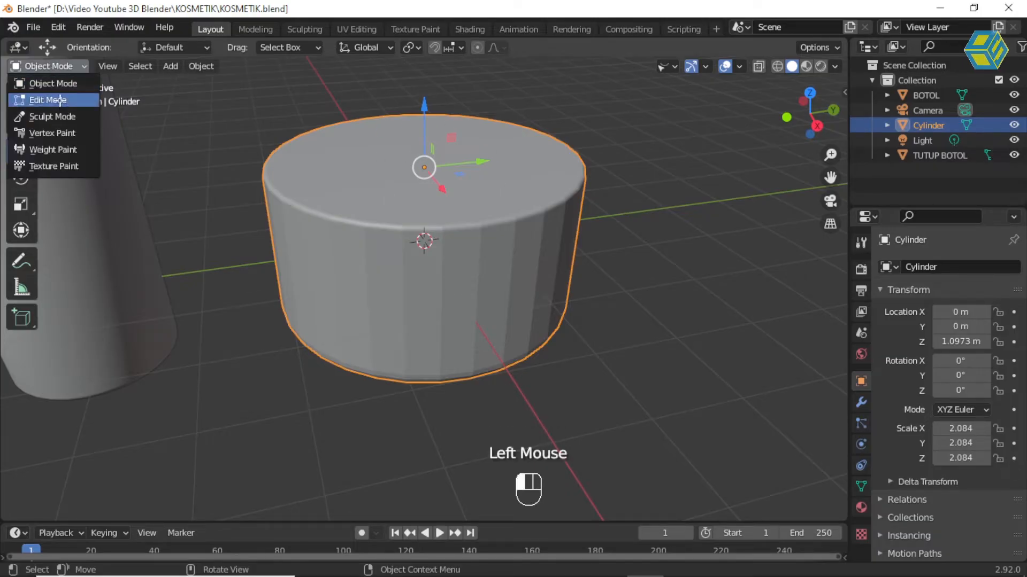
pyautogui.click(59, 100)
pyautogui.click(129, 66)
pyautogui.click(390, 154)
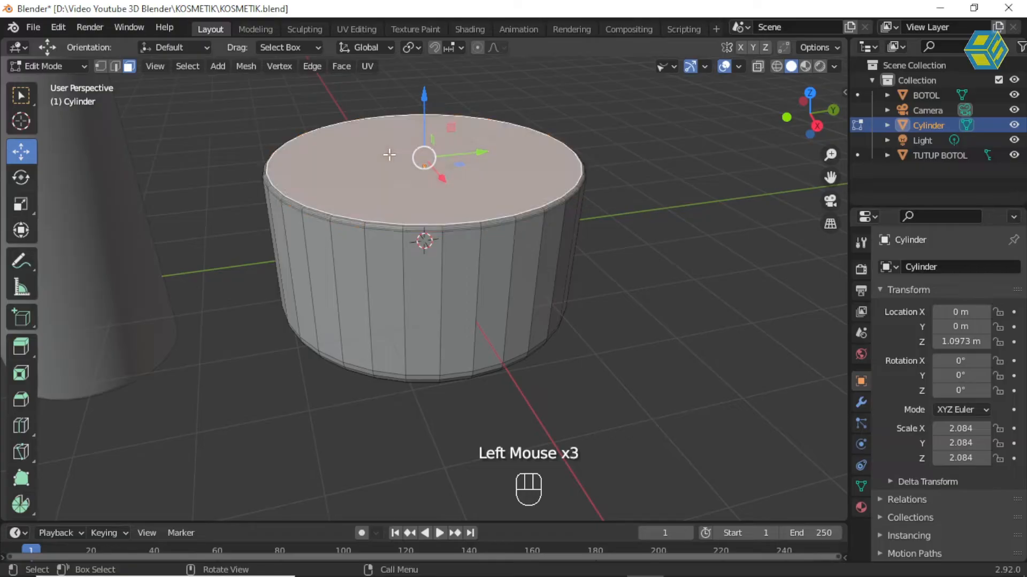
pyautogui.press('i')
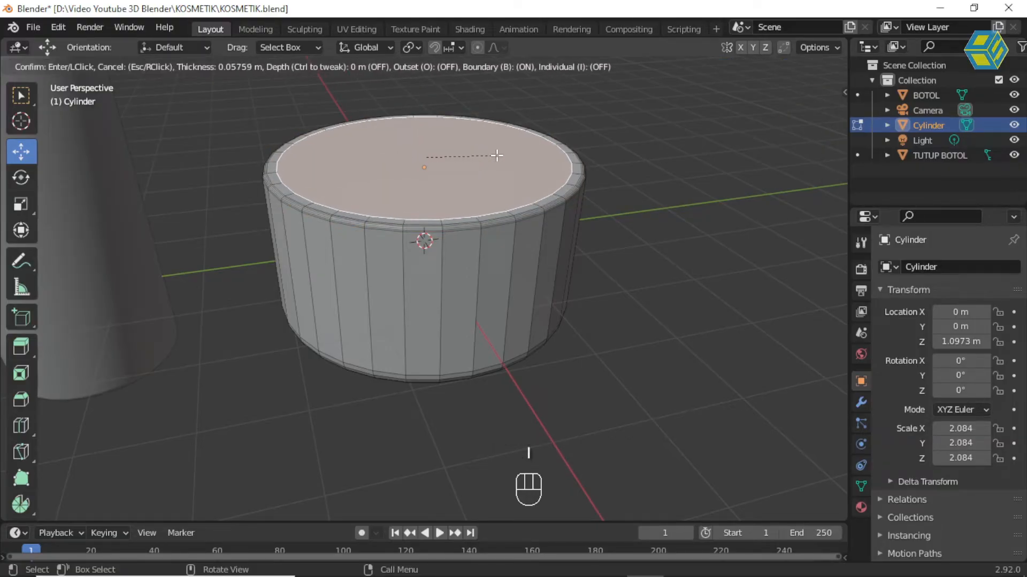
pyautogui.click(497, 155)
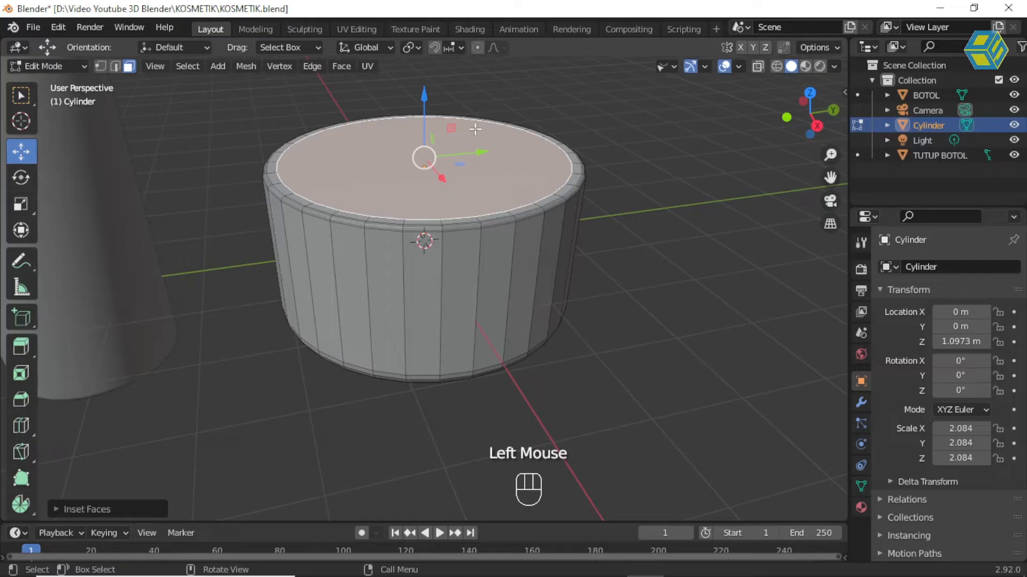
# Extrude the inset top face in place and, in wireframe display, lower it along Z to near the base to form a cavity.
pyautogui.press('e')
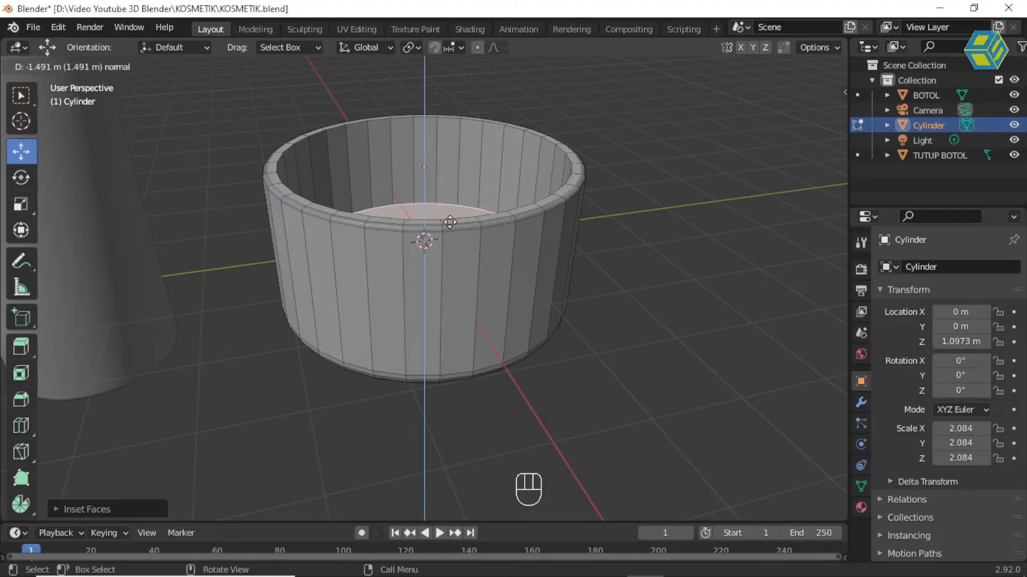
pyautogui.press('KP_1')
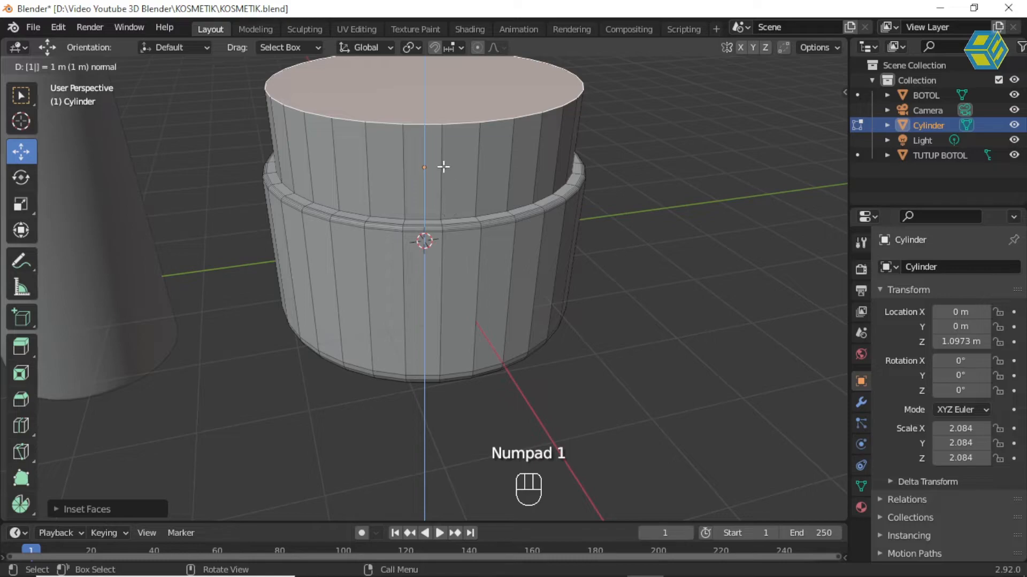
pyautogui.rightClick(443, 167)
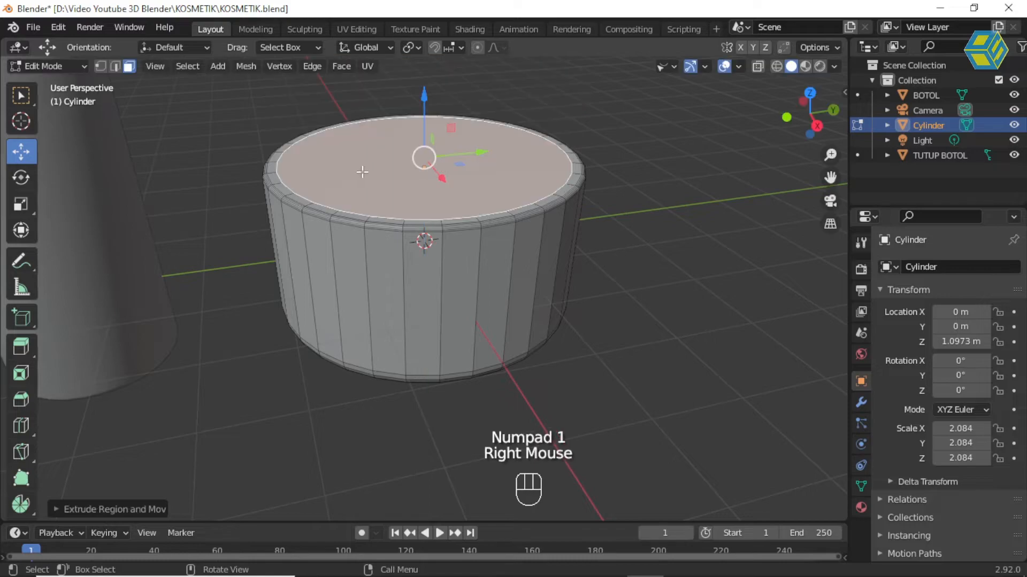
pyautogui.click(775, 66)
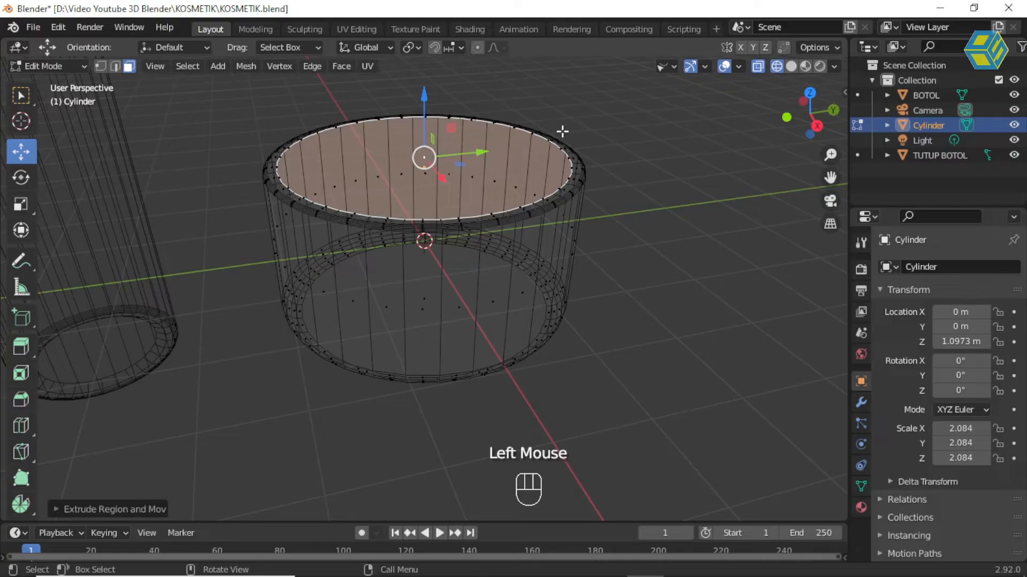
pyautogui.moveTo(422, 92); pyautogui.dragTo(433, 214)
pyautogui.moveTo(433, 215); pyautogui.dragTo(505, 186, button='middle')
pyautogui.moveTo(424, 215); pyautogui.dragTo(426, 219)
pyautogui.moveTo(504, 219); pyautogui.dragTo(543, 203, button='middle')
# Extrude the cavity's floor face slightly and scale the new face inward to about 0.95.
pyautogui.press('e')
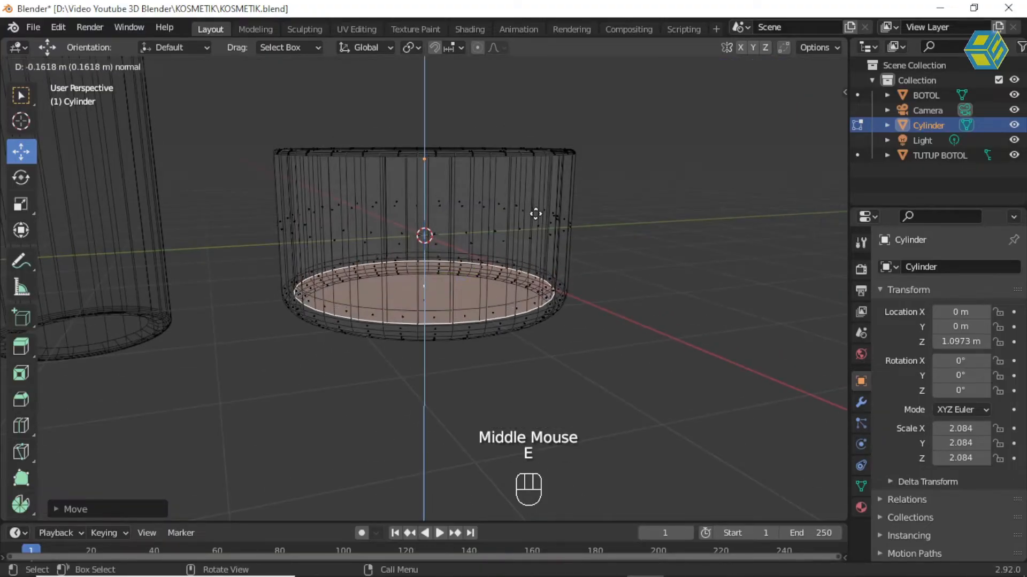
pyautogui.click(608, 202)
pyautogui.press('s')
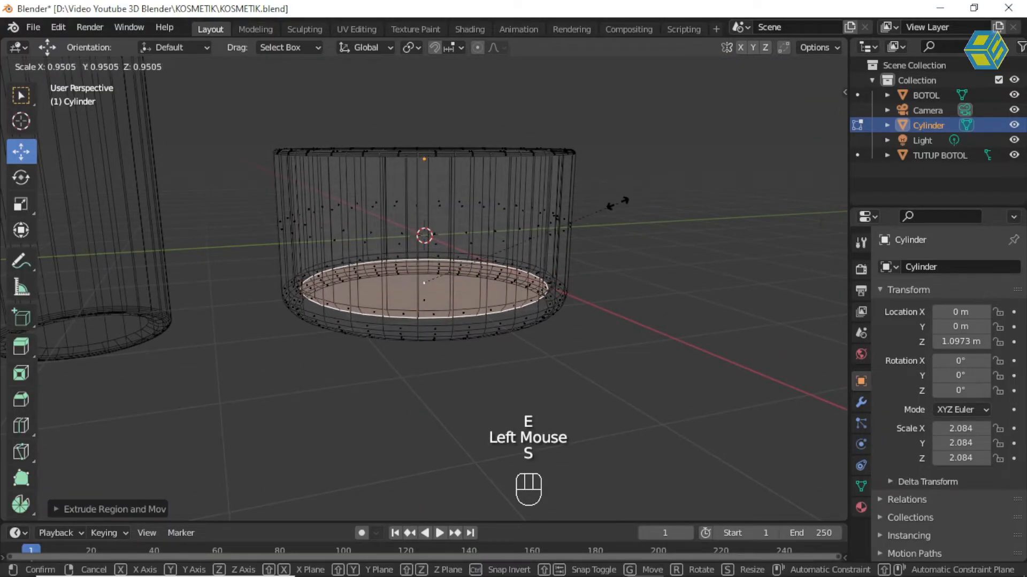
pyautogui.click(610, 207)
pyautogui.moveTo(610, 214); pyautogui.dragTo(583, 259, button='middle')
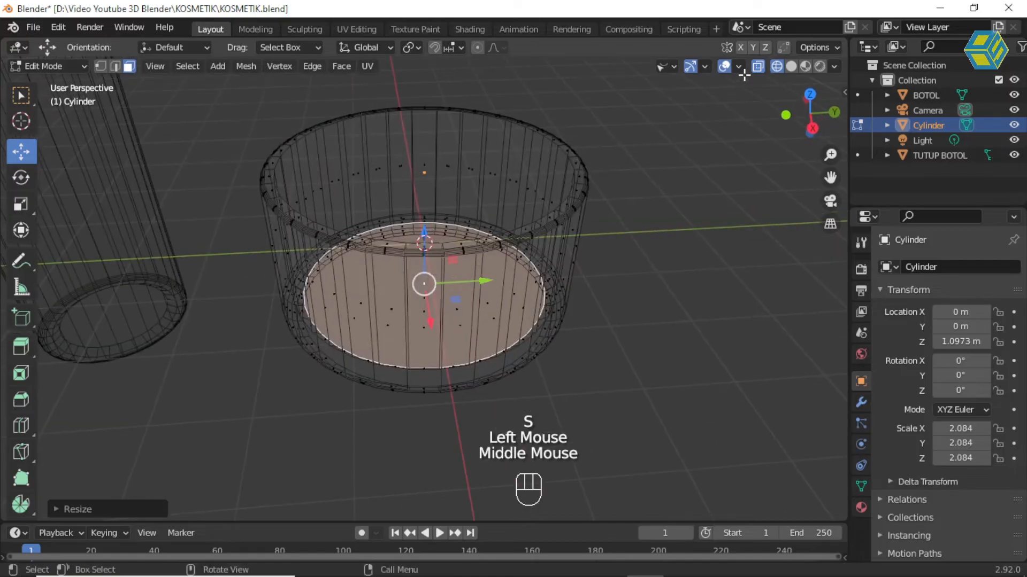
# Turn off X-ray, return the viewport to solid shading and save KOSMETIK.blend.
pyautogui.click(776, 66)
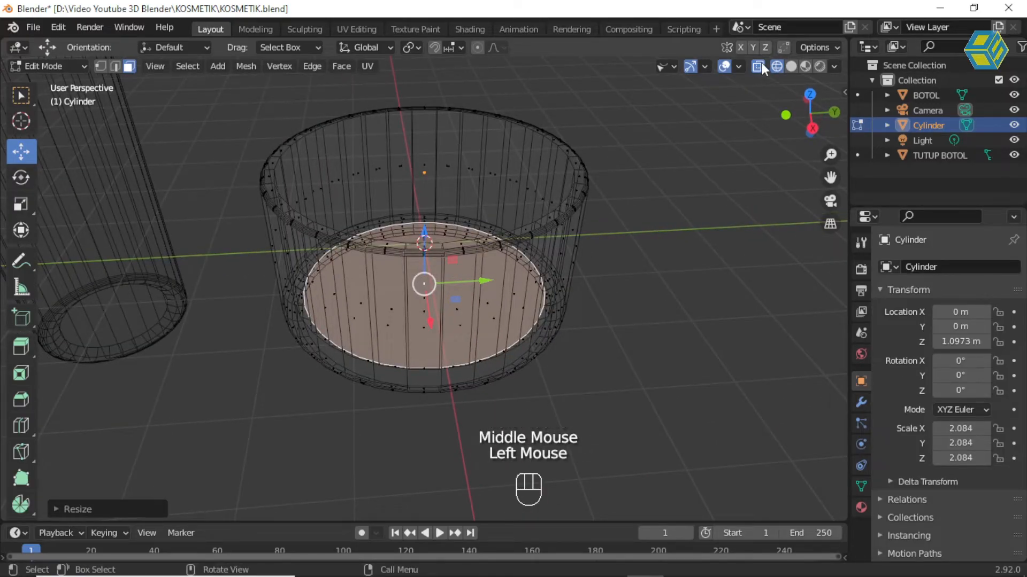
pyautogui.click(759, 65)
pyautogui.click(790, 66)
pyautogui.moveTo(533, 205); pyautogui.dragTo(428, 160, button='middle')
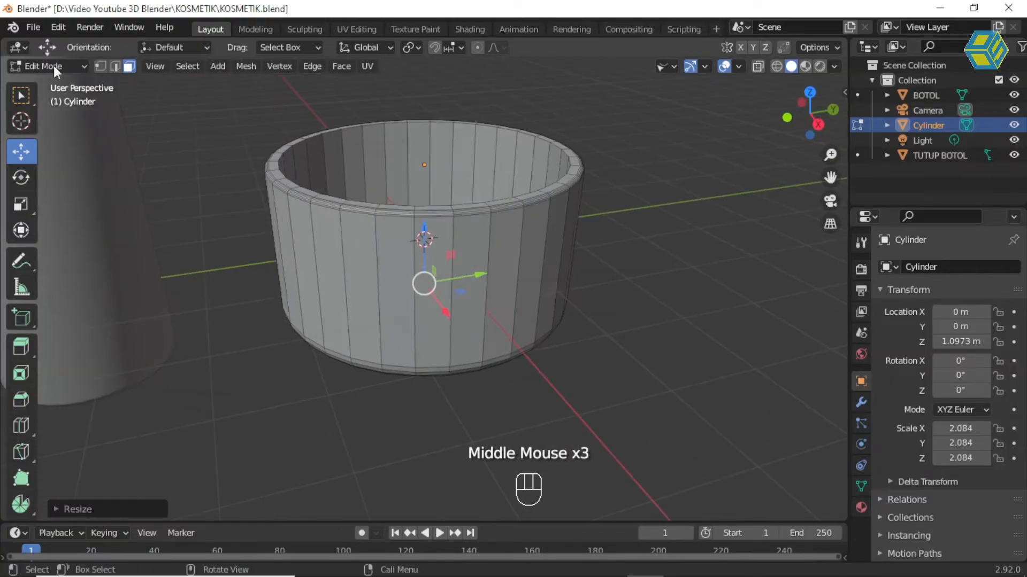
pyautogui.click(33, 27)
pyautogui.click(53, 126)
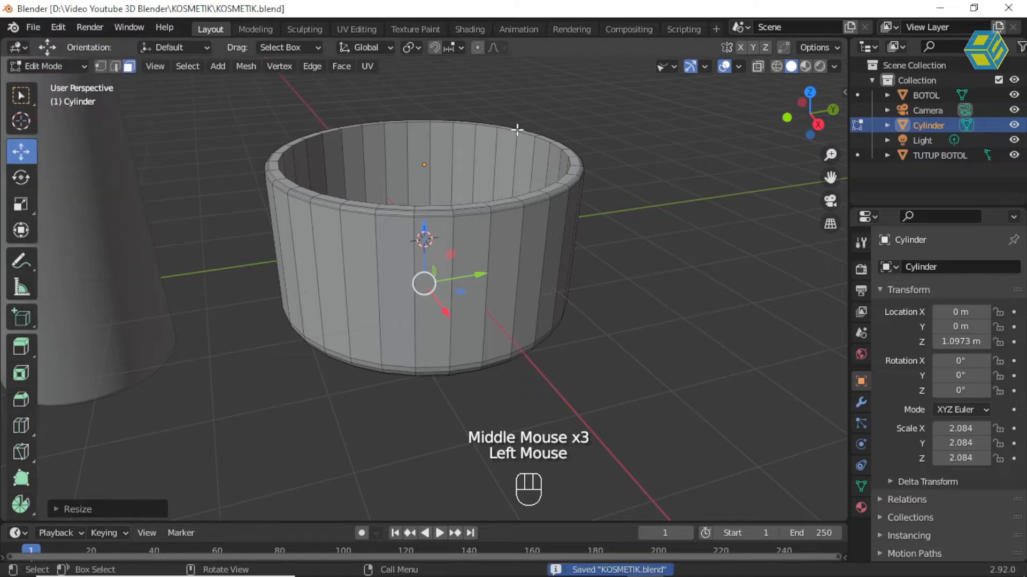
# Inspect the jar's rim, inner wall and cavity floor from several angles and distances.
pyautogui.moveTo(603, 156); pyautogui.dragTo(553, 172, button='middle')
pyautogui.moveTo(572, 170); pyautogui.dragTo(458, 177, button='middle')
pyautogui.scroll(-2, 535, 166)
pyautogui.scroll(2, 457, 177)
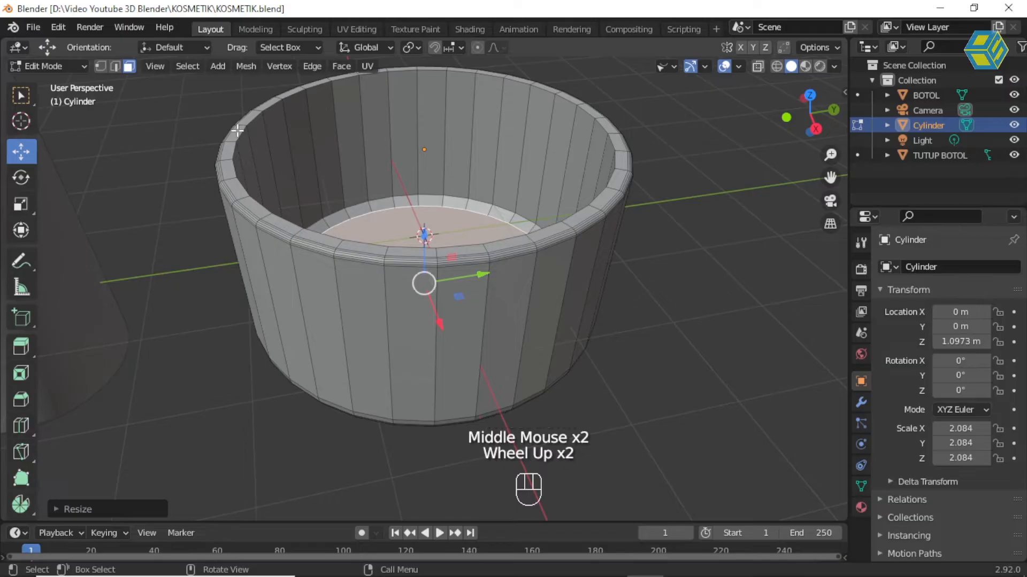
pyautogui.scroll(1, 238, 130)
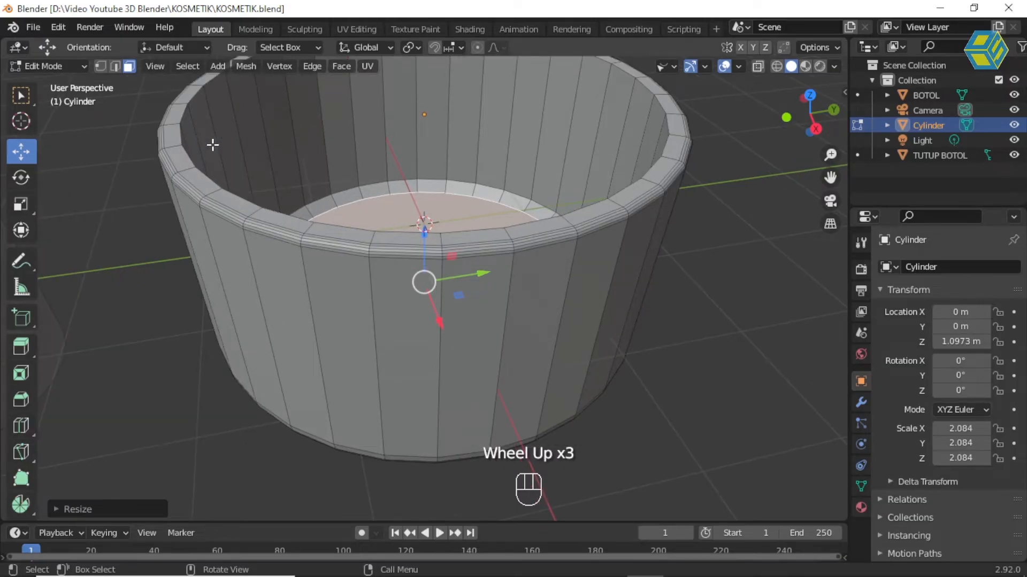
pyautogui.scroll(-2, 225, 146)
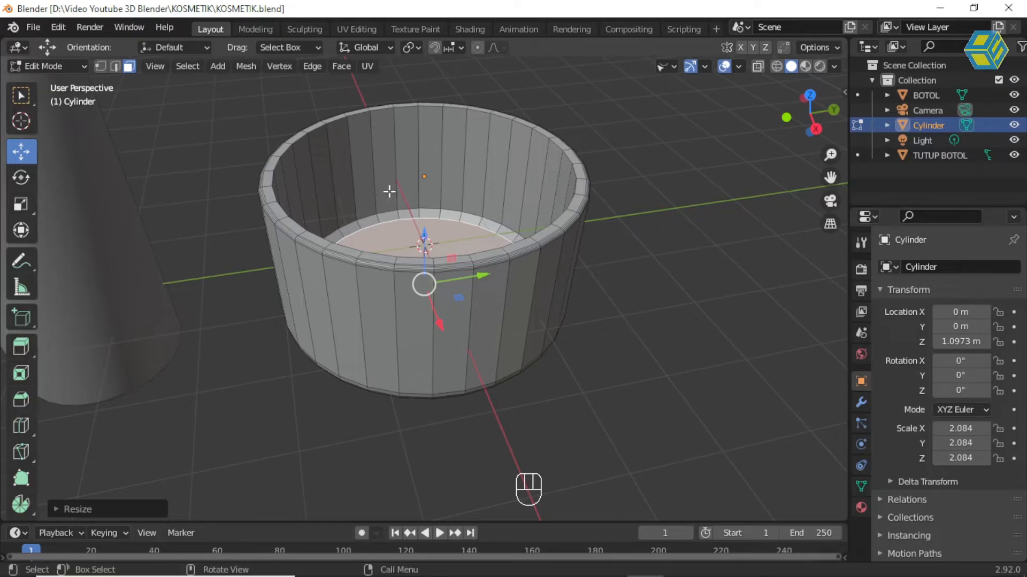
pyautogui.moveTo(450, 184); pyautogui.dragTo(451, 160, button='middle')
pyautogui.scroll(2, 284, 151)
pyautogui.moveTo(282, 150); pyautogui.dragTo(300, 181, button='middle')
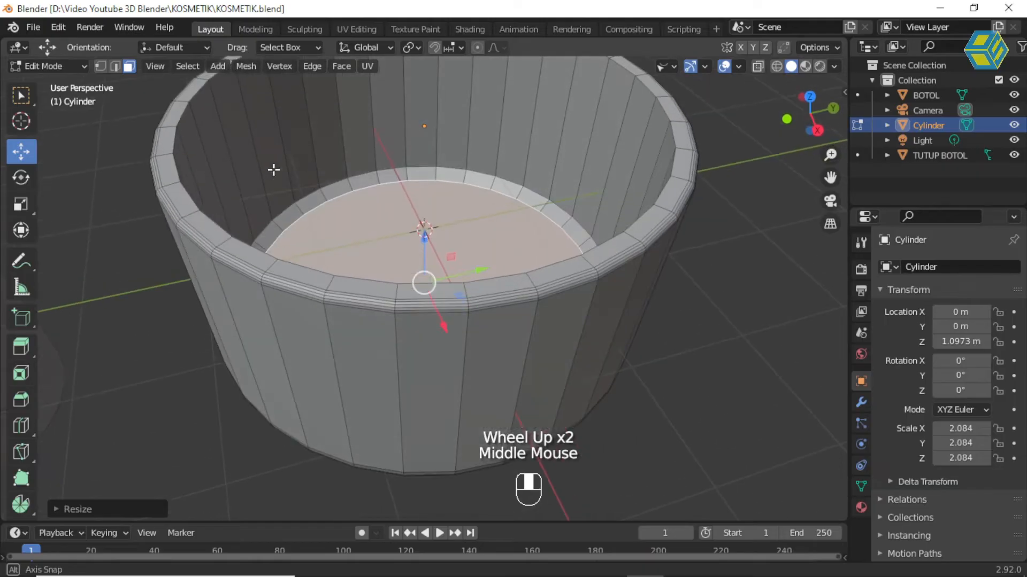
# Select the complete ring of flat faces on top of the jar's rim and inset it slightly.
pyautogui.click(177, 192)
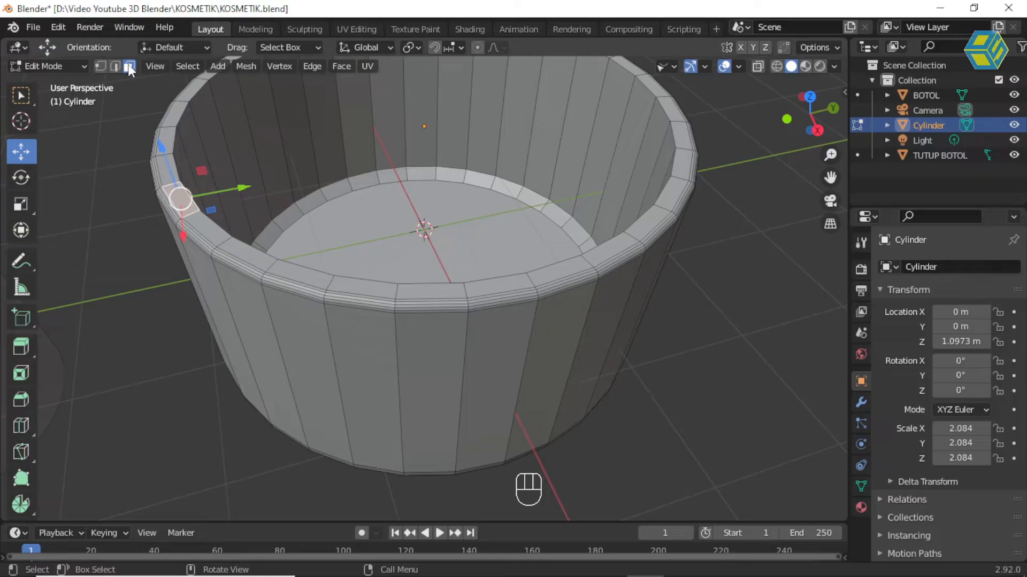
pyautogui.click(115, 66)
pyautogui.click(167, 178)
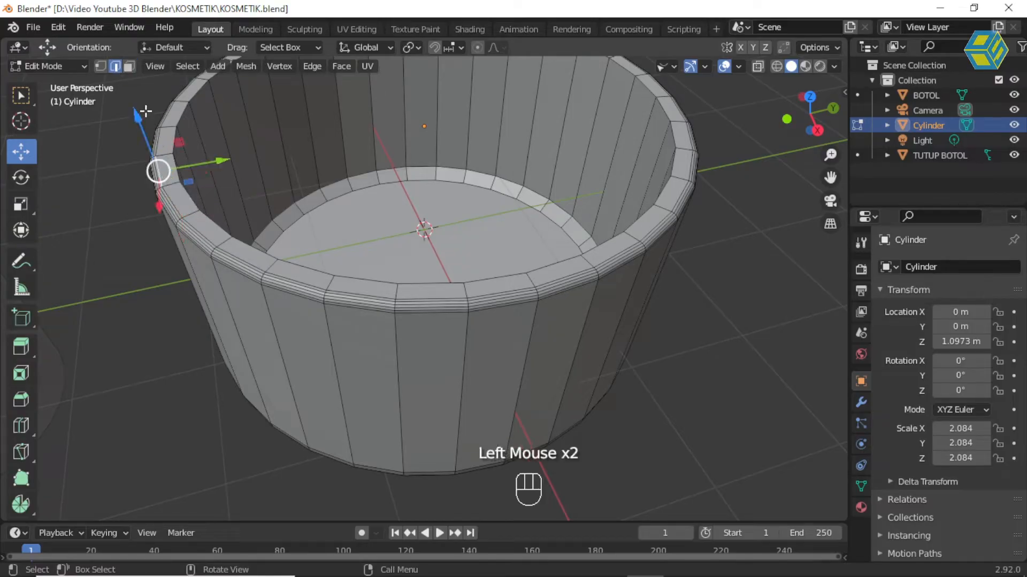
pyautogui.click(128, 66)
pyautogui.click(186, 208)
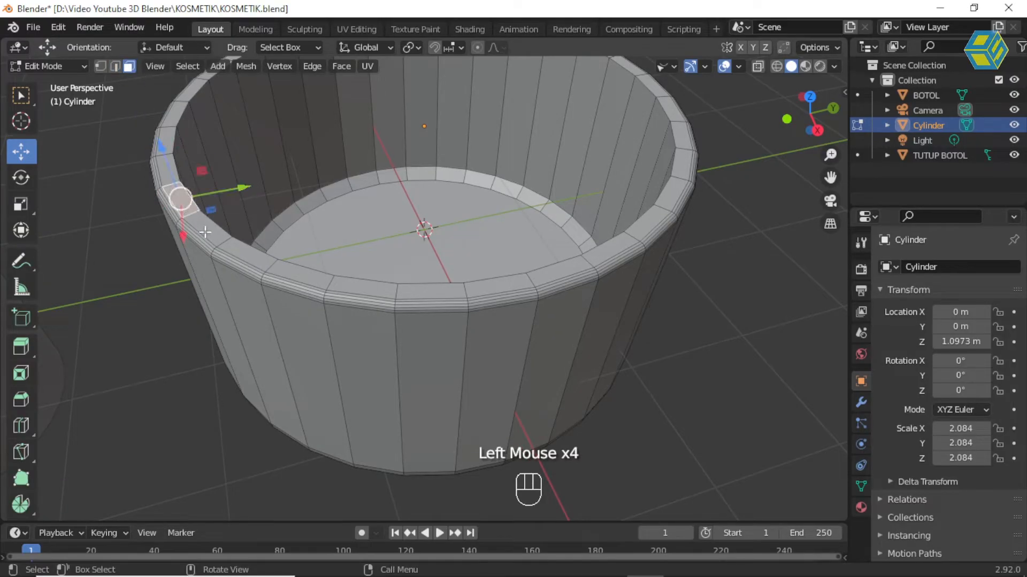
pyautogui.keyDown('alt'); pyautogui.click(221, 249); pyautogui.keyUp('alt')
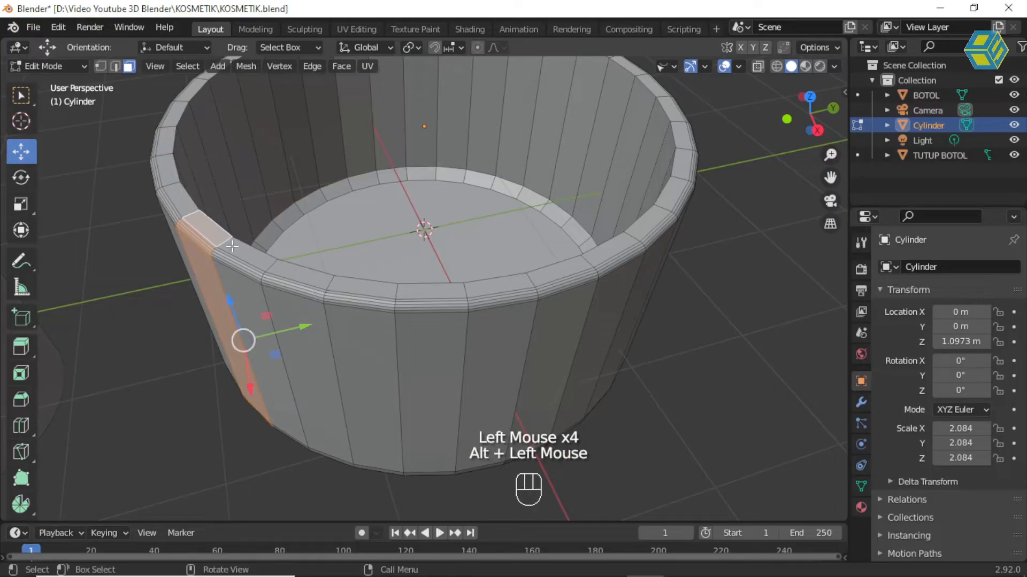
pyautogui.keyDown('shift'); pyautogui.click(272, 266); pyautogui.keyUp('shift')
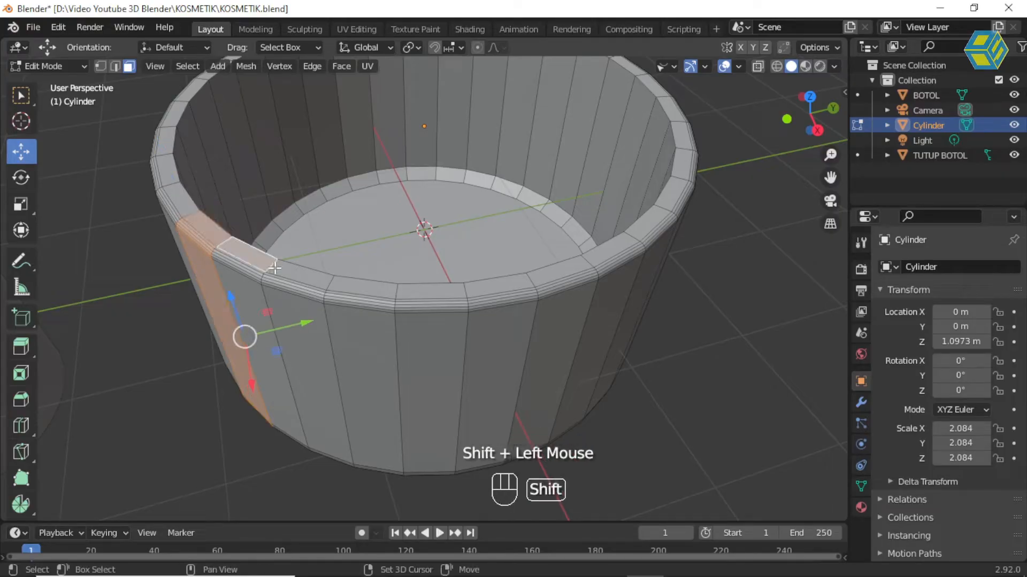
pyautogui.keyDown('alt'); pyautogui.click(328, 284); pyautogui.keyUp('alt')
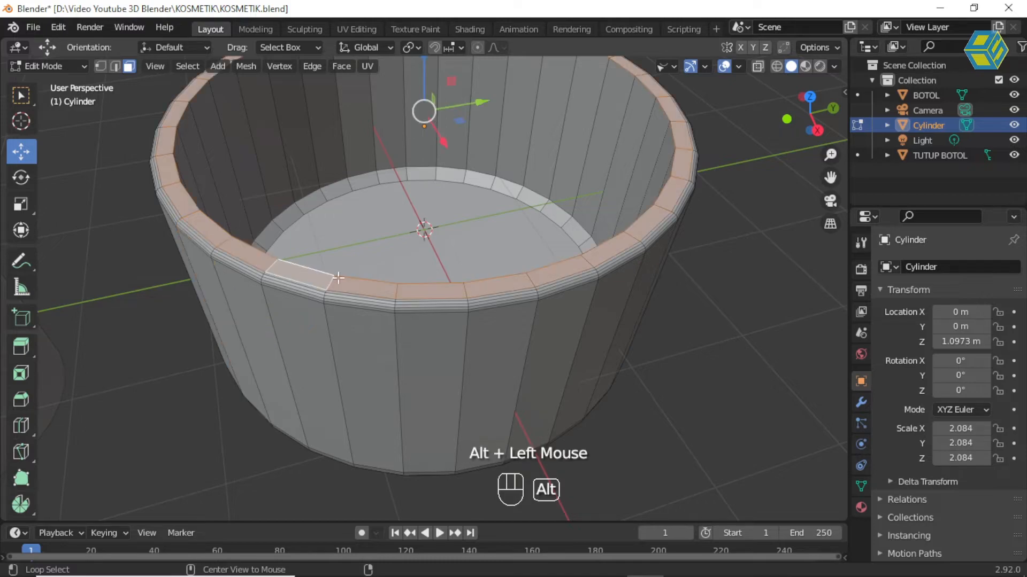
pyautogui.moveTo(328, 283); pyautogui.dragTo(362, 215, button='middle')
pyautogui.scroll(-1, 396, 177)
pyautogui.moveTo(397, 177); pyautogui.dragTo(452, 209, button='middle')
pyautogui.scroll(2, 396, 192)
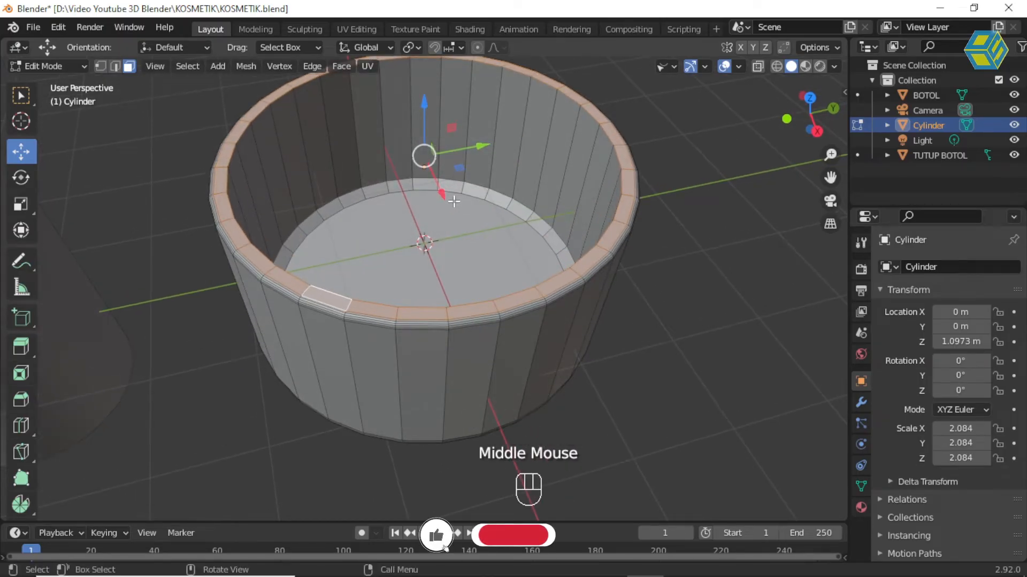
pyautogui.press('i')
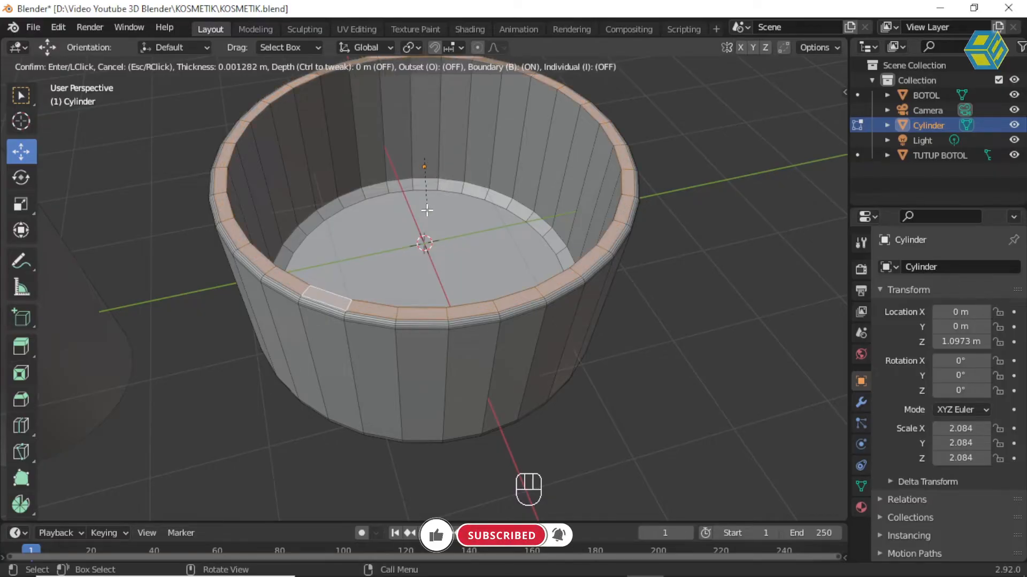
pyautogui.click(432, 203)
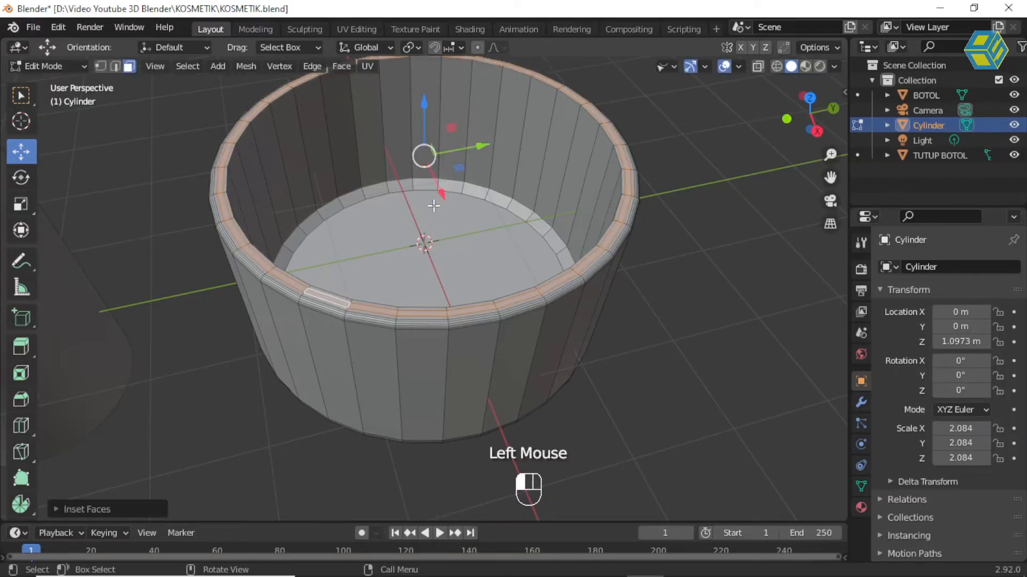
# Extrude the inset rim ring upward by about 0.37 m to form the jar's neck.
pyautogui.moveTo(432, 203); pyautogui.dragTo(405, 174, button='middle')
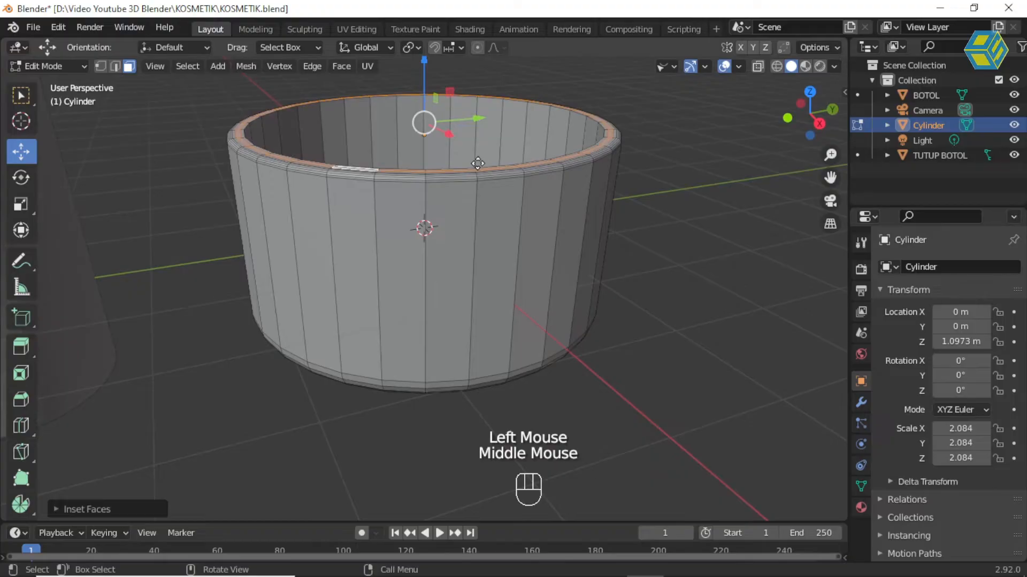
pyautogui.press('e')
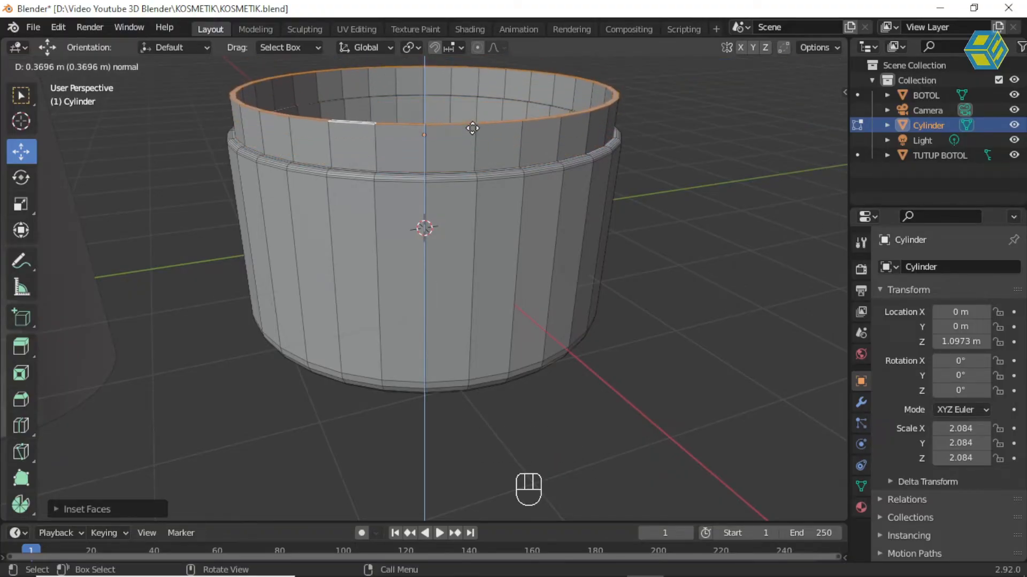
pyautogui.click(472, 129)
pyautogui.moveTo(593, 210); pyautogui.dragTo(495, 207, button='middle')
pyautogui.scroll(-3, 483, 197)
pyautogui.scroll(2, 483, 198)
pyautogui.scroll(-2, 475, 195)
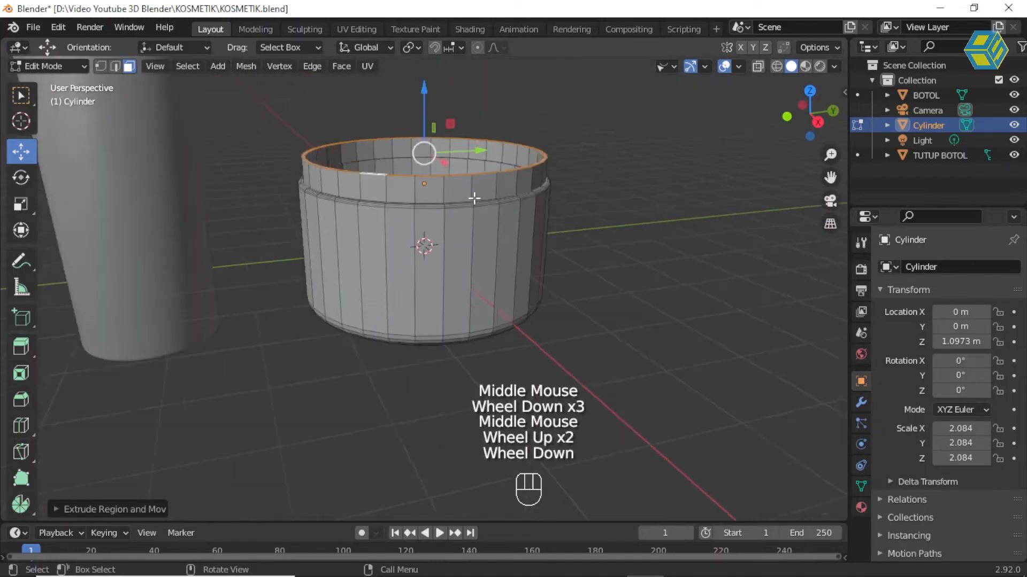
# Select the neck's outer face loop, duplicate it in place and separate the copy into its own object.
pyautogui.moveTo(357, 208); pyautogui.dragTo(391, 193, button='middle')
pyautogui.scroll(-2, 423, 208)
pyautogui.scroll(2, 423, 206)
pyautogui.moveTo(452, 201); pyautogui.dragTo(442, 227, button='middle')
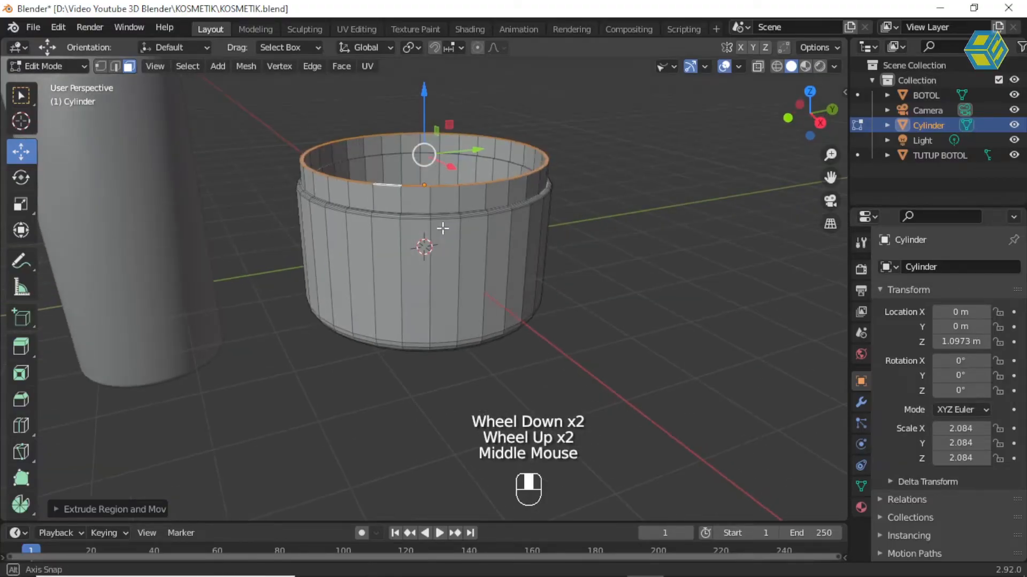
pyautogui.click(386, 198)
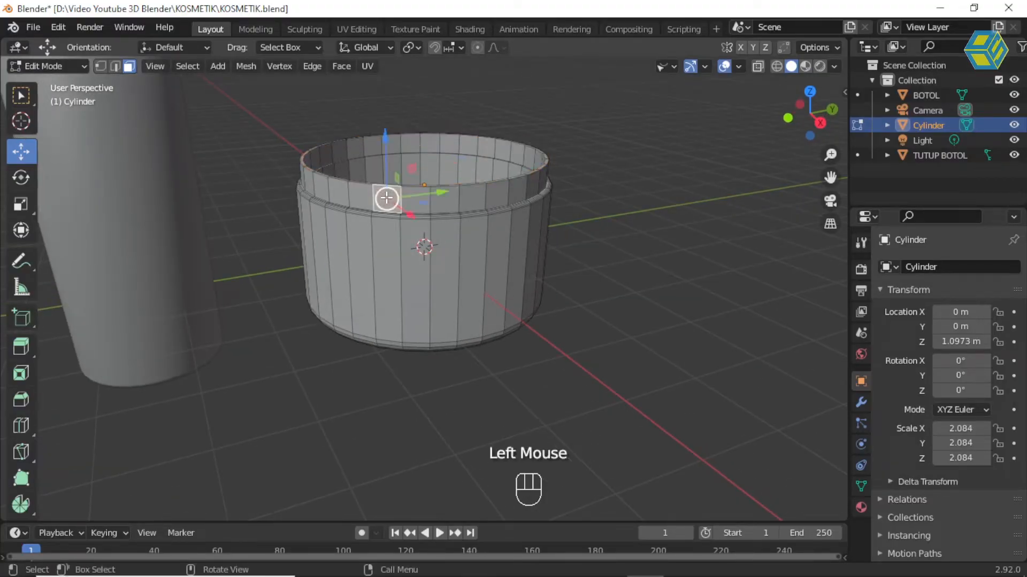
pyautogui.keyDown('alt'); pyautogui.click(418, 201); pyautogui.keyUp('alt')
pyautogui.moveTo(419, 202); pyautogui.dragTo(406, 218, button='middle')
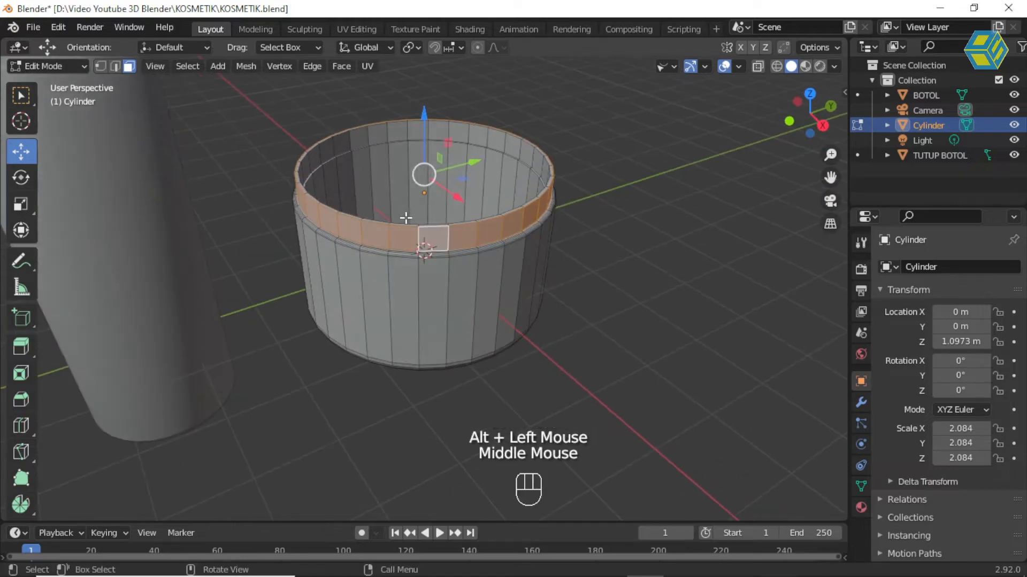
pyautogui.hotkey('shift', 'd')
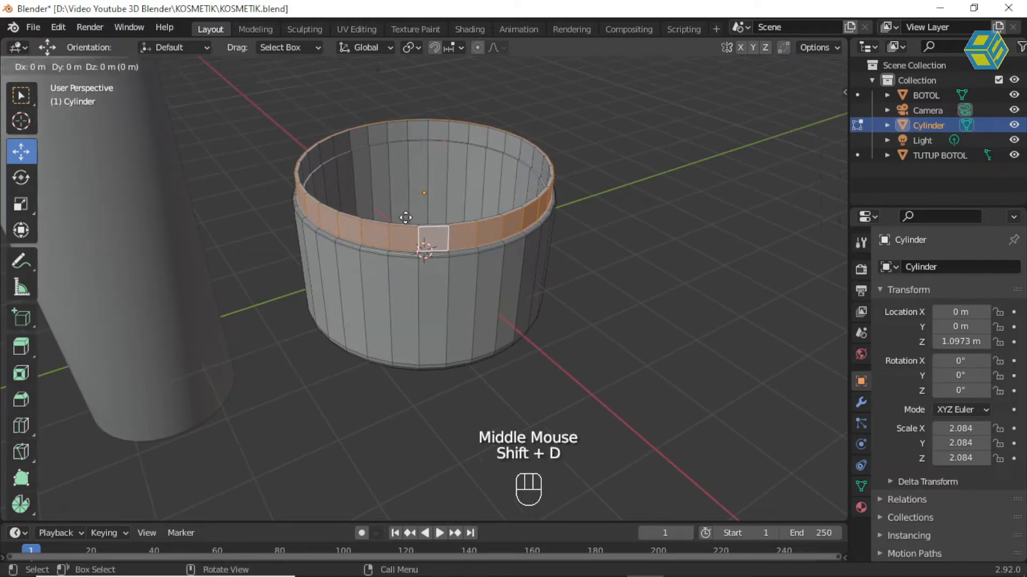
pyautogui.press('Return')
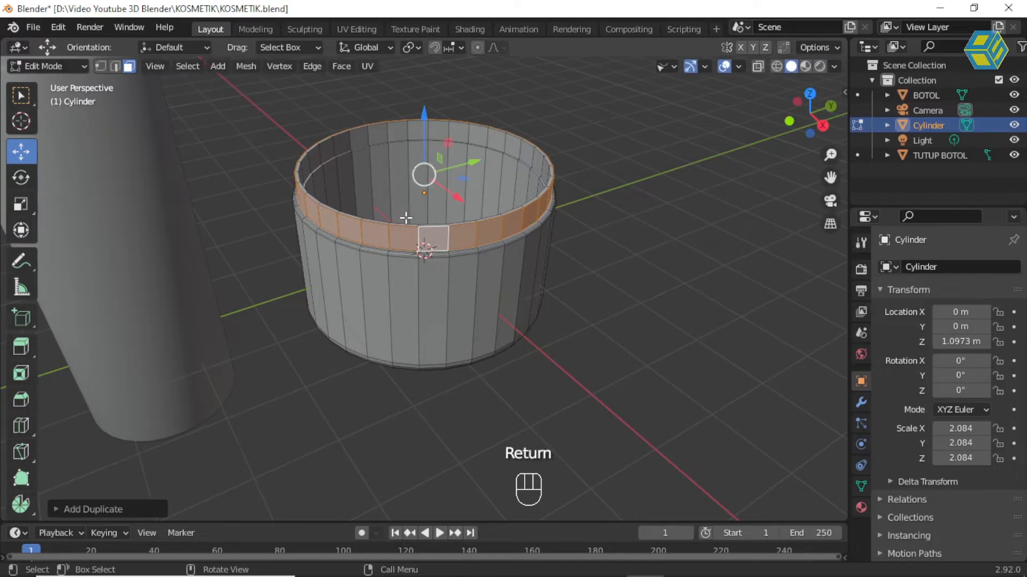
pyautogui.press('p')
pyautogui.click(406, 217)
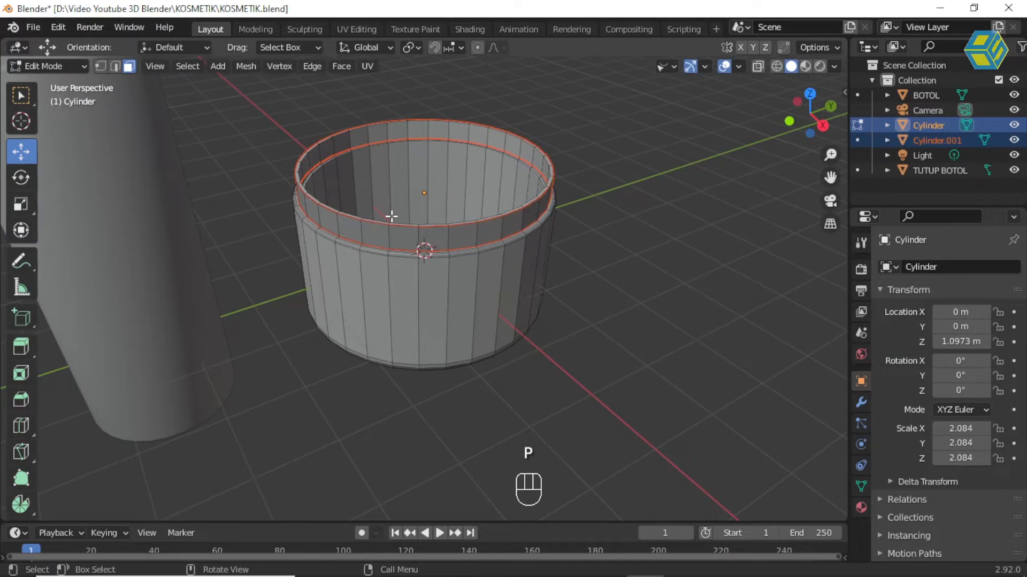
# Toggle the visibility of Cylinder.001 and Cylinder in turn to check which mesh each object holds.
pyautogui.click(923, 156)
pyautogui.click(925, 141)
pyautogui.click(1014, 141)
pyautogui.click(1014, 141)
pyautogui.click(1014, 140)
pyautogui.click(1014, 141)
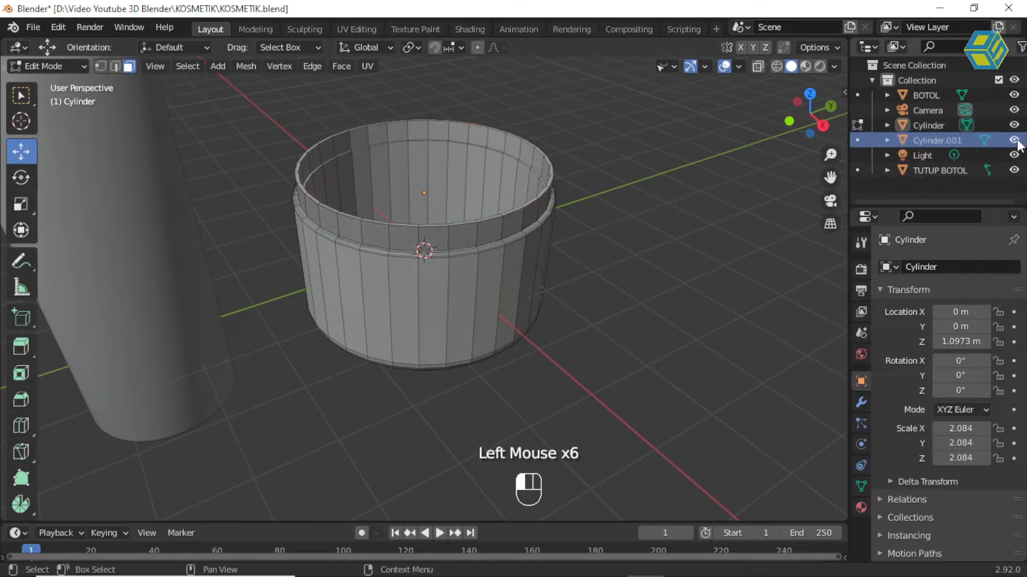
pyautogui.click(1016, 128)
pyautogui.click(1016, 128)
pyautogui.click(1015, 128)
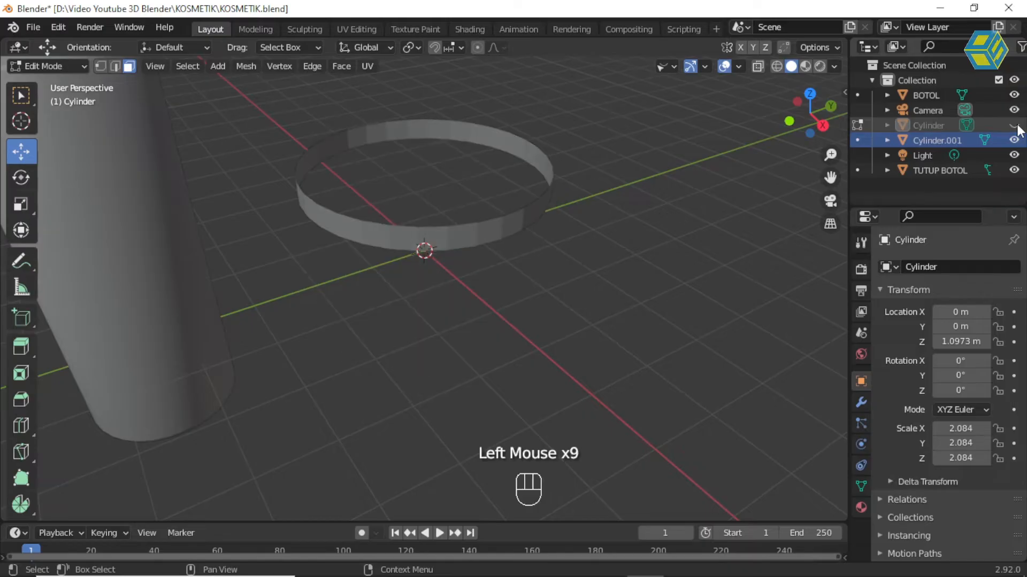
pyautogui.click(1016, 128)
# Rename the jar object CUP and the separated ring object TUTUP CUP.
pyautogui.doubleClick(936, 129)
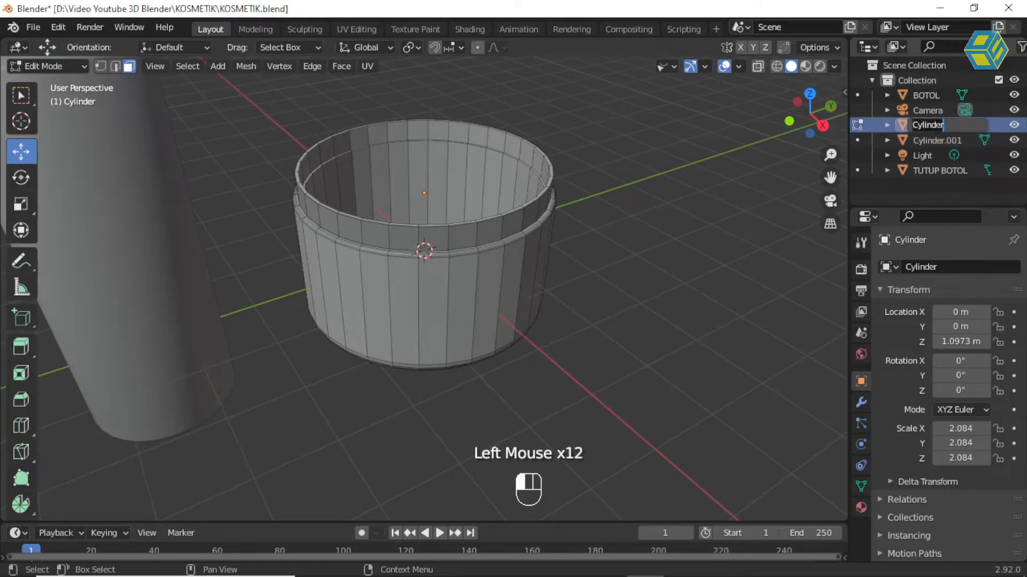
pyautogui.write('CUP')
pyautogui.press('Return')
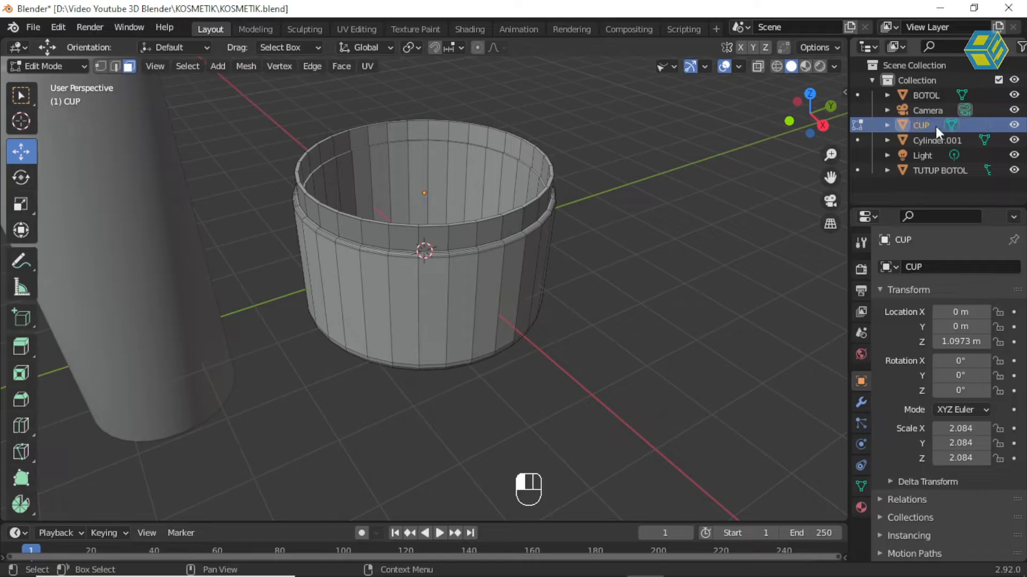
pyautogui.doubleClick(940, 140)
pyautogui.write('TUTUP')
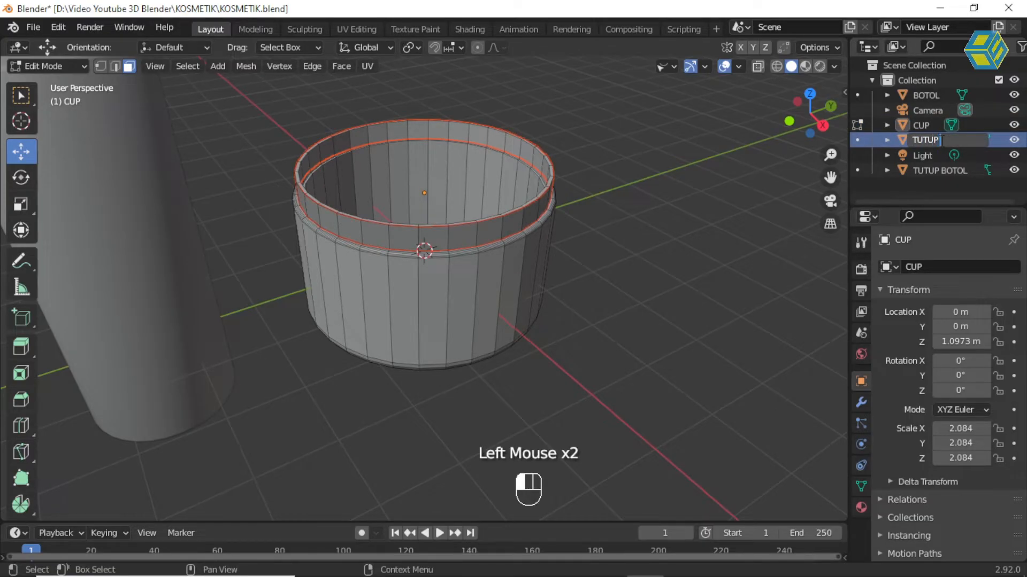
pyautogui.write(' CUP')
pyautogui.click(620, 148)
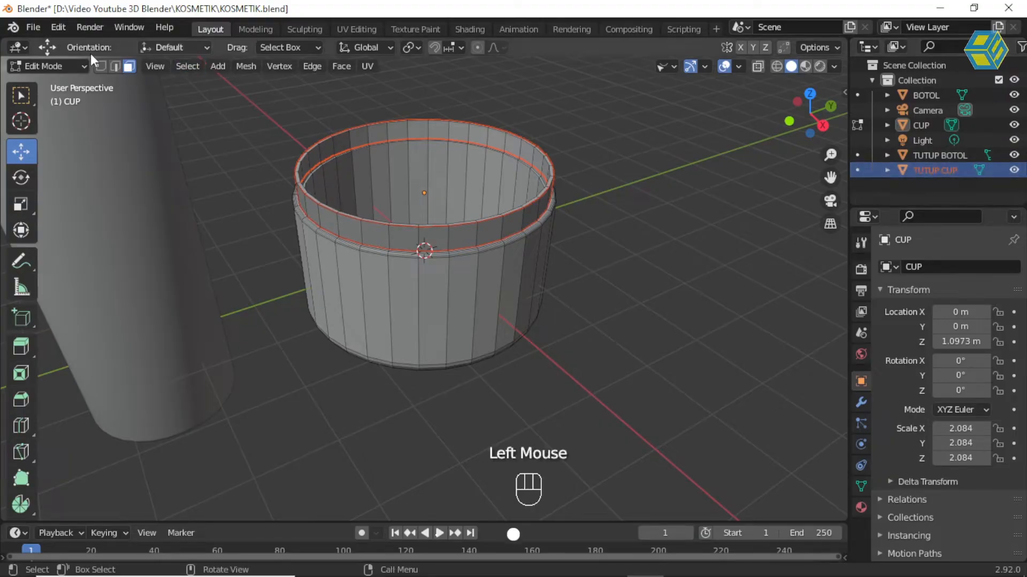
# Return the jar to Object Mode and select the separated neck ring.
pyautogui.click(47, 66)
pyautogui.click(51, 82)
pyautogui.click(582, 117)
pyautogui.click(526, 148)
pyautogui.click(525, 147)
pyautogui.scroll(1, 524, 147)
pyautogui.moveTo(524, 149); pyautogui.dragTo(490, 122, button='middle')
pyautogui.scroll(1, 420, 124)
# Clear the selection, pick only the TUTUP CUP ring and enter Edit Mode on it.
pyautogui.click(58, 67)
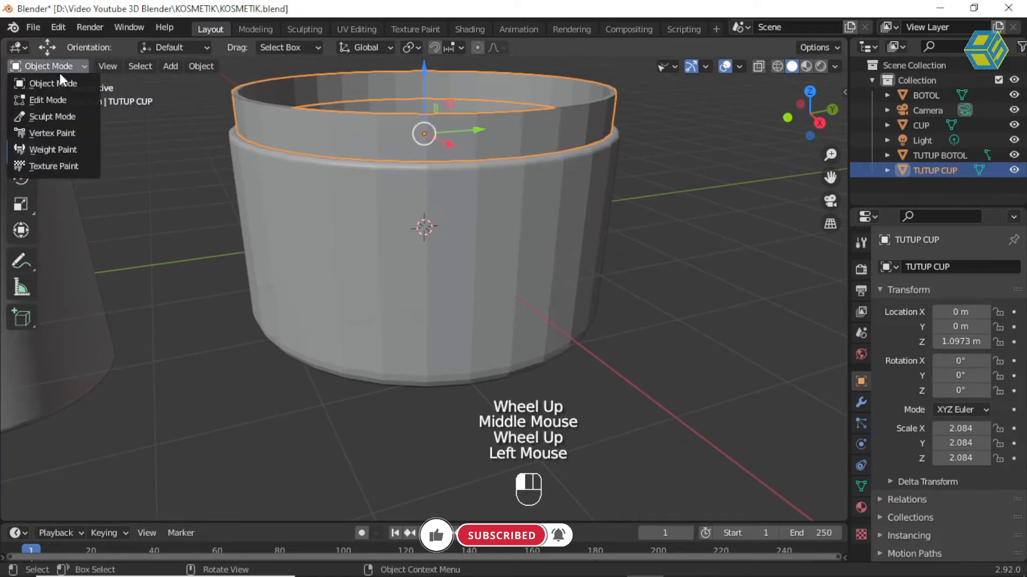
pyautogui.press('a')
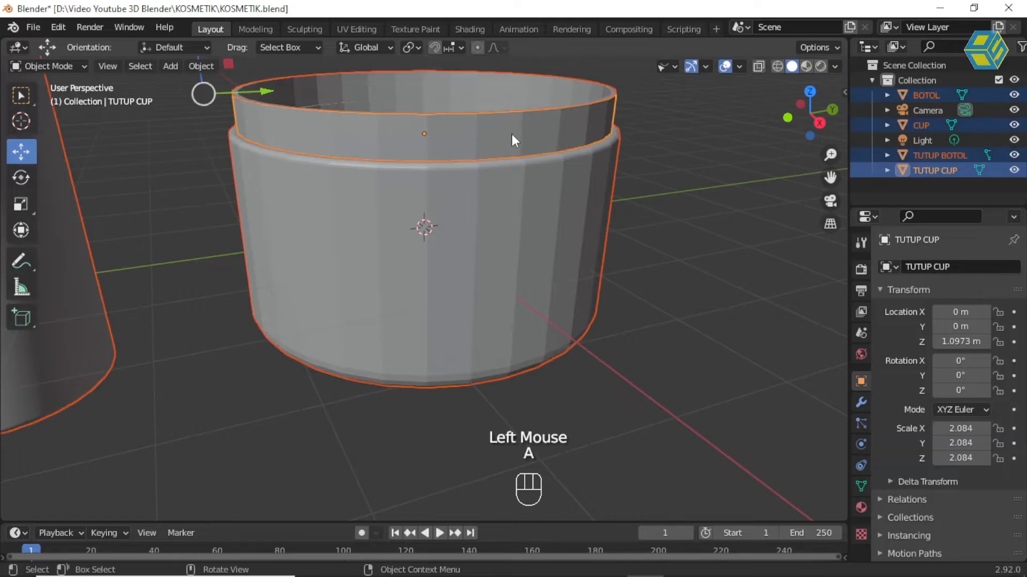
pyautogui.click(184, 131)
pyautogui.click(62, 67)
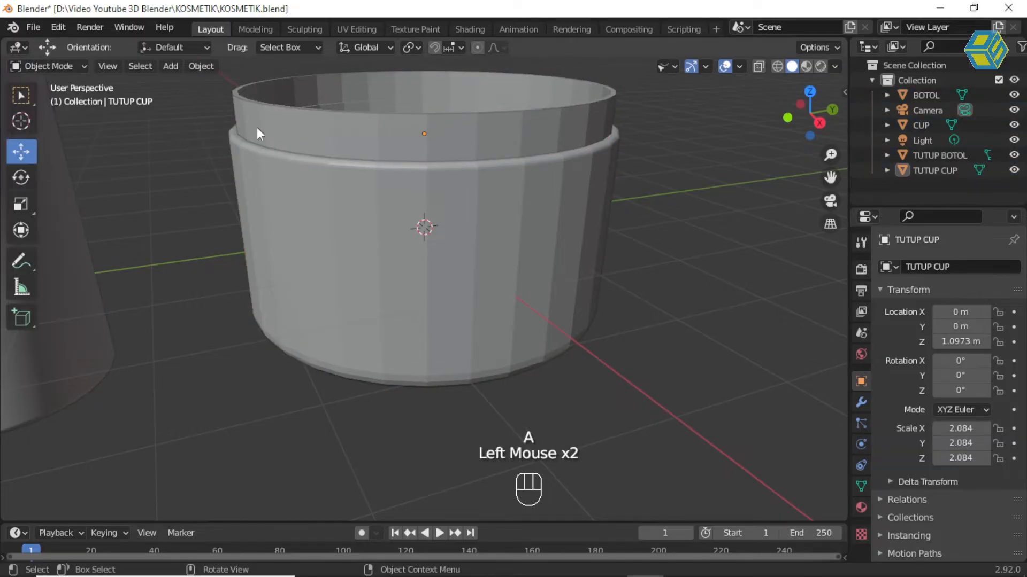
pyautogui.click(278, 122)
pyautogui.moveTo(43, 68); pyautogui.dragTo(50, 99)
pyautogui.keyDown('shift'); pyautogui.moveTo(485, 217); pyautogui.dragTo(488, 258, button='middle'); pyautogui.keyUp('shift')
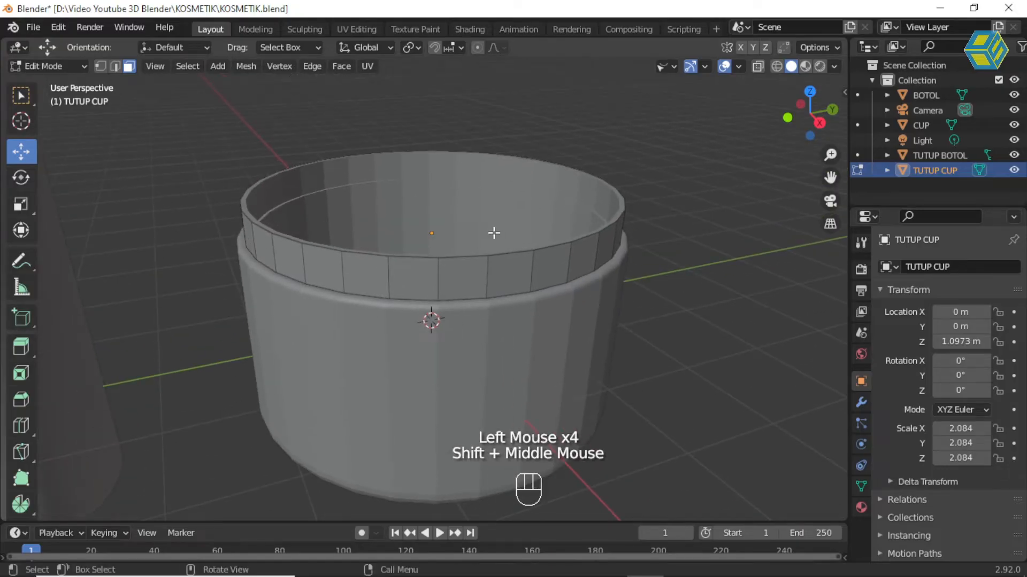
# Select the whole TUTUP CUP ring mesh and scale it up to about 1.05 around the jar neck.
pyautogui.press('a')
pyautogui.moveTo(471, 231); pyautogui.dragTo(470, 245, button='middle')
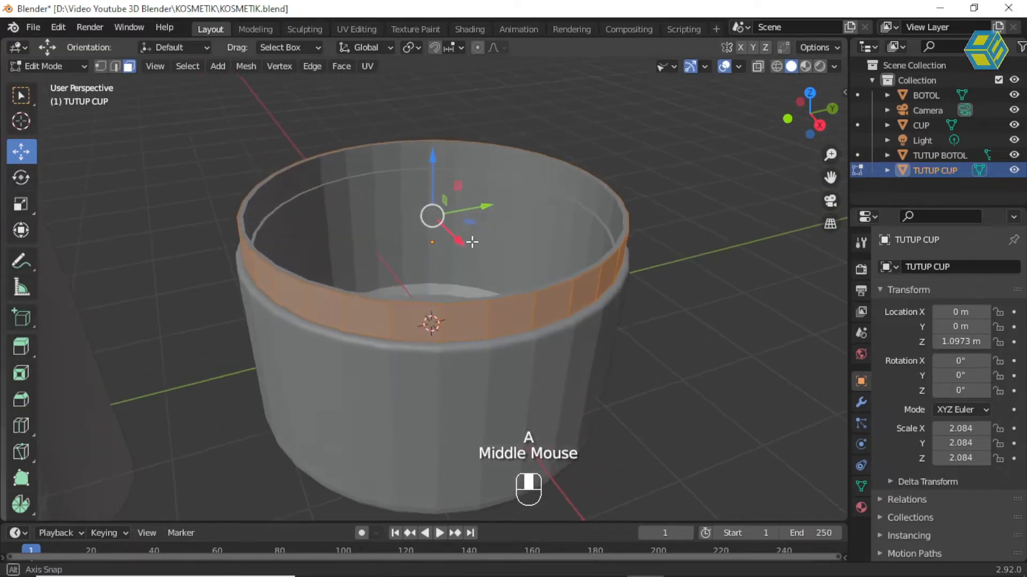
pyautogui.scroll(2, 509, 230)
pyautogui.scroll(-2, 542, 208)
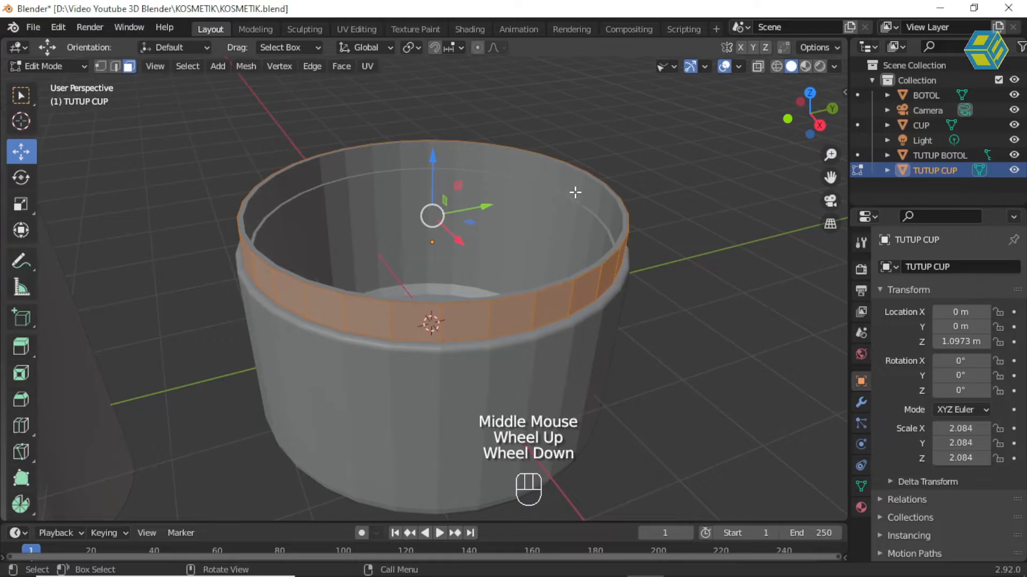
pyautogui.press('s')
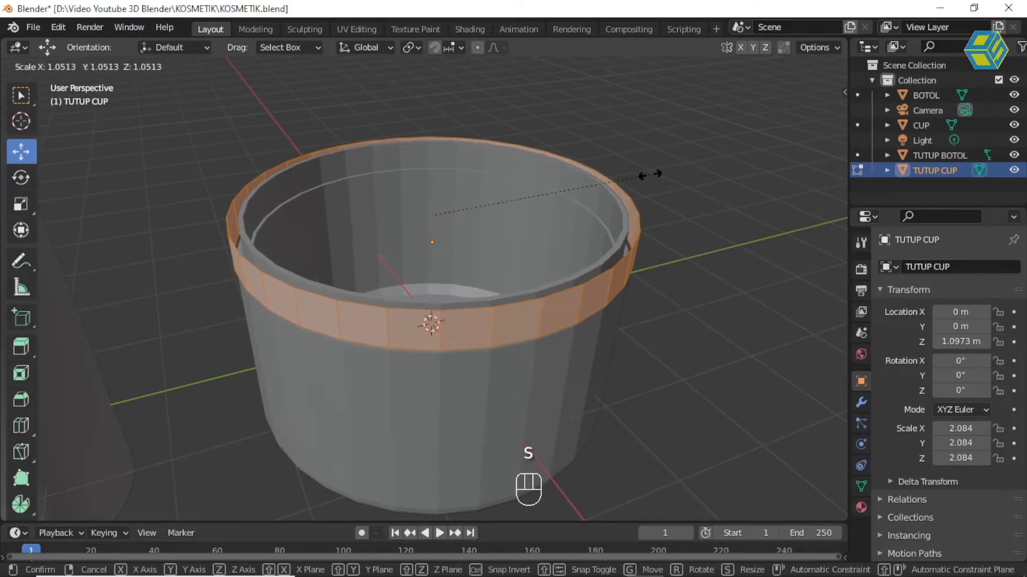
pyautogui.click(647, 176)
pyautogui.moveTo(550, 219); pyautogui.dragTo(555, 193, button='middle')
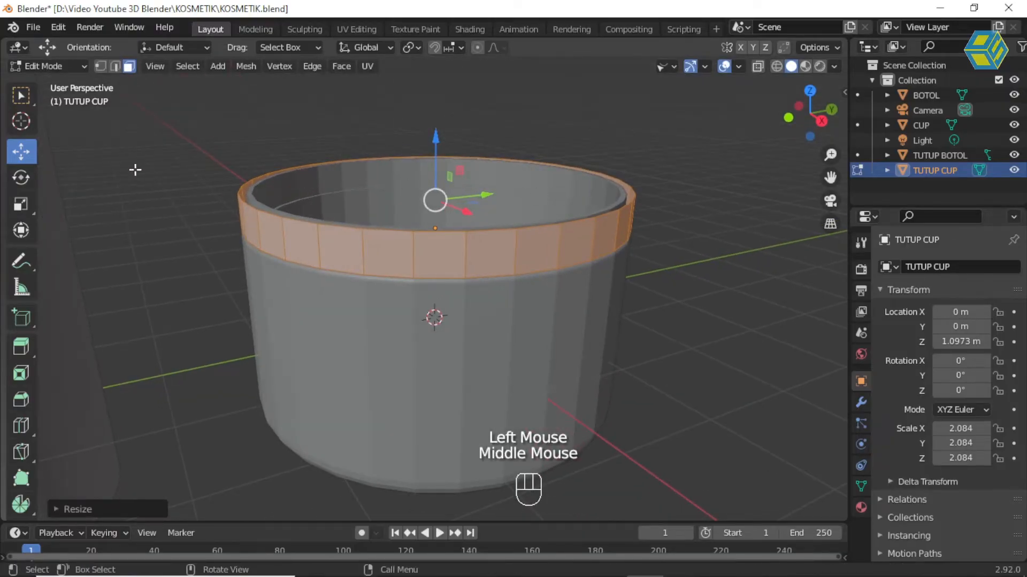
# Raise the ring's upper edge loop along Z and close it with a filled face to form the lid.
pyautogui.click(101, 66)
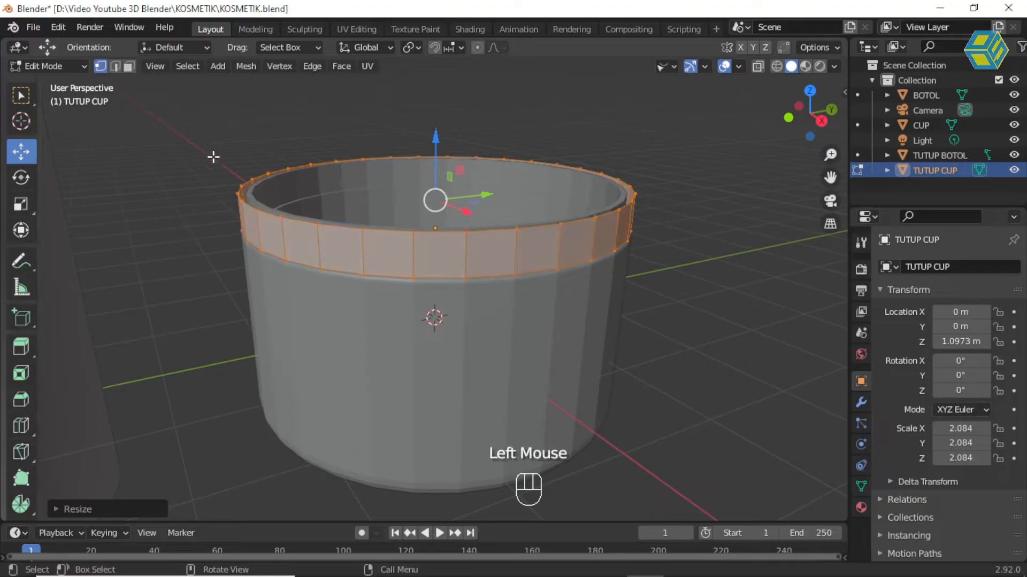
pyautogui.click(236, 194)
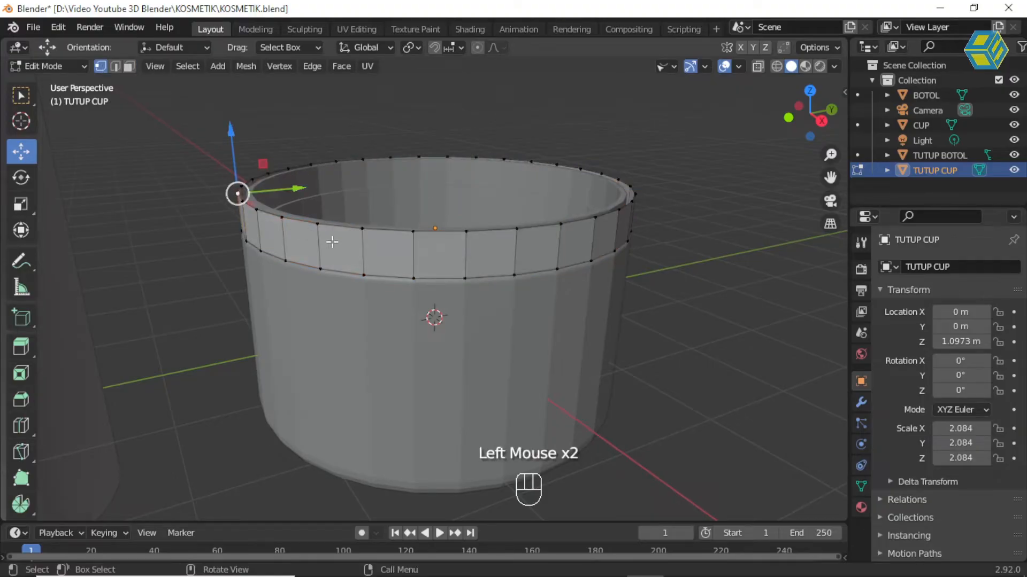
pyautogui.keyDown('alt'); pyautogui.click(305, 222); pyautogui.keyUp('alt')
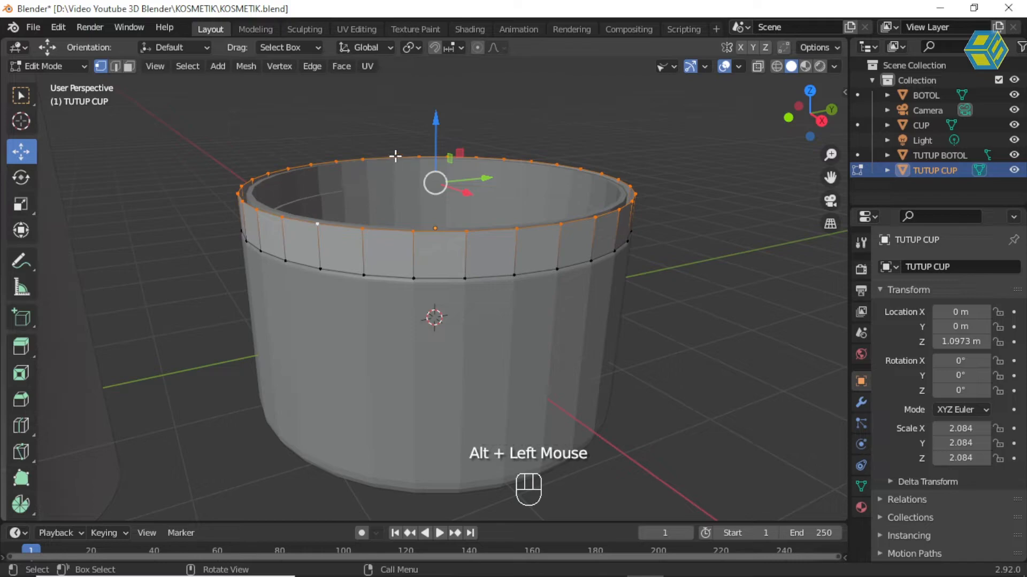
pyautogui.moveTo(436, 124); pyautogui.dragTo(429, 88)
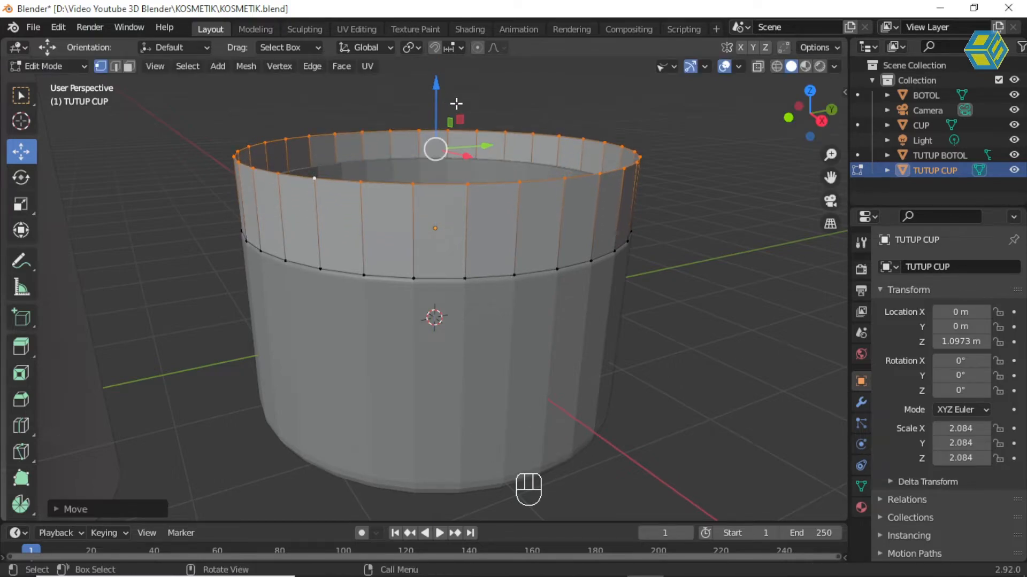
pyautogui.press('f')
pyautogui.press('Return')
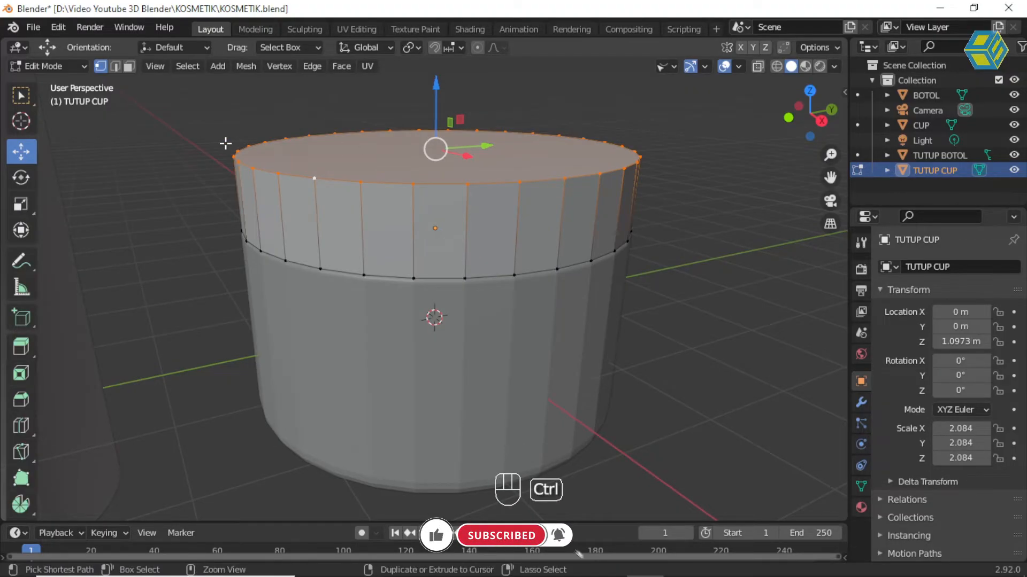
# Bevel the lid's top rim with 5 segments and return the lid to Object Mode.
pyautogui.hotkey('ctrl', 'b')
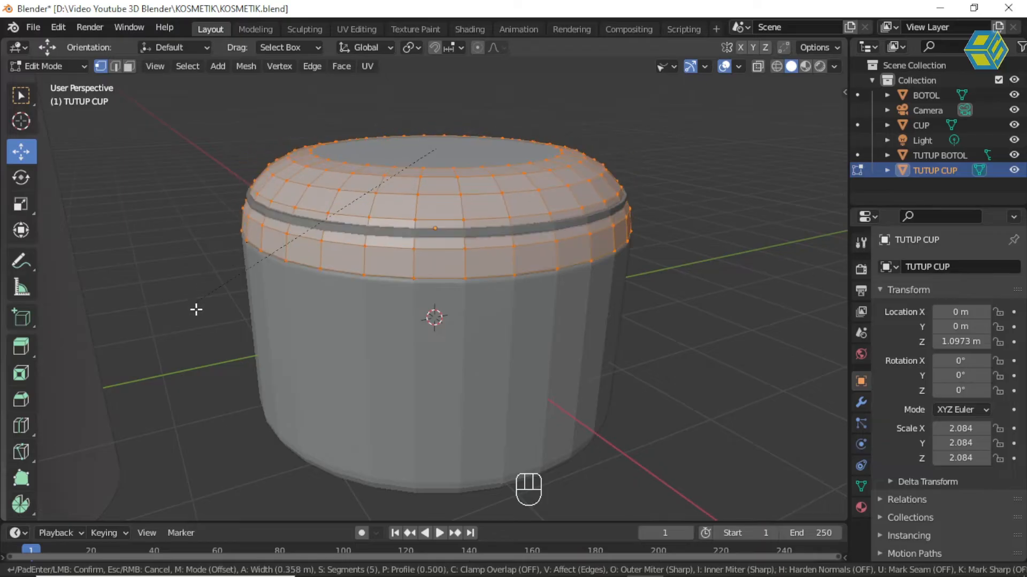
pyautogui.click(214, 256)
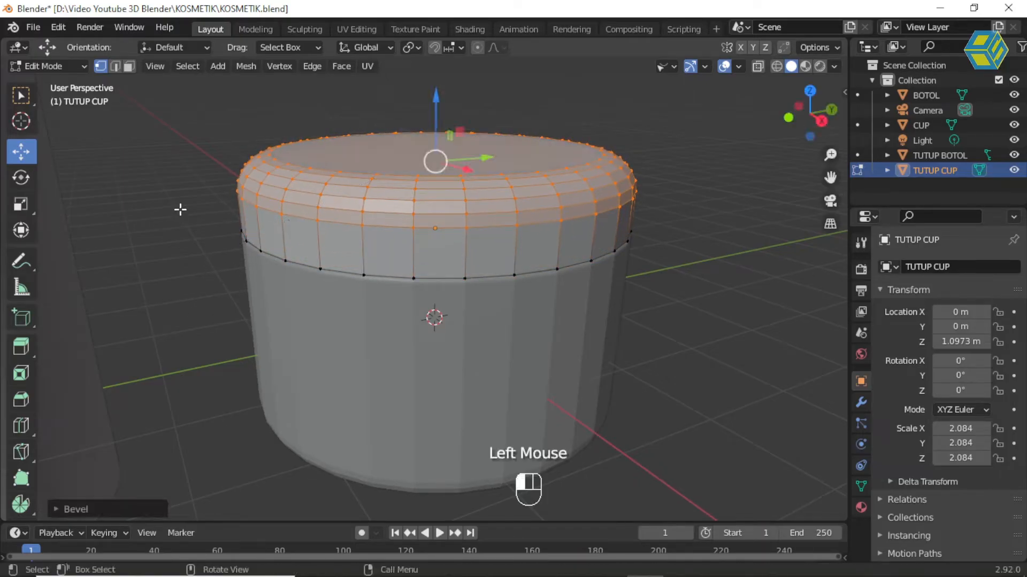
pyautogui.click(36, 64)
pyautogui.click(43, 82)
pyautogui.click(185, 184)
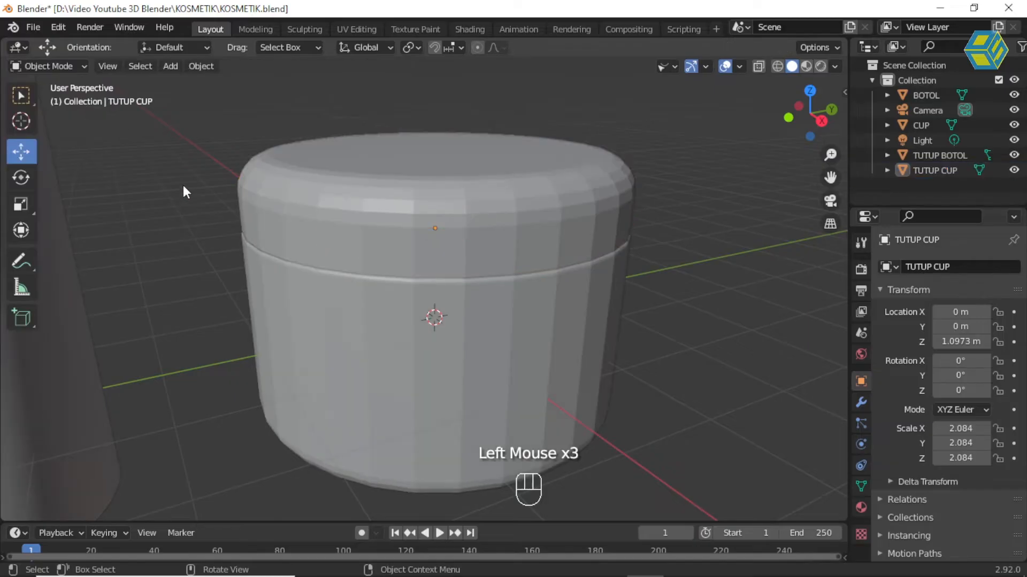
# Raise the TUTUP CUP lid slightly along Z to 1.136 m and deselect it.
pyautogui.scroll(-3, 194, 210)
pyautogui.moveTo(194, 211); pyautogui.dragTo(441, 265, button='middle')
pyautogui.click(441, 261)
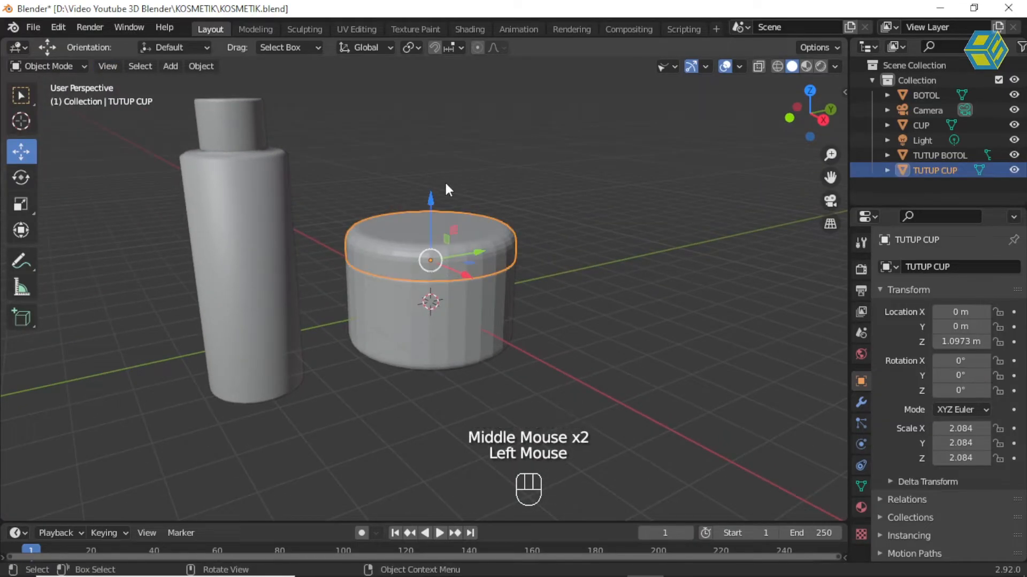
pyautogui.moveTo(431, 200); pyautogui.dragTo(428, 195)
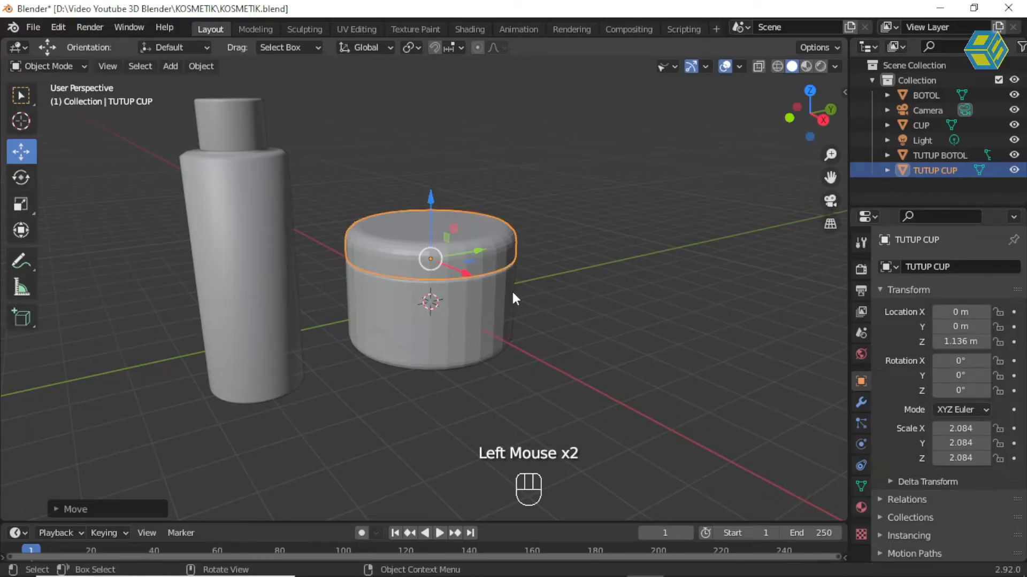
pyautogui.click(515, 292)
# Shade the TUTUP CUP lid and the CUP jar smooth, and save the file.
pyautogui.scroll(2, 496, 295)
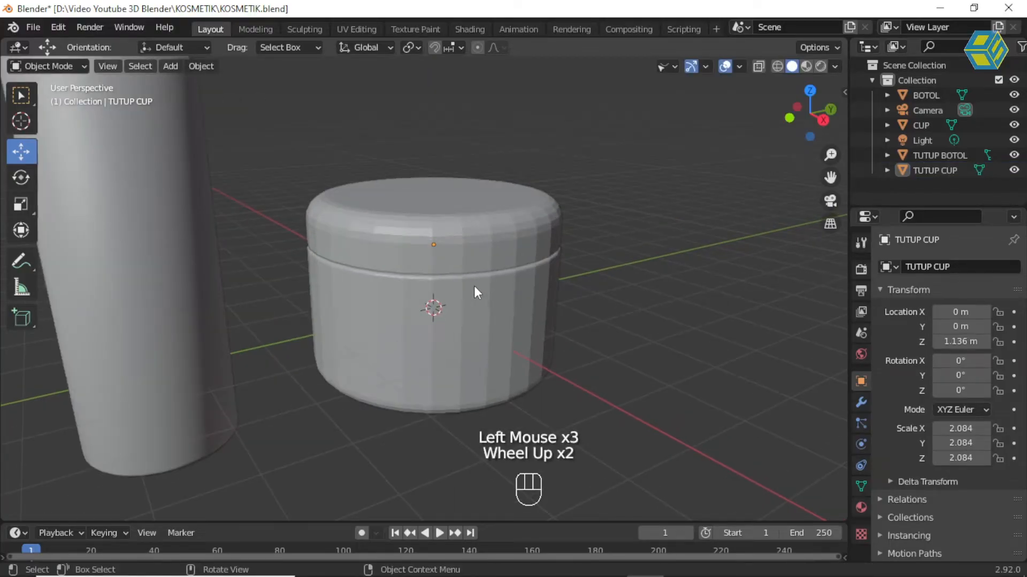
pyautogui.click(463, 248)
pyautogui.rightClick(463, 247)
pyautogui.click(418, 247)
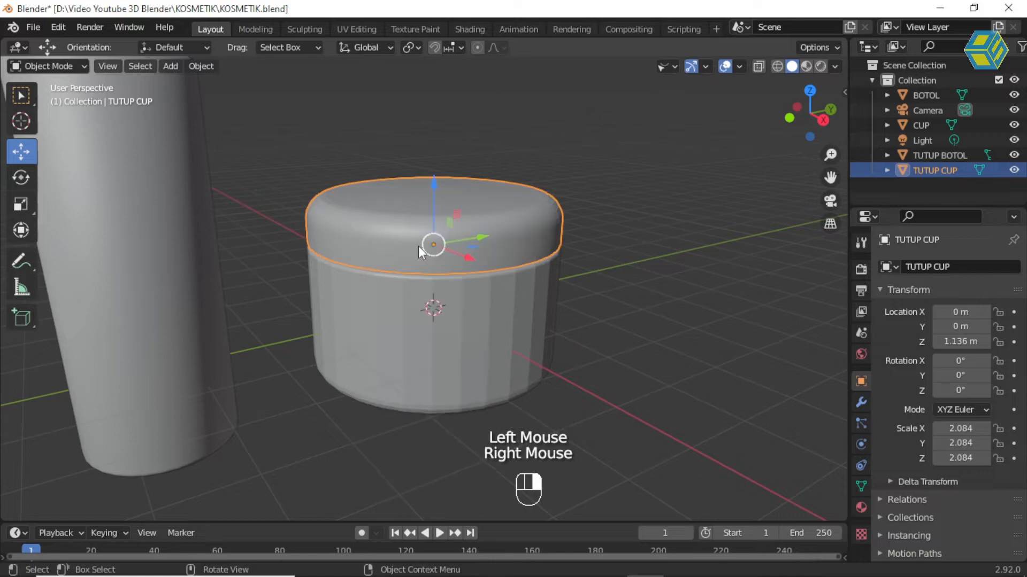
pyautogui.click(438, 310)
pyautogui.rightClick(438, 311)
pyautogui.click(438, 310)
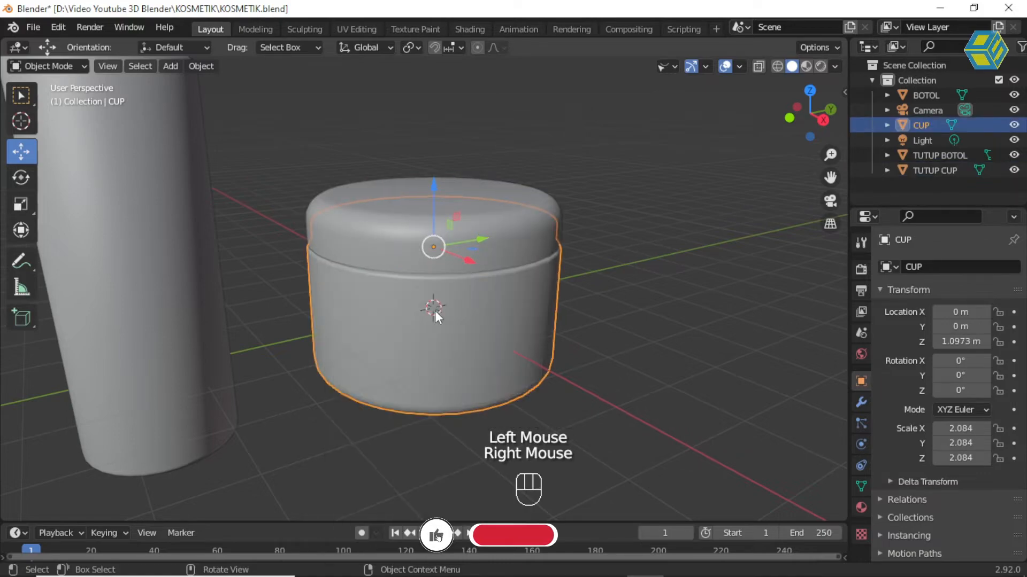
pyautogui.click(588, 287)
pyautogui.moveTo(565, 284); pyautogui.dragTo(426, 224, button='middle')
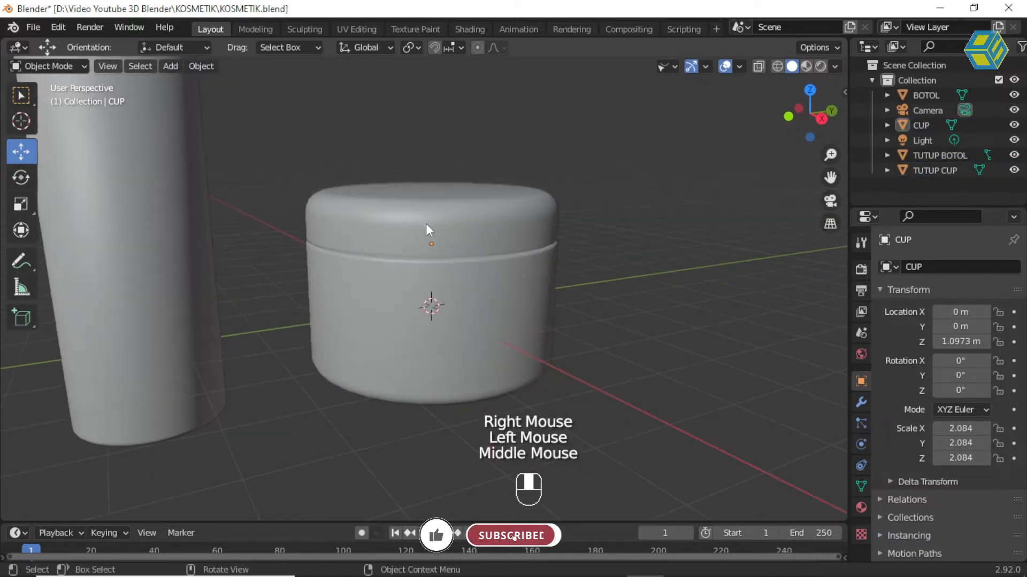
pyautogui.click(33, 27)
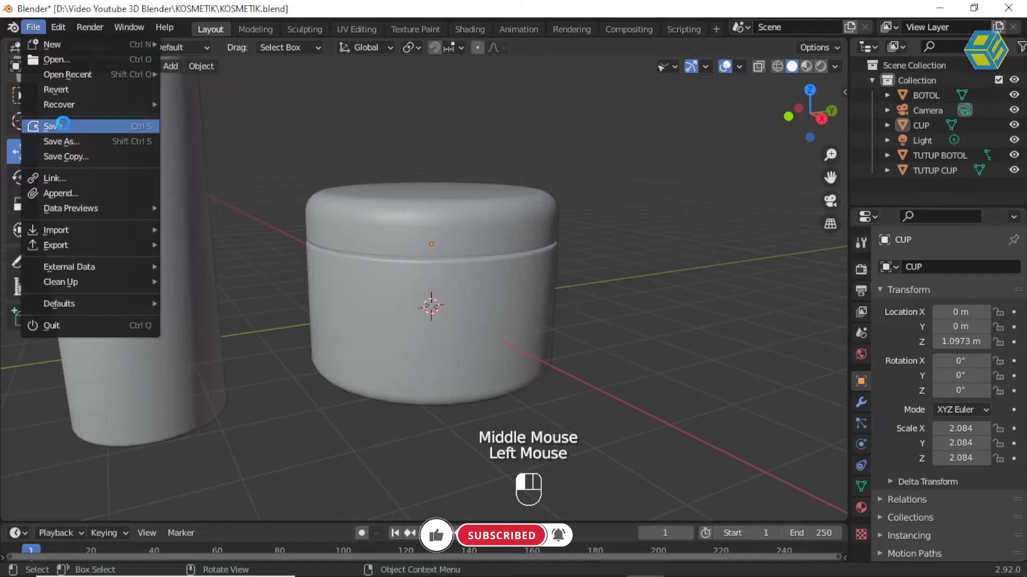
pyautogui.click(54, 127)
# Select the jar and its lid together and move them along the Y axis to about 6.71 m.
pyautogui.keyDown('shift'); pyautogui.moveTo(408, 208); pyautogui.dragTo(439, 233, button='middle'); pyautogui.keyUp('shift')
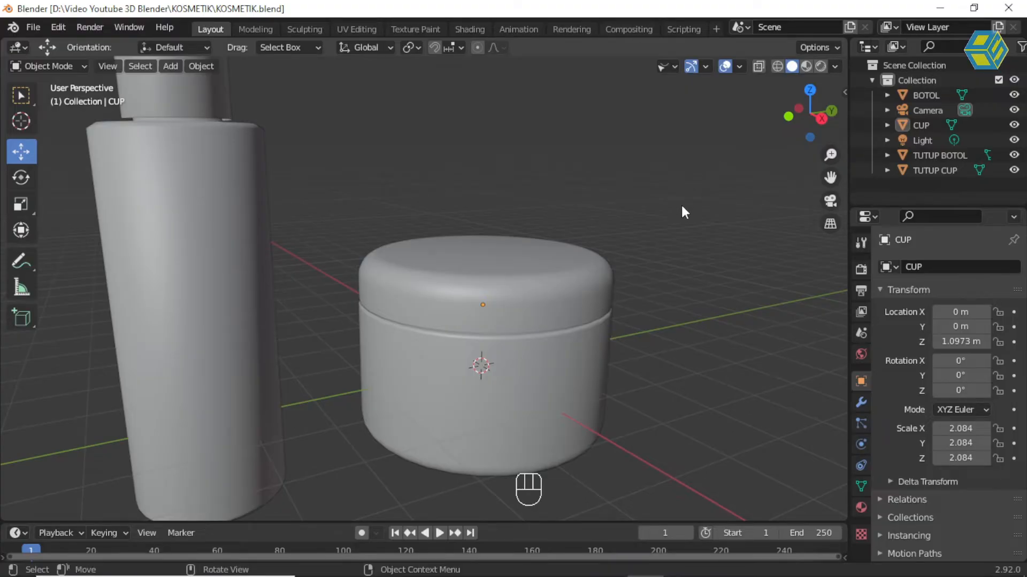
pyautogui.moveTo(685, 212); pyautogui.dragTo(649, 222, button='middle')
pyautogui.middleClick(649, 223)
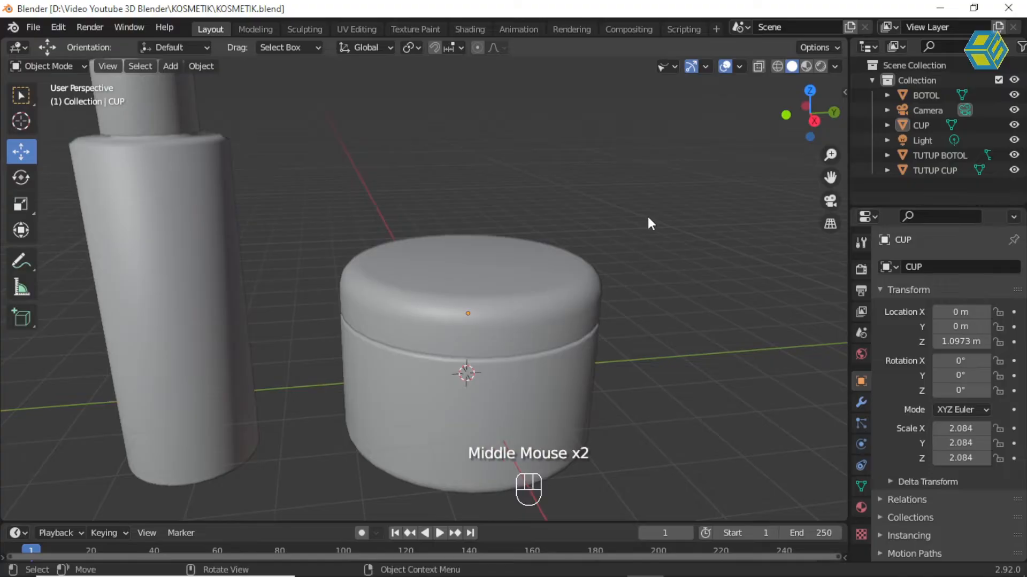
pyautogui.scroll(-2, 636, 273)
pyautogui.moveTo(636, 277); pyautogui.dragTo(626, 271, button='middle')
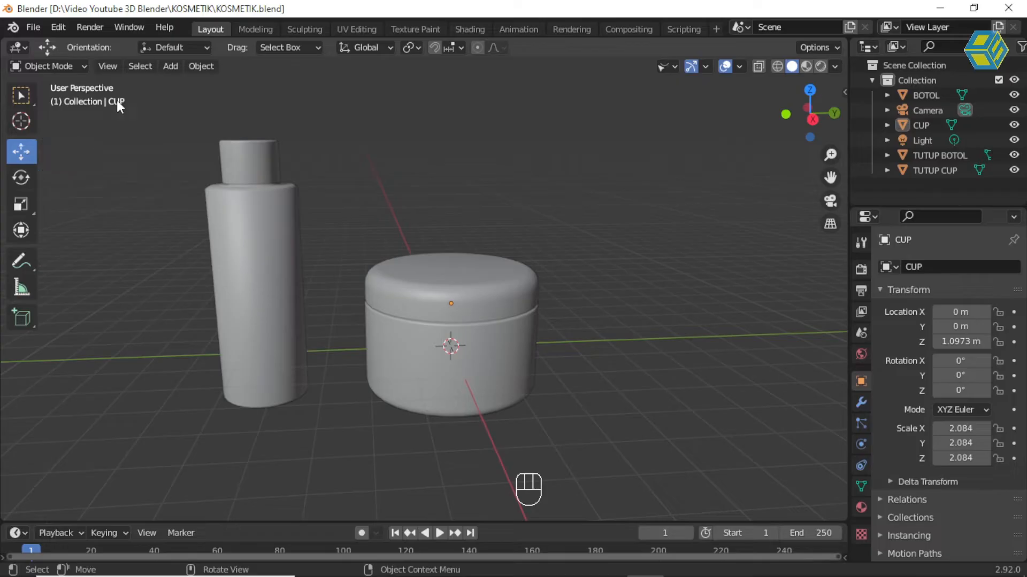
pyautogui.moveTo(357, 230); pyautogui.dragTo(578, 452)
pyautogui.moveTo(502, 304); pyautogui.dragTo(777, 312)
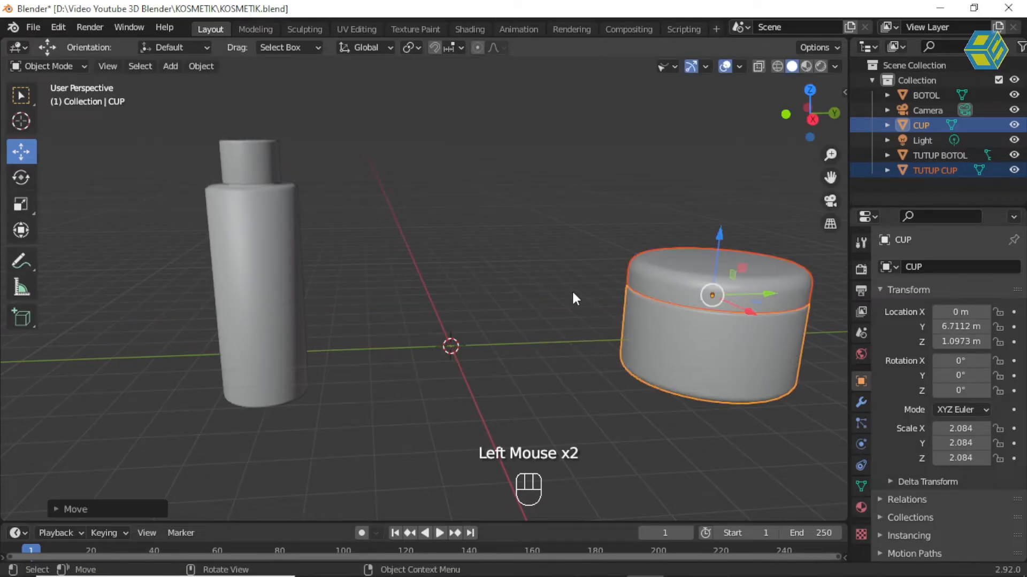
pyautogui.click(446, 348)
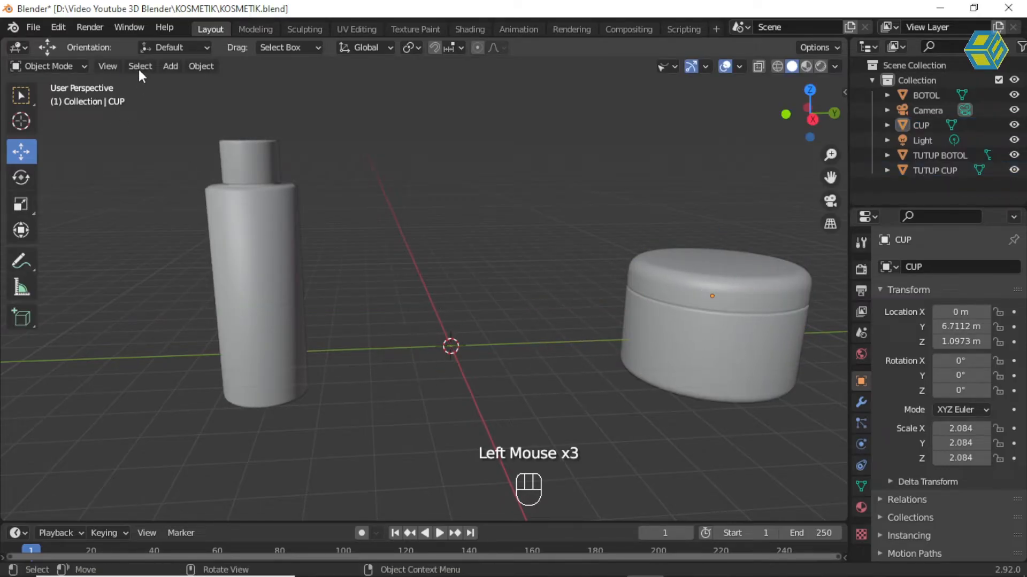
# Add a cylinder mesh at the world origin, between the bottle and the jar.
pyautogui.click(170, 66)
pyautogui.moveTo(185, 81)
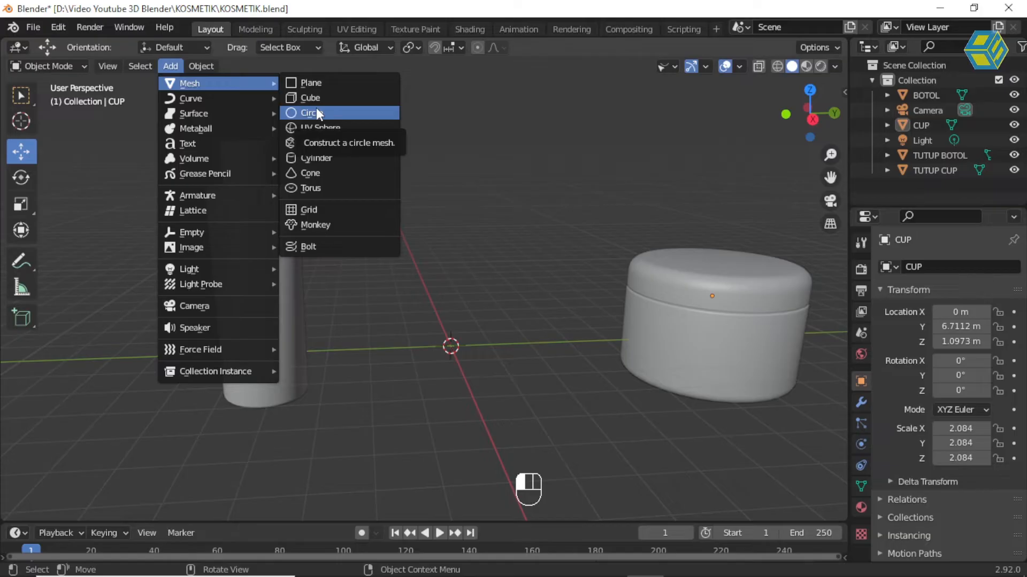
pyautogui.click(323, 159)
pyautogui.moveTo(454, 300); pyautogui.dragTo(472, 306, button='middle')
pyautogui.scroll(2, 472, 306)
pyautogui.scroll(-2, 485, 333)
pyautogui.scroll(2, 483, 334)
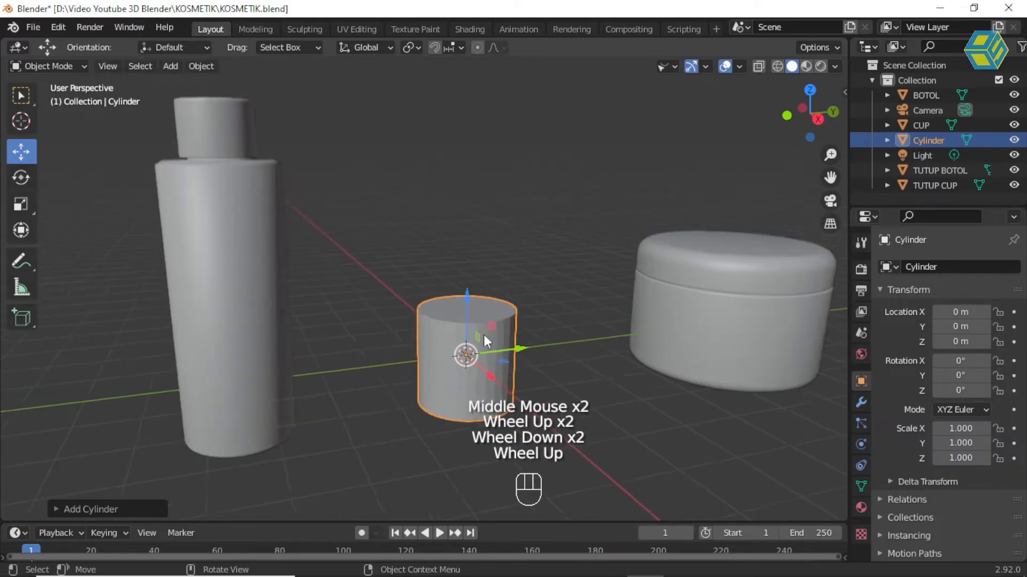
# Enter Edit Mode on the new cylinder and lower its top face along Z to make it shorter.
pyautogui.click(69, 65)
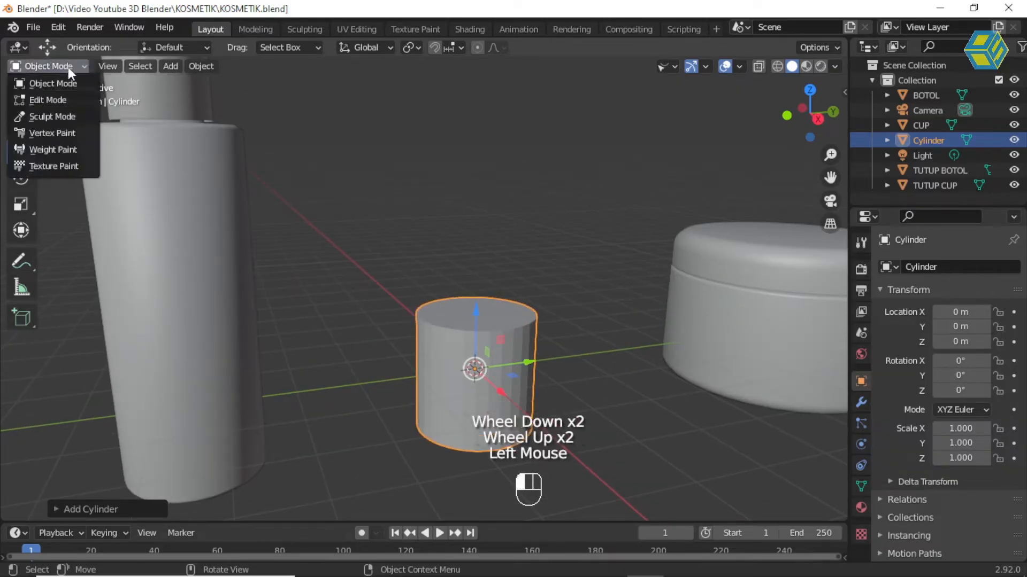
pyautogui.click(32, 98)
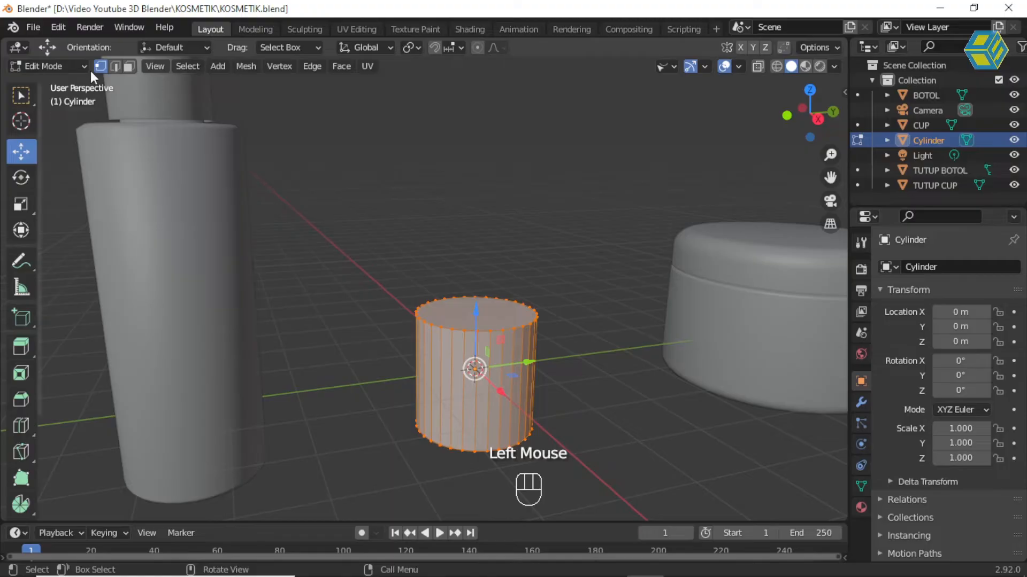
pyautogui.click(129, 66)
pyautogui.click(455, 315)
pyautogui.moveTo(481, 269); pyautogui.dragTo(474, 321)
pyautogui.moveTo(541, 352); pyautogui.dragTo(497, 200, button='middle')
pyautogui.scroll(2, 516, 362)
pyautogui.scroll(1, 520, 310)
pyautogui.moveTo(520, 310); pyautogui.dragTo(512, 240, button='middle')
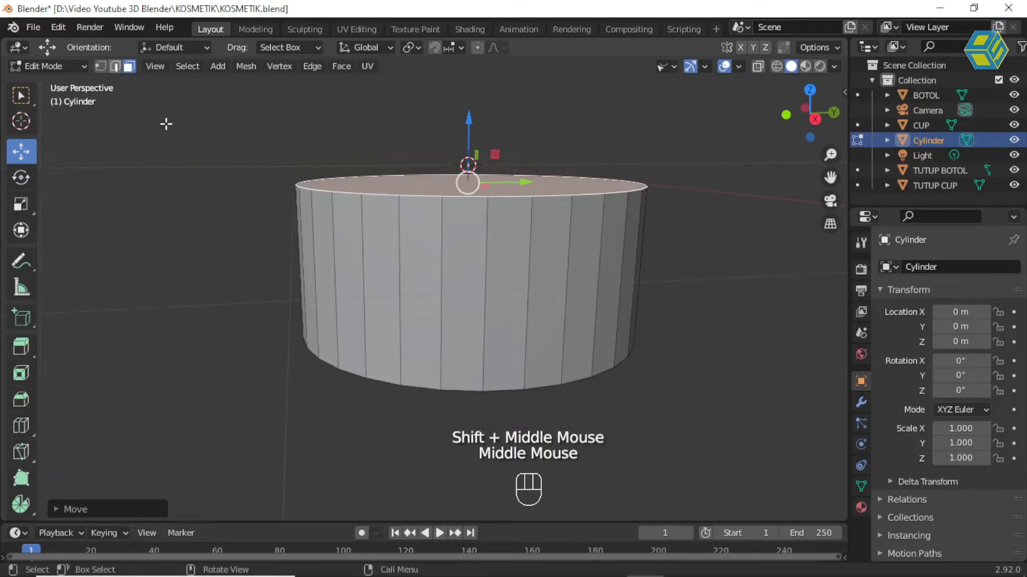
# Try to bevel the cylinder's upper and lower rim loops together.
pyautogui.click(100, 66)
pyautogui.moveTo(416, 235); pyautogui.dragTo(439, 232, button='middle')
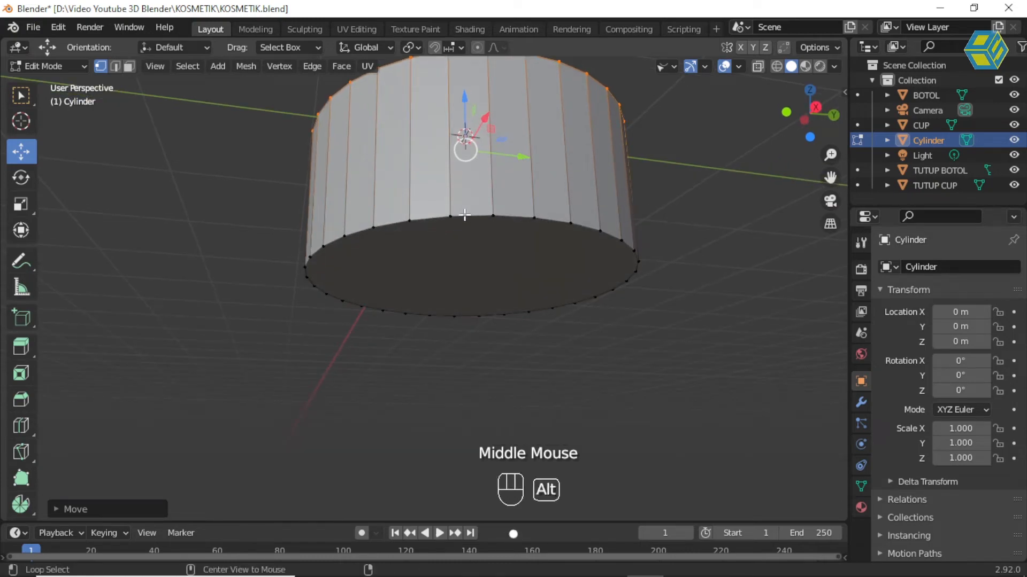
pyautogui.keyDown('alt'); pyautogui.click(461, 216); pyautogui.keyUp('alt')
pyautogui.moveTo(461, 216); pyautogui.dragTo(468, 272, button='middle')
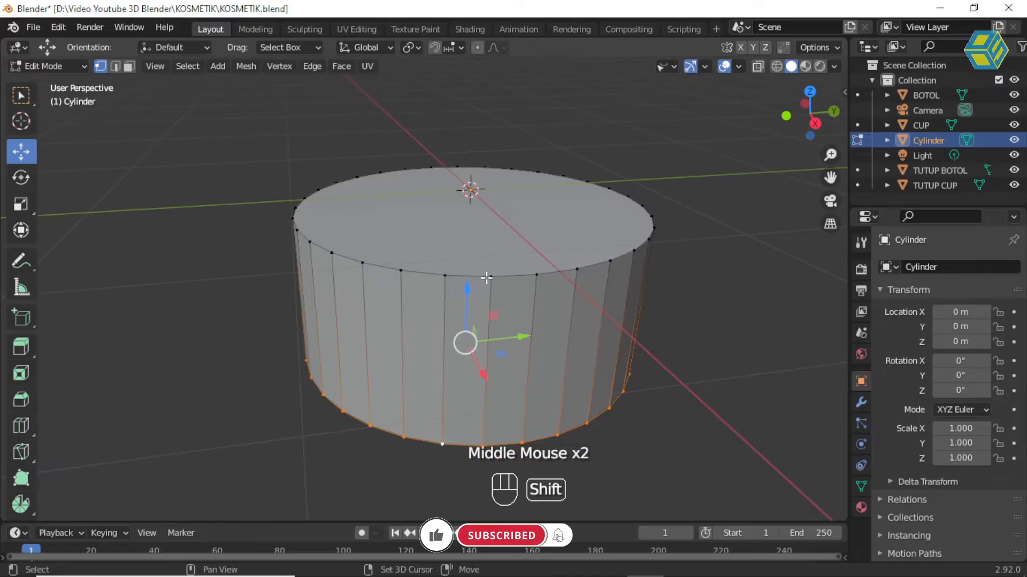
pyautogui.keyDown('alt'); pyautogui.keyDown('shift'); pyautogui.click(469, 274); pyautogui.keyUp('shift'); pyautogui.keyUp('alt')
pyautogui.moveTo(468, 281); pyautogui.dragTo(493, 298, button='middle')
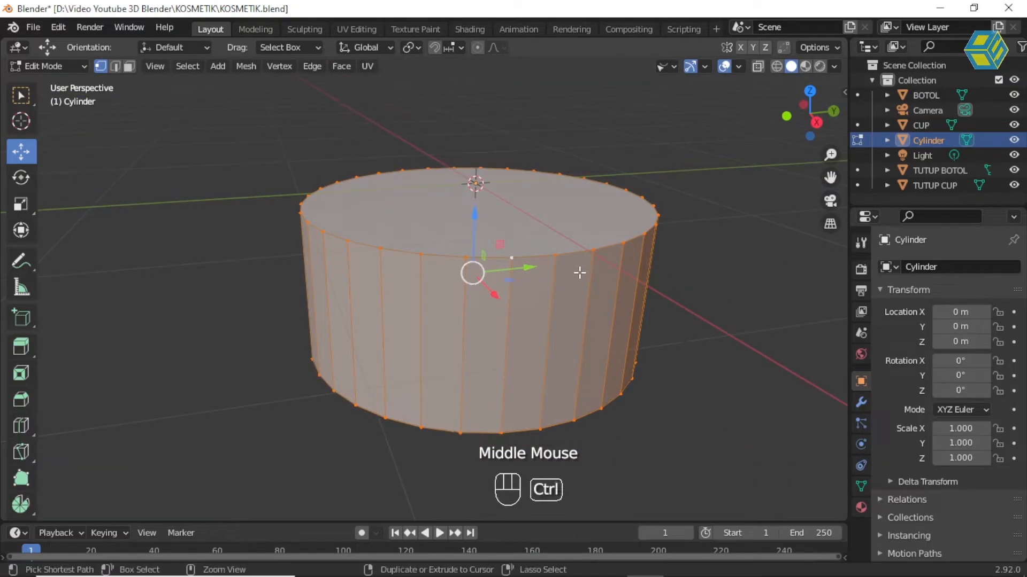
pyautogui.hotkey('ctrl', 'b')
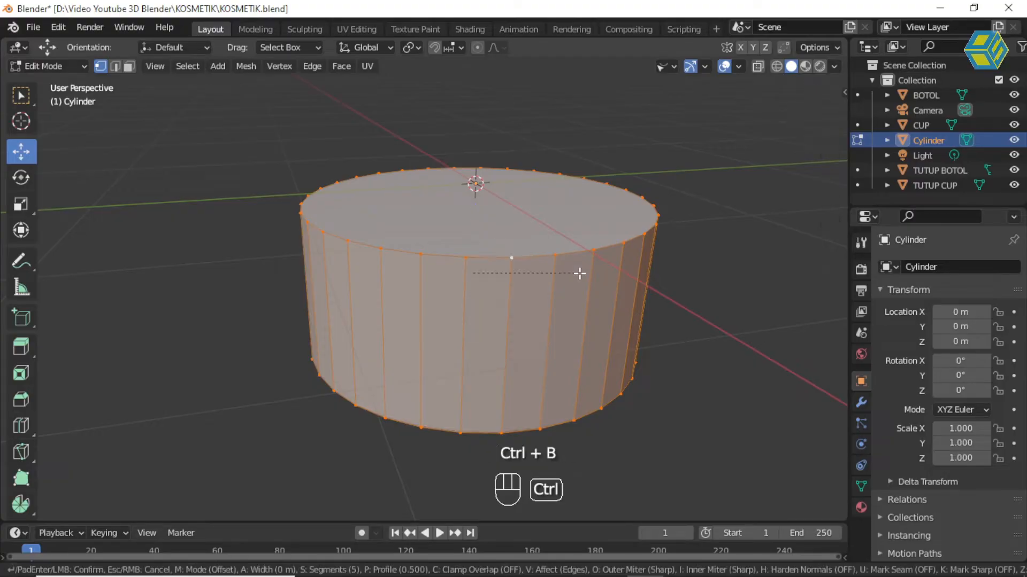
pyautogui.rightClick(583, 238)
# Bevel only the cylinder's lower rim edge loop with 5 segments at a width of about 0.06 m.
pyautogui.click(509, 256)
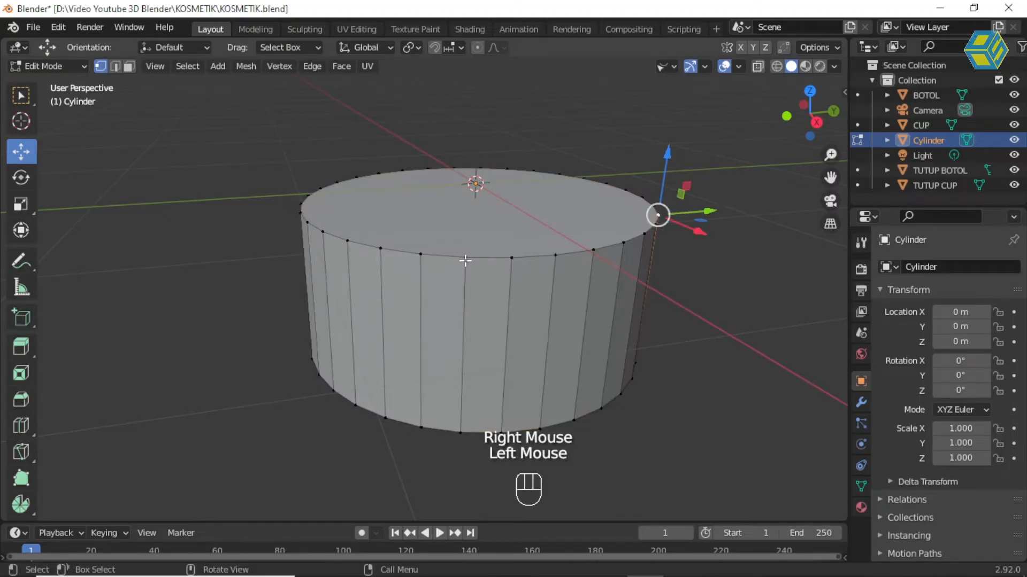
pyautogui.click(464, 259)
pyautogui.click(459, 431)
pyautogui.moveTo(458, 431); pyautogui.dragTo(510, 376, button='middle')
pyautogui.middleClick(479, 314)
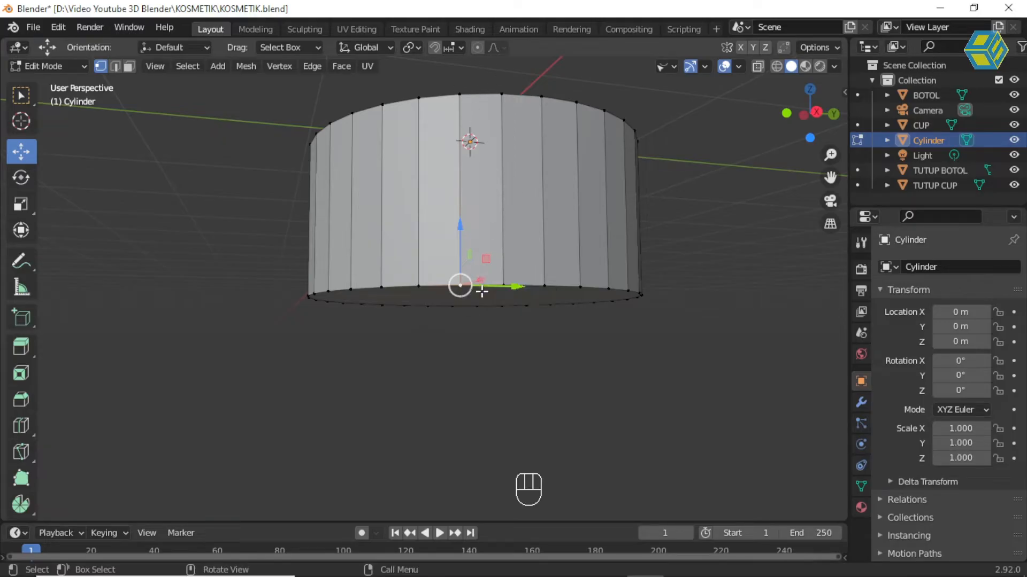
pyautogui.keyDown('alt'); pyautogui.click(435, 287); pyautogui.keyUp('alt')
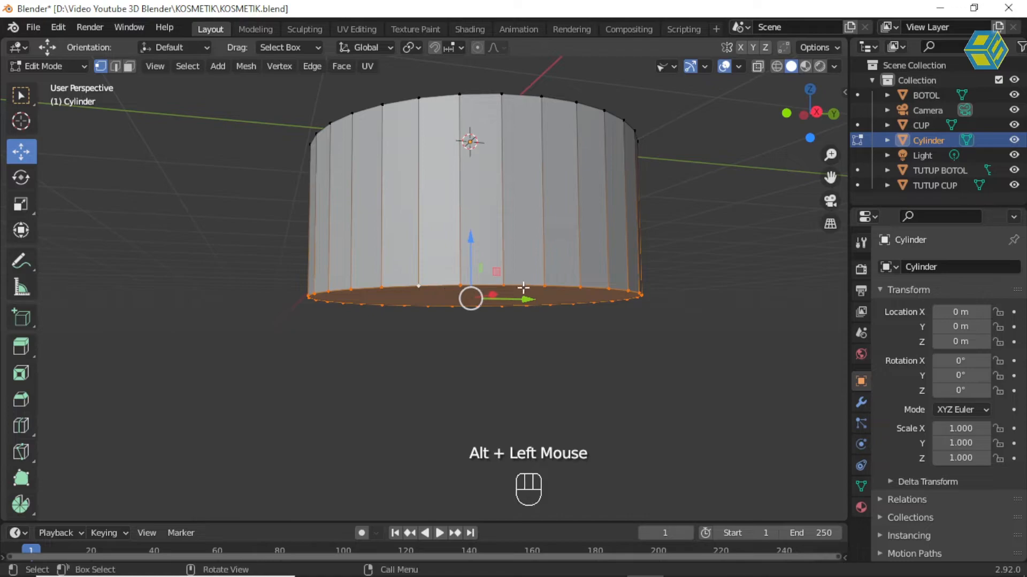
pyautogui.hotkey('ctrl', 'b')
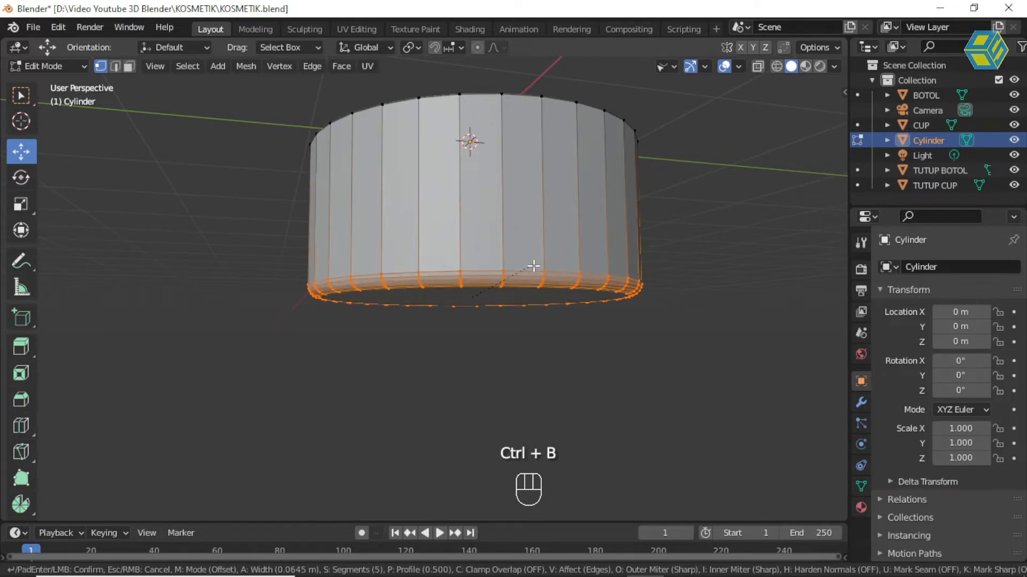
pyautogui.click(533, 267)
pyautogui.moveTo(534, 267); pyautogui.dragTo(533, 316, button='middle')
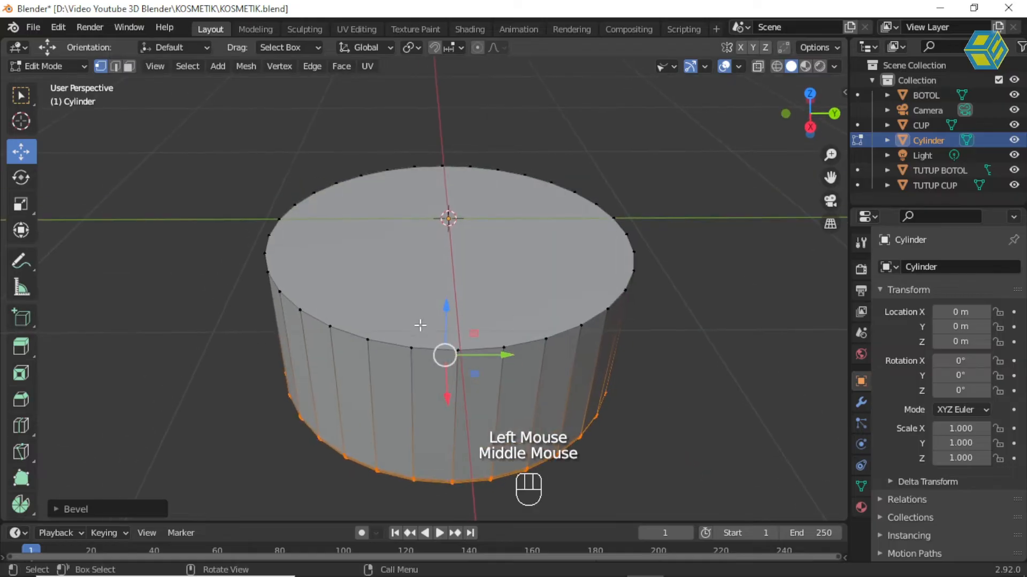
# Bevel the cylinder's upper rim edge loop with 5 segments, keeping the rounding narrow like the lower rim.
pyautogui.click(418, 344)
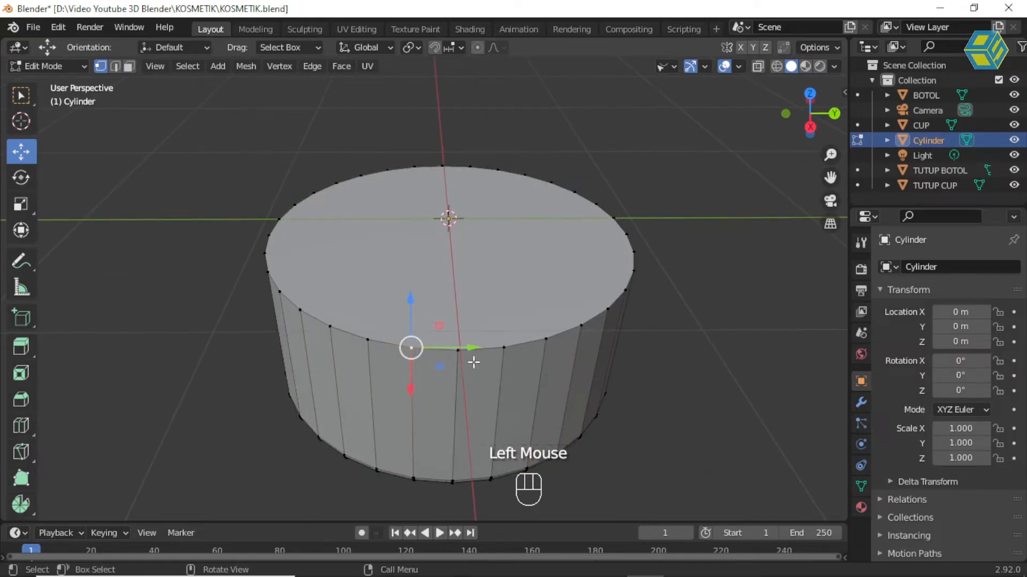
pyautogui.keyDown('shift'); pyautogui.click(459, 350); pyautogui.keyUp('shift')
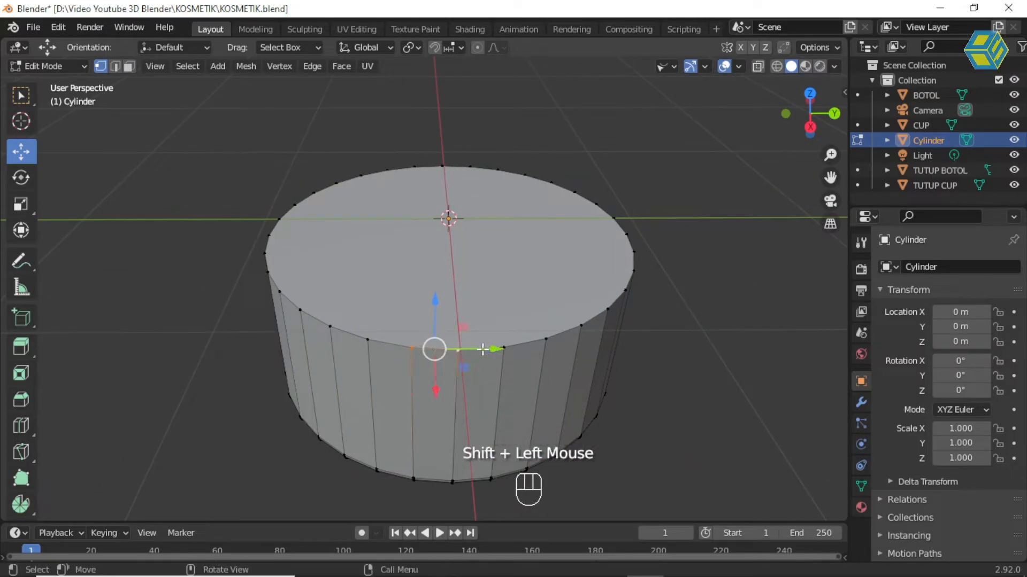
pyautogui.click(485, 347)
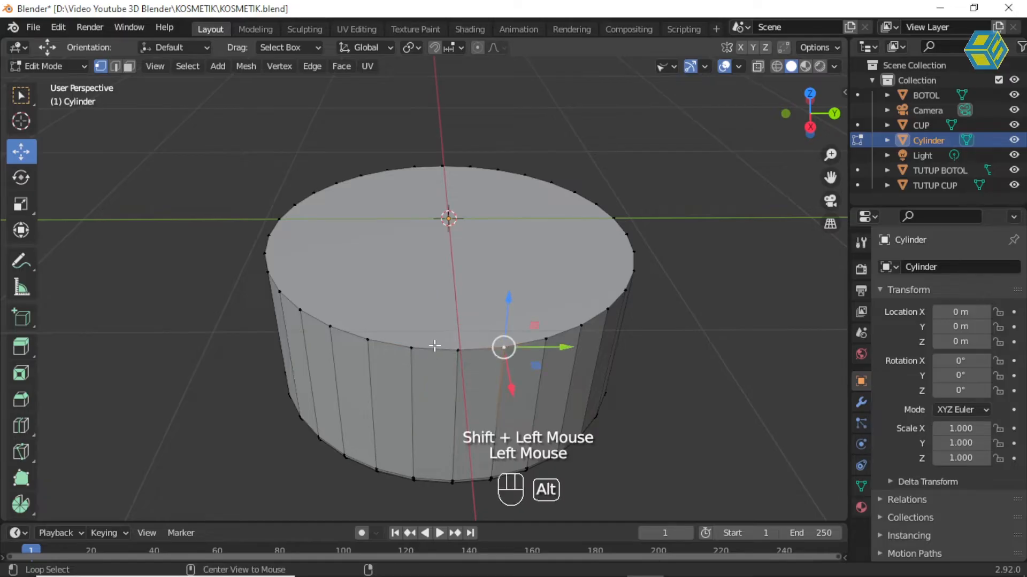
pyautogui.keyDown('alt'); pyautogui.click(434, 346); pyautogui.keyUp('alt')
pyautogui.hotkey('ctrl', 'b')
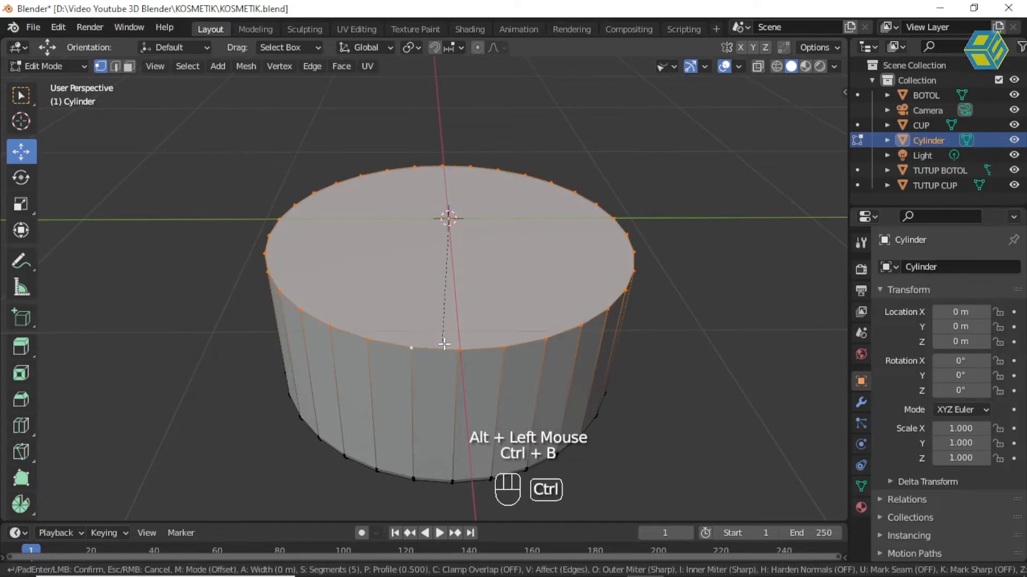
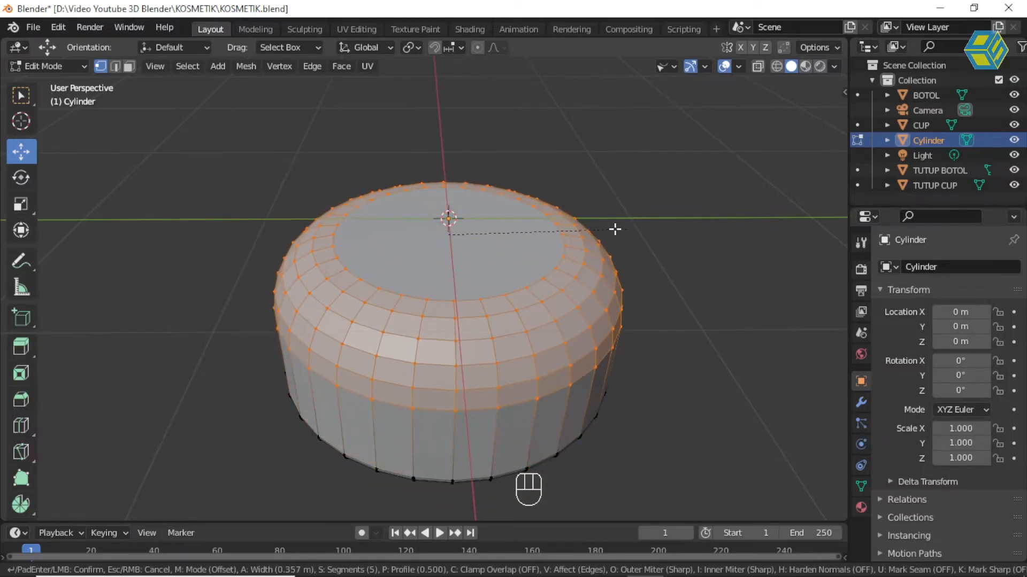
pyautogui.click(567, 229)
pyautogui.doubleClick(783, 273)
pyautogui.moveTo(782, 273); pyautogui.dragTo(683, 284, button='middle')
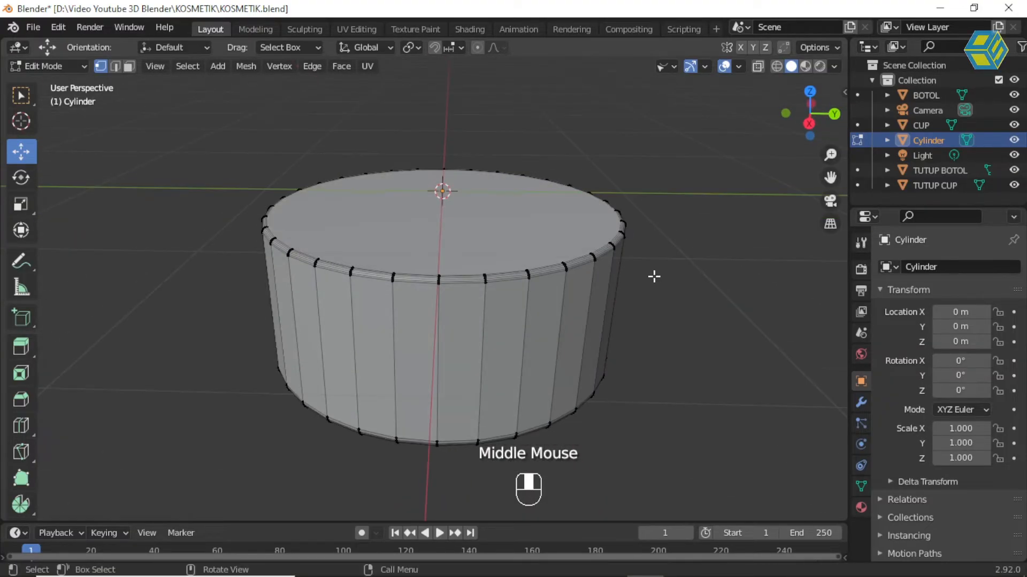
# Return to Object Mode and examine the bevelled cylinder's shape between the bottle and the jar.
pyautogui.click(43, 65)
pyautogui.click(48, 82)
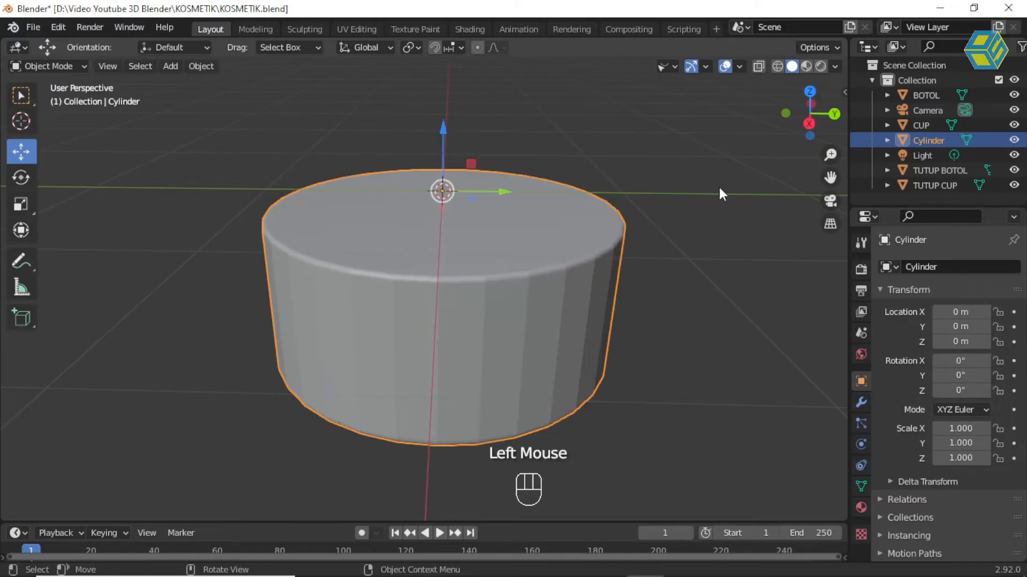
pyautogui.doubleClick(718, 189)
pyautogui.scroll(-2, 527, 256)
pyautogui.scroll(-1, 530, 247)
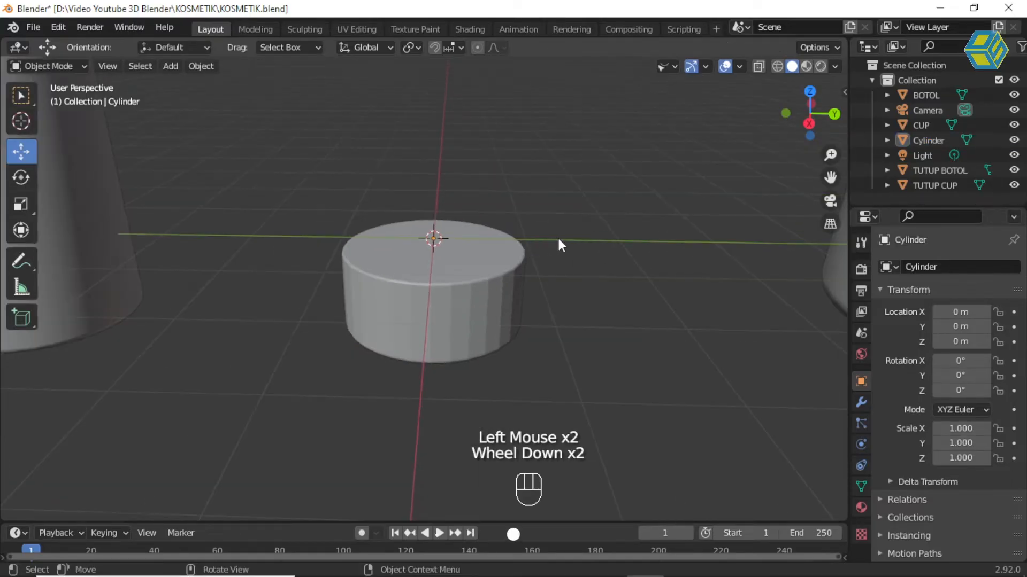
pyautogui.click(559, 278)
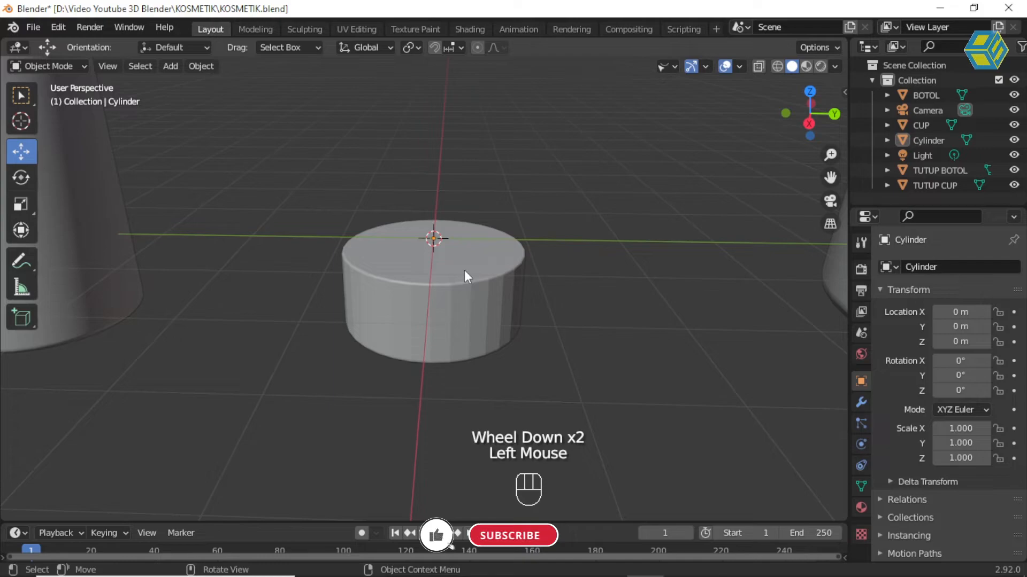
pyautogui.click(540, 257)
pyautogui.click(442, 273)
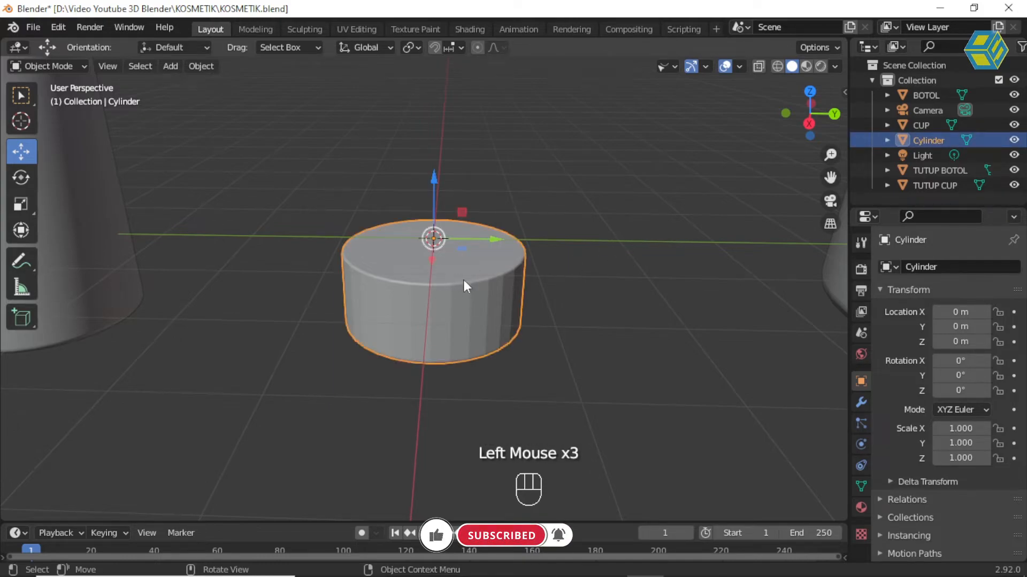
pyautogui.click(633, 280)
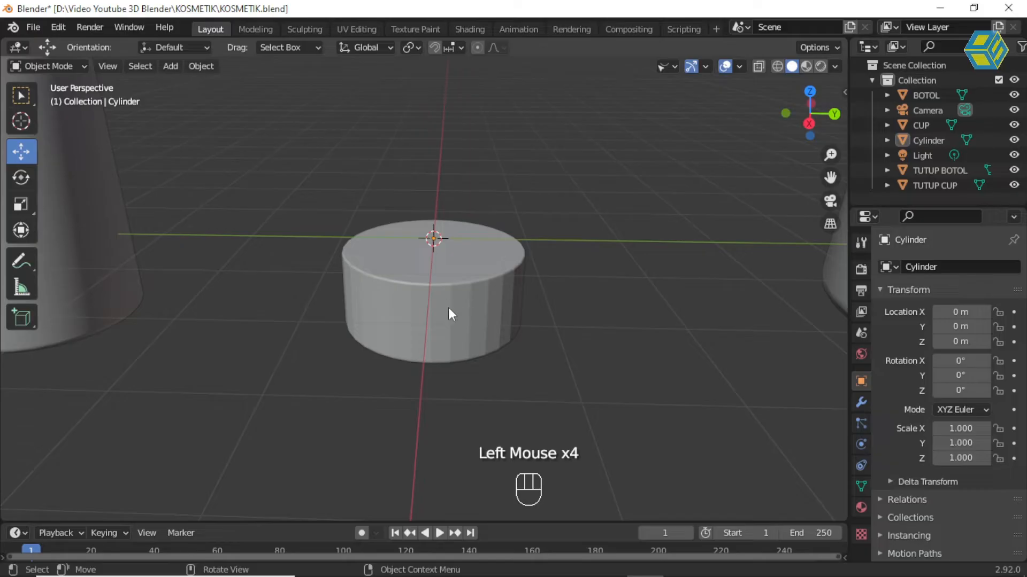
pyautogui.click(357, 256)
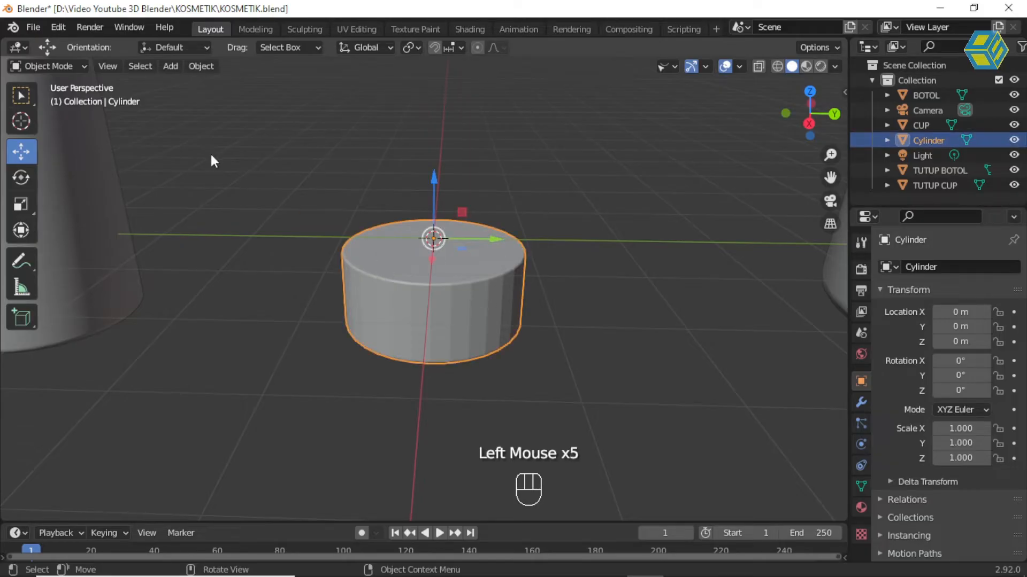
# In face selection, duplicate the cylinder's ring of side faces in place and separate the copy into its own object.
pyautogui.moveTo(67, 65); pyautogui.dragTo(54, 98)
pyautogui.click(129, 66)
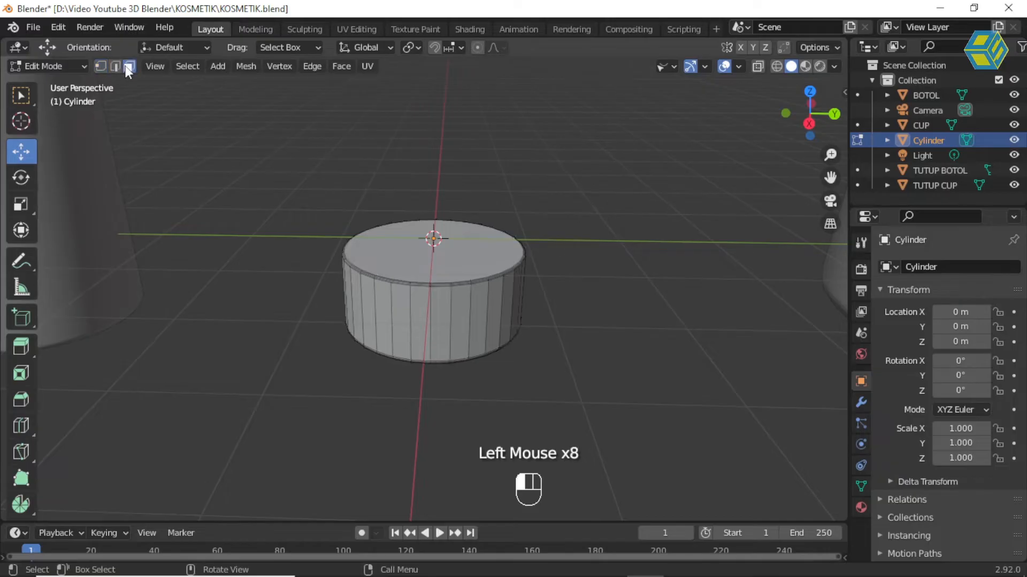
pyautogui.click(438, 309)
pyautogui.keyDown('alt'); pyautogui.click(462, 301); pyautogui.keyUp('alt')
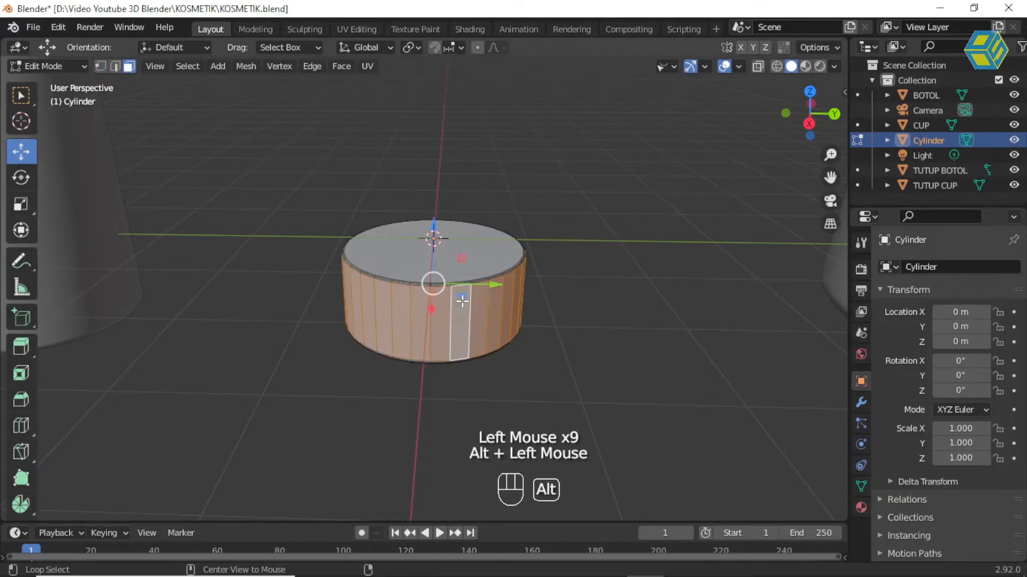
pyautogui.hotkey('shift', 'd')
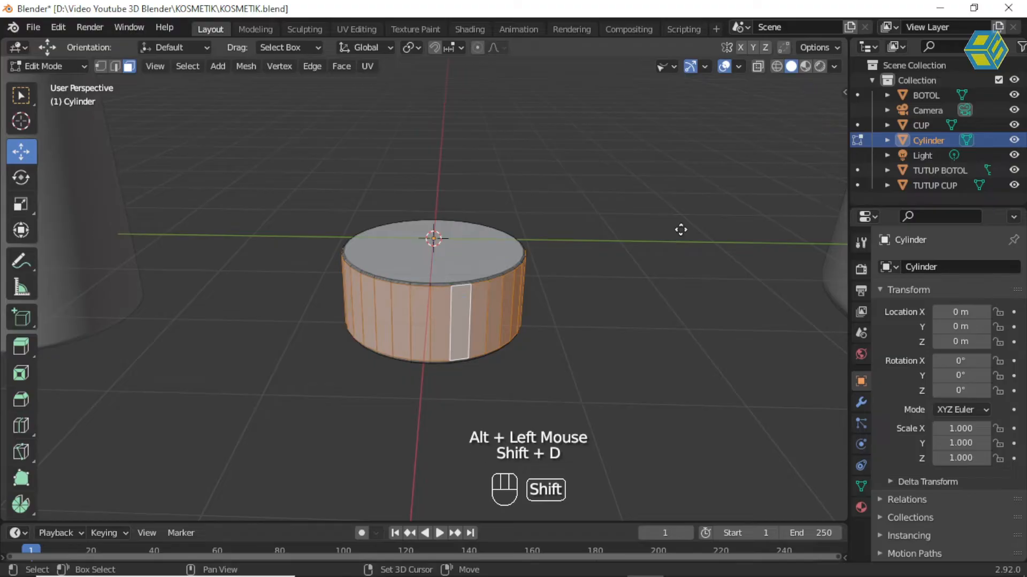
pyautogui.press('Return')
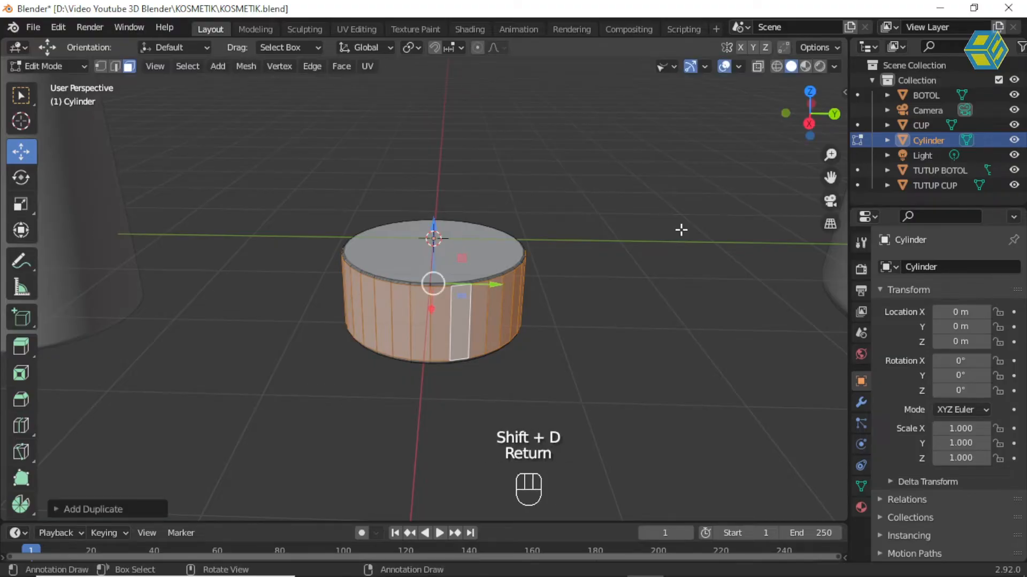
pyautogui.press('p')
pyautogui.click(681, 230)
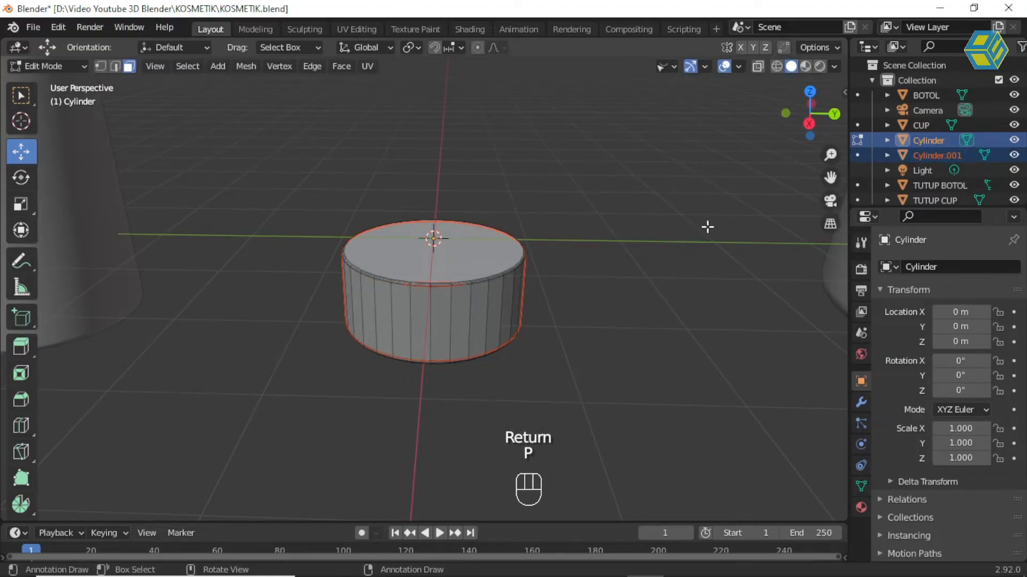
# Hide the original cylinder to check the separated side band on its own.
pyautogui.click(920, 155)
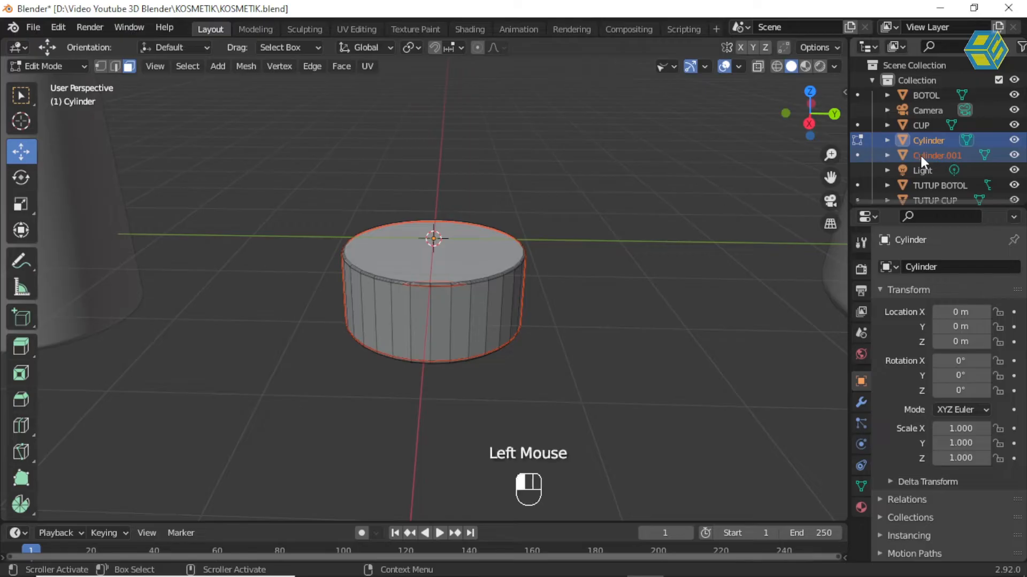
pyautogui.click(1013, 141)
pyautogui.click(1013, 141)
pyautogui.click(1012, 140)
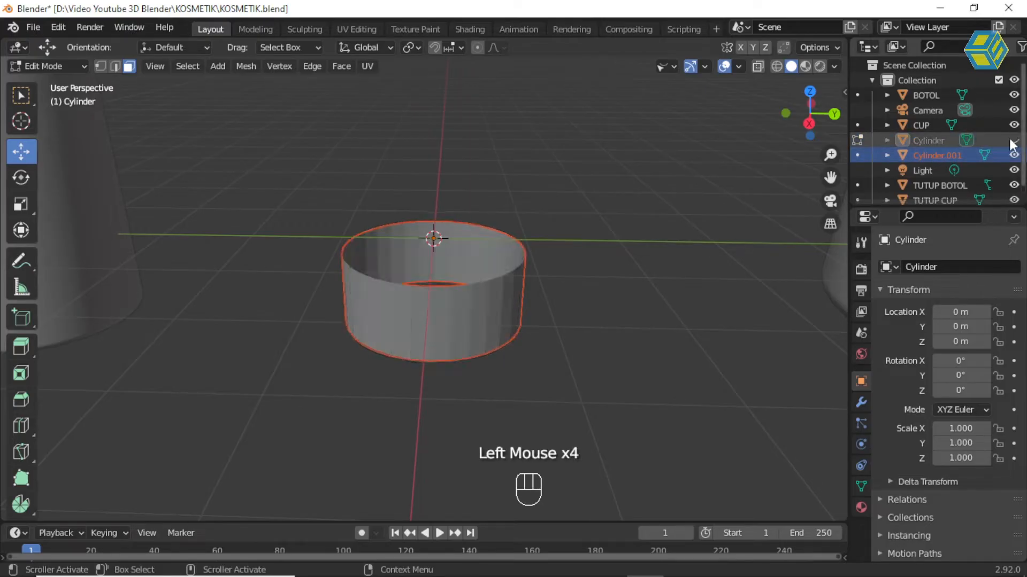
# Rename the hidden original cylinder GEL TUTUP.
pyautogui.click(933, 141)
pyautogui.click(930, 154)
pyautogui.click(927, 138)
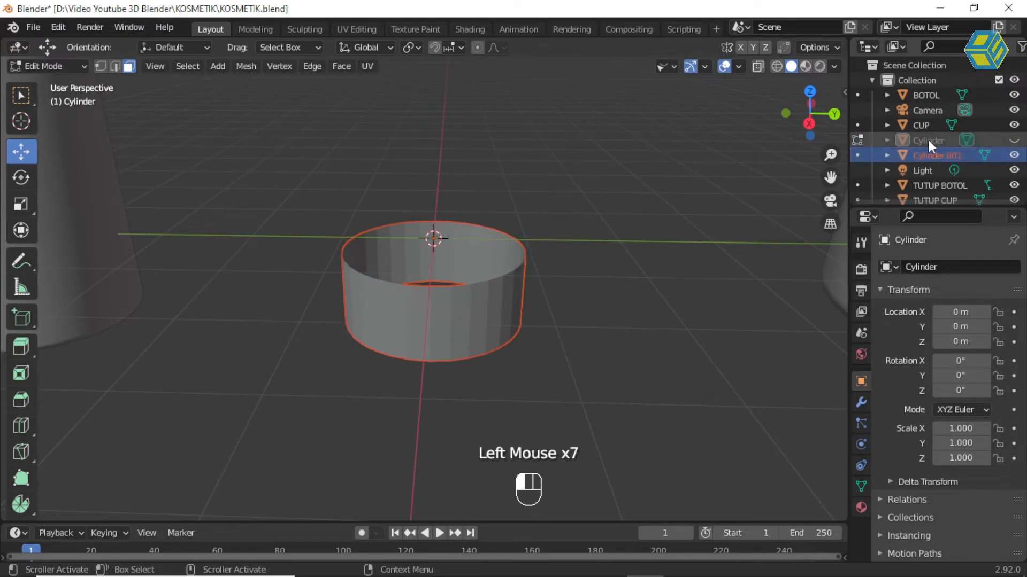
pyautogui.doubleClick(926, 139)
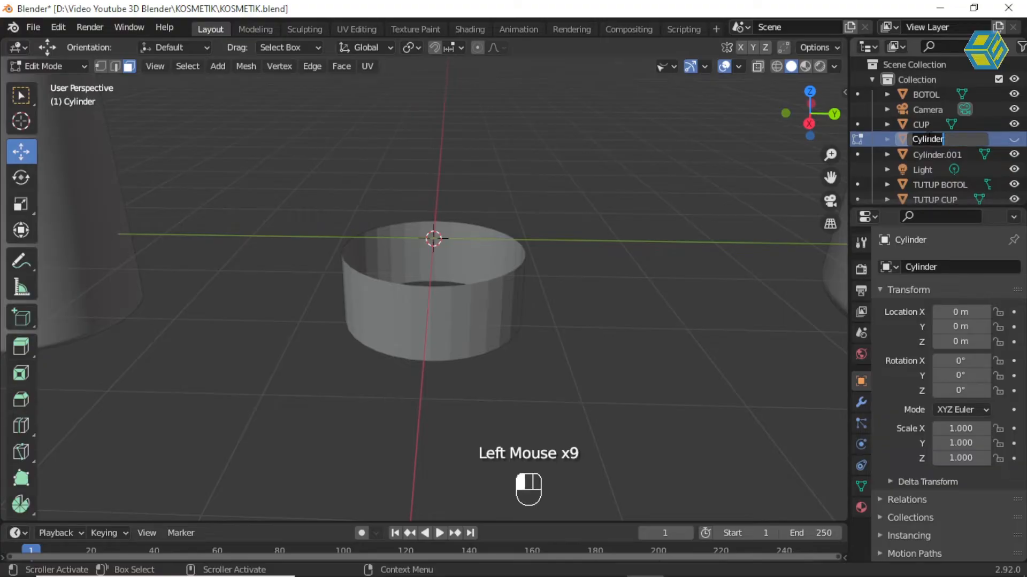
pyautogui.write('gl')
pyautogui.press('BackSpace')
pyautogui.write('EL t')
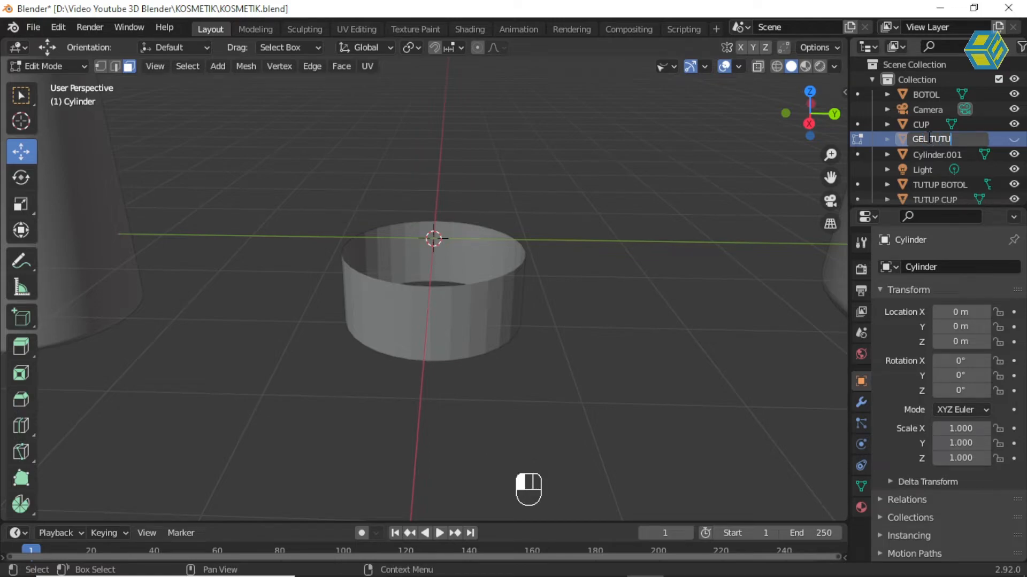
pyautogui.press('Return')
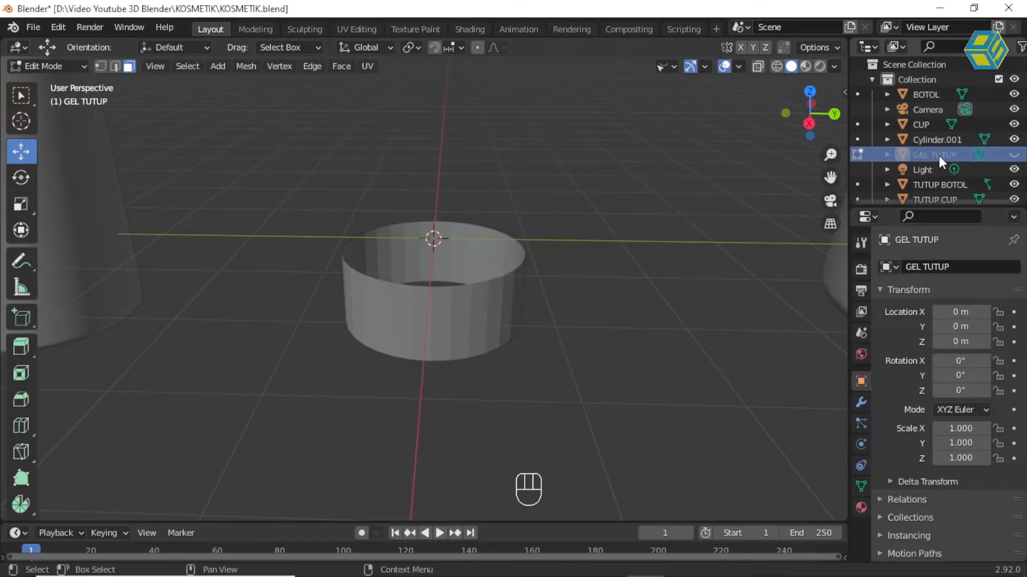
# Rename the hidden original cylinder BODY GEL and make it visible again.
pyautogui.click(1013, 154)
pyautogui.click(1014, 156)
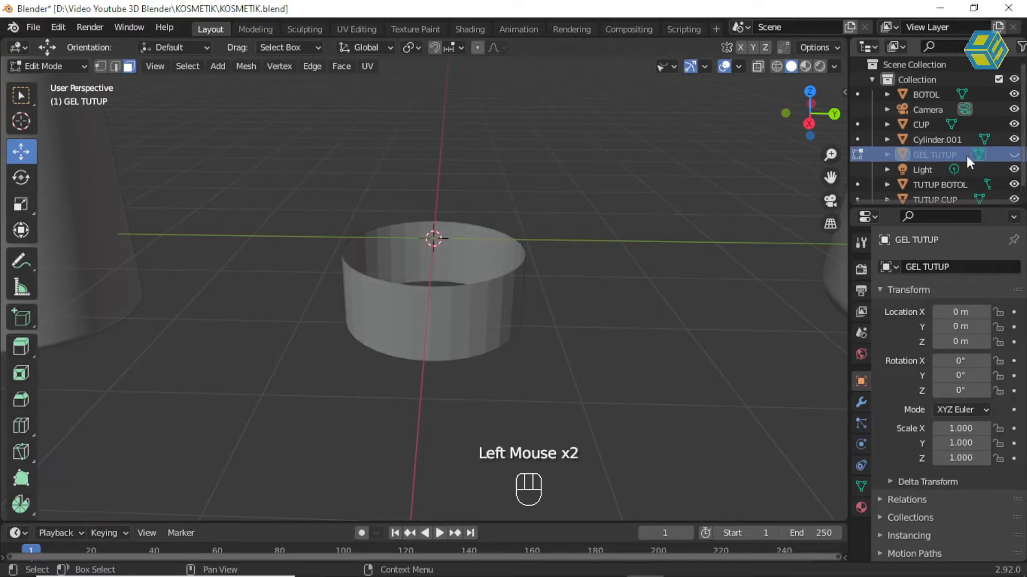
pyautogui.doubleClick(935, 154)
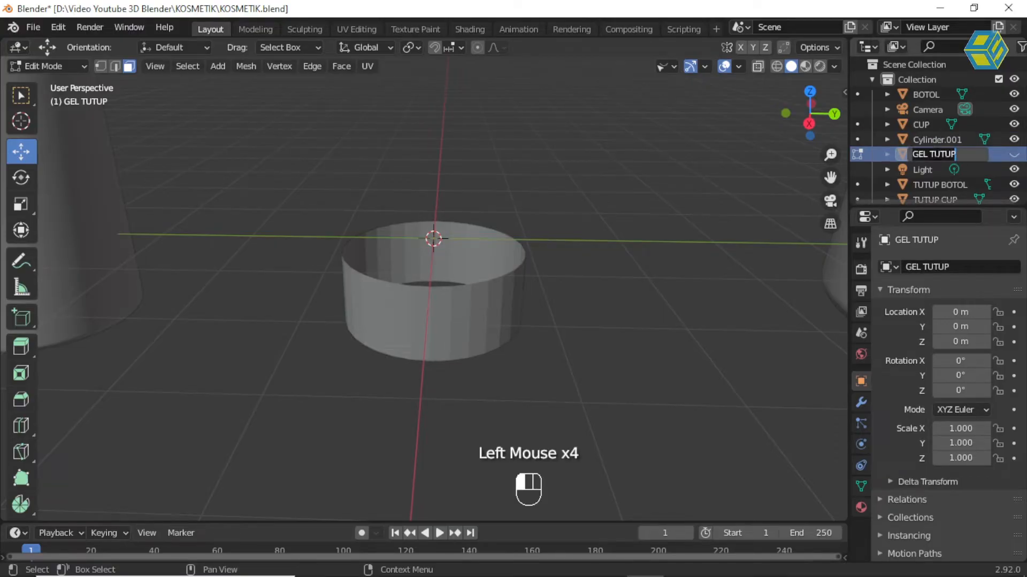
pyautogui.write('BOD')
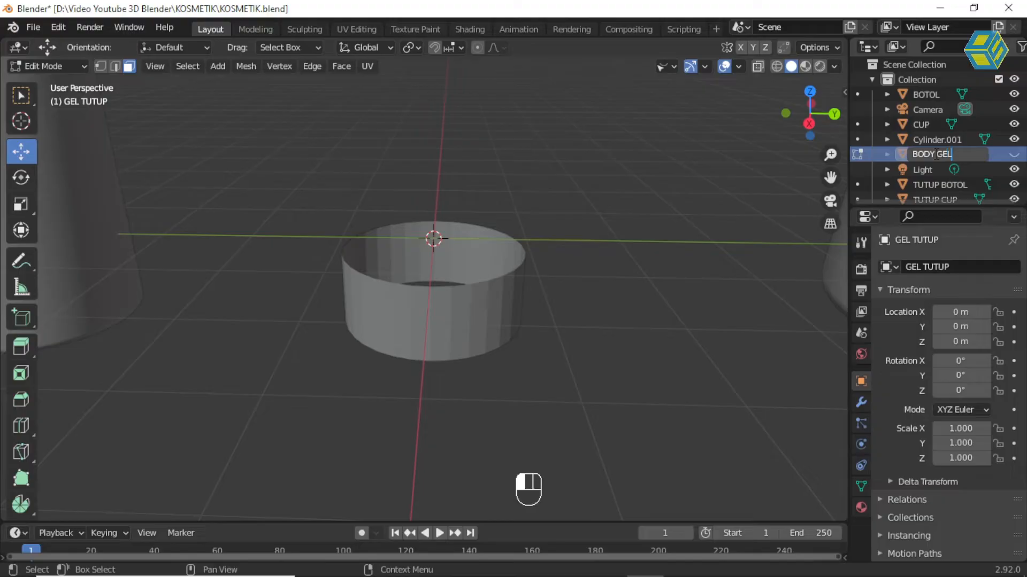
pyautogui.write('Y GEL')
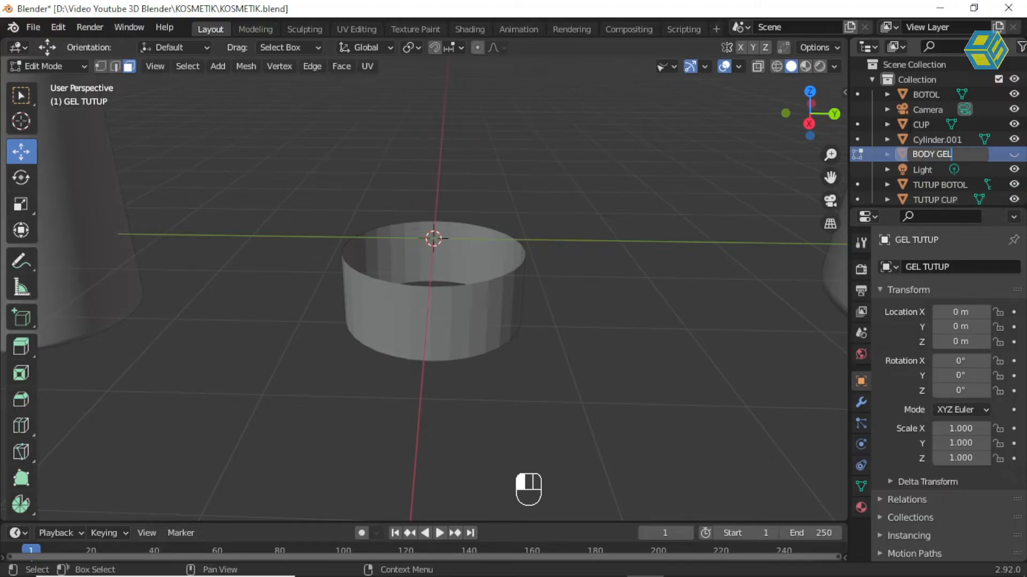
pyautogui.press('Return')
pyautogui.scroll(1, 983, 140)
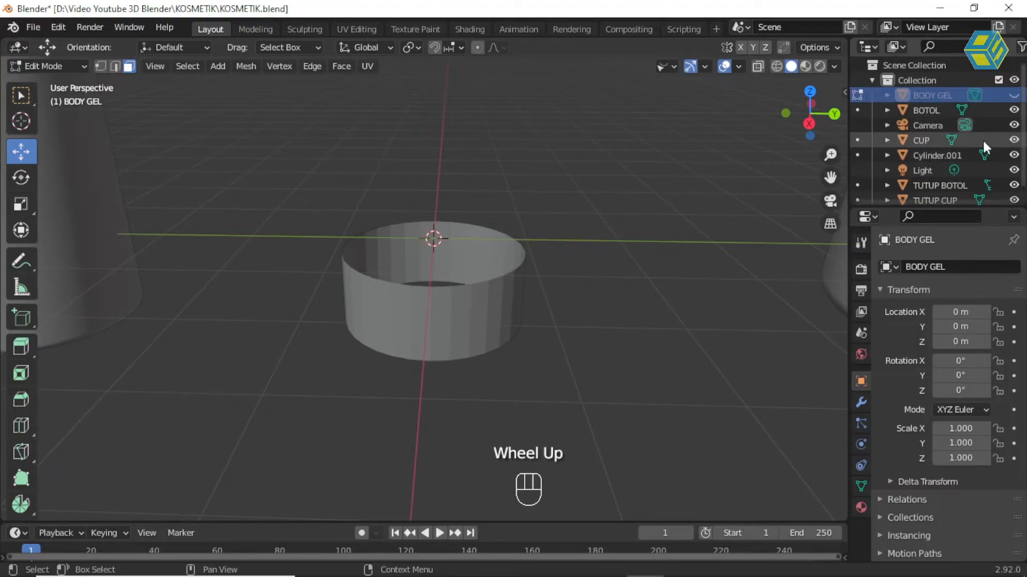
pyautogui.scroll(-5, 979, 148)
pyautogui.scroll(2, 983, 150)
pyautogui.scroll(2, 982, 150)
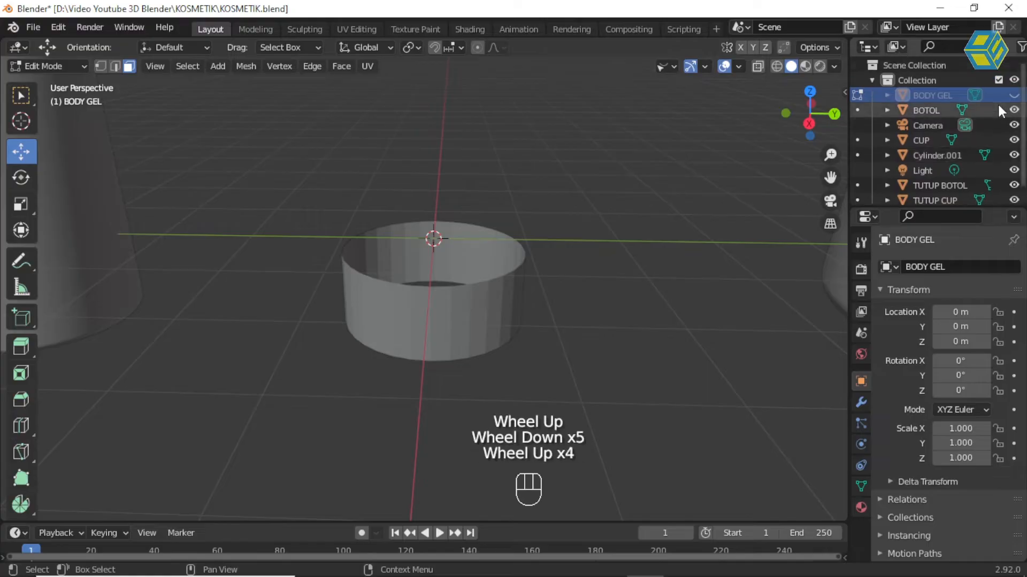
pyautogui.click(1014, 95)
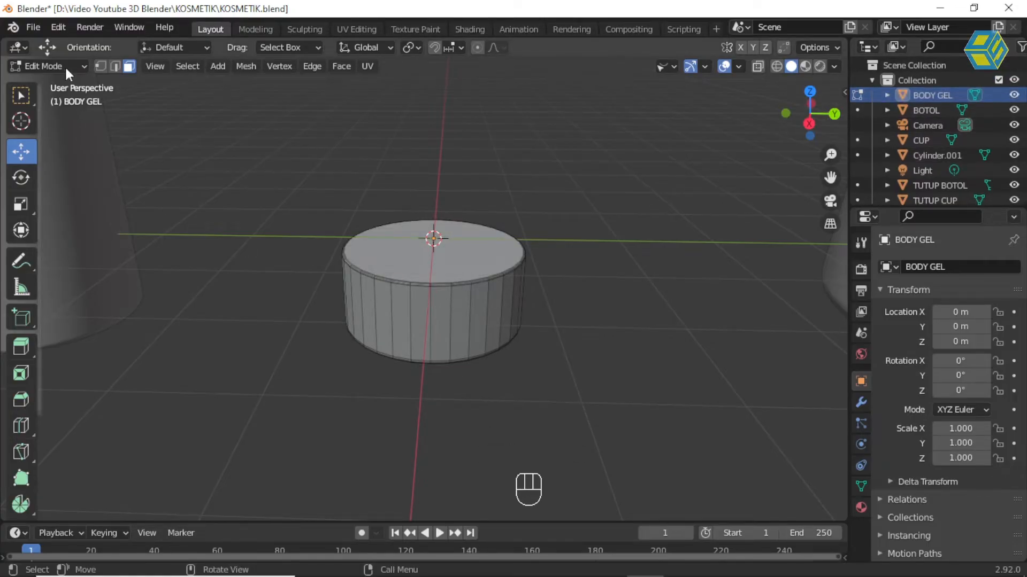
# Return to object mode and move the separated side band straight up along Z to about 0.859 m above the lid.
pyautogui.click(48, 65)
pyautogui.click(53, 80)
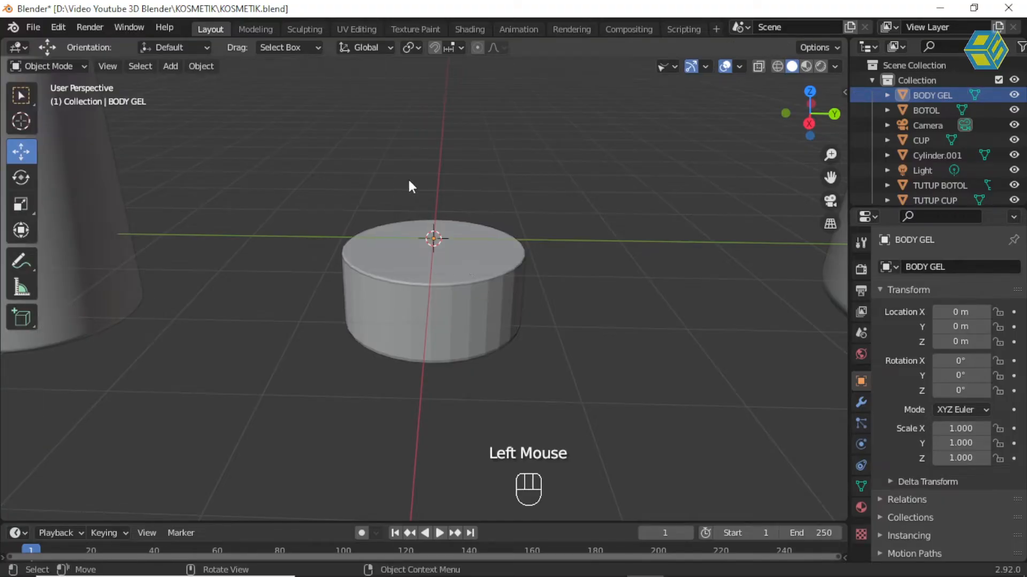
pyautogui.click(464, 312)
pyautogui.click(464, 312)
pyautogui.moveTo(426, 178); pyautogui.dragTo(437, 101)
pyautogui.moveTo(538, 239); pyautogui.dragTo(460, 213, button='middle')
pyautogui.scroll(-2, 550, 199)
pyautogui.scroll(3, 491, 231)
pyautogui.scroll(-2, 500, 226)
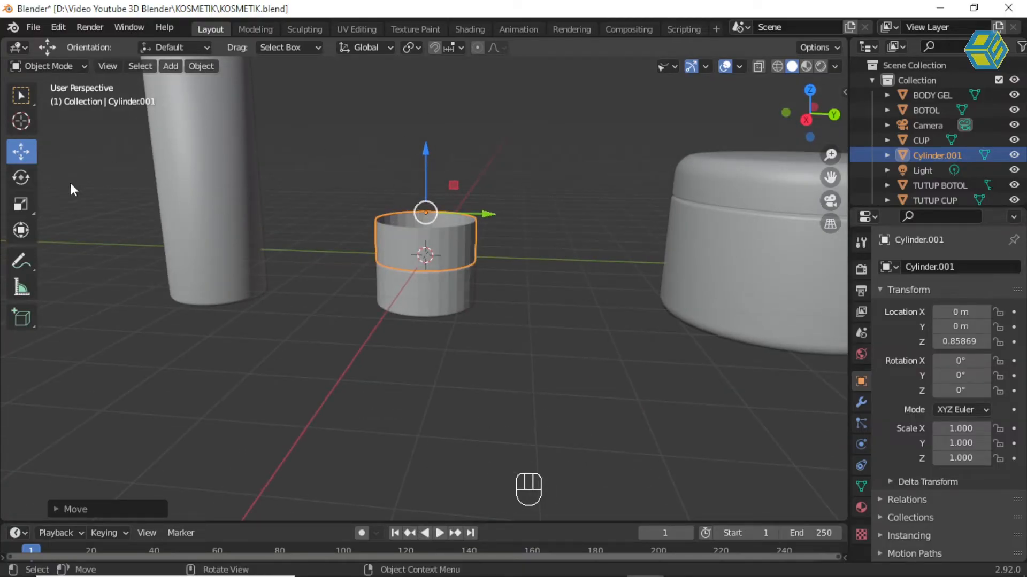
# In vertex selection, select the side band's upper edge loop and raise it along Z to form a tube taller than the bottle.
pyautogui.click(55, 68)
pyautogui.click(58, 99)
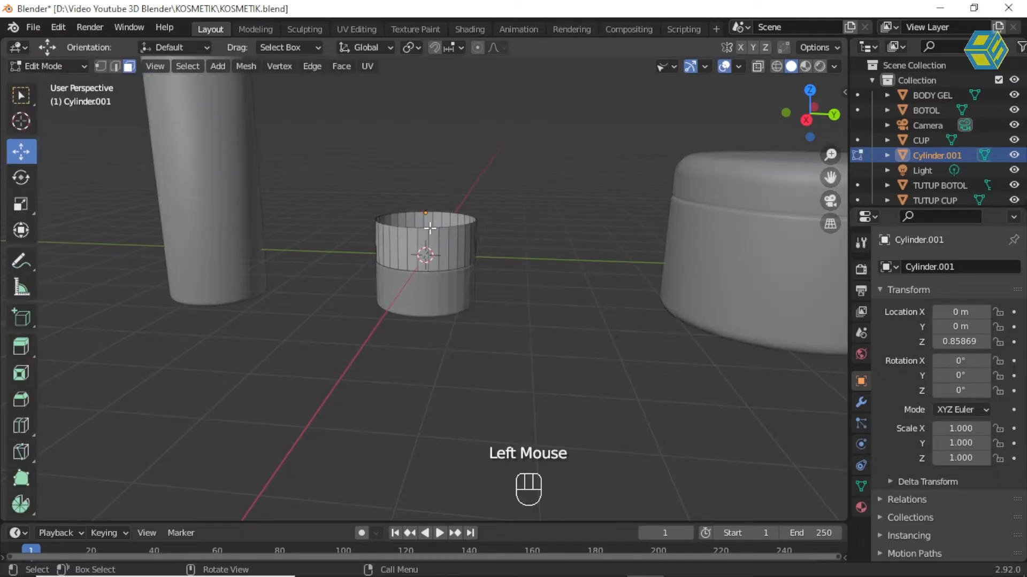
pyautogui.keyDown('shift'); pyautogui.moveTo(511, 233); pyautogui.dragTo(484, 303, button='middle'); pyautogui.keyUp('shift')
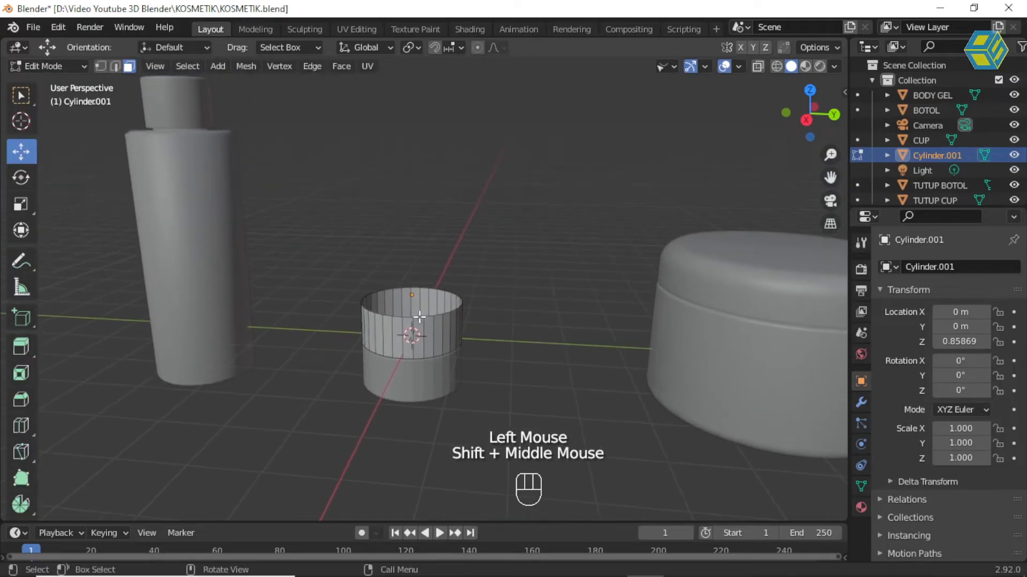
pyautogui.scroll(2, 416, 319)
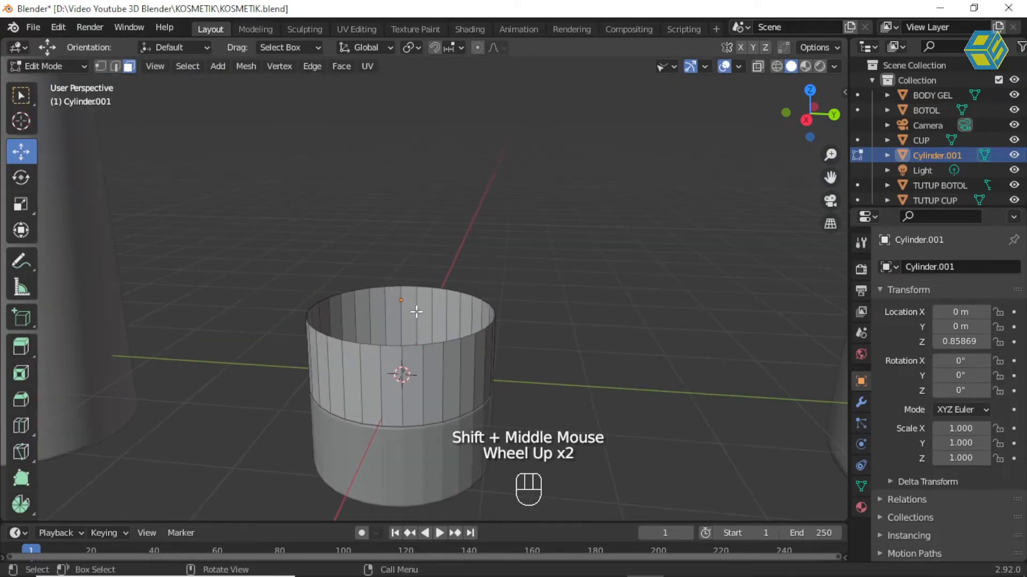
pyautogui.keyDown('alt'); pyautogui.click(422, 343); pyautogui.keyUp('alt')
pyautogui.keyDown('alt'); pyautogui.click(408, 346); pyautogui.keyUp('alt')
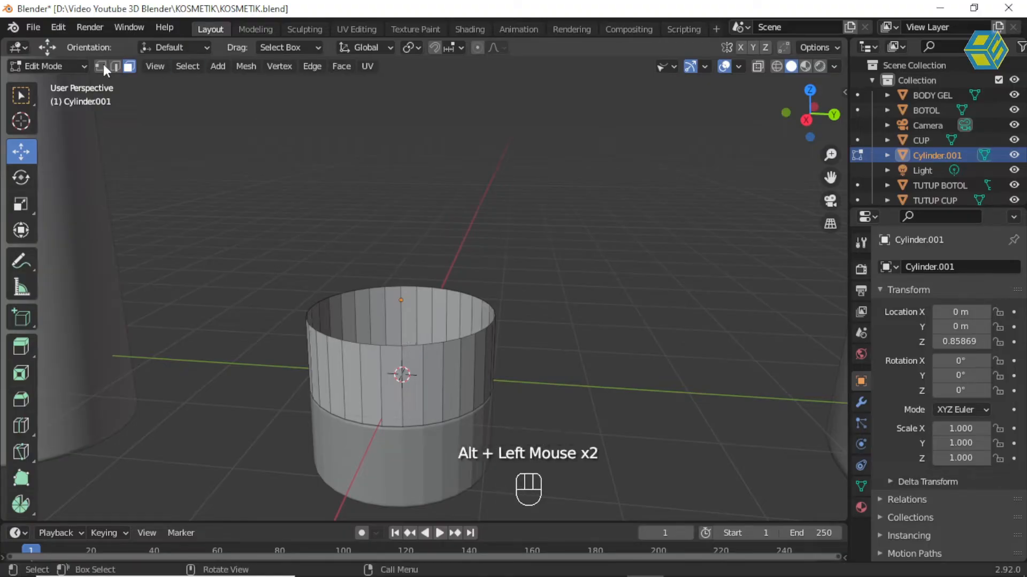
pyautogui.click(100, 66)
pyautogui.keyDown('alt'); pyautogui.click(390, 344); pyautogui.keyUp('alt')
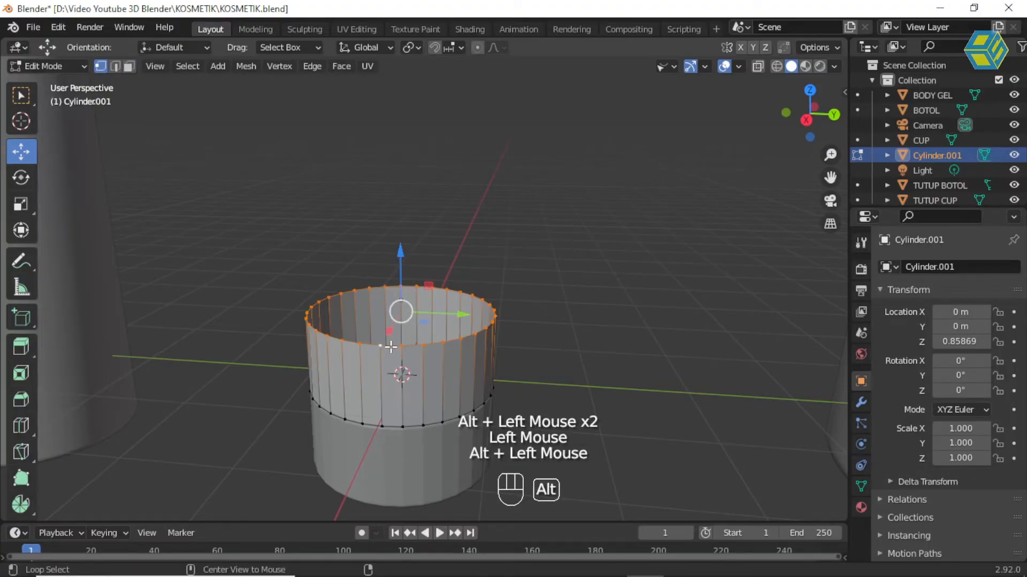
pyautogui.press('KP_1')
pyautogui.press('KP_3')
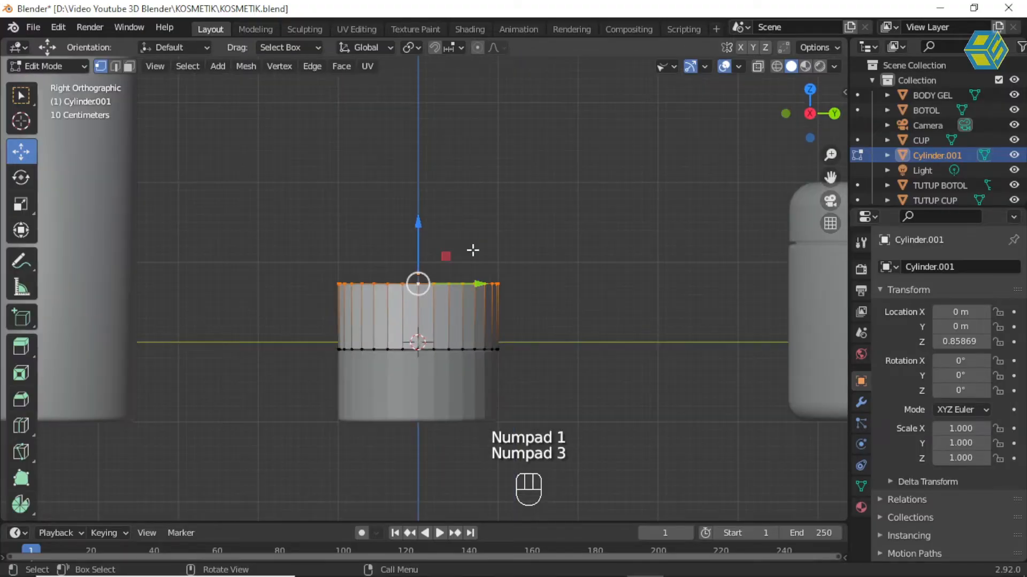
pyautogui.scroll(-3, 470, 249)
pyautogui.click(421, 216)
pyautogui.moveTo(421, 216); pyautogui.dragTo(400, 470)
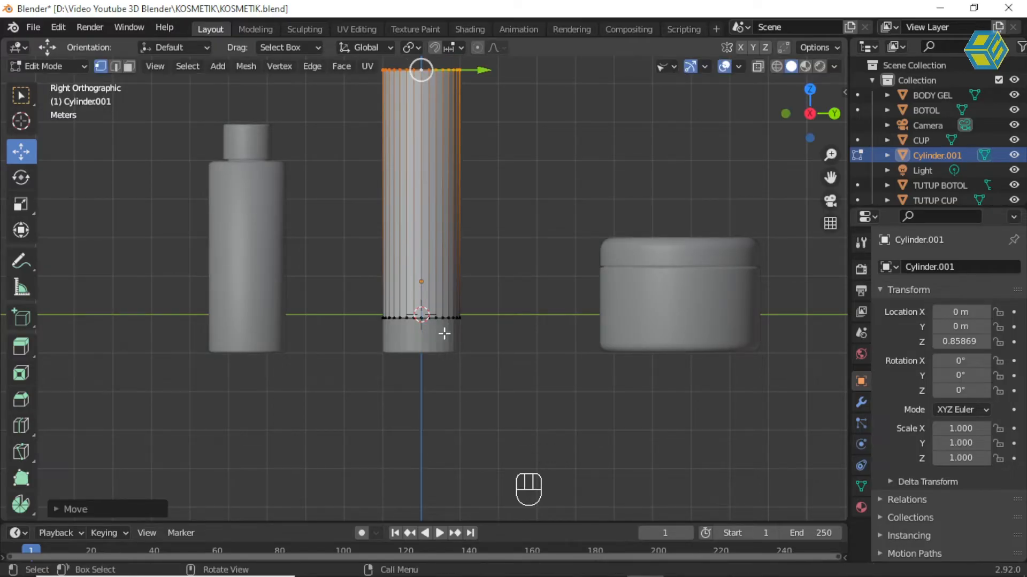
# Scale the tube's upper edge loop along the X axis to pinch the end into a narrow, nearly flat oval.
pyautogui.moveTo(445, 334); pyautogui.dragTo(461, 417, button='middle')
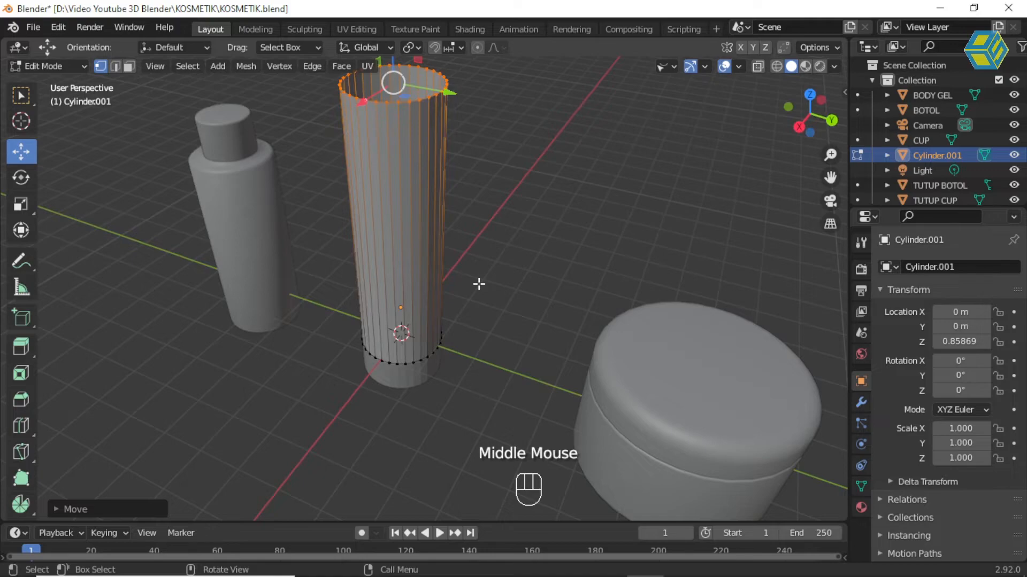
pyautogui.scroll(-2, 474, 287)
pyautogui.keyDown('shift'); pyautogui.moveTo(475, 286); pyautogui.dragTo(452, 305, button='middle'); pyautogui.keyUp('shift')
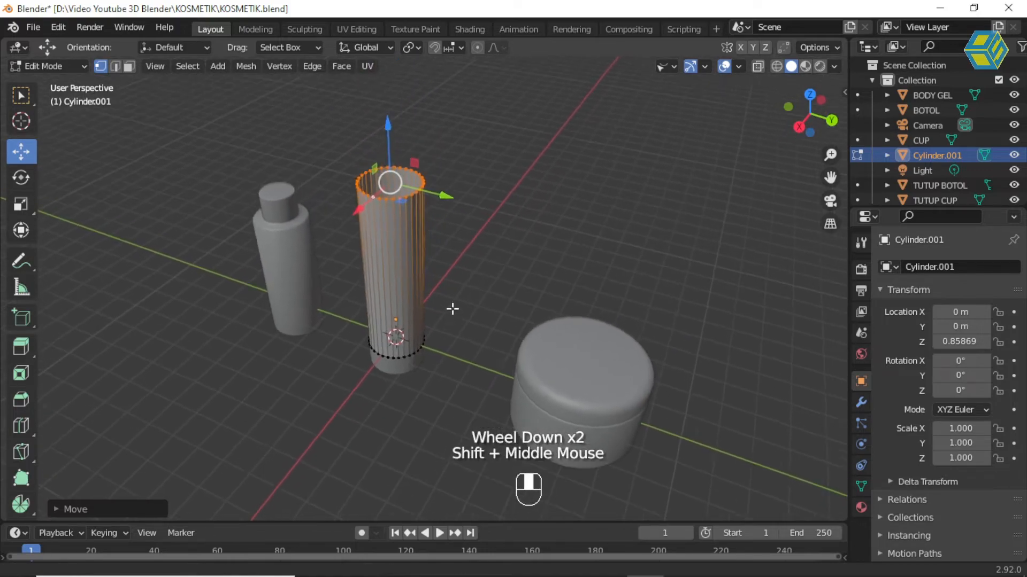
pyautogui.scroll(2, 442, 272)
pyautogui.keyDown('shift'); pyautogui.moveTo(462, 266); pyautogui.dragTo(468, 321, button='middle'); pyautogui.keyUp('shift')
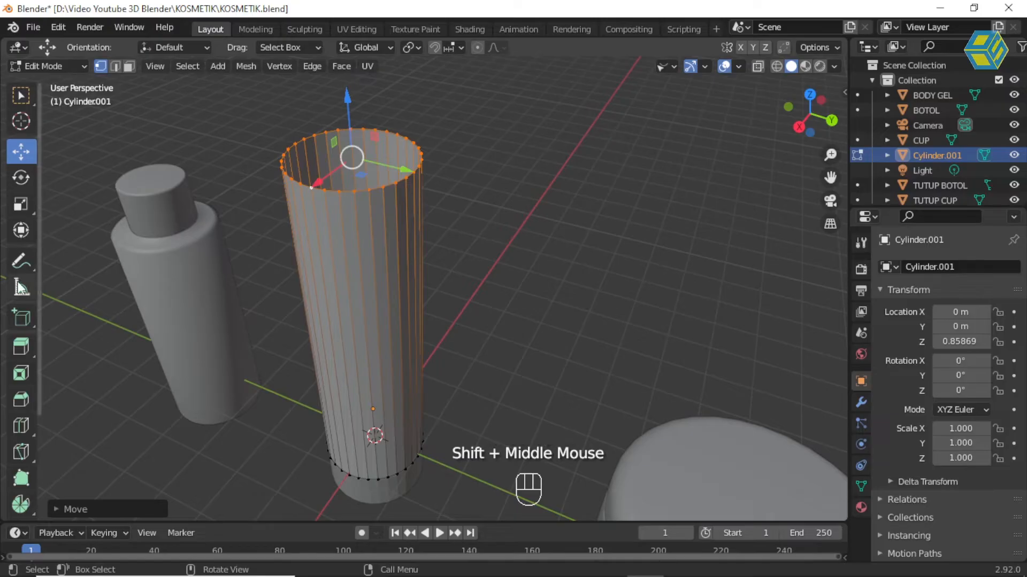
pyautogui.click(19, 211)
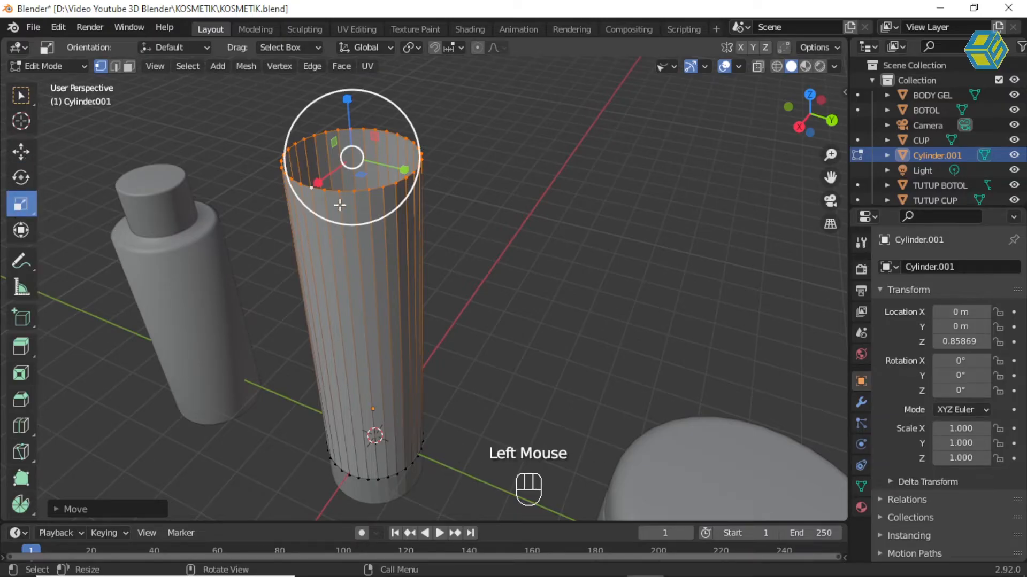
pyautogui.moveTo(339, 203); pyautogui.dragTo(345, 158)
# Fill the pinched upper opening of the tube with a face.
pyautogui.scroll(3, 391, 156)
pyautogui.keyDown('shift'); pyautogui.moveTo(406, 151); pyautogui.dragTo(416, 178, button='middle'); pyautogui.keyUp('shift')
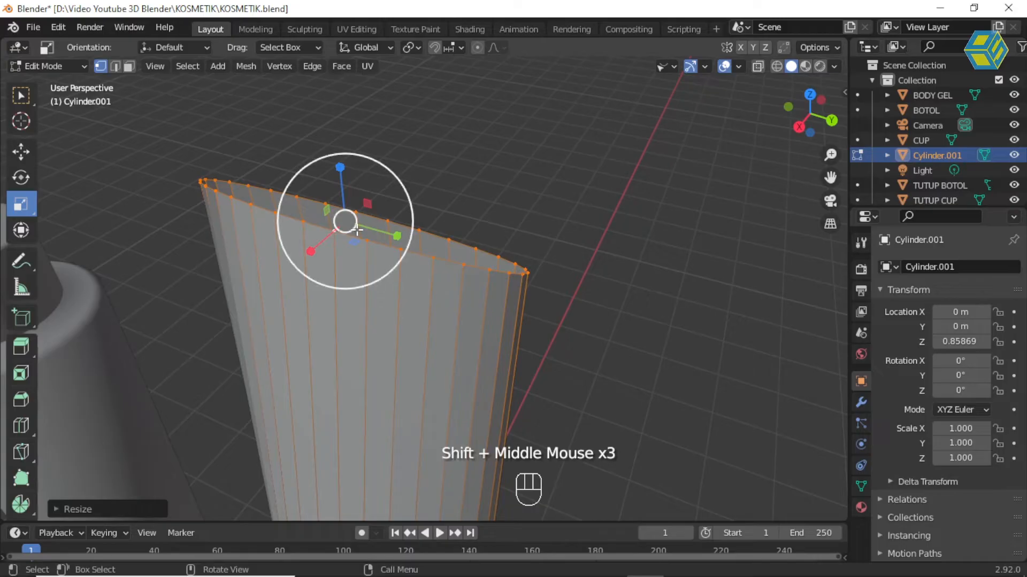
pyautogui.press('f')
# Select the tube's lower edge loop where it meets the lid and close the opening with a face.
pyautogui.moveTo(392, 257); pyautogui.dragTo(408, 226, button='middle')
pyautogui.scroll(-4, 408, 227)
pyautogui.moveTo(434, 300); pyautogui.dragTo(453, 234, button='middle')
pyautogui.scroll(3, 406, 251)
pyautogui.scroll(3, 419, 289)
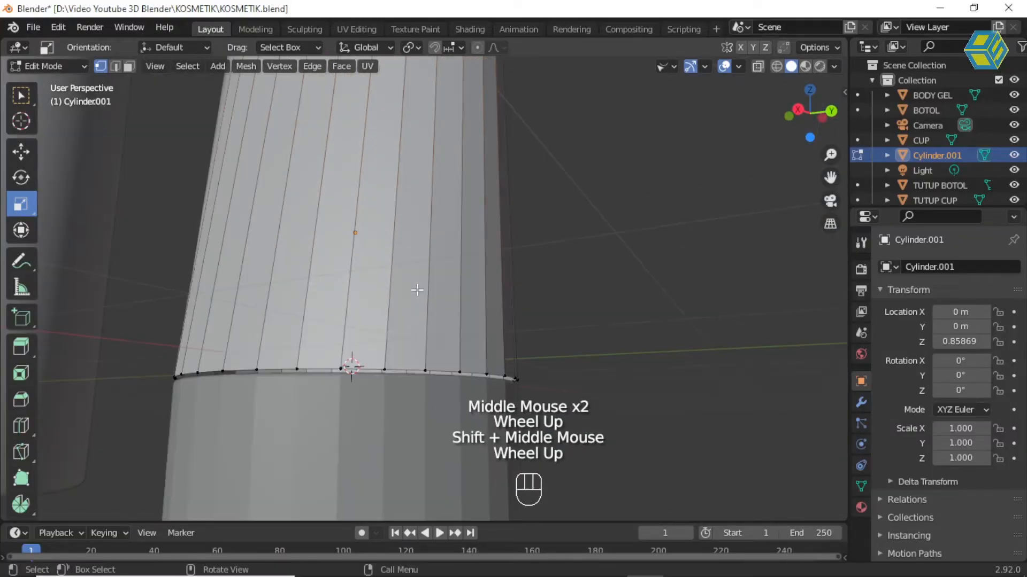
pyautogui.keyDown('shift'); pyautogui.moveTo(424, 353); pyautogui.dragTo(429, 319, button='middle'); pyautogui.keyUp('shift')
pyautogui.scroll(1, 431, 321)
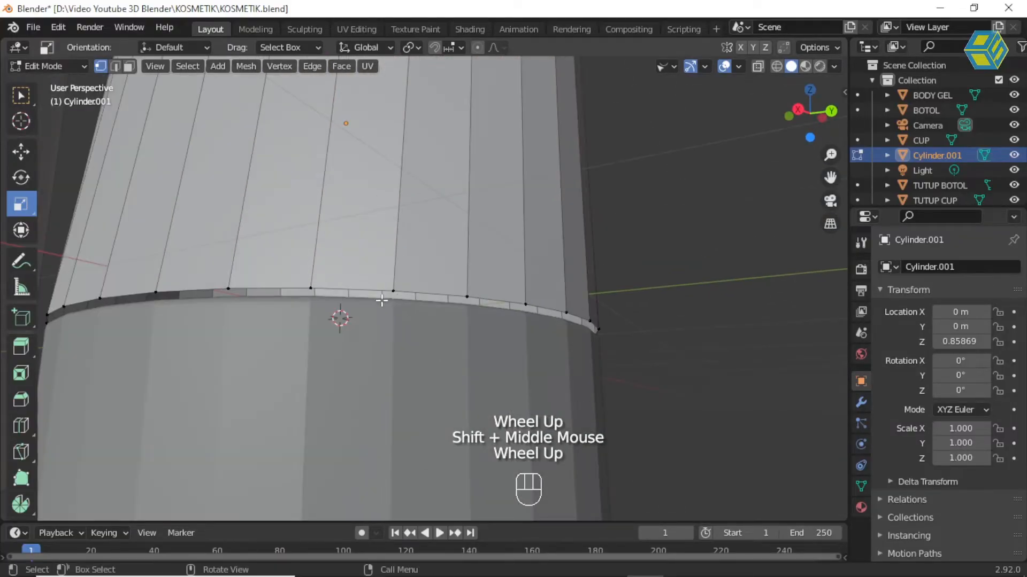
pyautogui.click(310, 290)
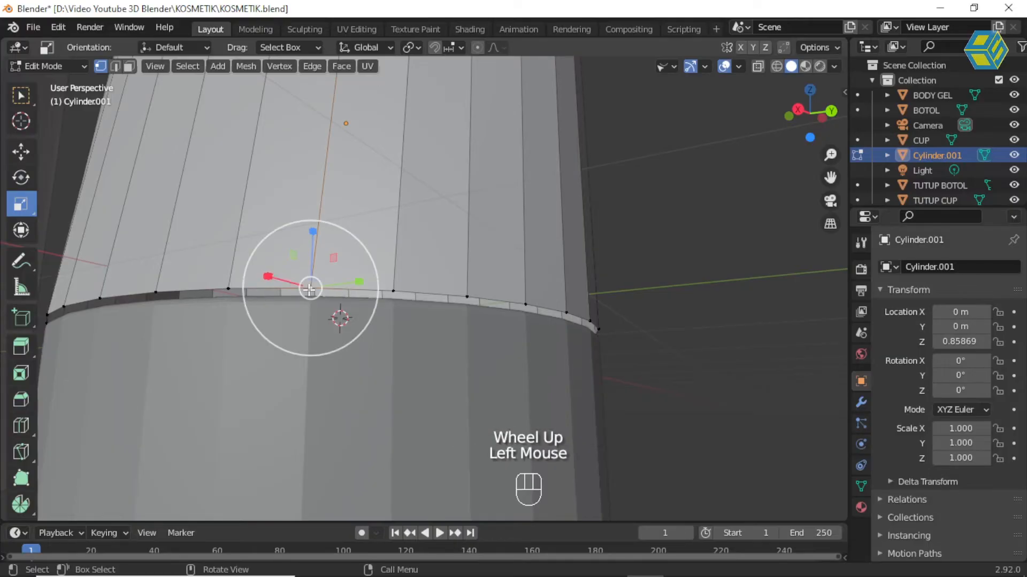
pyautogui.click(696, 293)
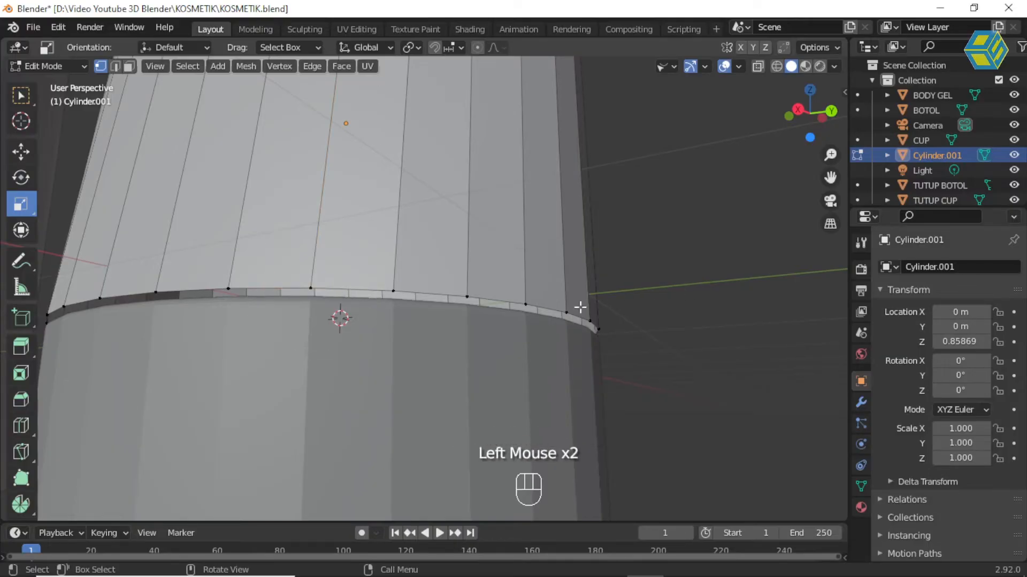
pyautogui.keyDown('alt'); pyautogui.click(331, 288); pyautogui.keyUp('alt')
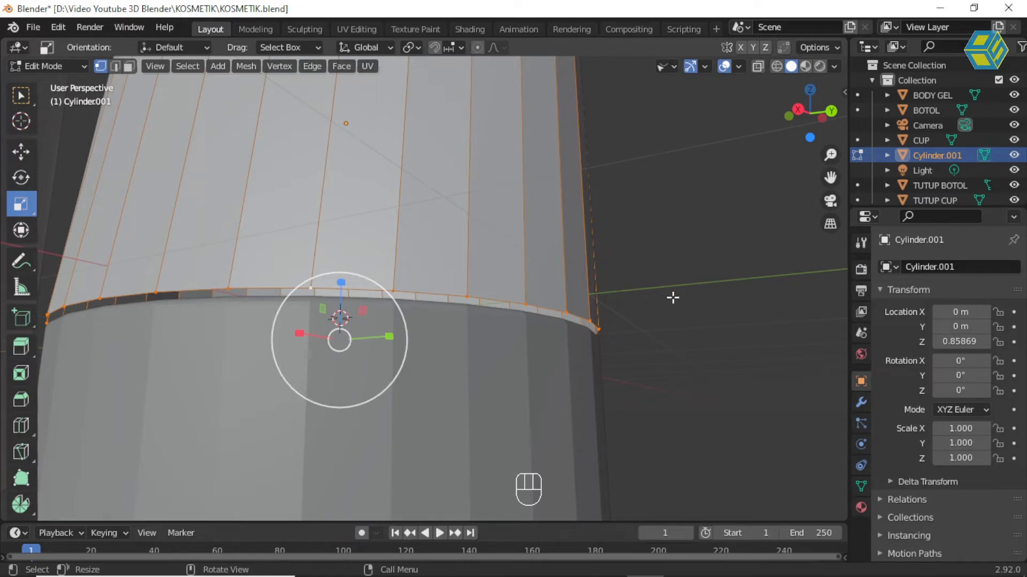
pyautogui.press('f')
# Bevel the tube's lower rim by about 0.02 m with 5 segments and return to object mode.
pyautogui.moveTo(363, 308); pyautogui.dragTo(381, 371, button='middle')
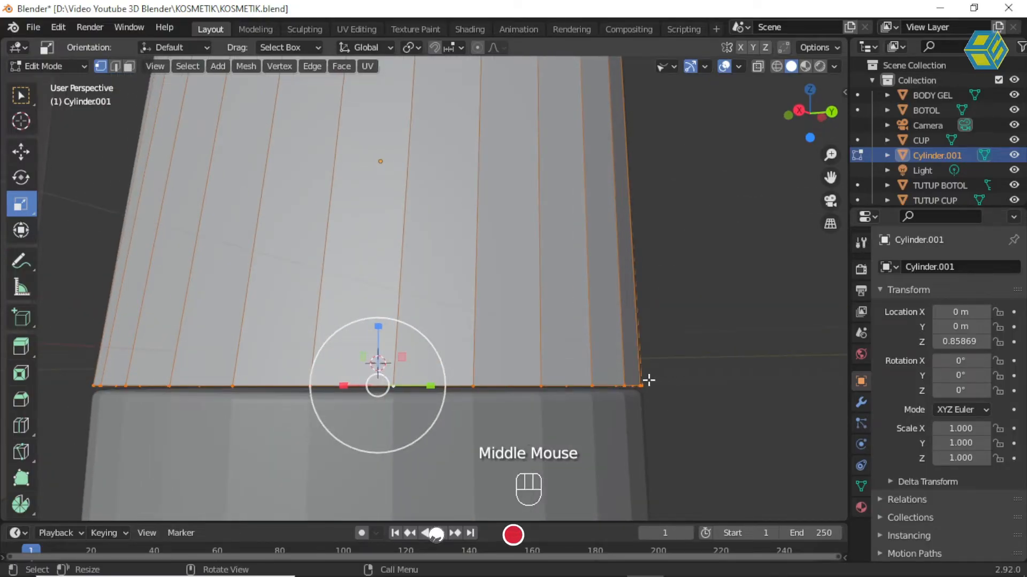
pyautogui.moveTo(649, 380); pyautogui.dragTo(644, 378, button='middle')
pyautogui.scroll(-2, 586, 344)
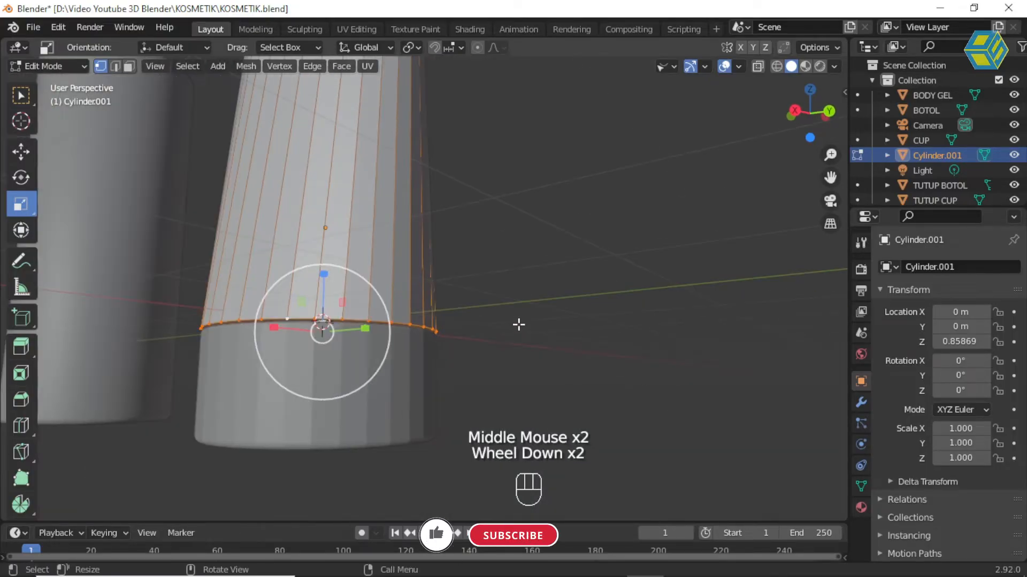
pyautogui.hotkey('ctrl', 'b')
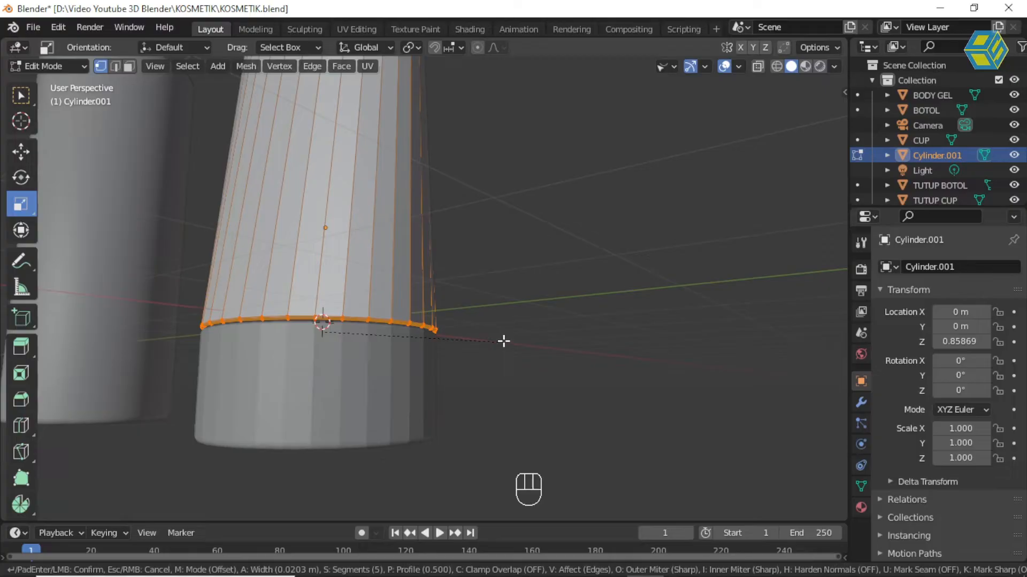
pyautogui.click(506, 331)
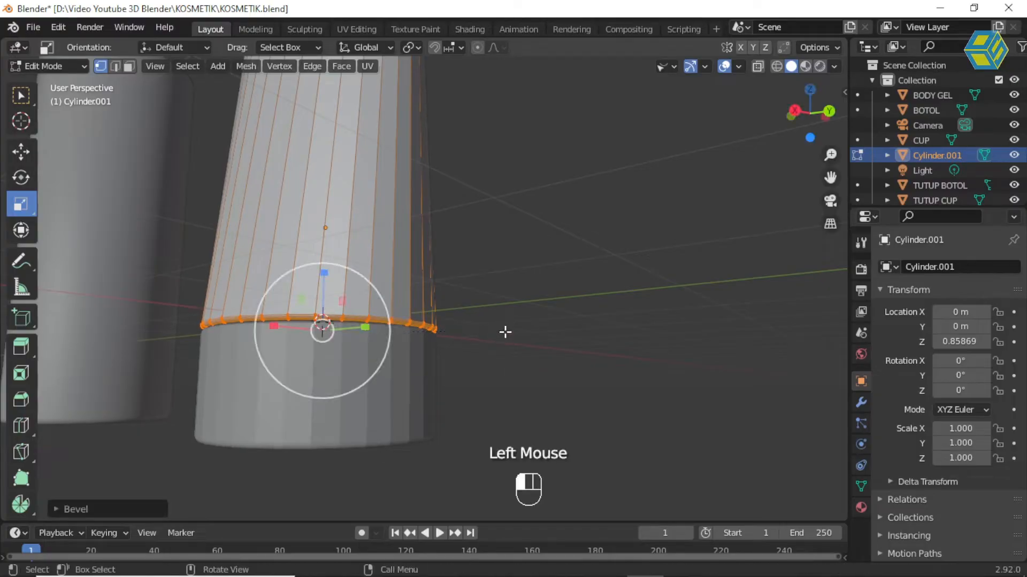
pyautogui.click(47, 66)
pyautogui.click(49, 83)
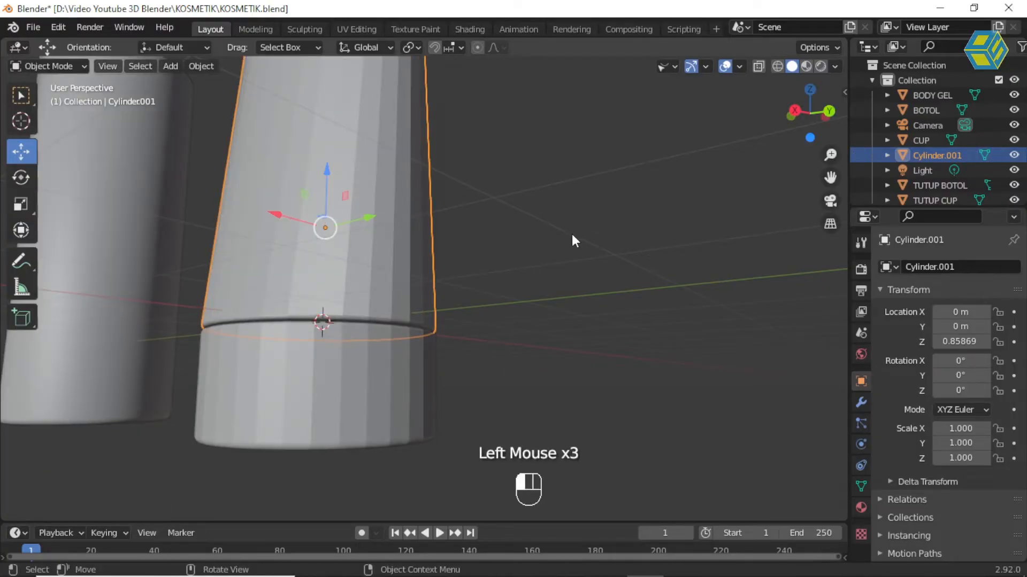
# Deselect the tube and examine its tapered profile and the seam at the lid from several angles.
pyautogui.click(535, 256)
pyautogui.moveTo(493, 274); pyautogui.dragTo(507, 291, button='middle')
pyautogui.moveTo(507, 291)
pyautogui.mouseDown(button='middle')
pyautogui.moveTo(520, 310)
pyautogui.moveTo(563, 261)
pyautogui.moveTo(490, 284)
pyautogui.mouseUp(button='middle')
pyautogui.scroll(-2, 518, 300)
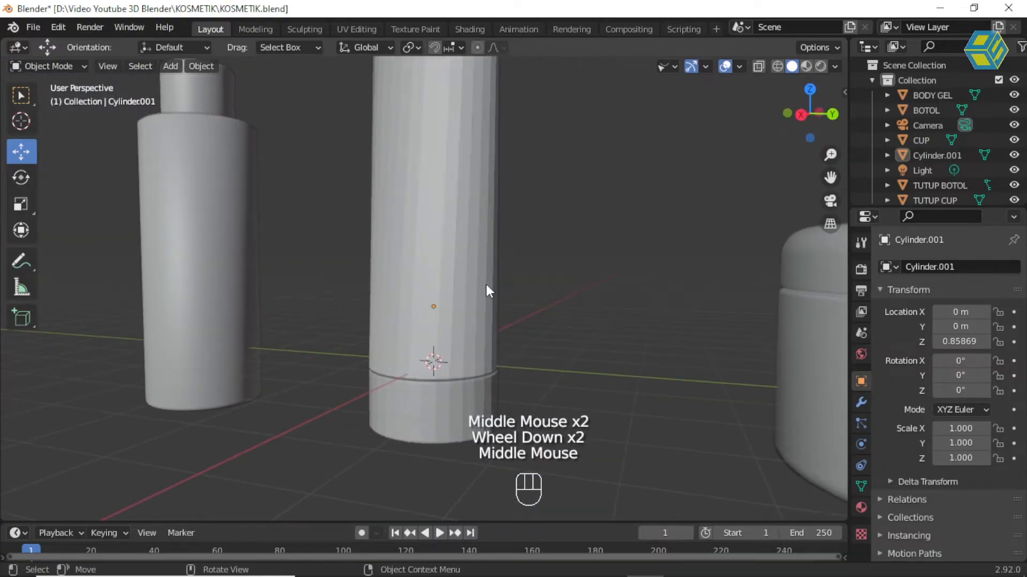
pyautogui.scroll(-2, 551, 273)
pyautogui.moveTo(489, 214); pyautogui.dragTo(403, 209, button='middle')
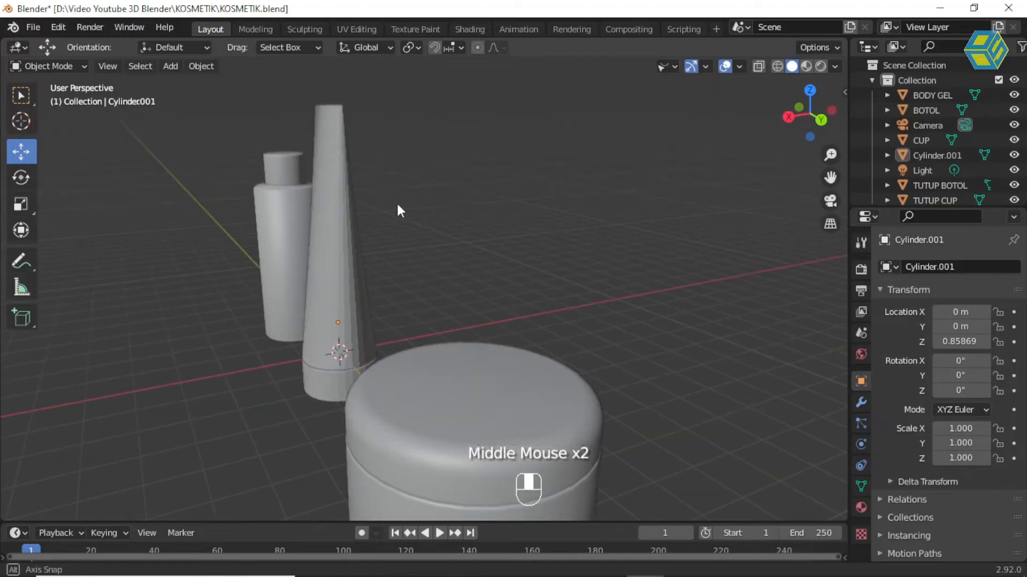
pyautogui.scroll(2, 328, 177)
pyautogui.keyDown('shift'); pyautogui.moveTo(325, 176); pyautogui.dragTo(428, 284, button='middle'); pyautogui.keyUp('shift')
pyautogui.scroll(-1, 417, 279)
# Add one horizontal loop cut around the gel tube and move it up along Z to near the pinched end.
pyautogui.click(391, 275)
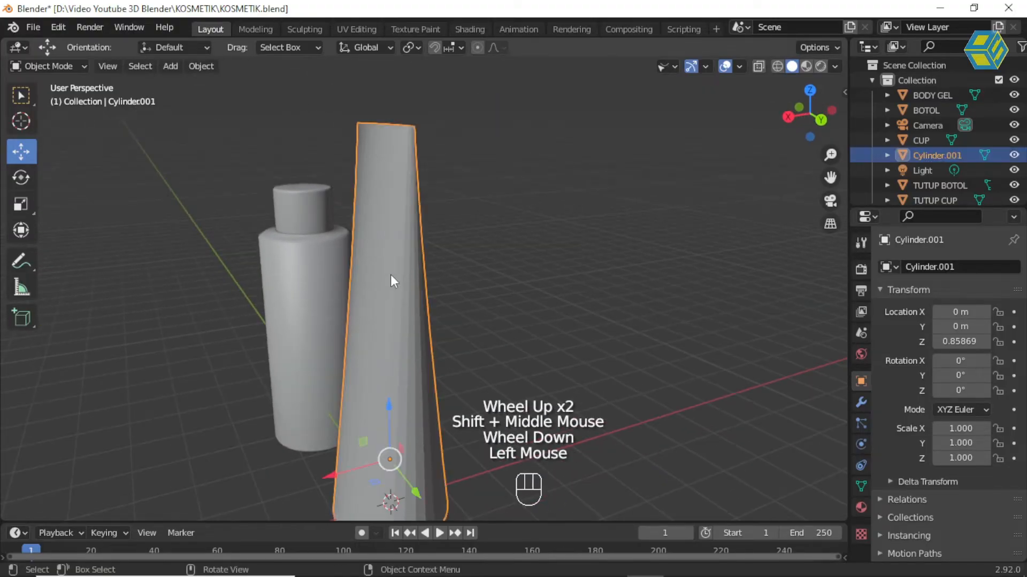
pyautogui.click(54, 65)
pyautogui.click(53, 101)
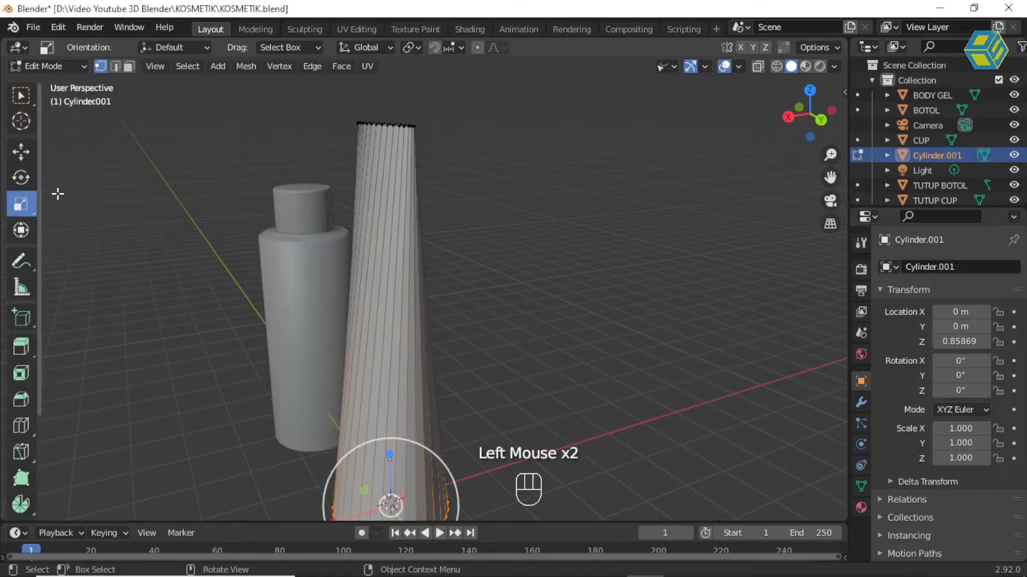
pyautogui.click(20, 426)
pyautogui.click(377, 345)
pyautogui.click(378, 345)
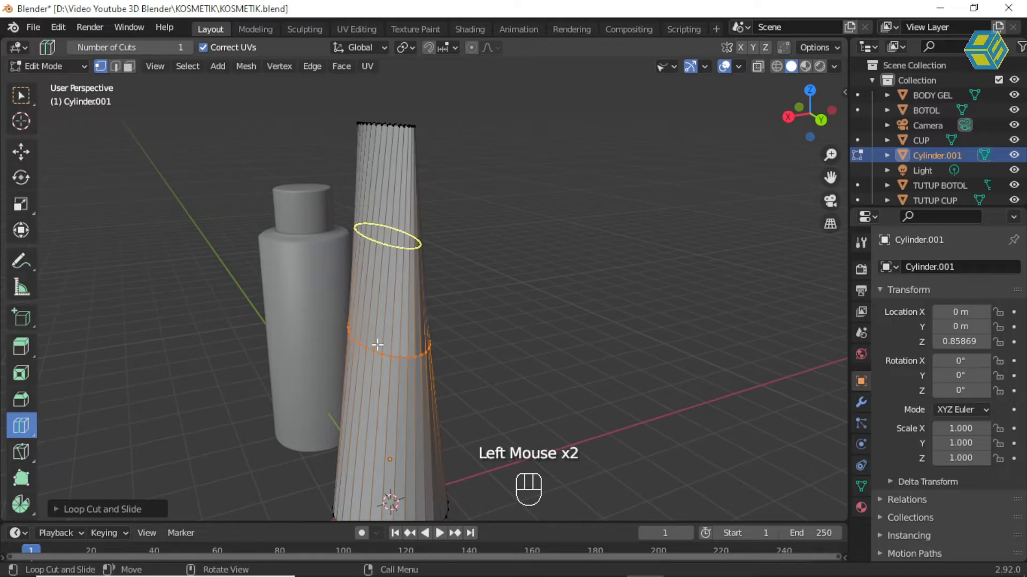
pyautogui.click(20, 152)
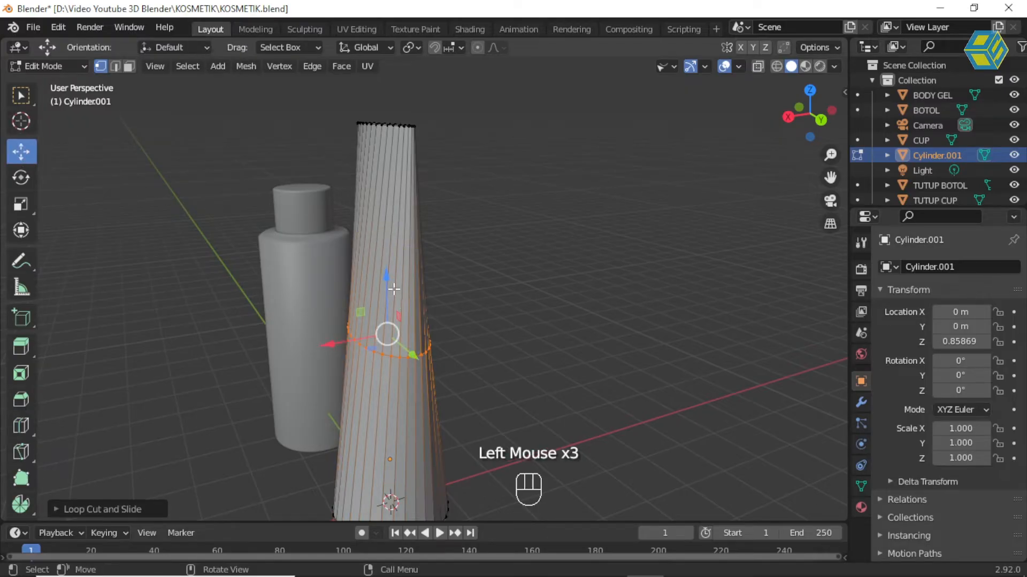
pyautogui.moveTo(389, 263); pyautogui.dragTo(387, 134)
# Scale the new edge loop inward along the X axis to slim the tube near its upper end, and check it in right orthographic view.
pyautogui.scroll(-2, 419, 223)
pyautogui.moveTo(419, 222); pyautogui.dragTo(400, 212, button='middle')
pyautogui.scroll(2, 400, 213)
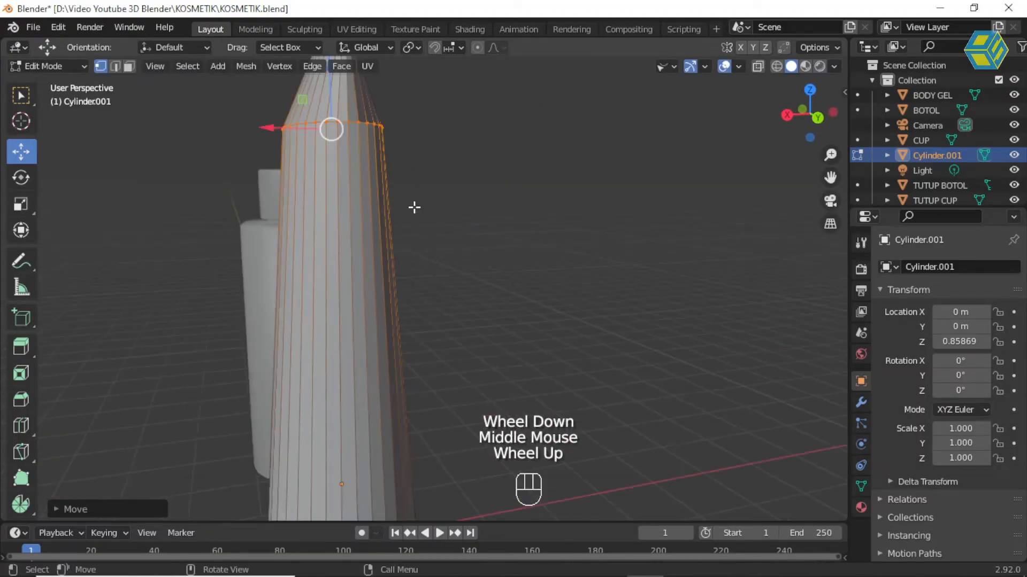
pyautogui.scroll(-1, 497, 214)
pyautogui.click(21, 203)
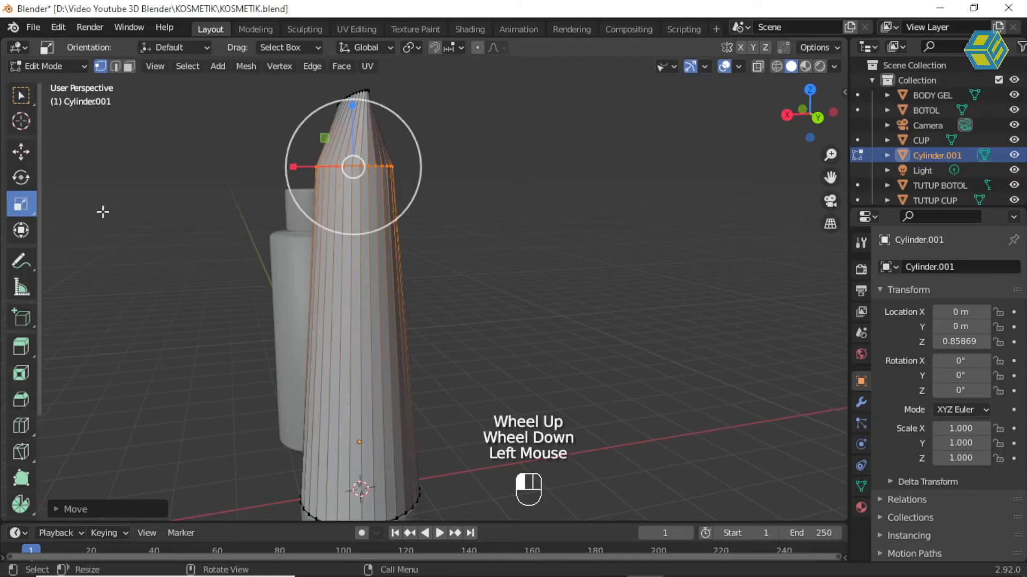
pyautogui.moveTo(299, 167); pyautogui.dragTo(342, 166)
pyautogui.moveTo(342, 167); pyautogui.dragTo(508, 228, button='middle')
pyautogui.scroll(-1, 456, 218)
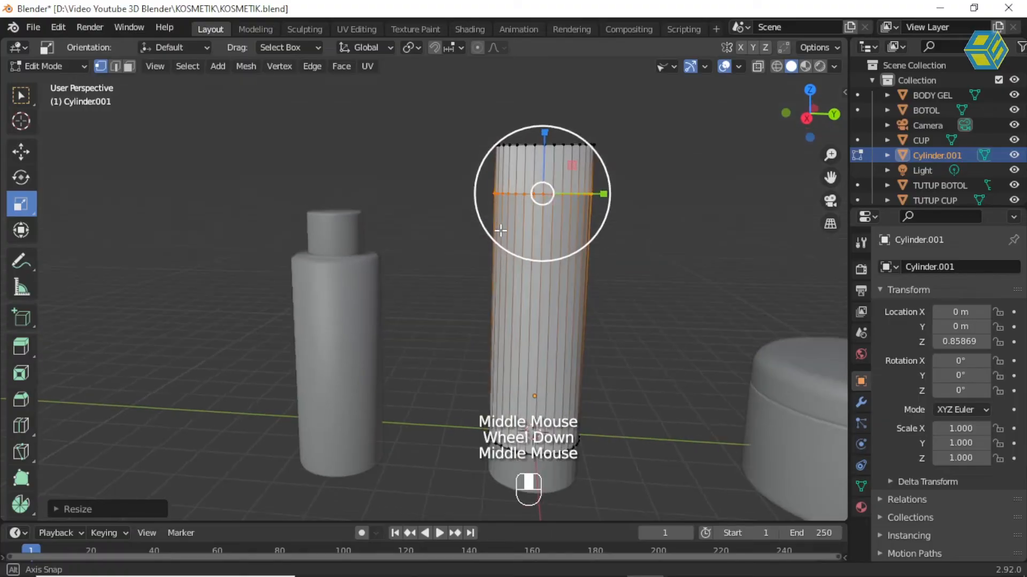
pyautogui.press('KP_1')
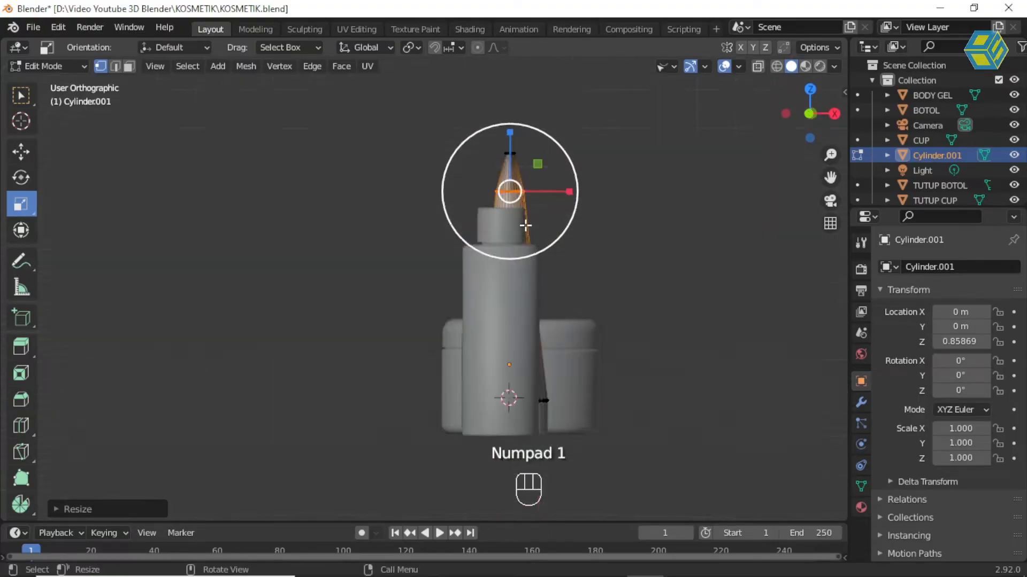
pyautogui.press('KP_2')
pyautogui.press('KP_3')
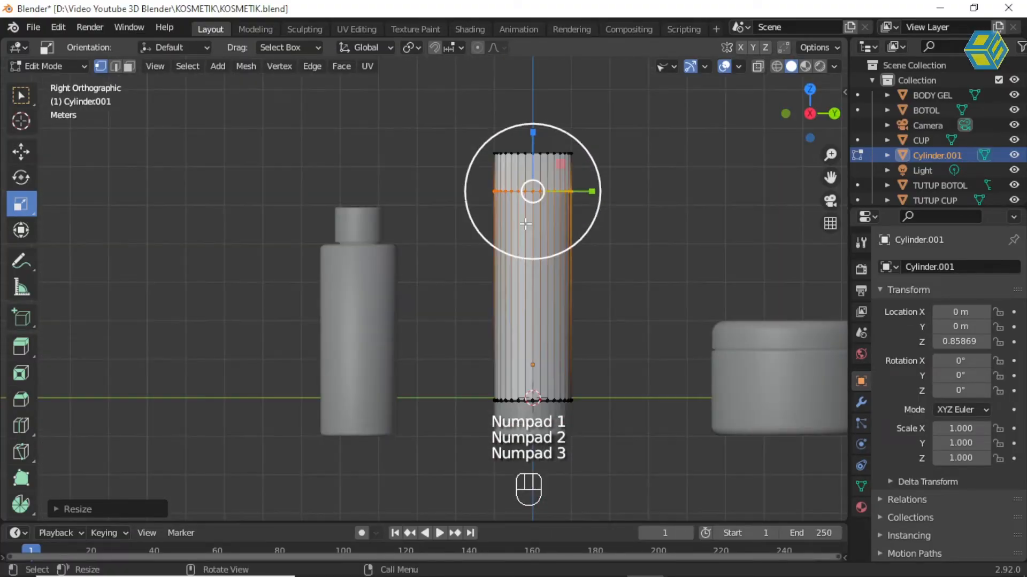
# Select the tube's two uppermost edge loops with X-ray on and scale them outward along Y to flare the pinched end.
pyautogui.keyDown('shift'); pyautogui.moveTo(588, 230); pyautogui.dragTo(530, 281, button='middle'); pyautogui.keyUp('shift')
pyautogui.scroll(2, 529, 281)
pyautogui.moveTo(373, 144); pyautogui.dragTo(584, 204)
pyautogui.click(758, 67)
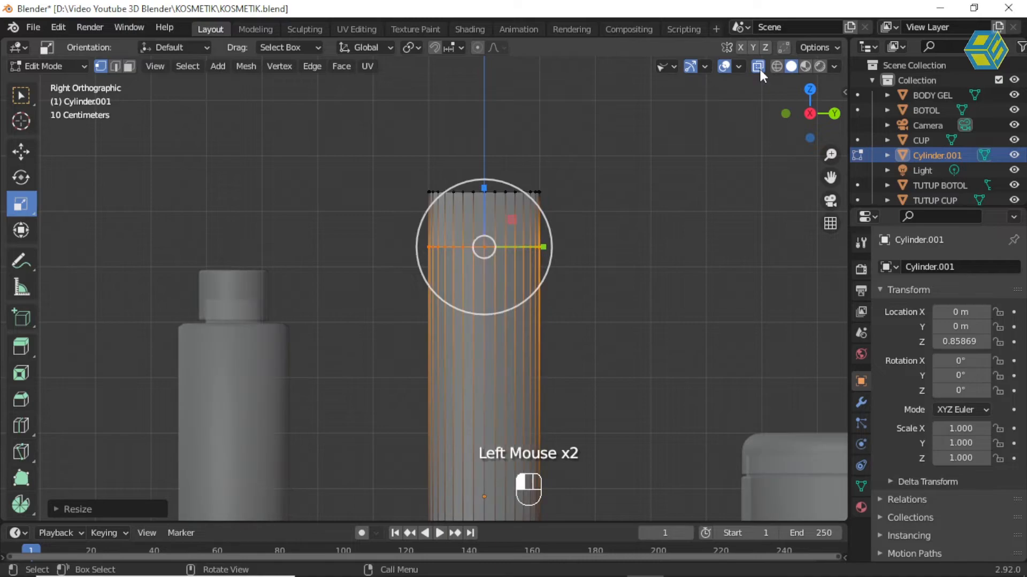
pyautogui.moveTo(384, 147); pyautogui.dragTo(638, 286)
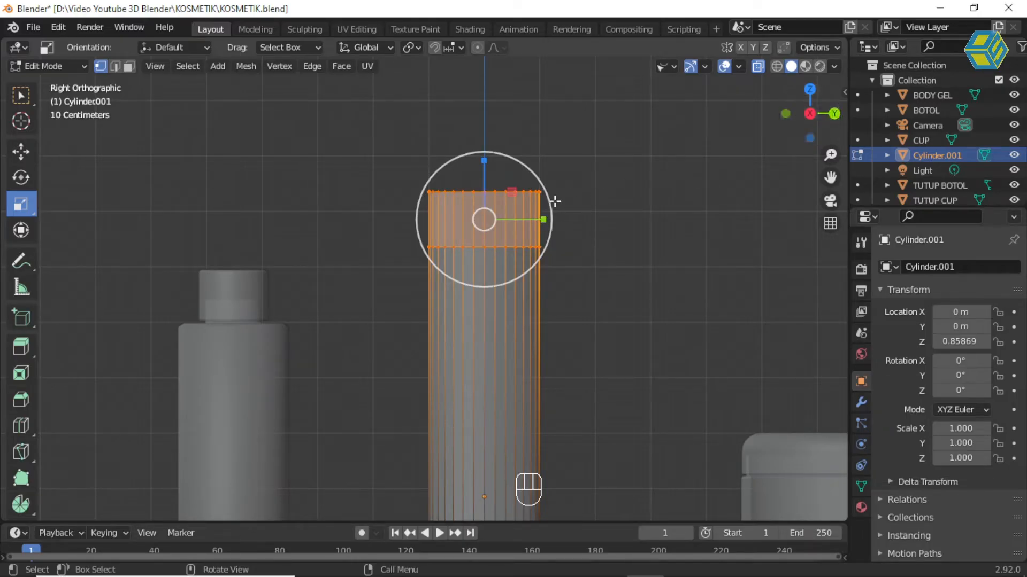
pyautogui.moveTo(544, 219); pyautogui.dragTo(573, 227)
pyautogui.scroll(-2, 587, 250)
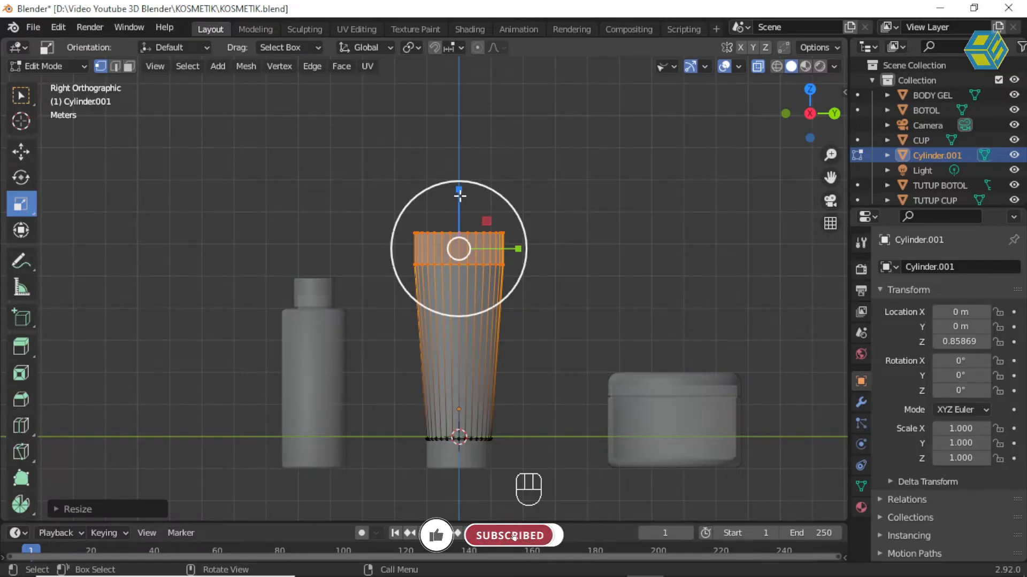
# Scale the selected top band down along Z to make it narrow, and move it up along Z to lengthen the tube.
pyautogui.moveTo(459, 191); pyautogui.dragTo(458, 201)
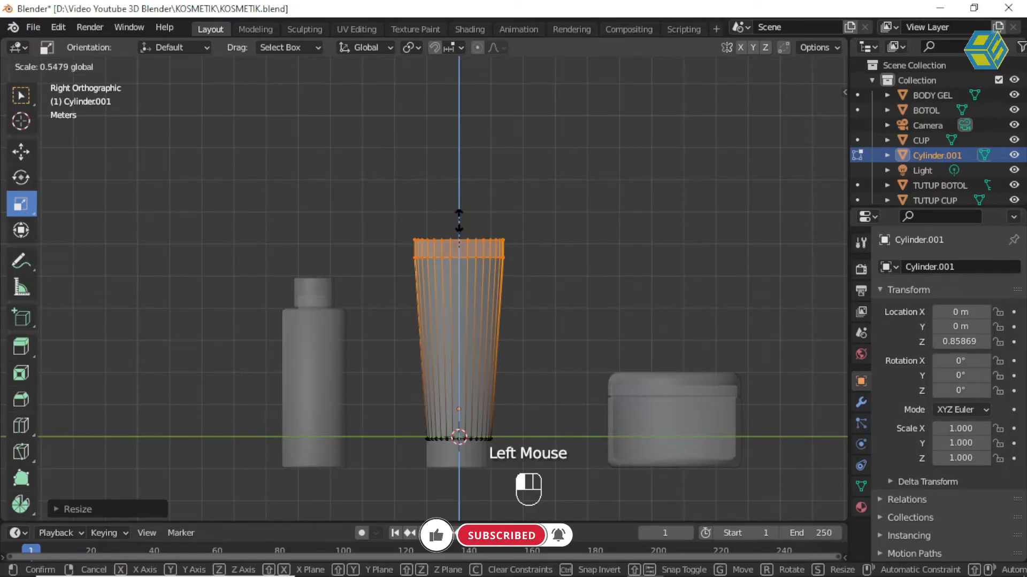
pyautogui.moveTo(406, 210); pyautogui.dragTo(458, 150)
pyautogui.click(21, 151)
pyautogui.moveTo(497, 203); pyautogui.dragTo(446, 215, button='middle')
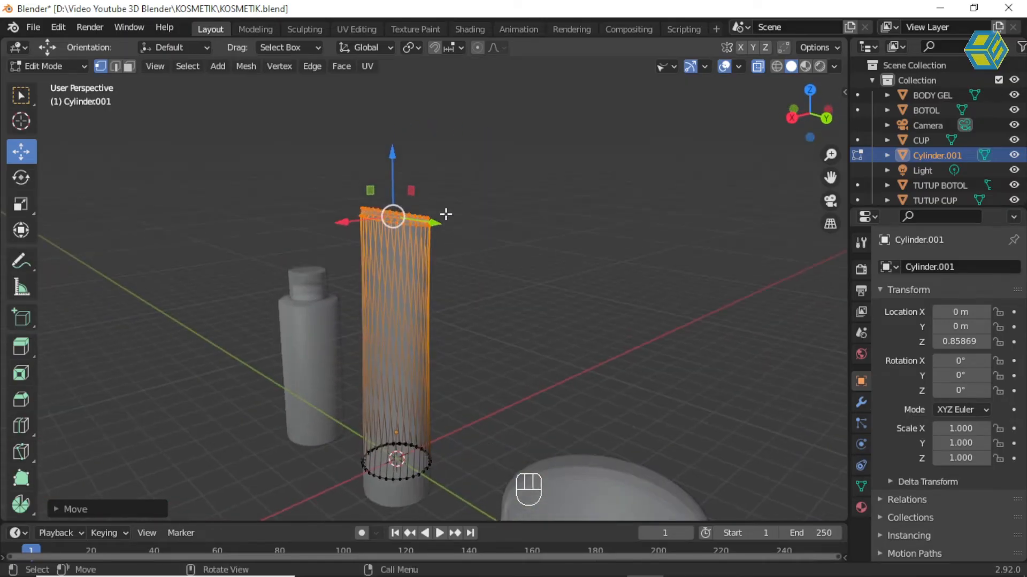
# Deselect the mesh, return to object mode and examine the flared tube and its pinched end from several angles.
pyautogui.scroll(3, 450, 208)
pyautogui.click(484, 187)
pyautogui.scroll(-1, 473, 188)
pyautogui.moveTo(471, 221); pyautogui.dragTo(535, 211, button='middle')
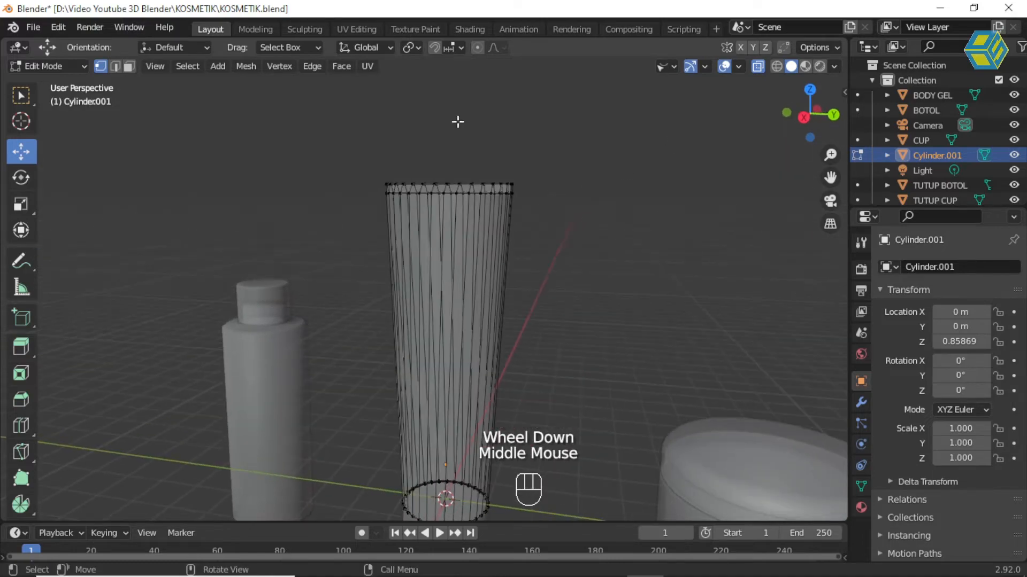
pyautogui.moveTo(476, 150); pyautogui.dragTo(502, 139, button='middle')
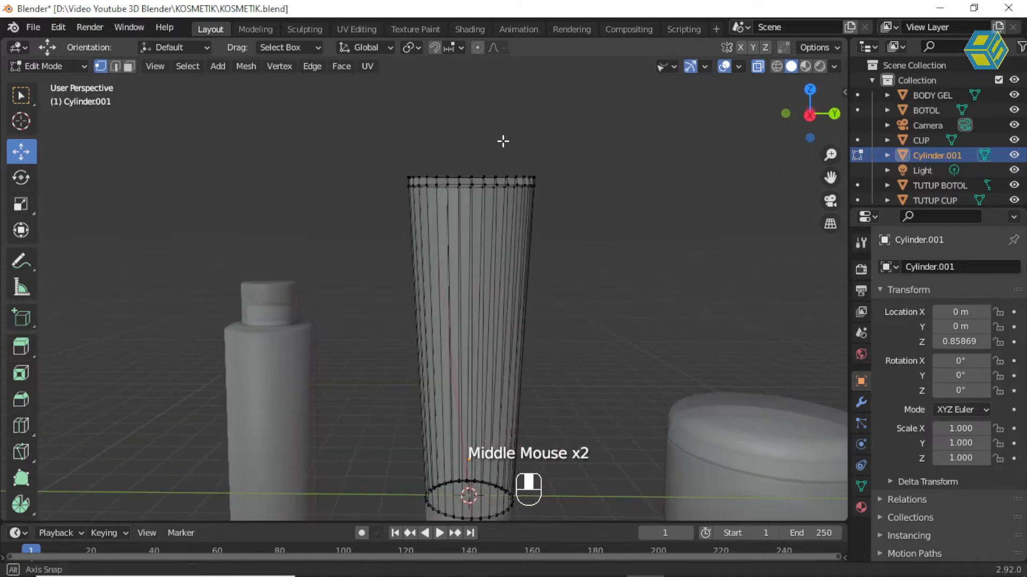
pyautogui.click(62, 68)
pyautogui.click(64, 84)
pyautogui.moveTo(561, 222); pyautogui.dragTo(437, 224, button='middle')
pyautogui.scroll(2, 391, 201)
# Reopen the tube mesh for editing, select the edge loop just below the pinched end and move it slightly down along Z.
pyautogui.click(48, 66)
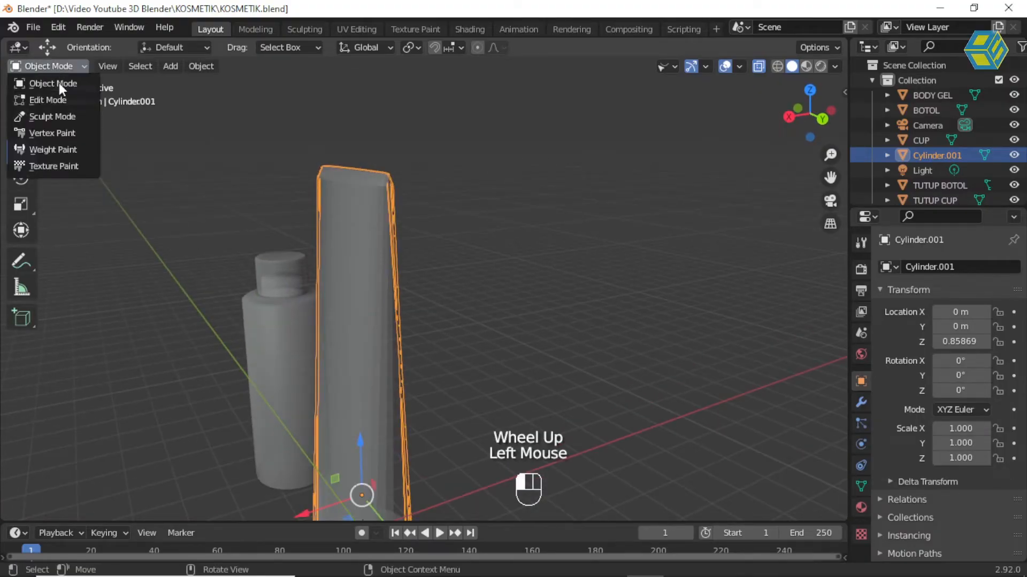
pyautogui.click(53, 100)
pyautogui.scroll(2, 370, 186)
pyautogui.moveTo(370, 186)
pyautogui.mouseDown(button='middle')
pyautogui.moveTo(418, 186)
pyautogui.moveTo(374, 171)
pyautogui.mouseUp(button='middle')
pyautogui.moveTo(307, 140); pyautogui.dragTo(537, 184)
pyautogui.moveTo(536, 183); pyautogui.dragTo(343, 106, button='middle')
pyautogui.moveTo(374, 101); pyautogui.dragTo(376, 119)
pyautogui.moveTo(460, 201); pyautogui.dragTo(120, 159, button='middle')
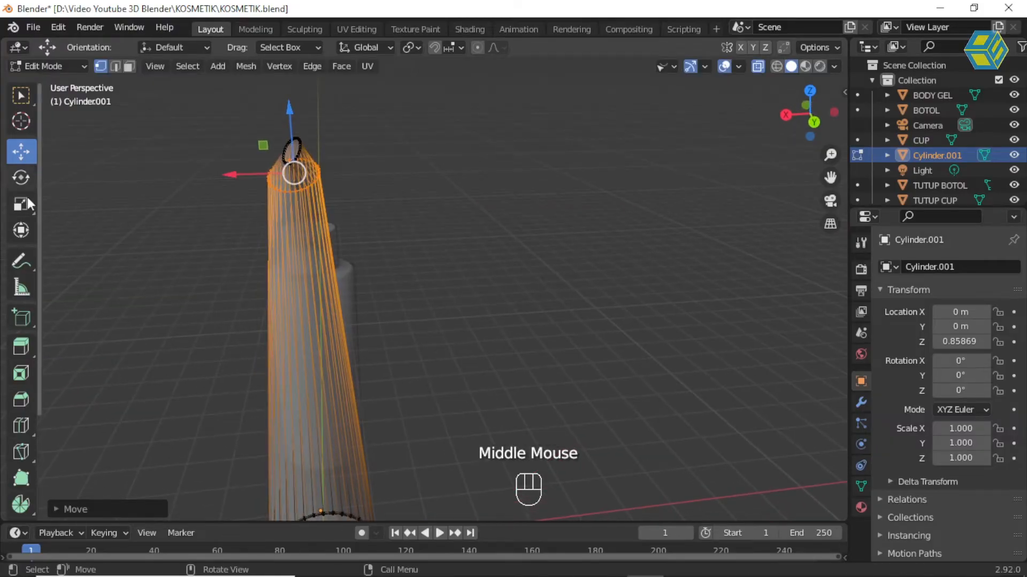
# Scale the loop below the pinched end inward along X and return to object mode.
pyautogui.click(19, 213)
pyautogui.moveTo(235, 174); pyautogui.dragTo(246, 173)
pyautogui.moveTo(246, 173); pyautogui.dragTo(81, 91, button='middle')
pyautogui.scroll(-2, 455, 173)
pyautogui.click(53, 67)
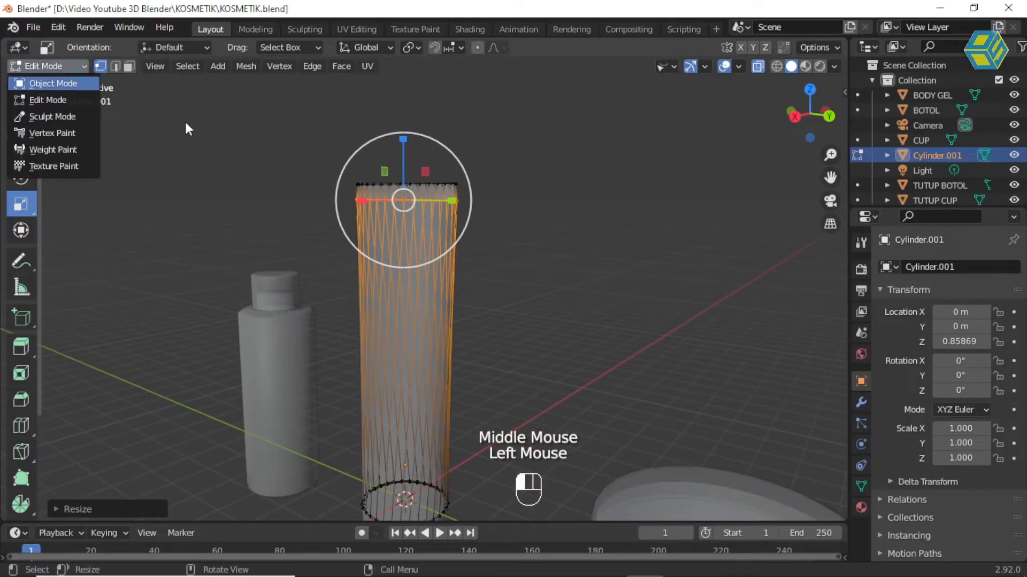
pyautogui.click(53, 80)
# Turn off X-ray display and apply smooth shading to the tube body.
pyautogui.click(496, 263)
pyautogui.moveTo(496, 263); pyautogui.dragTo(593, 254, button='middle')
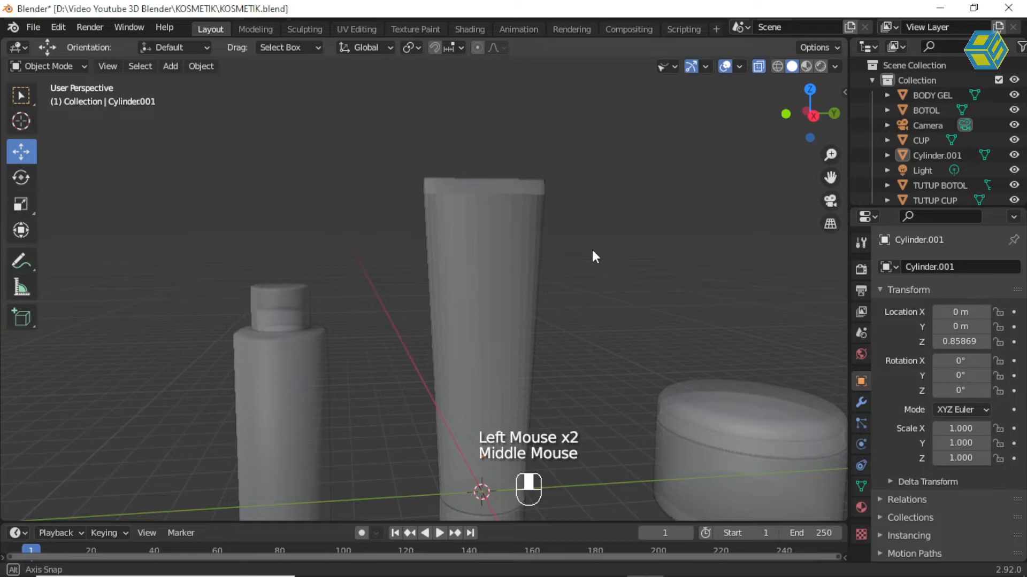
pyautogui.scroll(-2, 524, 256)
pyautogui.moveTo(524, 257); pyautogui.dragTo(732, 183, button='middle')
pyautogui.scroll(2, 451, 272)
pyautogui.click(758, 66)
pyautogui.moveTo(597, 242); pyautogui.dragTo(508, 211, button='middle')
pyautogui.scroll(2, 480, 213)
pyautogui.click(427, 153)
pyautogui.rightClick(427, 153)
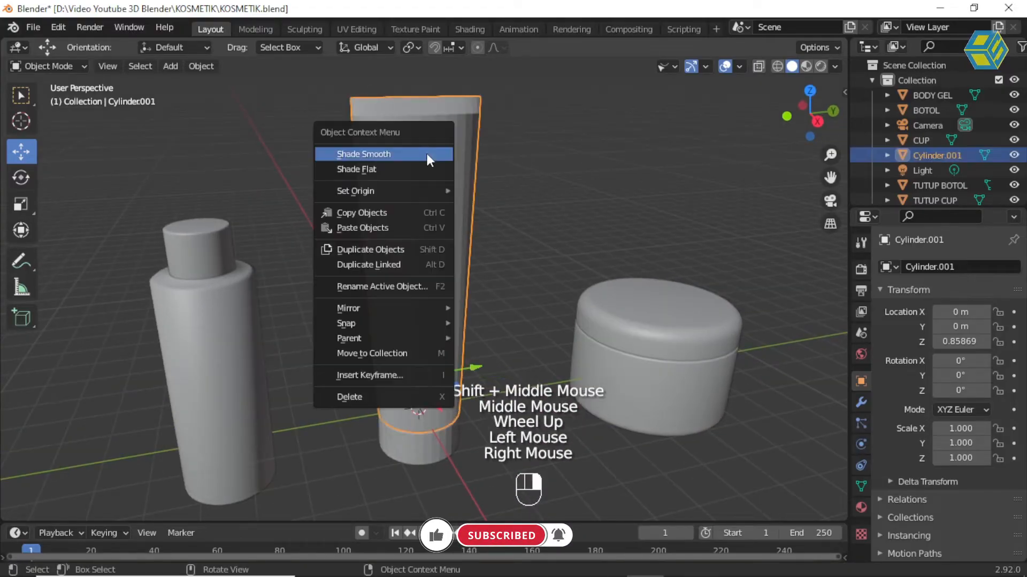
pyautogui.click(407, 155)
# Apply smooth shading to the tube's lid and save the file.
pyautogui.click(426, 447)
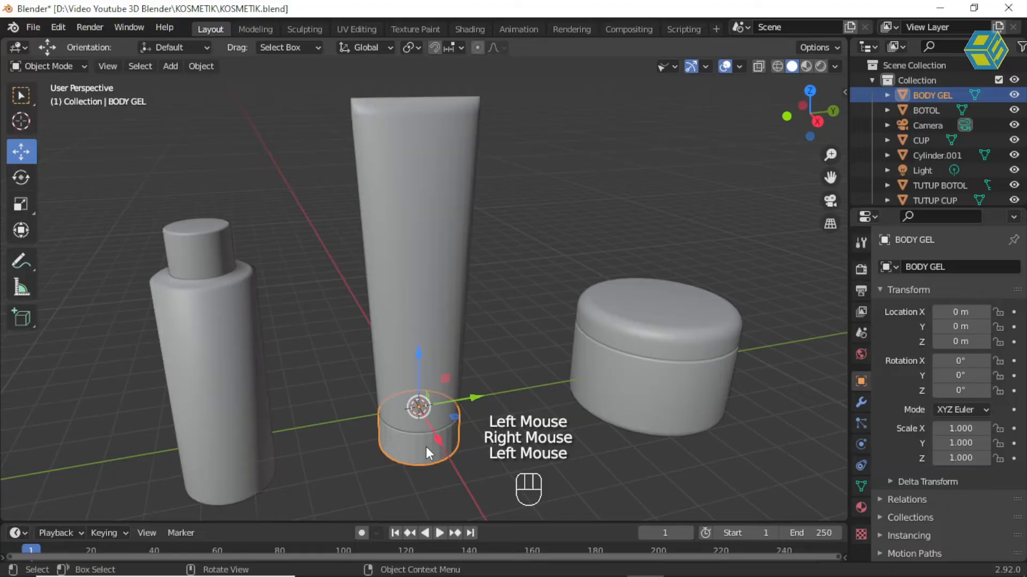
pyautogui.rightClick(426, 447)
pyautogui.click(406, 314)
pyautogui.moveTo(524, 320); pyautogui.dragTo(508, 278, button='middle')
pyautogui.click(33, 27)
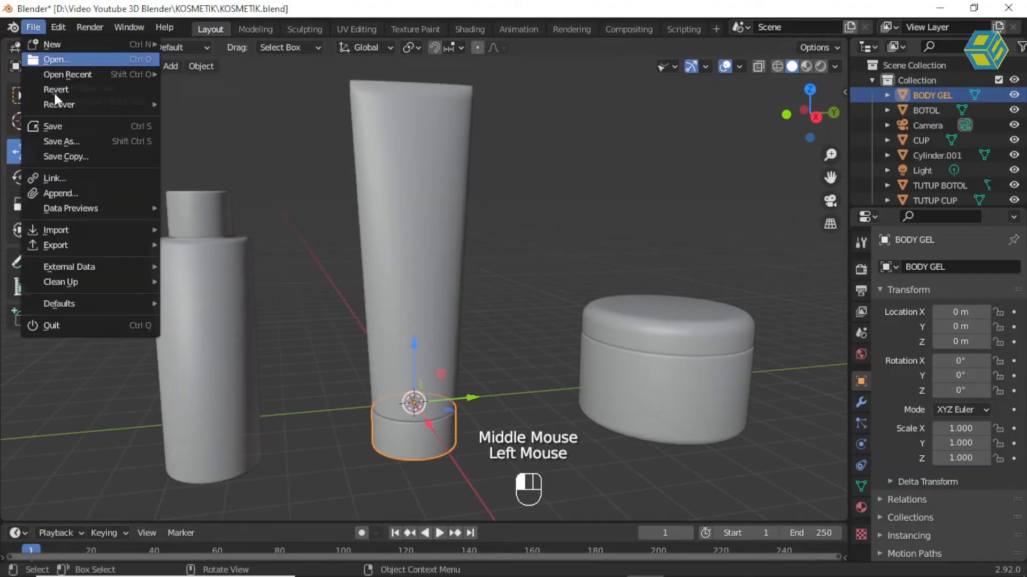
pyautogui.click(58, 127)
# Move the capped bottle and the jar with its lid closer to the tube along the Y axis, and deselect them.
pyautogui.moveTo(127, 151); pyautogui.dragTo(294, 512)
pyautogui.moveTo(268, 319); pyautogui.dragTo(285, 320)
pyautogui.moveTo(537, 245); pyautogui.dragTo(795, 484)
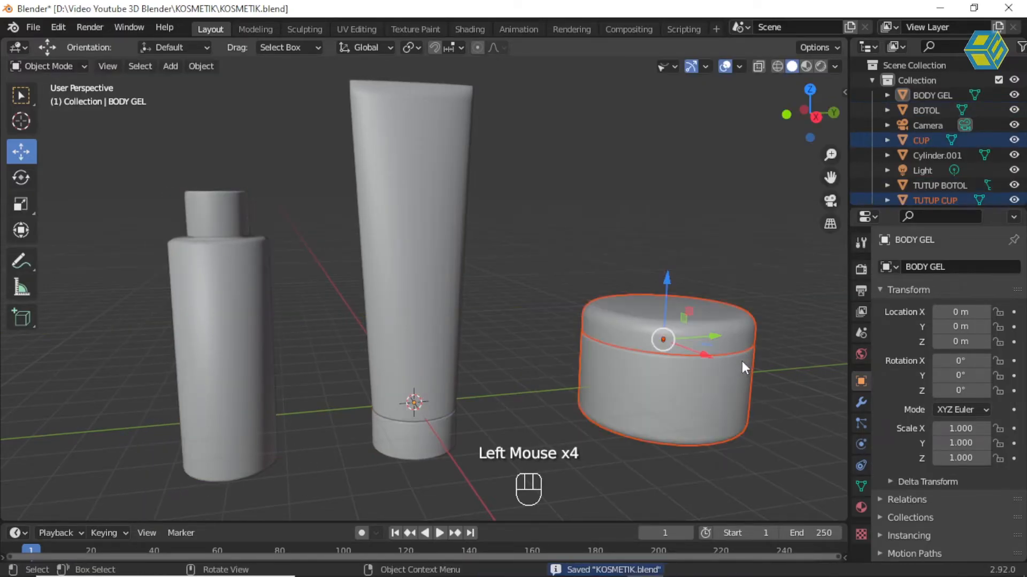
pyautogui.moveTo(714, 343); pyautogui.dragTo(663, 347)
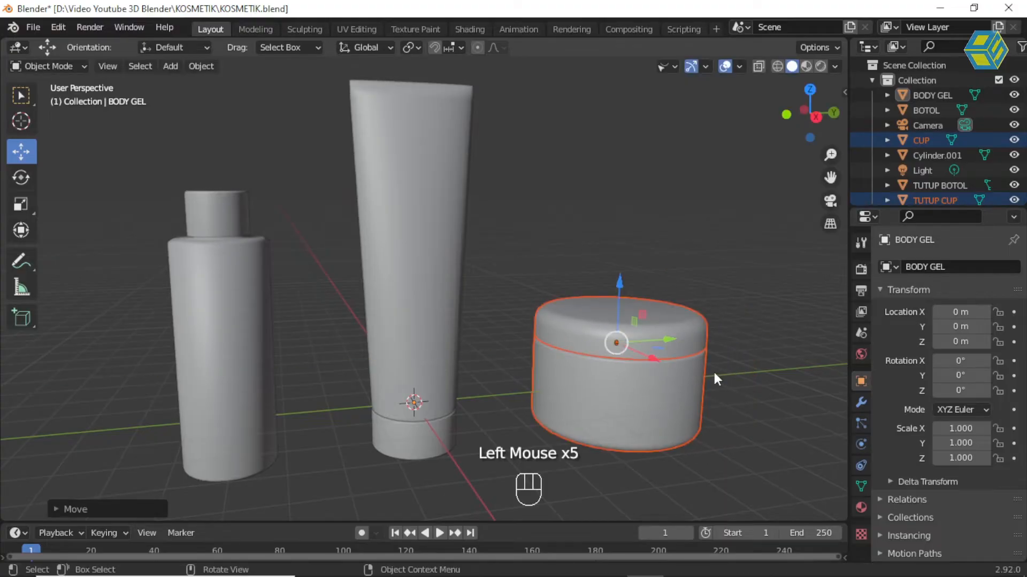
pyautogui.scroll(-1, 659, 385)
pyautogui.moveTo(658, 381); pyautogui.dragTo(709, 361, button='middle')
pyautogui.click(103, 128)
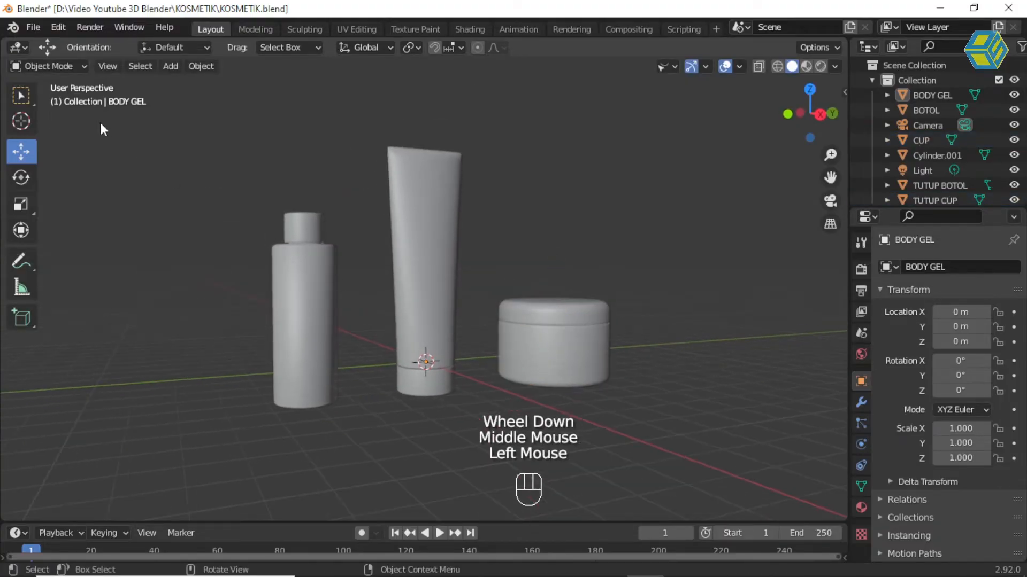
# Add a cube and raise its top face along Z until the box is slightly taller than the tube.
pyautogui.click(170, 66)
pyautogui.moveTo(176, 81)
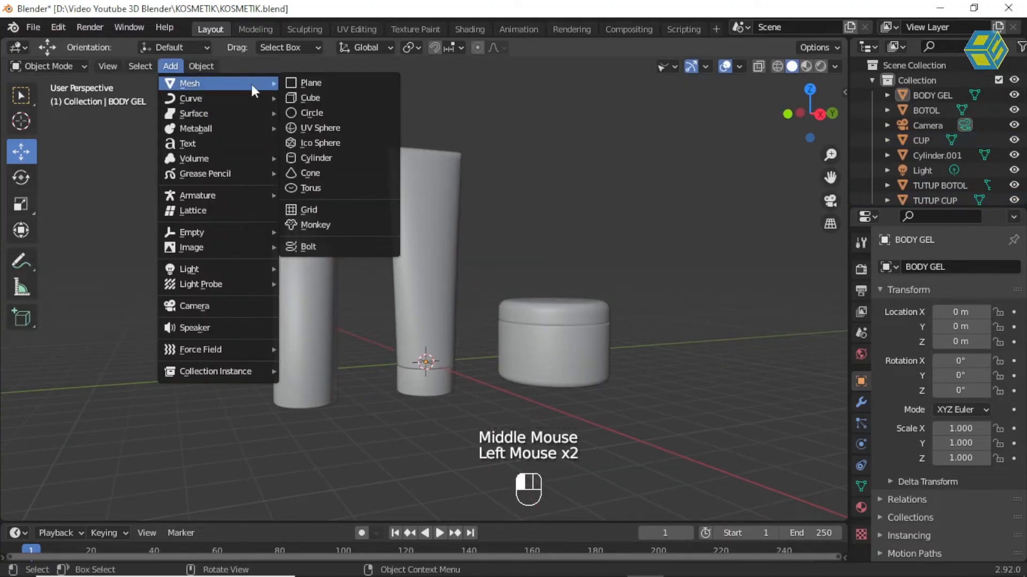
pyautogui.click(331, 97)
pyautogui.click(59, 67)
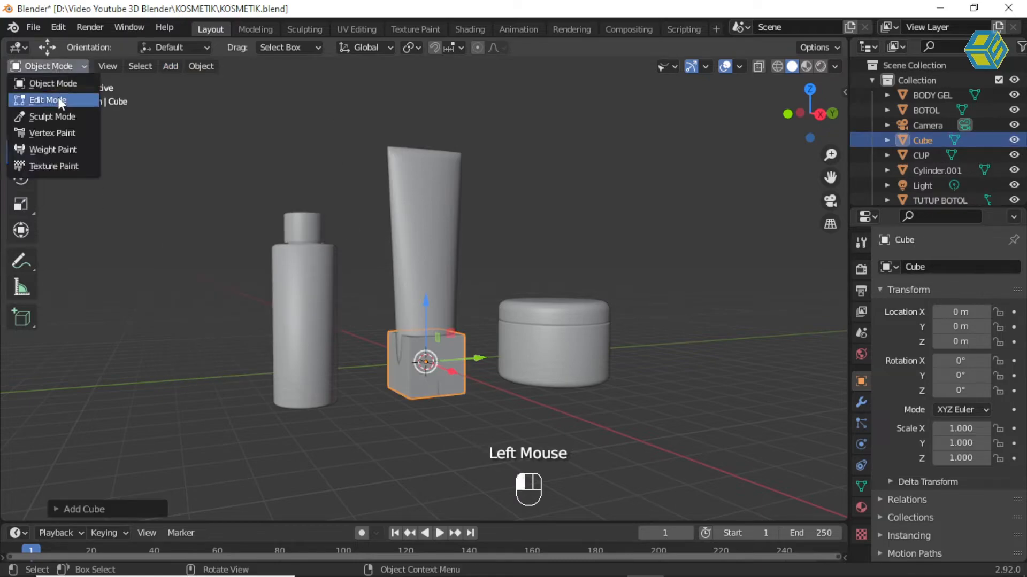
pyautogui.click(50, 99)
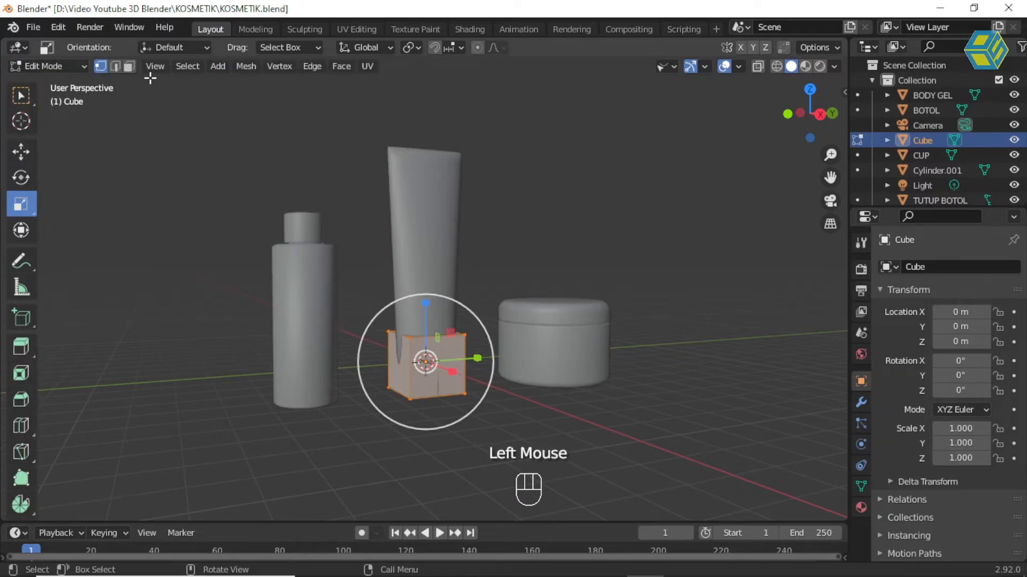
pyautogui.click(419, 332)
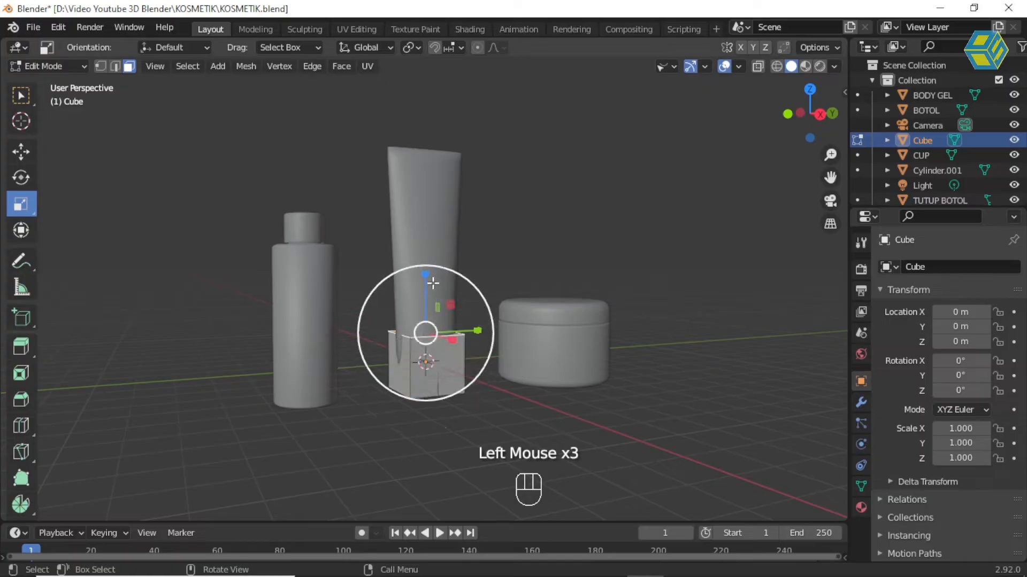
pyautogui.click(21, 152)
pyautogui.moveTo(426, 276); pyautogui.dragTo(425, 78)
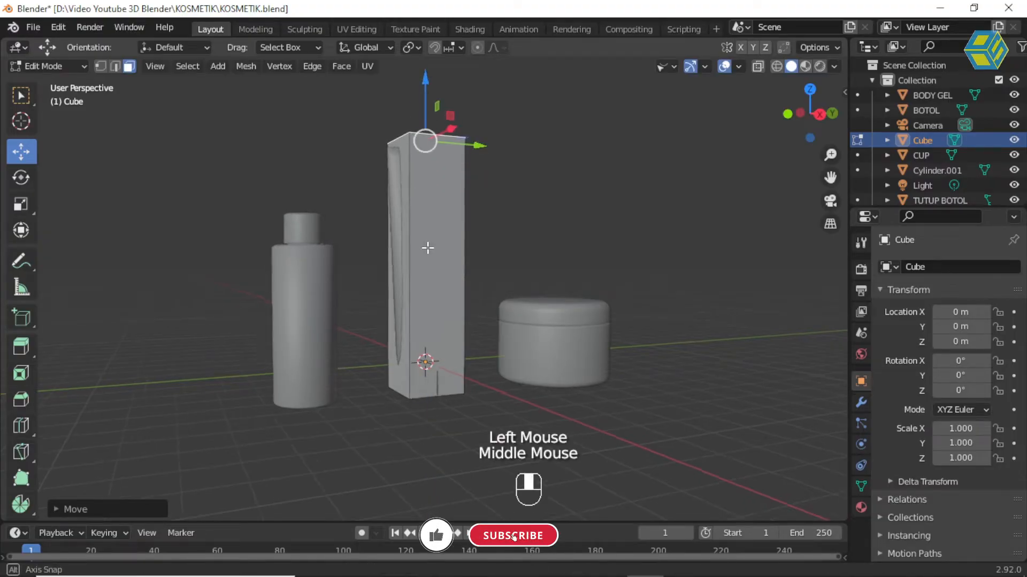
# Widen the box by moving one side face outward along Y and the front face outward along X.
pyautogui.moveTo(428, 246); pyautogui.dragTo(396, 229, button='middle')
pyautogui.click(391, 209)
pyautogui.moveTo(443, 277); pyautogui.dragTo(407, 271)
pyautogui.moveTo(407, 271); pyautogui.dragTo(443, 247, button='middle')
pyautogui.click(442, 248)
pyautogui.moveTo(477, 307); pyautogui.dragTo(494, 313)
# Return to object mode and move the box along Y to 10.48 m, beyond the jar.
pyautogui.click(47, 66)
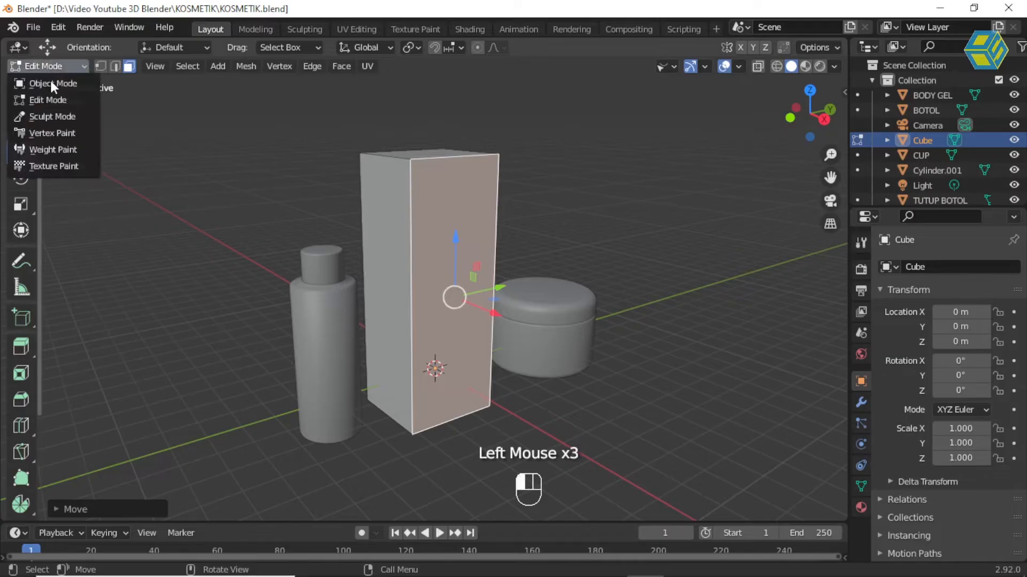
pyautogui.click(53, 84)
pyautogui.moveTo(475, 375); pyautogui.dragTo(671, 315)
pyautogui.moveTo(636, 347); pyautogui.dragTo(618, 332, button='middle')
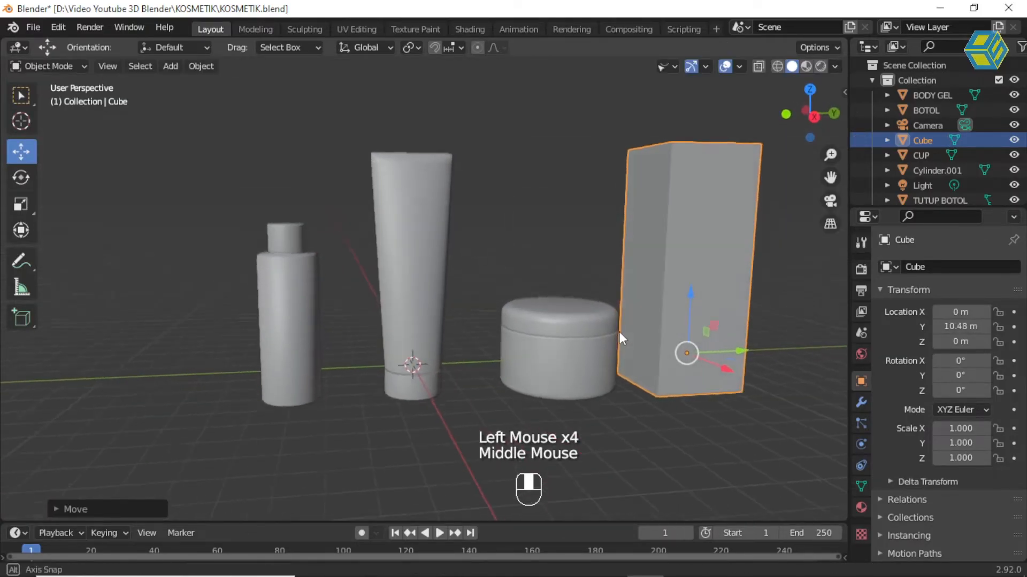
# Move the jar and its lid slightly along Y toward the tube and save the file.
pyautogui.moveTo(486, 265); pyautogui.dragTo(602, 401)
pyautogui.moveTo(607, 335); pyautogui.dragTo(588, 343)
pyautogui.moveTo(590, 345)
pyautogui.mouseDown(button='middle')
pyautogui.moveTo(615, 361)
pyautogui.moveTo(563, 367)
pyautogui.moveTo(596, 361)
pyautogui.mouseUp(button='middle')
pyautogui.scroll(2, 571, 357)
pyautogui.click(33, 27)
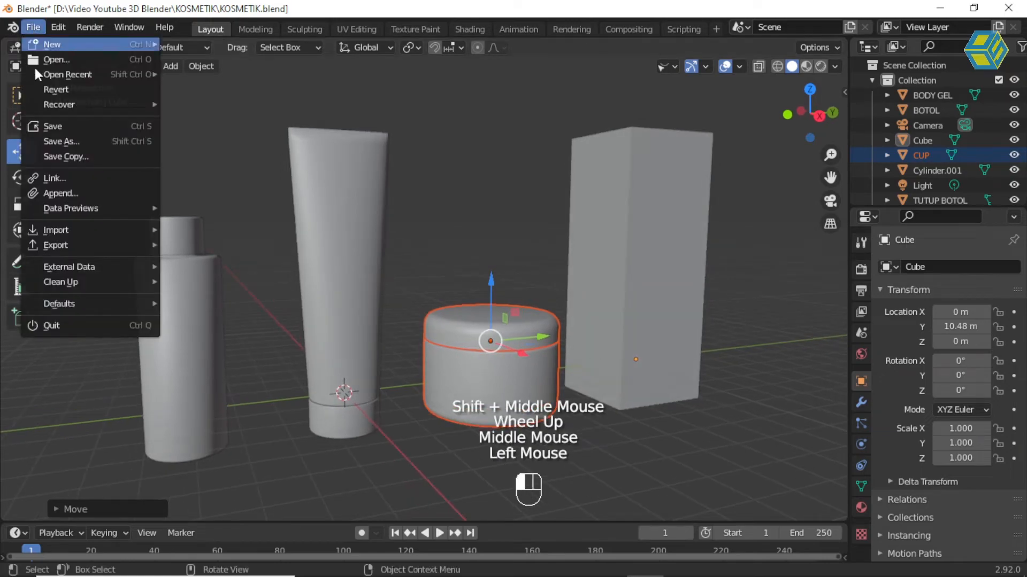
pyautogui.click(57, 126)
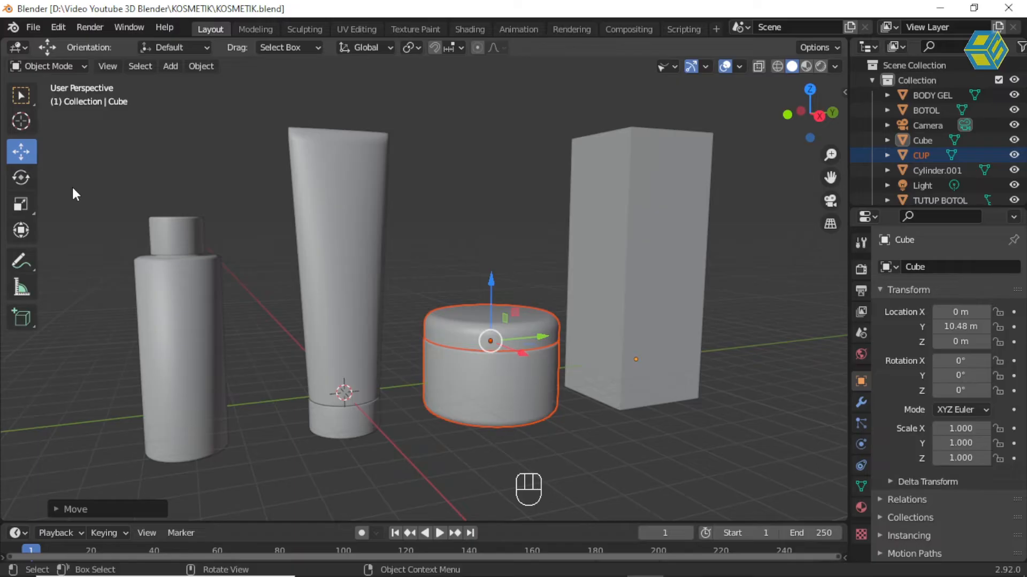
# Scale up the bottle and its cap uniformly and raise them along Z in front view to level their base with the other containers.
pyautogui.moveTo(104, 186); pyautogui.dragTo(244, 485)
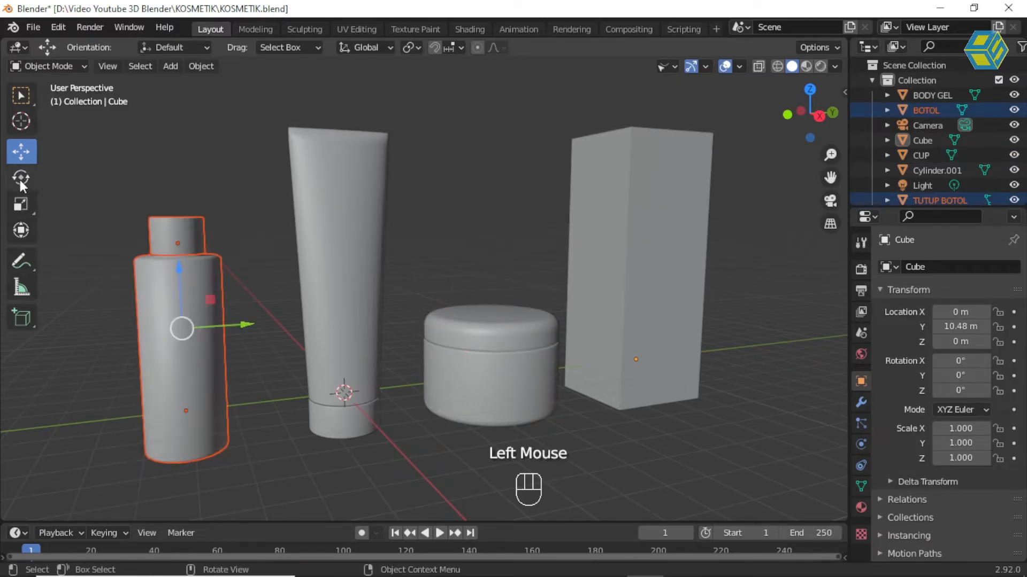
pyautogui.click(21, 204)
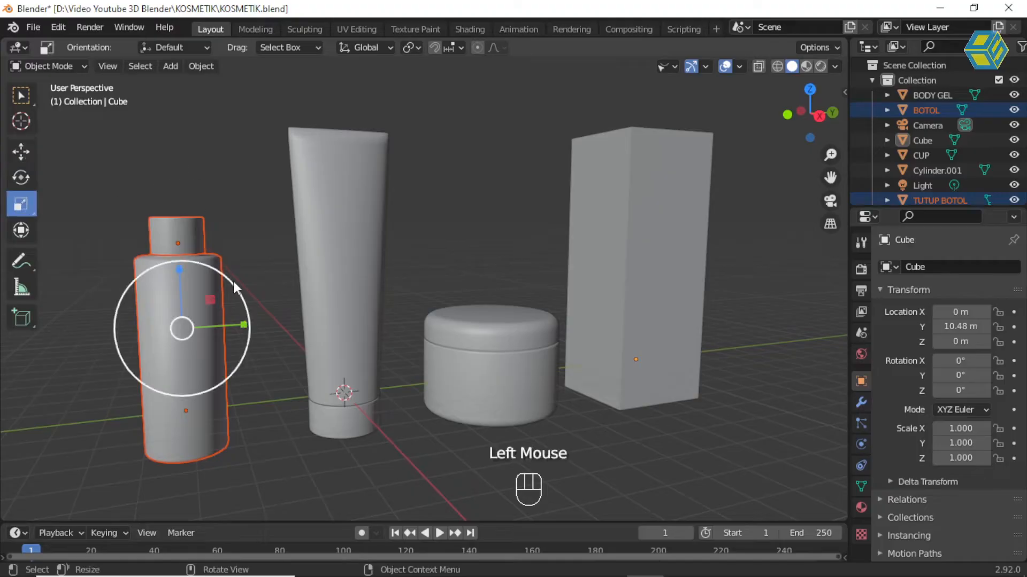
pyautogui.moveTo(233, 285); pyautogui.dragTo(244, 279)
pyautogui.click(21, 96)
pyautogui.press('KP_1')
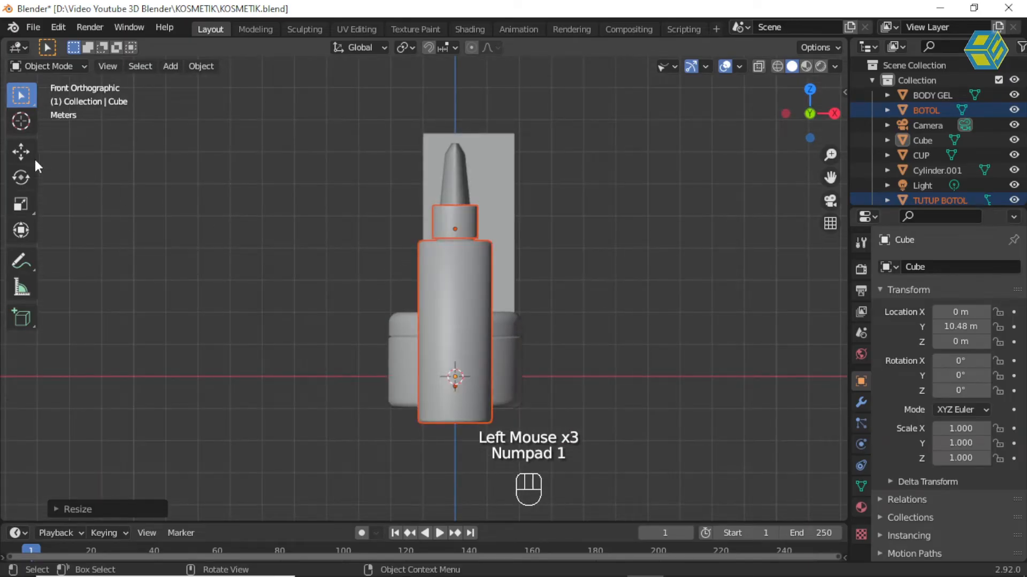
pyautogui.click(21, 151)
pyautogui.moveTo(450, 252); pyautogui.dragTo(450, 227)
# Check the enlarged bottle against the other containers, save the file and deselect the bottle.
pyautogui.scroll(1, 568, 303)
pyautogui.moveTo(568, 303); pyautogui.dragTo(453, 364, button='middle')
pyautogui.scroll(-2, 453, 364)
pyautogui.moveTo(367, 357); pyautogui.dragTo(380, 322, button='middle')
pyautogui.scroll(1, 354, 354)
pyautogui.scroll(1, 354, 354)
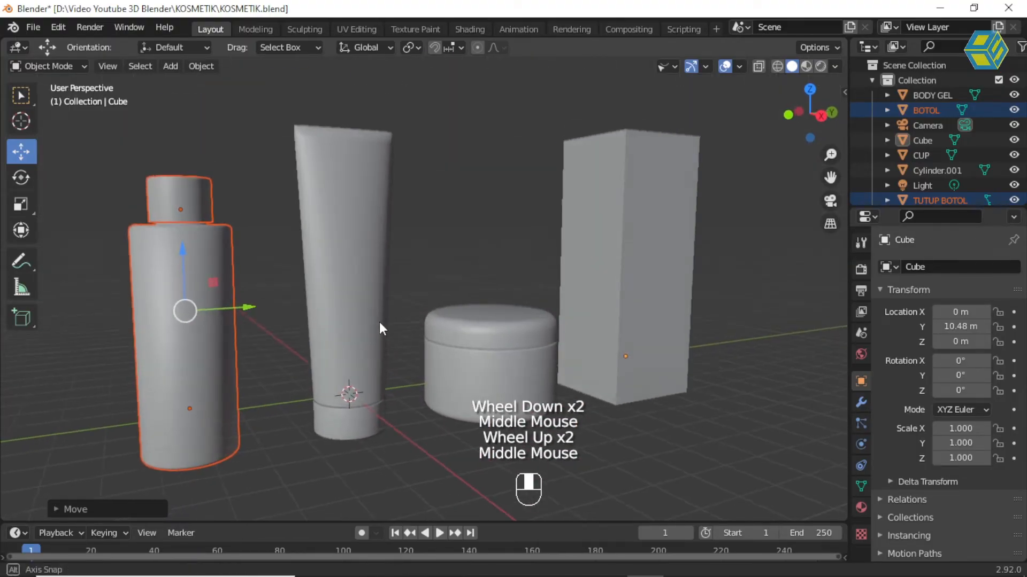
pyautogui.click(30, 28)
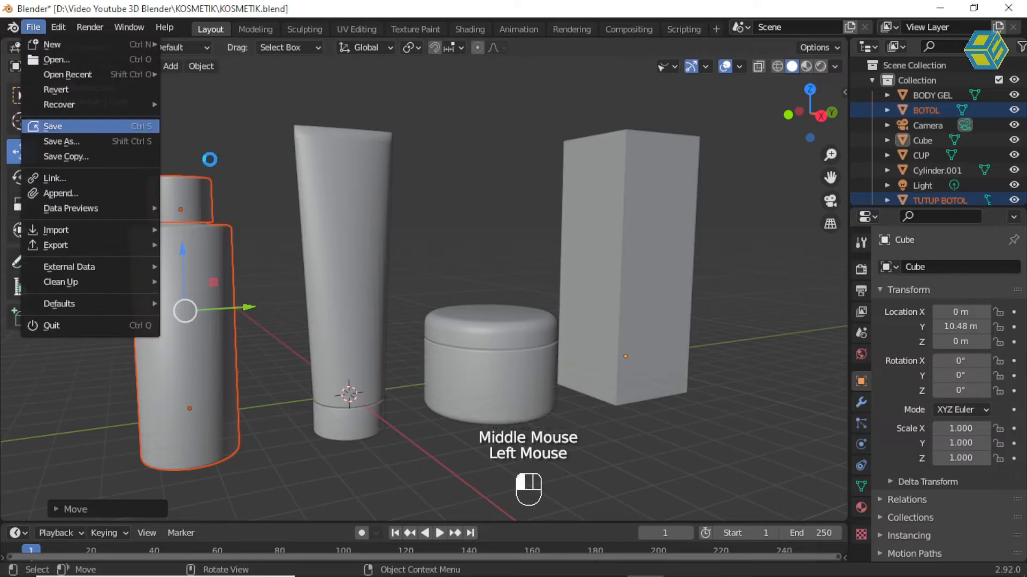
pyautogui.click(254, 110)
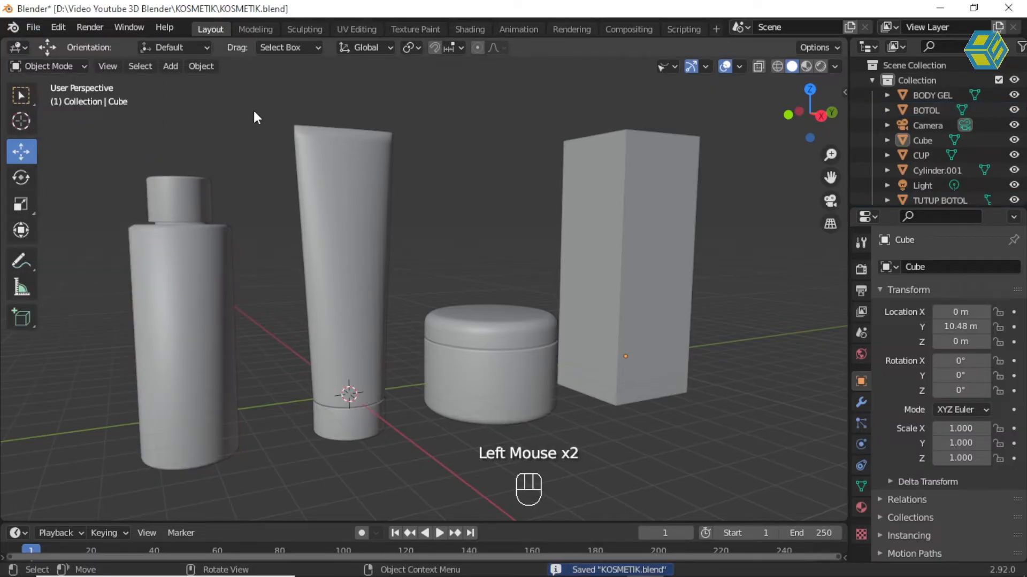
# Add a plane at the scene origin and scale it uniformly to about -38.3 as a large floor under the products.
pyautogui.scroll(-2, 253, 111)
pyautogui.moveTo(262, 127); pyautogui.dragTo(268, 152, button='middle')
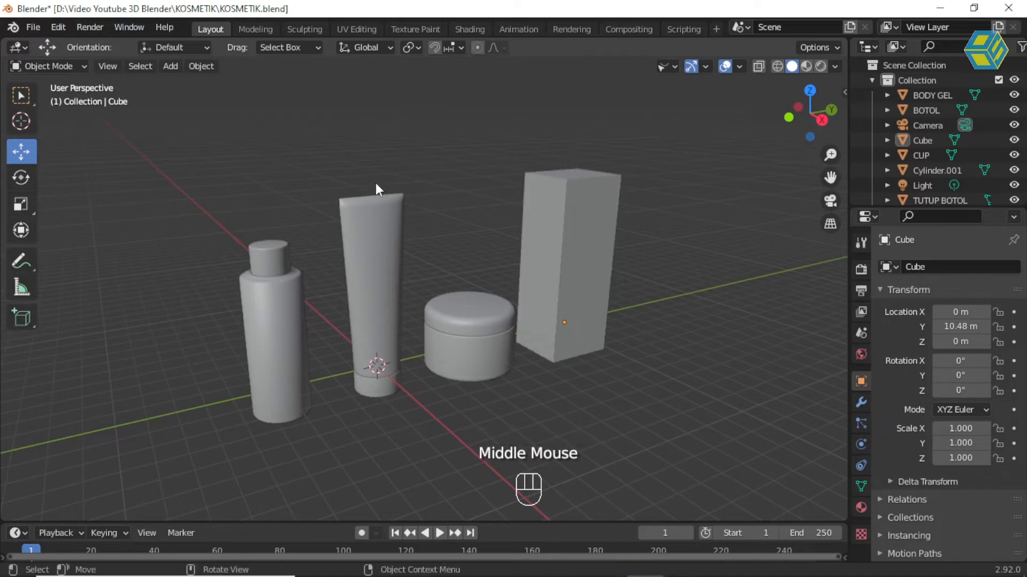
pyautogui.scroll(-2, 284, 248)
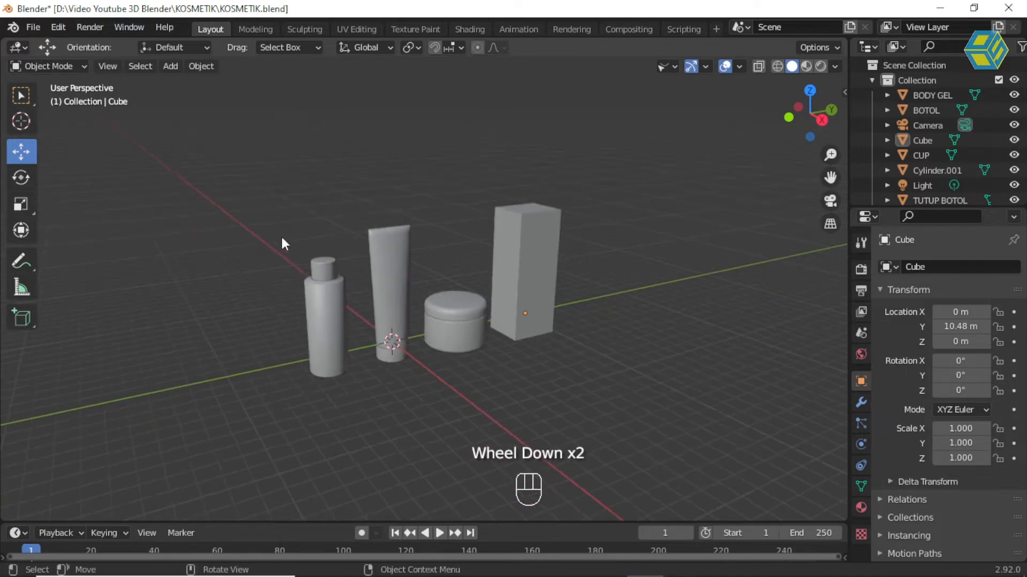
pyautogui.click(173, 69)
pyautogui.moveTo(182, 79)
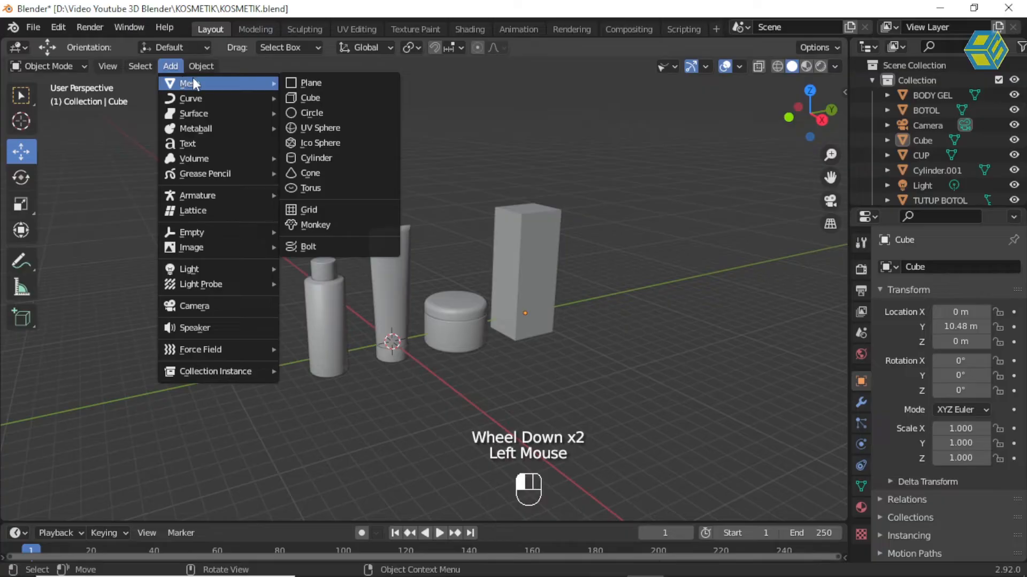
pyautogui.click(316, 84)
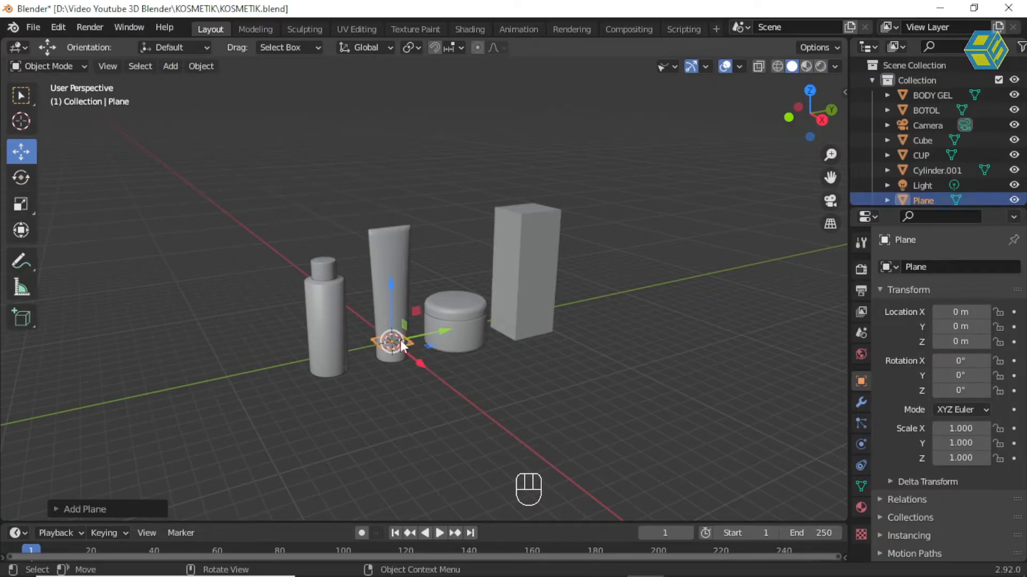
pyautogui.press('s')
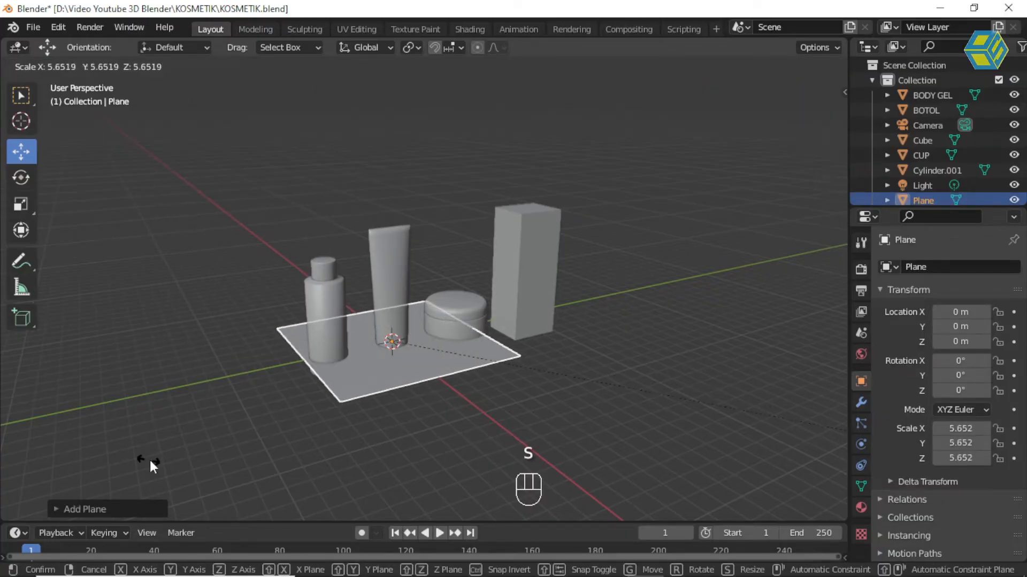
pyautogui.click(24, 399)
pyautogui.press('s')
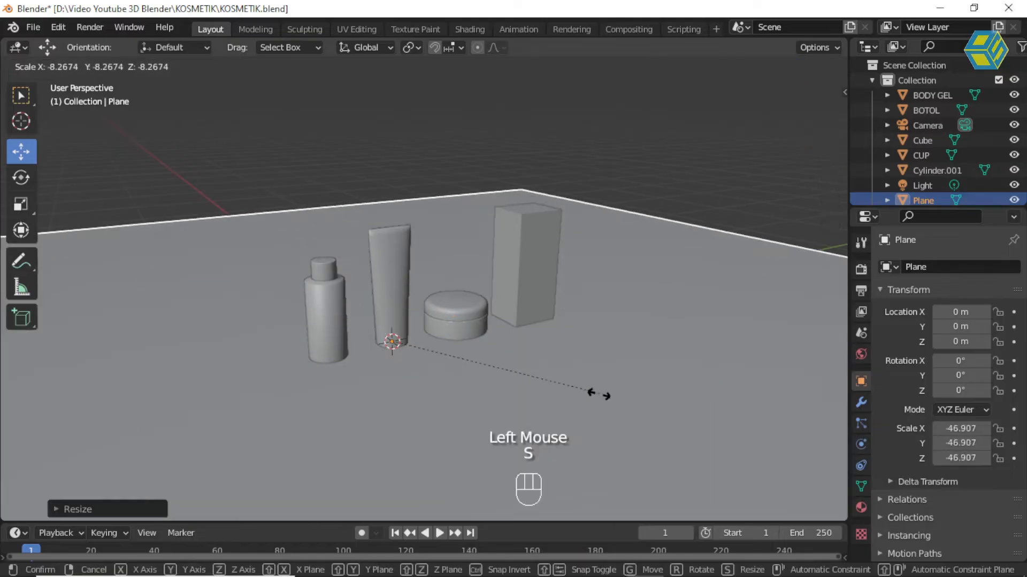
pyautogui.click(559, 391)
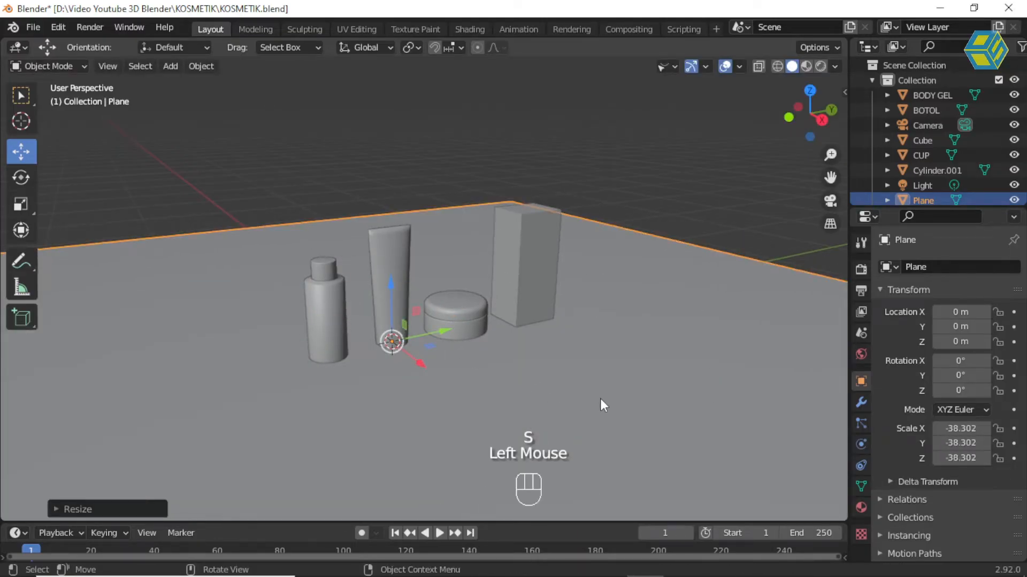
# Lower the floor plane along Z in front view to about -1.01 m, level with the containers' bases.
pyautogui.press('KP_1')
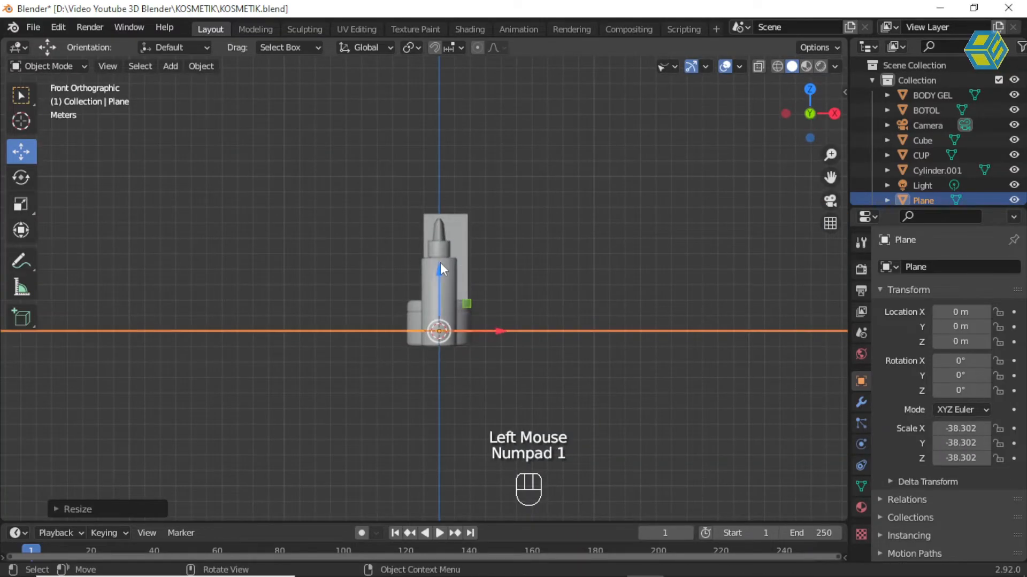
pyautogui.scroll(1, 444, 267)
pyautogui.moveTo(442, 279); pyautogui.dragTo(439, 300)
pyautogui.moveTo(592, 304); pyautogui.dragTo(466, 335, button='middle')
# Enlarge the floor plane along individual axes to a scale of about -55.9 in X and -61.6 in Y.
pyautogui.scroll(-1, 477, 335)
pyautogui.scroll(-2, 477, 335)
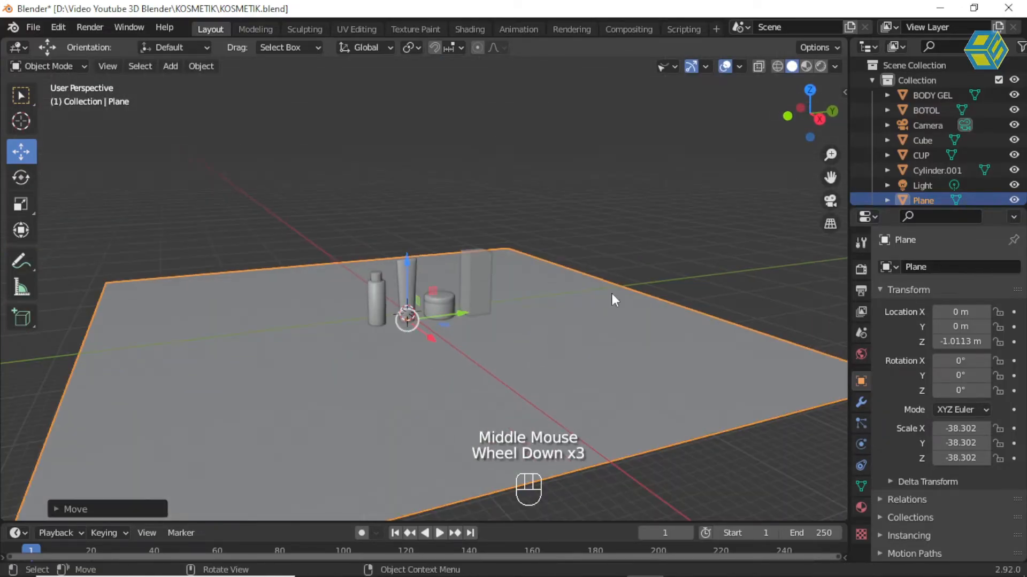
pyautogui.click(21, 205)
pyautogui.moveTo(458, 316); pyautogui.dragTo(500, 332)
pyautogui.moveTo(500, 332); pyautogui.dragTo(528, 339, button='middle')
pyautogui.moveTo(455, 338); pyautogui.dragTo(492, 333)
pyautogui.moveTo(492, 333); pyautogui.dragTo(442, 326, button='middle')
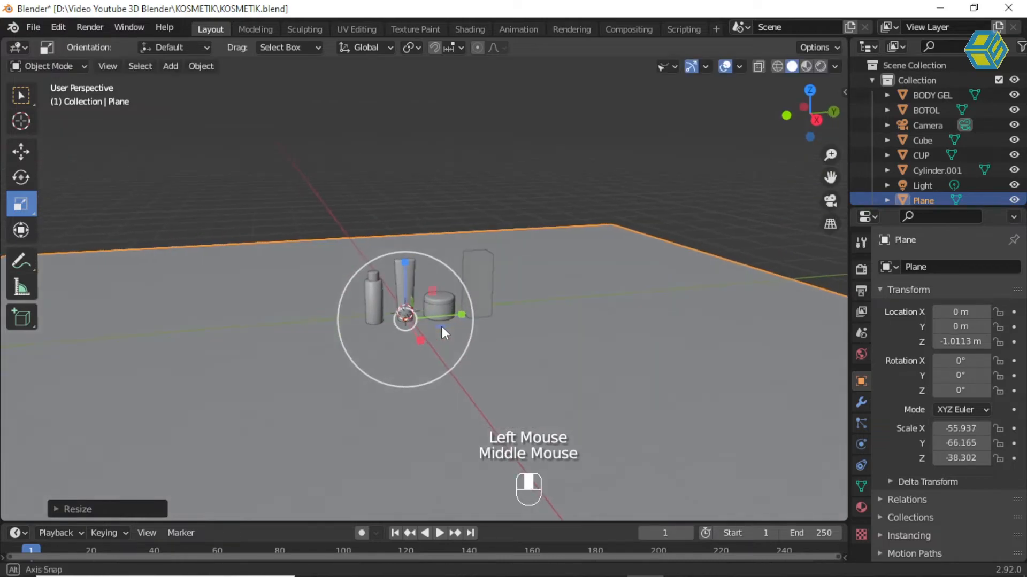
pyautogui.scroll(-2, 442, 326)
pyautogui.moveTo(470, 311); pyautogui.dragTo(461, 308)
pyautogui.moveTo(437, 324); pyautogui.dragTo(480, 332, button='middle')
# In edit mode, extrude the floor plane's edge behind the products straight up along Z into a tall backdrop wall.
pyautogui.click(46, 66)
pyautogui.click(58, 101)
pyautogui.click(218, 268)
pyautogui.click(217, 259)
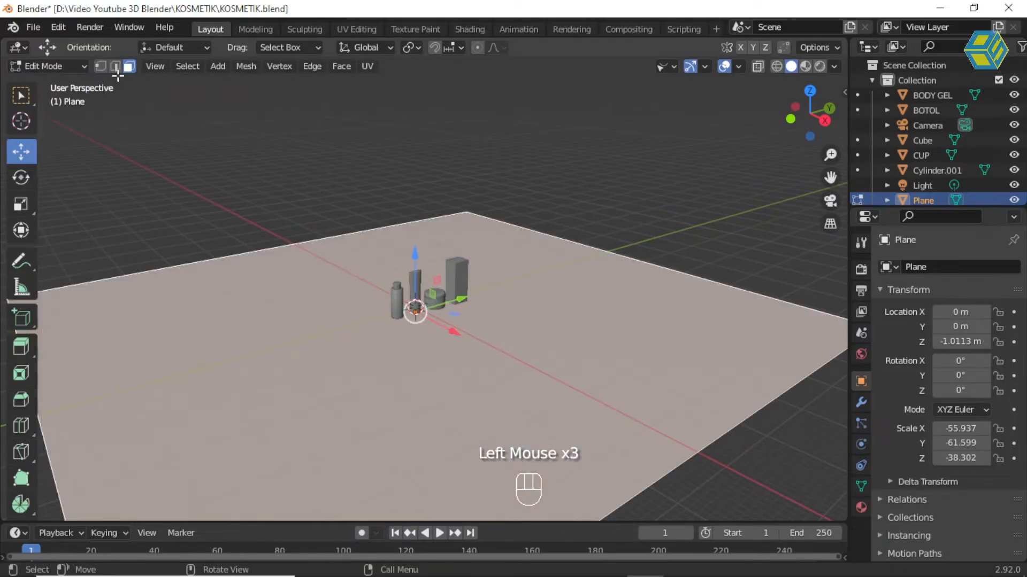
pyautogui.click(115, 66)
pyautogui.click(239, 272)
pyautogui.click(240, 254)
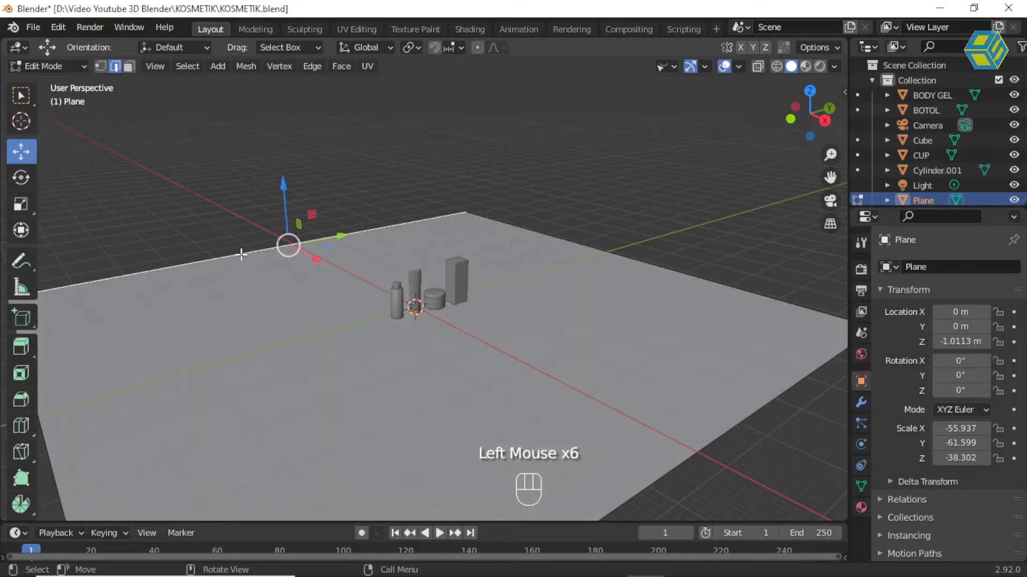
pyautogui.scroll(-1, 244, 257)
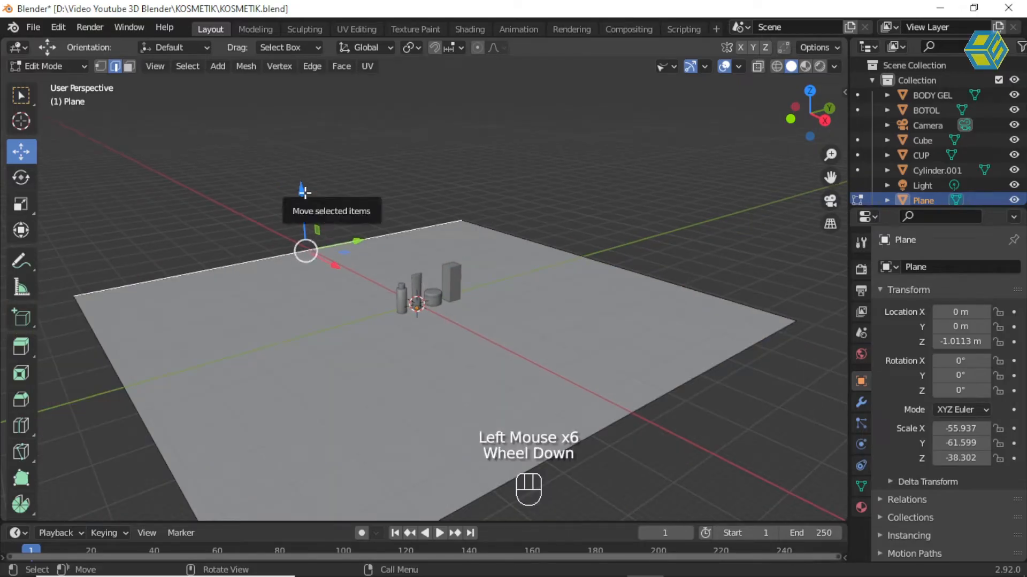
pyautogui.press('e')
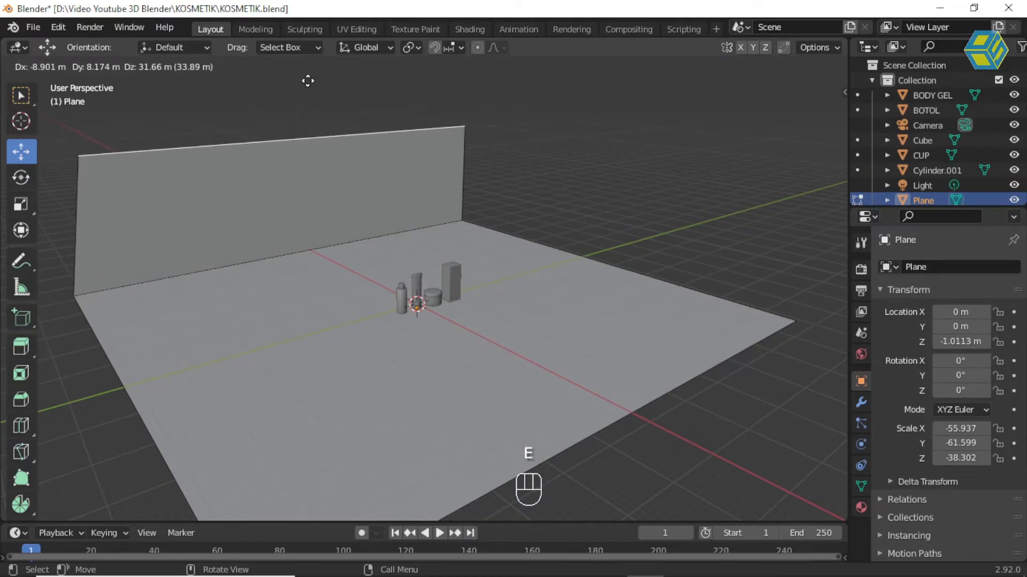
pyautogui.press('z')
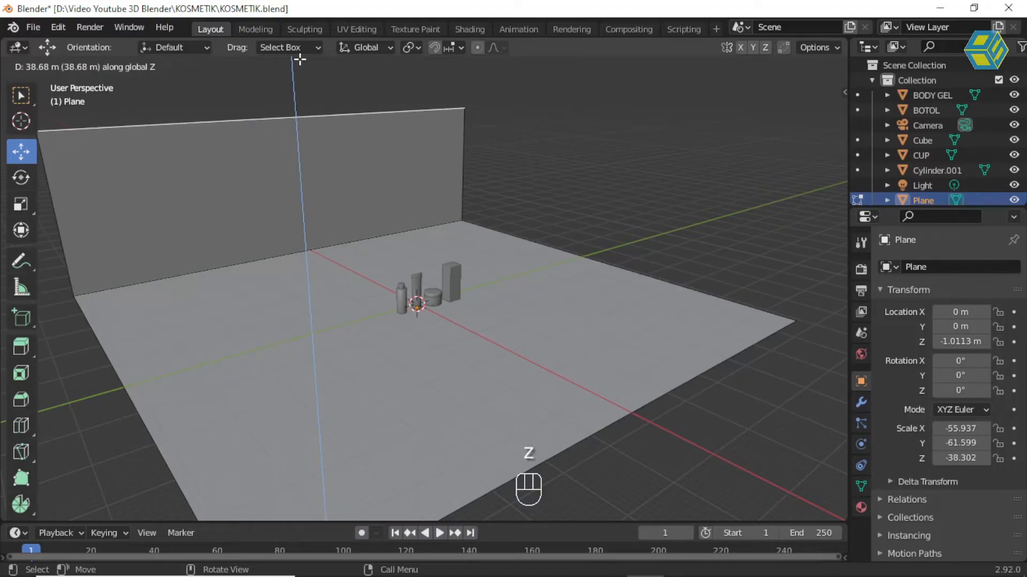
pyautogui.click(306, 88)
pyautogui.scroll(-3, 281, 139)
pyautogui.moveTo(339, 123); pyautogui.dragTo(338, 51)
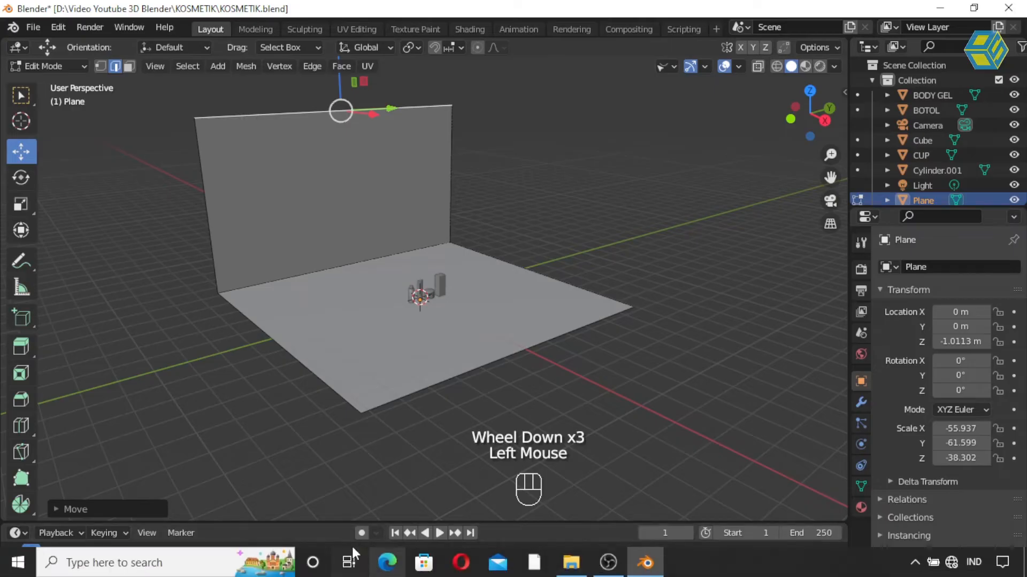
# Bevel the edge between floor and wall with many segments to form a wide smooth curve, leaving the mesh deselected.
pyautogui.scroll(2, 339, 298)
pyautogui.click(324, 249)
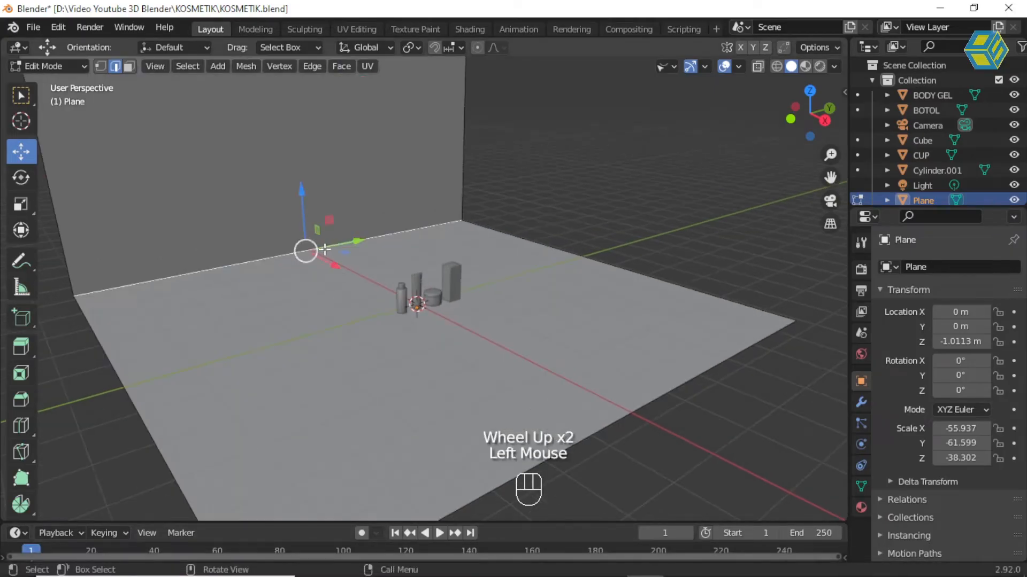
pyautogui.moveTo(232, 276)
pyautogui.mouseDown(button='middle')
pyautogui.moveTo(378, 238)
pyautogui.moveTo(227, 274)
pyautogui.mouseUp(button='middle')
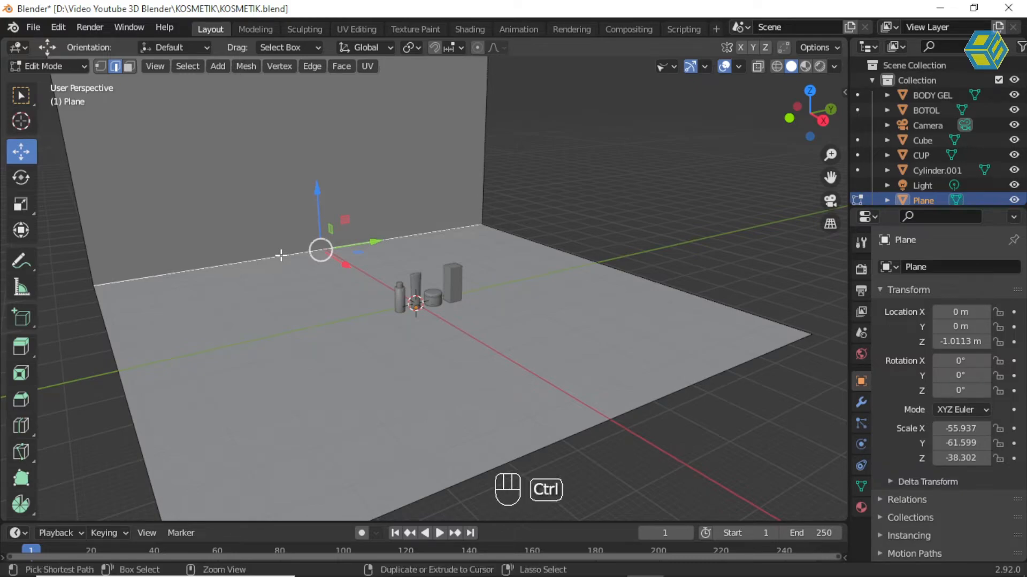
pyautogui.hotkey('ctrl', 'b')
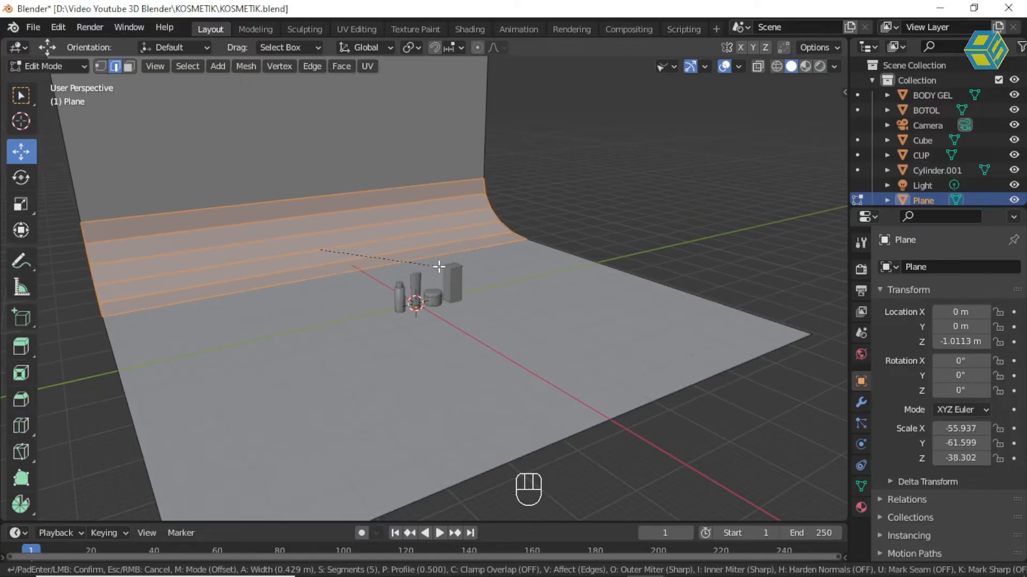
pyautogui.scroll(5, 431, 254)
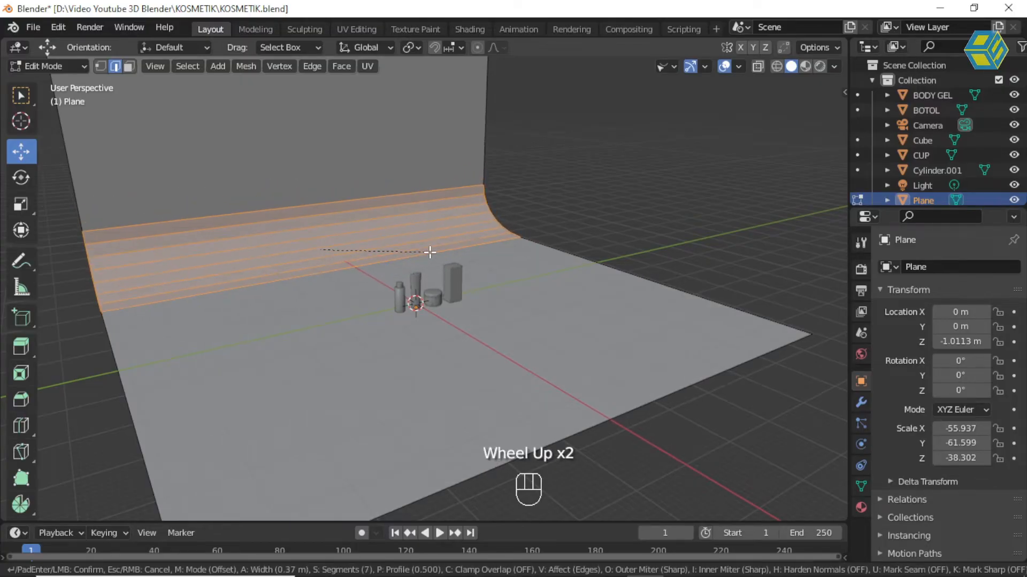
pyautogui.scroll(7, 430, 252)
pyautogui.click(429, 253)
pyautogui.click(597, 191)
pyautogui.click(21, 95)
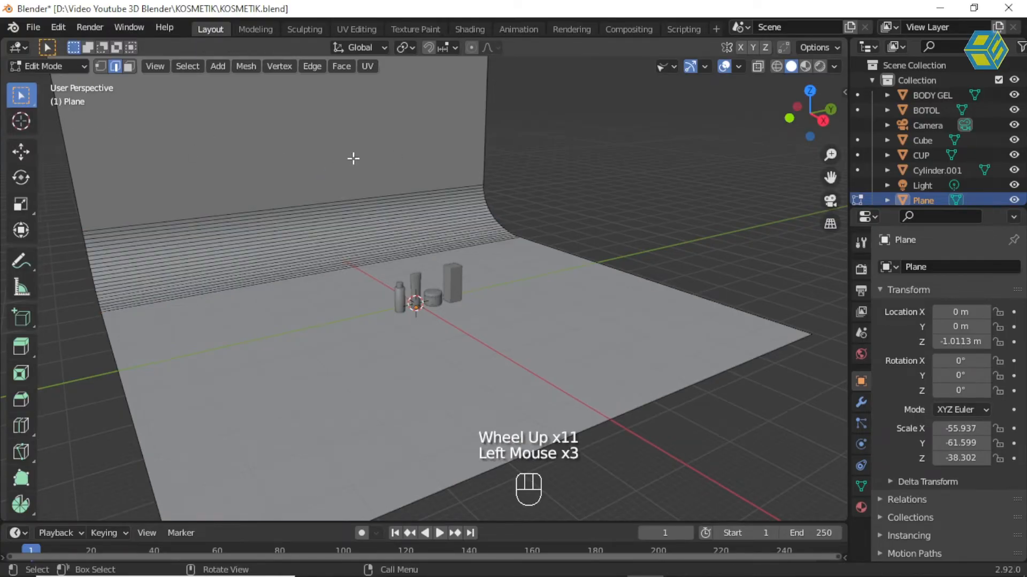
pyautogui.moveTo(593, 183); pyautogui.dragTo(660, 167, button='middle')
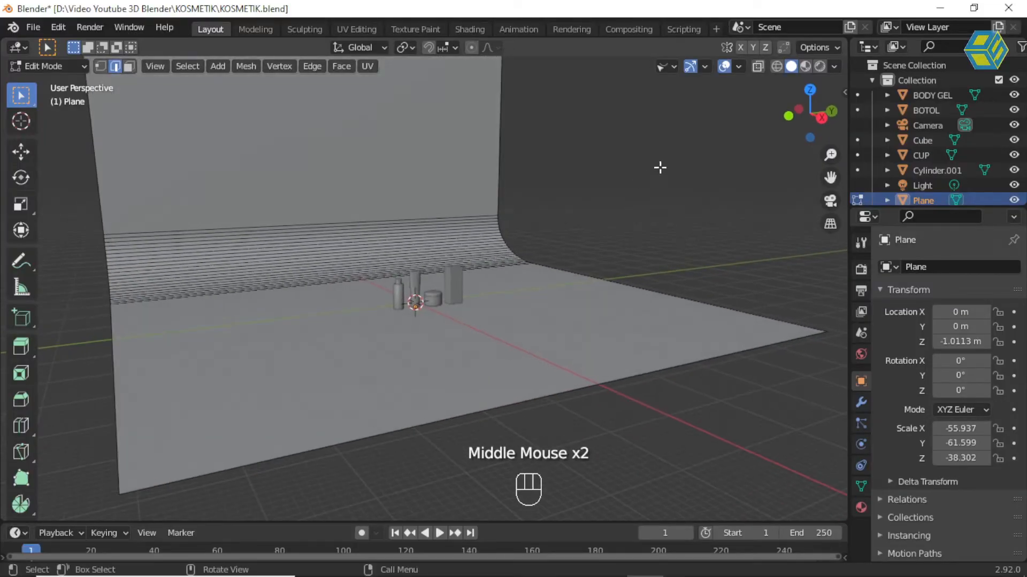
# Turn on viewport visibility for light and camera objects.
pyautogui.click(673, 68)
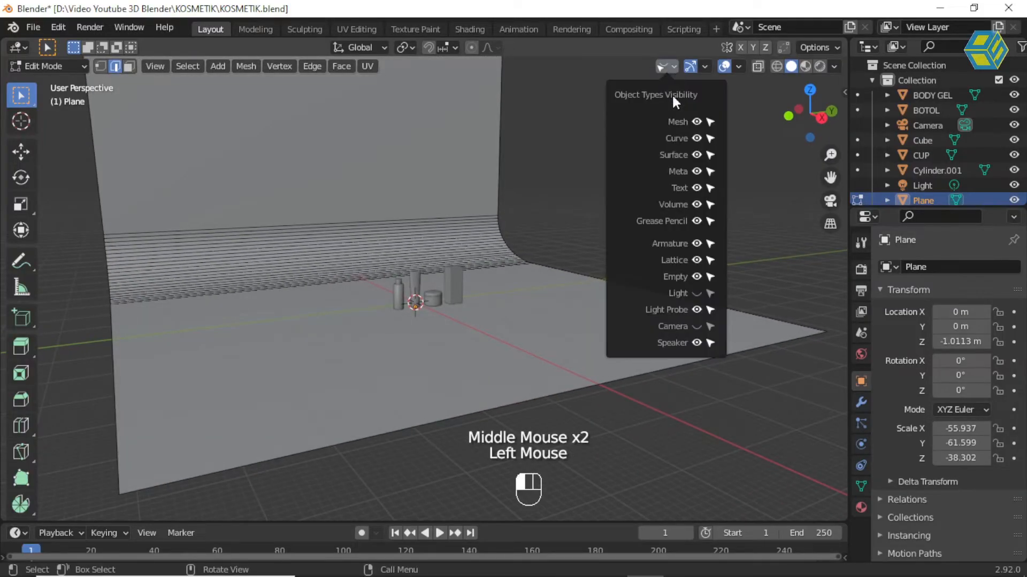
pyautogui.click(696, 293)
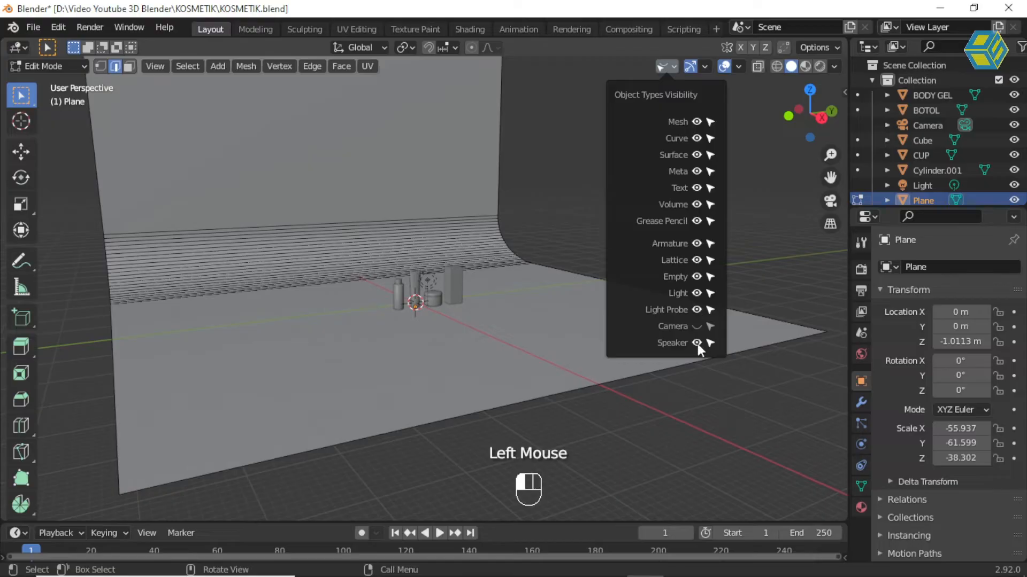
pyautogui.click(760, 170)
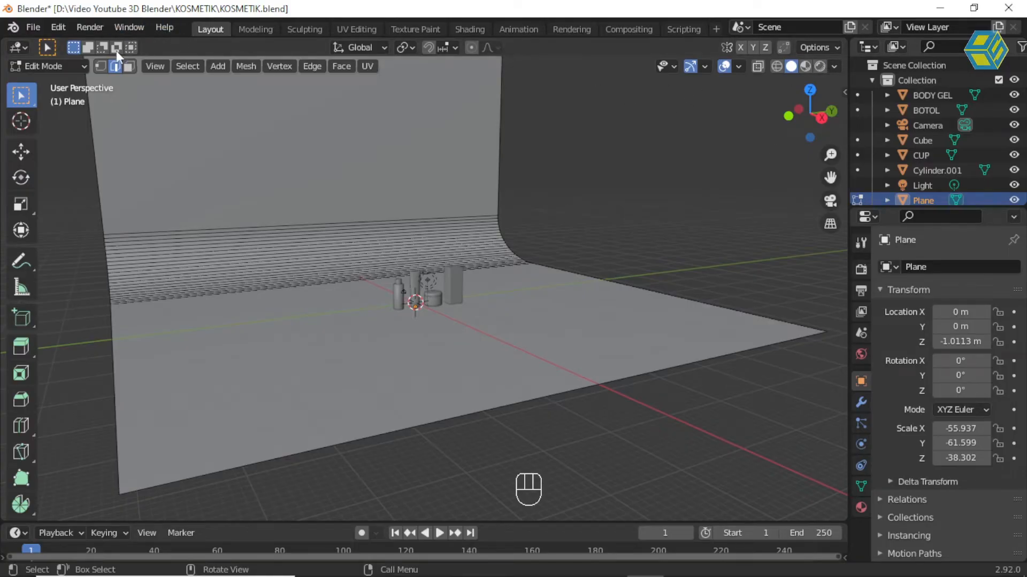
pyautogui.click(156, 67)
pyautogui.moveTo(233, 386)
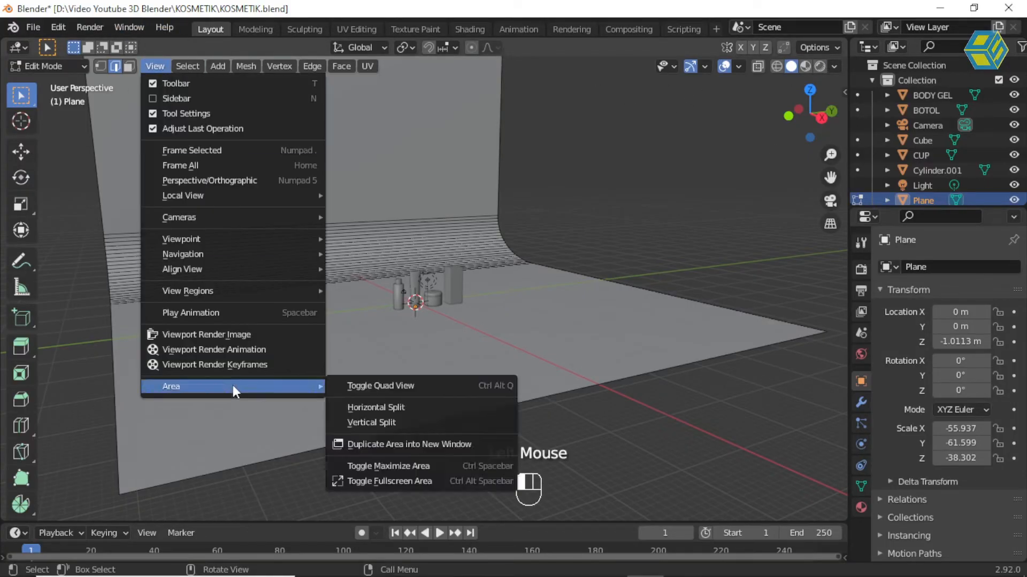
pyautogui.click(372, 407)
pyautogui.rightClick(437, 310)
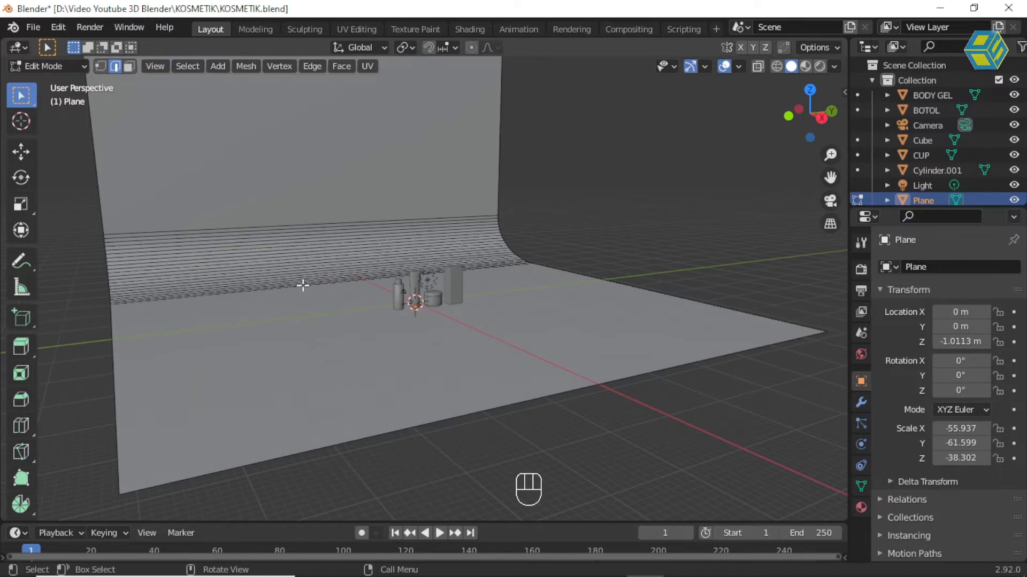
# Split the 3D viewport vertically into two side-by-side views of about equal width.
pyautogui.click(152, 65)
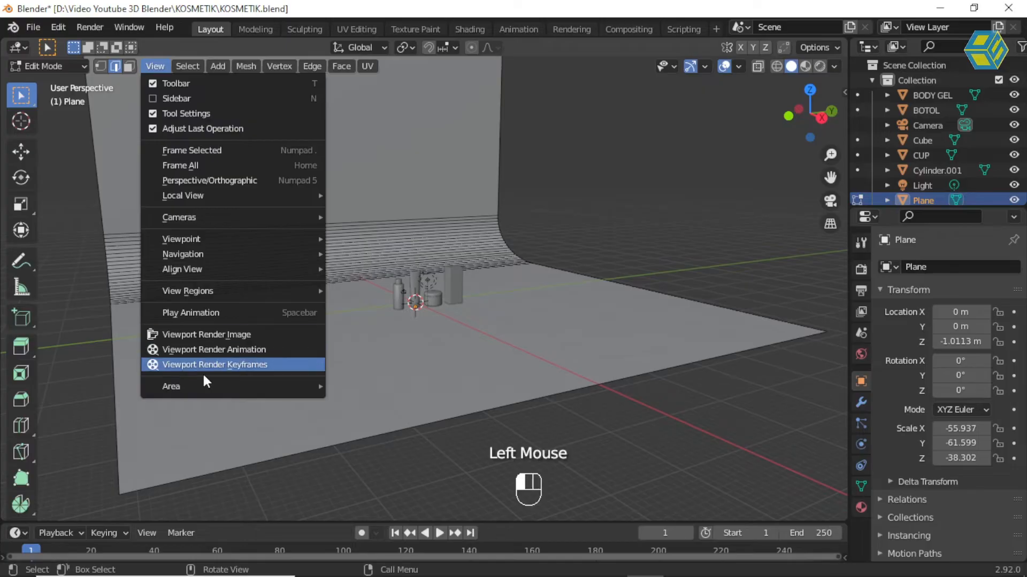
pyautogui.moveTo(208, 389)
pyautogui.click(370, 424)
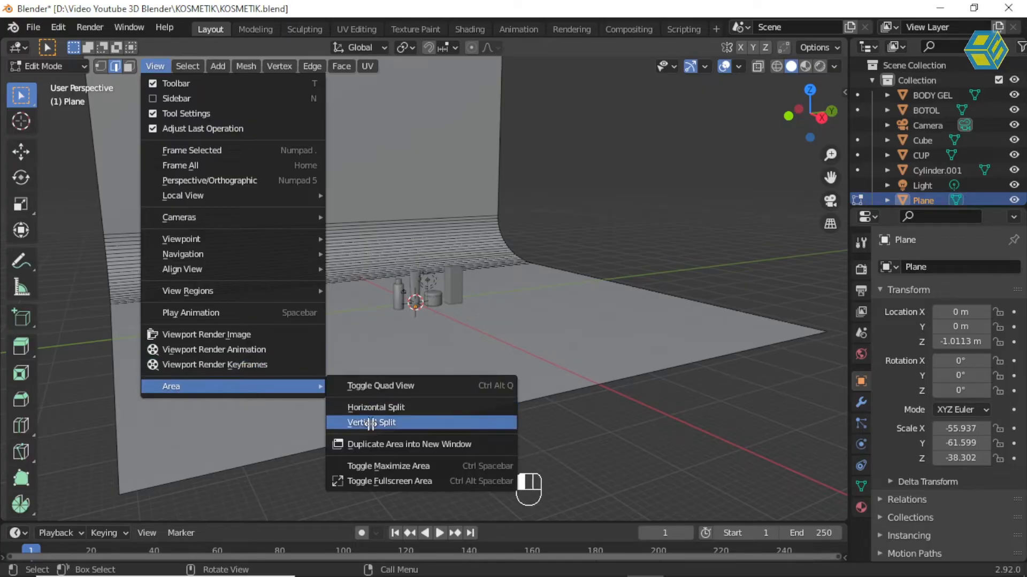
pyautogui.click(450, 314)
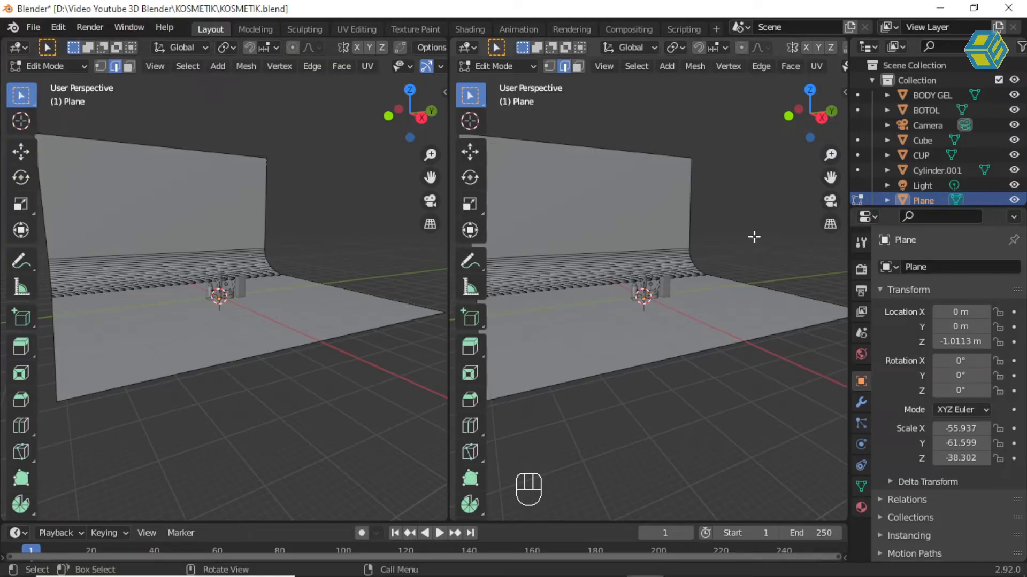
# Show the camera view in the second viewport and lock the camera to the view.
pyautogui.press('KP_0')
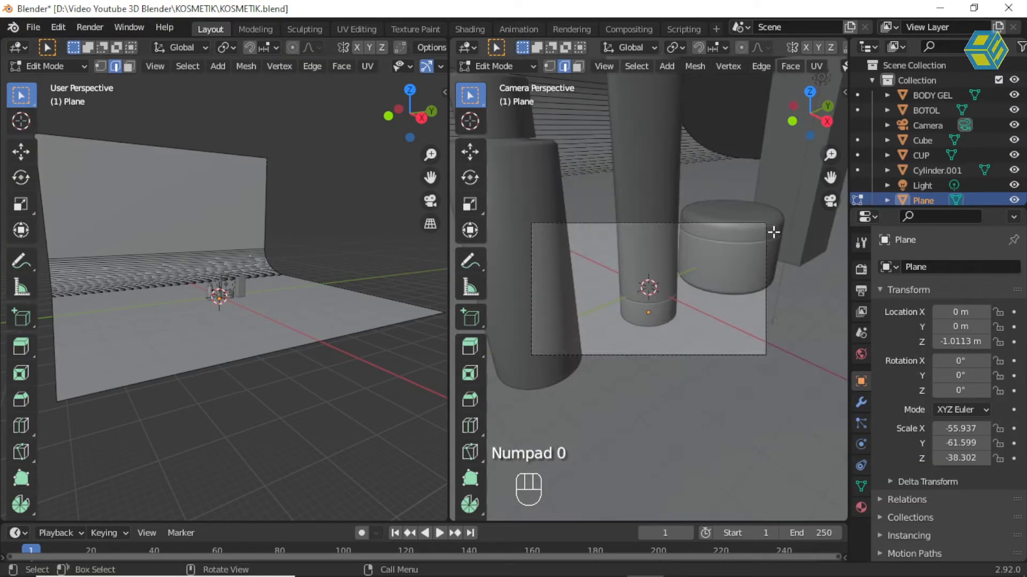
pyautogui.press('n')
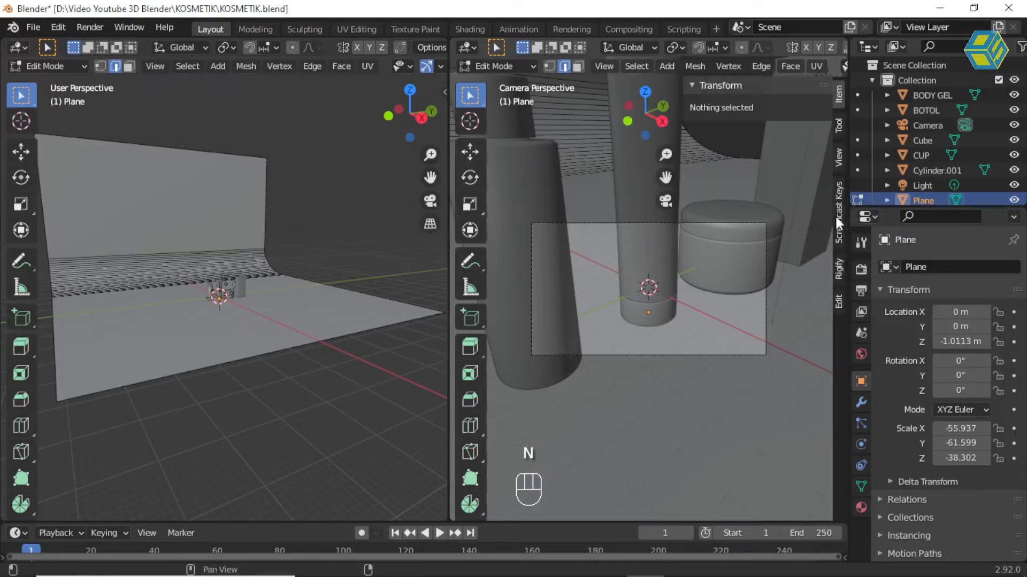
pyautogui.click(838, 158)
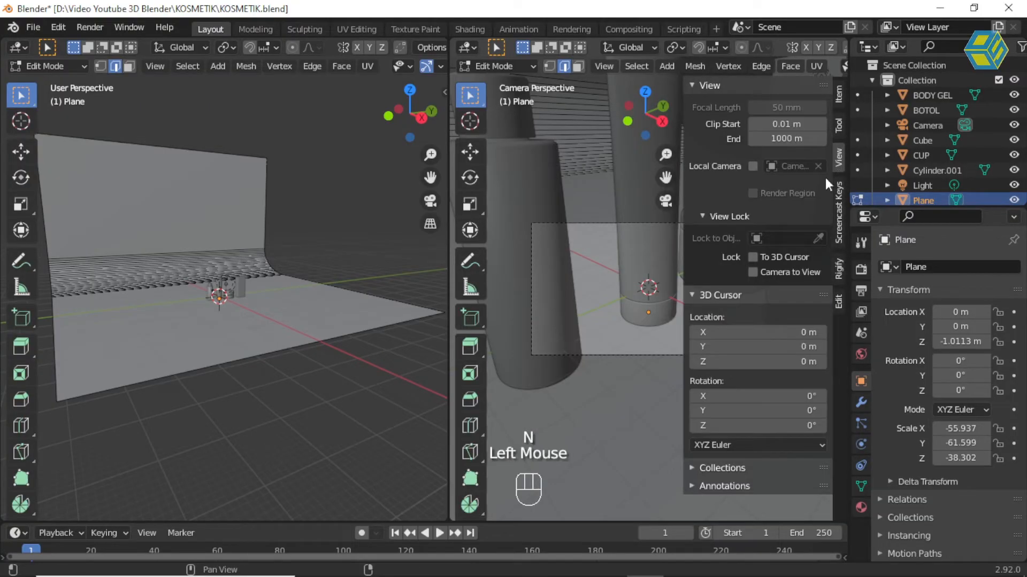
pyautogui.click(753, 271)
pyautogui.press('n')
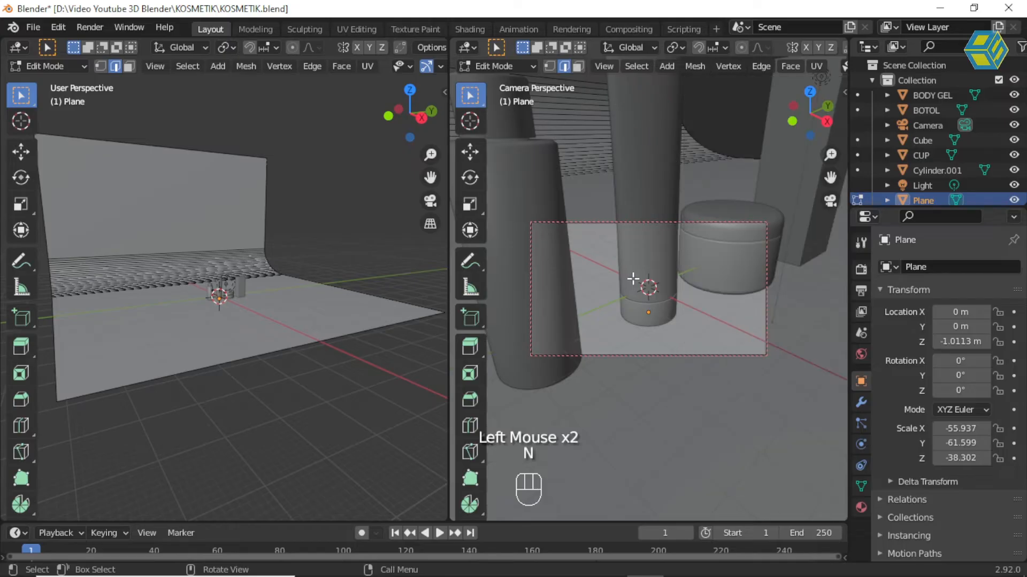
# Reposition the locked camera so the bottle, tube, jar and box all fit inside its frame from a slightly angled front view.
pyautogui.scroll(-6, 650, 285)
pyautogui.moveTo(649, 287); pyautogui.dragTo(650, 260, button='middle')
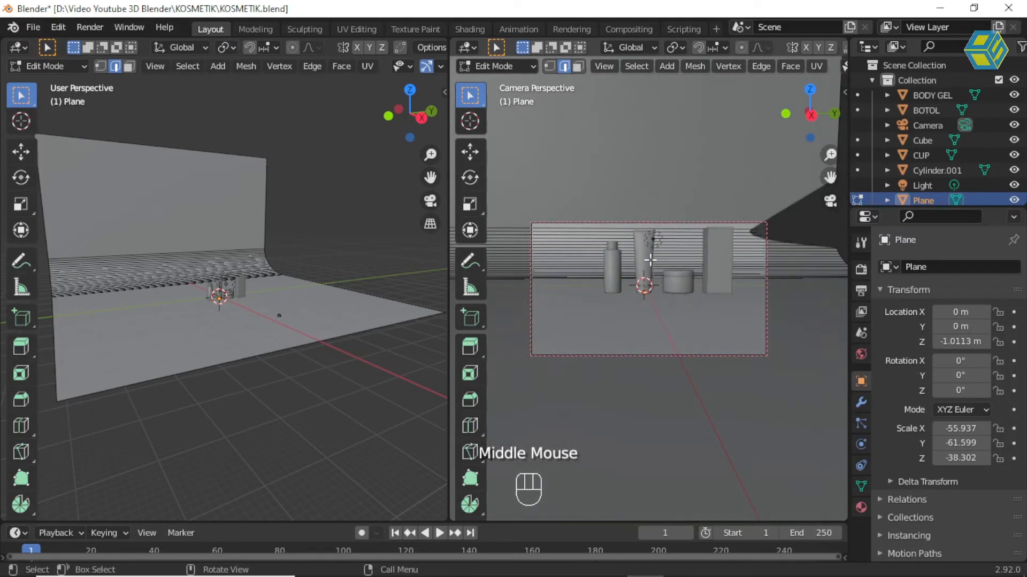
pyautogui.scroll(1, 690, 268)
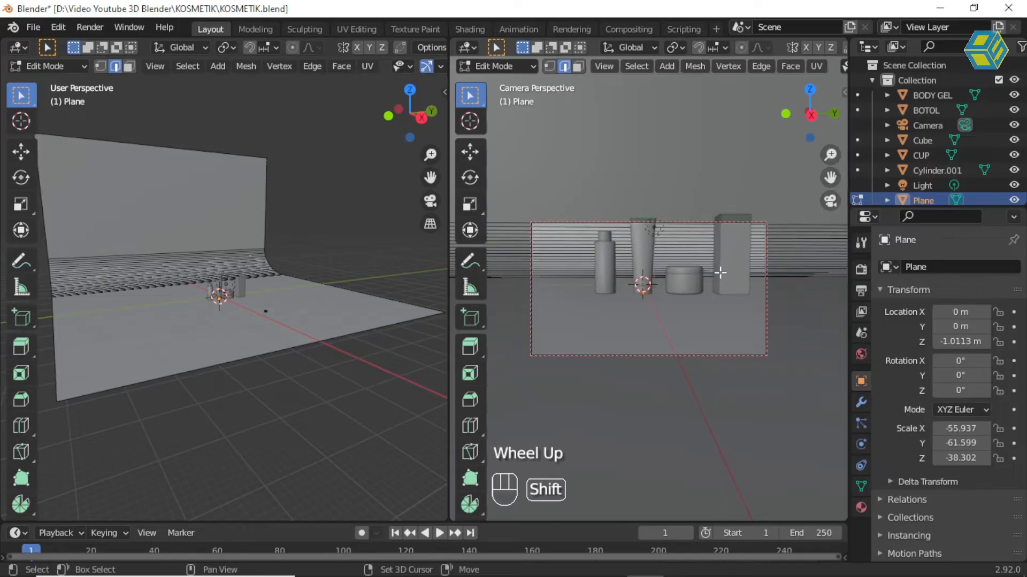
pyautogui.keyDown('shift'); pyautogui.moveTo(714, 277); pyautogui.dragTo(720, 300, button='middle'); pyautogui.keyUp('shift')
pyautogui.scroll(1, 680, 301)
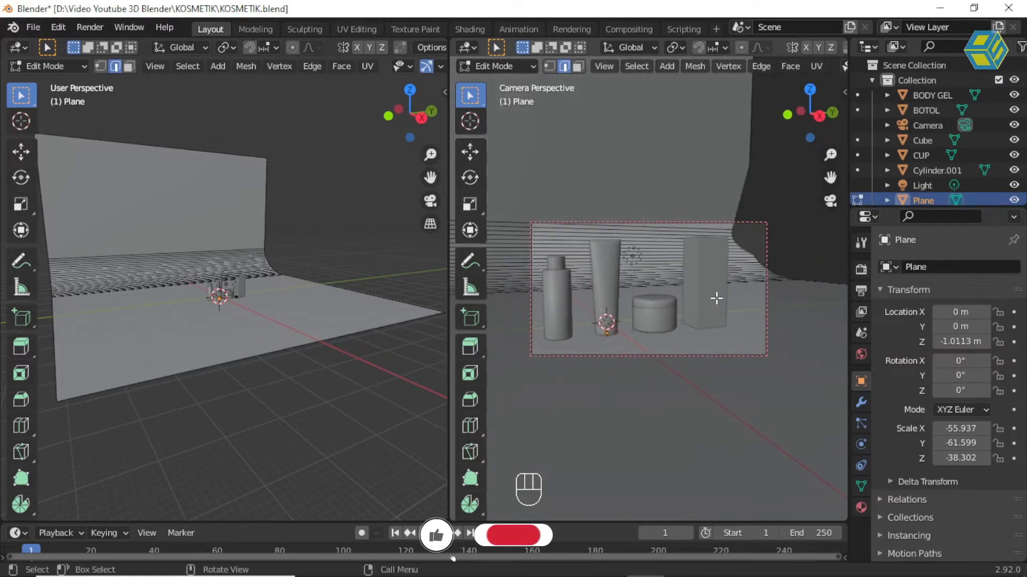
pyautogui.scroll(1, 716, 298)
pyautogui.scroll(-1, 710, 293)
pyautogui.keyDown('shift'); pyautogui.moveTo(706, 294); pyautogui.dragTo(731, 298, button='middle'); pyautogui.keyUp('shift')
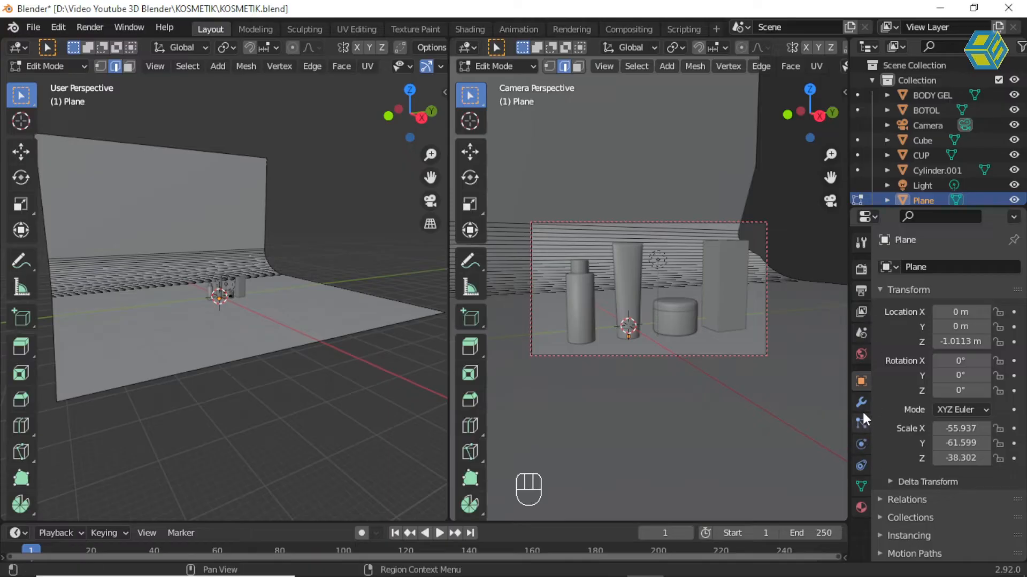
pyautogui.click(862, 465)
pyautogui.click(861, 445)
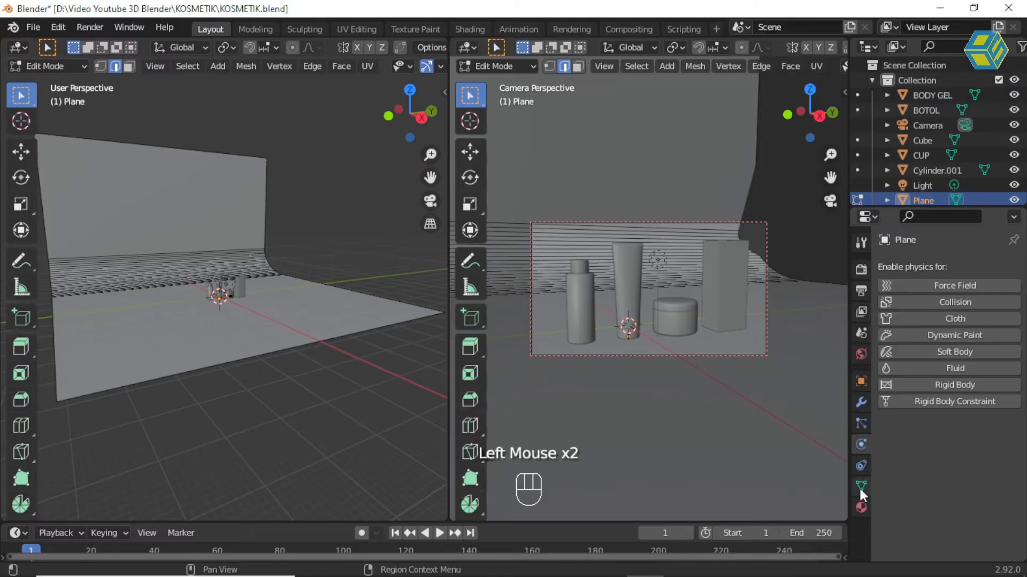
# Look through the property categories with the plane and the camera selected for the camera's lens and clipping settings.
pyautogui.click(859, 486)
pyautogui.click(861, 507)
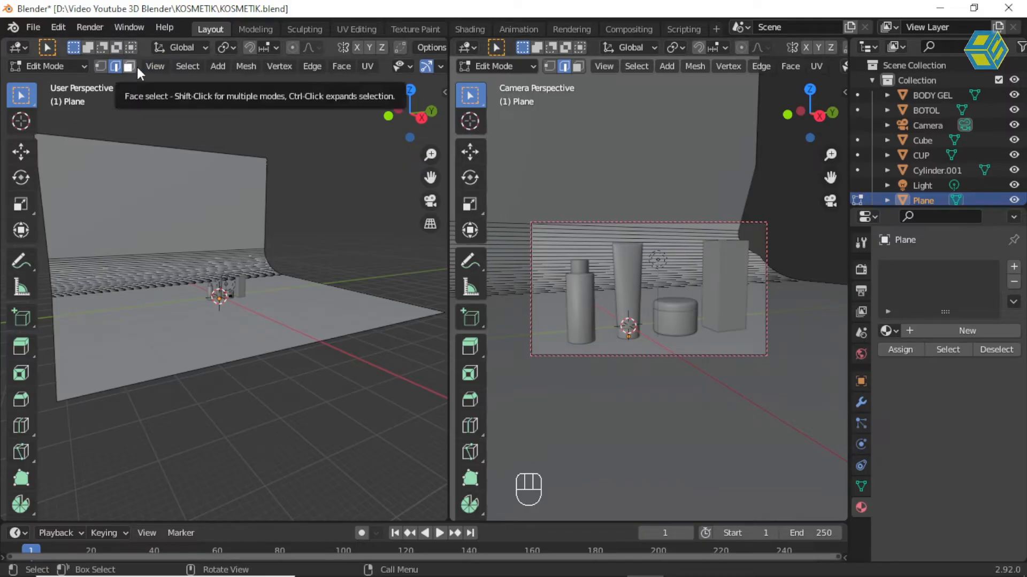
pyautogui.moveTo(239, 165); pyautogui.dragTo(237, 209, button='middle')
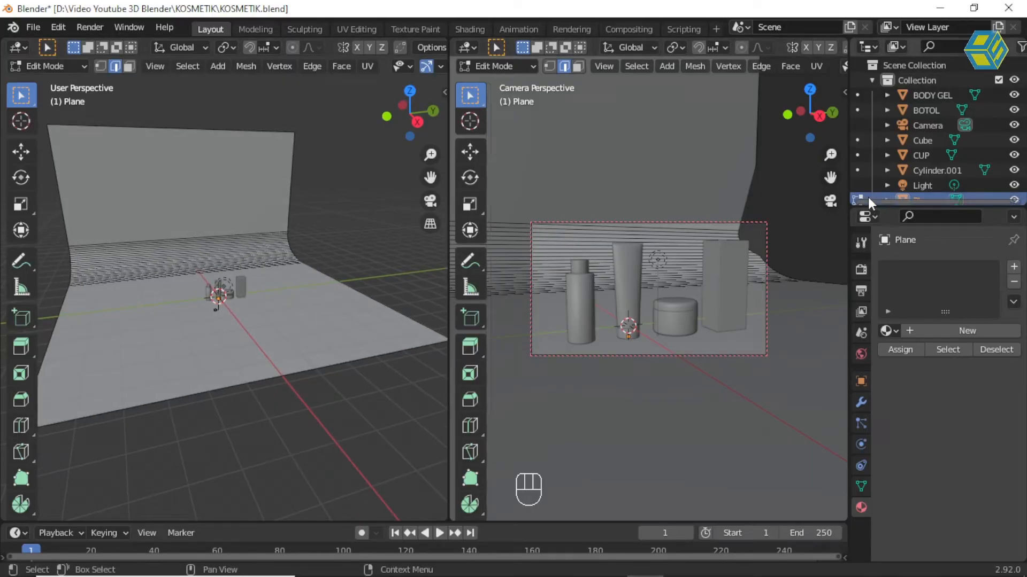
pyautogui.scroll(2, 936, 130)
pyautogui.scroll(-2, 935, 128)
pyautogui.scroll(1, 934, 129)
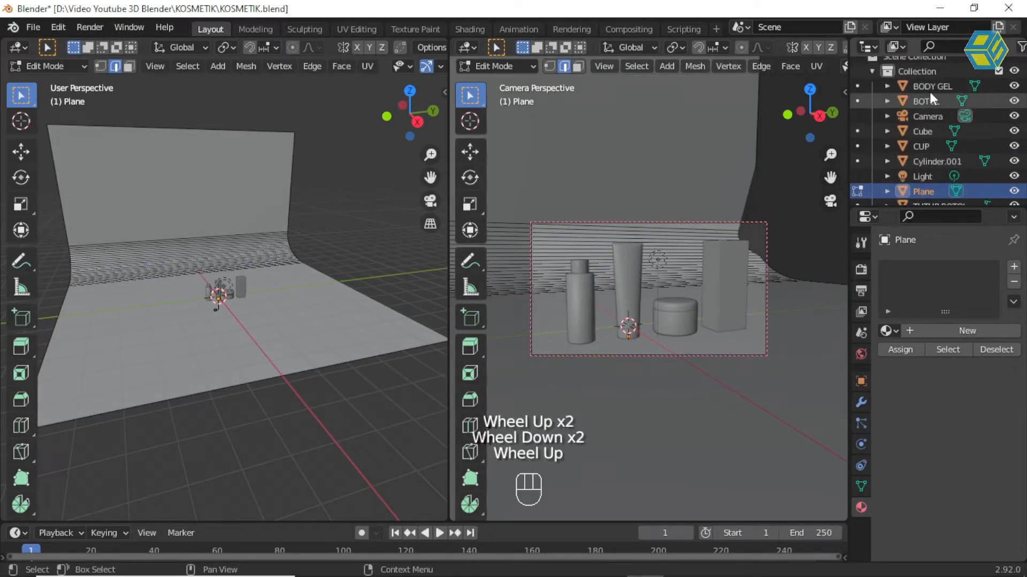
pyautogui.click(932, 117)
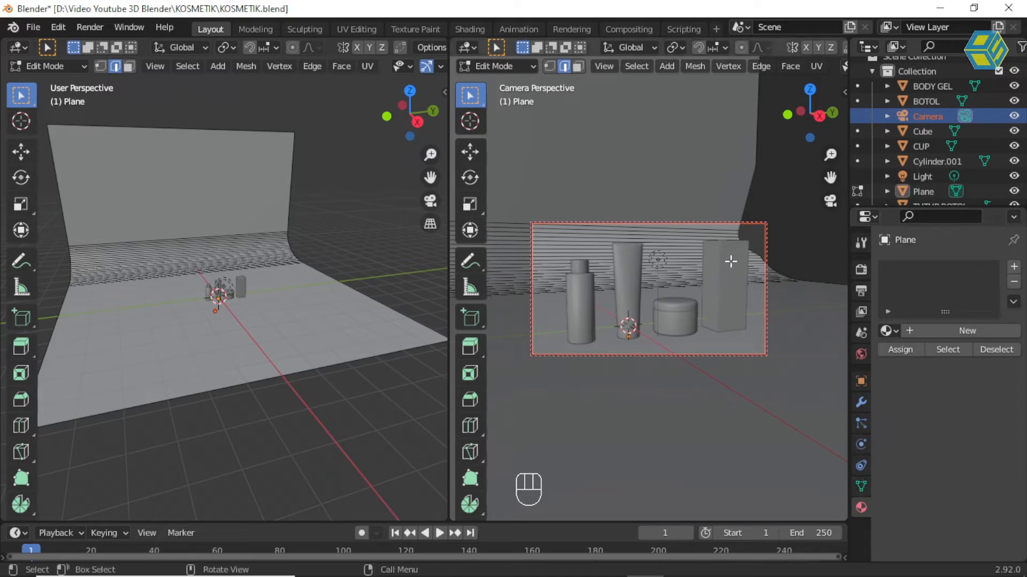
pyautogui.click(861, 486)
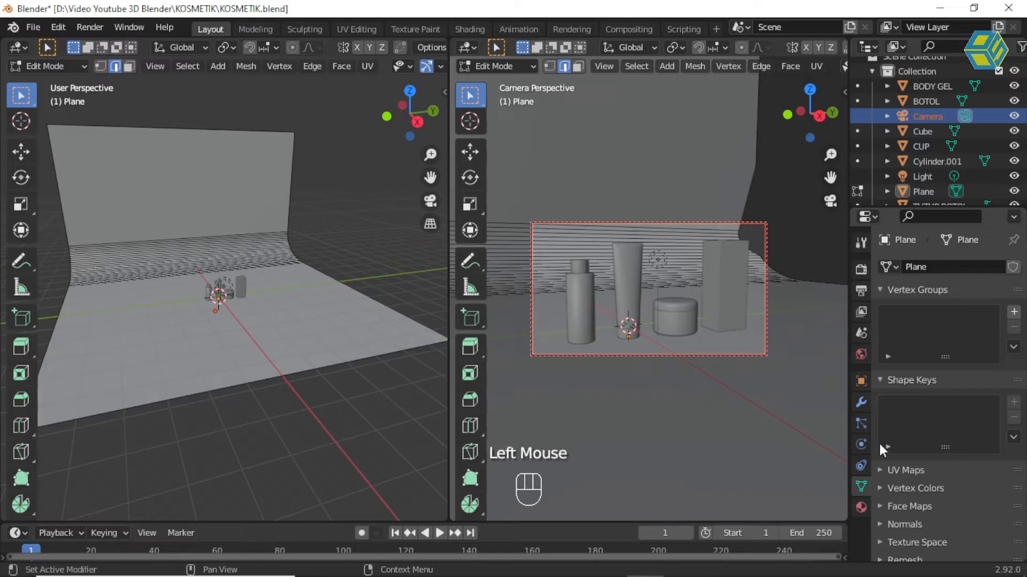
pyautogui.click(861, 464)
pyautogui.click(860, 445)
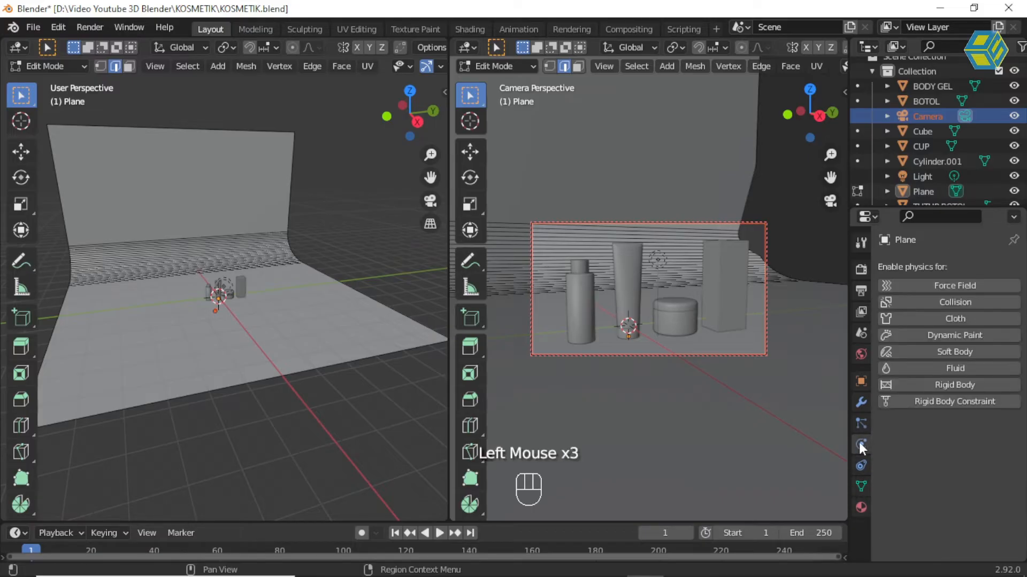
pyautogui.click(859, 423)
pyautogui.click(861, 402)
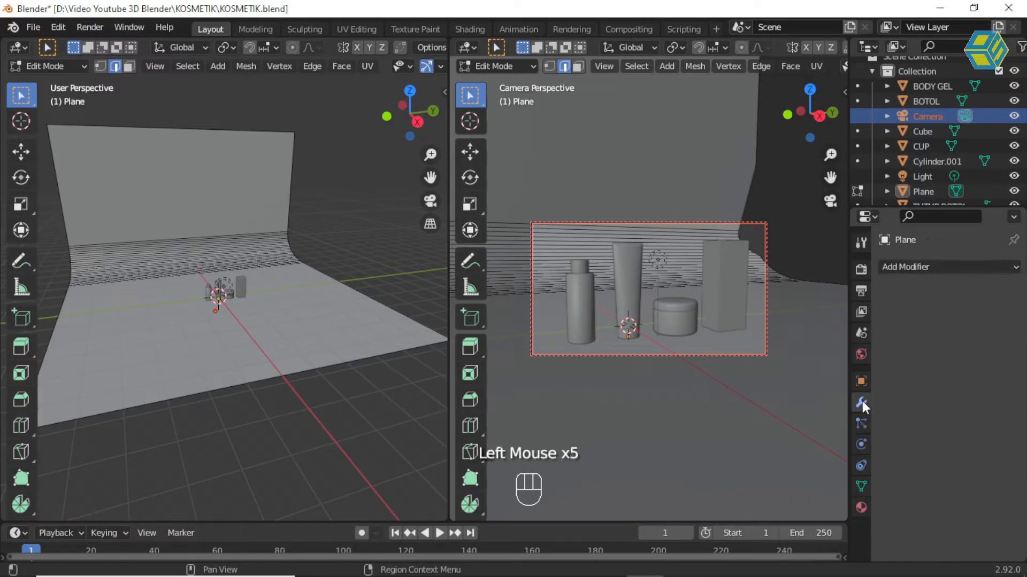
pyautogui.click(860, 382)
pyautogui.click(861, 359)
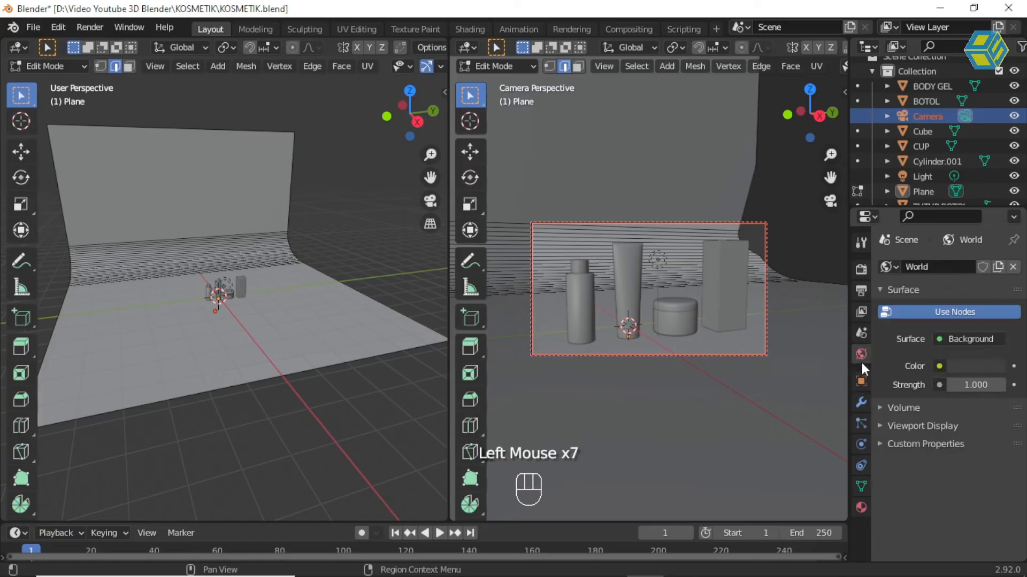
pyautogui.click(860, 381)
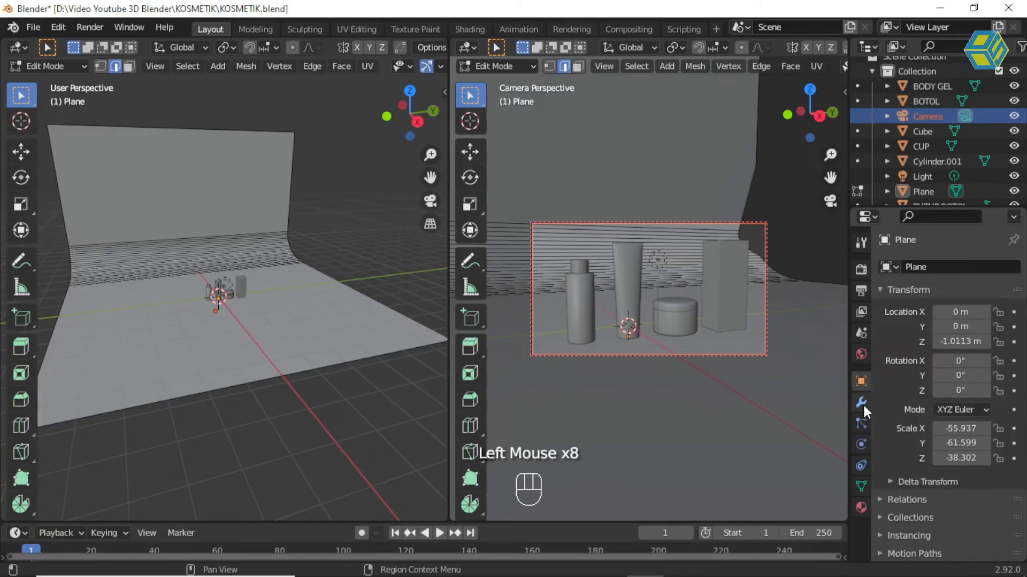
pyautogui.click(861, 402)
pyautogui.click(861, 423)
pyautogui.click(861, 444)
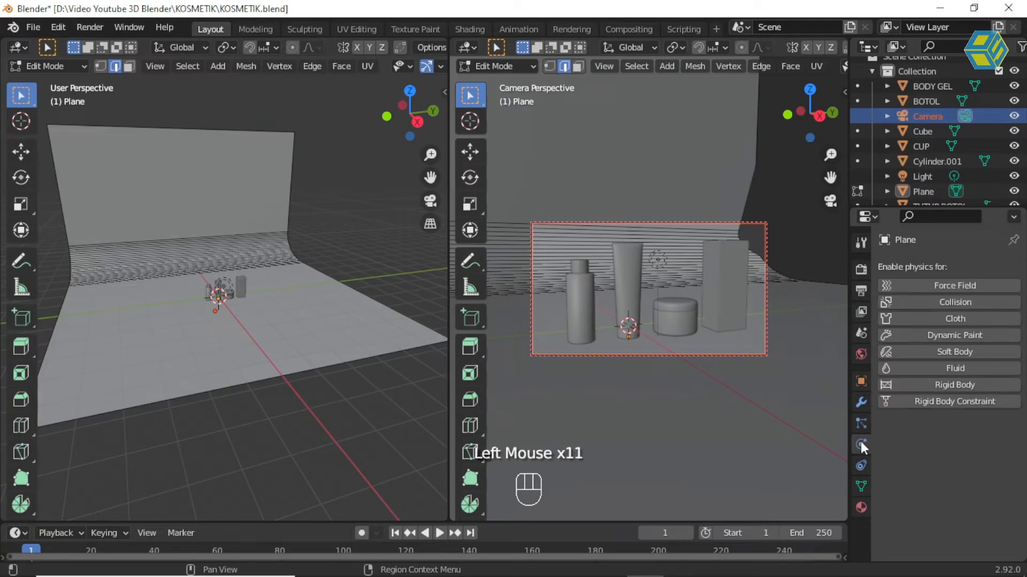
pyautogui.click(862, 464)
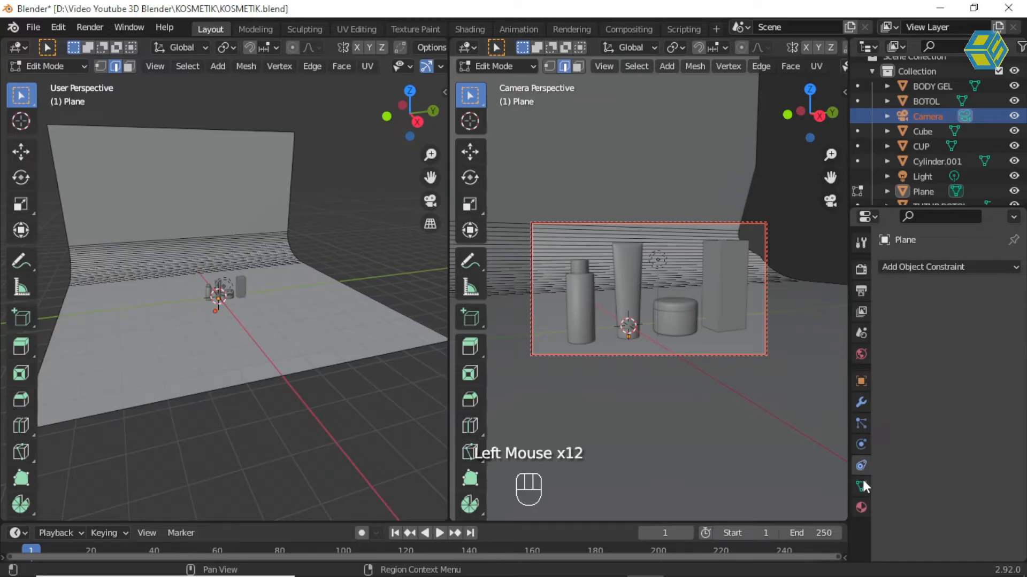
pyautogui.click(861, 486)
pyautogui.scroll(-2, 920, 479)
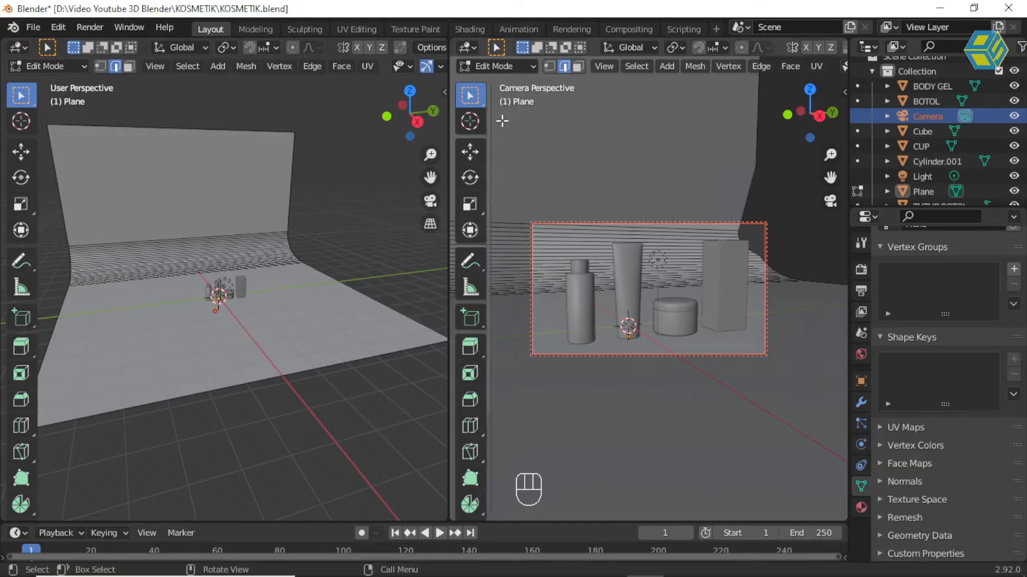
# Switch the backdrop plane from Edit Mode to Object Mode and select the camera by its frame.
pyautogui.moveTo(263, 275); pyautogui.dragTo(268, 284, button='middle')
pyautogui.scroll(2, 262, 280)
pyautogui.scroll(-2, 261, 280)
pyautogui.click(21, 152)
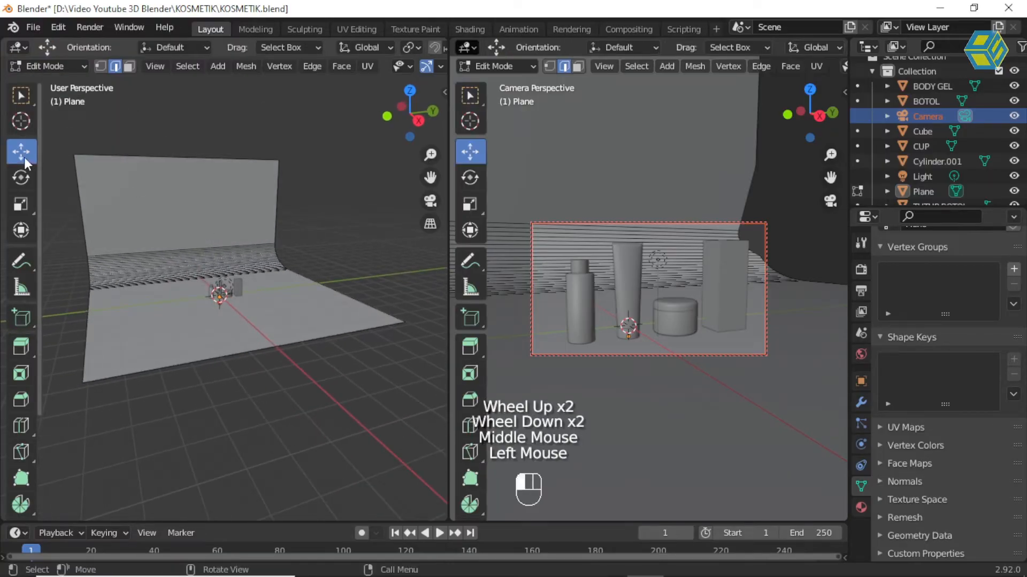
pyautogui.click(69, 69)
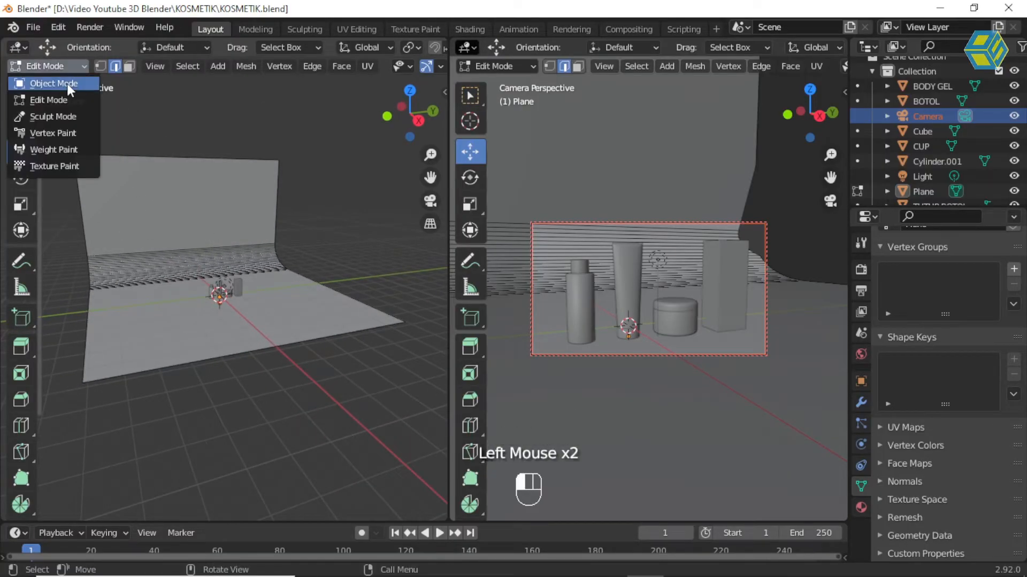
pyautogui.click(66, 83)
pyautogui.click(188, 124)
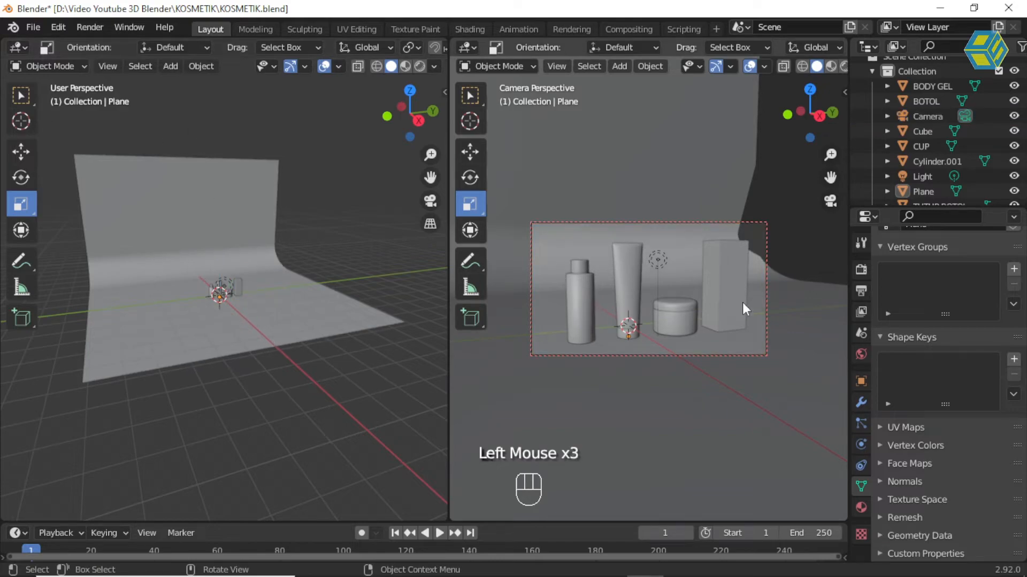
pyautogui.click(749, 223)
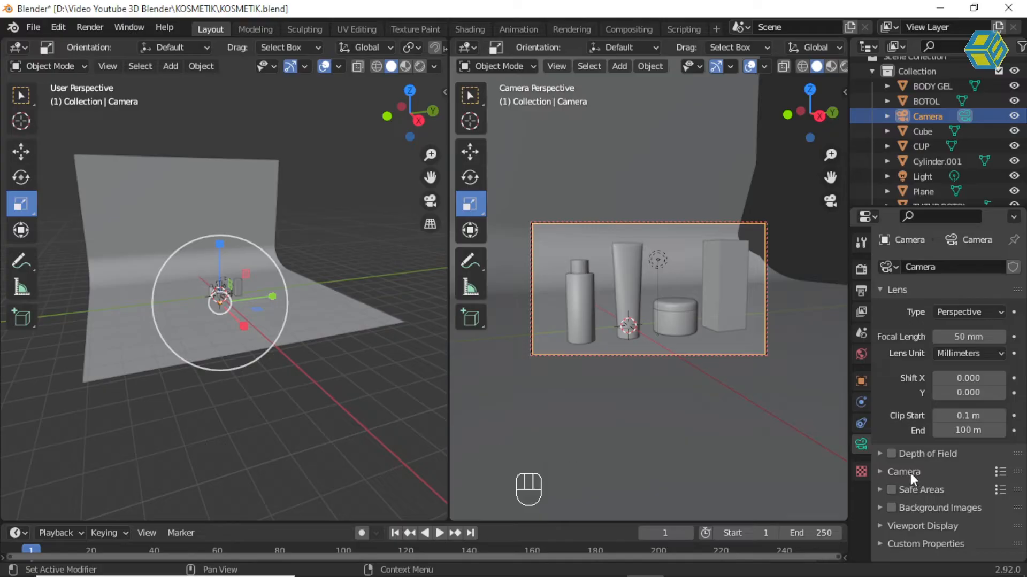
# Set the camera's clip start to 13.1 m and its clip end to 111 m.
pyautogui.click(288, 238)
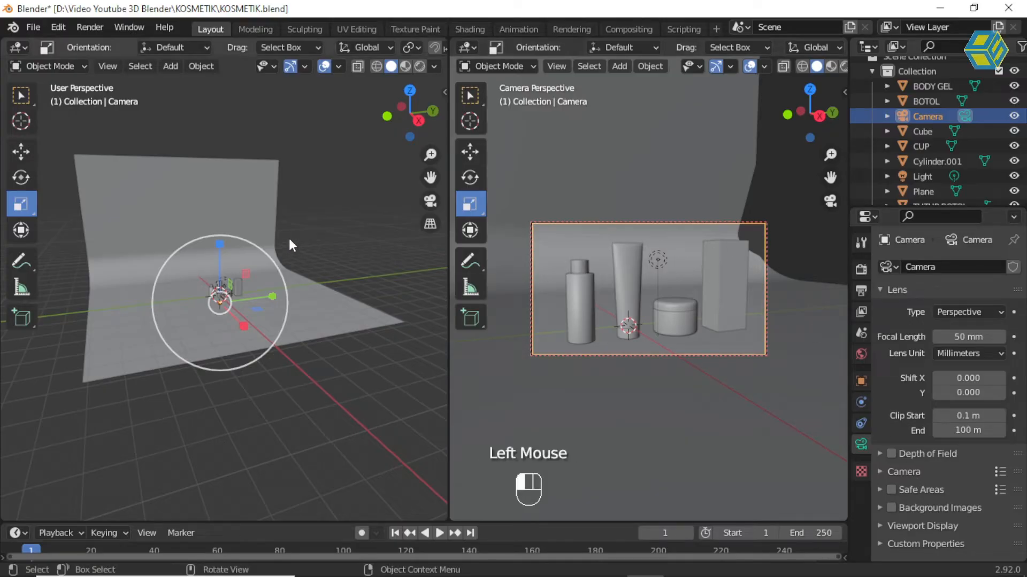
pyautogui.click(263, 213)
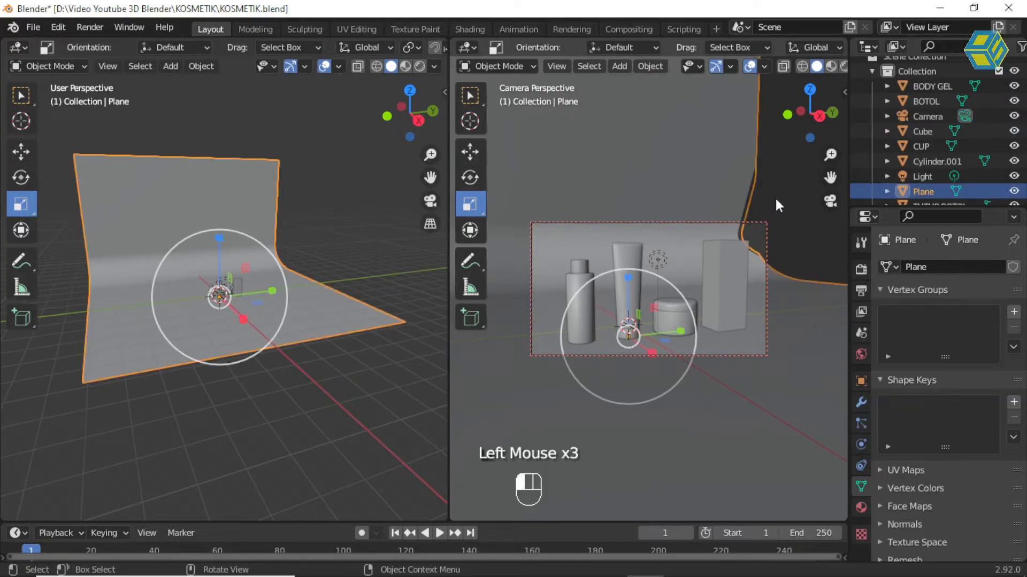
pyautogui.click(763, 225)
pyautogui.click(766, 224)
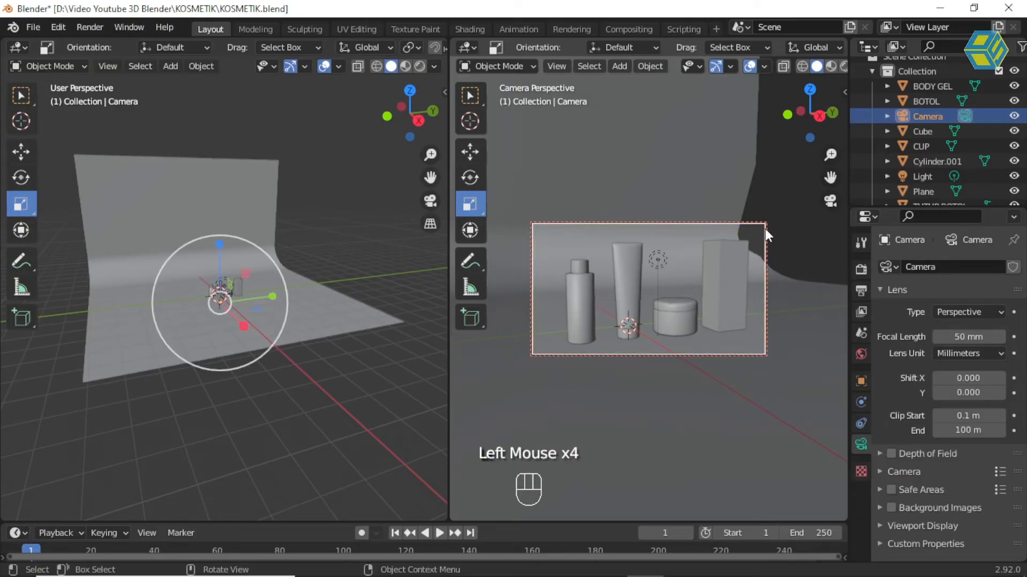
pyautogui.click(882, 471)
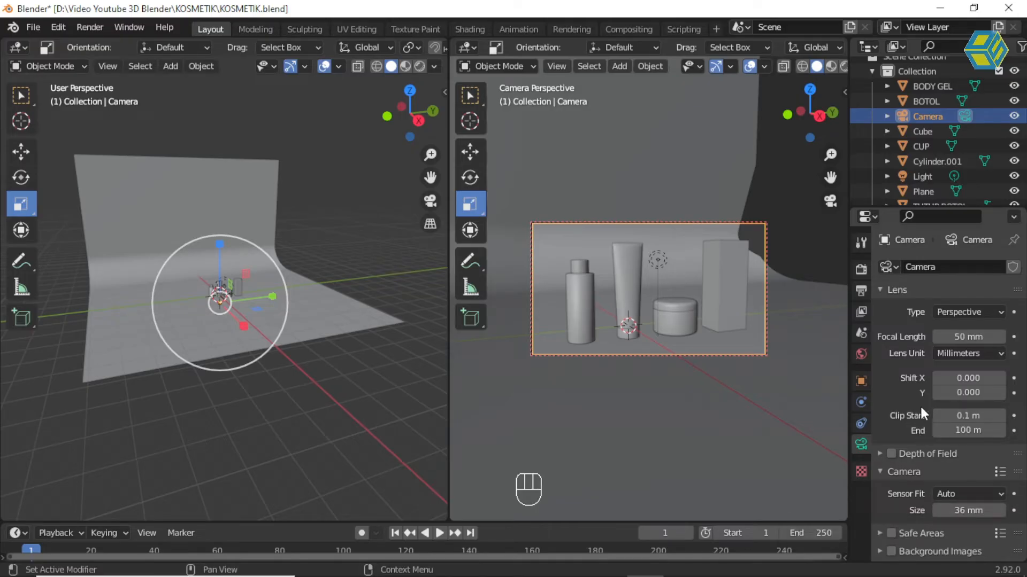
pyautogui.moveTo(962, 416)
pyautogui.mouseDown()
pyautogui.moveTo(995, 416)
pyautogui.moveTo(953, 430)
pyautogui.moveTo(976, 431)
pyautogui.mouseUp()
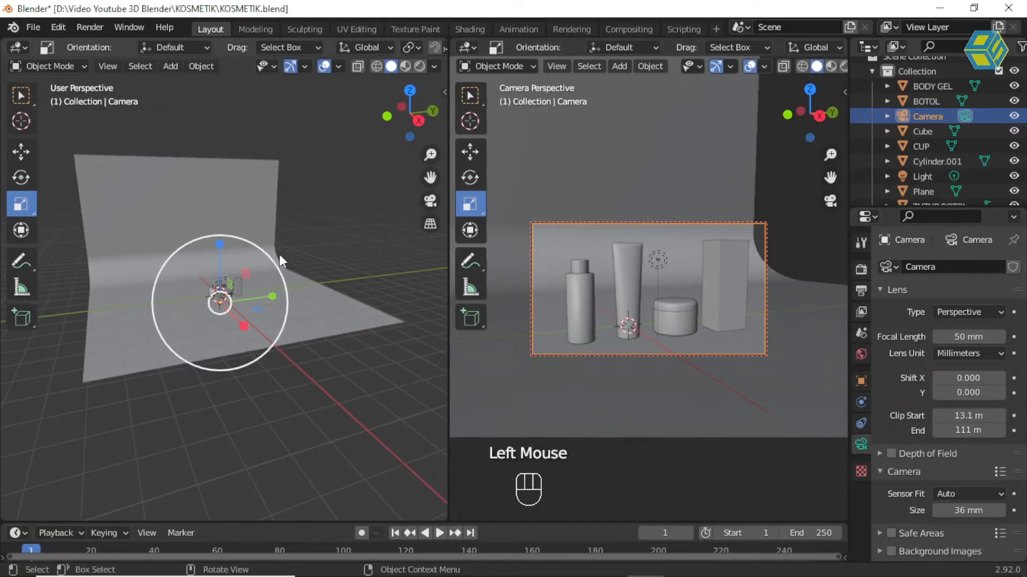
# Move the curved backdrop plane along the Y axis until it fills the background of the camera frame.
pyautogui.click(253, 219)
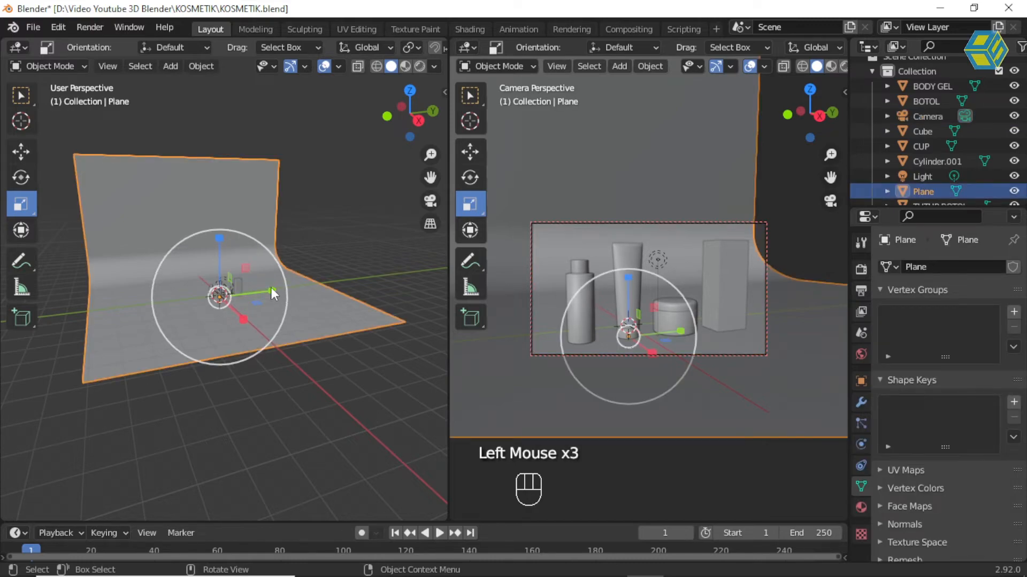
pyautogui.click(21, 152)
pyautogui.moveTo(246, 281); pyautogui.dragTo(375, 302)
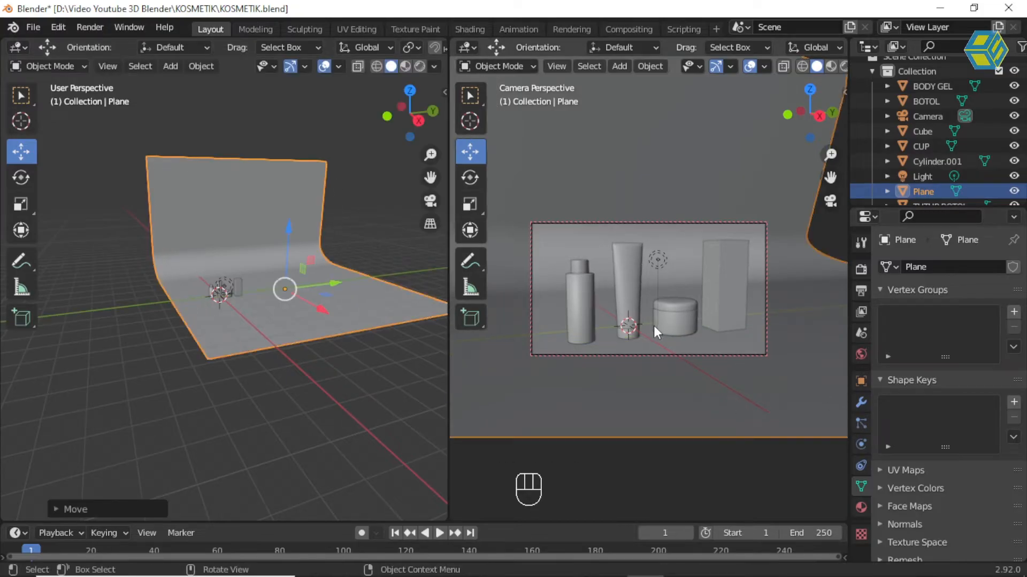
# Raise the camera's clip end to 129 m and turn off locking the camera to the view.
pyautogui.click(766, 278)
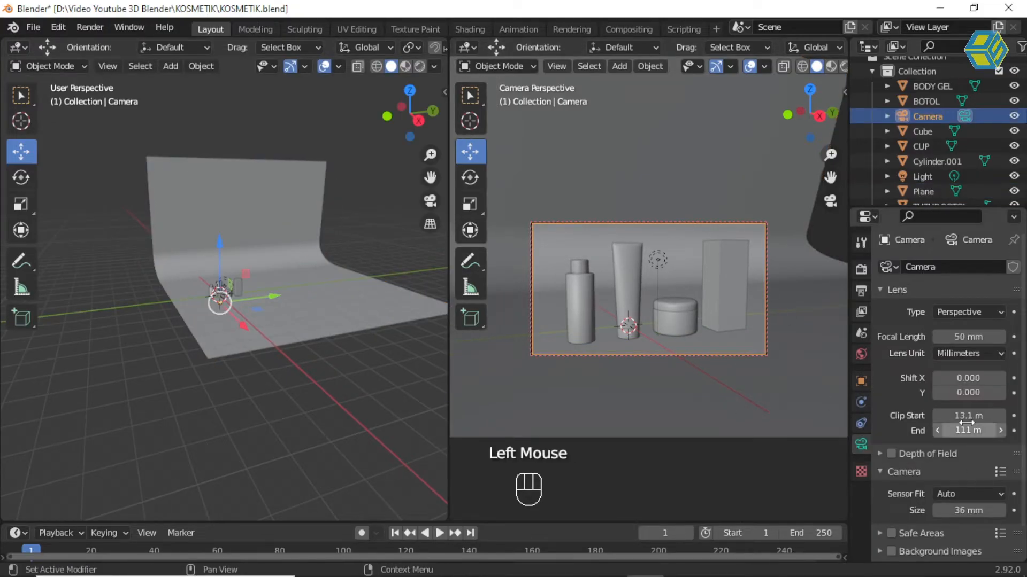
pyautogui.moveTo(962, 429); pyautogui.dragTo(973, 429)
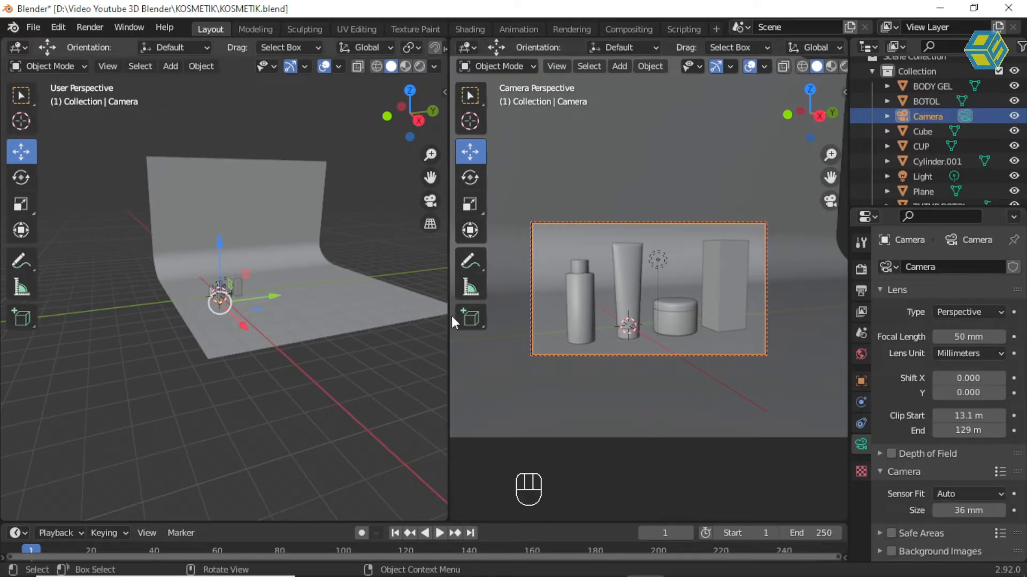
pyautogui.press('n')
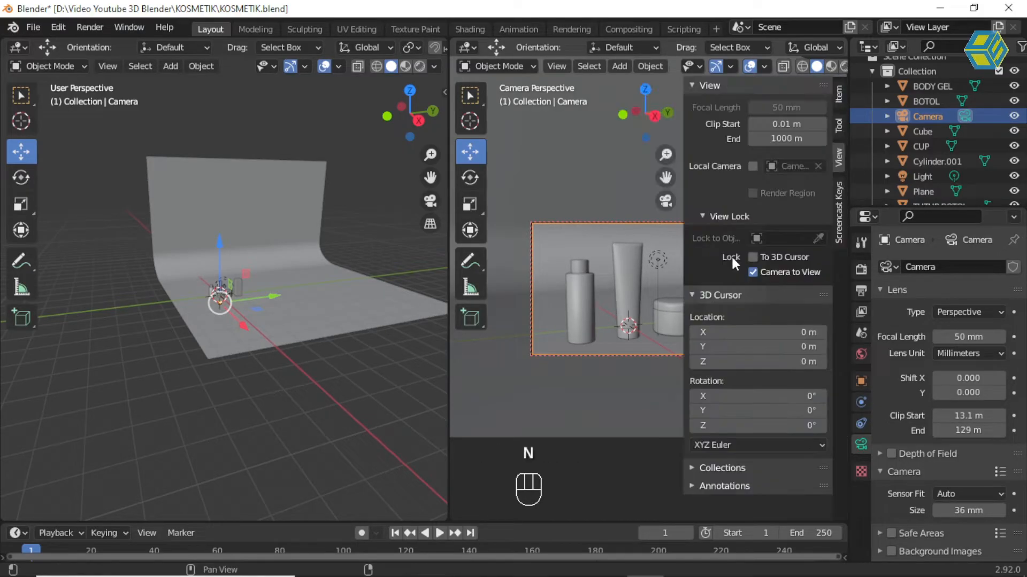
pyautogui.click(762, 270)
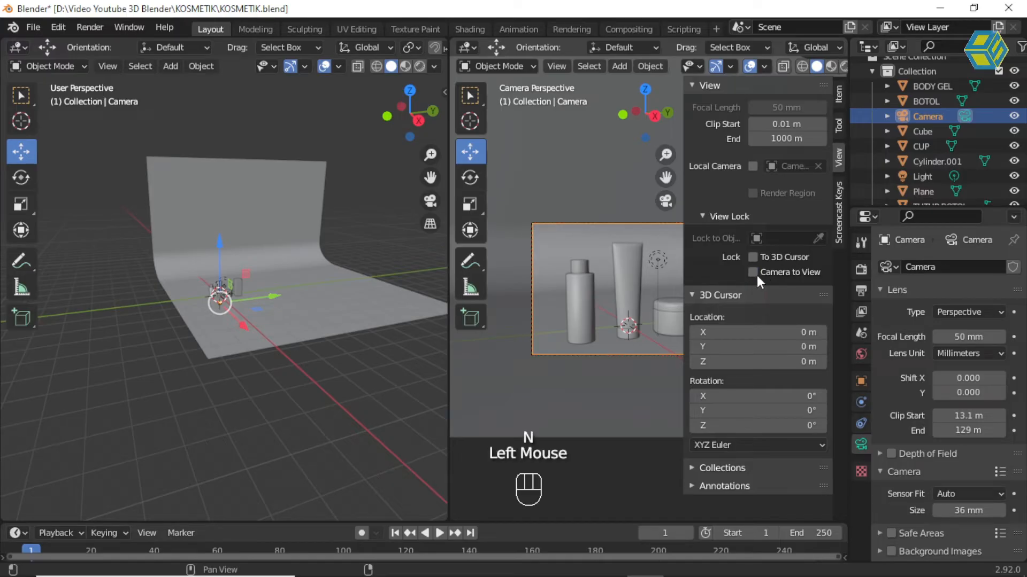
pyautogui.press('n')
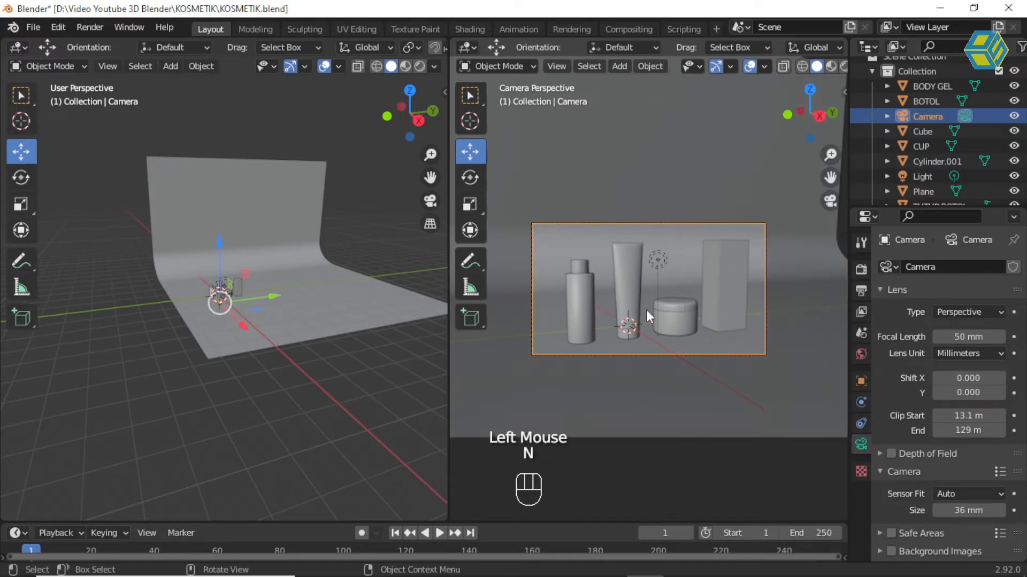
# Hide the toolbar in the camera viewport.
pyautogui.scroll(3, 646, 309)
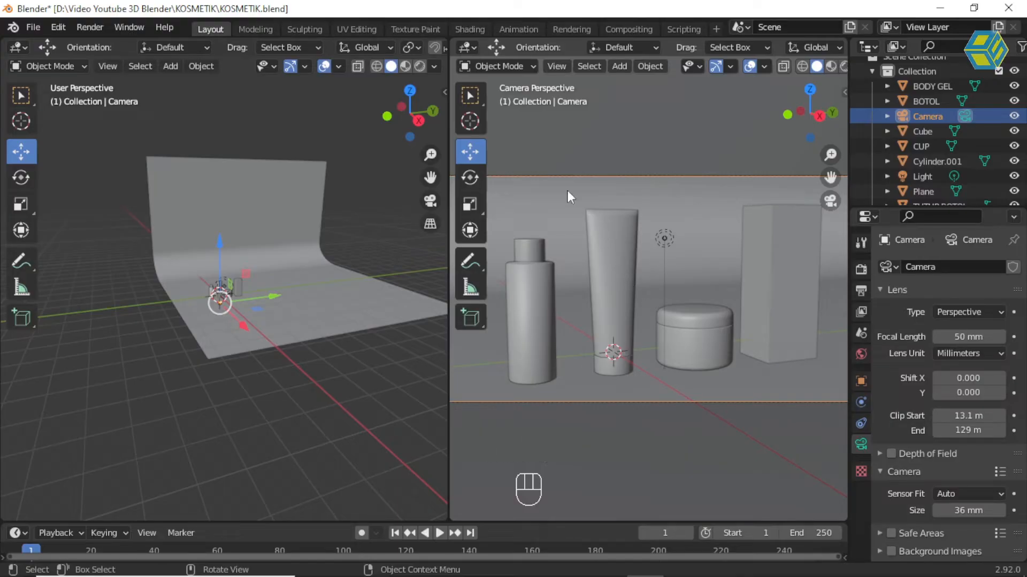
pyautogui.press('t')
pyautogui.scroll(-1, 598, 265)
pyautogui.scroll(1, 598, 264)
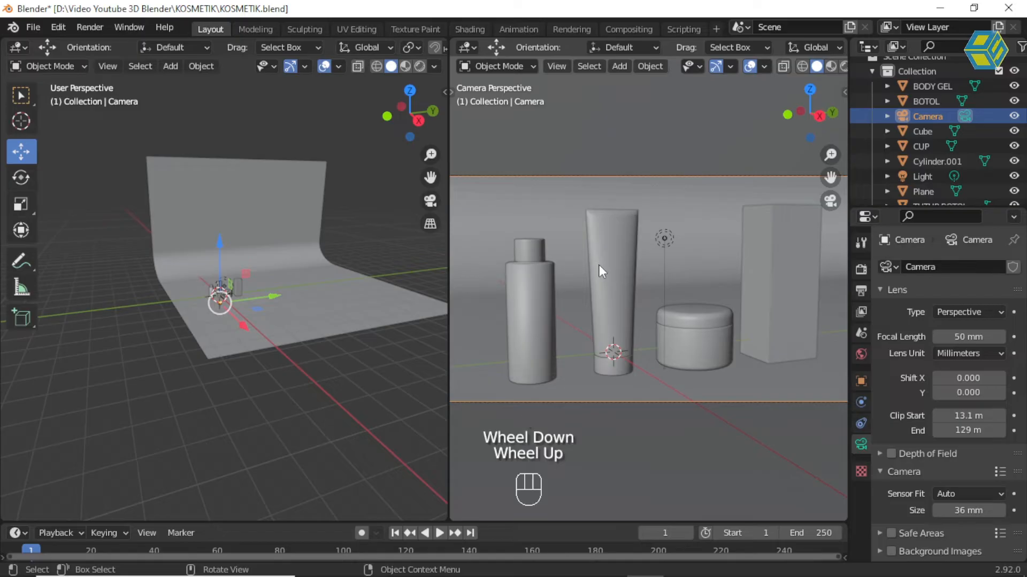
# Delete the default point light above the cosmetic containers.
pyautogui.moveTo(318, 284); pyautogui.dragTo(310, 306, button='middle')
pyautogui.scroll(2, 307, 308)
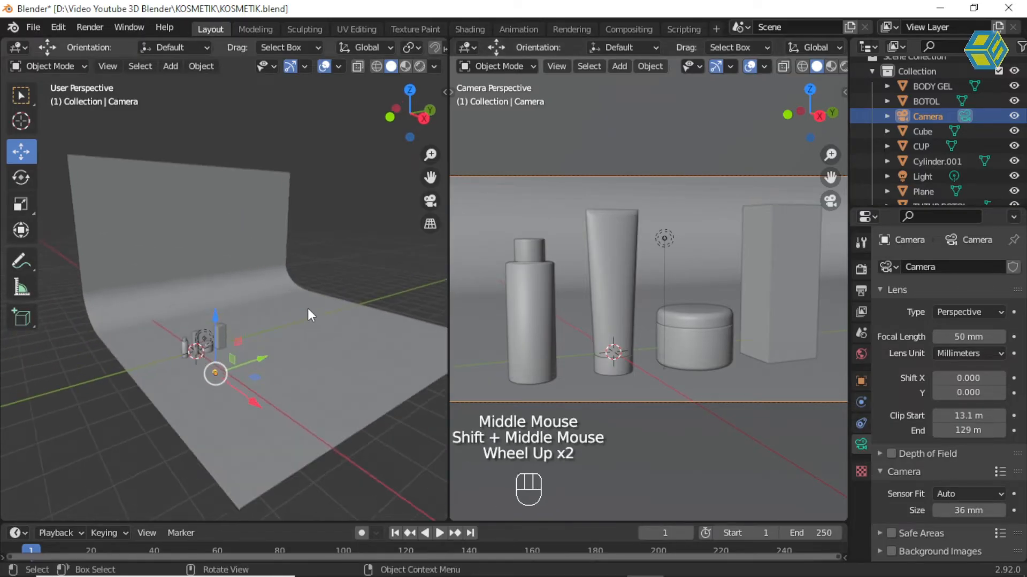
pyautogui.click(323, 246)
pyautogui.scroll(2, 217, 329)
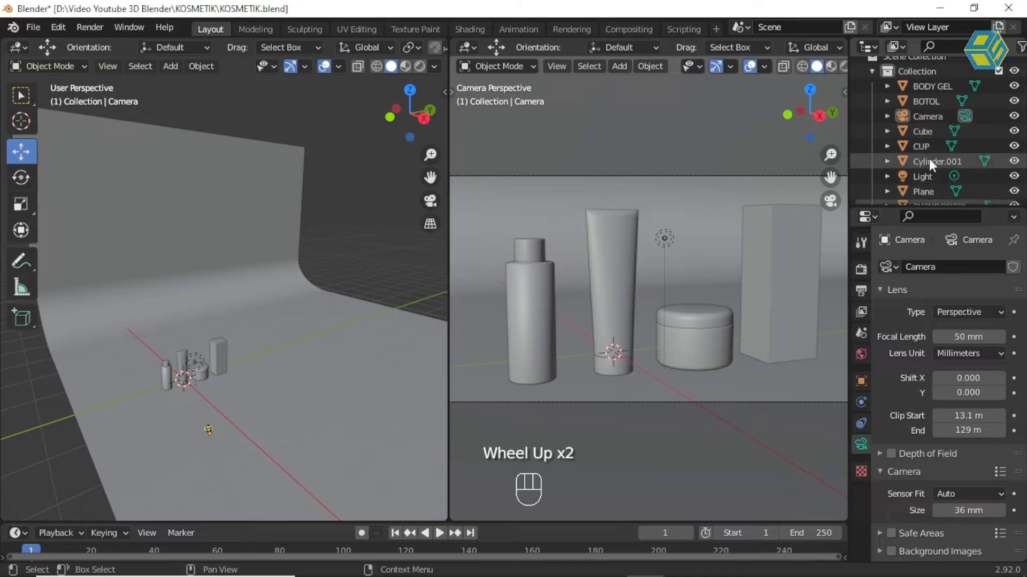
pyautogui.click(926, 176)
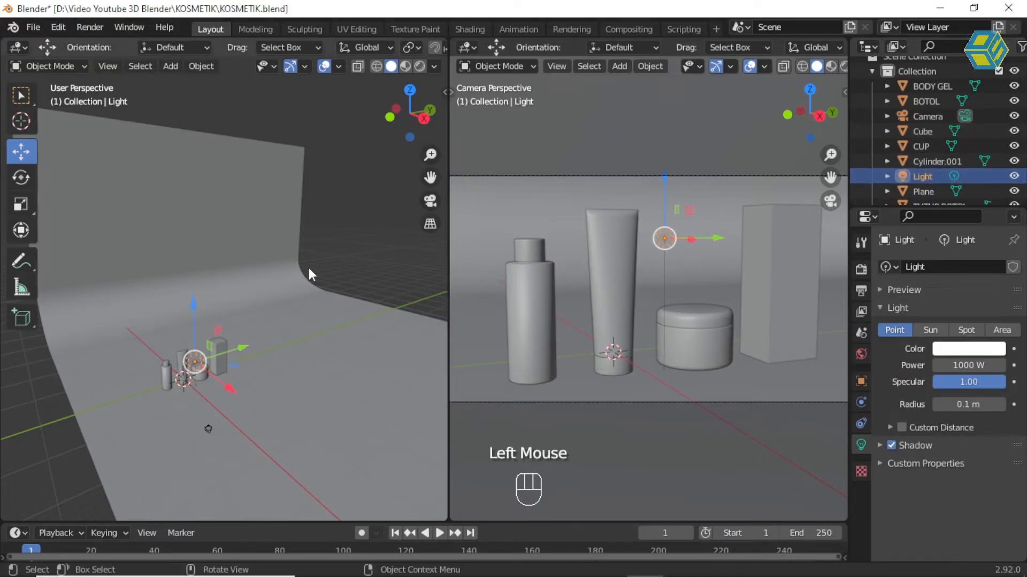
pyautogui.press('Delete')
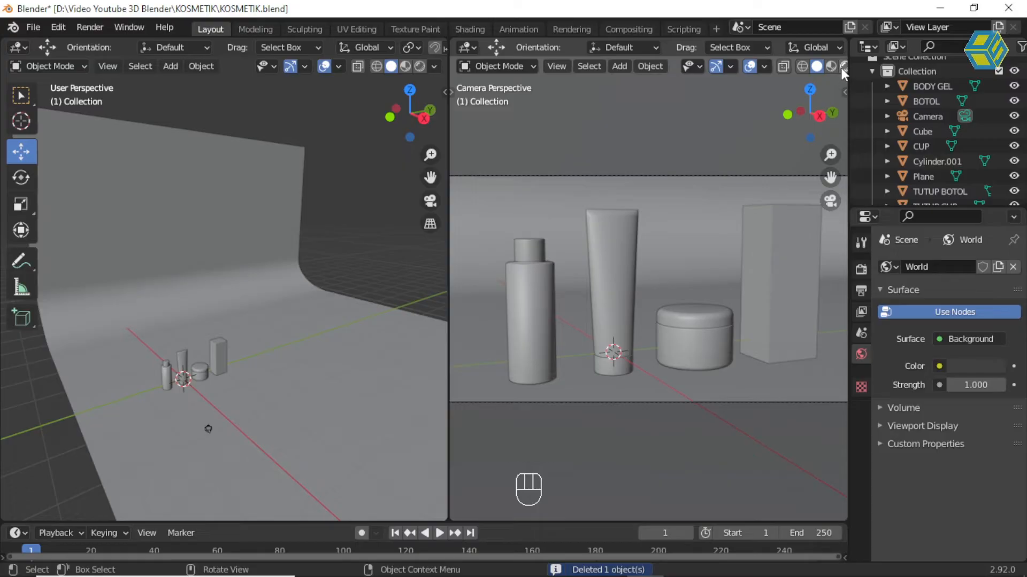
# Save KOSMETIK.blend and switch the camera viewport to rendered shading.
pyautogui.click(33, 27)
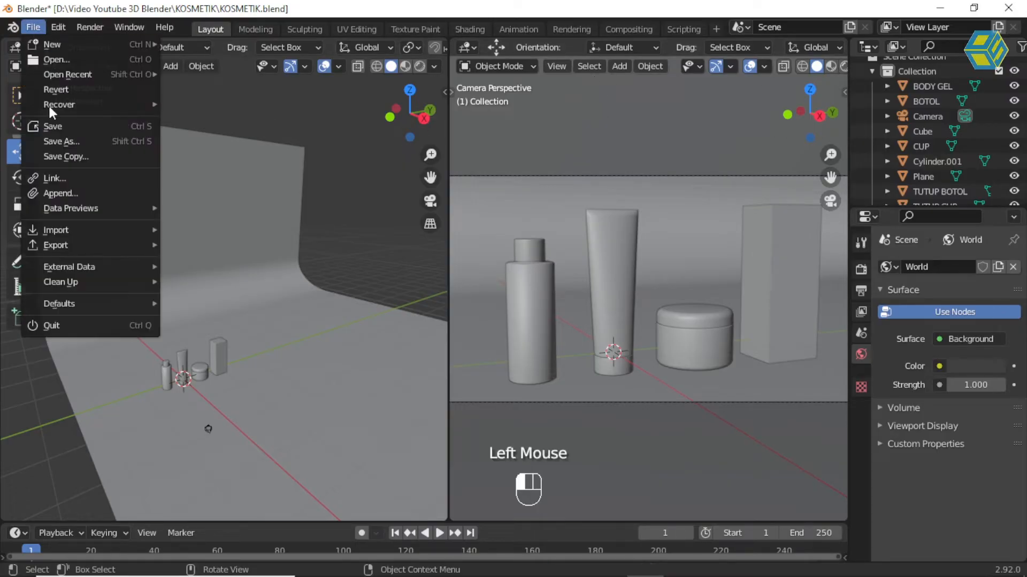
pyautogui.click(53, 126)
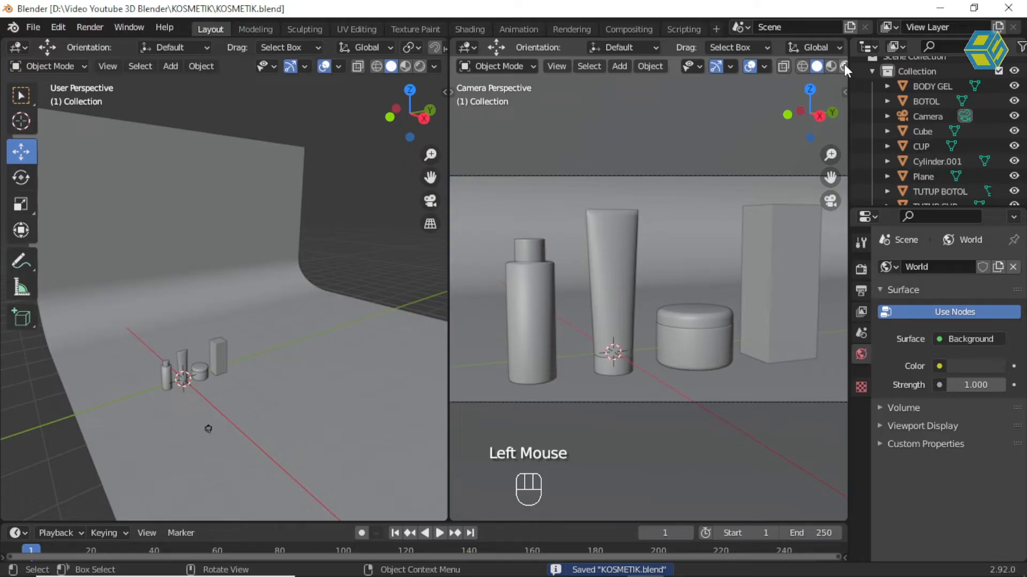
pyautogui.click(844, 66)
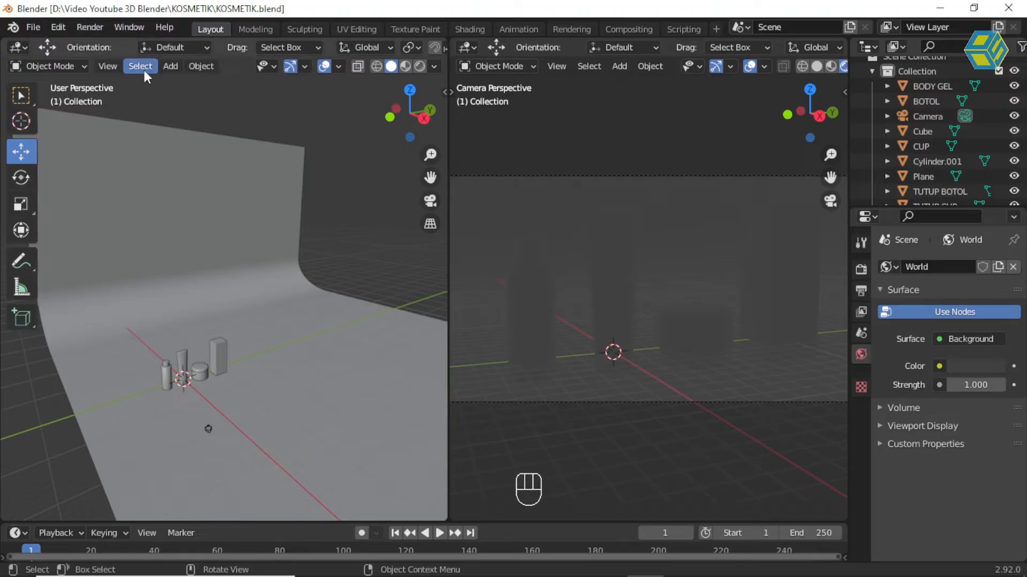
# Add an area light, raise it above the cosmetic containers and shift it sideways over them.
pyautogui.click(169, 69)
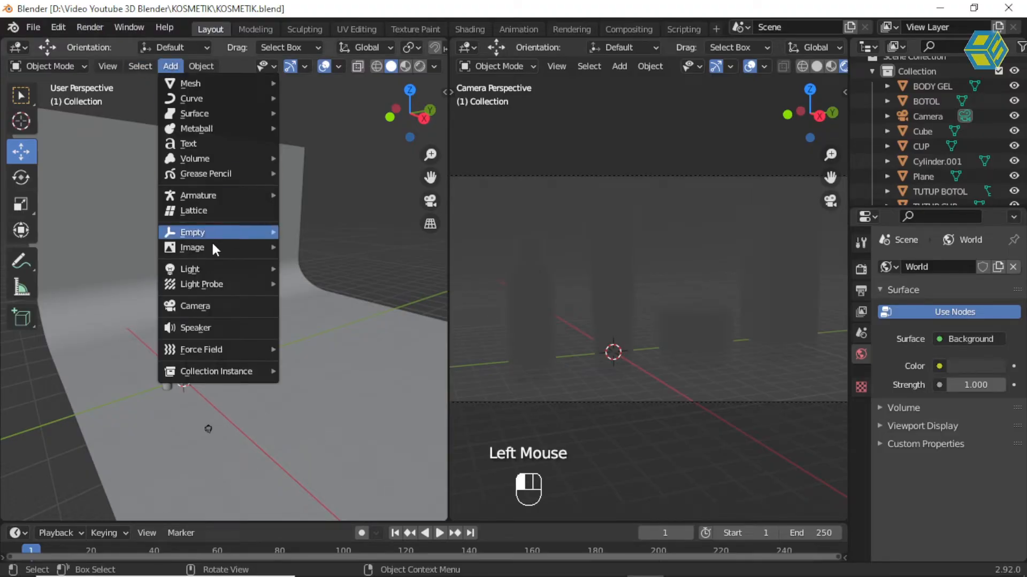
pyautogui.moveTo(224, 275)
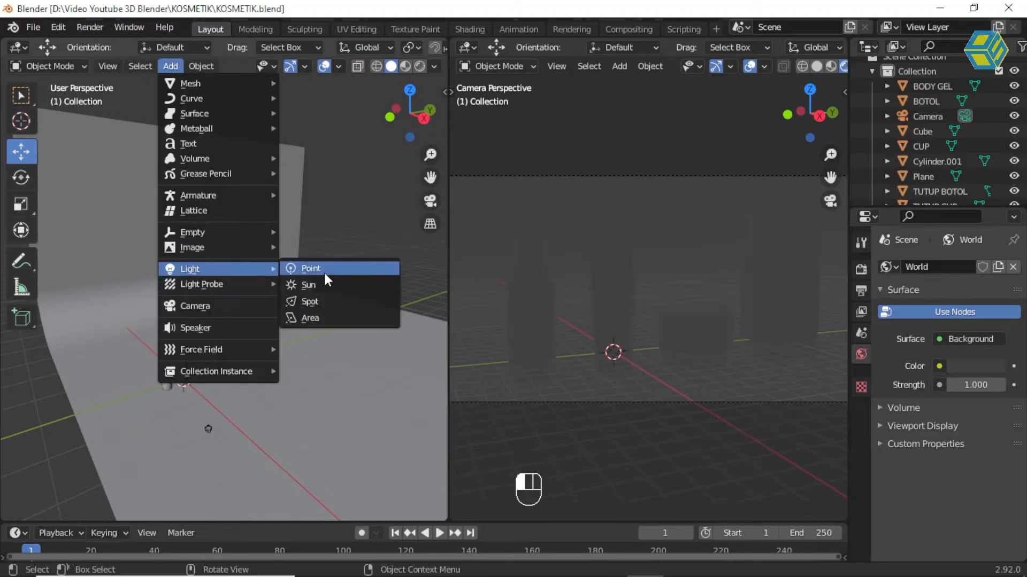
pyautogui.click(324, 317)
pyautogui.moveTo(183, 325); pyautogui.dragTo(177, 224)
pyautogui.moveTo(242, 354); pyautogui.dragTo(227, 319, button='middle')
pyautogui.moveTo(226, 320); pyautogui.dragTo(257, 316)
pyautogui.moveTo(253, 341)
pyautogui.mouseDown(button='middle')
pyautogui.moveTo(329, 321)
pyautogui.moveTo(262, 353)
pyautogui.mouseUp(button='middle')
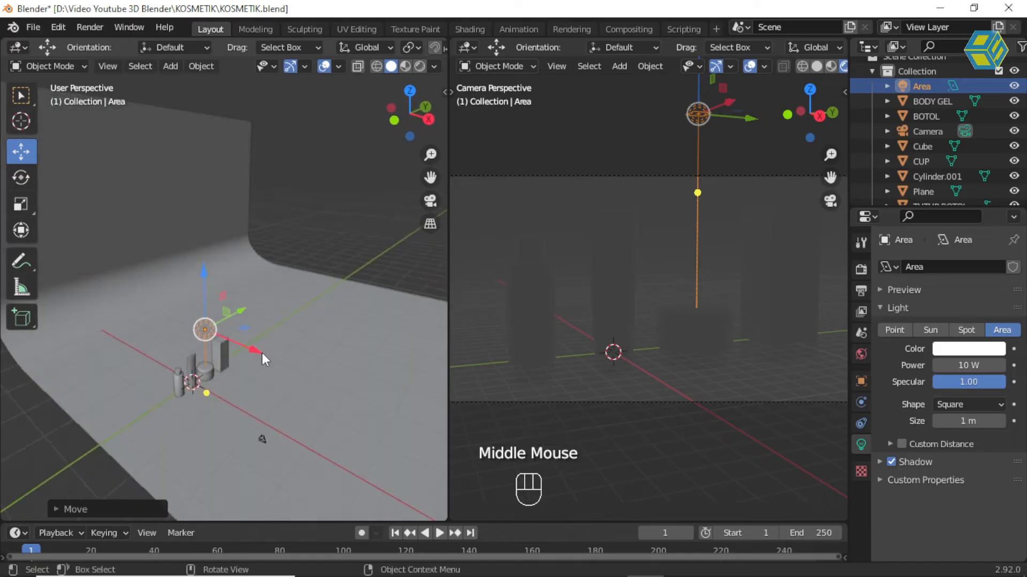
# Move the area light along the X axis toward the camera, in front of the containers.
pyautogui.scroll(2, 262, 353)
pyautogui.press('KP_Decimal')
pyautogui.scroll(-2, 259, 348)
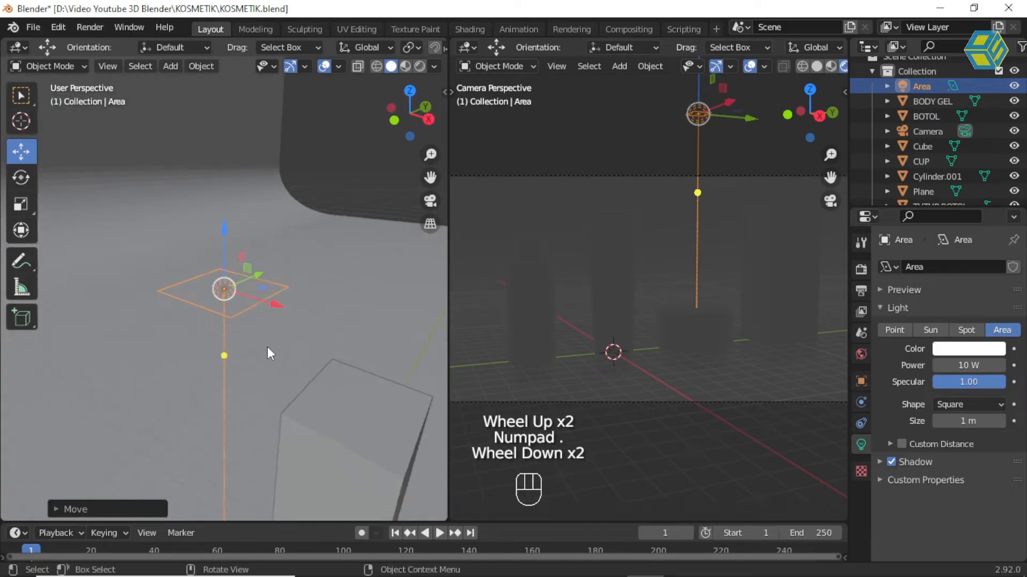
pyautogui.scroll(-4, 270, 353)
pyautogui.scroll(-3, 271, 380)
pyautogui.keyDown('shift'); pyautogui.moveTo(267, 385); pyautogui.dragTo(274, 174, button='middle'); pyautogui.keyUp('shift')
pyautogui.moveTo(274, 174); pyautogui.dragTo(402, 231)
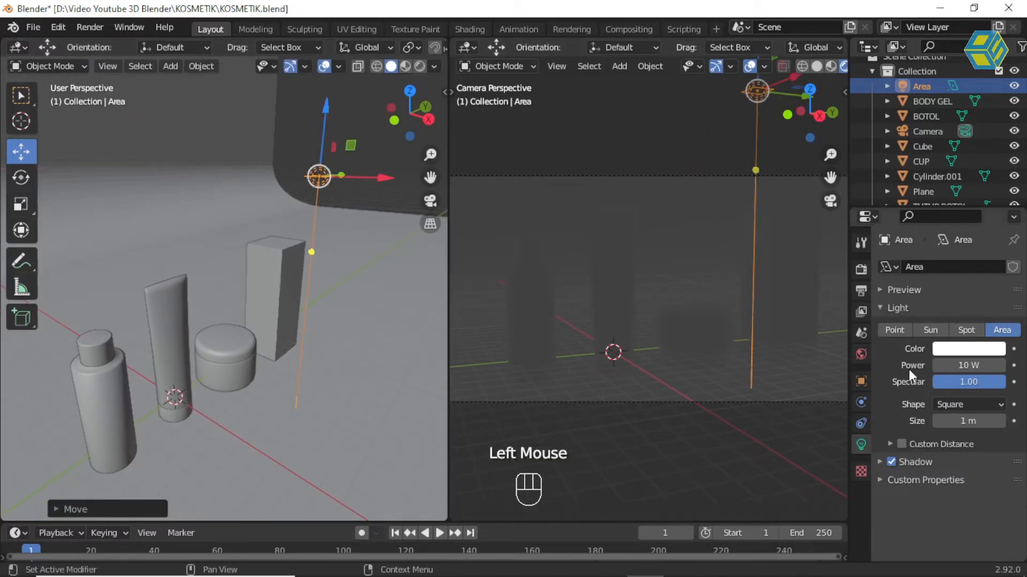
# Set the area light's power to 1000 W.
pyautogui.click(966, 365)
pyautogui.write('1000')
pyautogui.press('Return')
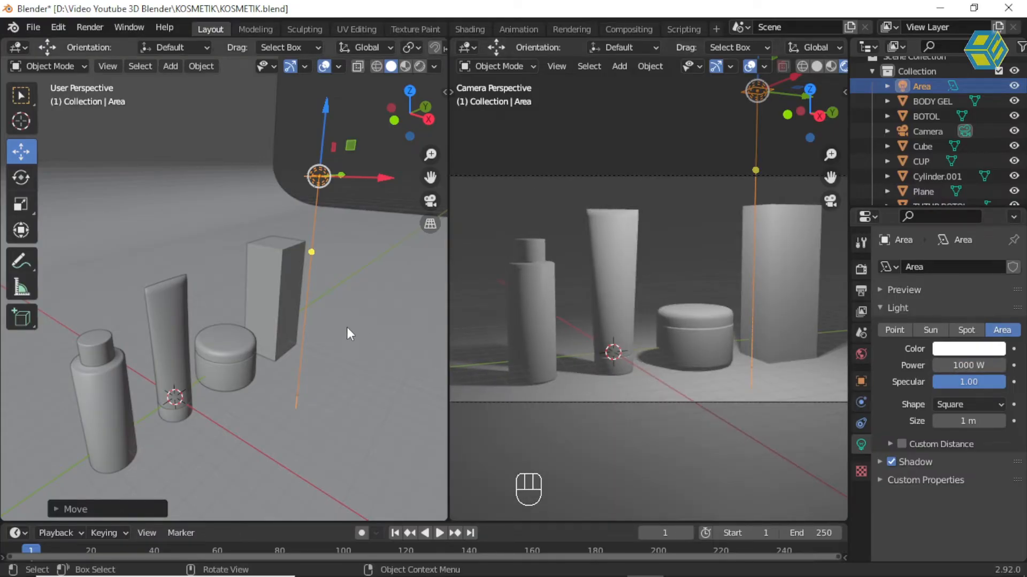
# Raise the area light higher above the containers and set its power to 2000 W.
pyautogui.scroll(-2, 345, 327)
pyautogui.moveTo(289, 155); pyautogui.dragTo(297, 118)
pyautogui.scroll(-3, 290, 152)
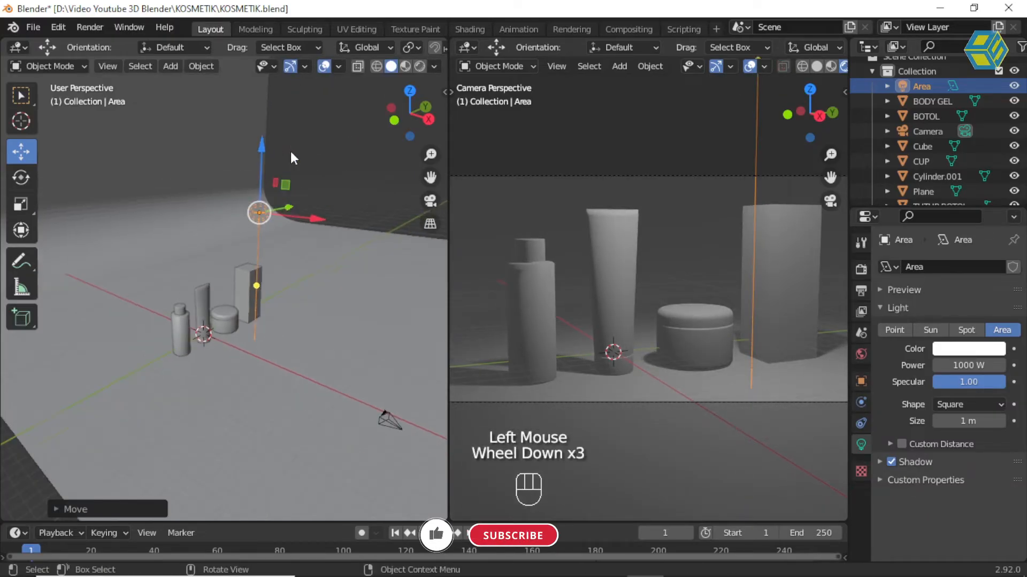
pyautogui.scroll(1, 262, 163)
pyautogui.scroll(1, 261, 162)
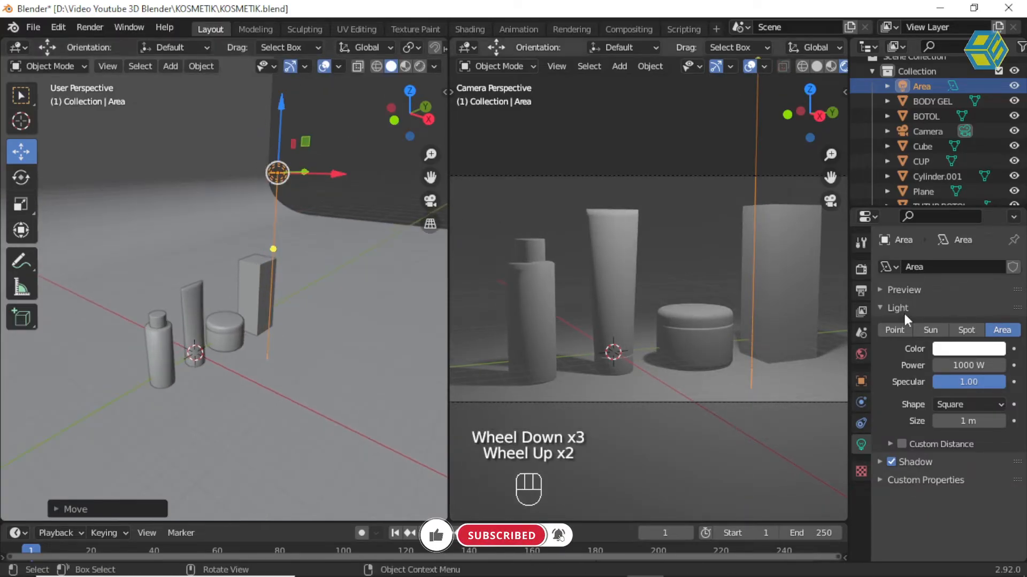
pyautogui.click(962, 365)
pyautogui.write('200')
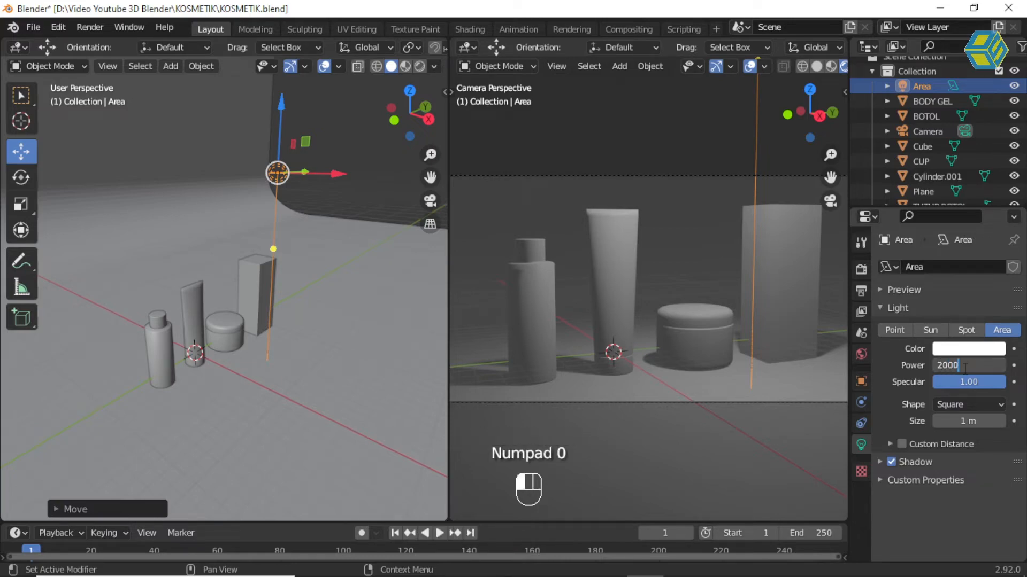
pyautogui.press('Return')
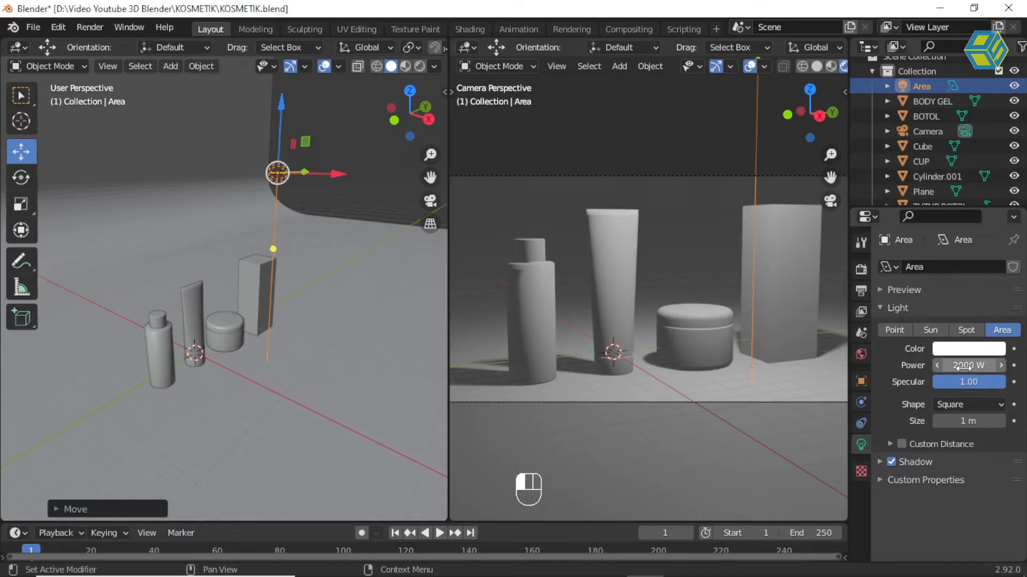
# Duplicate the area light and move the copy along the Y axis to the bottle's outer side.
pyautogui.click(351, 199)
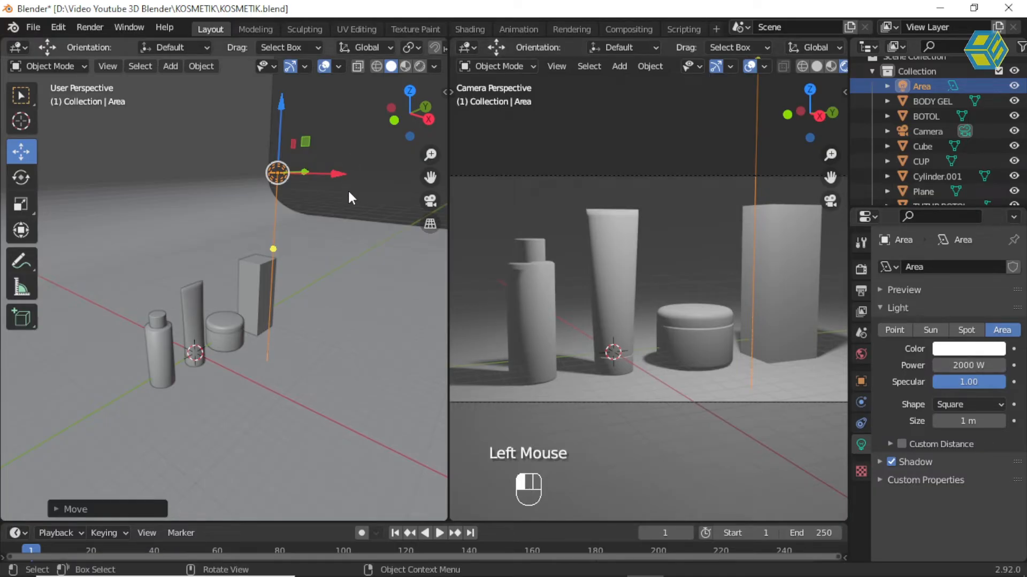
pyautogui.moveTo(345, 184); pyautogui.dragTo(273, 170, button='middle')
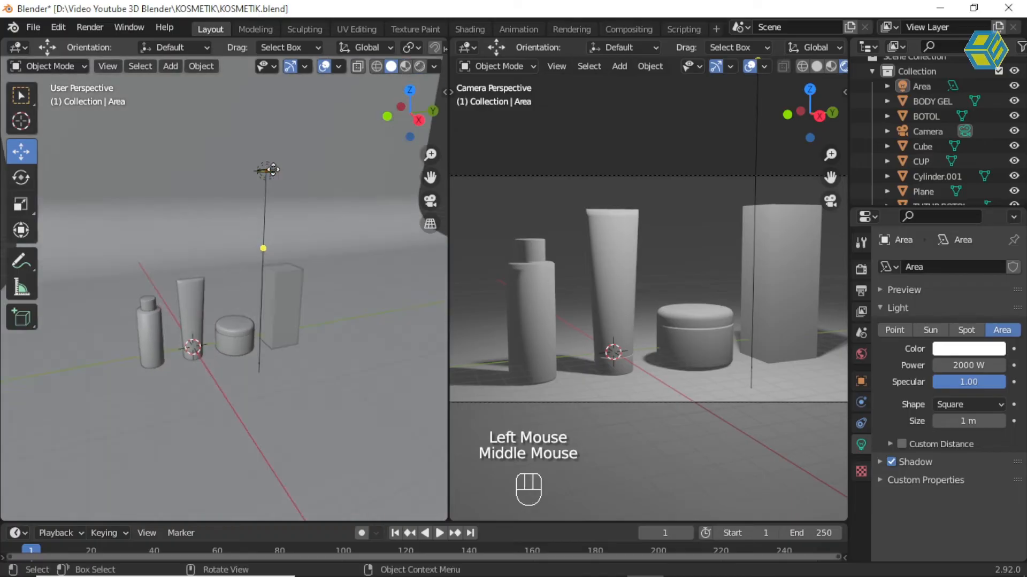
pyautogui.click(273, 170)
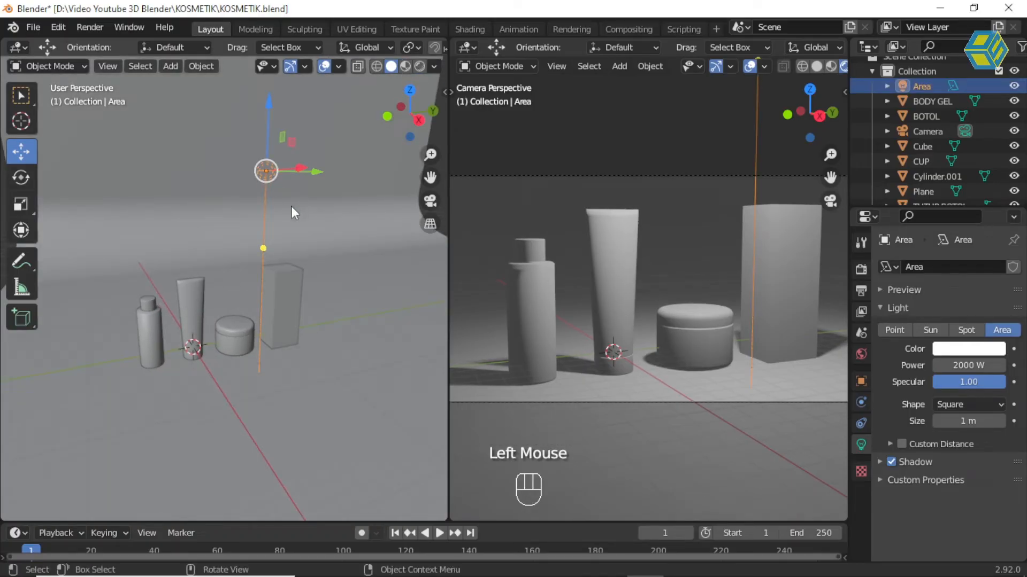
pyautogui.scroll(-2, 291, 207)
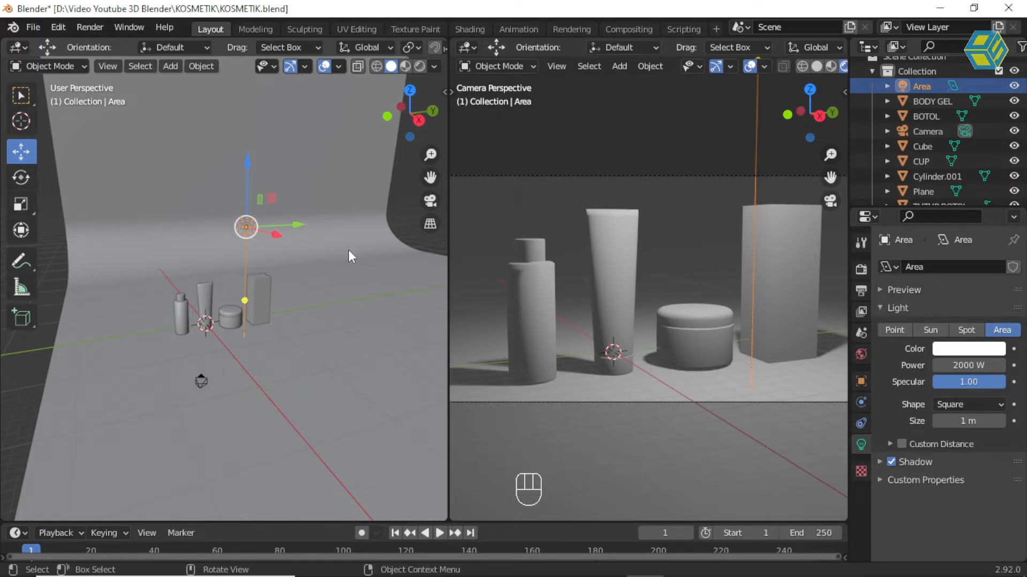
pyautogui.press('shift')
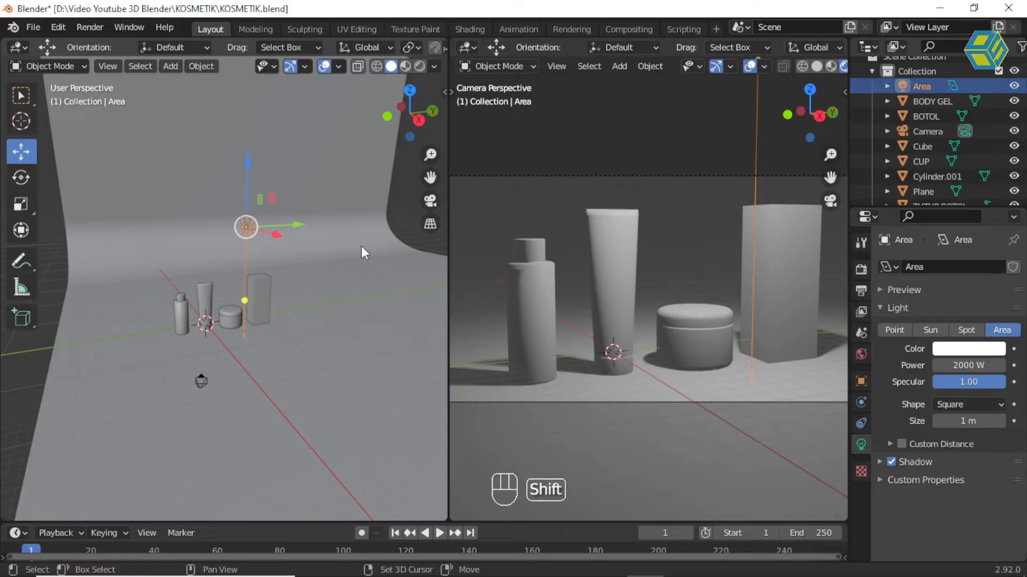
pyautogui.hotkey('shift', 'd')
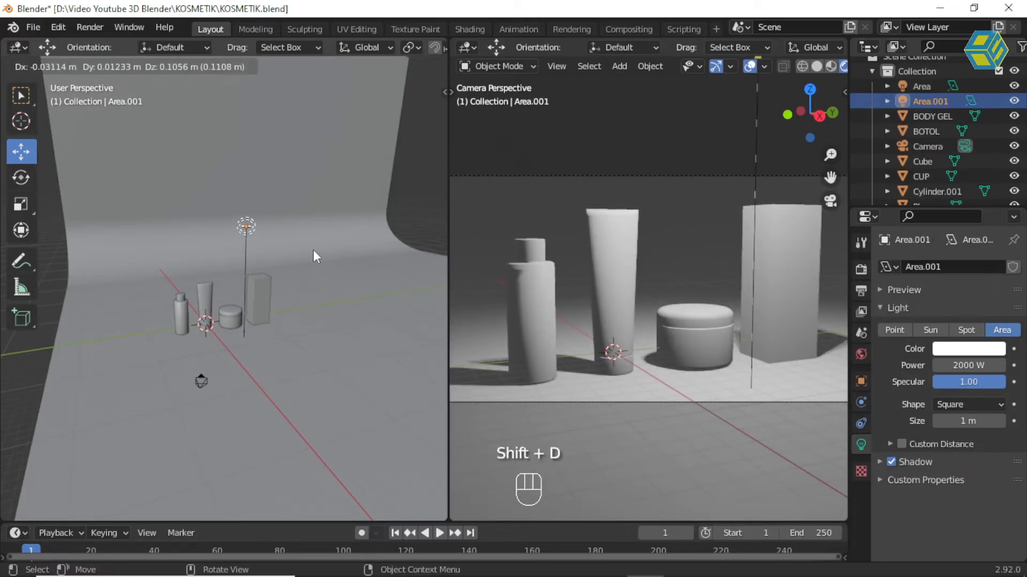
pyautogui.press('Return')
pyautogui.moveTo(252, 252); pyautogui.dragTo(284, 216, button='middle')
pyautogui.moveTo(283, 216); pyautogui.dragTo(178, 256)
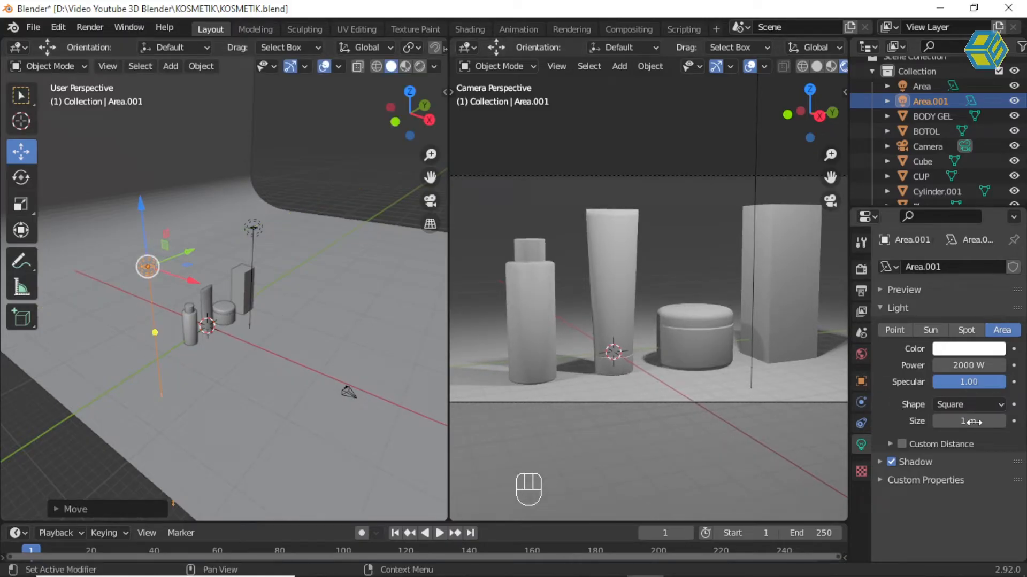
# Change the duplicated light's shape to Rectangle with Size X 1.99 m and Y 1.01 m.
pyautogui.click(980, 406)
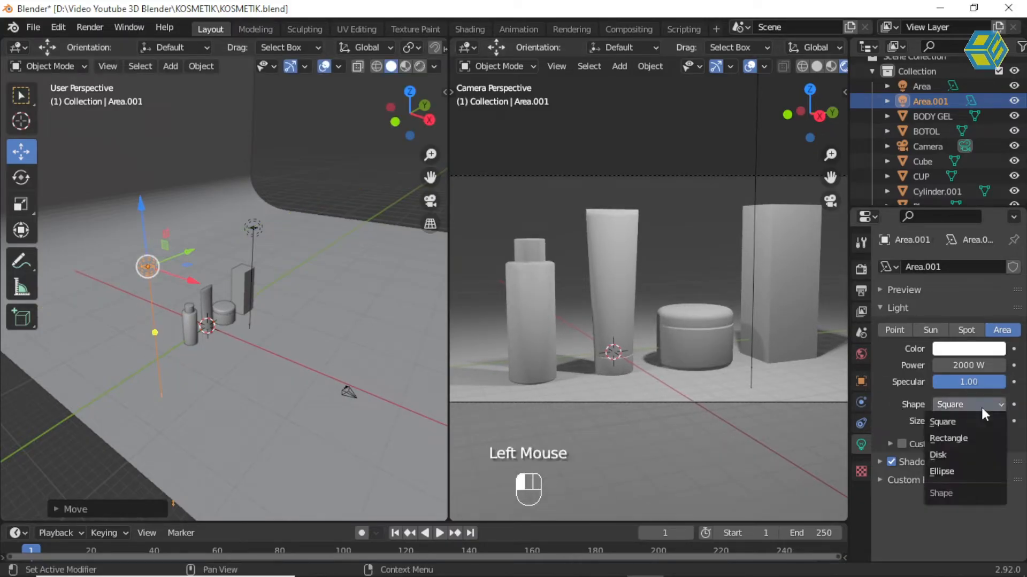
pyautogui.click(970, 438)
pyautogui.moveTo(154, 280); pyautogui.dragTo(155, 280, button='middle')
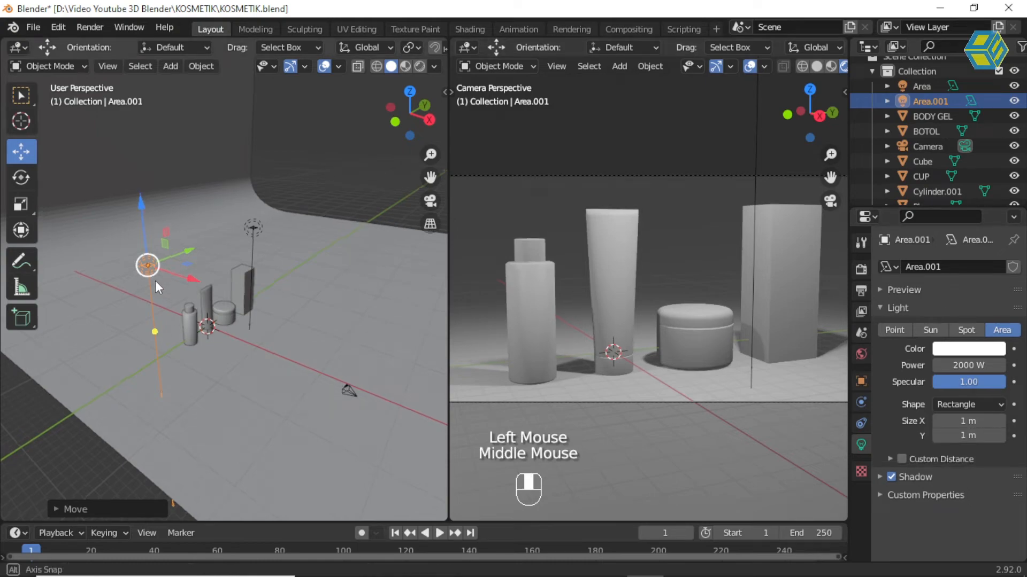
pyautogui.scroll(2, 155, 280)
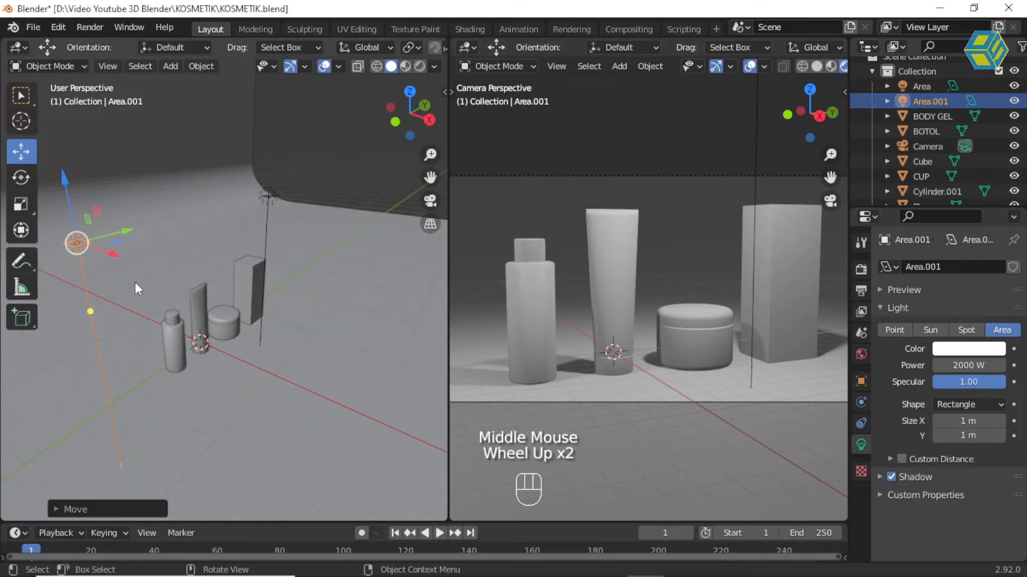
pyautogui.moveTo(129, 291); pyautogui.dragTo(195, 289, button='middle')
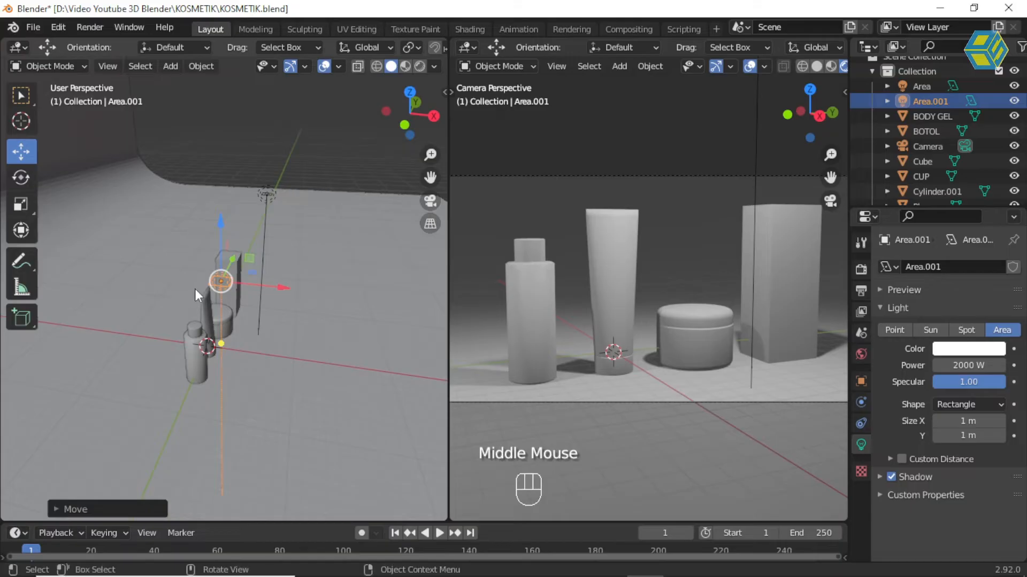
pyautogui.scroll(2, 194, 287)
pyautogui.scroll(-2, 201, 274)
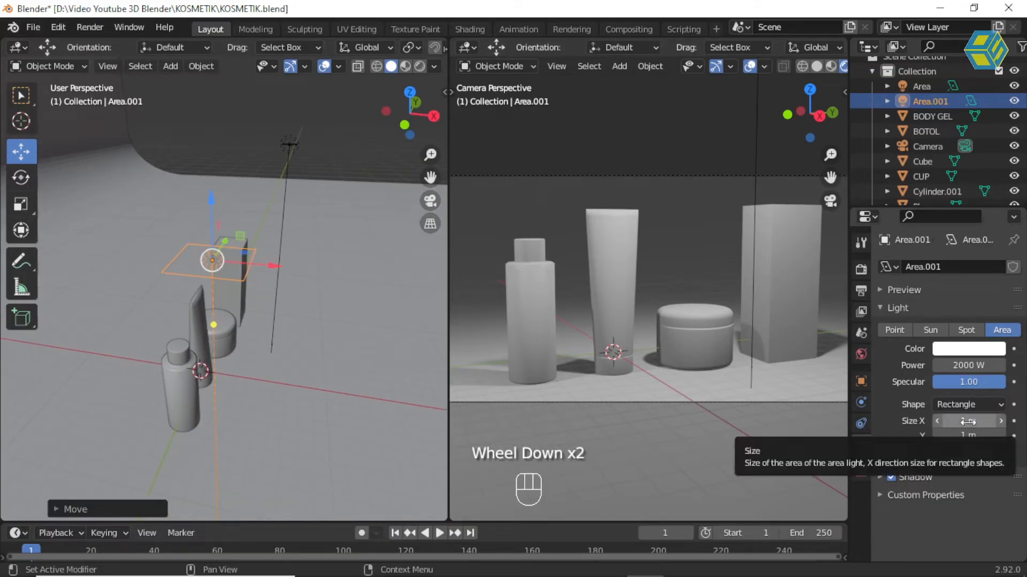
pyautogui.moveTo(968, 420); pyautogui.dragTo(928, 429)
# Rotate the duplicated light about the X axis so it shines horizontally toward the containers.
pyautogui.moveTo(210, 300); pyautogui.dragTo(191, 299, button='middle')
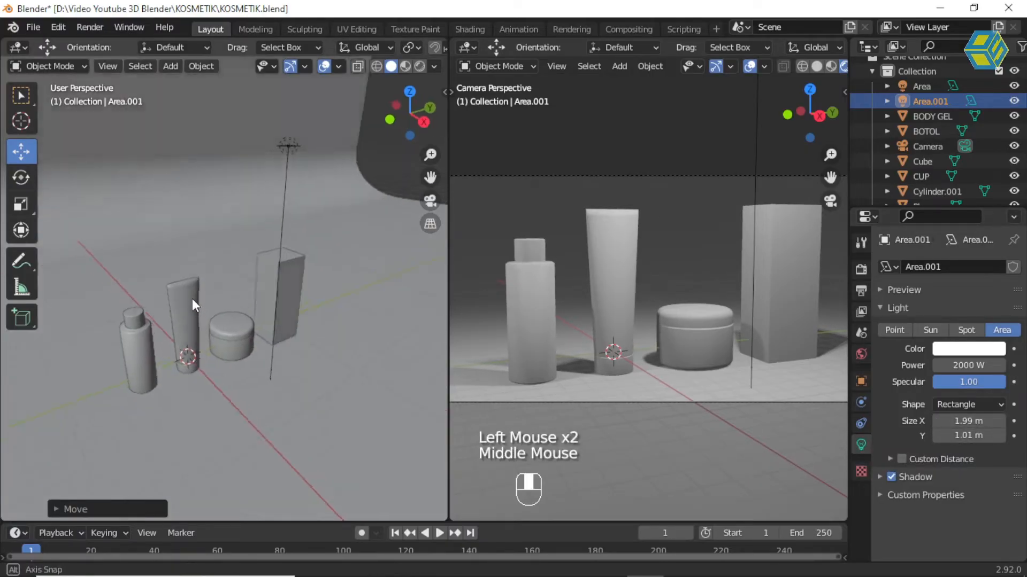
pyautogui.scroll(-2, 192, 297)
pyautogui.moveTo(119, 283)
pyautogui.mouseDown(button='middle')
pyautogui.moveTo(129, 285)
pyautogui.moveTo(113, 278)
pyautogui.mouseUp(button='middle')
pyautogui.scroll(-2, 114, 276)
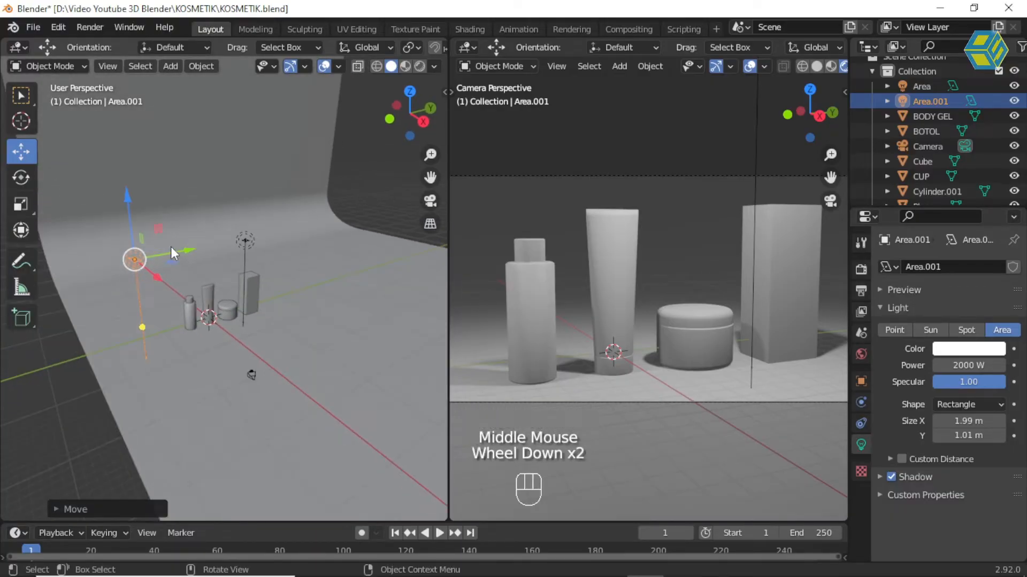
pyautogui.click(28, 179)
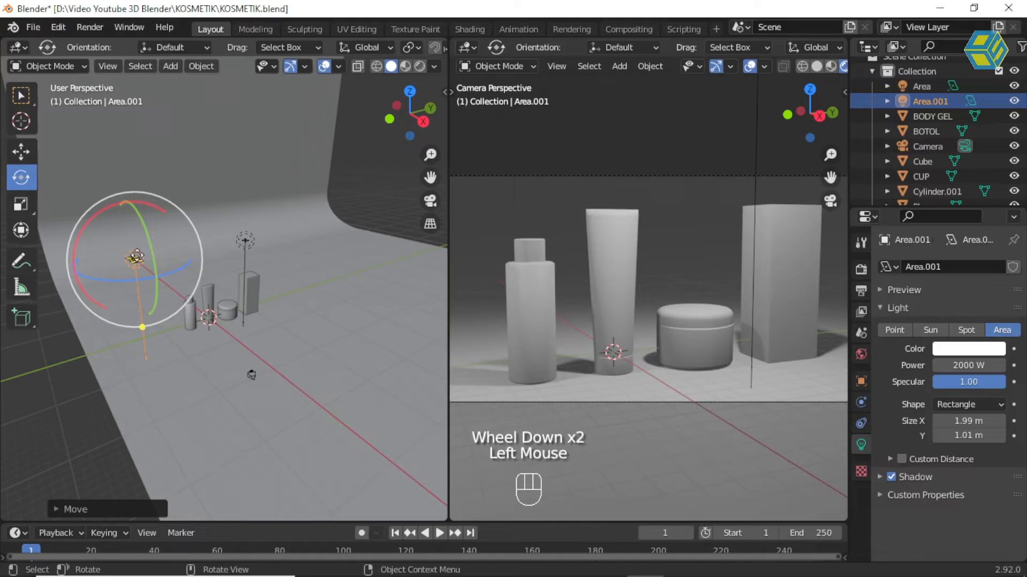
pyautogui.moveTo(100, 214); pyautogui.dragTo(408, 343)
# Lower the side light to container height beside the bottle and shift it slightly back along the X axis.
pyautogui.scroll(1, 155, 262)
pyautogui.keyDown('shift'); pyautogui.moveTo(79, 220); pyautogui.dragTo(220, 247, button='middle'); pyautogui.keyUp('shift')
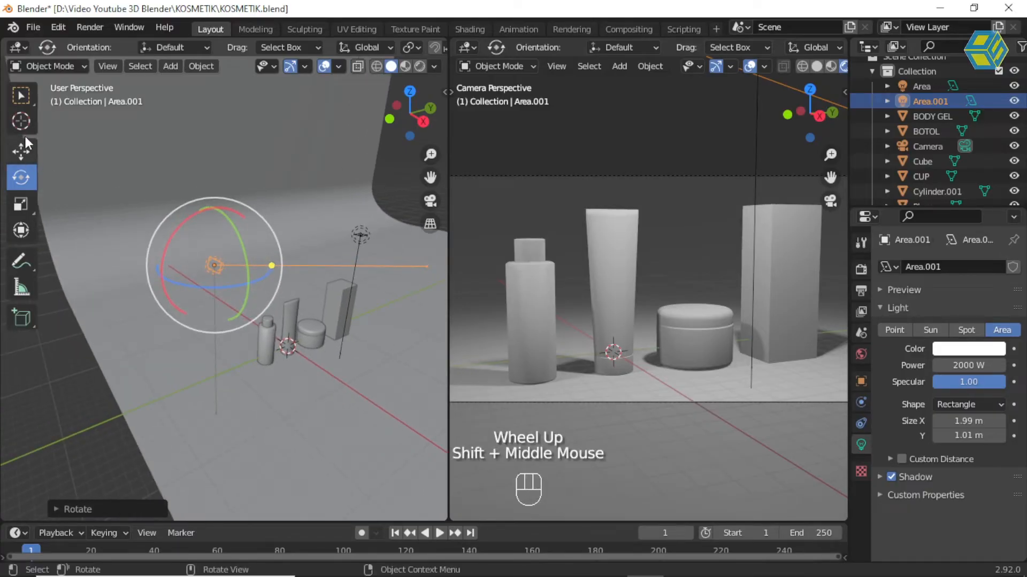
pyautogui.click(21, 151)
pyautogui.moveTo(210, 205); pyautogui.dragTo(531, 301)
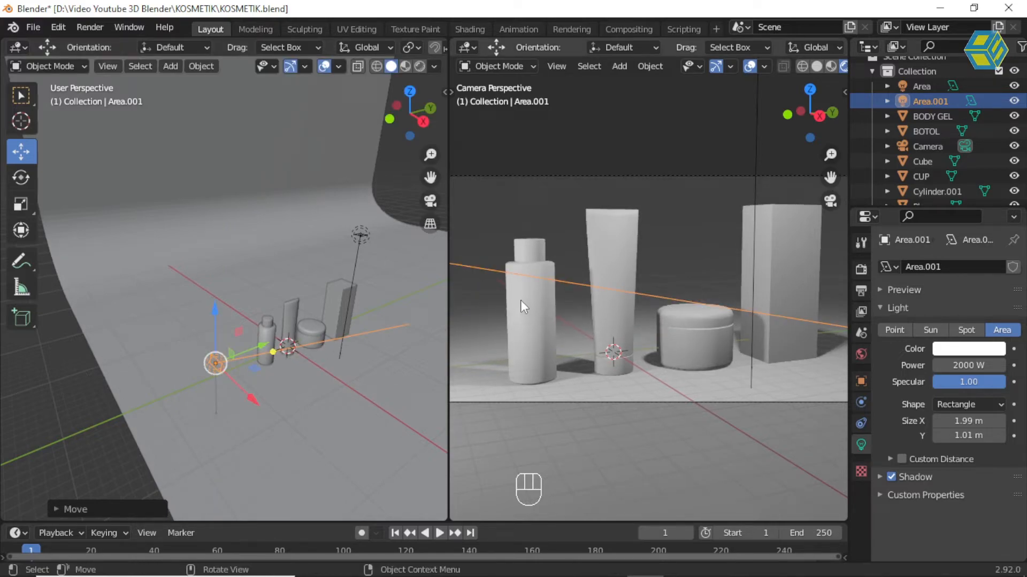
pyautogui.moveTo(253, 406)
pyautogui.mouseDown()
pyautogui.moveTo(225, 395)
pyautogui.moveTo(236, 405)
pyautogui.mouseUp()
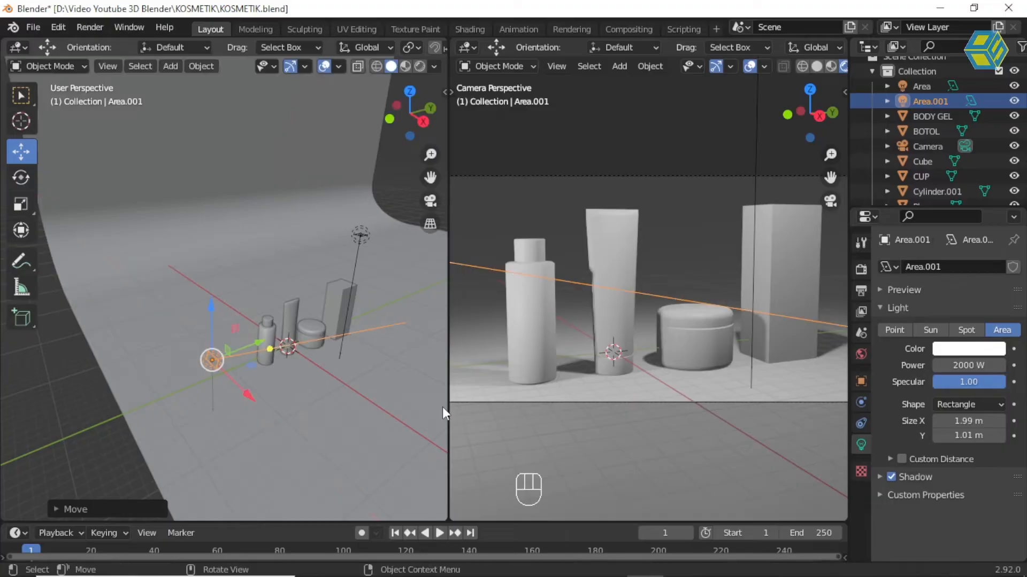
# Turn off the side light's shadow and move the light further back along the X axis toward the backdrop.
pyautogui.click(891, 477)
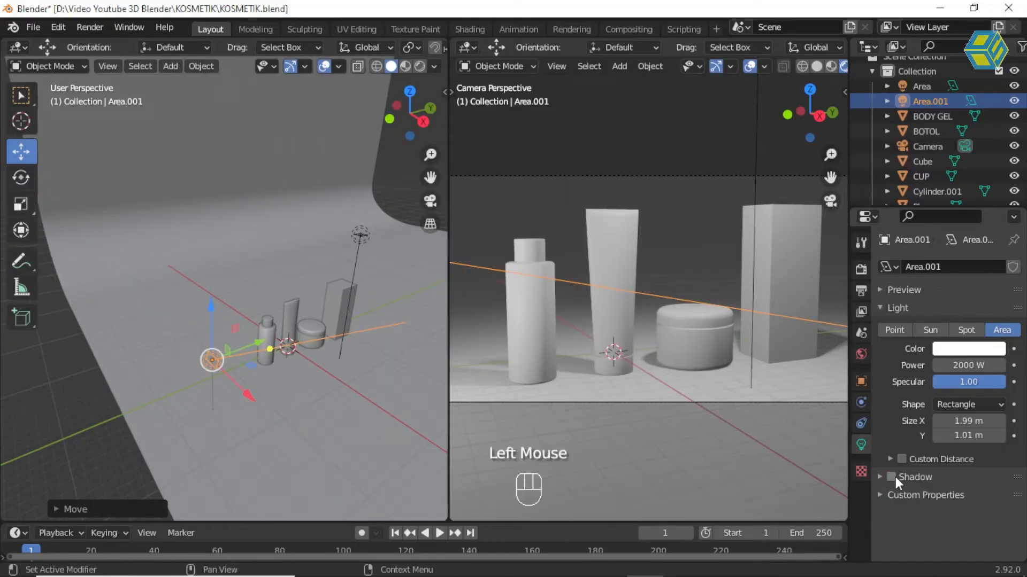
pyautogui.click(896, 477)
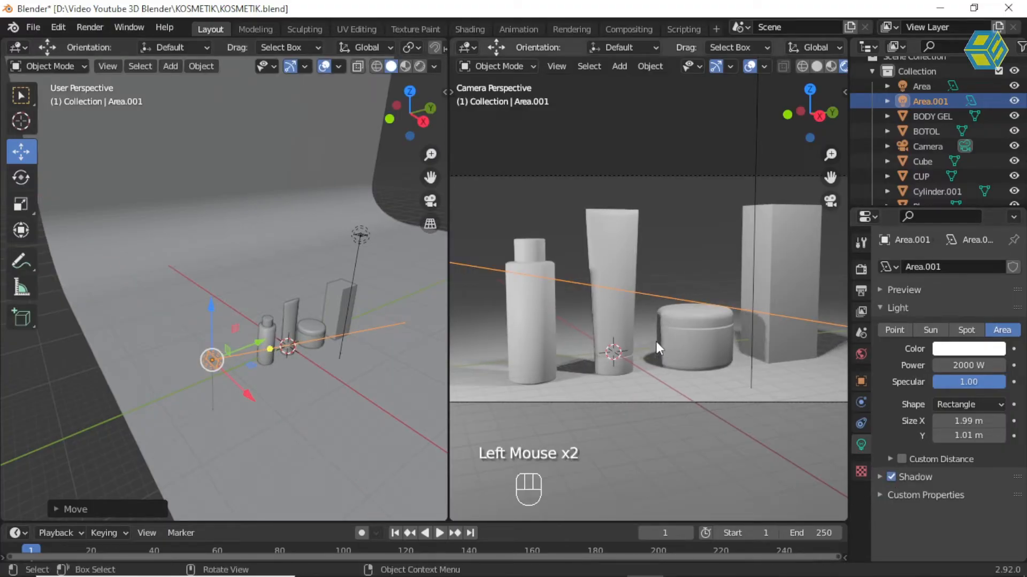
pyautogui.click(891, 477)
pyautogui.moveTo(244, 392); pyautogui.dragTo(195, 360)
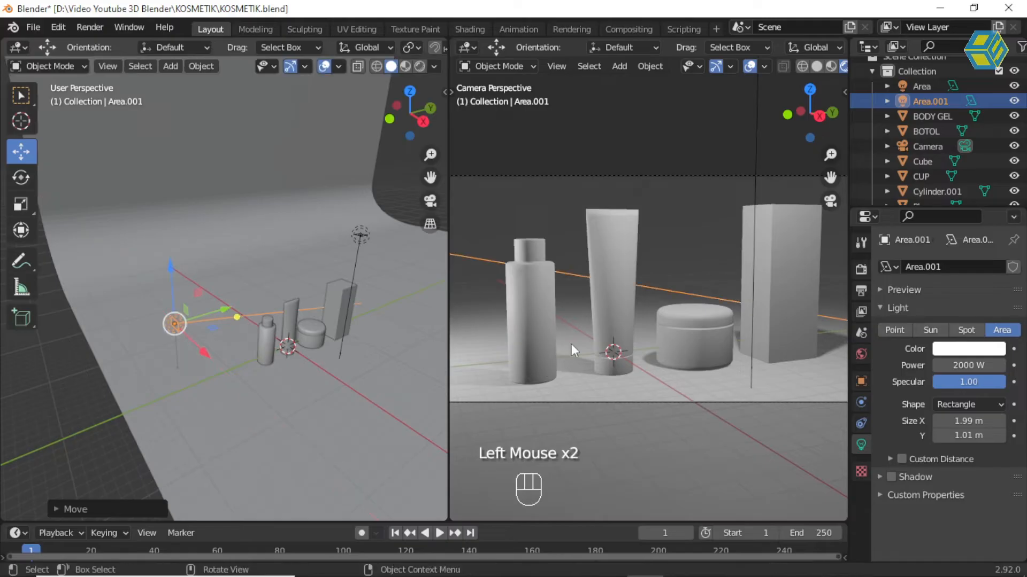
pyautogui.scroll(1, 598, 284)
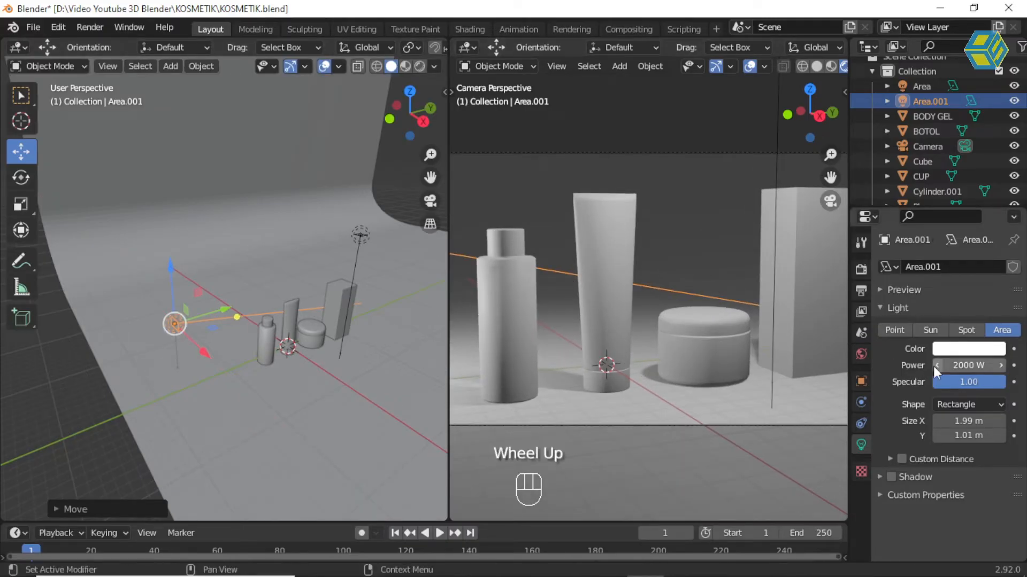
# Set the overhead area light's power to 4000 W.
pyautogui.scroll(-2, 753, 345)
pyautogui.click(363, 230)
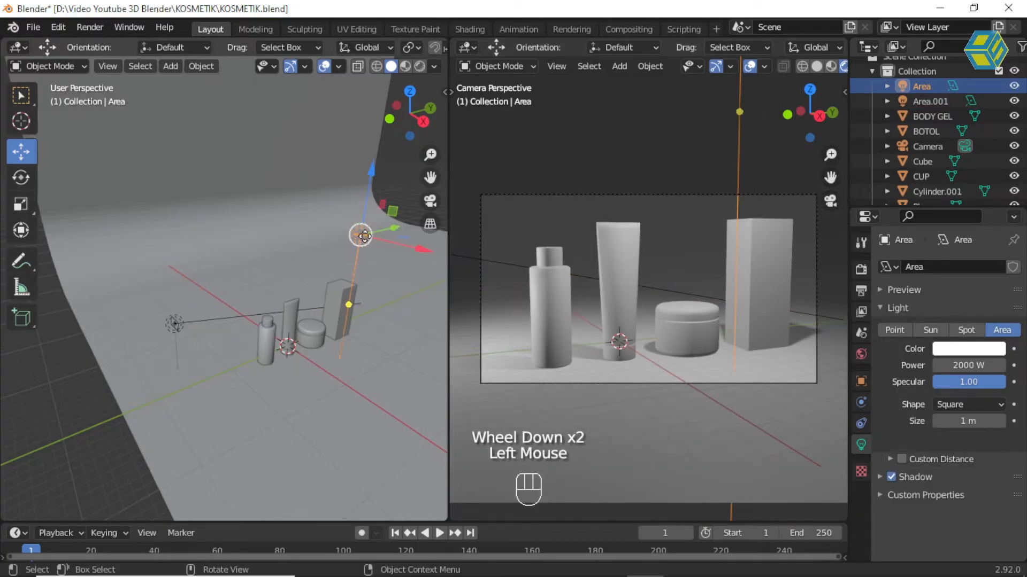
pyautogui.doubleClick(969, 365)
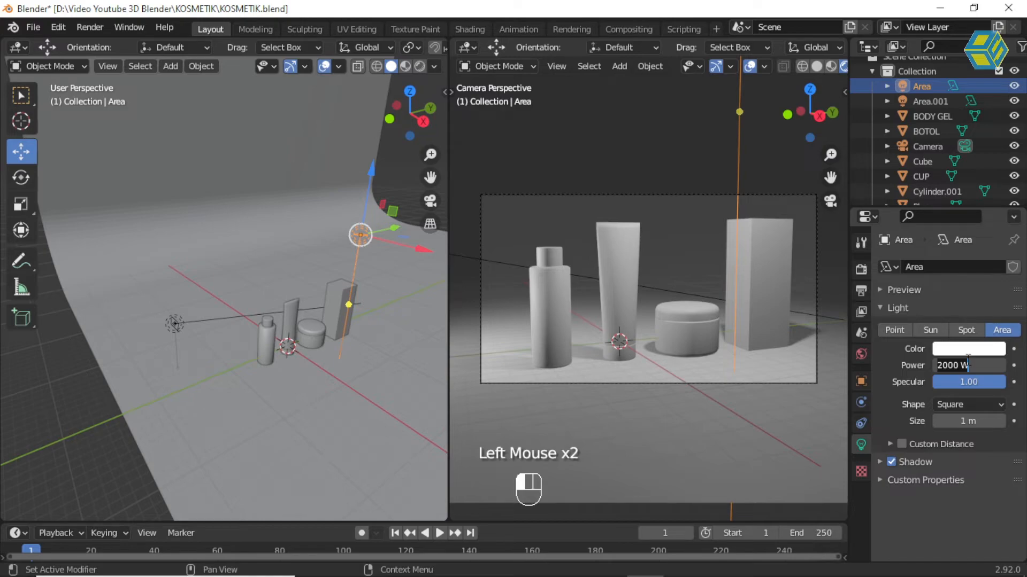
pyautogui.write('400')
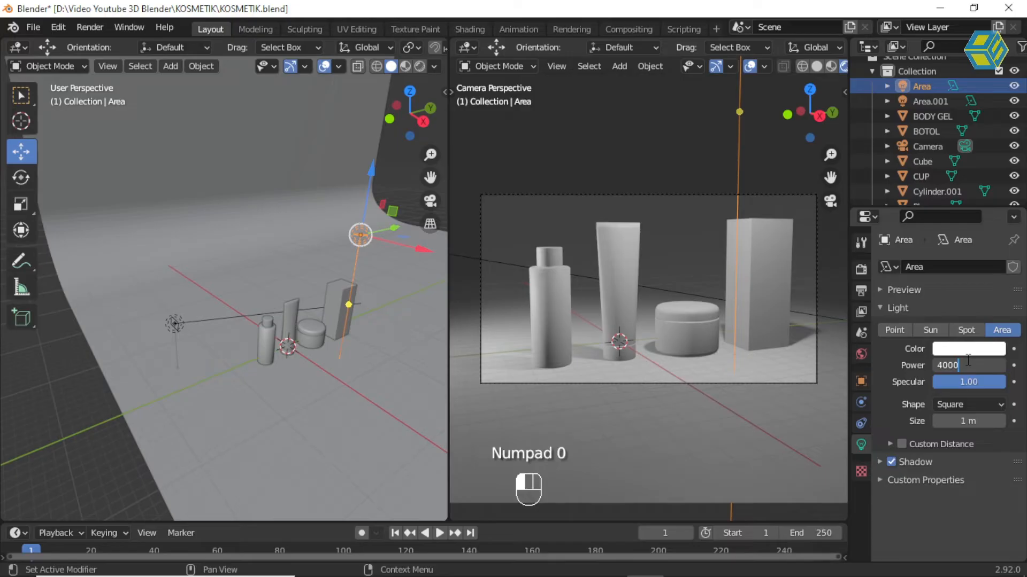
pyautogui.press('Return')
# Lock the camera to the view and orbit it to frame the containers from a slightly higher, more angled viewpoint.
pyautogui.moveTo(725, 319); pyautogui.dragTo(724, 313, button='middle')
pyautogui.middleClick(724, 313)
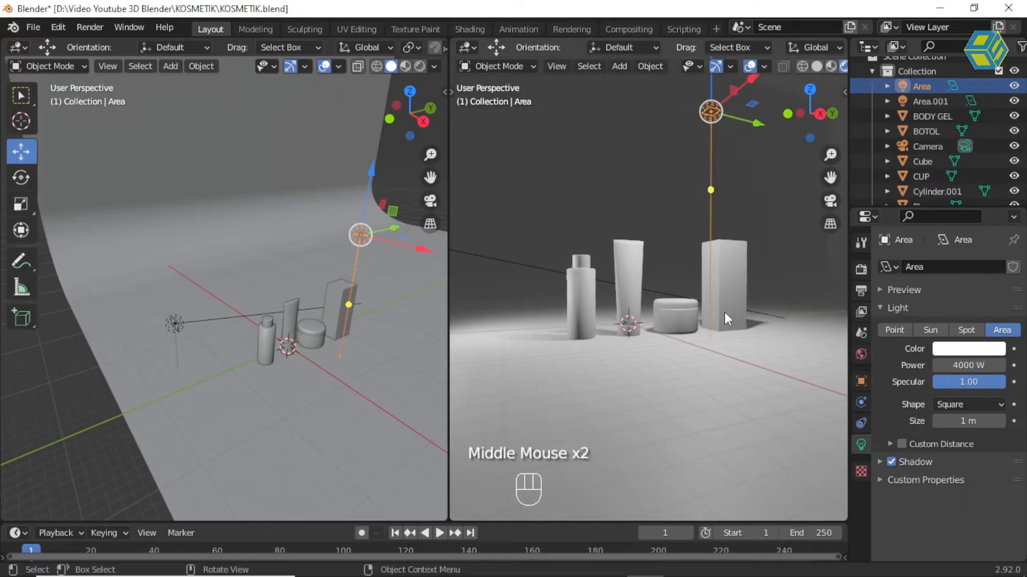
pyautogui.press('n')
pyautogui.click(770, 273)
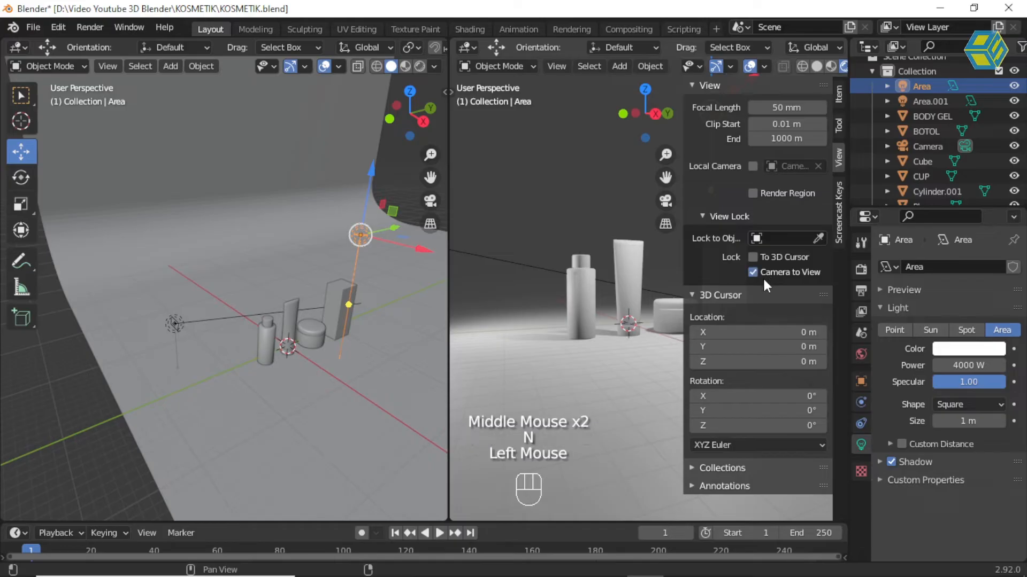
pyautogui.press('KP_0')
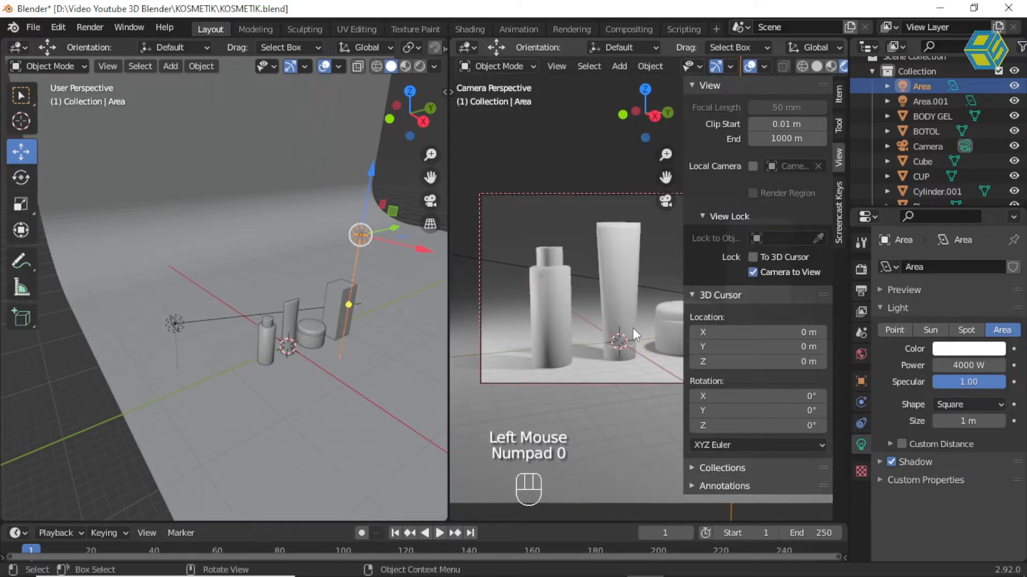
pyautogui.moveTo(639, 325); pyautogui.dragTo(672, 300, button='middle')
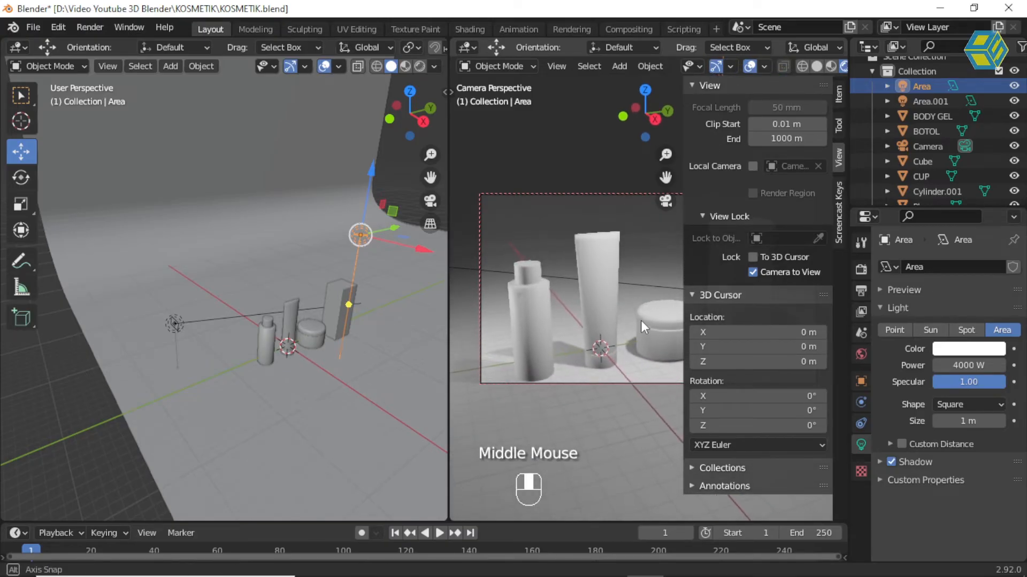
pyautogui.middleClick(640, 320)
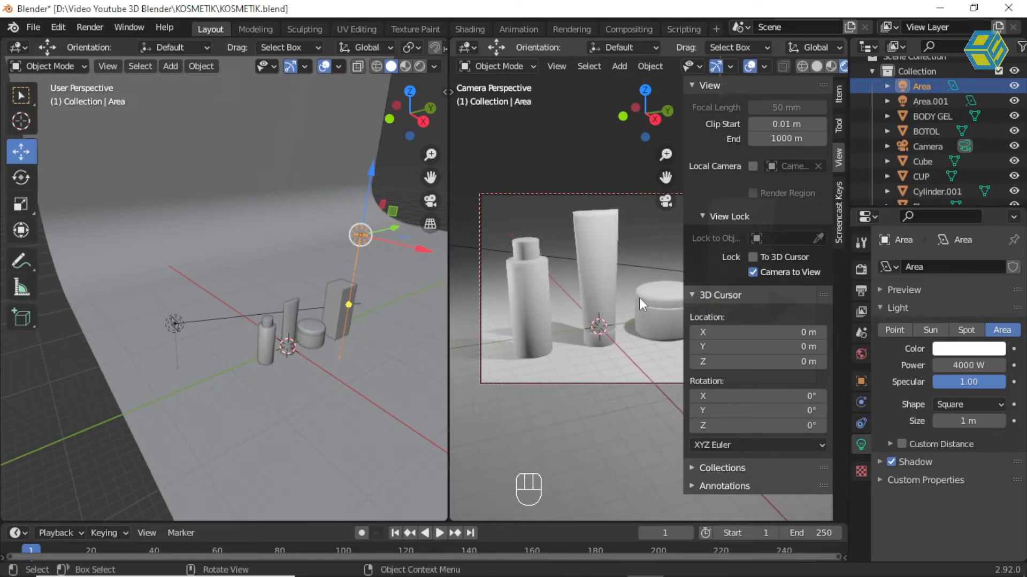
pyautogui.press('n')
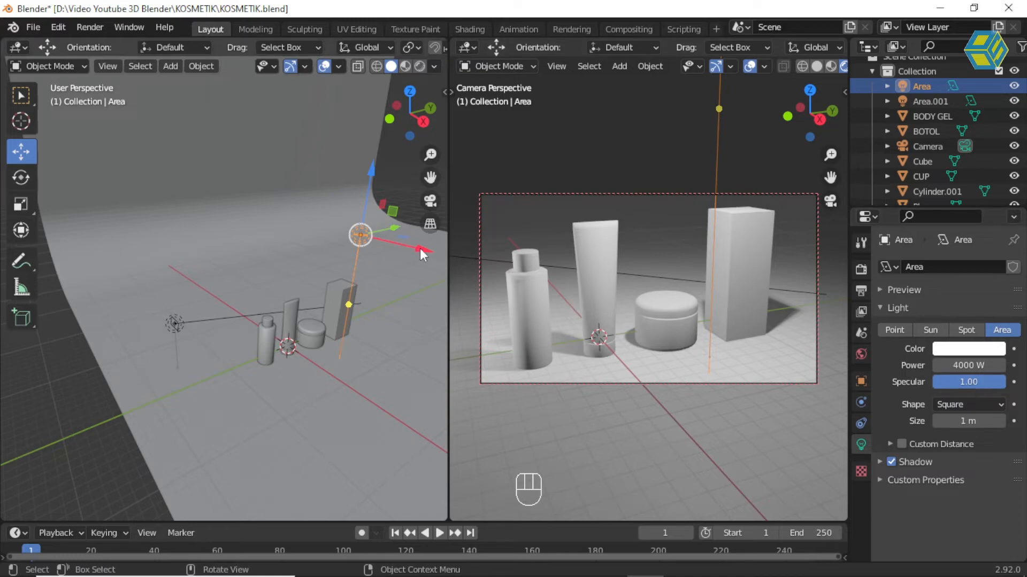
# Move the overhead area light forward along the X axis, away from the backdrop.
pyautogui.keyDown('shift'); pyautogui.moveTo(373, 300); pyautogui.dragTo(344, 201, button='middle'); pyautogui.keyUp('shift')
pyautogui.click(334, 322)
pyautogui.moveTo(334, 322); pyautogui.dragTo(310, 242, button='middle')
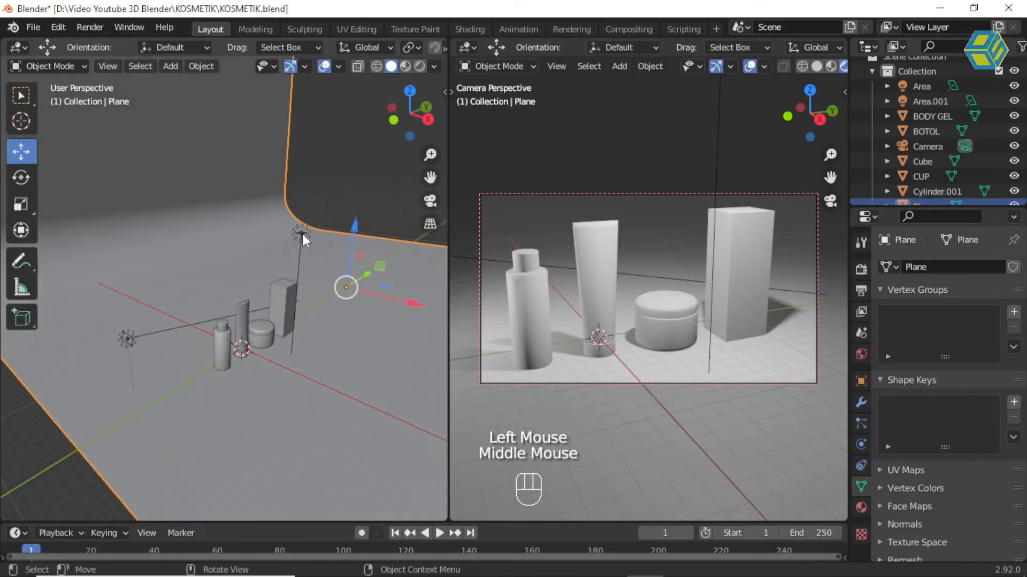
pyautogui.click(302, 234)
pyautogui.moveTo(373, 246)
pyautogui.mouseDown()
pyautogui.moveTo(403, 254)
pyautogui.moveTo(358, 242)
pyautogui.mouseUp()
# Rotate the overhead light about the Y axis so it tilts toward the containers and the backdrop.
pyautogui.click(20, 178)
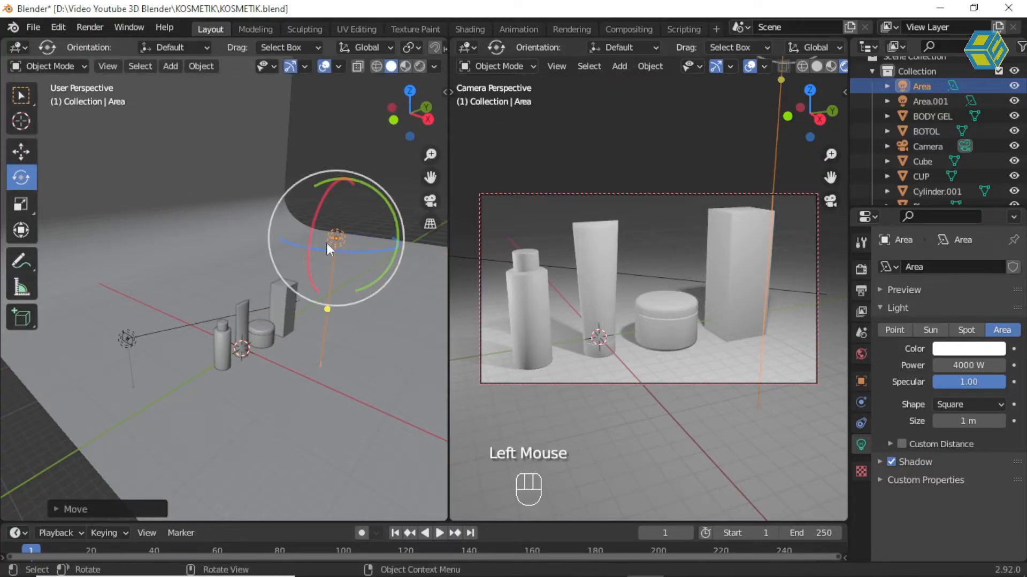
pyautogui.moveTo(393, 213); pyautogui.dragTo(329, 262)
pyautogui.moveTo(323, 292); pyautogui.dragTo(316, 277, button='middle')
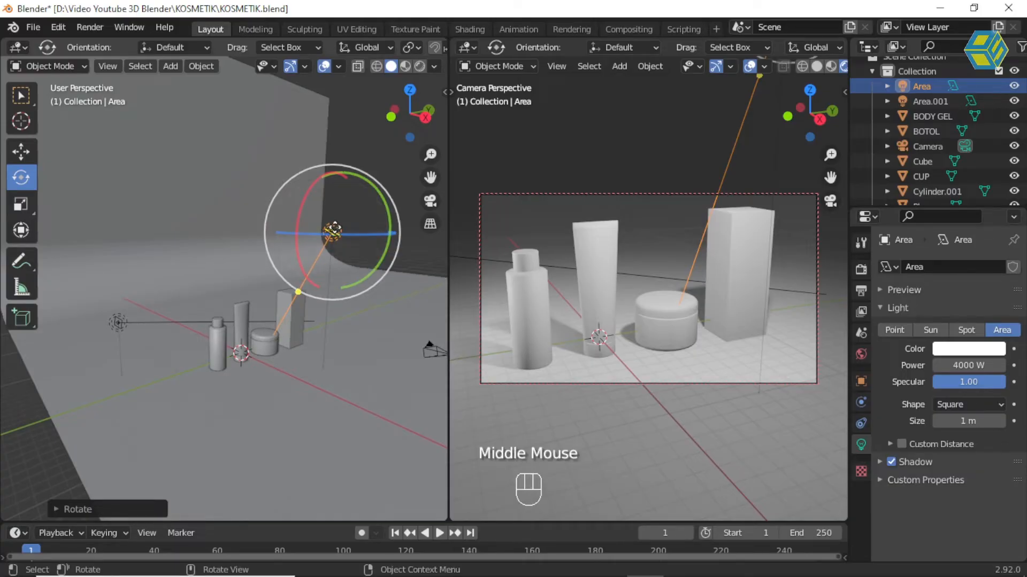
pyautogui.moveTo(382, 204); pyautogui.dragTo(386, 230)
# Shift the tilted overhead light slightly back along the X axis and save the file.
pyautogui.click(24, 154)
pyautogui.moveTo(294, 259); pyautogui.dragTo(379, 239, button='middle')
pyautogui.moveTo(400, 245); pyautogui.dragTo(371, 248)
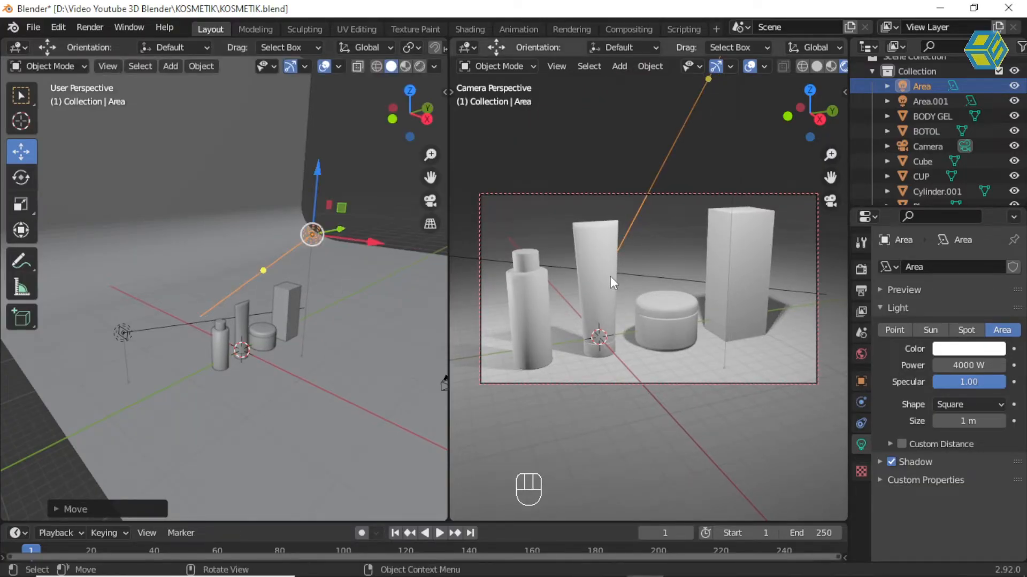
pyautogui.scroll(2, 610, 276)
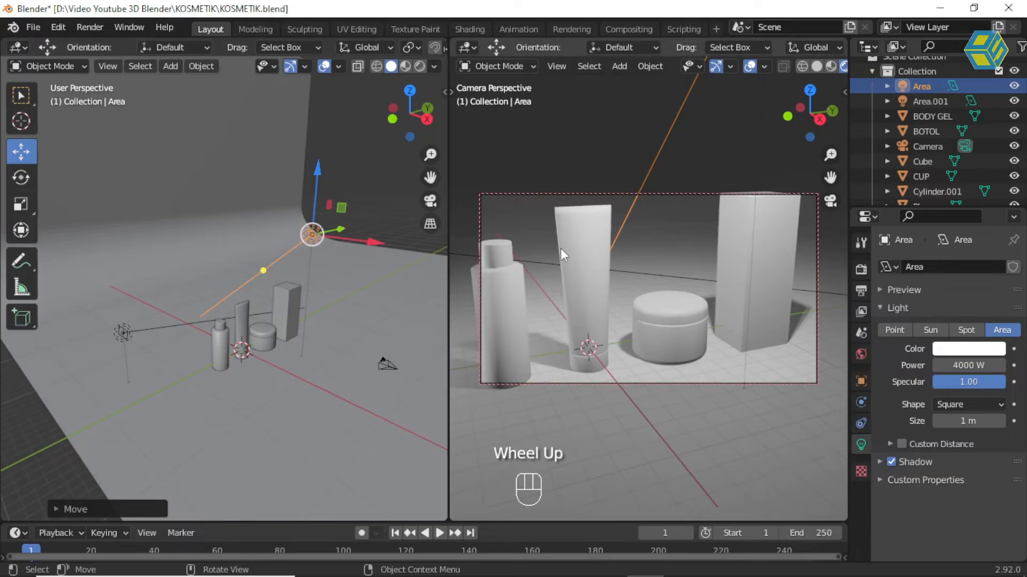
pyautogui.scroll(-1, 560, 248)
pyautogui.click(32, 26)
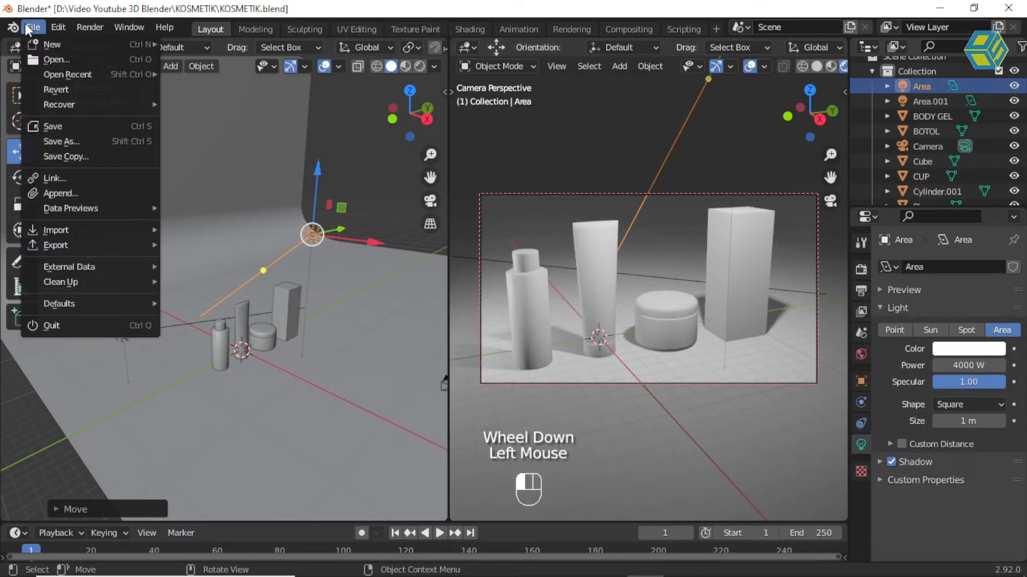
pyautogui.click(78, 126)
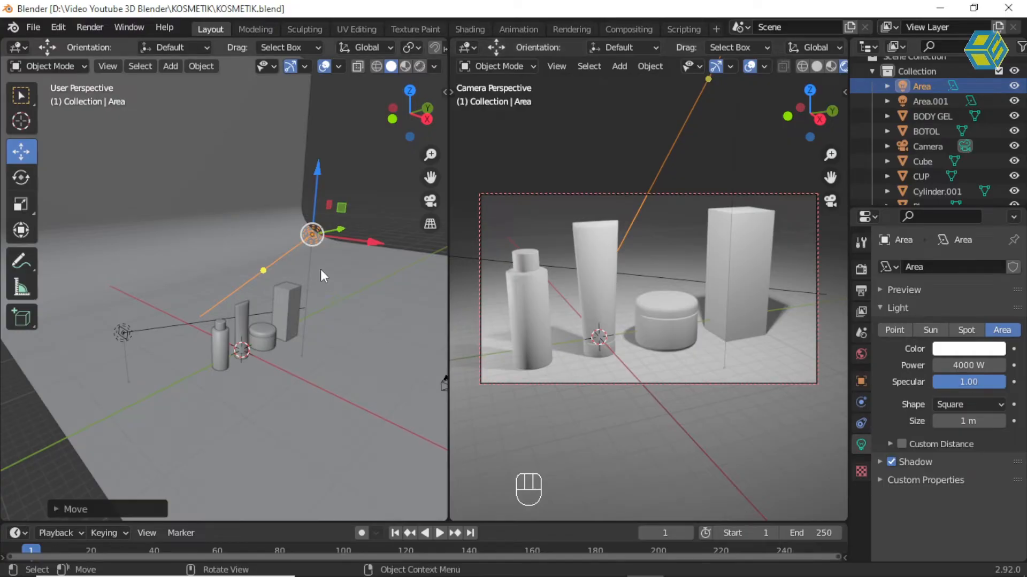
# Move the curved backdrop plane forward along the X axis, closer behind the containers.
pyautogui.click(370, 310)
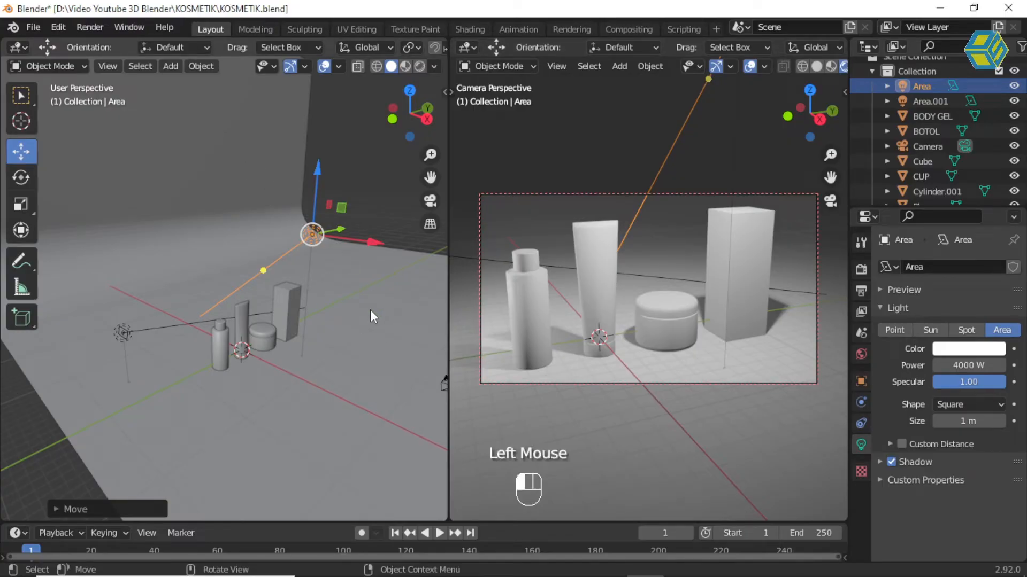
pyautogui.moveTo(428, 313); pyautogui.dragTo(47, 337)
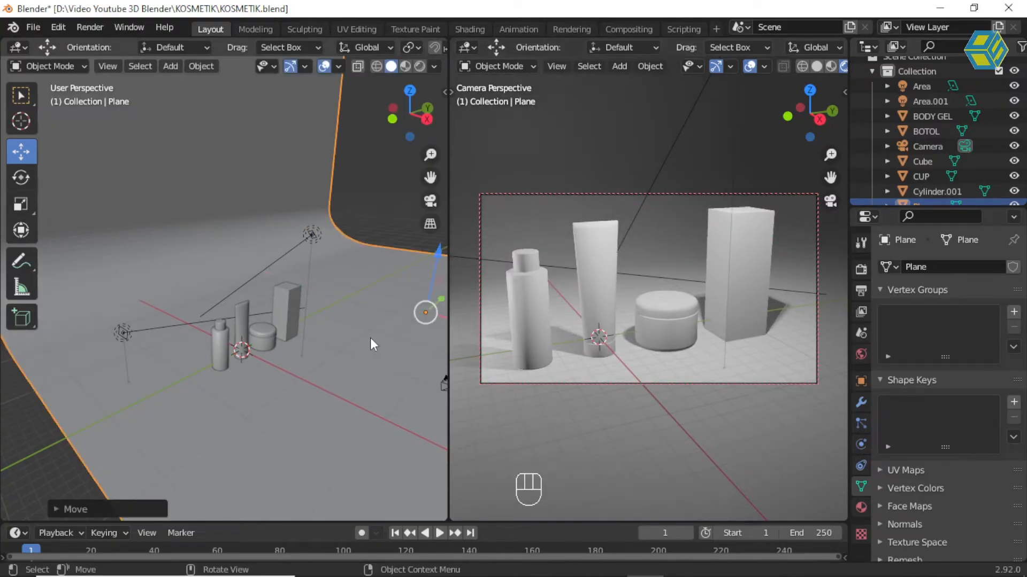
pyautogui.scroll(-2, 378, 345)
pyautogui.moveTo(421, 320); pyautogui.dragTo(7, 330)
pyautogui.moveTo(314, 202); pyautogui.dragTo(314, 202)
# Set the overhead area light's power to 3000 W and save the file.
pyautogui.moveTo(328, 265); pyautogui.dragTo(271, 285, button='middle')
pyautogui.scroll(3, 257, 318)
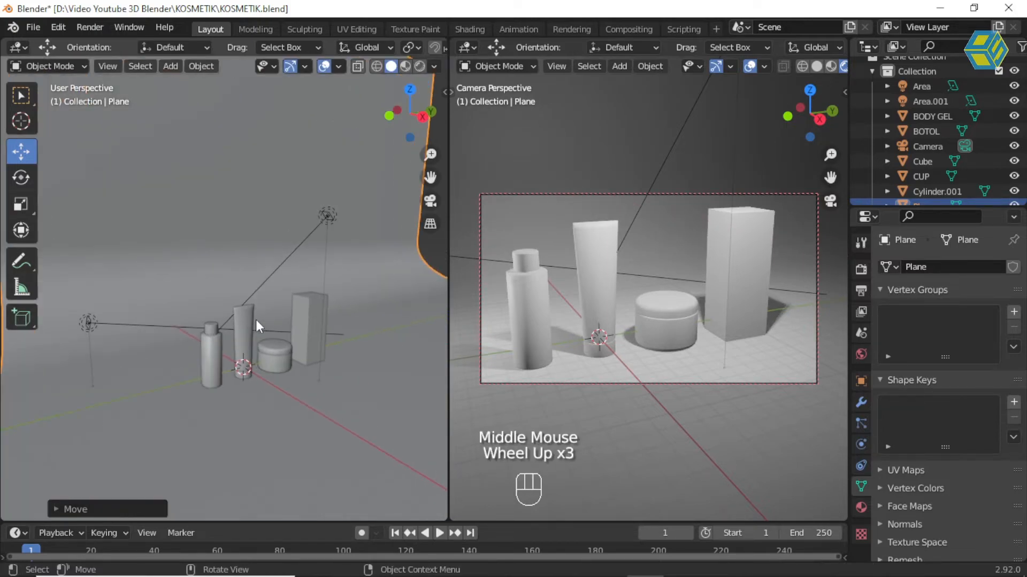
pyautogui.scroll(2, 275, 336)
pyautogui.keyDown('shift'); pyautogui.moveTo(283, 322); pyautogui.dragTo(303, 276, button='middle'); pyautogui.keyUp('shift')
pyautogui.scroll(2, 219, 249)
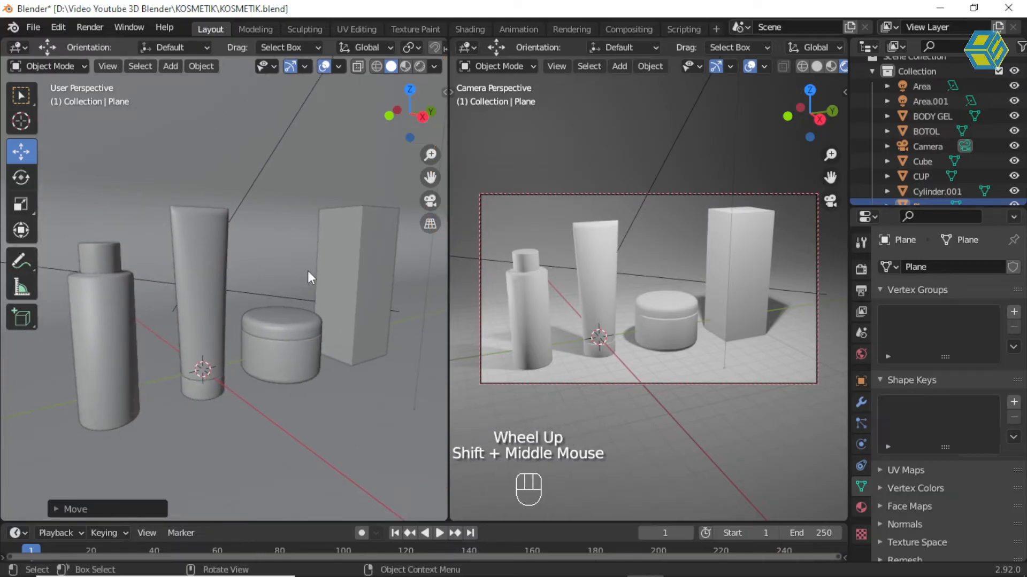
pyautogui.scroll(-3, 358, 264)
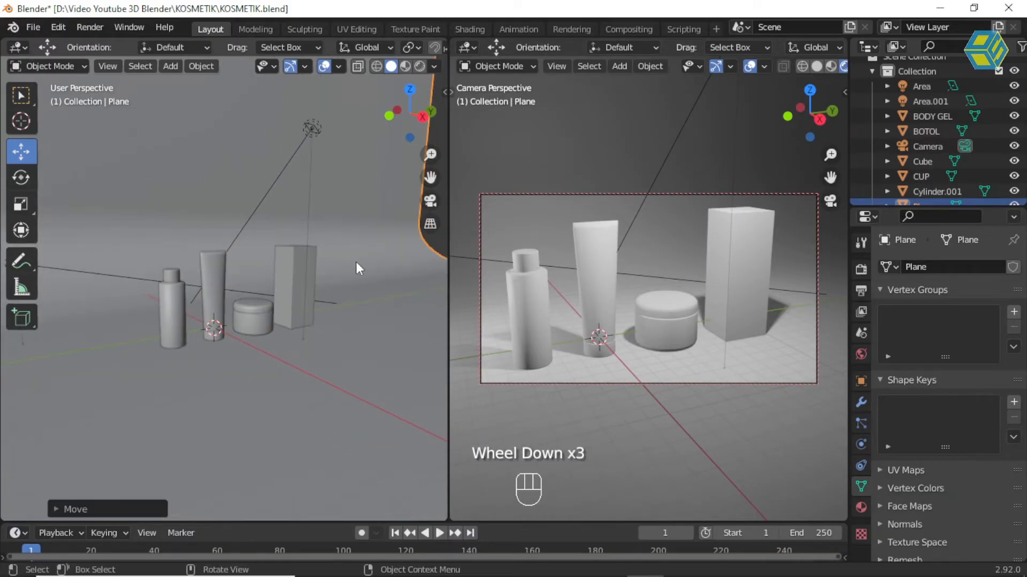
pyautogui.click(310, 129)
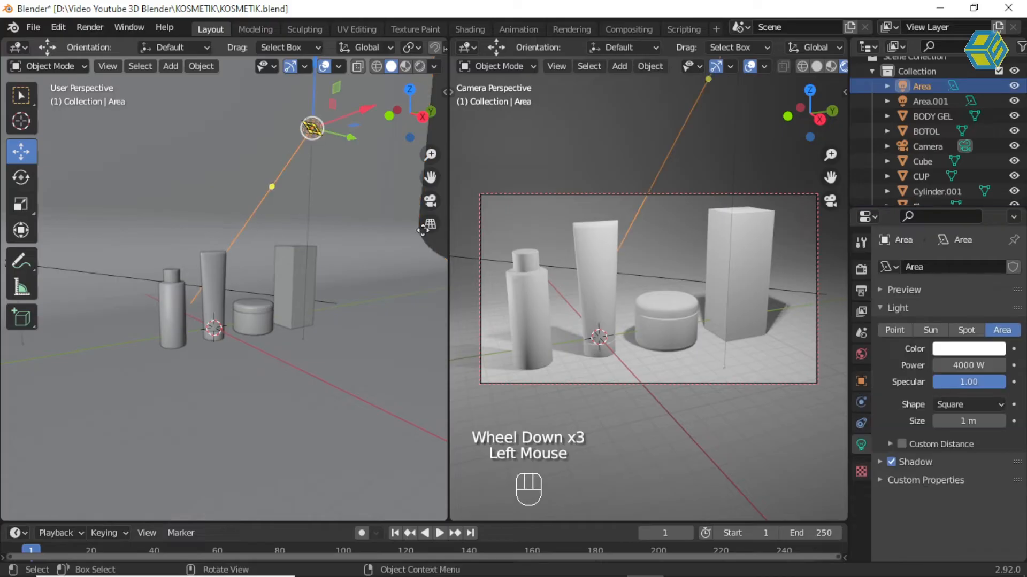
pyautogui.doubleClick(968, 367)
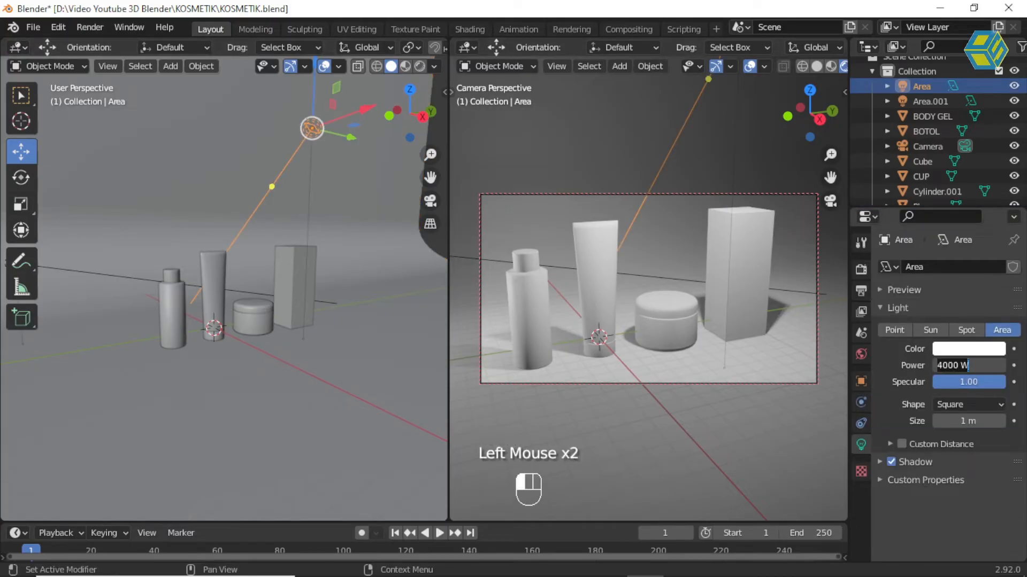
pyautogui.write('300')
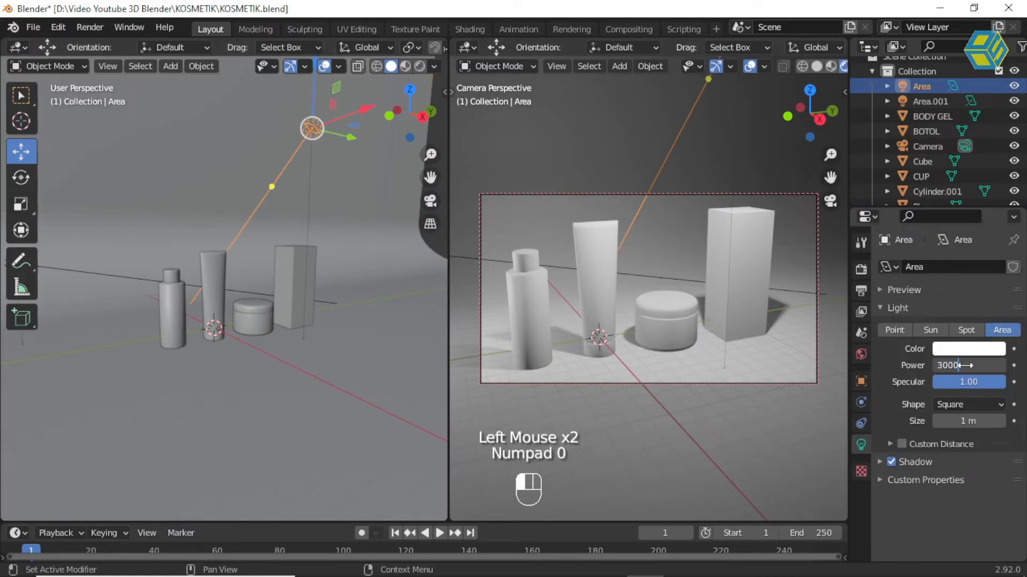
pyautogui.write('0')
pyautogui.press('Return')
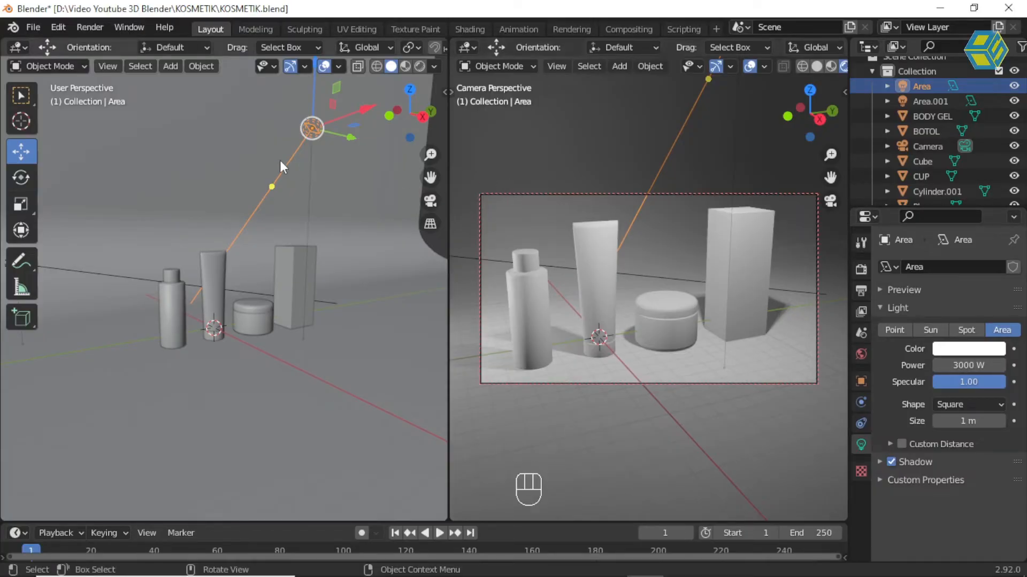
pyautogui.click(32, 27)
pyautogui.click(56, 125)
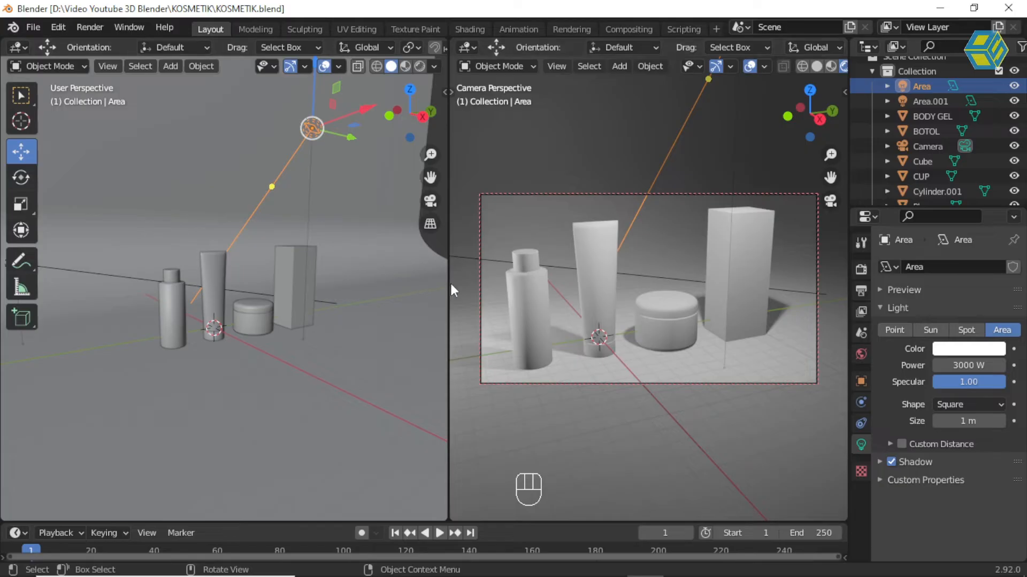
# Widen the camera viewport and enlarge the camera frame in it with Camera to View switched off, switching the lock back on when done.
pyautogui.moveTo(446, 281); pyautogui.dragTo(340, 283)
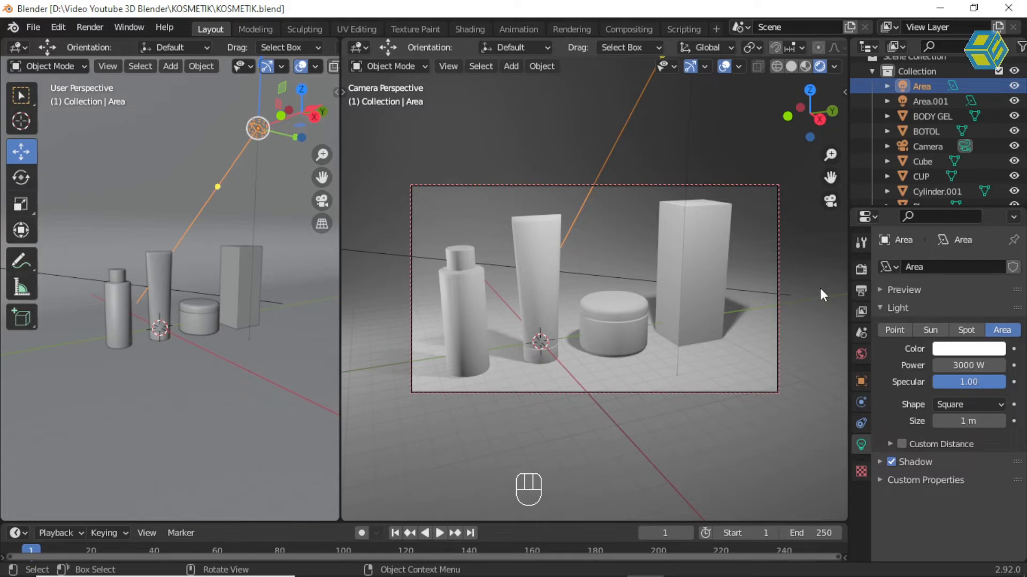
pyautogui.press('n')
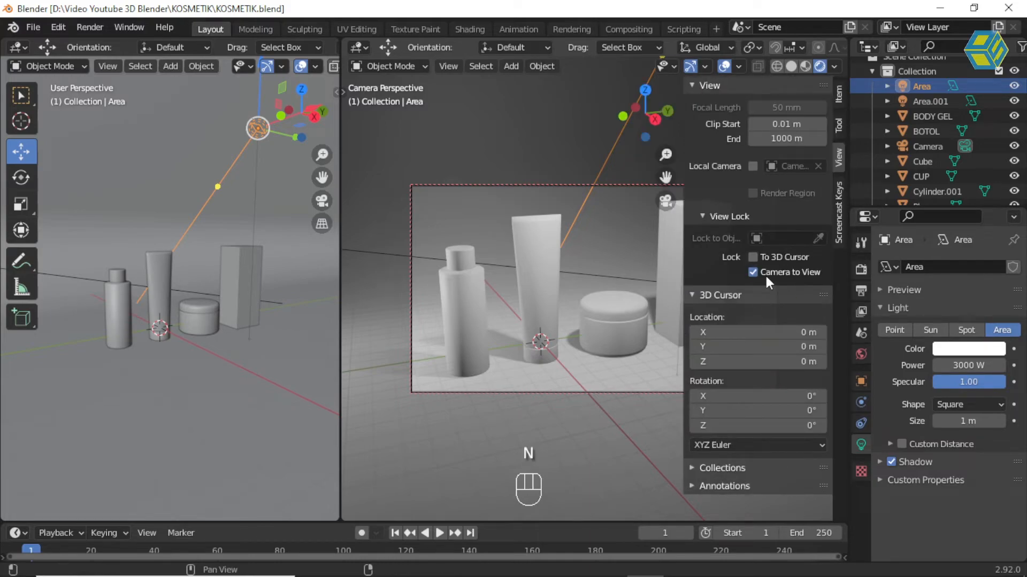
pyautogui.click(767, 278)
pyautogui.scroll(1, 604, 283)
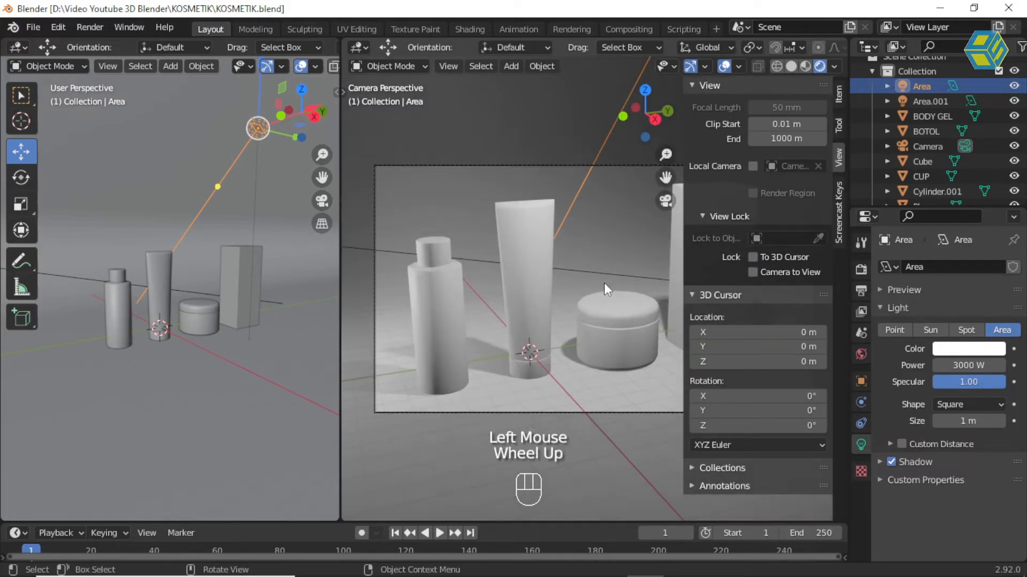
pyautogui.click(764, 272)
pyautogui.press('n')
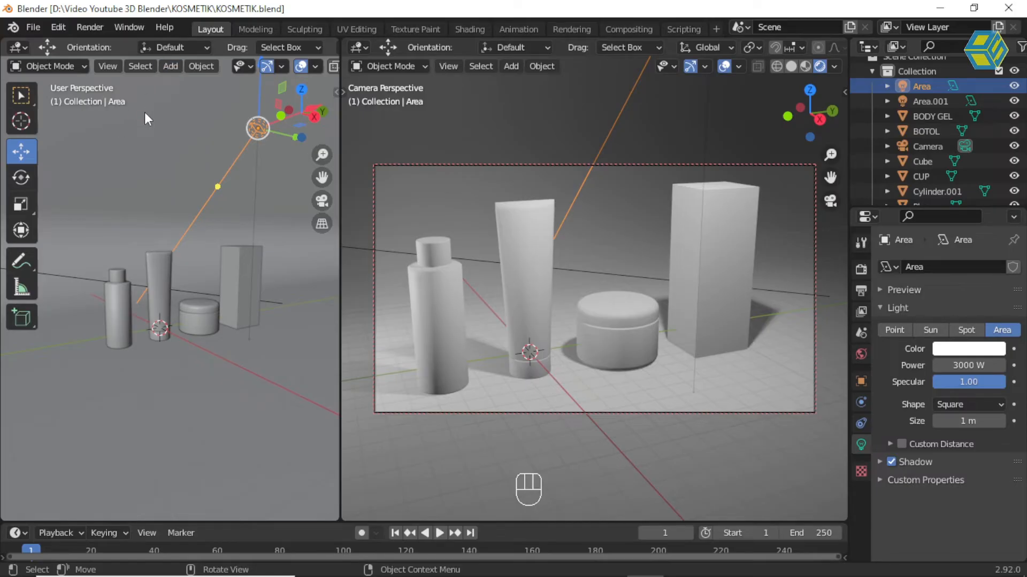
# Split the perspective viewport beside the camera view horizontally into two areas of equal height.
pyautogui.click(107, 66)
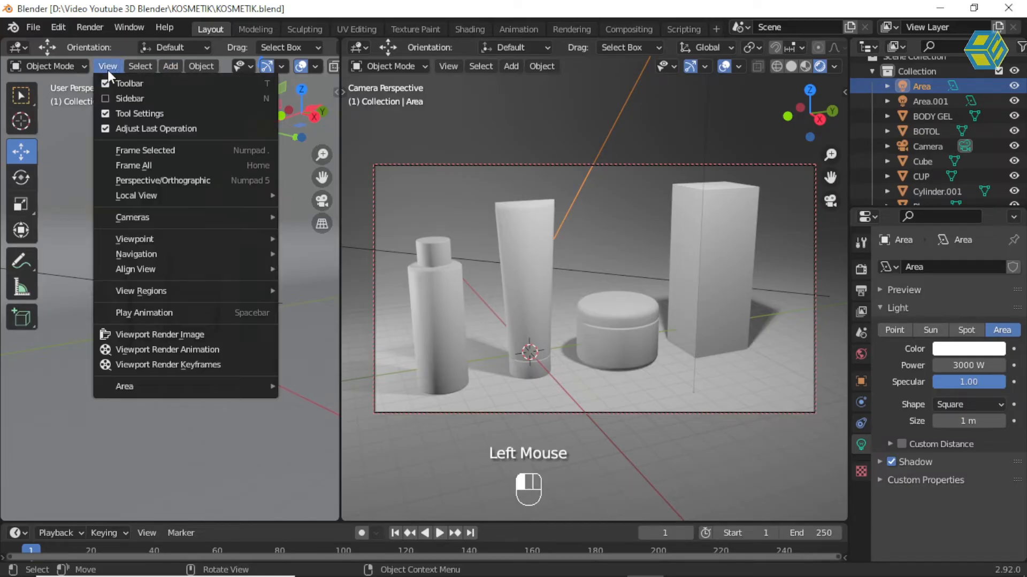
pyautogui.moveTo(179, 387)
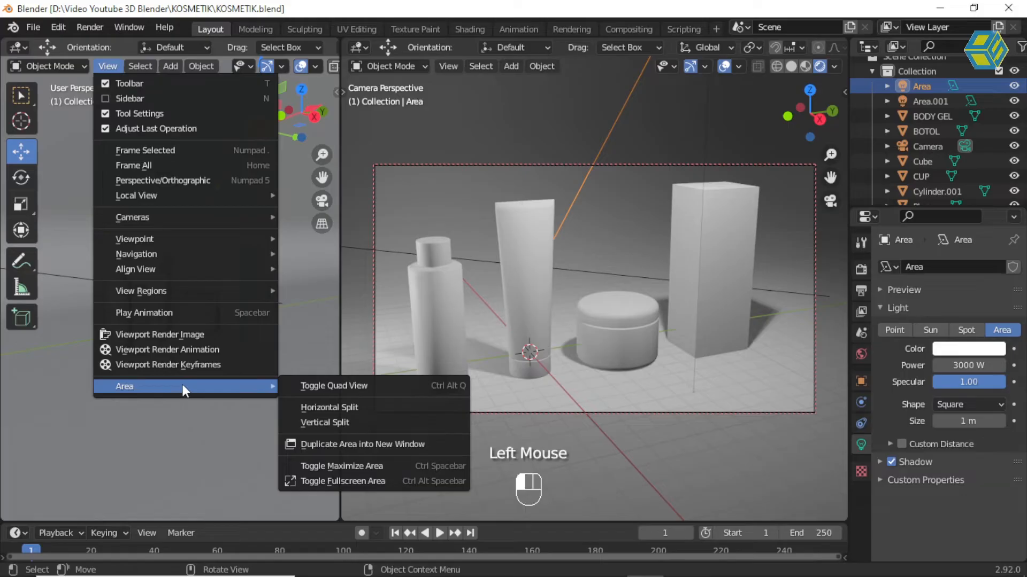
pyautogui.click(311, 406)
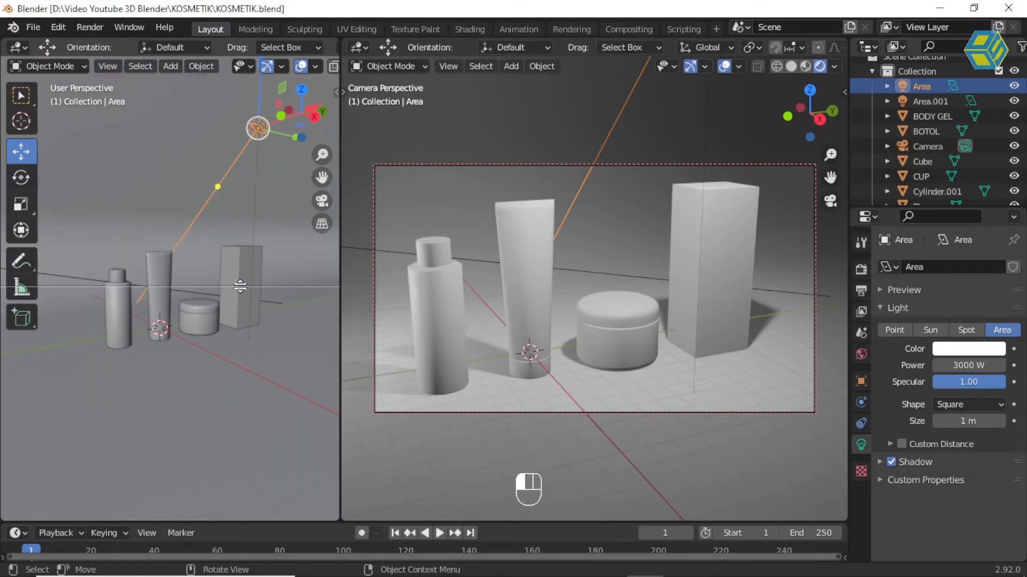
pyautogui.click(240, 288)
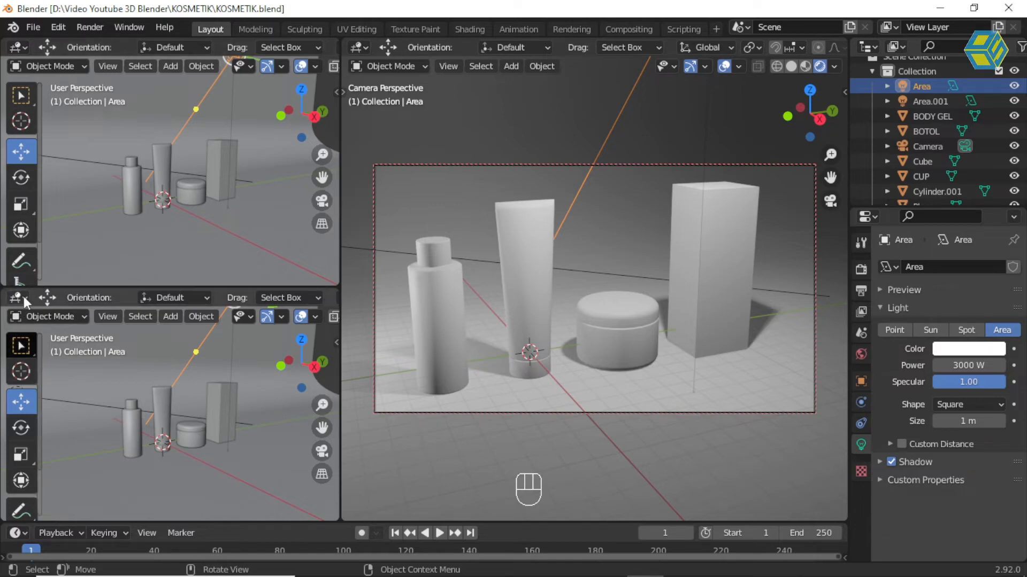
# Turn the upper of the two split areas into a UV Editor and widen both areas at the camera view's expense.
pyautogui.click(18, 47)
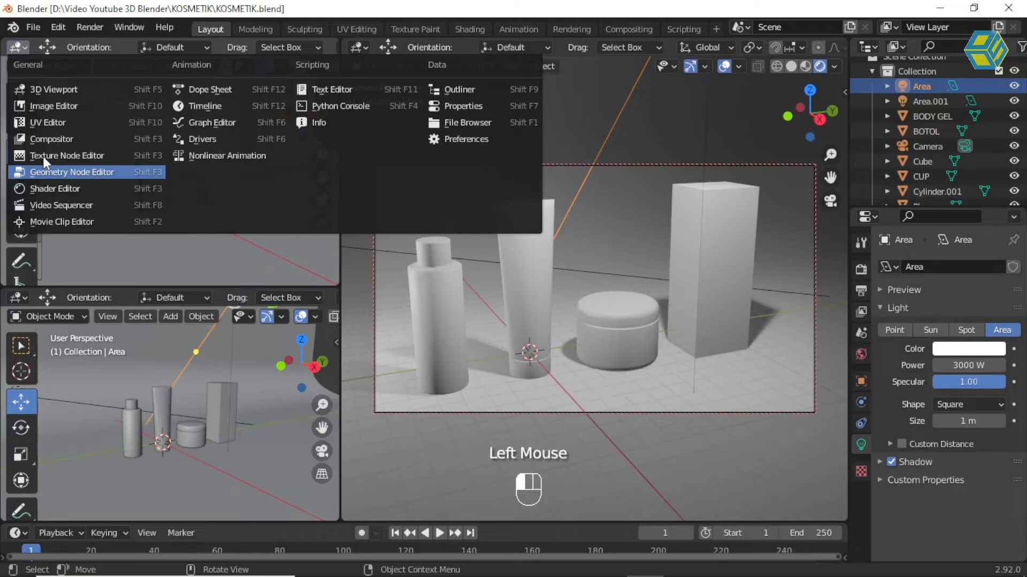
pyautogui.click(42, 121)
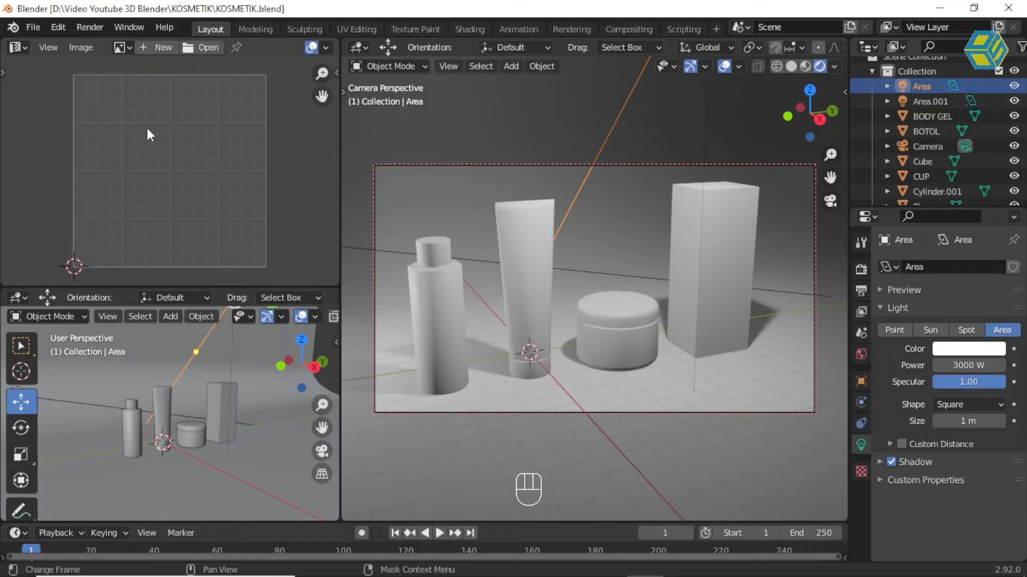
pyautogui.scroll(-2, 155, 140)
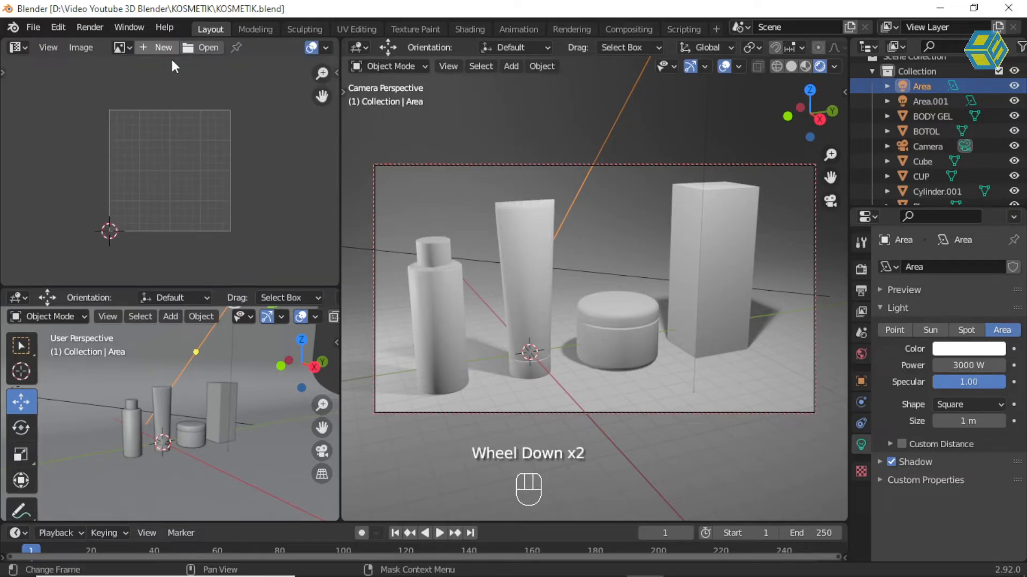
pyautogui.moveTo(339, 193); pyautogui.dragTo(435, 196)
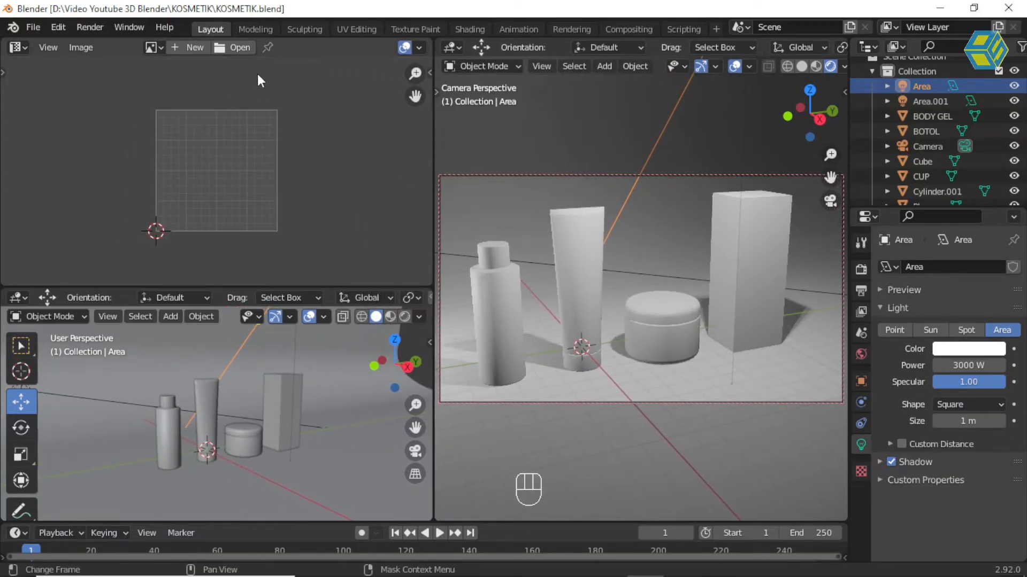
# Load the image design pons.png into the UV Editor and frame its pink tube and box labels.
pyautogui.click(239, 47)
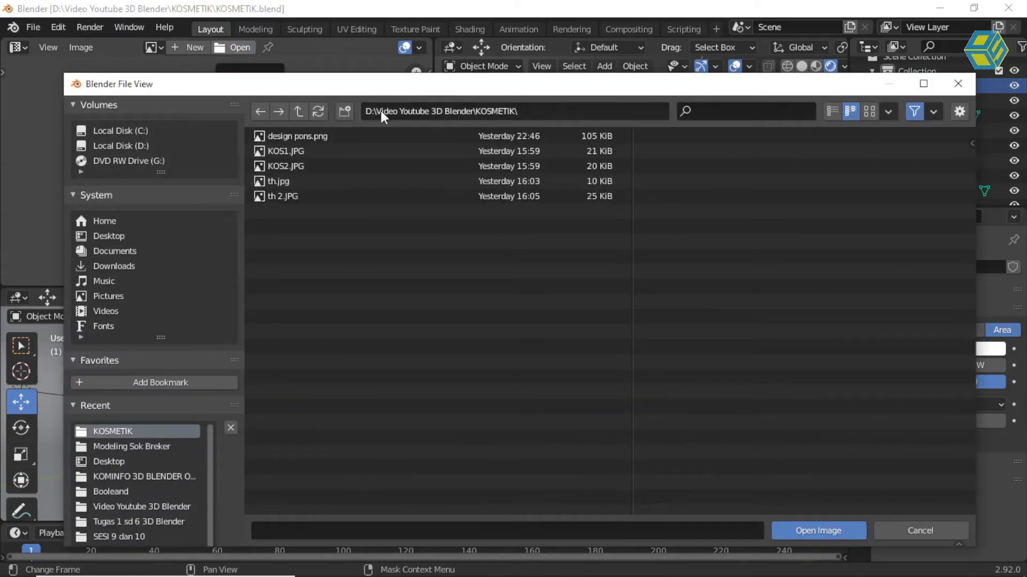
pyautogui.click(298, 111)
pyautogui.click(293, 194)
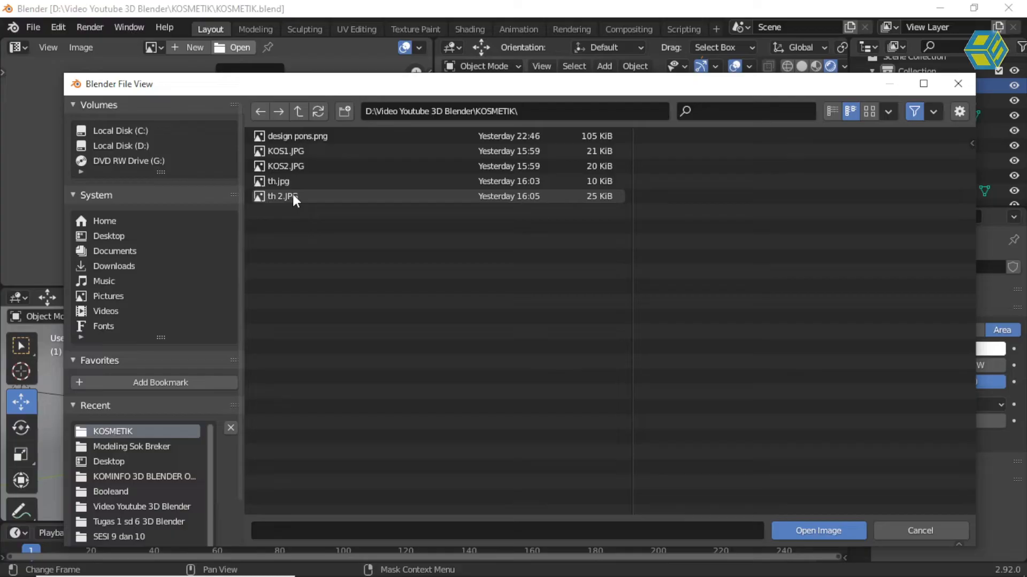
pyautogui.click(301, 136)
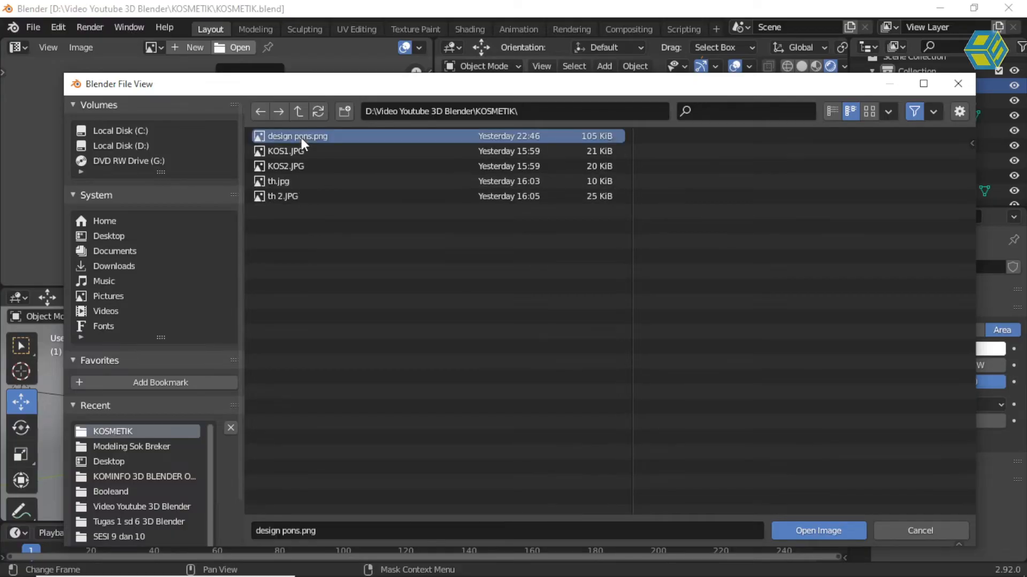
pyautogui.click(836, 529)
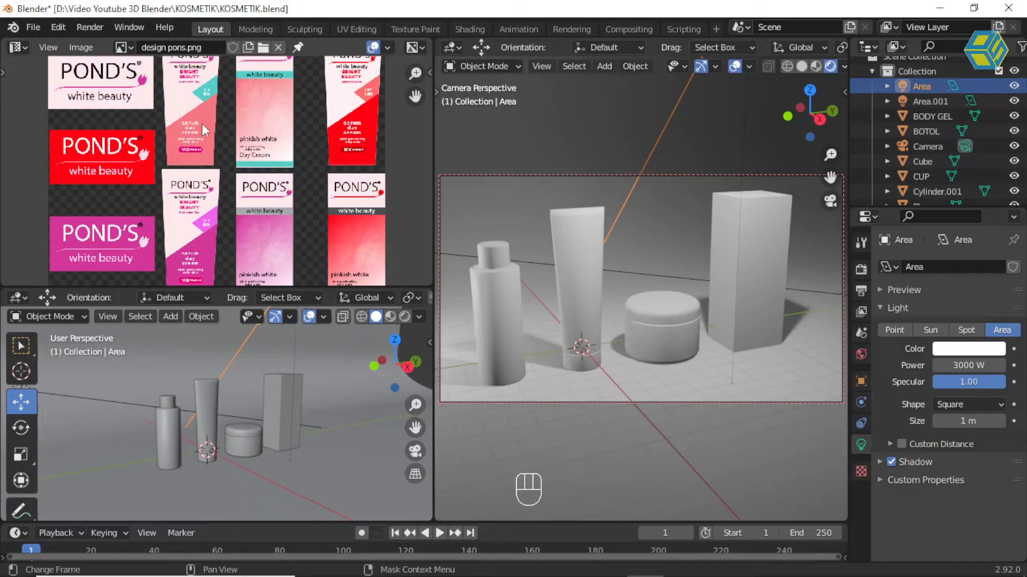
pyautogui.scroll(2, 245, 115)
pyautogui.keyDown('shift'); pyautogui.moveTo(265, 115); pyautogui.dragTo(267, 232, button='middle'); pyautogui.keyUp('shift')
pyautogui.keyDown('shift'); pyautogui.scroll(1, 266, 232); pyautogui.keyUp('shift')
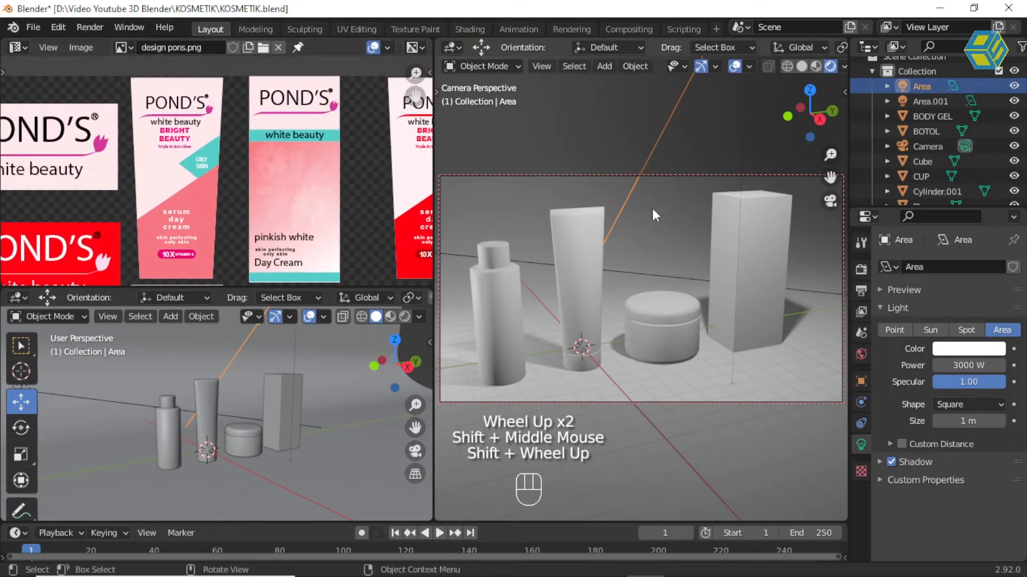
# Add a new material to the curved backdrop plane.
pyautogui.click(670, 200)
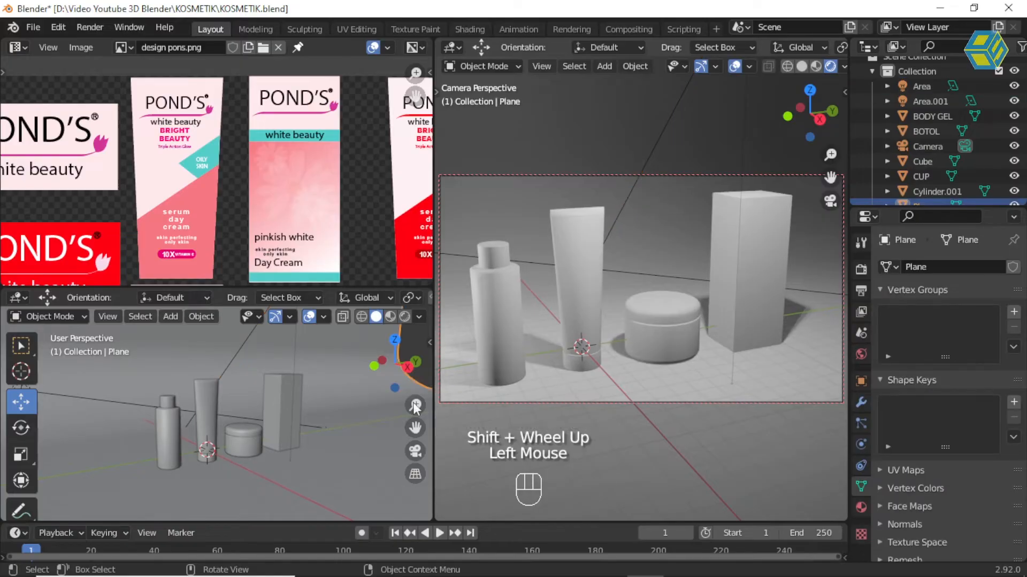
pyautogui.scroll(-3, 315, 384)
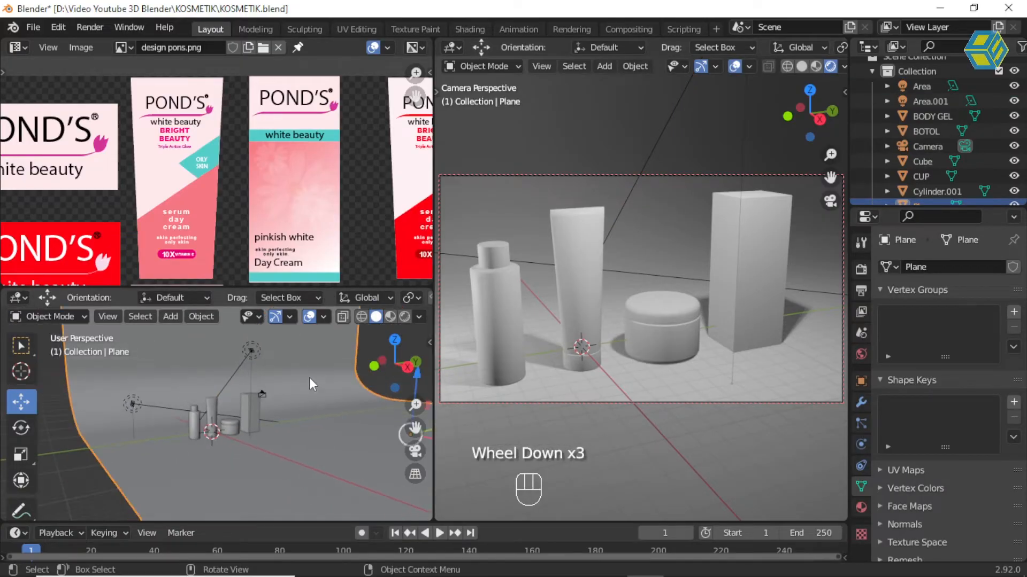
pyautogui.click(113, 447)
pyautogui.click(124, 442)
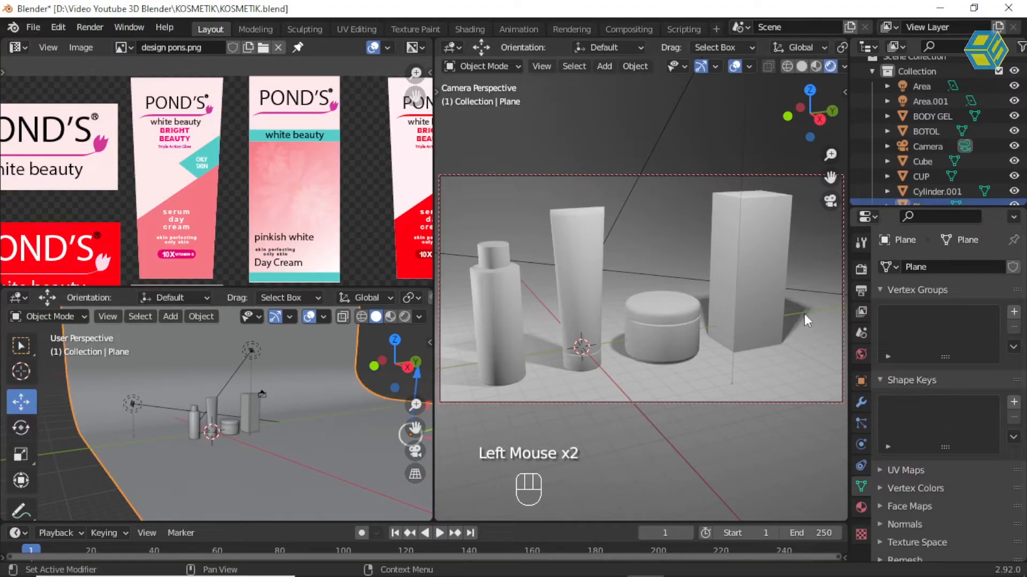
pyautogui.click(862, 508)
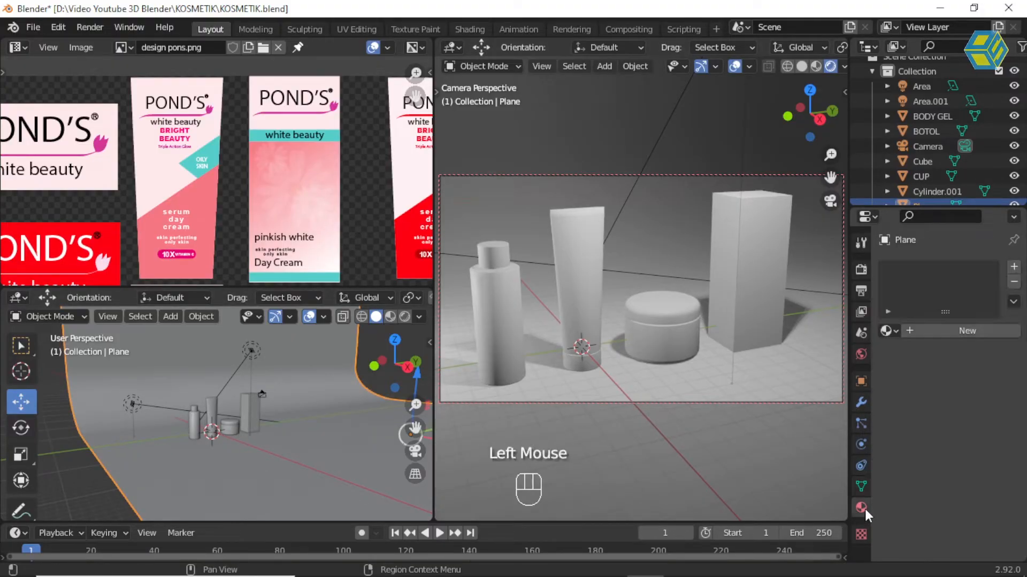
pyautogui.click(948, 333)
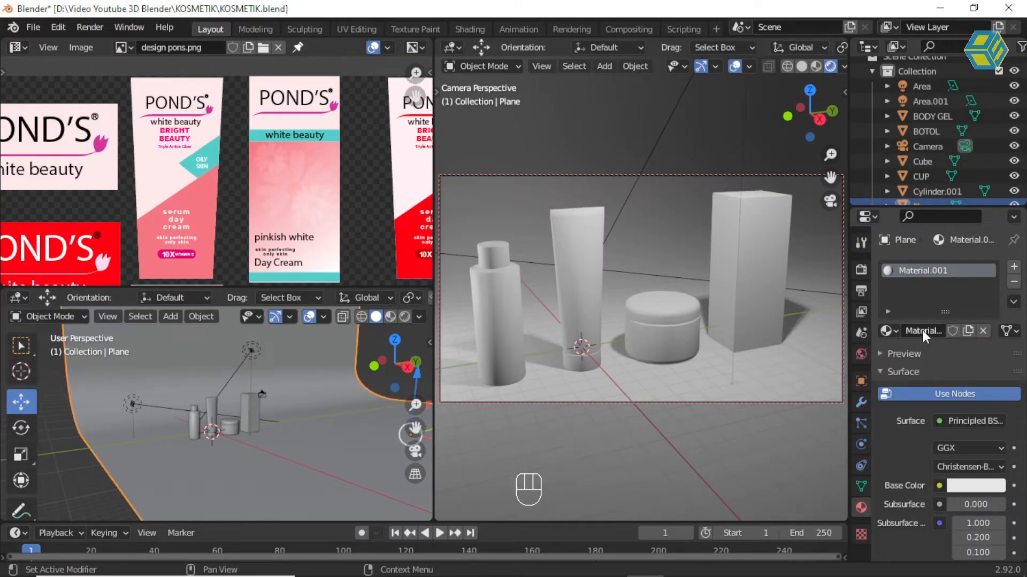
# Rename the backdrop plane's material to LATAR.
pyautogui.click(923, 269)
pyautogui.click(923, 270)
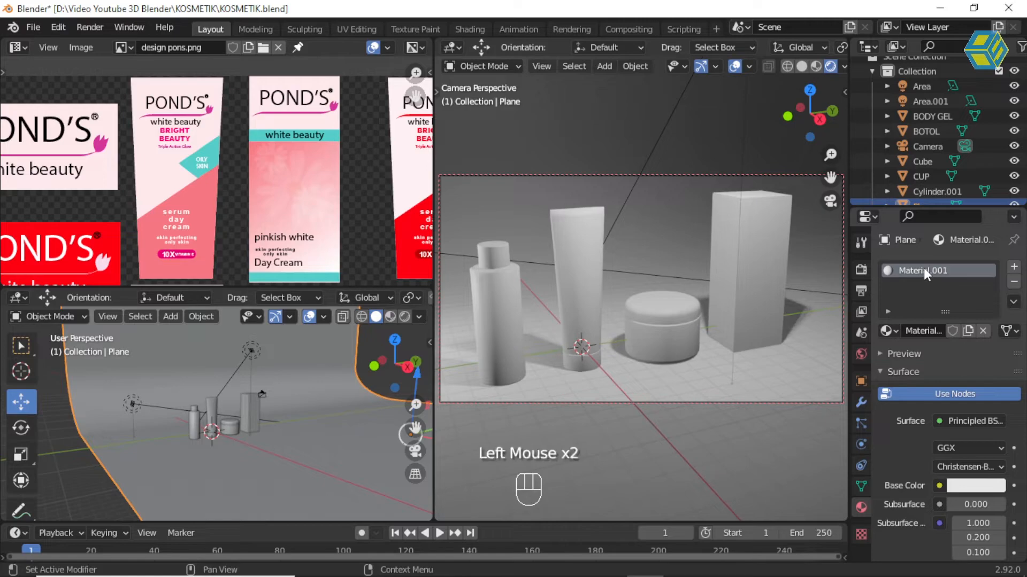
pyautogui.click(929, 330)
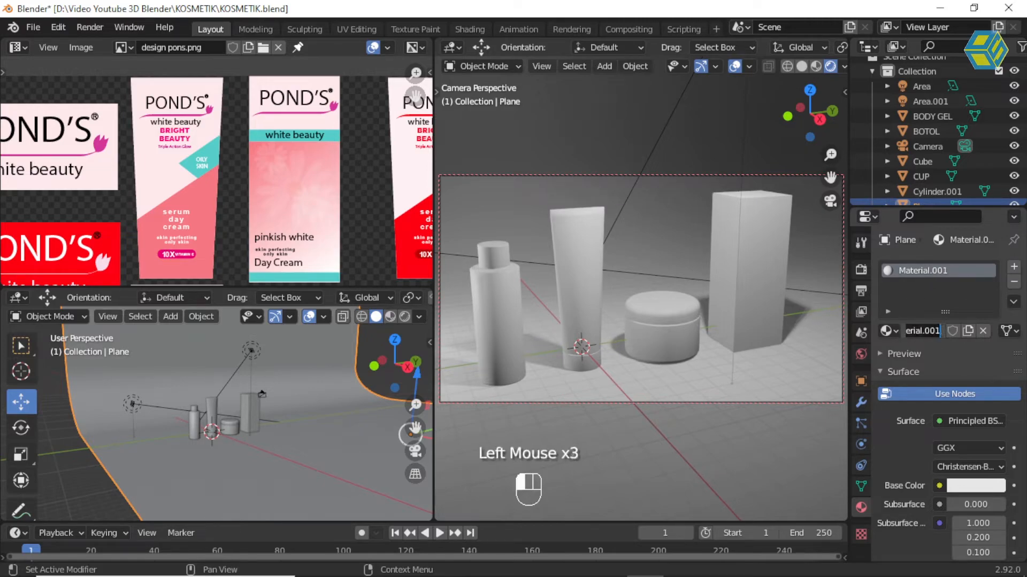
pyautogui.press('BackSpace')
pyautogui.write('LATAR')
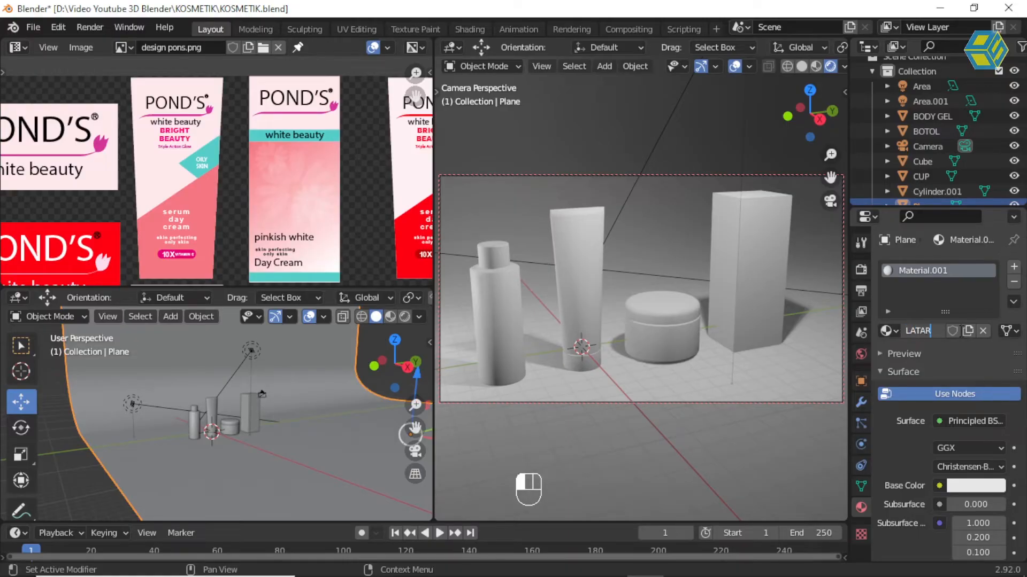
pyautogui.press('Return')
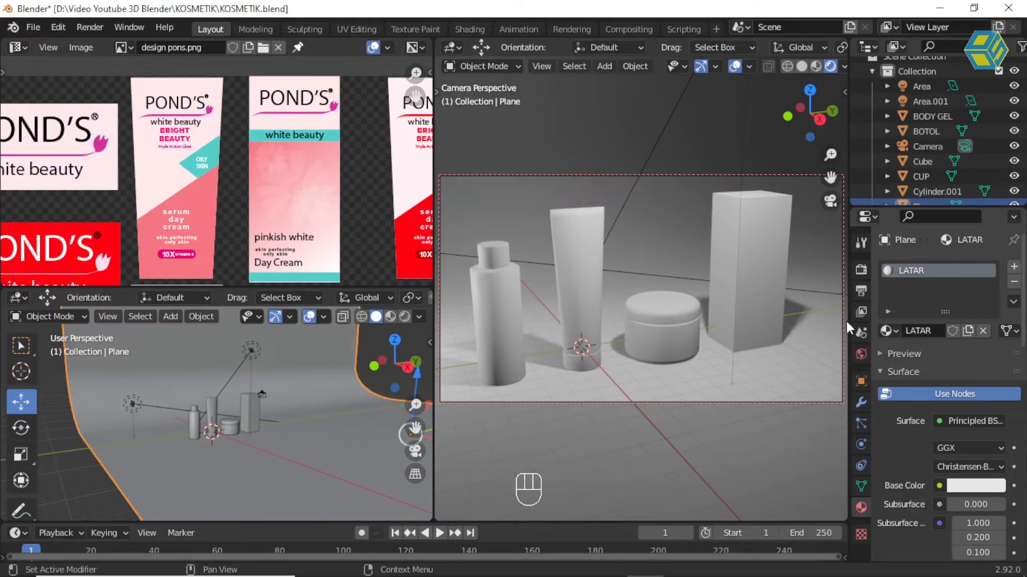
# Set the LATAR base color by sampling the coral pink of the tube label in the reference image with the eyedropper.
pyautogui.click(970, 486)
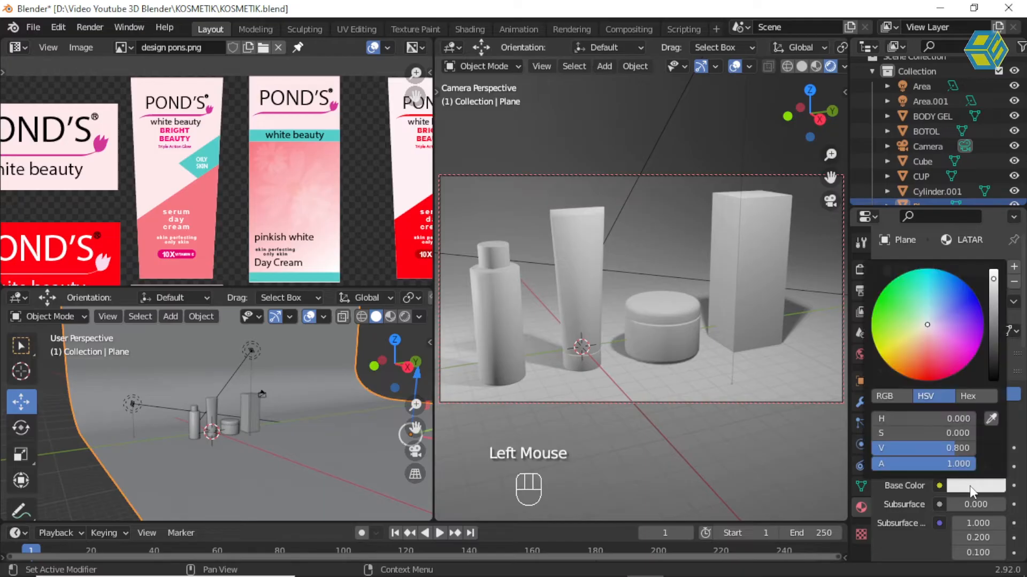
pyautogui.click(990, 419)
pyautogui.click(205, 190)
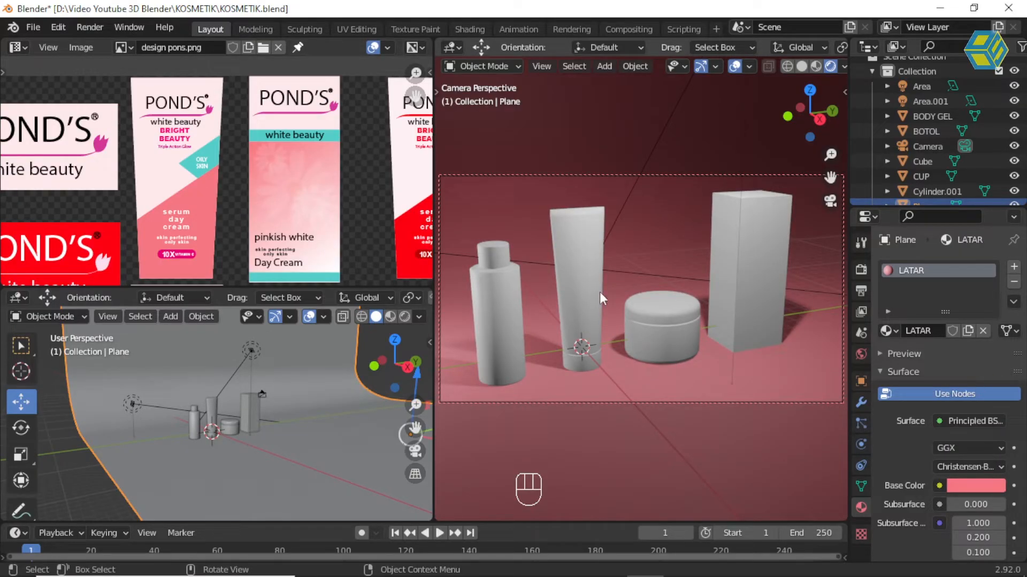
# Lower the saturation of the LATAR base color to give the backdrop a softer, lighter pink.
pyautogui.click(972, 486)
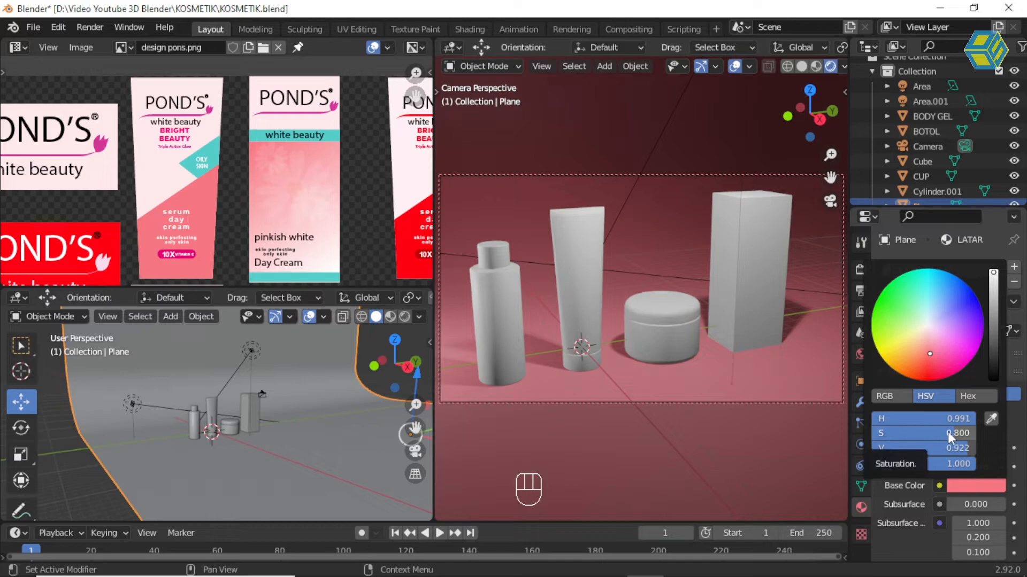
pyautogui.moveTo(948, 432); pyautogui.dragTo(922, 433)
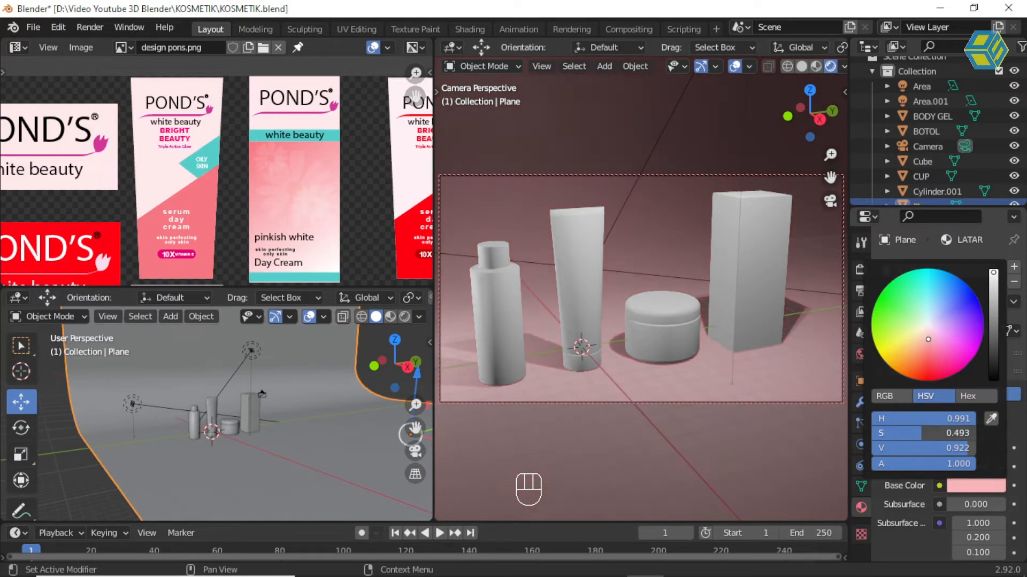
pyautogui.moveTo(922, 433); pyautogui.dragTo(932, 433)
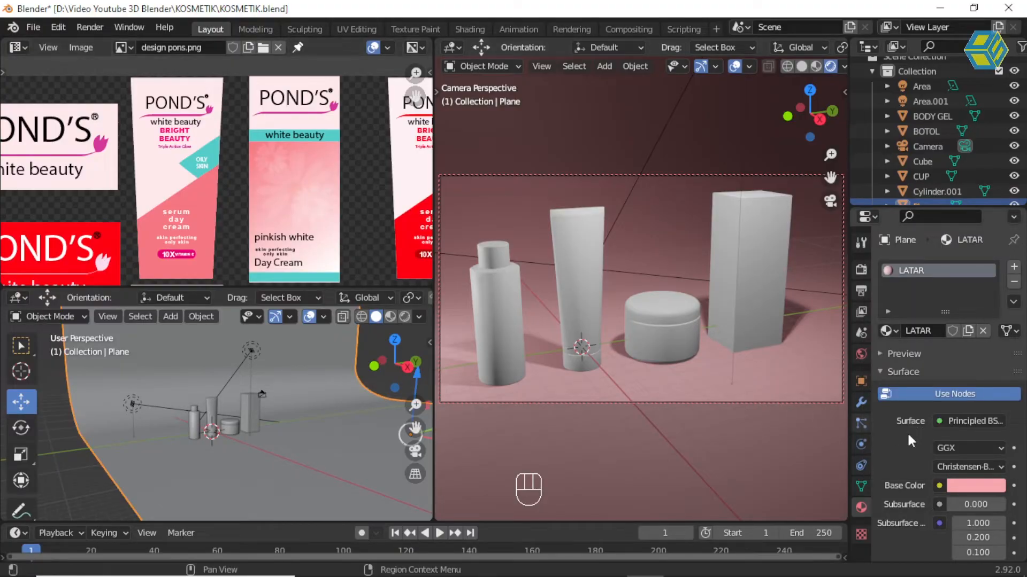
pyautogui.click(969, 484)
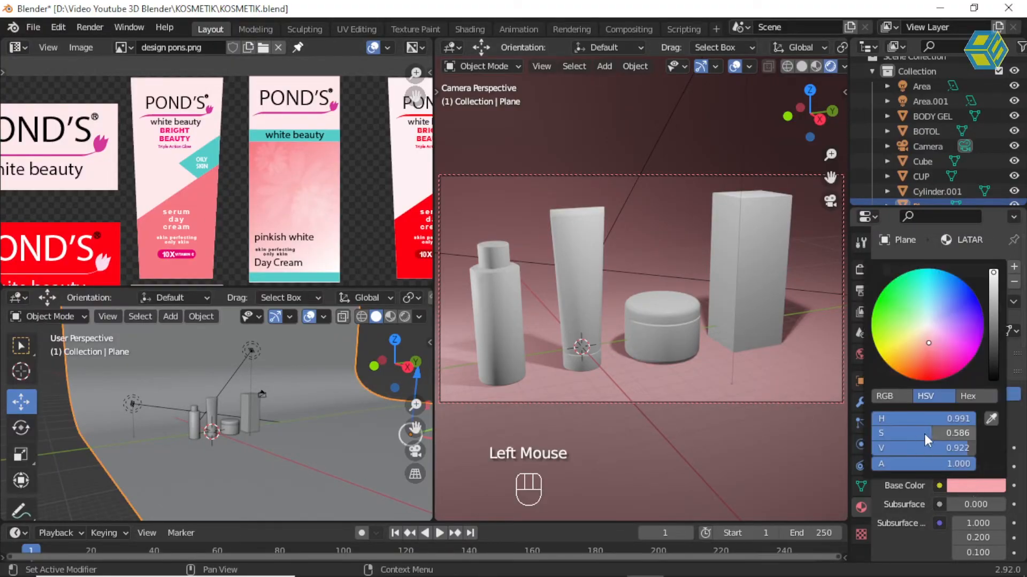
pyautogui.moveTo(924, 434); pyautogui.dragTo(921, 434)
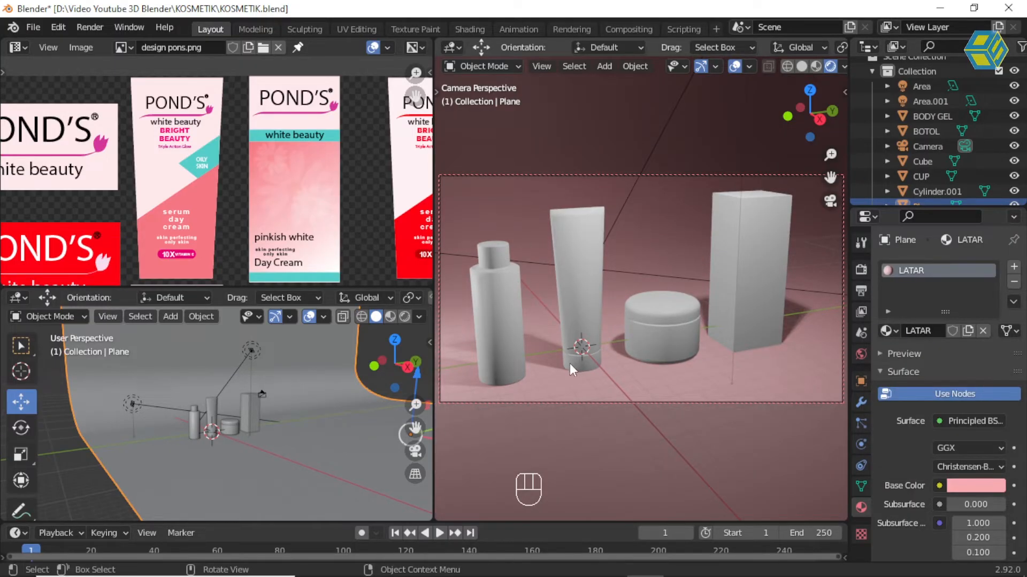
# Add a new material to the lid of the round jar and set its metallic value to 1.
pyautogui.click(664, 309)
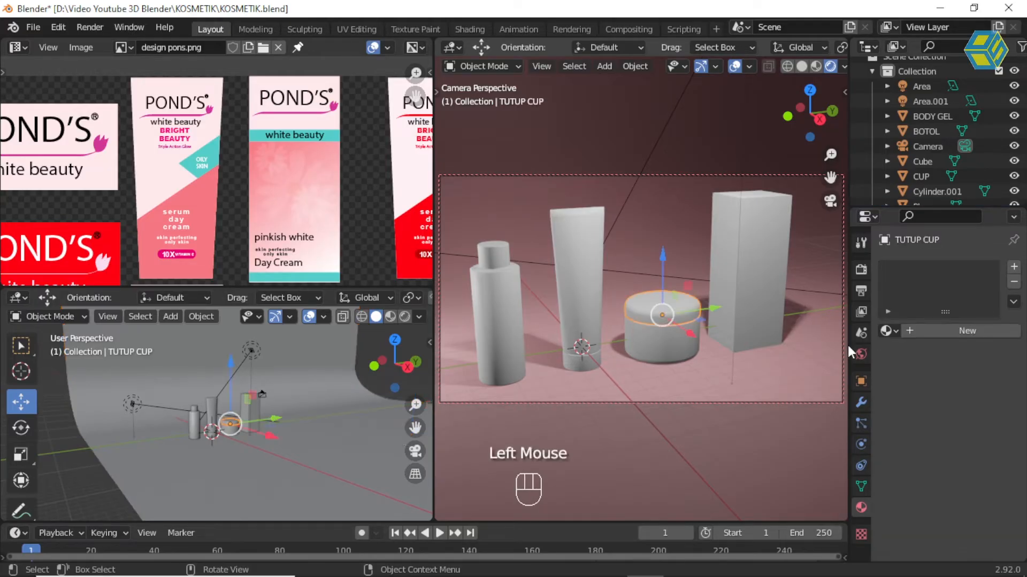
pyautogui.click(948, 330)
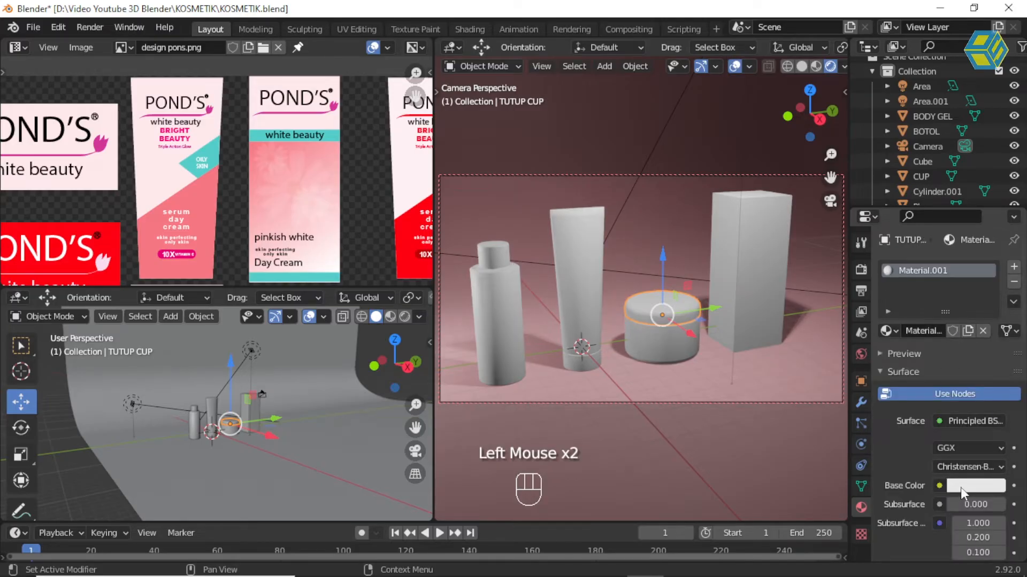
pyautogui.scroll(-2, 882, 484)
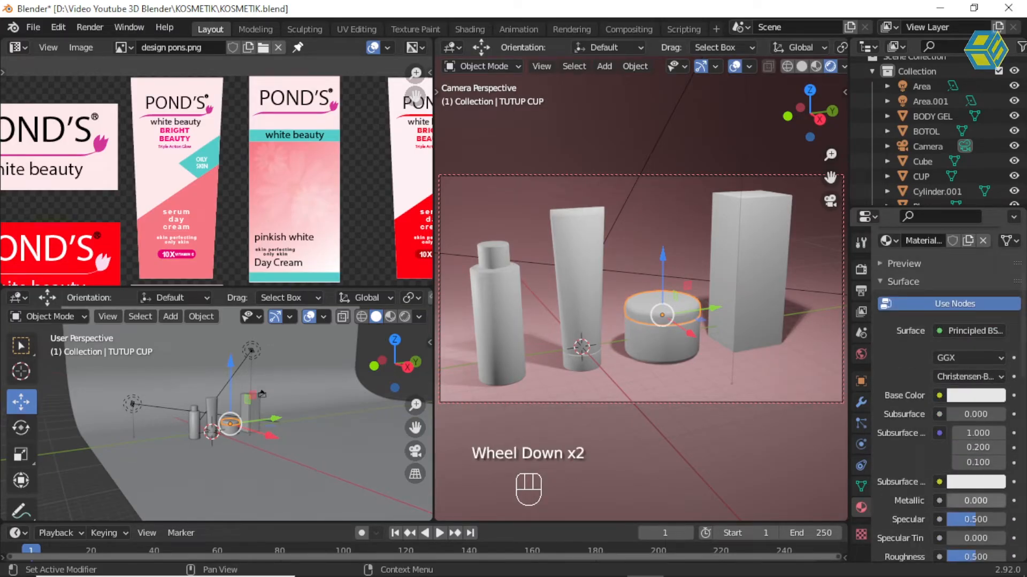
pyautogui.click(970, 500)
pyautogui.write('1')
pyautogui.press('Return')
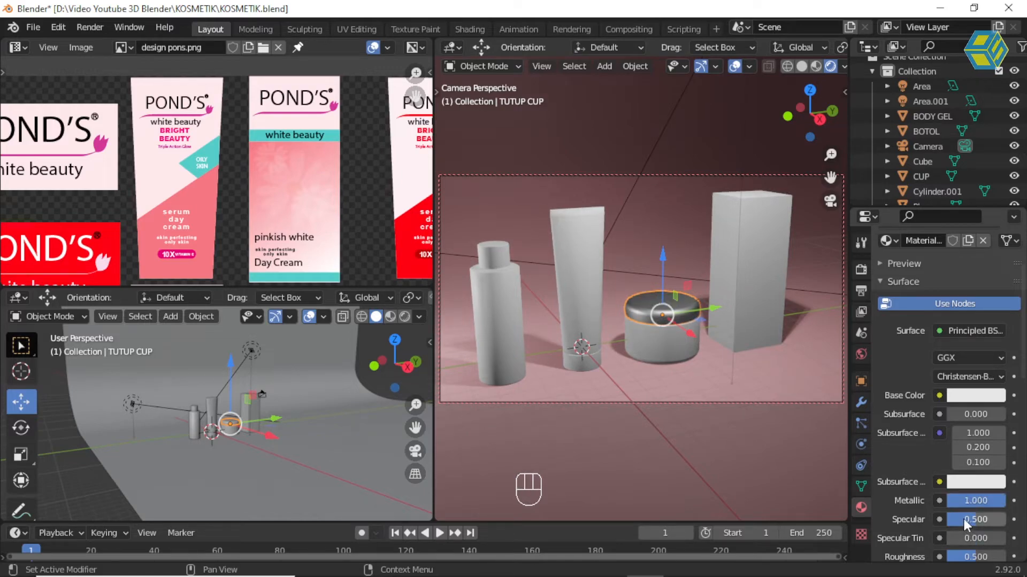
# Set the roughness of the round jar lid's material to 0.2.
pyautogui.scroll(-2, 971, 525)
pyautogui.moveTo(971, 498); pyautogui.dragTo(956, 497)
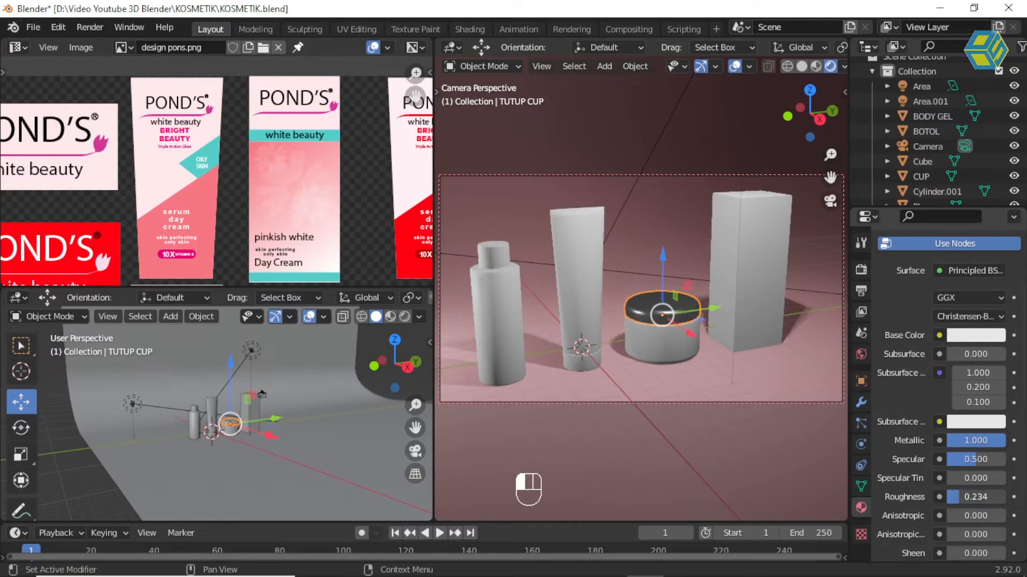
pyautogui.click(960, 496)
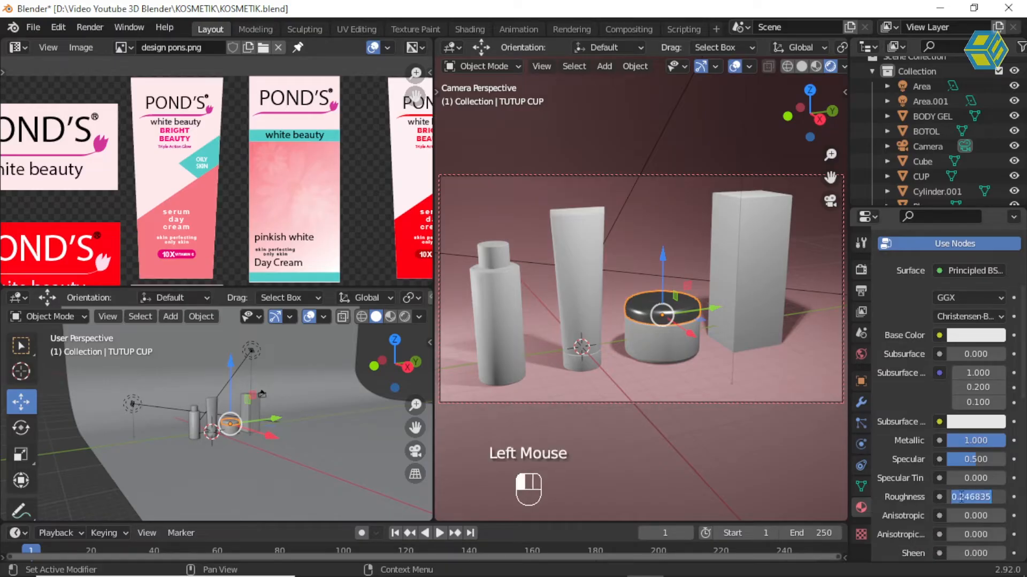
pyautogui.write('0.2')
pyautogui.press('Return')
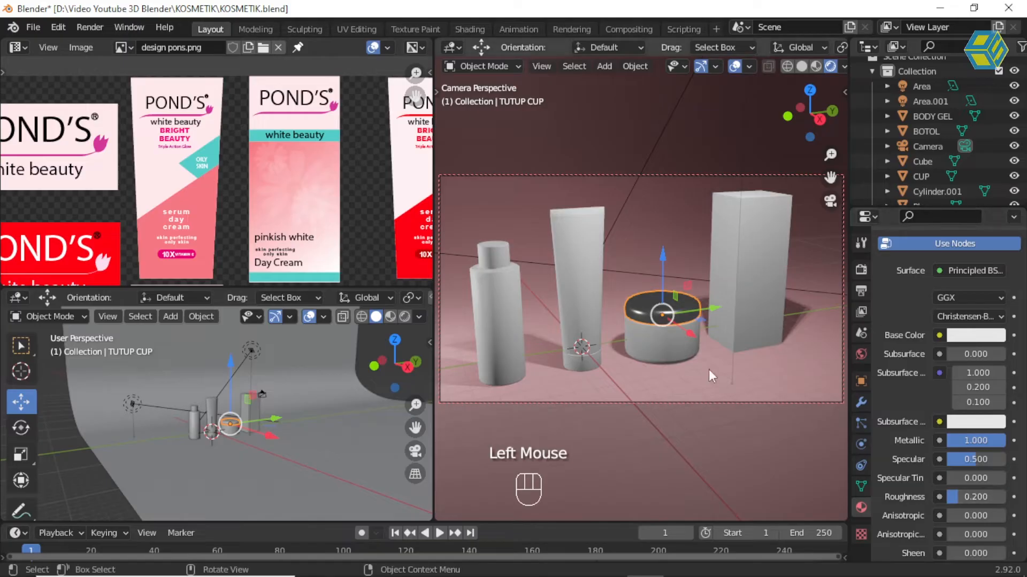
# Assign the existing jar lid material, Material.001, to the tube cap and the bottle cap.
pyautogui.click(586, 361)
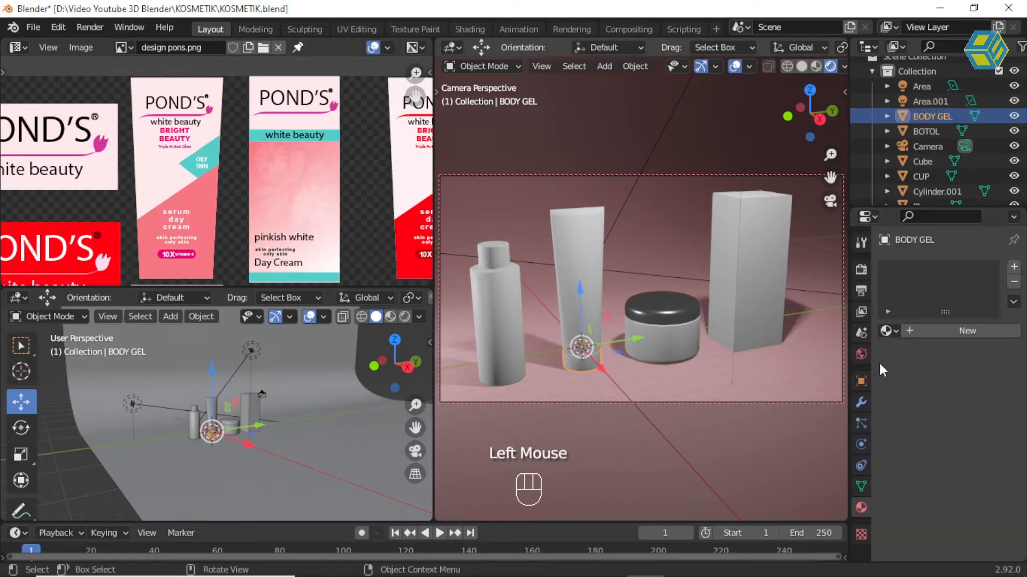
pyautogui.click(896, 331)
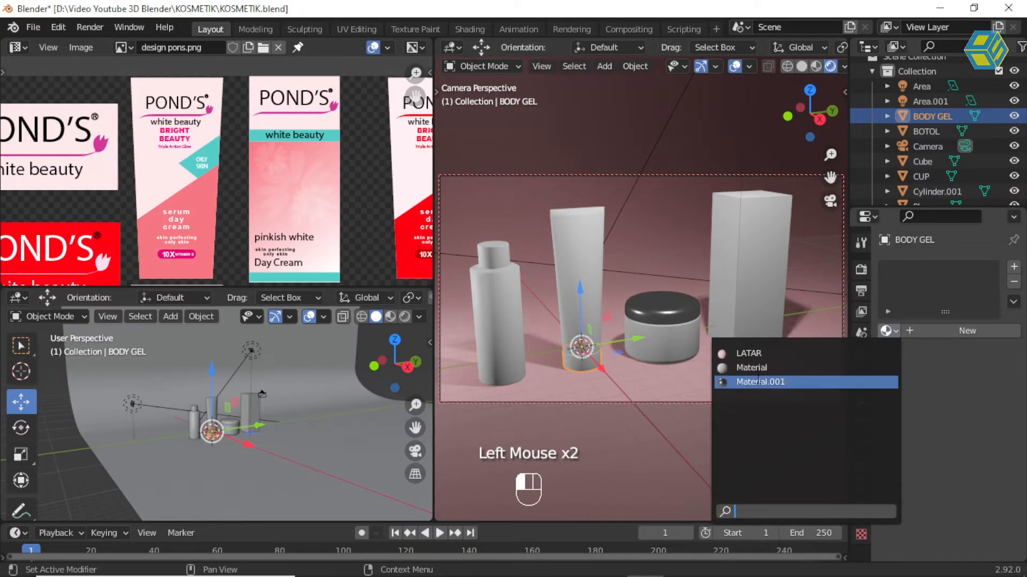
pyautogui.click(759, 382)
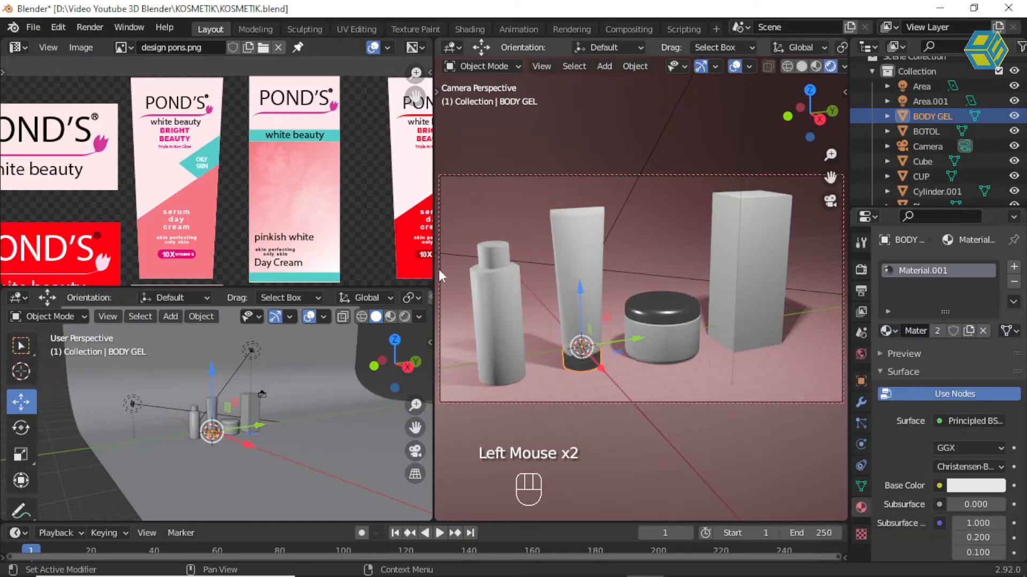
pyautogui.click(500, 255)
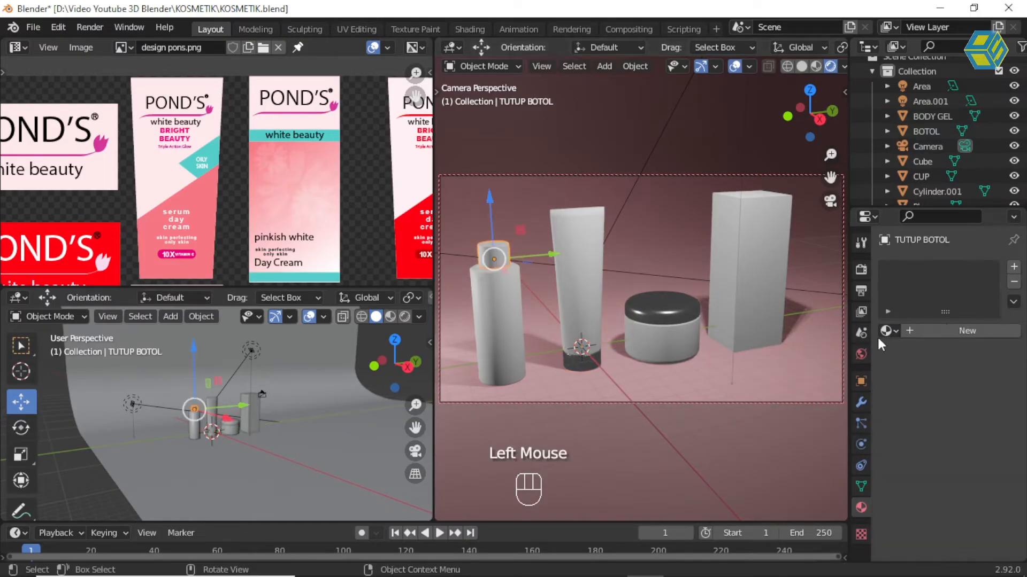
pyautogui.click(896, 329)
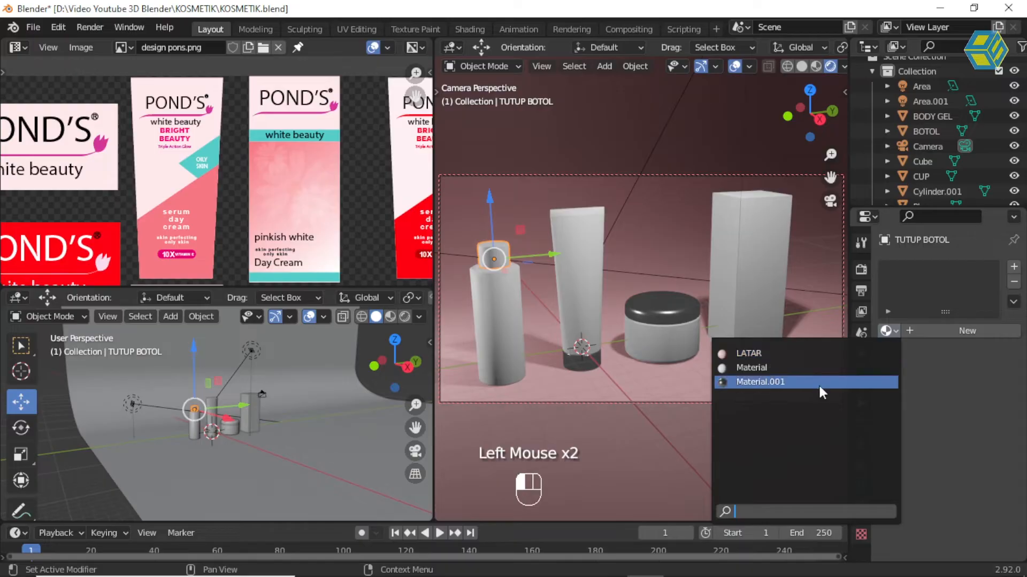
pyautogui.click(819, 384)
# Rename the shared cap material to tutup and save the KOSMETIK.blend file.
pyautogui.click(912, 329)
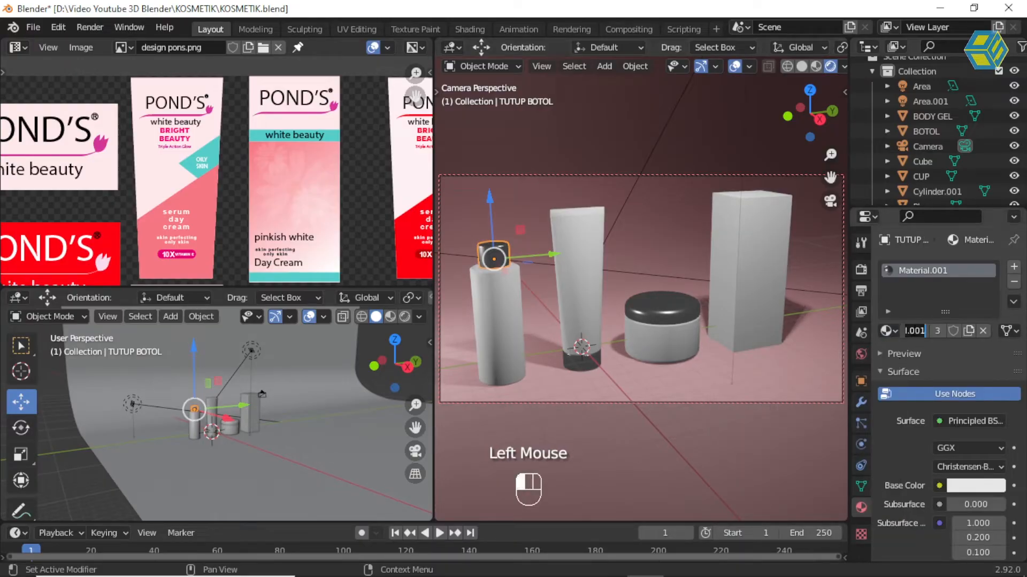
pyautogui.write('tutup')
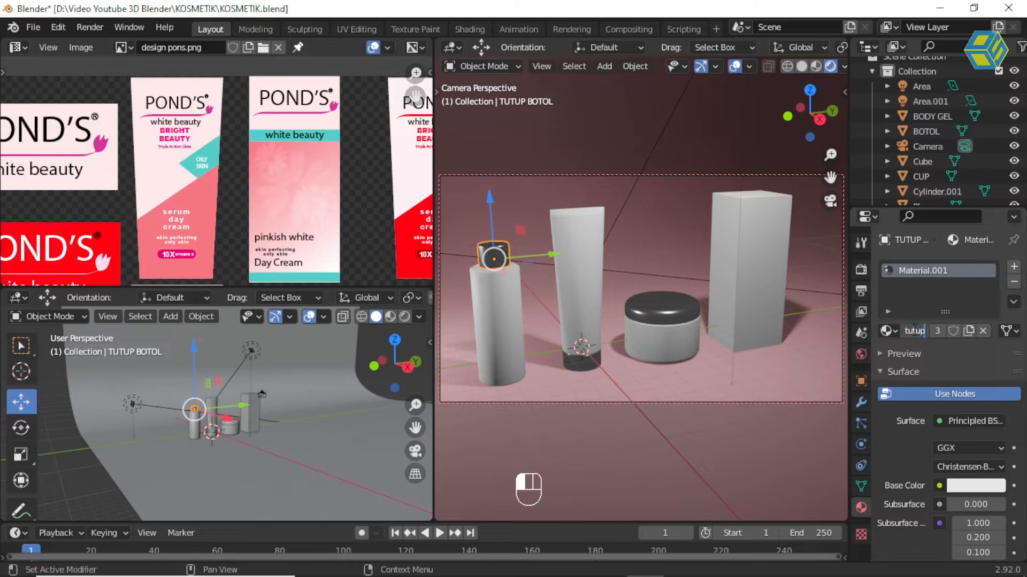
pyautogui.click(953, 361)
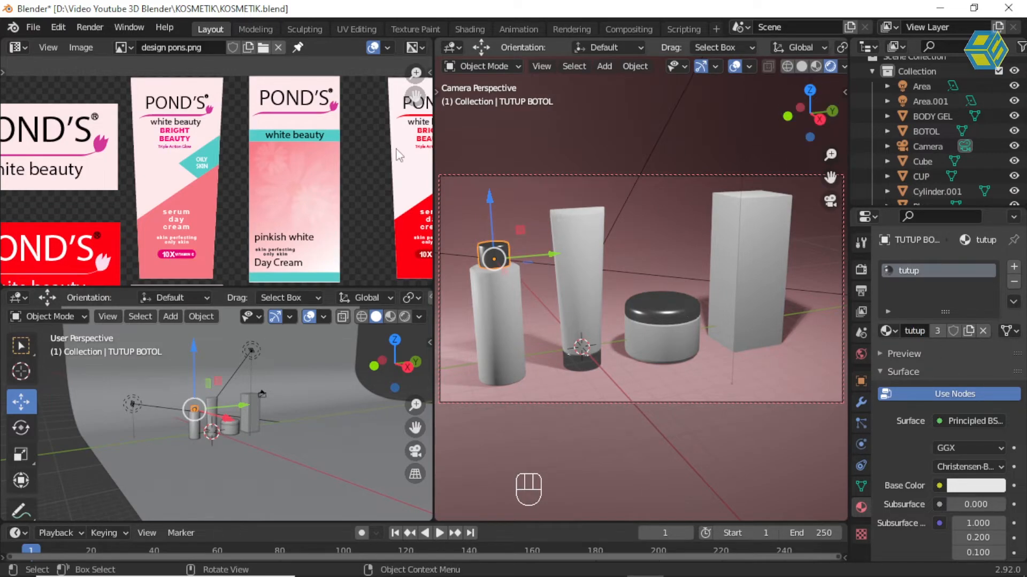
pyautogui.click(33, 27)
pyautogui.click(66, 125)
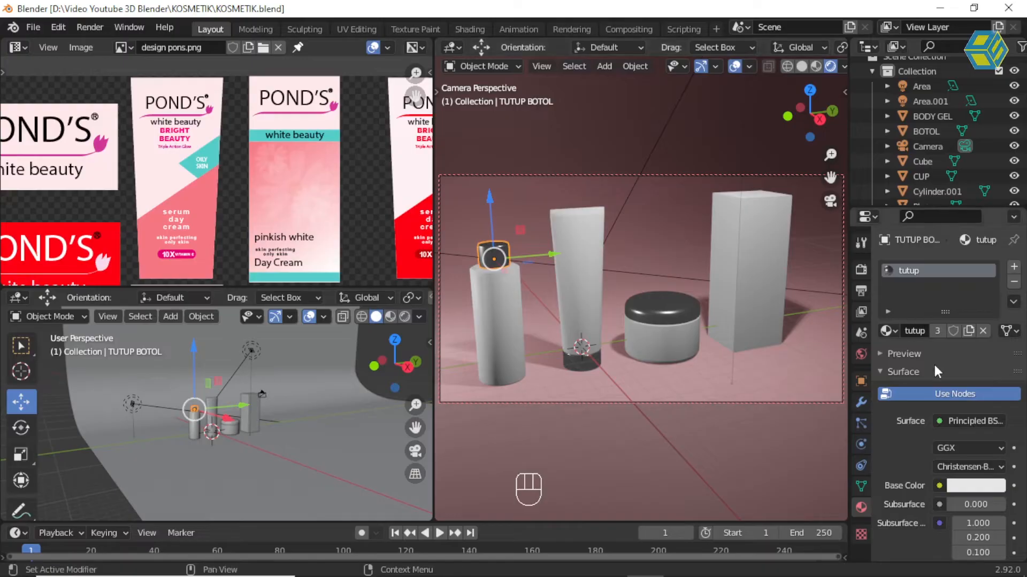
# Switch the scene's render engine from Eevee to Cycles.
pyautogui.scroll(2, 934, 361)
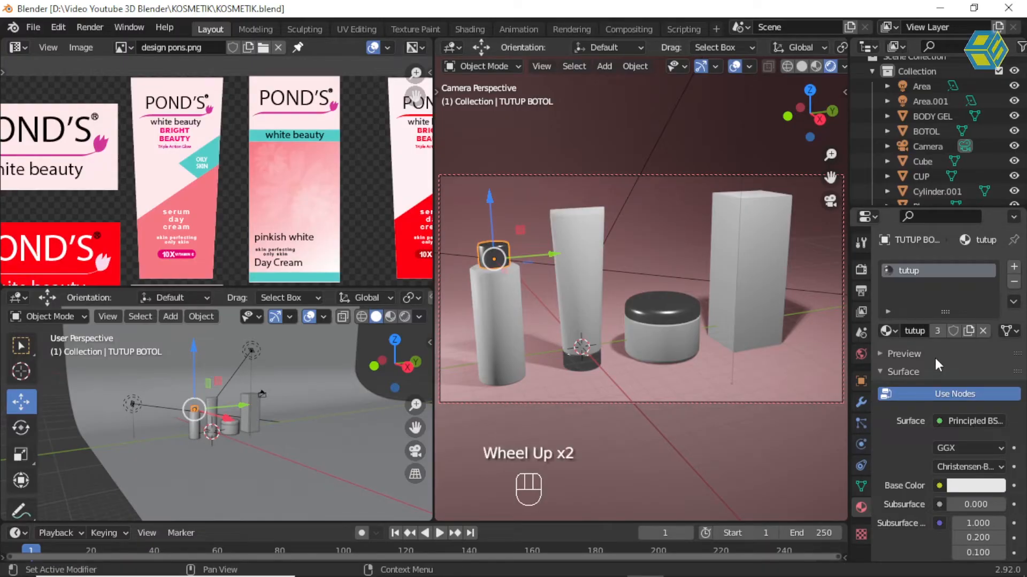
pyautogui.click(859, 270)
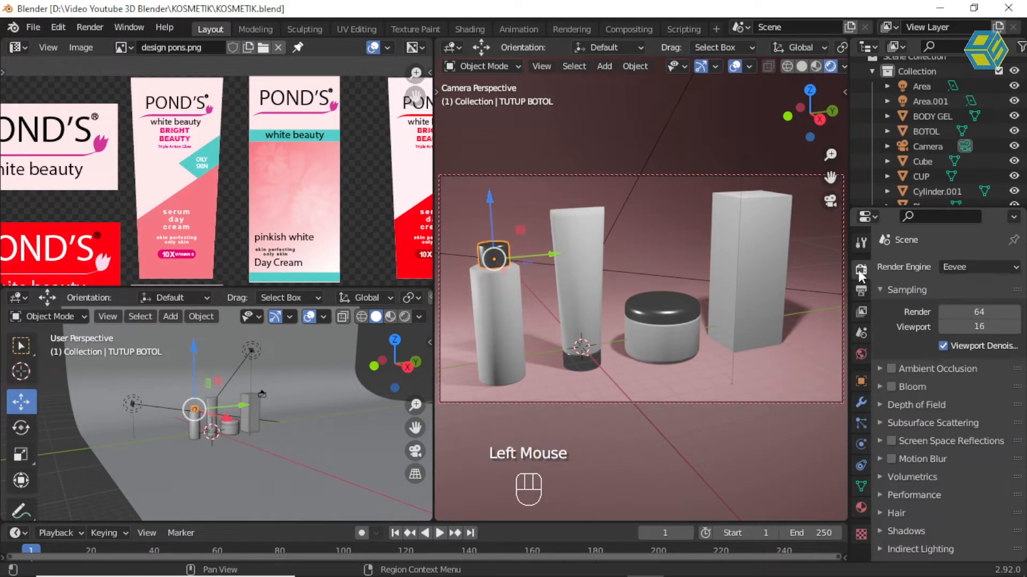
pyautogui.click(962, 268)
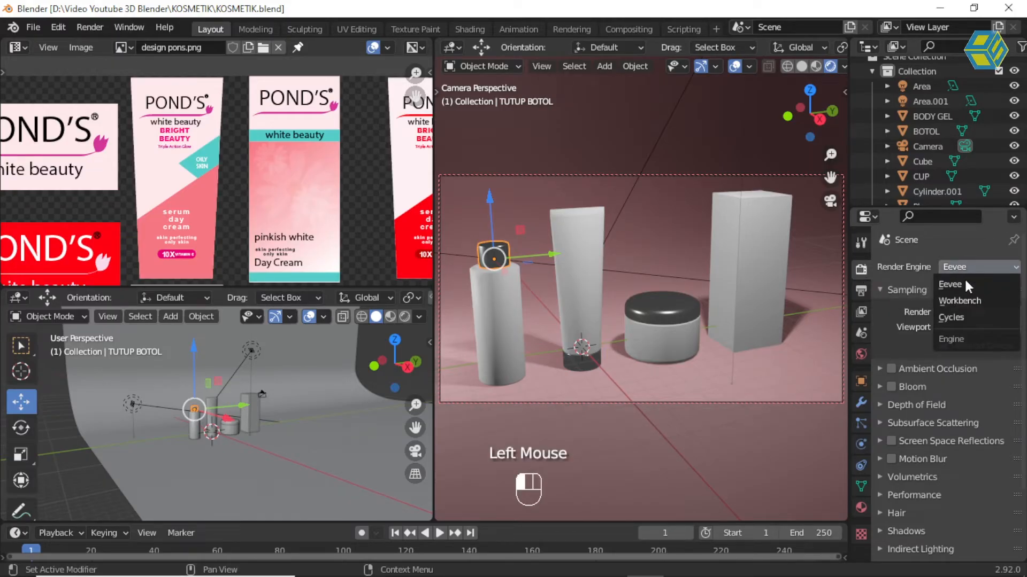
pyautogui.click(971, 316)
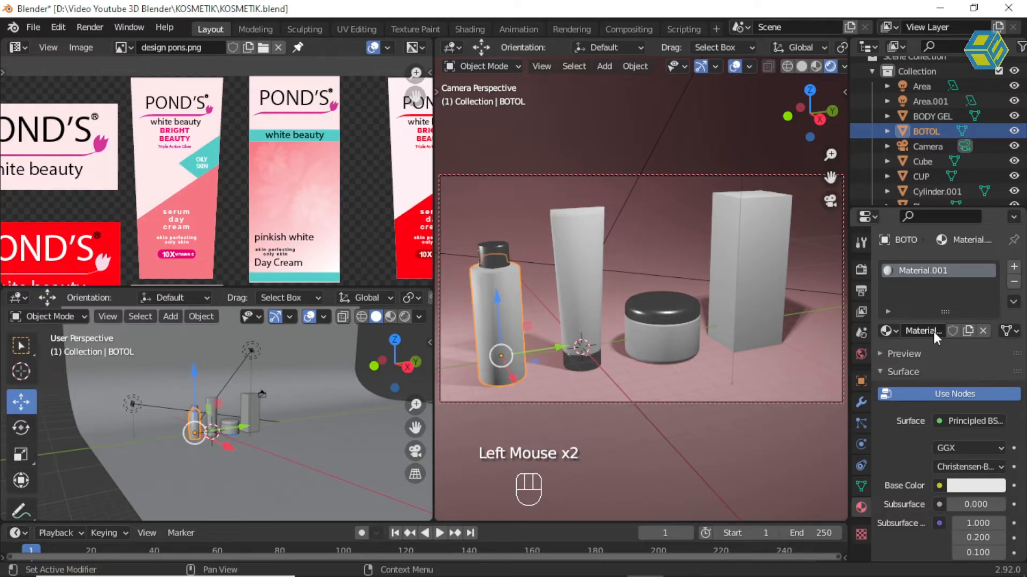
# Open the base color of the bottle's BOTOL BENING material and widen the Properties editor.
pyautogui.click(968, 486)
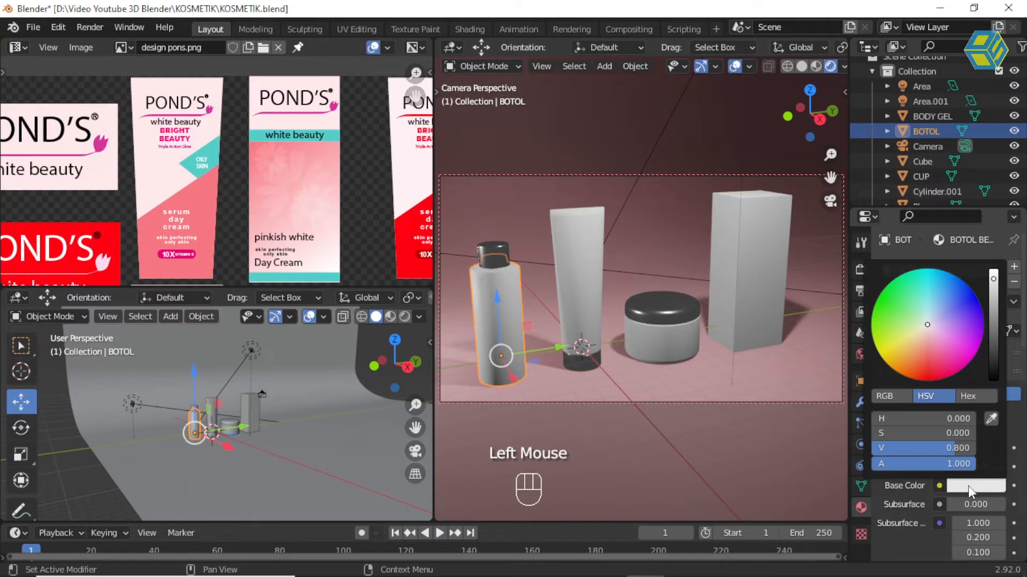
pyautogui.moveTo(848, 422); pyautogui.dragTo(768, 420)
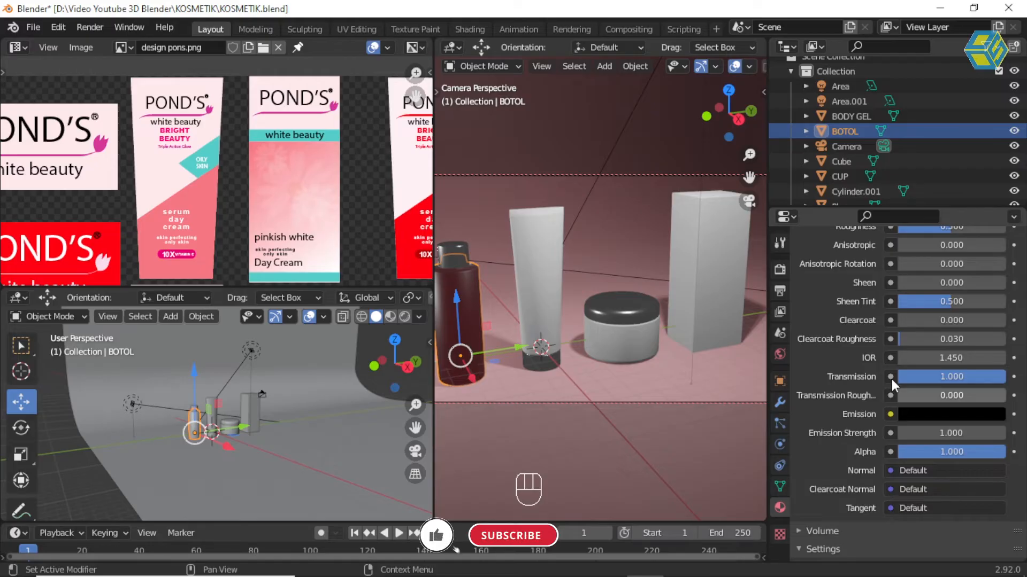
# Open the render engine choices and widen the camera viewport at the expense of the image and perspective views.
pyautogui.click(931, 267)
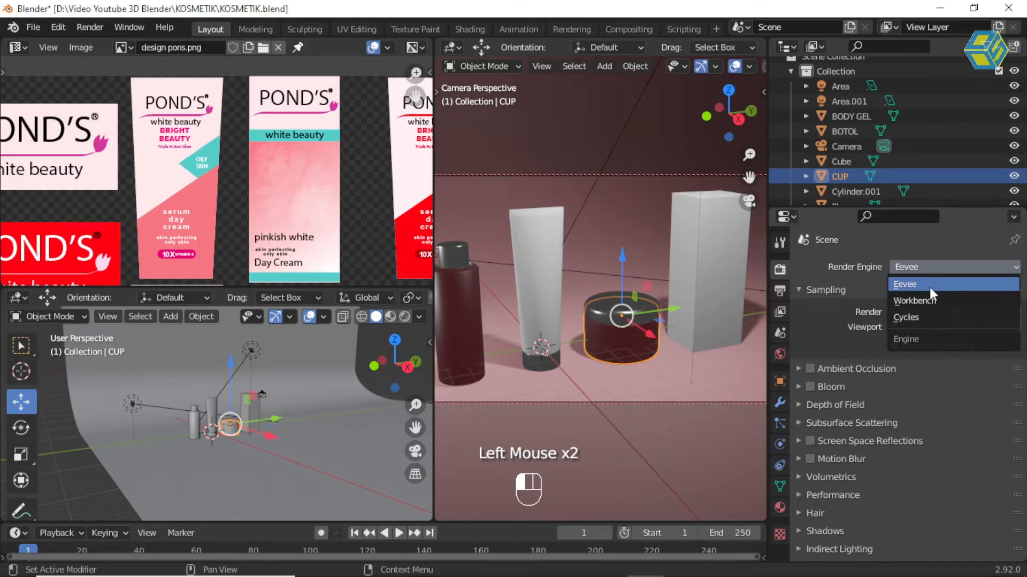
pyautogui.moveTo(434, 308); pyautogui.dragTo(397, 307)
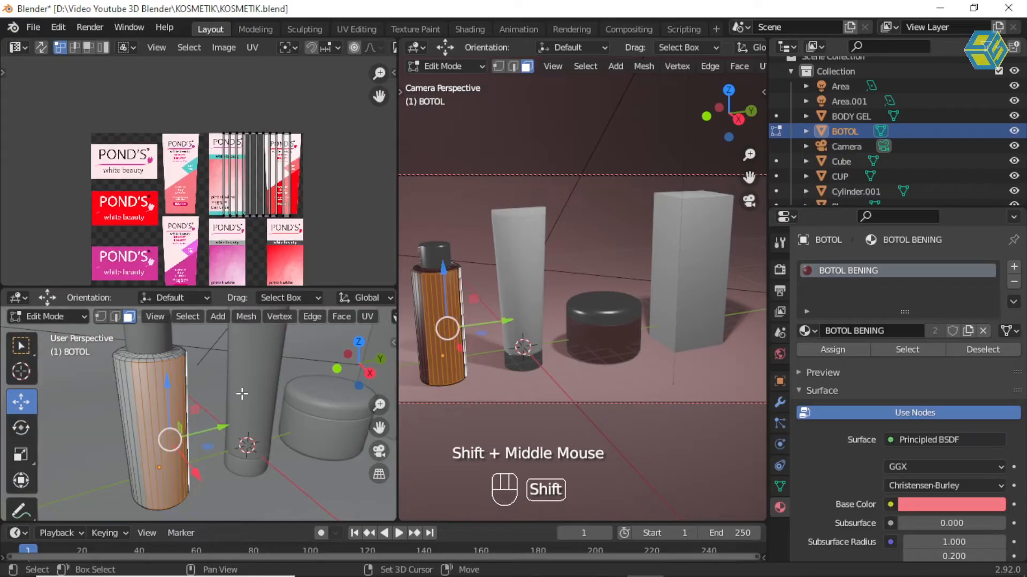
pyautogui.keyDown('shift'); pyautogui.moveTo(240, 392); pyautogui.dragTo(225, 387, button='middle'); pyautogui.keyUp('shift')
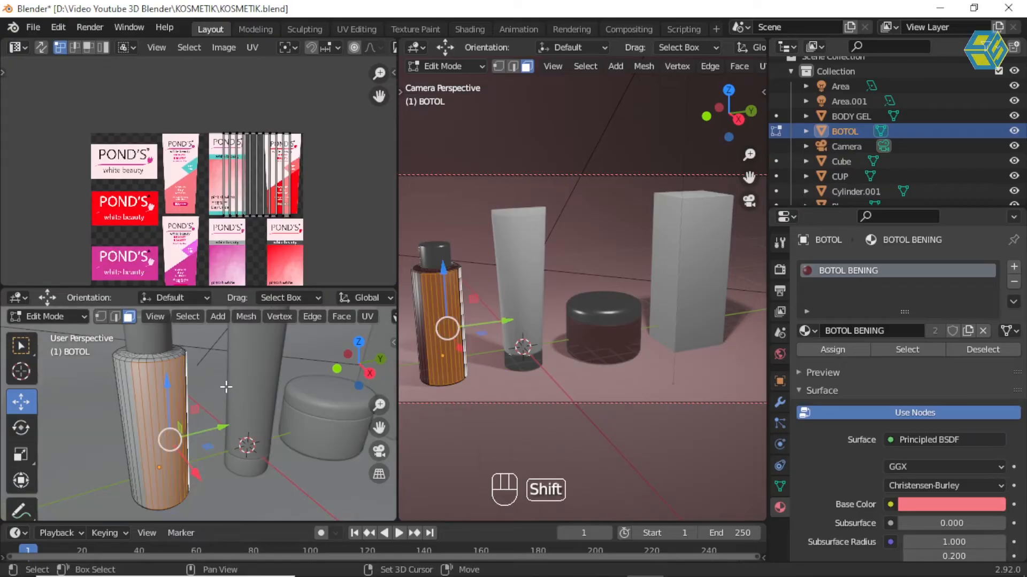
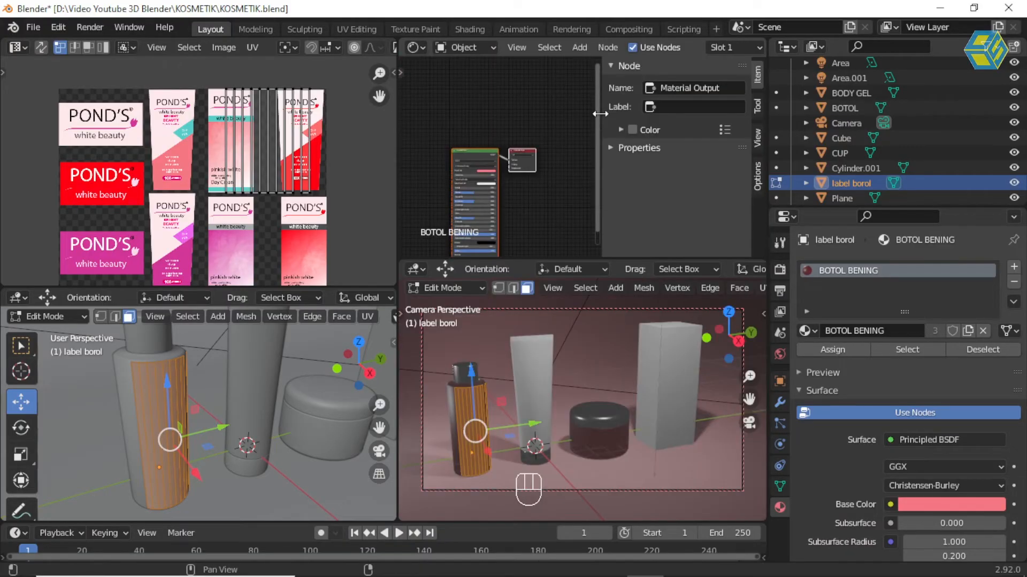
# Narrow the shader editor's sidebar and load design pons.png into the Image Texture node of the bottle label's material.
pyautogui.moveTo(599, 113); pyautogui.dragTo(720, 107)
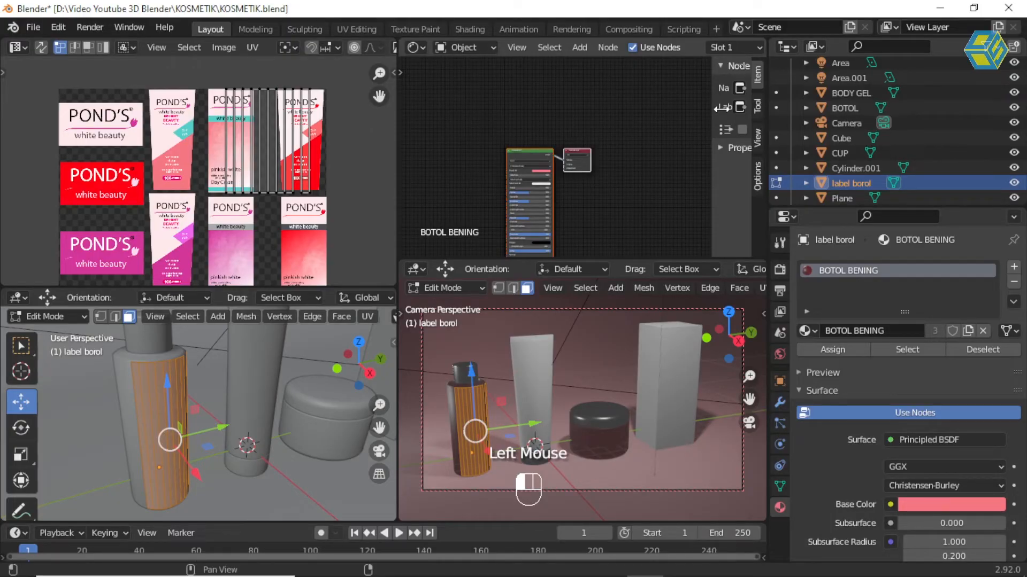
pyautogui.moveTo(557, 117); pyautogui.dragTo(558, 119)
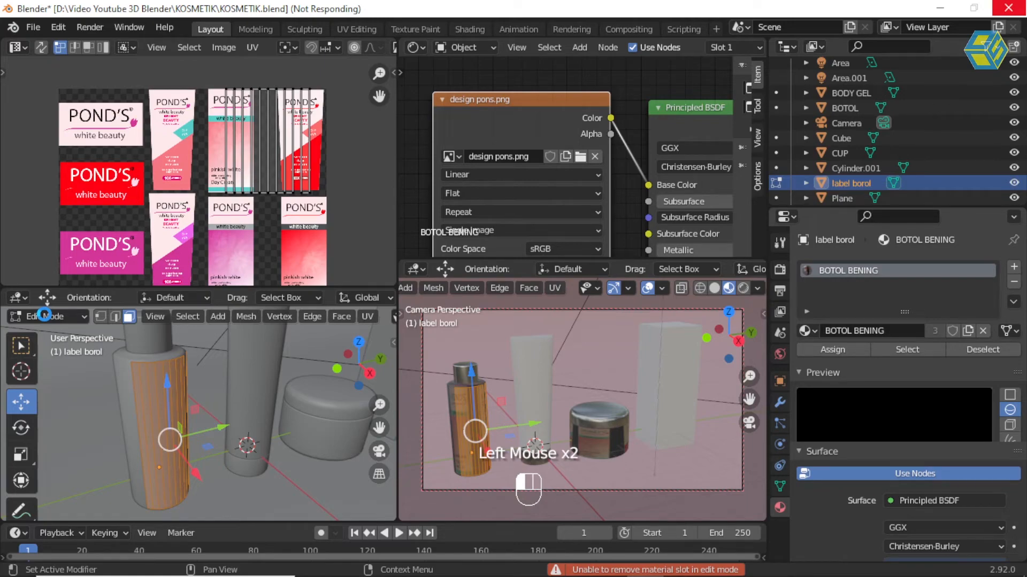
pyautogui.middleClick(492, 137)
pyautogui.scroll(-2, 492, 136)
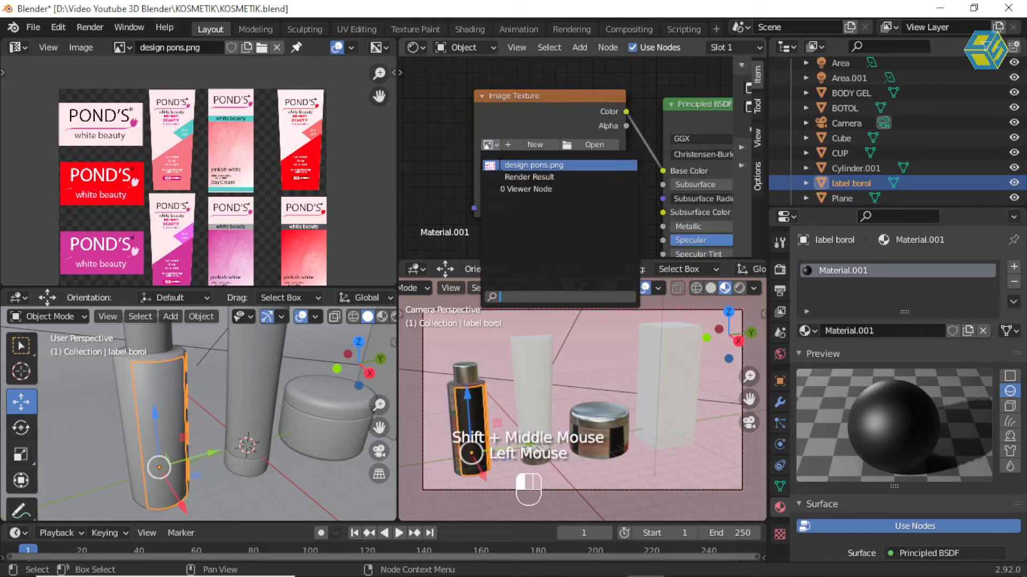
pyautogui.click(502, 165)
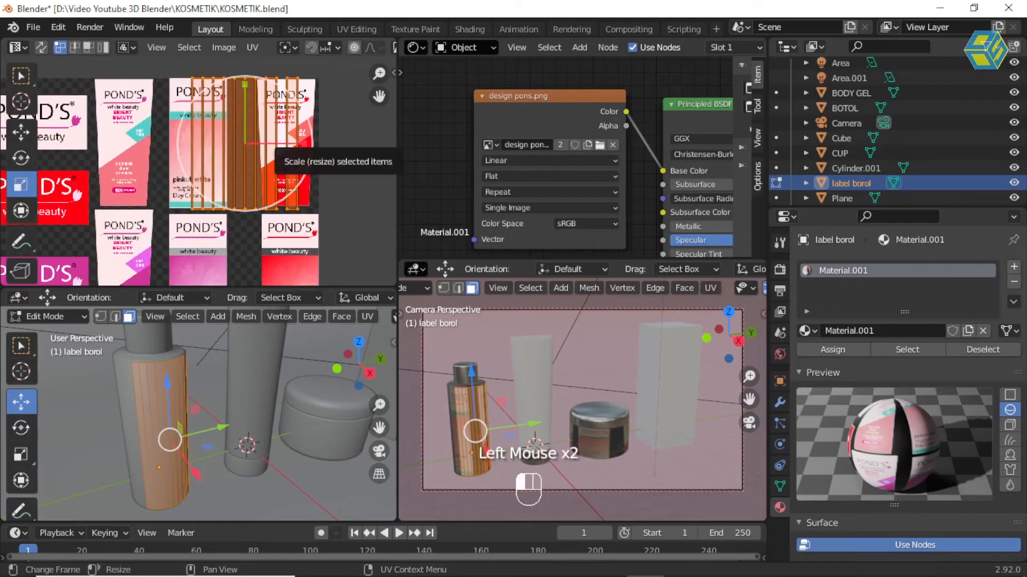
# Scale the bottle label's UVs horizontally and move them over the pinkish white Day Cream artwork, leaving Edit Mode at the end.
pyautogui.moveTo(304, 143); pyautogui.dragTo(244, 142)
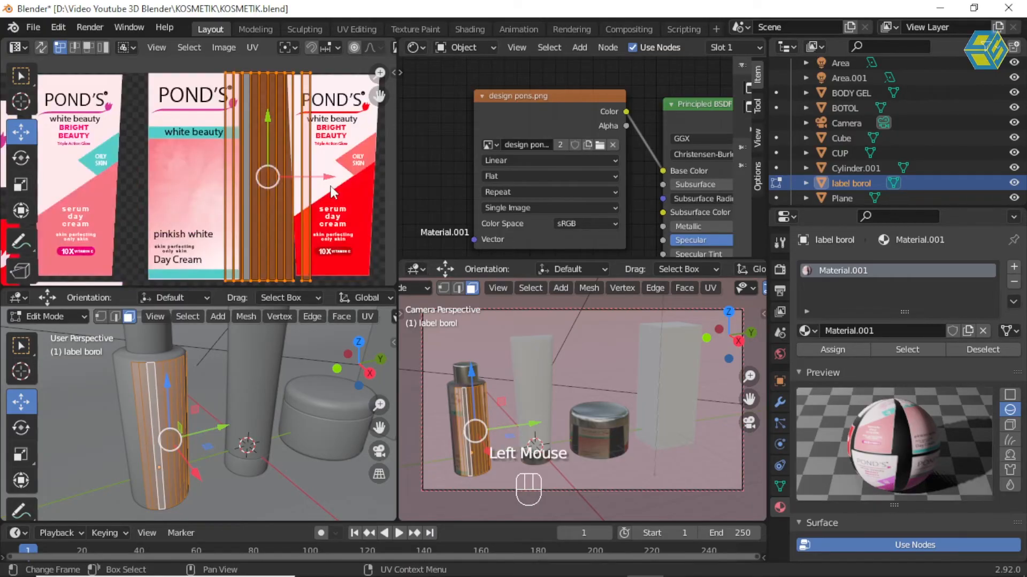
pyautogui.click(282, 179)
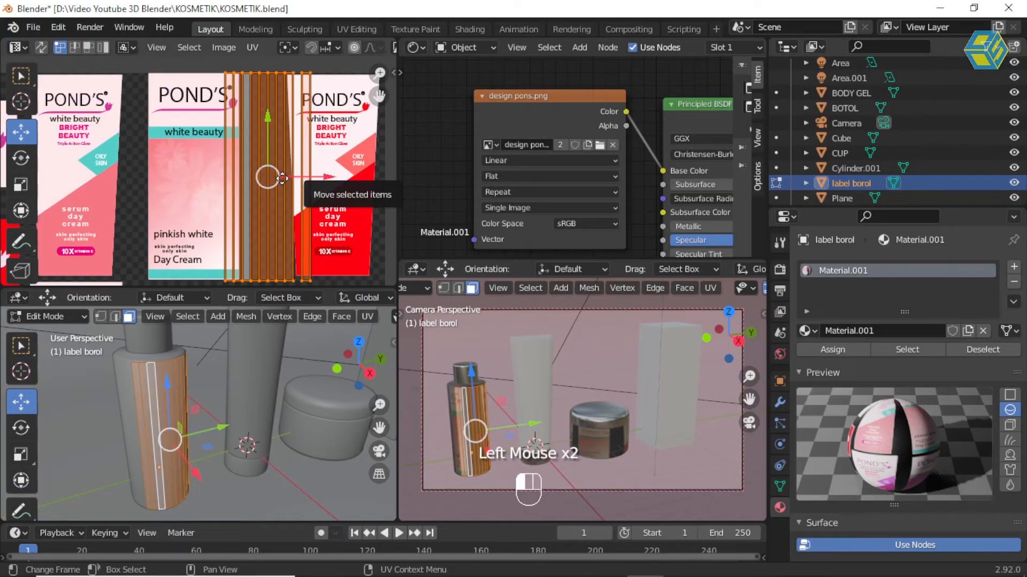
pyautogui.moveTo(282, 178); pyautogui.dragTo(255, 179)
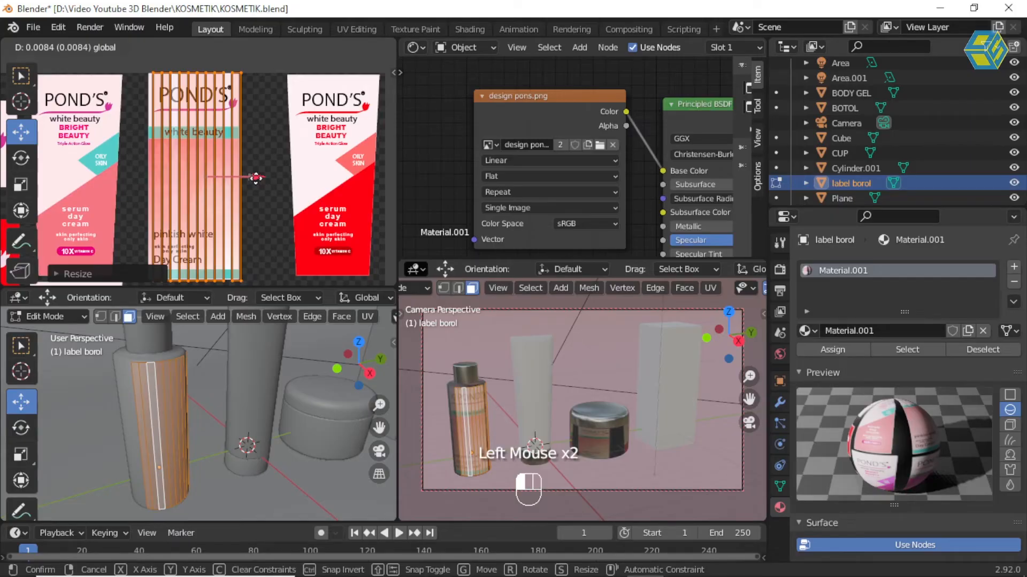
pyautogui.moveTo(255, 178); pyautogui.dragTo(253, 178)
pyautogui.moveTo(588, 374); pyautogui.dragTo(539, 374, button='middle')
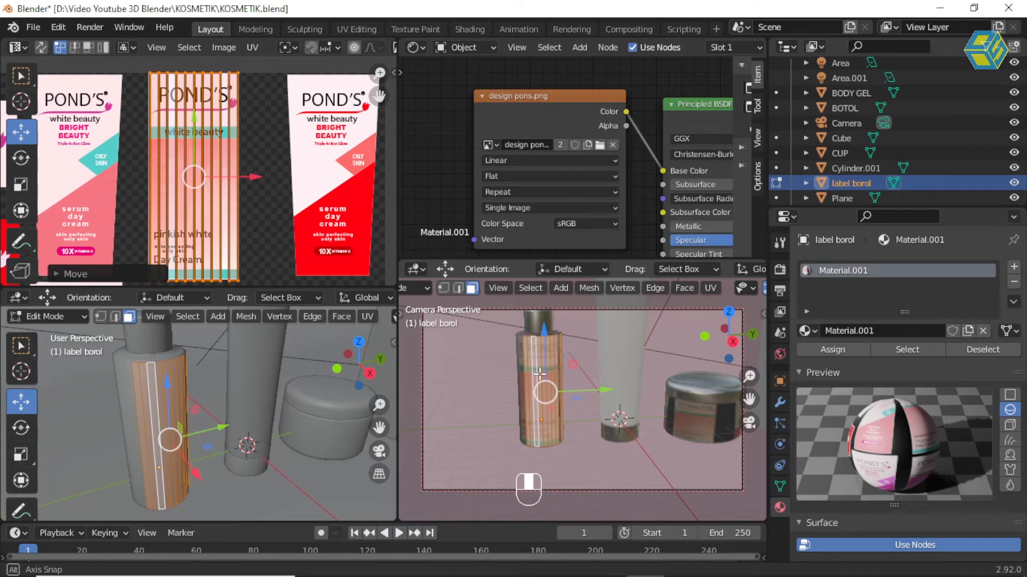
pyautogui.press('Tab')
# Disconnect the design pons.png texture from the base color of the bottle's BOTOL BENING material.
pyautogui.click(539, 372)
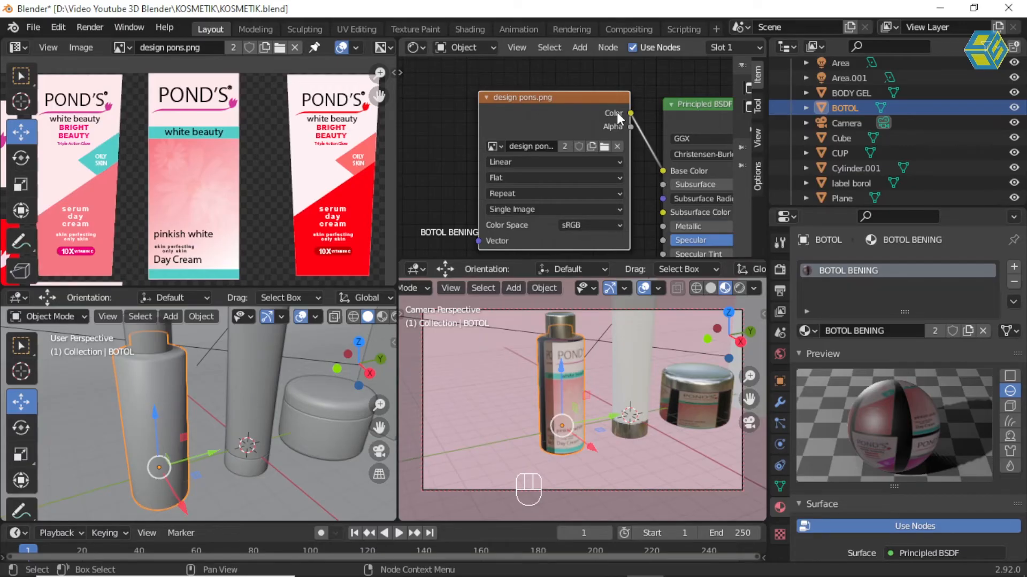
pyautogui.moveTo(619, 119); pyautogui.dragTo(544, 357)
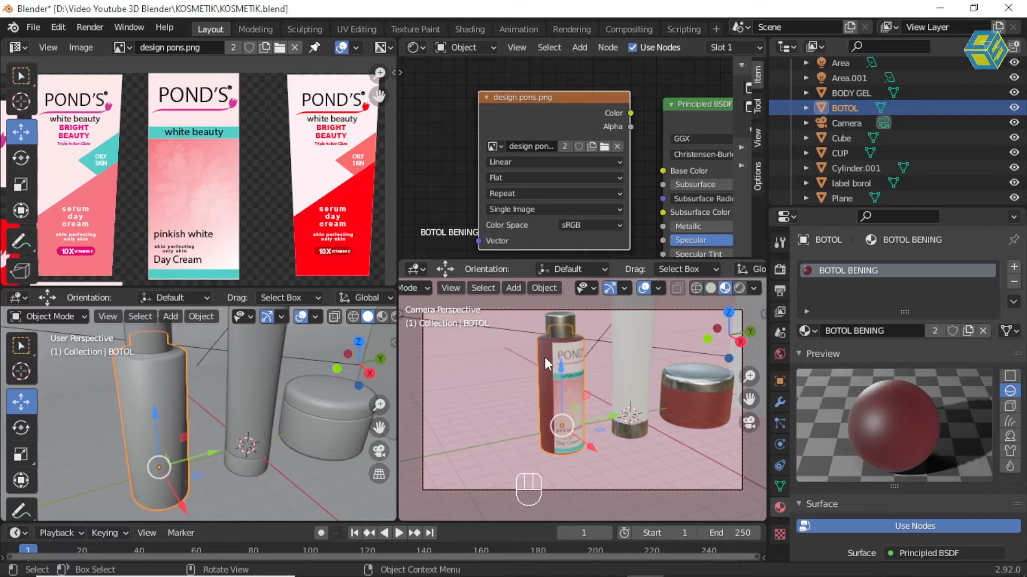
pyautogui.click(456, 150)
pyautogui.scroll(-2, 456, 150)
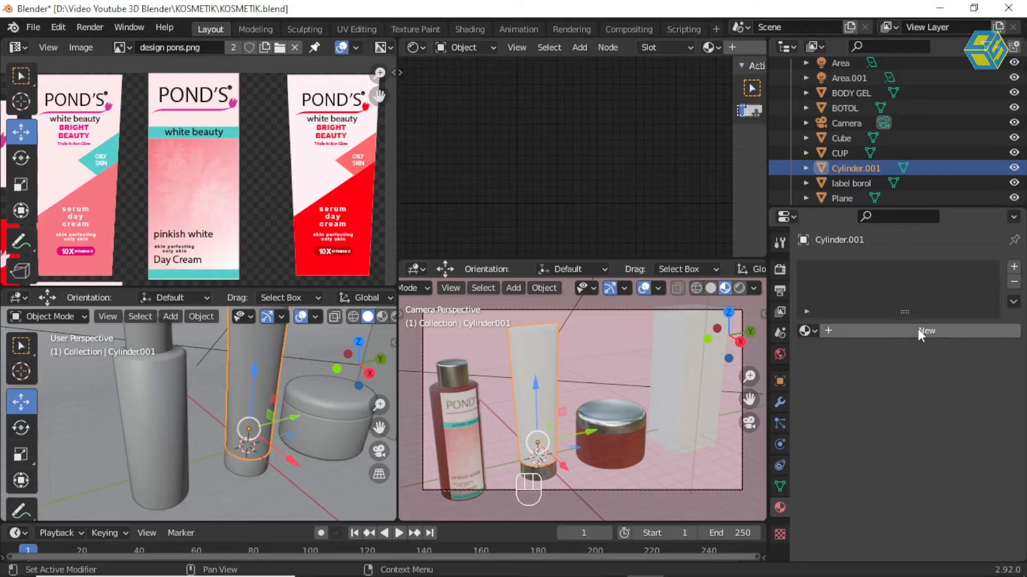
# Add a new material to the tube body and select all its faces in Edit Mode from the right orthographic view.
pyautogui.click(917, 329)
pyautogui.click(48, 316)
pyautogui.click(40, 351)
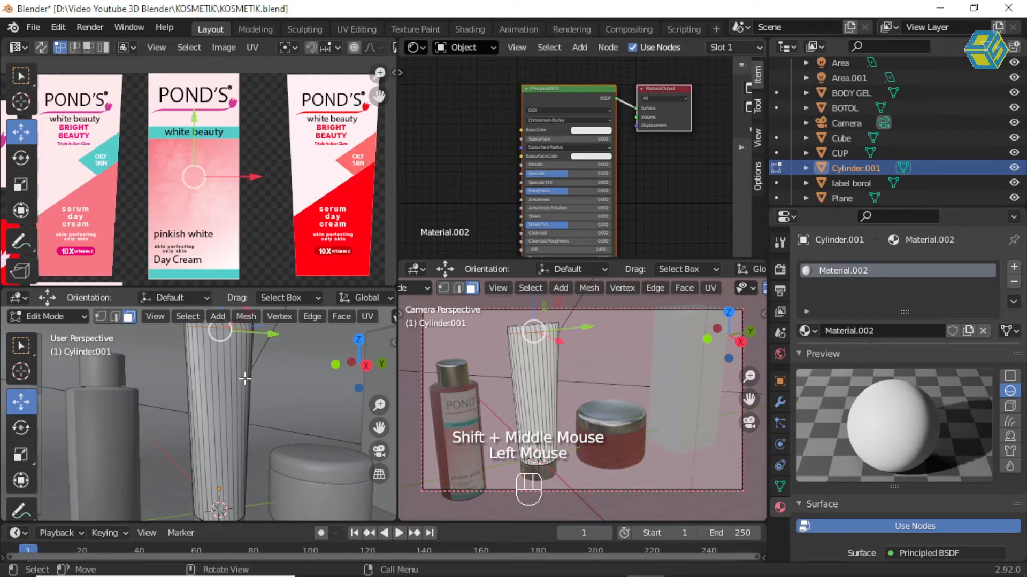
pyautogui.press('KP_3')
pyautogui.press('a')
pyautogui.scroll(-6, 238, 179)
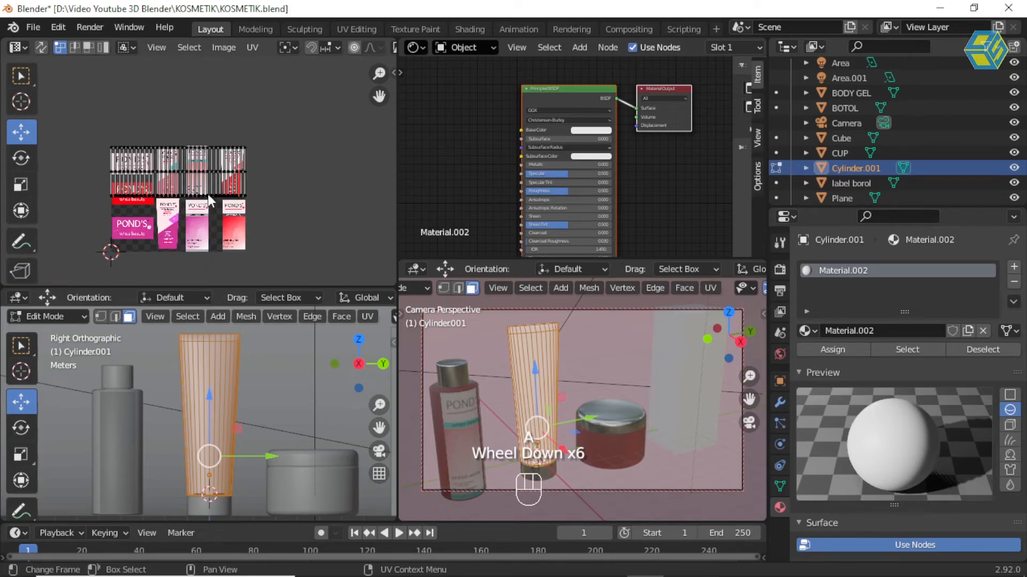
# Select all faces of the tube body and unwrap them with Project from View in the right orthographic view.
pyautogui.scroll(3, 208, 194)
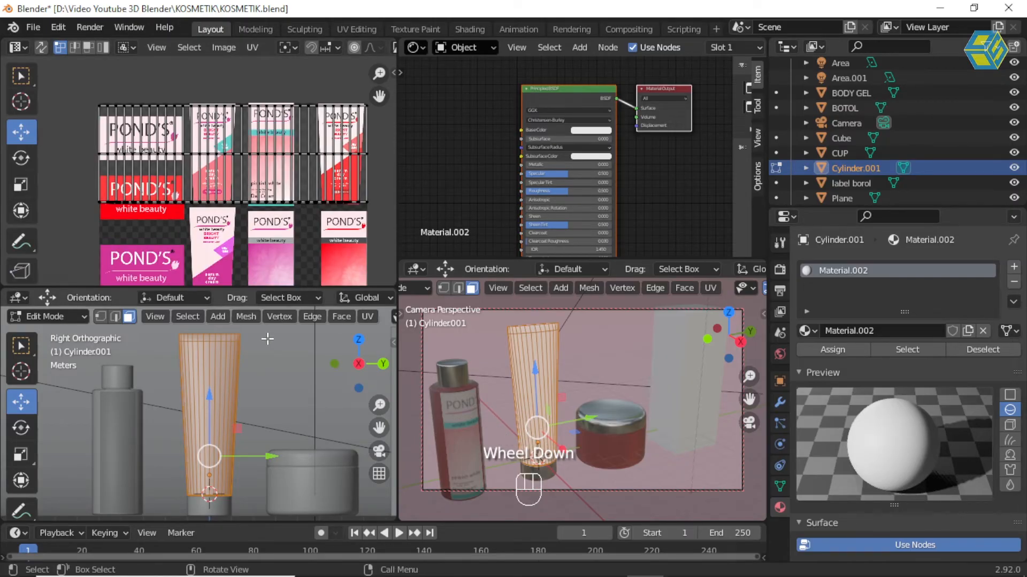
pyautogui.click(267, 338)
pyautogui.moveTo(160, 329); pyautogui.dragTo(268, 513)
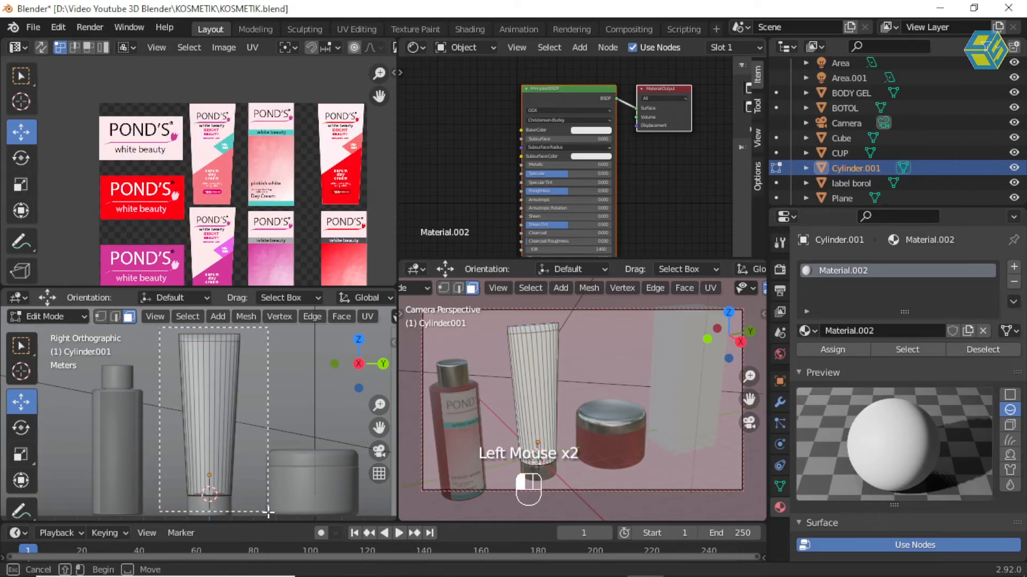
pyautogui.moveTo(269, 512); pyautogui.dragTo(269, 512)
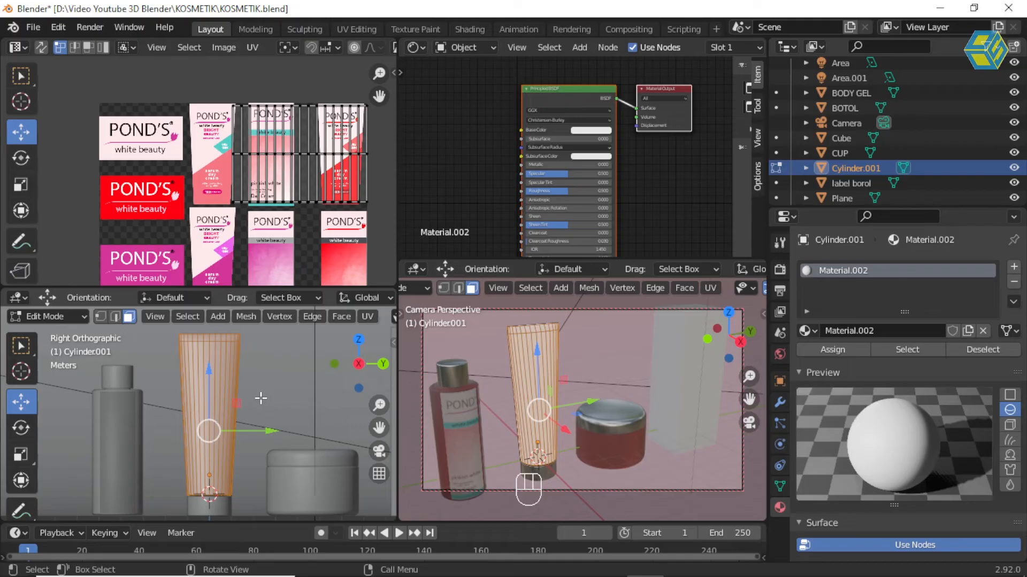
pyautogui.click(276, 350)
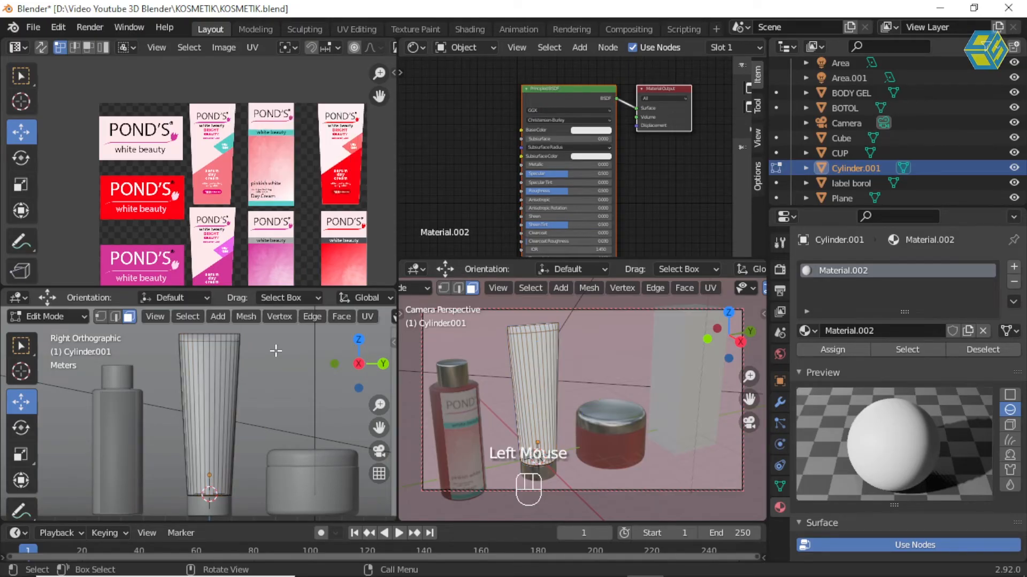
pyautogui.press('a')
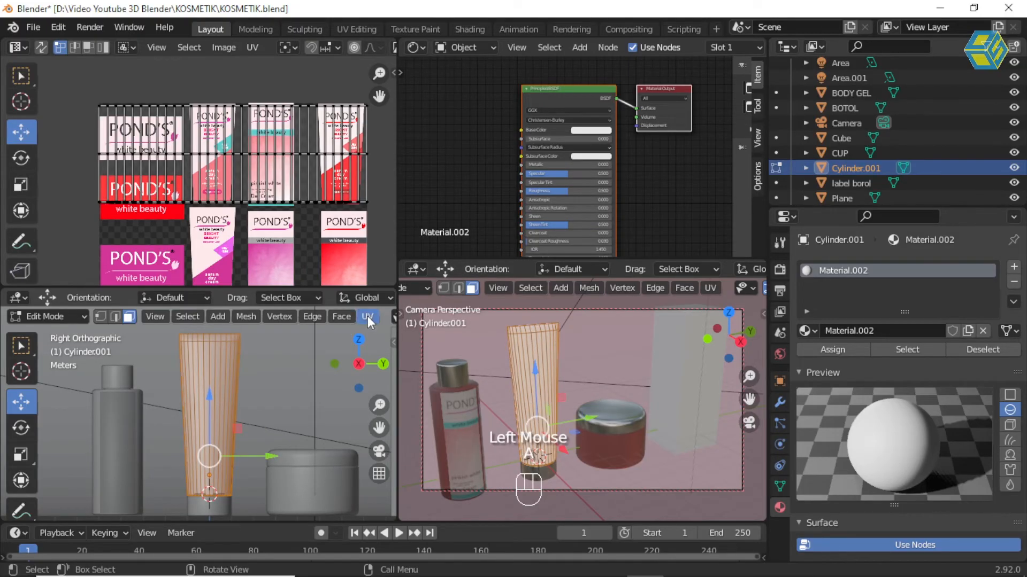
pyautogui.click(367, 316)
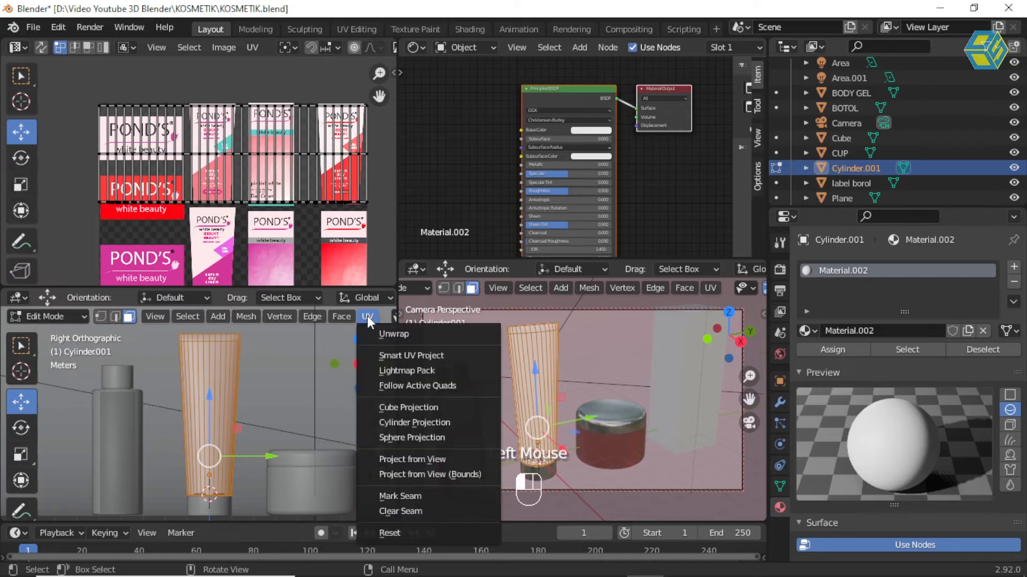
pyautogui.click(411, 460)
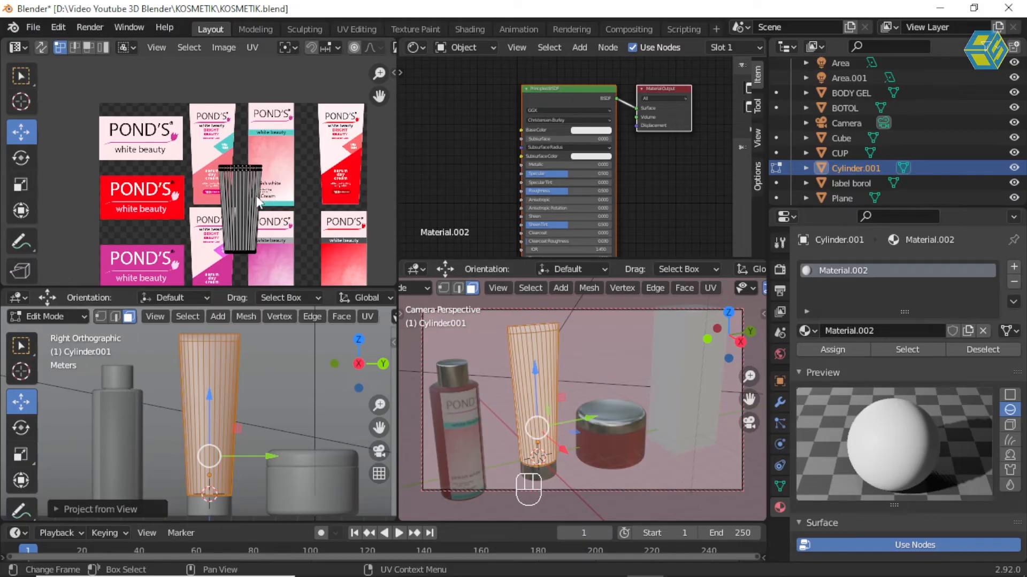
# Select the tube's projected UVs and move them over the pink and teal serum day cream artwork.
pyautogui.scroll(2, 260, 202)
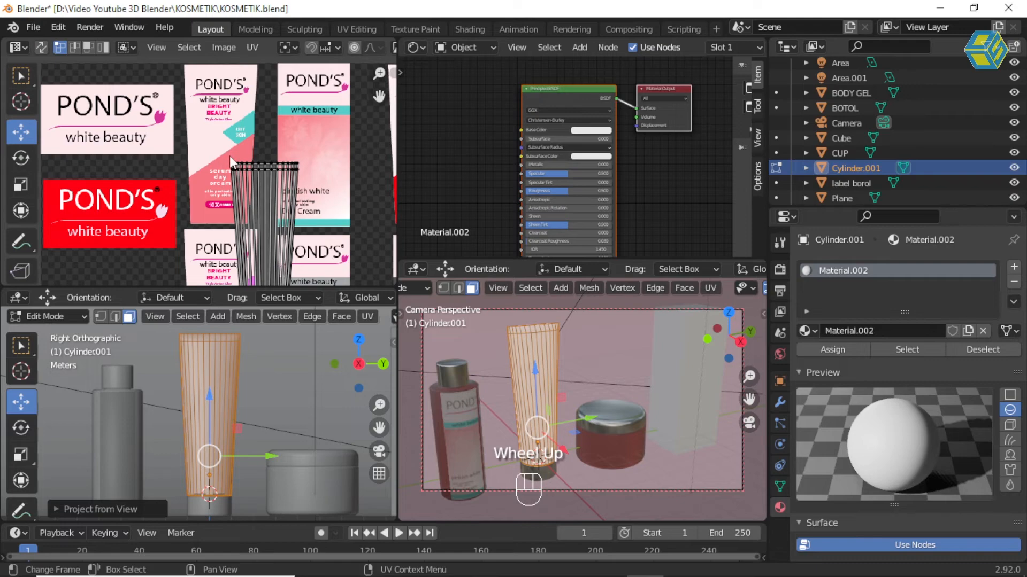
pyautogui.scroll(-3, 231, 158)
pyautogui.moveTo(205, 161); pyautogui.dragTo(277, 268)
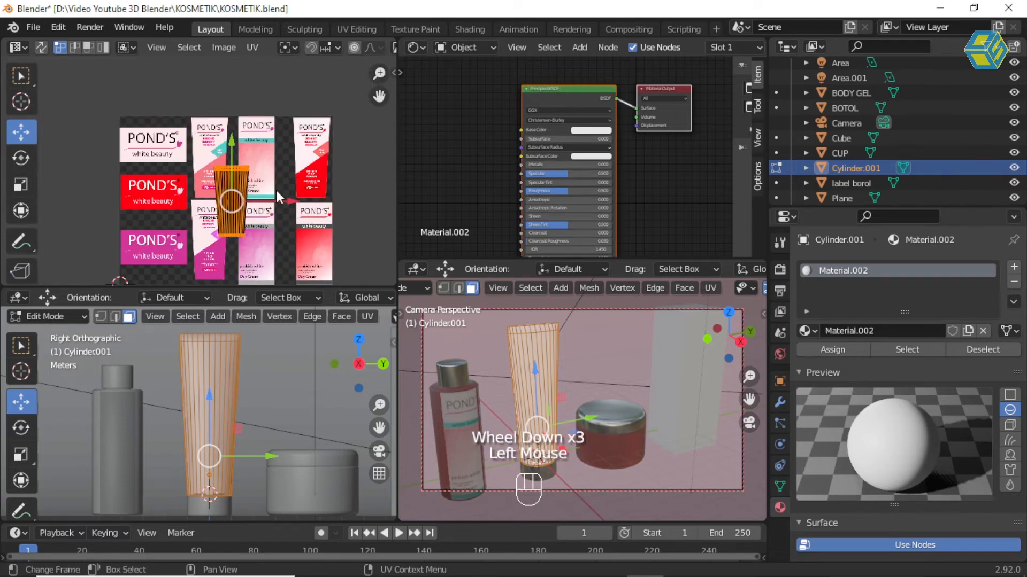
pyautogui.moveTo(290, 201); pyautogui.dragTo(227, 93)
pyautogui.scroll(4, 248, 199)
pyautogui.scroll(-3, 250, 138)
pyautogui.moveTo(276, 141); pyautogui.dragTo(265, 139)
pyautogui.scroll(3, 547, 113)
# Add an Image Texture node with design pons.png to the tube's material and connect its color to Base Color.
pyautogui.keyDown('shift'); pyautogui.moveTo(557, 121); pyautogui.dragTo(633, 181, button='middle'); pyautogui.keyUp('shift')
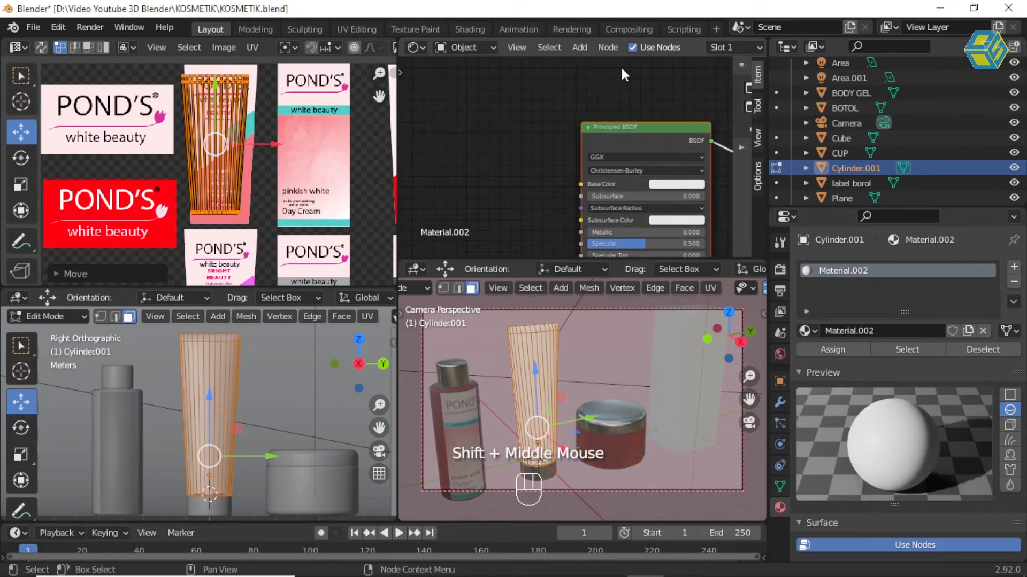
pyautogui.click(587, 46)
pyautogui.click(636, 65)
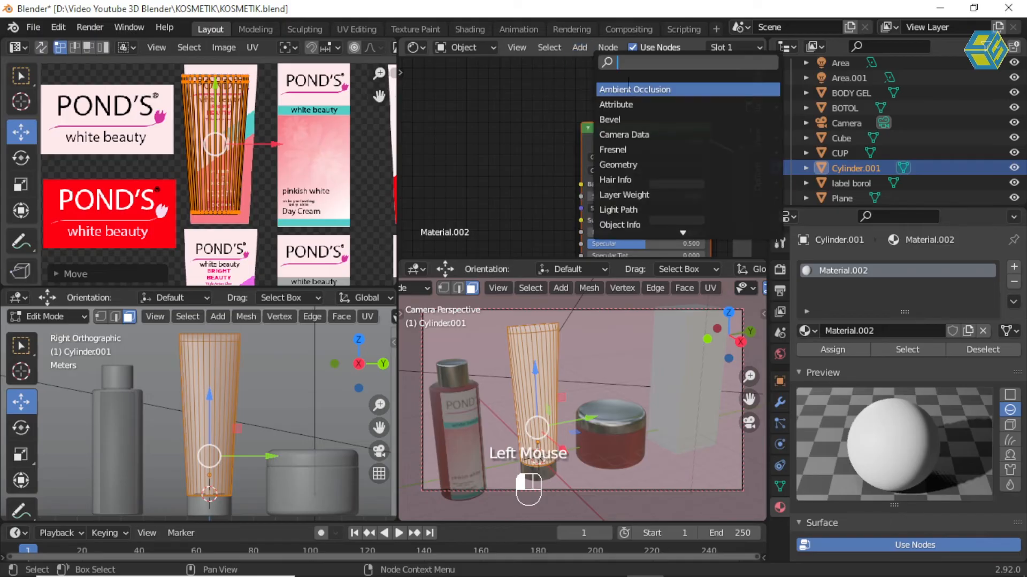
pyautogui.write('IM')
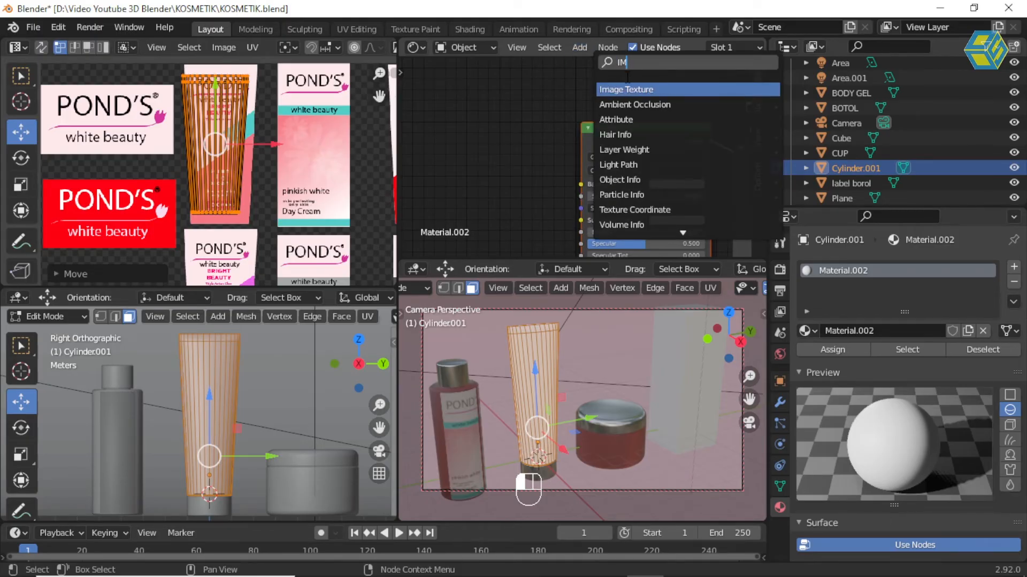
pyautogui.click(635, 90)
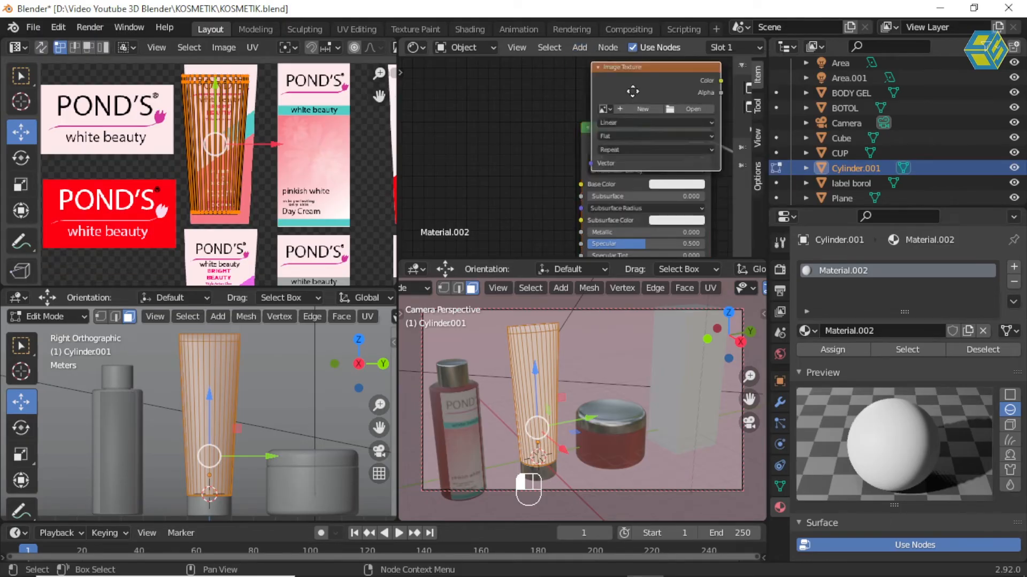
pyautogui.click(460, 123)
pyautogui.moveTo(545, 117); pyautogui.dragTo(578, 187)
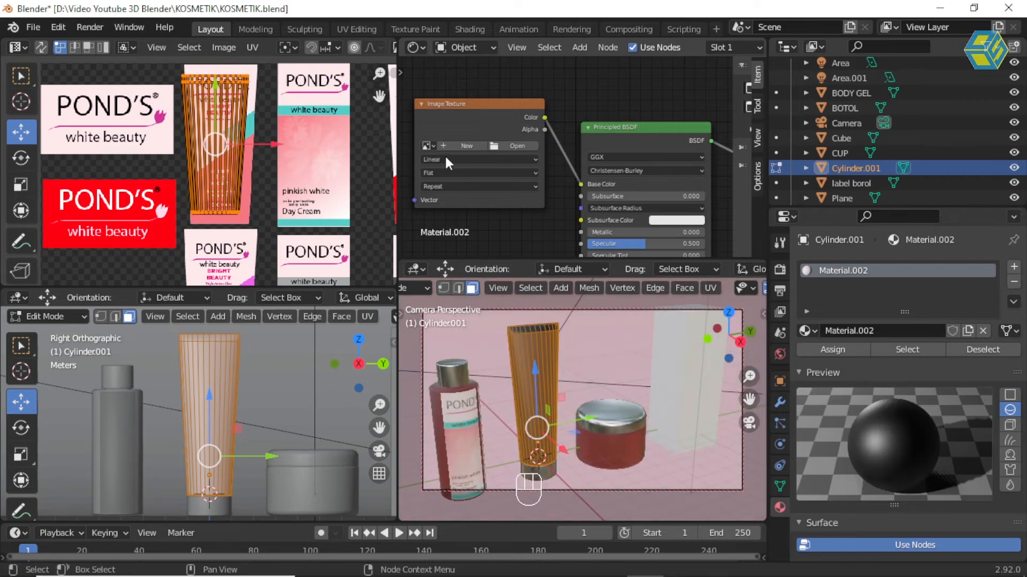
pyautogui.click(431, 146)
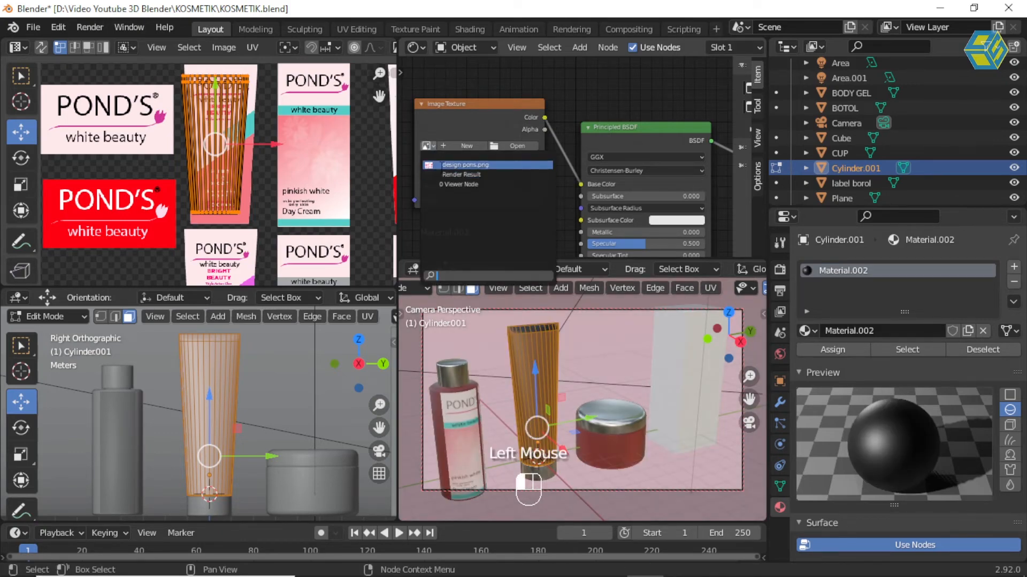
pyautogui.click(438, 164)
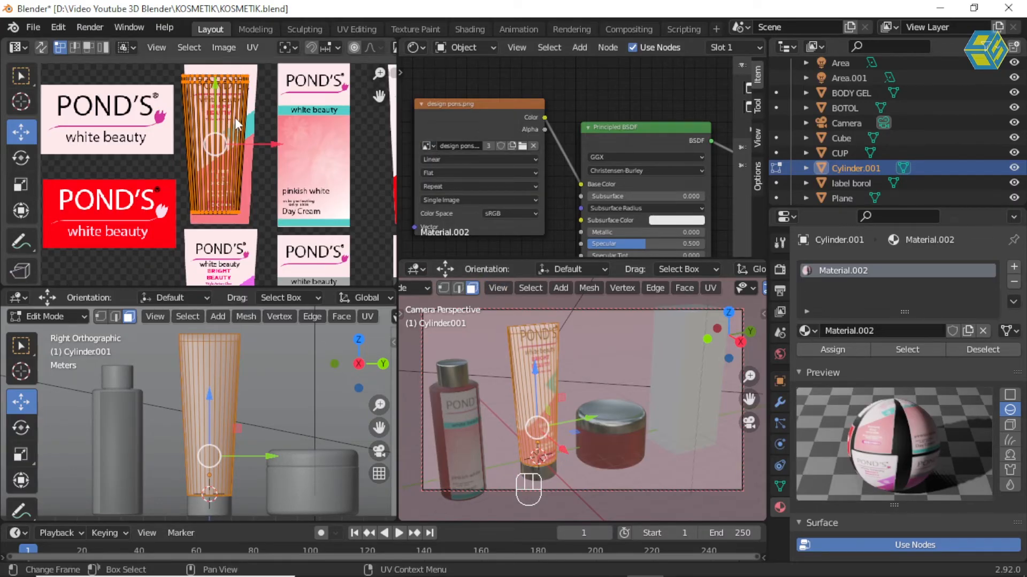
# Nudge the tube's UVs sideways onto the serum day cream artwork and scale them to match its width and height.
pyautogui.keyDown('shift'); pyautogui.moveTo(266, 127); pyautogui.dragTo(248, 155, button='middle'); pyautogui.keyUp('shift')
pyautogui.scroll(1, 225, 171)
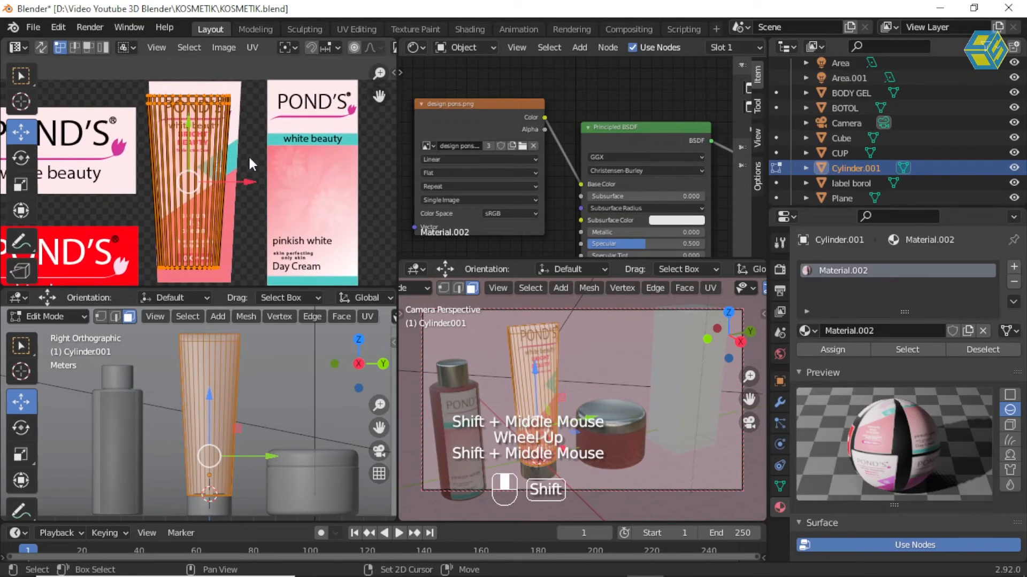
pyautogui.moveTo(247, 182); pyautogui.dragTo(255, 183)
pyautogui.moveTo(184, 126); pyautogui.dragTo(184, 126)
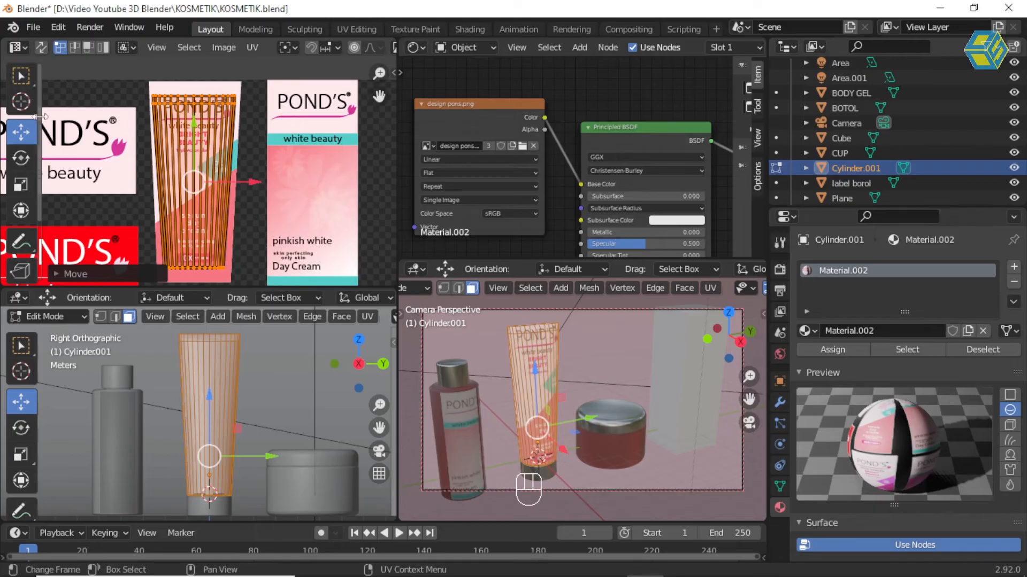
pyautogui.click(21, 185)
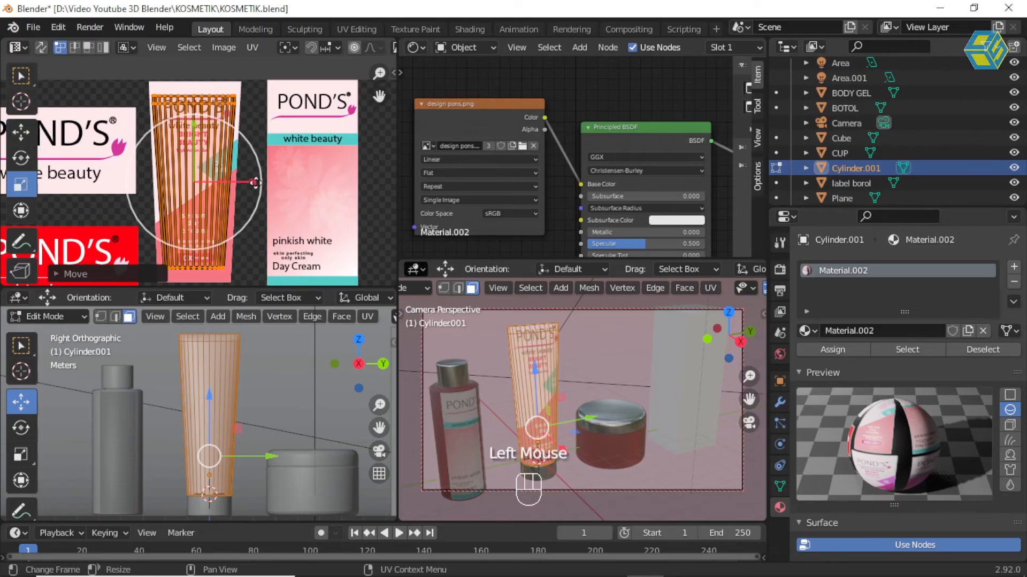
pyautogui.moveTo(253, 183)
pyautogui.mouseDown()
pyautogui.moveTo(263, 185)
pyautogui.moveTo(250, 182)
pyautogui.mouseUp()
pyautogui.scroll(-3, 250, 182)
pyautogui.moveTo(196, 115); pyautogui.dragTo(196, 105)
pyautogui.scroll(2, 260, 180)
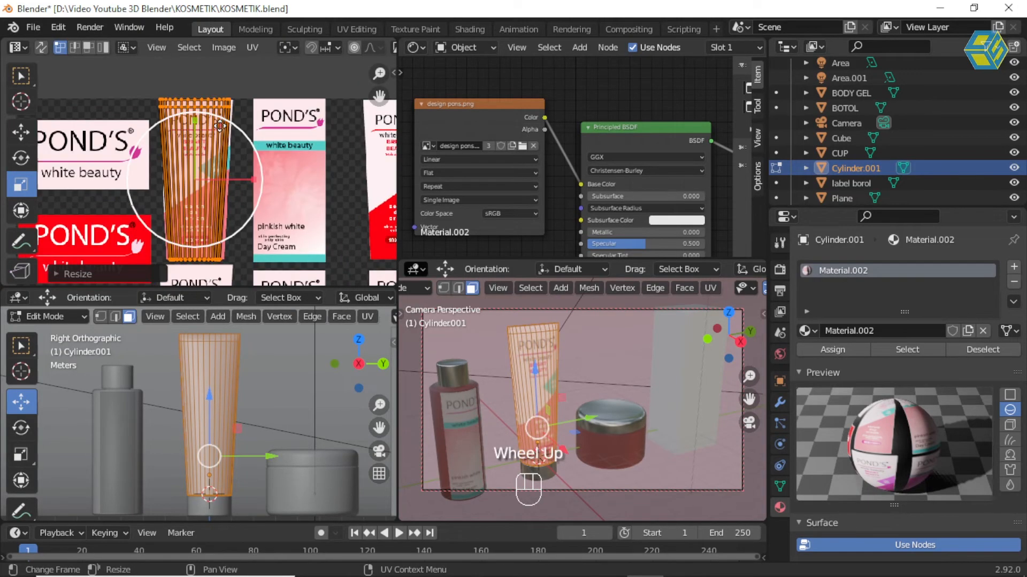
pyautogui.keyDown('shift'); pyautogui.moveTo(253, 172); pyautogui.dragTo(250, 174, button='middle'); pyautogui.keyUp('shift')
pyautogui.click(269, 151)
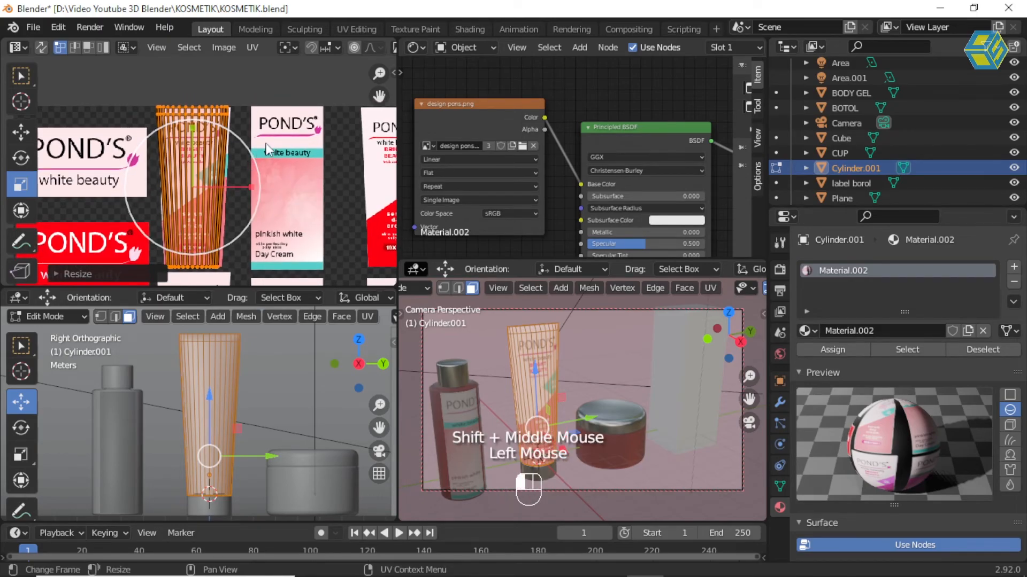
# Select the upper rows of the tube's UVs, then scale and move them to fit the artwork's top edge.
pyautogui.keyDown('shift'); pyautogui.moveTo(259, 136); pyautogui.dragTo(271, 177, button='middle'); pyautogui.keyUp('shift')
pyautogui.moveTo(145, 130); pyautogui.dragTo(271, 177)
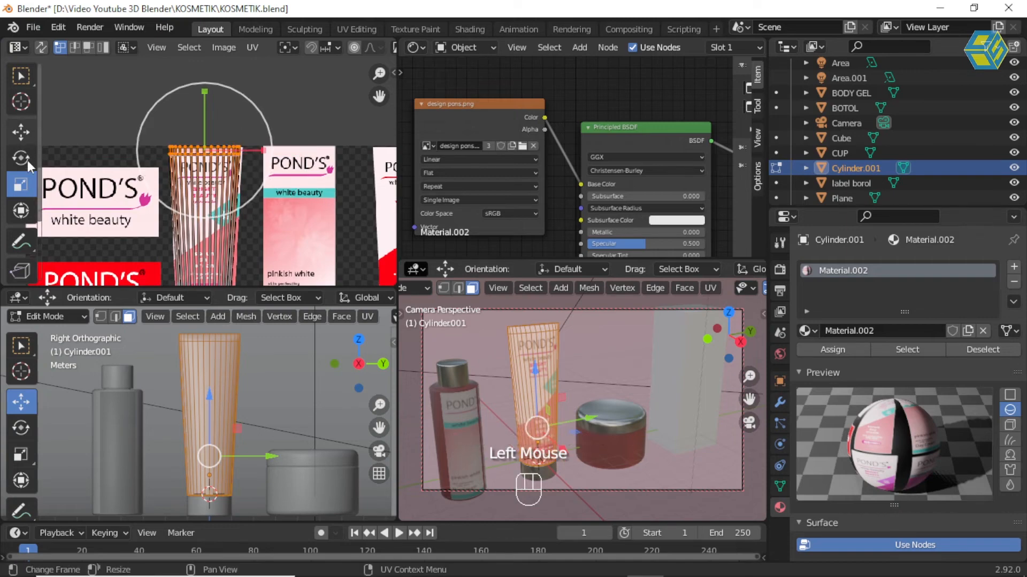
pyautogui.moveTo(260, 150); pyautogui.dragTo(262, 151)
pyautogui.scroll(2, 214, 139)
pyautogui.scroll(2, 214, 139)
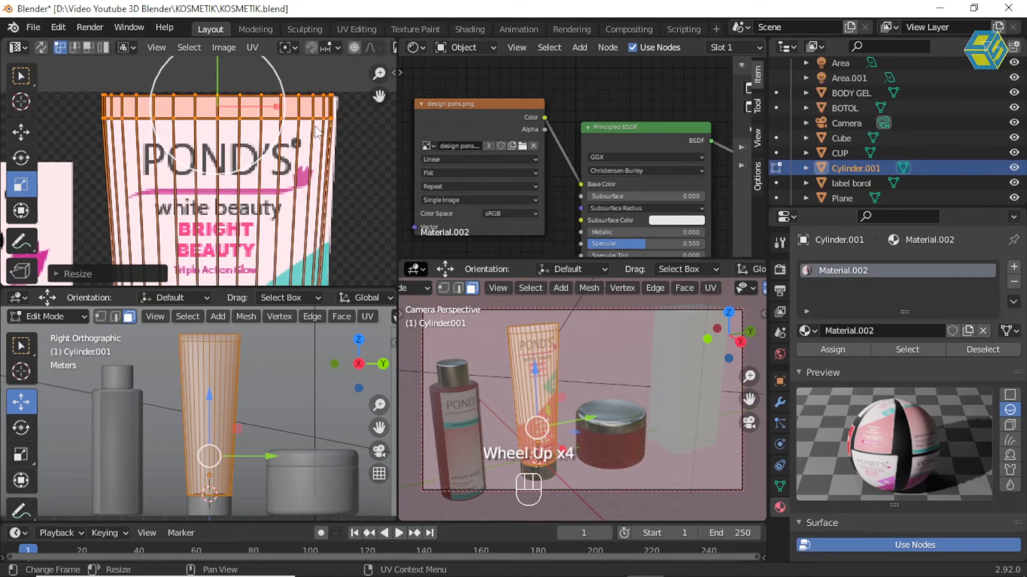
pyautogui.click(21, 131)
pyautogui.moveTo(278, 111); pyautogui.dragTo(281, 108)
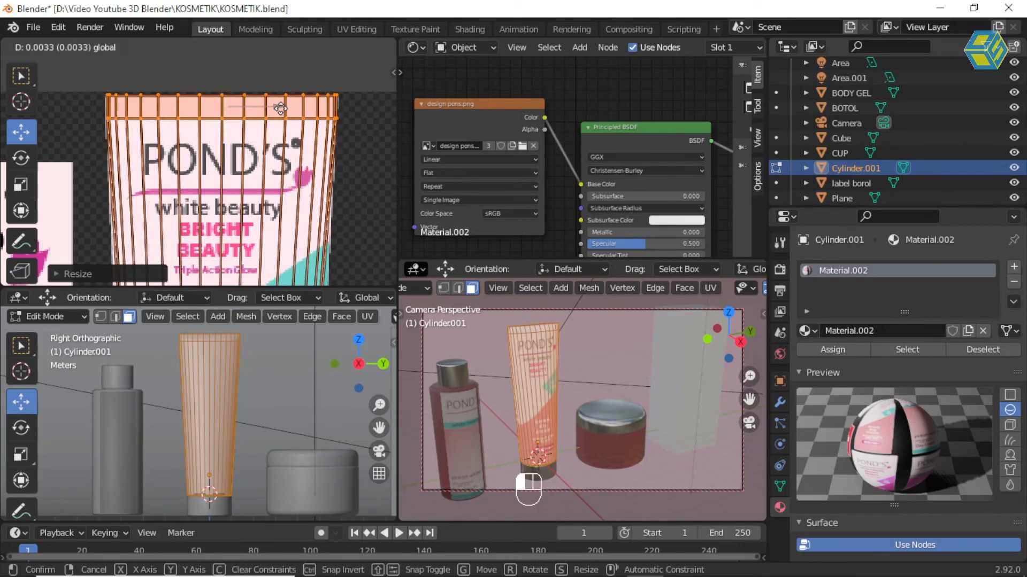
pyautogui.moveTo(145, 132); pyautogui.dragTo(146, 132)
pyautogui.scroll(-2, 223, 68)
pyautogui.moveTo(213, 81); pyautogui.dragTo(211, 75)
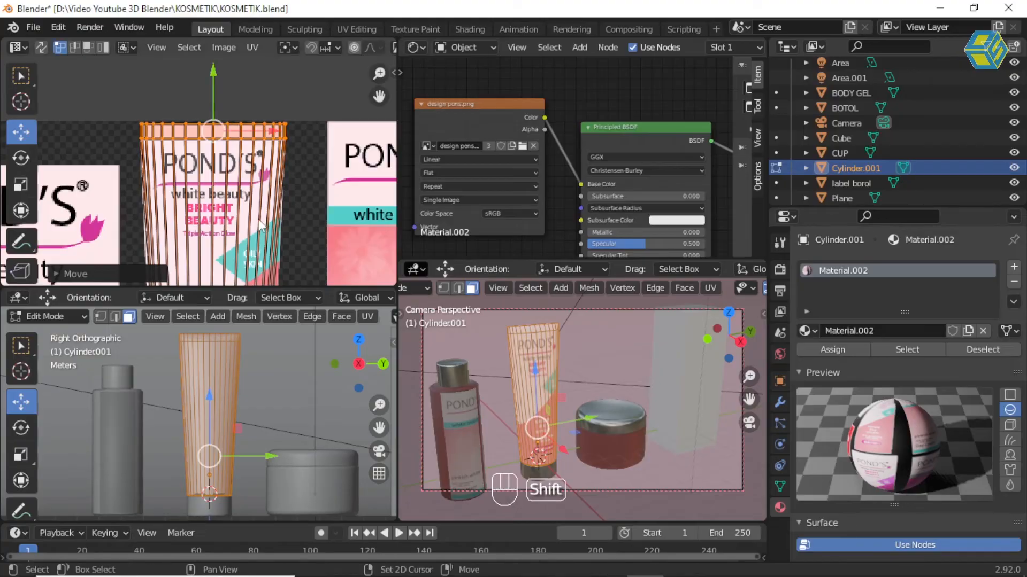
# Widen and move the bottom row of the tube's UVs to fit the artwork's lower edge, and return to Object Mode.
pyautogui.keyDown('shift'); pyautogui.moveTo(260, 224); pyautogui.dragTo(262, 92, button='middle'); pyautogui.keyUp('shift')
pyautogui.keyDown('shift'); pyautogui.moveTo(257, 243); pyautogui.dragTo(139, 187, button='middle'); pyautogui.keyUp('shift')
pyautogui.keyDown('shift'); pyautogui.scroll(2, 257, 179); pyautogui.keyUp('shift')
pyautogui.scroll(2, 241, 185)
pyautogui.moveTo(139, 187); pyautogui.dragTo(363, 242)
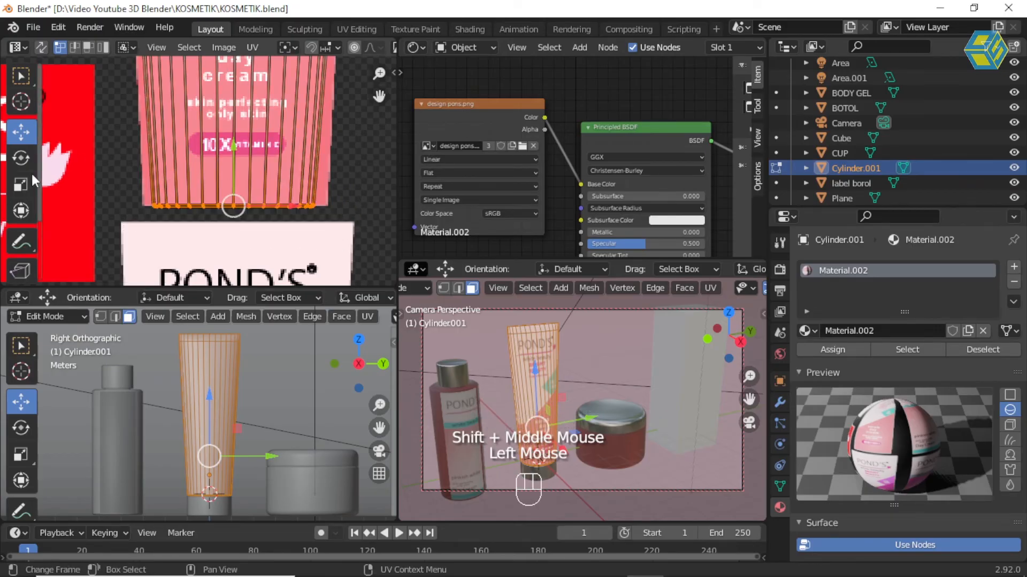
pyautogui.click(21, 185)
pyautogui.moveTo(295, 208); pyautogui.dragTo(305, 211)
pyautogui.click(21, 131)
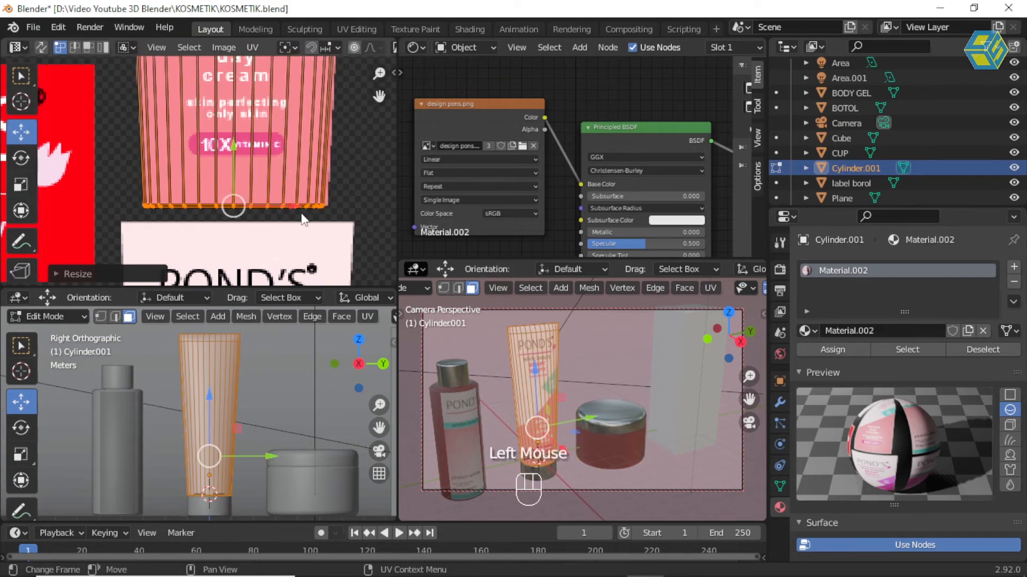
pyautogui.moveTo(235, 149); pyautogui.dragTo(232, 141)
pyautogui.moveTo(327, 215); pyautogui.dragTo(294, 204)
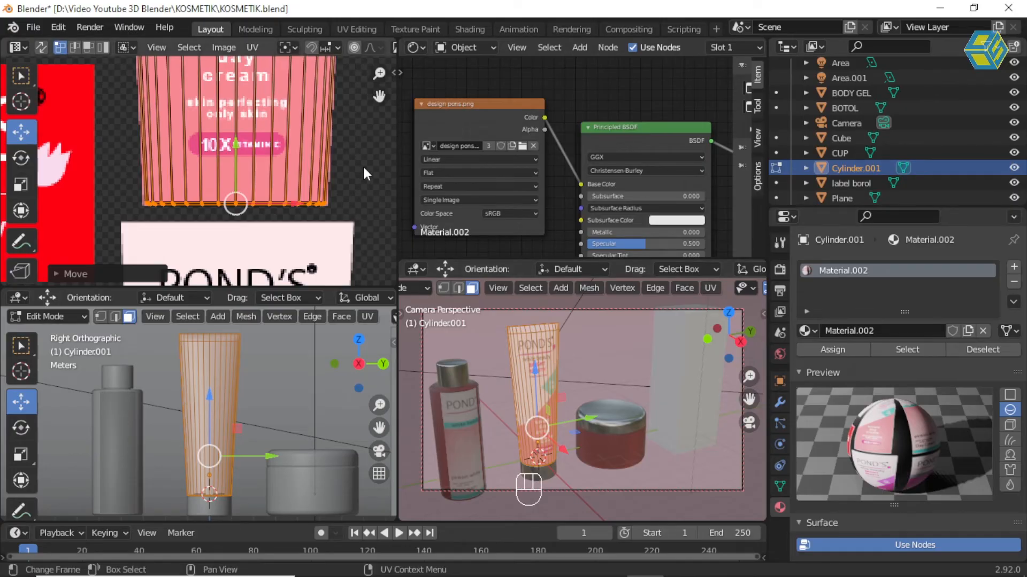
pyautogui.click(48, 319)
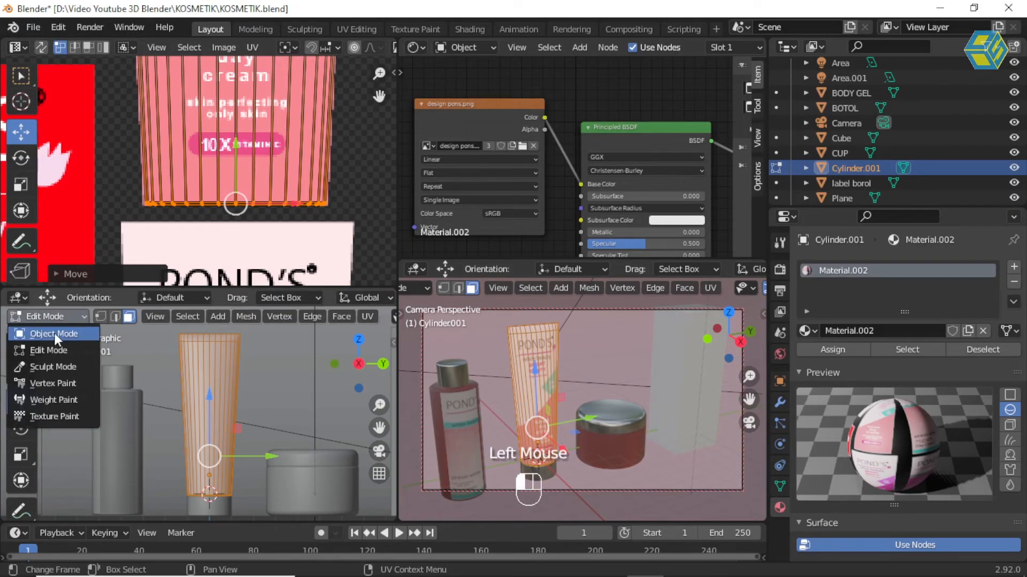
pyautogui.click(54, 332)
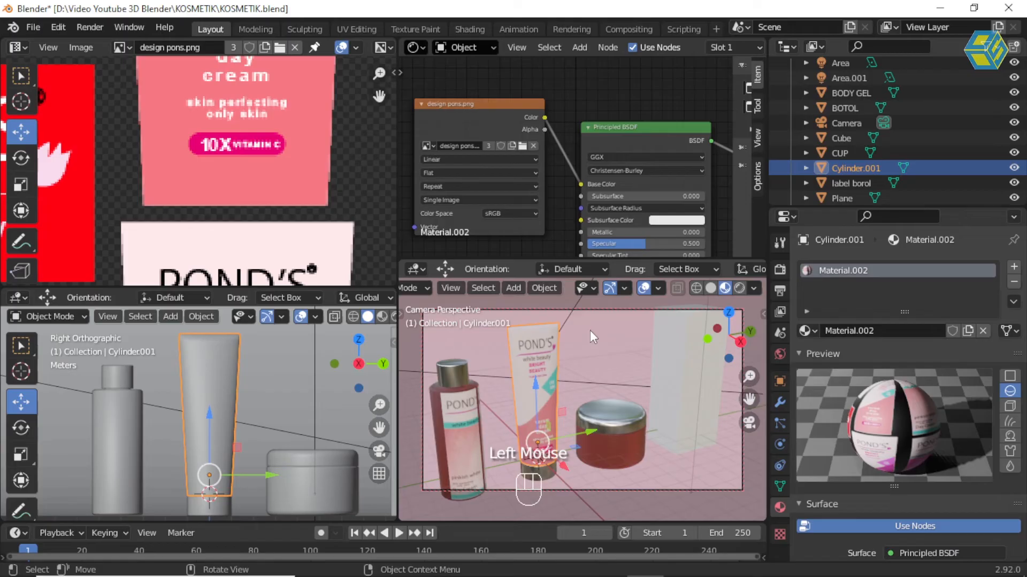
# Examine the artwork on the tube from several angles in the camera viewport and compare it with the full label image.
pyautogui.scroll(-2, 589, 330)
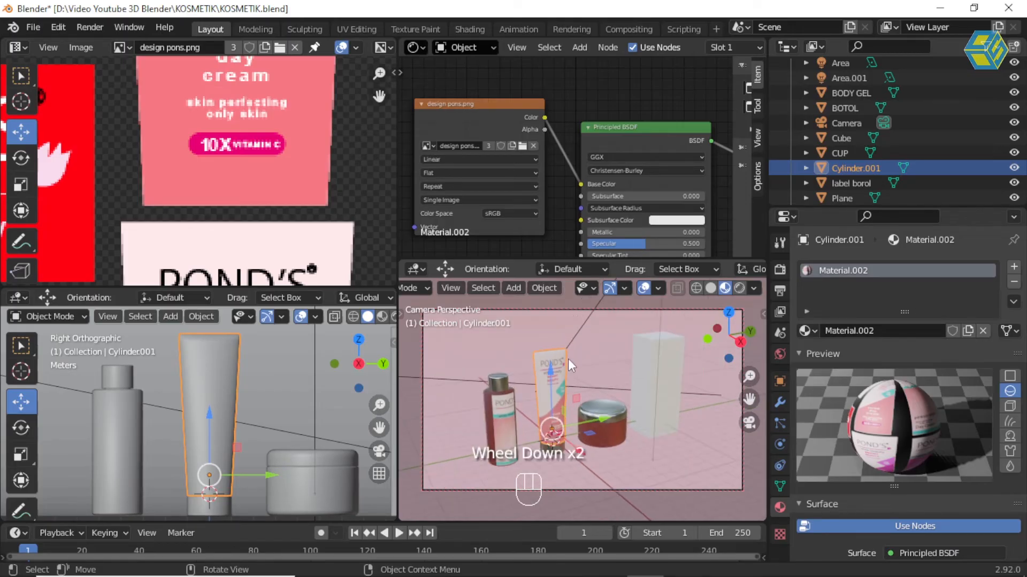
pyautogui.moveTo(570, 358); pyautogui.dragTo(451, 384, button='middle')
pyautogui.scroll(1, 570, 345)
pyautogui.scroll(2, 570, 344)
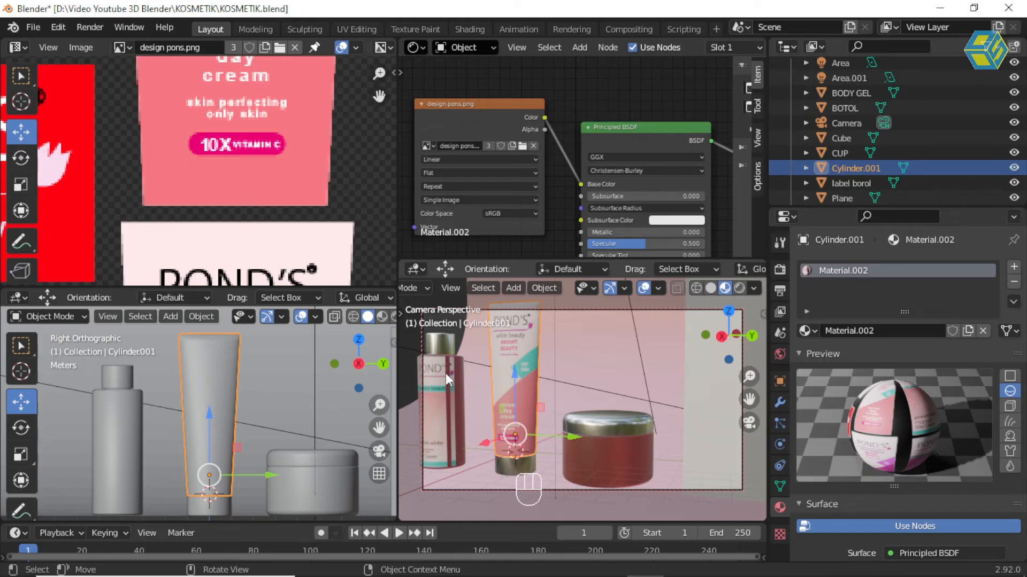
pyautogui.scroll(1, 481, 386)
pyautogui.moveTo(521, 389); pyautogui.dragTo(552, 388, button='middle')
pyautogui.scroll(-2, 522, 383)
pyautogui.scroll(-3, 264, 203)
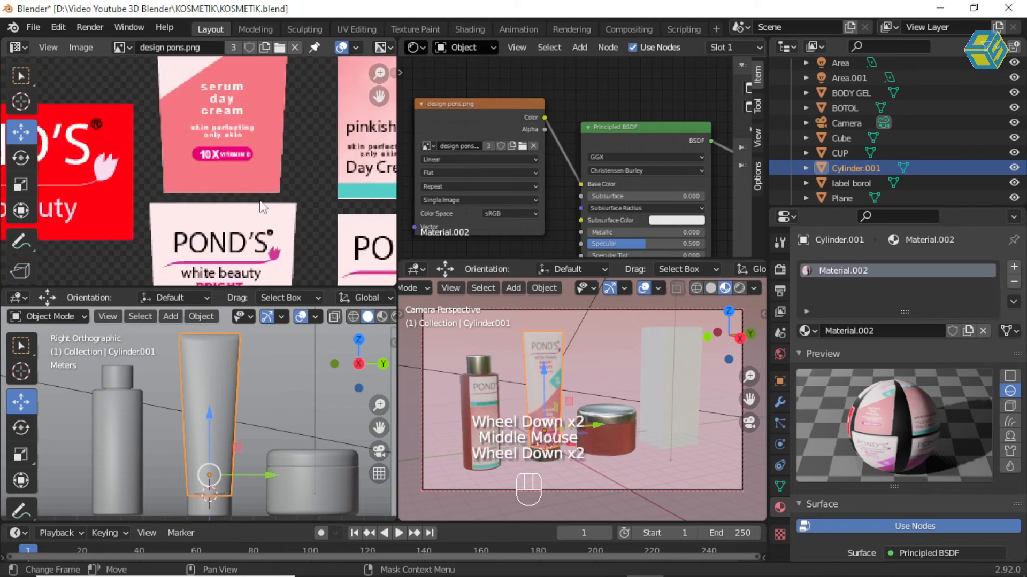
pyautogui.scroll(-2, 262, 202)
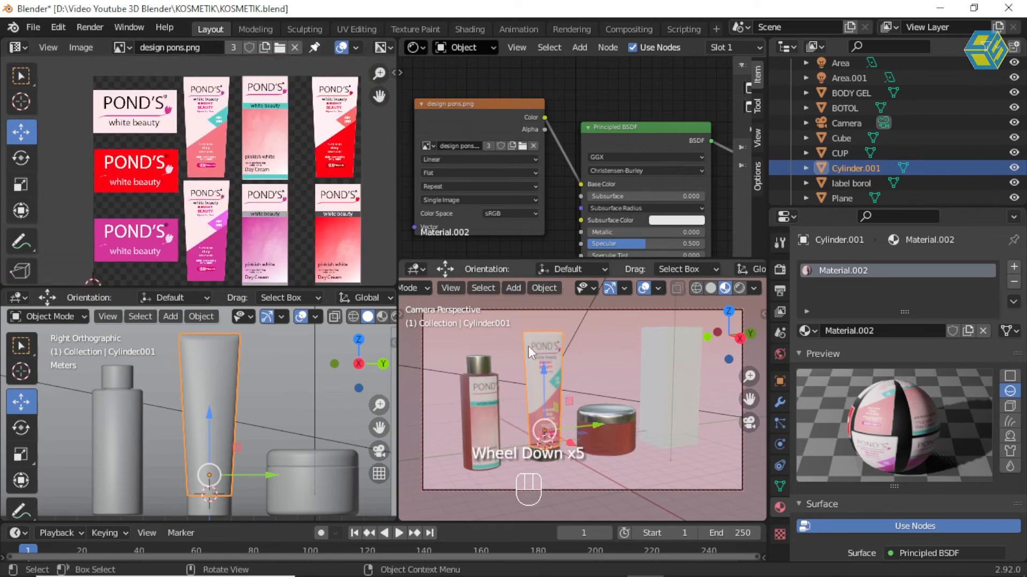
# Select the cup's body and save the KOSMETIK.blend file.
pyautogui.click(618, 435)
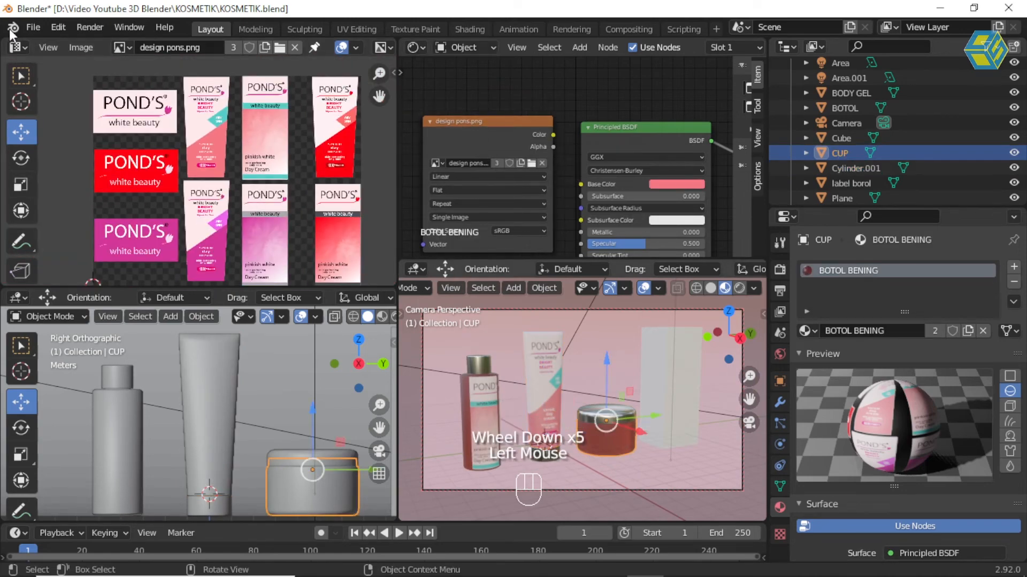
pyautogui.click(29, 28)
pyautogui.click(66, 122)
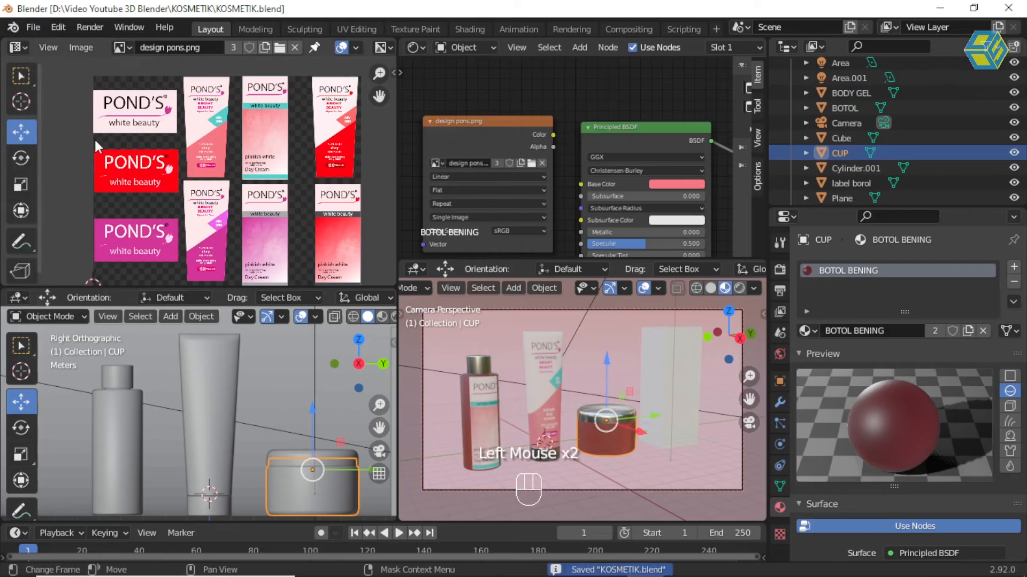
# Bring the cup up close in both viewports, reselect its body and enter Edit Mode.
pyautogui.moveTo(250, 435); pyautogui.dragTo(172, 399, button='middle')
pyautogui.keyDown('shift'); pyautogui.scroll(1, 316, 463); pyautogui.keyUp('shift')
pyautogui.scroll(4, 254, 374)
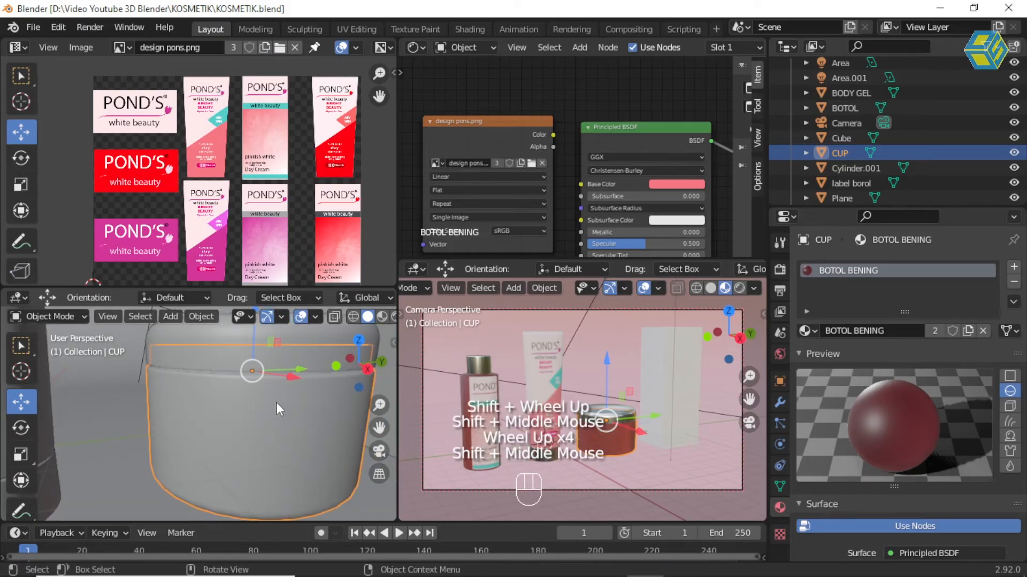
pyautogui.scroll(-3, 276, 402)
pyautogui.scroll(3, 620, 422)
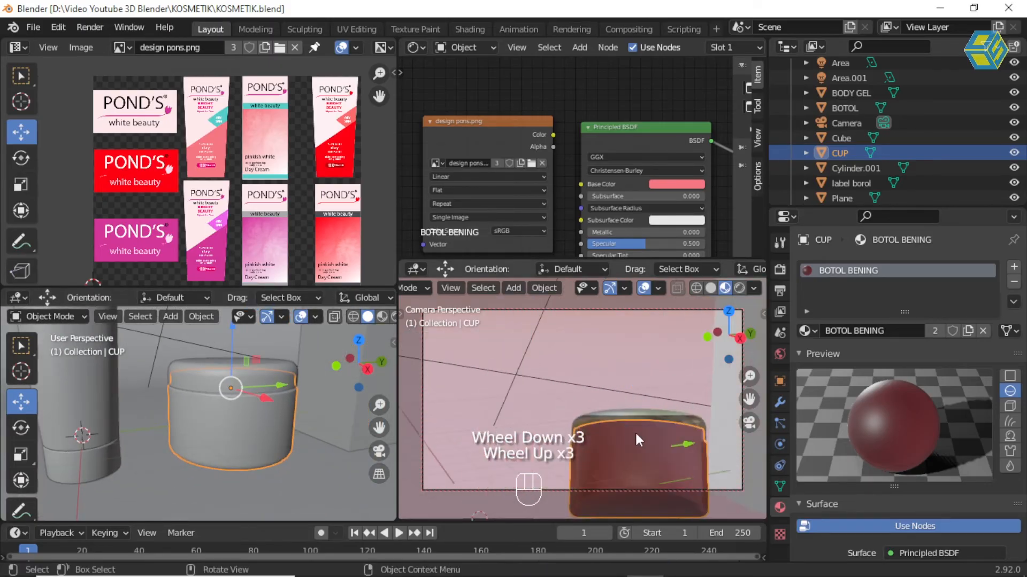
pyautogui.scroll(-2, 634, 433)
pyautogui.keyDown('shift'); pyautogui.moveTo(631, 415); pyautogui.dragTo(623, 409, button='middle'); pyautogui.keyUp('shift')
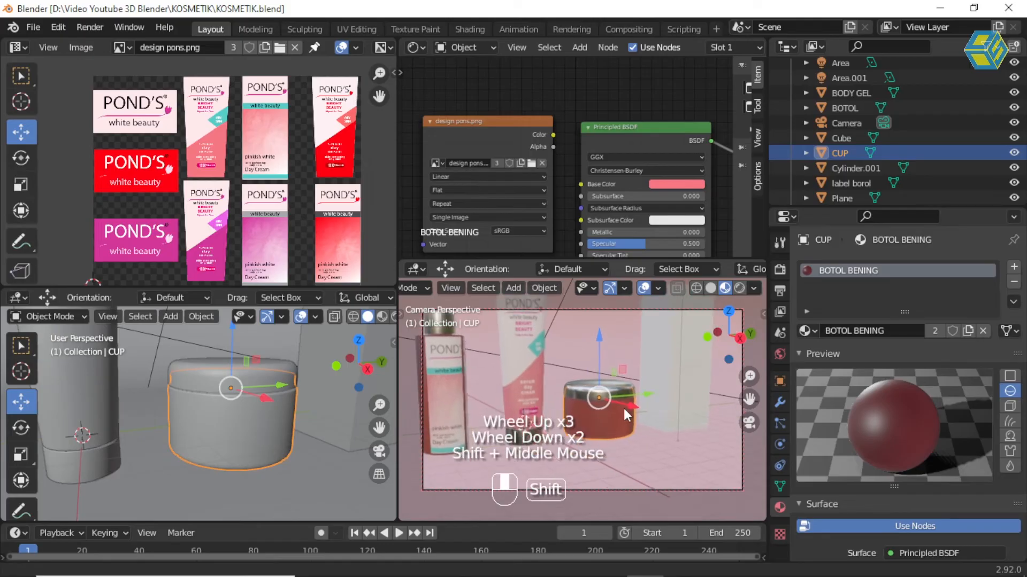
pyautogui.scroll(1, 623, 408)
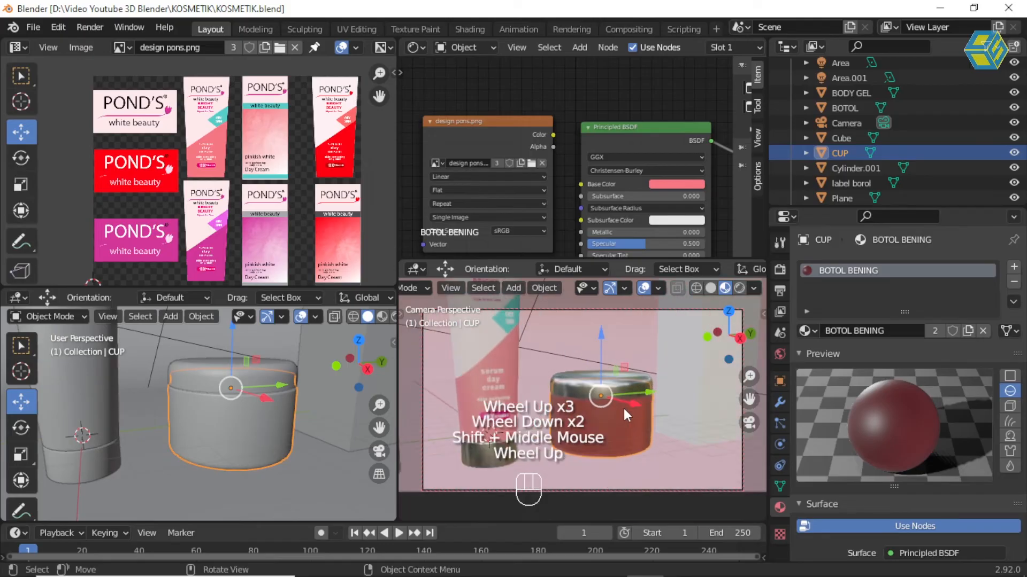
pyautogui.click(264, 433)
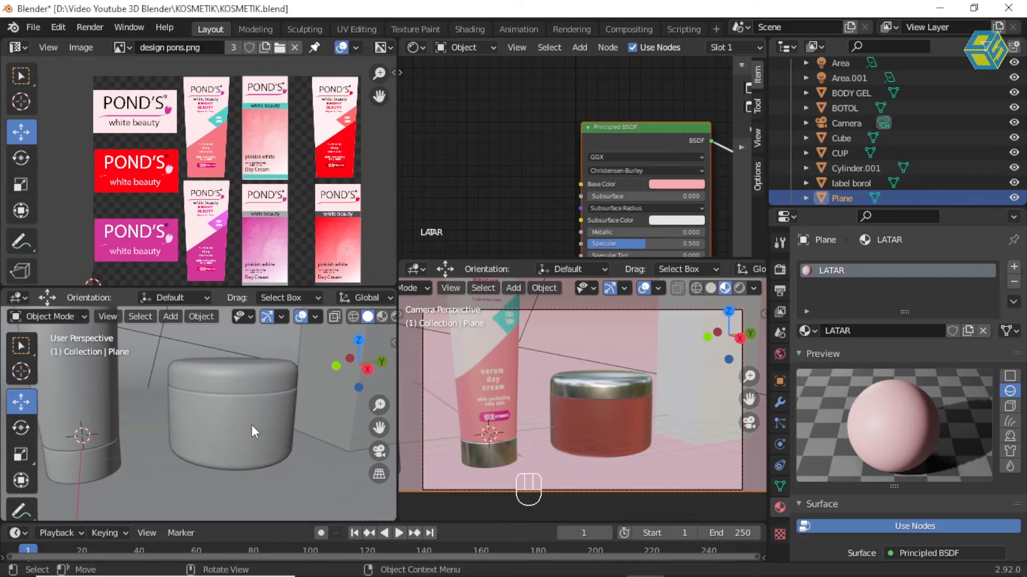
pyautogui.click(252, 429)
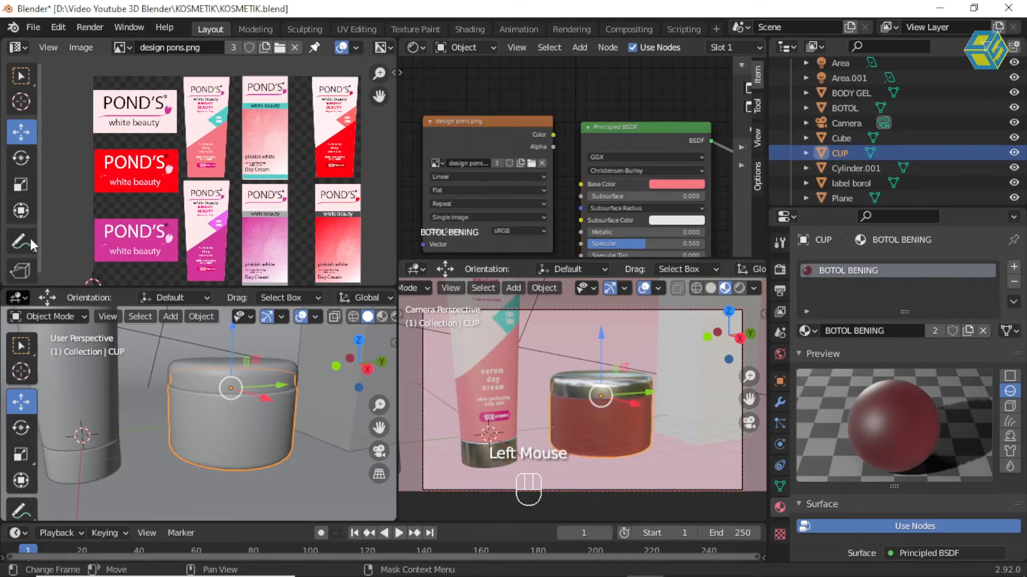
pyautogui.click(43, 316)
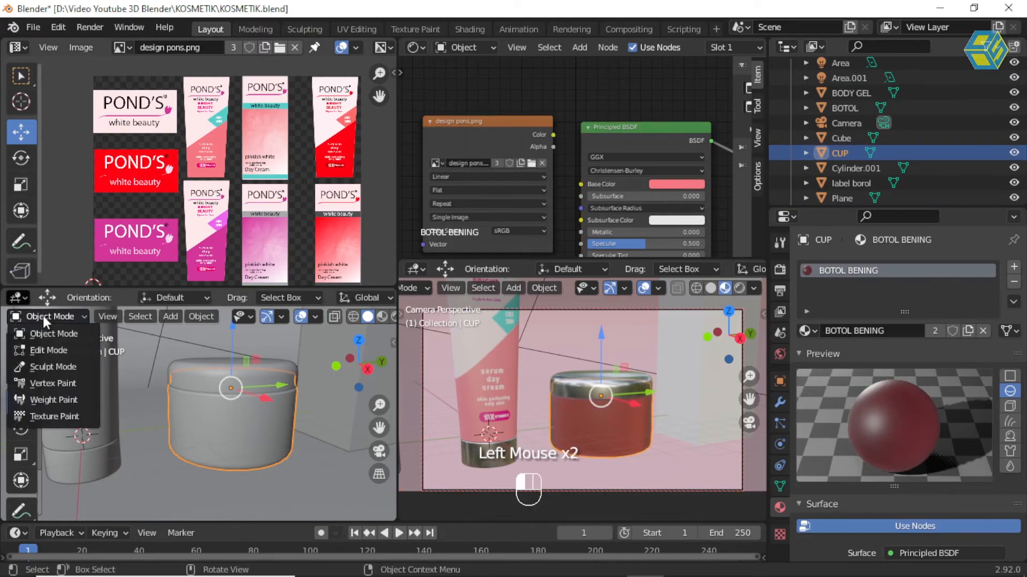
pyautogui.click(50, 350)
# Duplicate the cup's front side faces in place, separate them into their own object, and return to Object Mode.
pyautogui.click(228, 428)
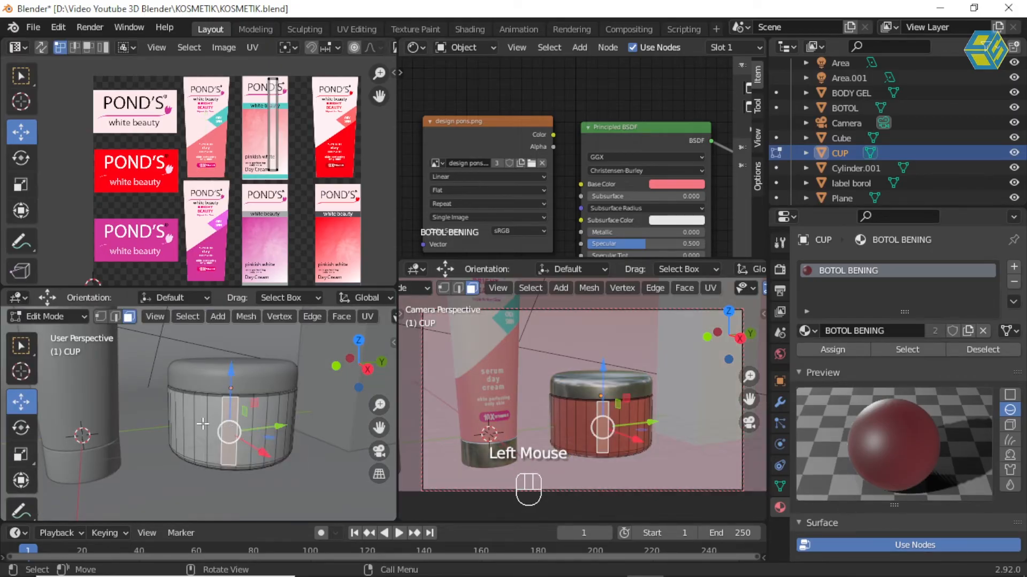
pyautogui.click(203, 424)
pyautogui.keyDown('shift'); pyautogui.click(215, 422); pyautogui.keyUp('shift')
pyautogui.keyDown('shift'); pyautogui.click(233, 419); pyautogui.keyUp('shift')
pyautogui.keyDown('shift'); pyautogui.click(245, 417); pyautogui.keyUp('shift')
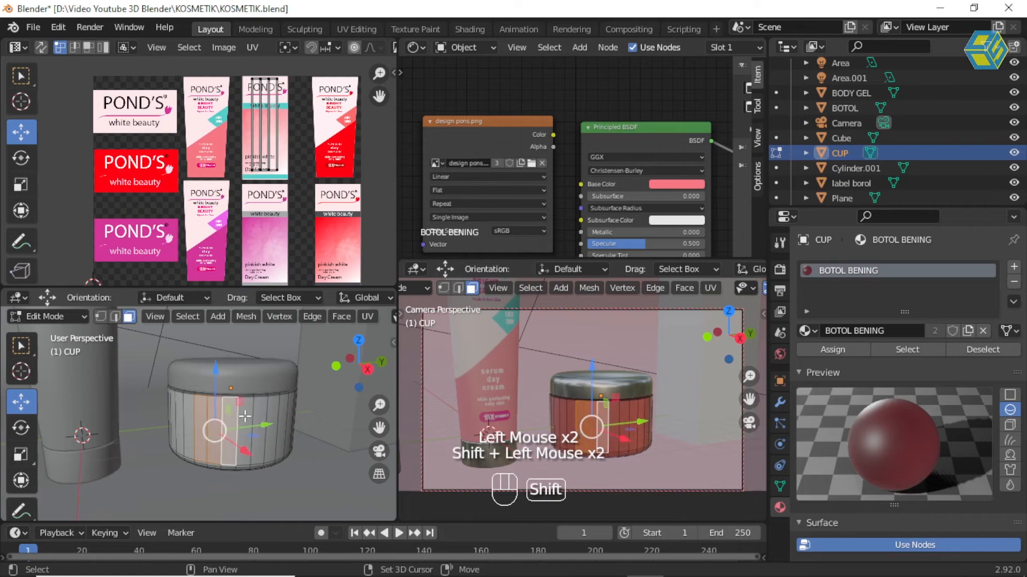
pyautogui.keyDown('shift'); pyautogui.click(253, 415); pyautogui.keyUp('shift')
pyautogui.keyDown('shift'); pyautogui.click(263, 413); pyautogui.keyUp('shift')
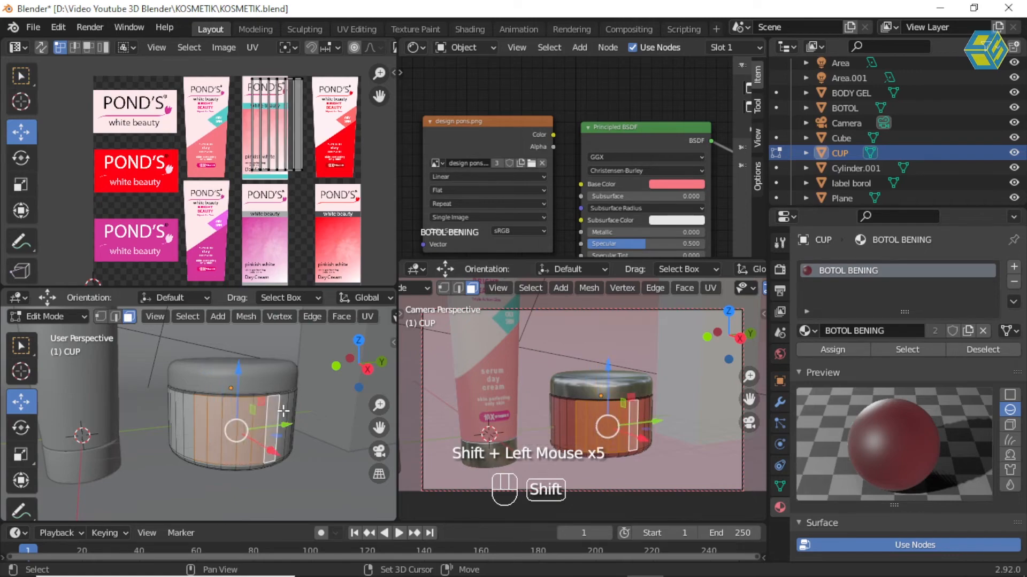
pyautogui.keyDown('shift'); pyautogui.click(284, 410); pyautogui.keyUp('shift')
pyautogui.keyDown('shift'); pyautogui.click(292, 407); pyautogui.keyUp('shift')
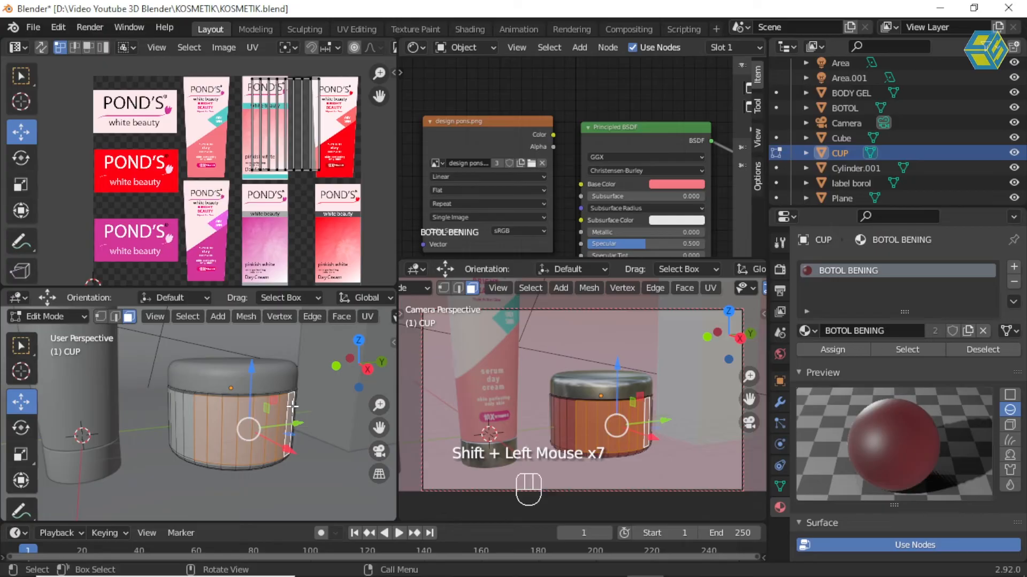
pyautogui.hotkey('shift', 'd')
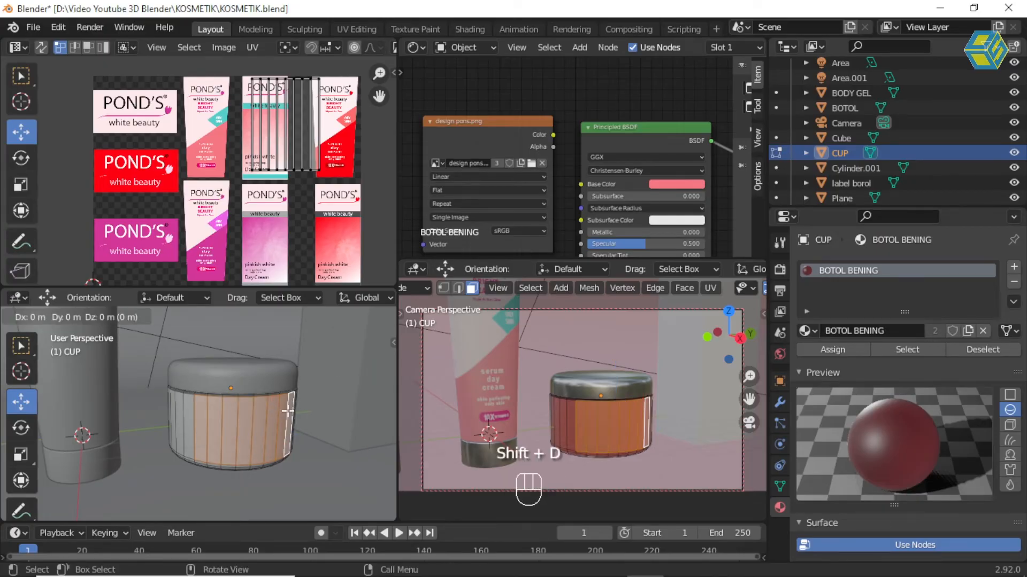
pyautogui.press('Return')
pyautogui.press('p')
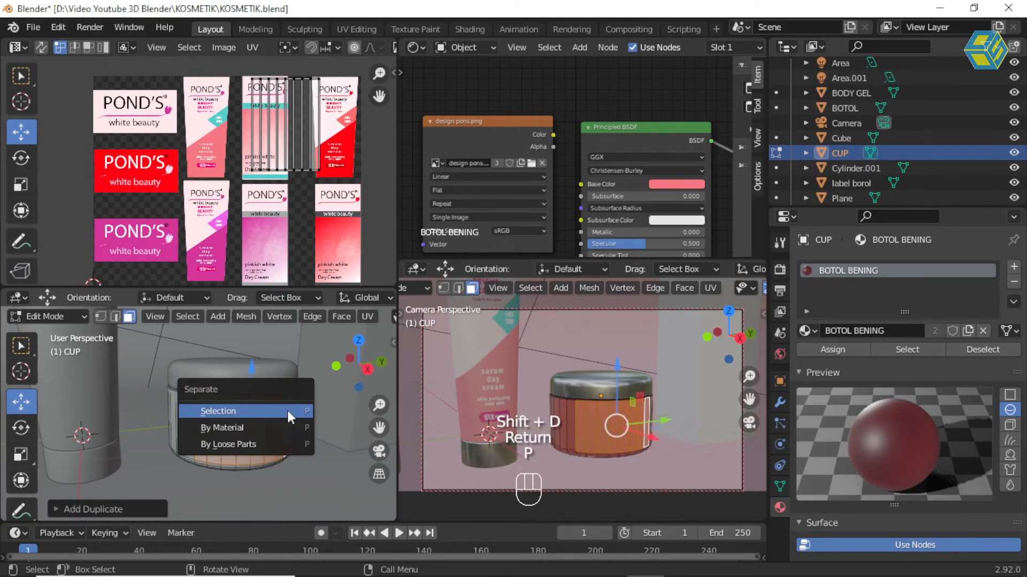
pyautogui.click(287, 411)
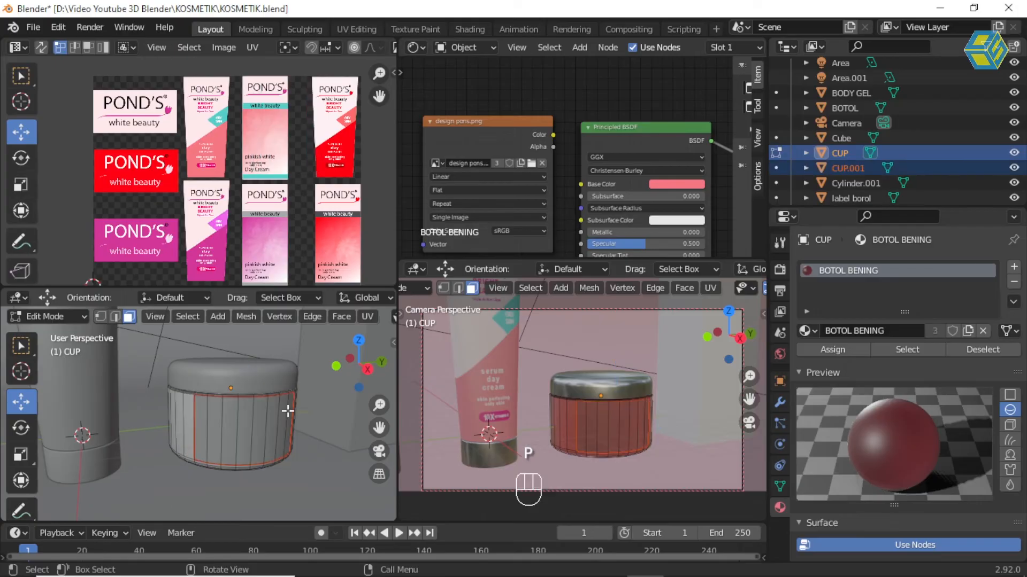
pyautogui.click(72, 315)
pyautogui.click(67, 332)
# Select the separated label piece on the cup, remove its BOTOL BENING material, and give it a new material.
pyautogui.click(231, 422)
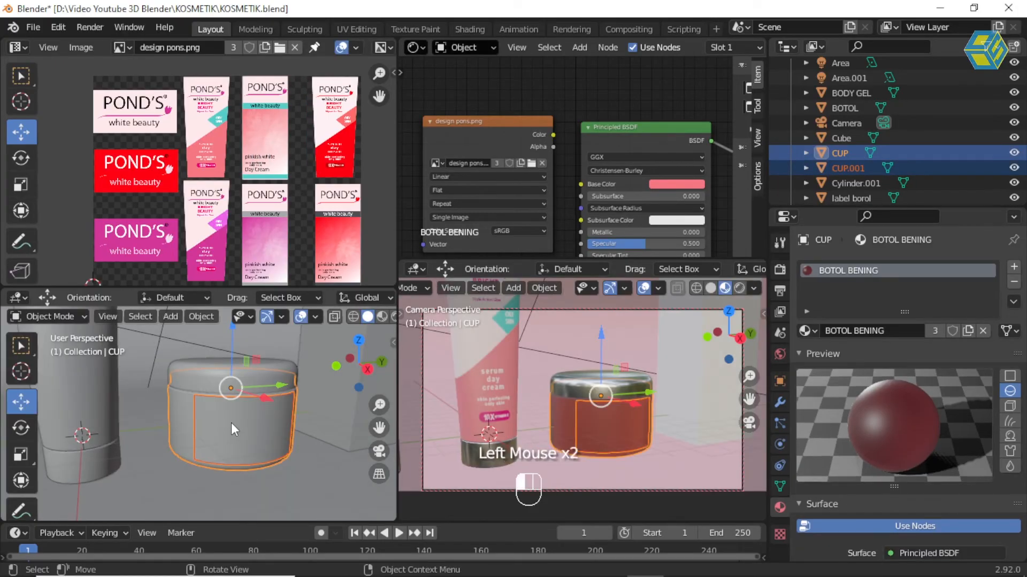
pyautogui.click(232, 423)
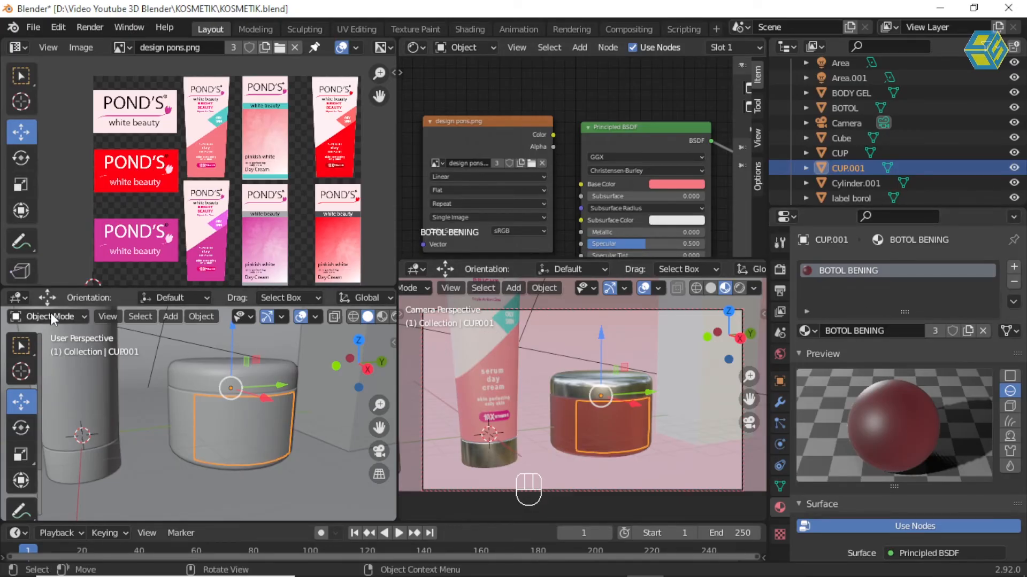
pyautogui.click(1013, 282)
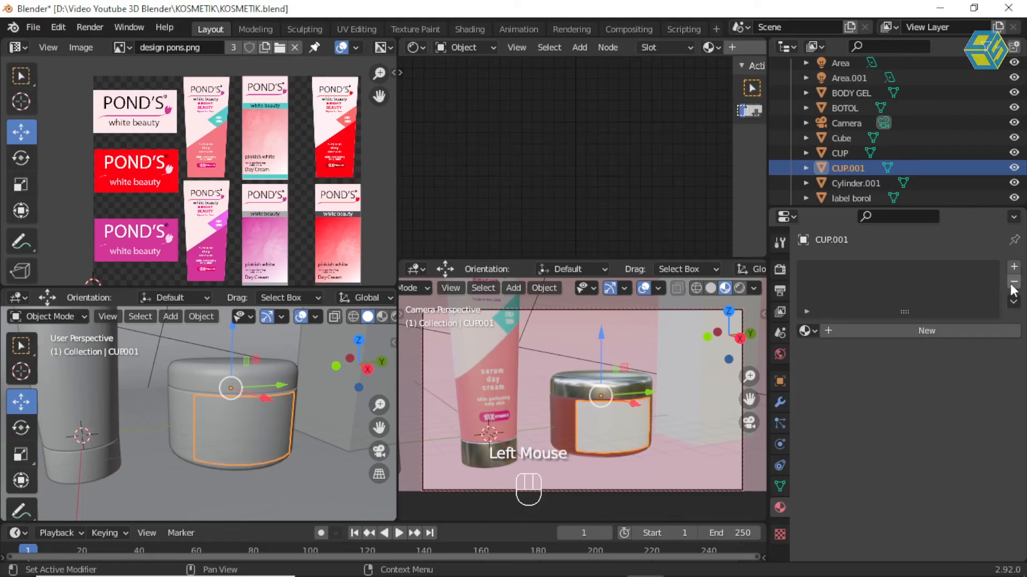
pyautogui.click(1013, 267)
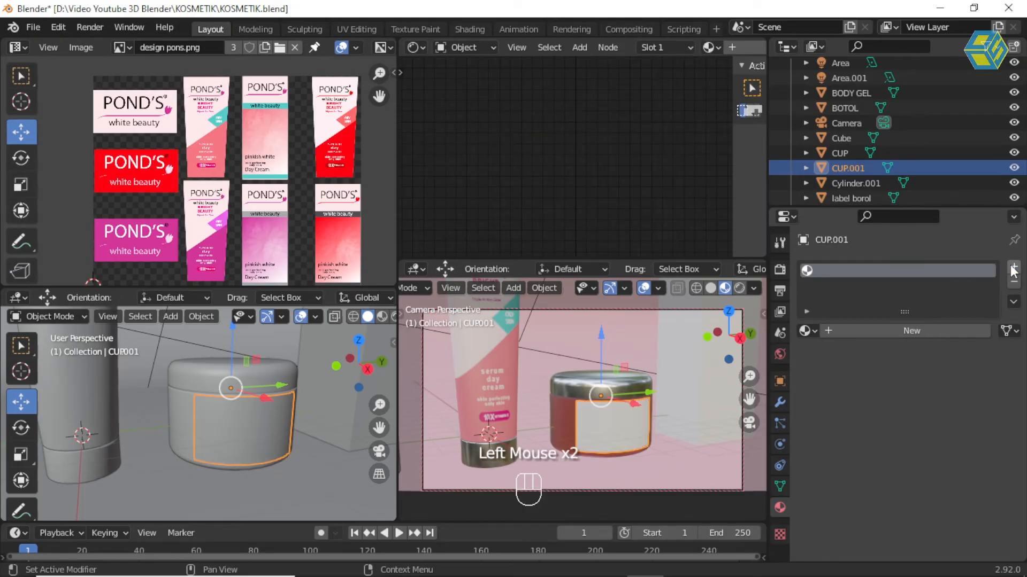
pyautogui.click(903, 330)
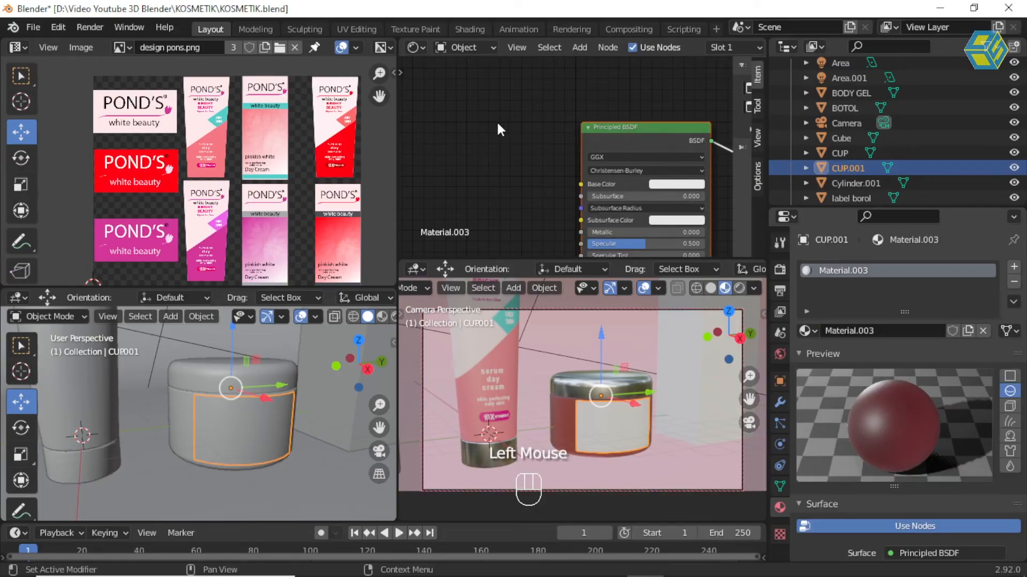
# Add an Image Texture node using design pons.png and link its Color output to the Principled BSDF's Base Color.
pyautogui.click(583, 47)
pyautogui.click(589, 68)
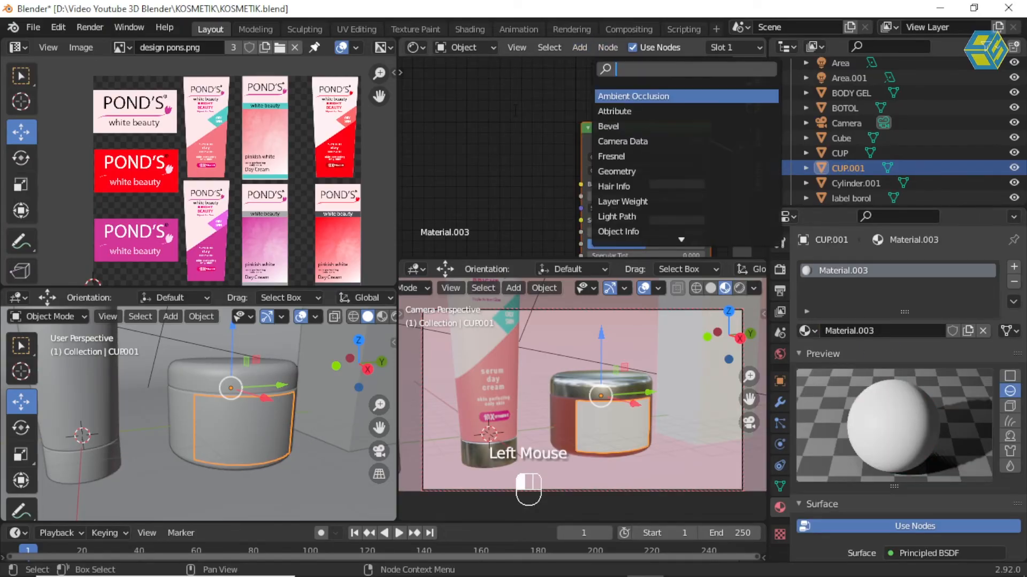
pyautogui.write('image')
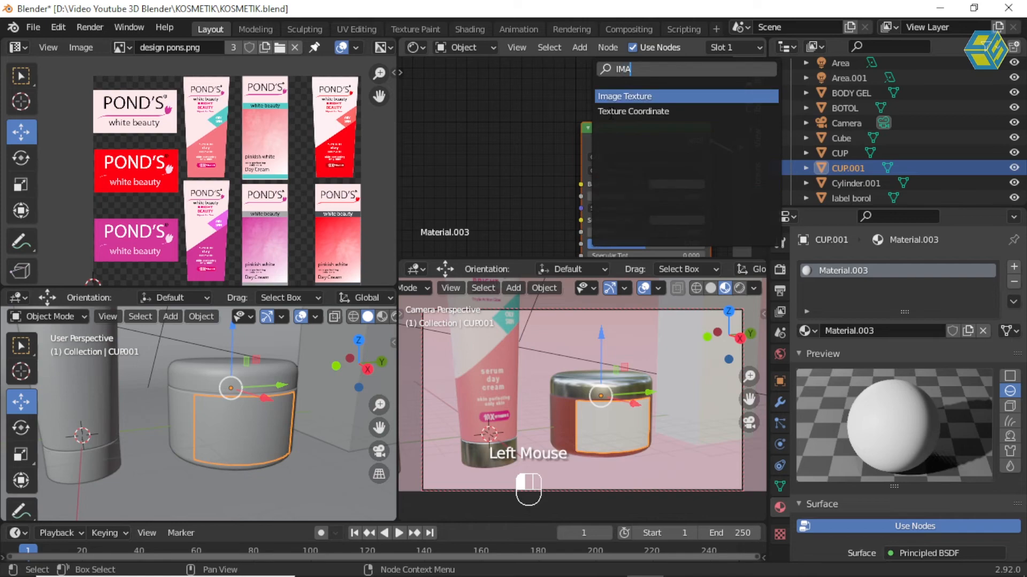
pyautogui.click(616, 94)
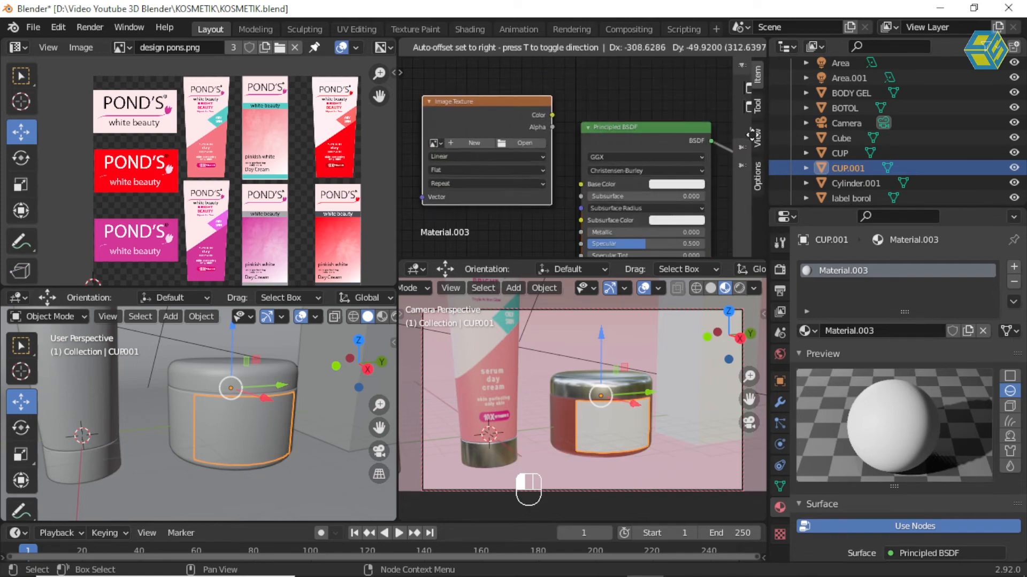
pyautogui.click(447, 124)
pyautogui.moveTo(559, 127); pyautogui.dragTo(579, 185)
pyautogui.moveTo(550, 115); pyautogui.dragTo(577, 178)
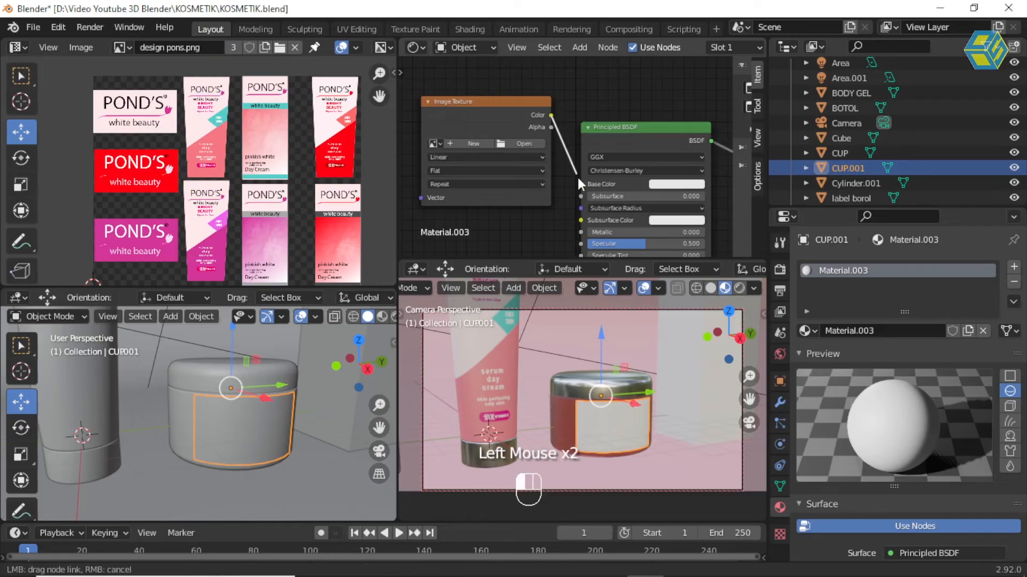
pyautogui.click(438, 142)
pyautogui.click(452, 163)
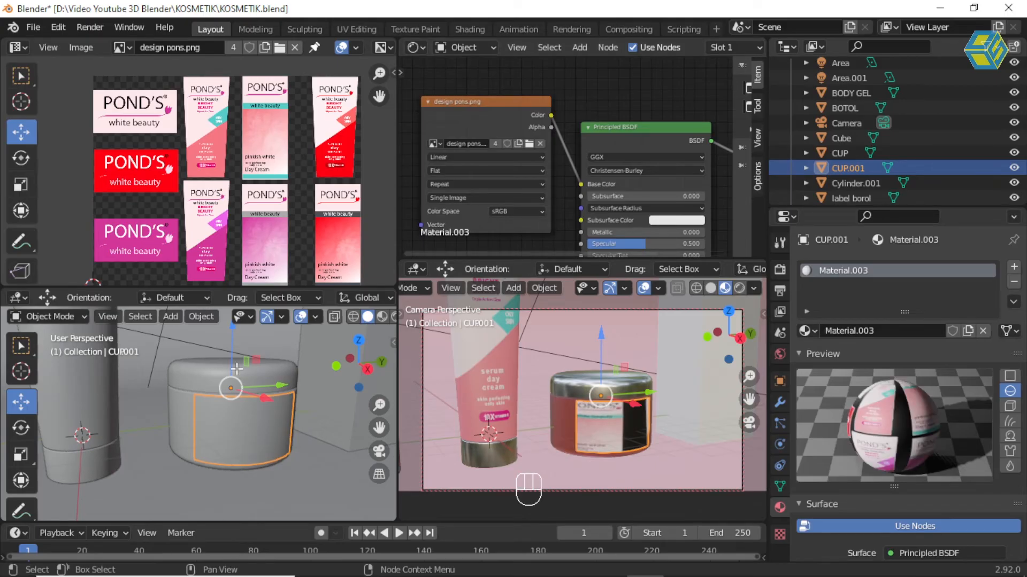
# Select all of the cup label's faces and UVs, flatten the UVs vertically, and move them onto the pale POND'S white beauty artwork.
pyautogui.click(53, 318)
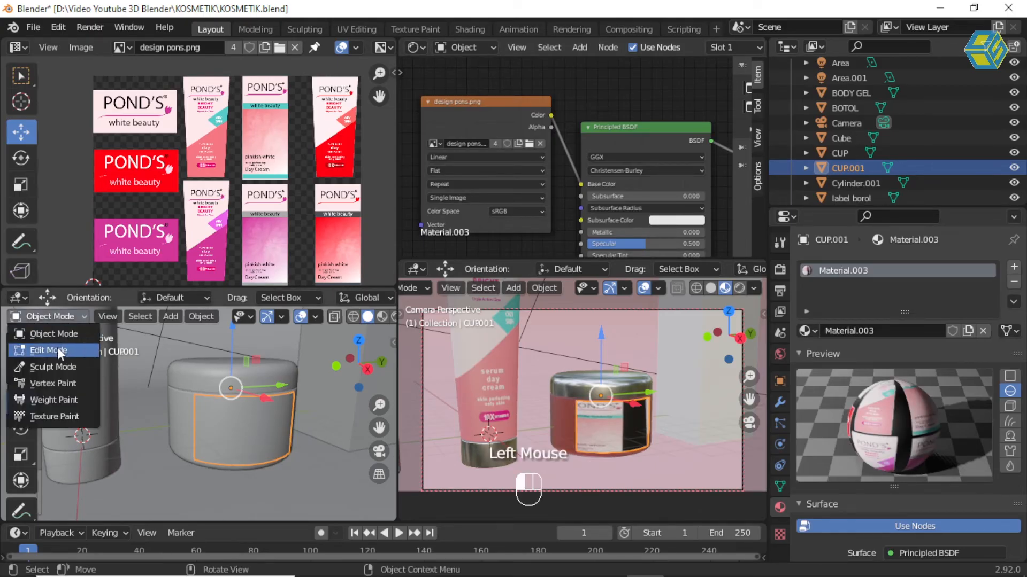
pyautogui.click(57, 350)
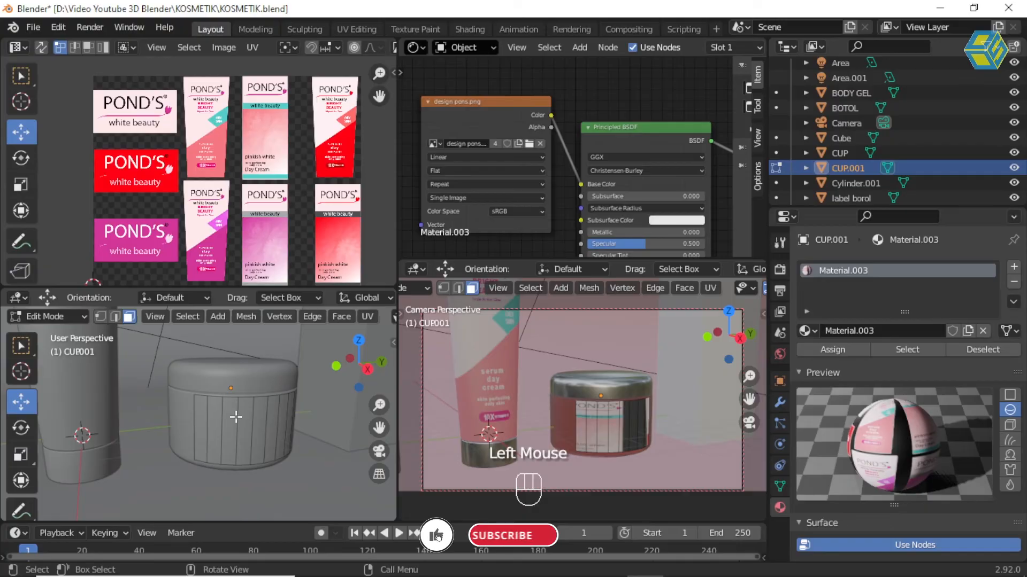
pyautogui.press('a')
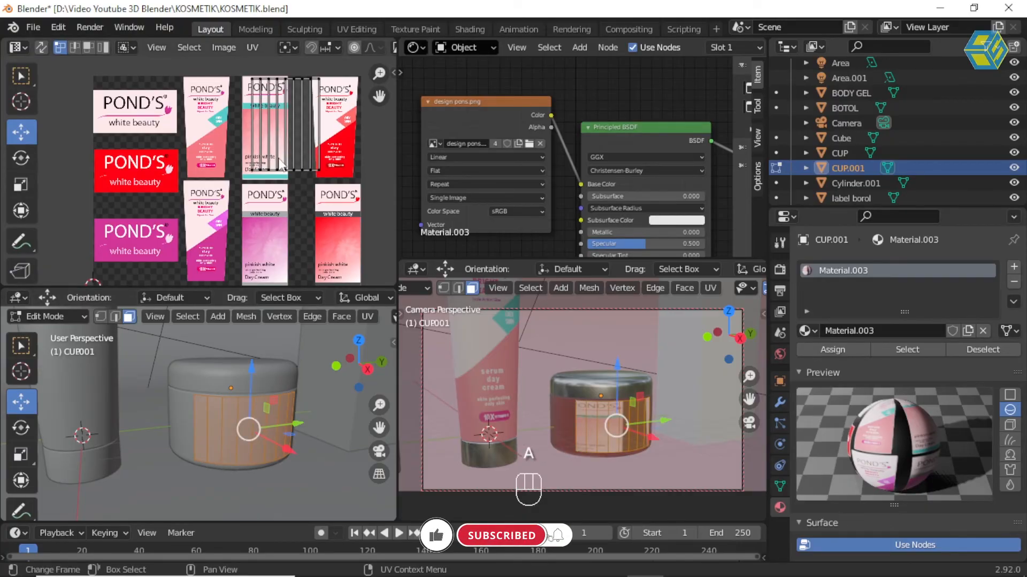
pyautogui.keyDown('shift'); pyautogui.moveTo(293, 152); pyautogui.dragTo(296, 206, button='middle'); pyautogui.keyUp('shift')
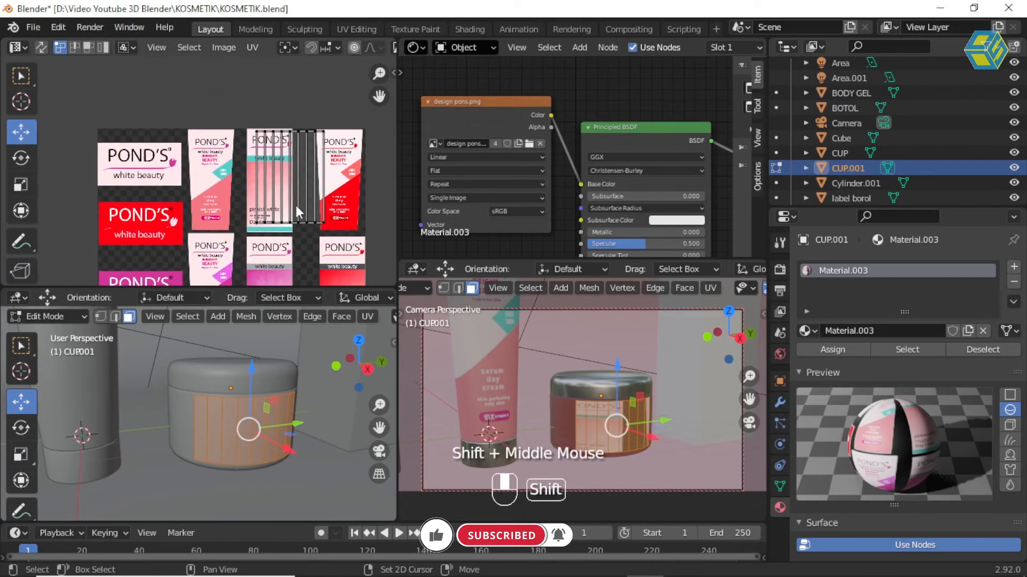
pyautogui.moveTo(232, 113); pyautogui.dragTo(353, 245)
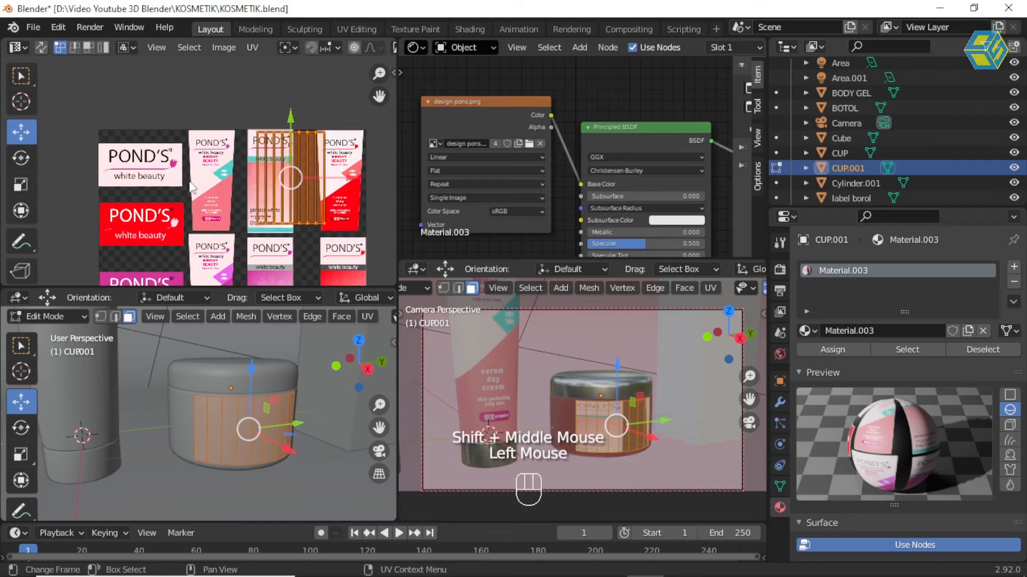
pyautogui.click(21, 185)
pyautogui.moveTo(291, 119); pyautogui.dragTo(289, 153)
pyautogui.click(27, 136)
pyautogui.moveTo(347, 181); pyautogui.dragTo(191, 176)
# Align the cup label's UVs with the pale POND'S artwork, widen them to its side edges, and return to Object Mode.
pyautogui.scroll(4, 146, 155)
pyautogui.scroll(-2, 168, 154)
pyautogui.keyDown('shift'); pyautogui.moveTo(168, 154); pyautogui.dragTo(323, 153, button='middle'); pyautogui.keyUp('shift')
pyautogui.scroll(1, 229, 148)
pyautogui.moveTo(230, 148); pyautogui.dragTo(239, 102)
pyautogui.click(20, 185)
pyautogui.click(21, 132)
pyautogui.click(22, 184)
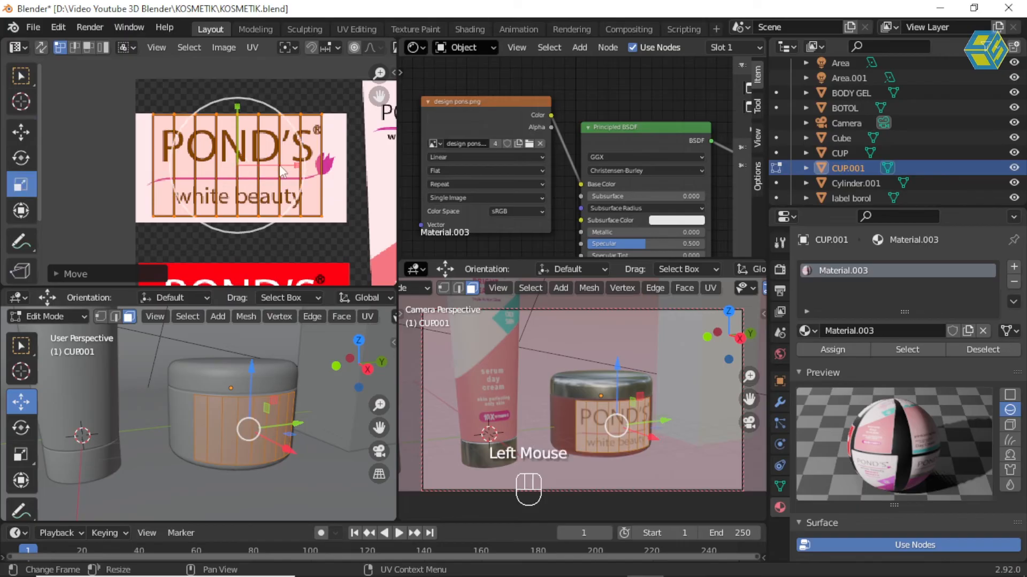
pyautogui.moveTo(294, 162); pyautogui.dragTo(306, 170)
pyautogui.click(20, 131)
pyautogui.moveTo(241, 109); pyautogui.dragTo(241, 110)
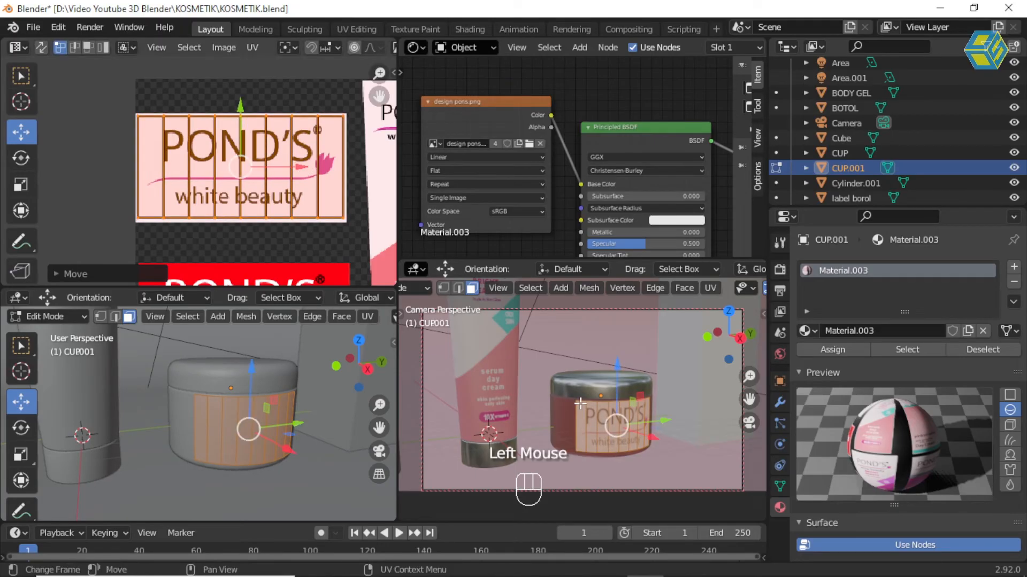
pyautogui.click(48, 316)
pyautogui.click(53, 334)
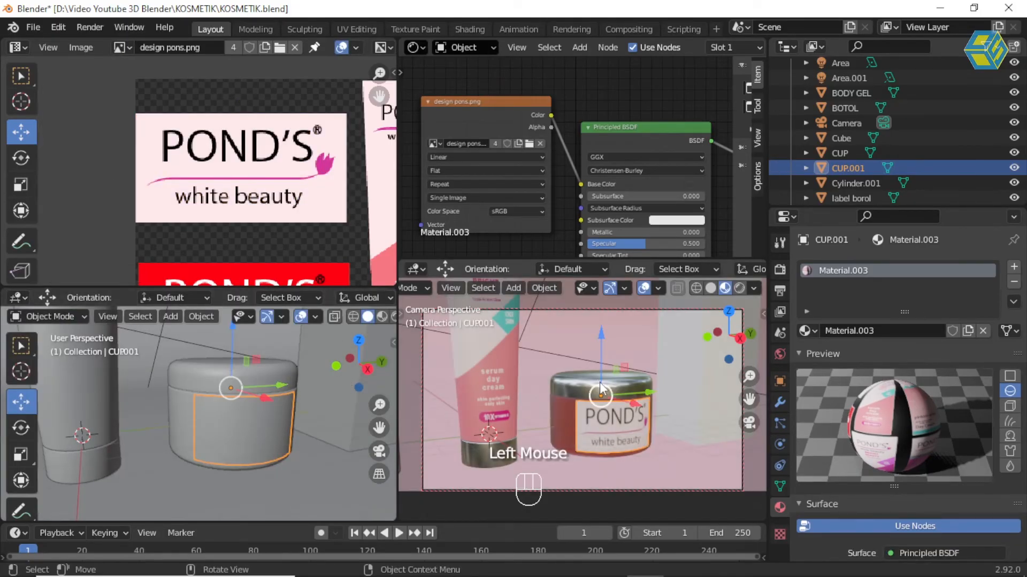
pyautogui.scroll(-3, 603, 388)
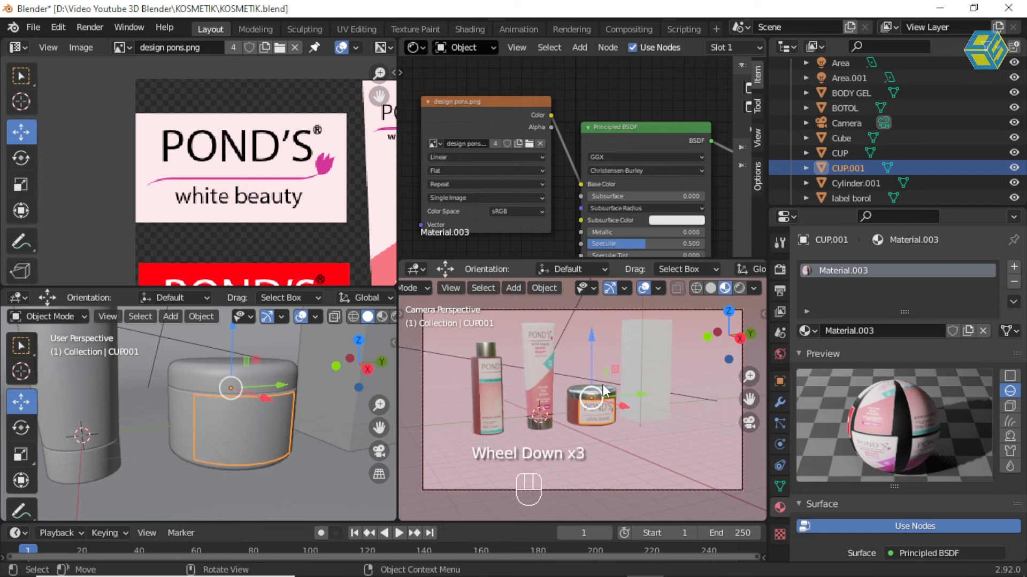
# Select the tall box, give it a new material, and add an Image Texture node to its shader.
pyautogui.click(654, 354)
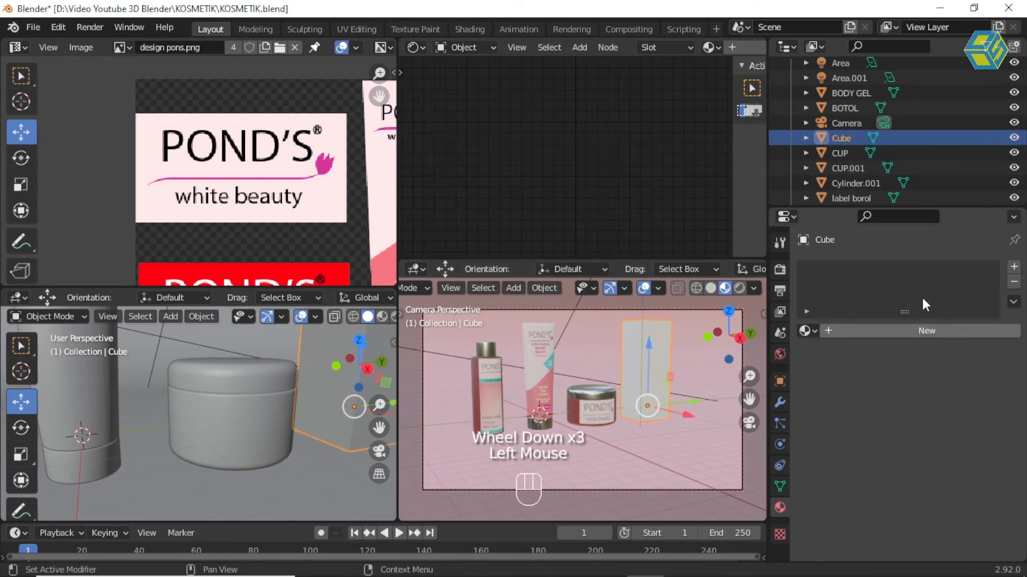
pyautogui.click(933, 329)
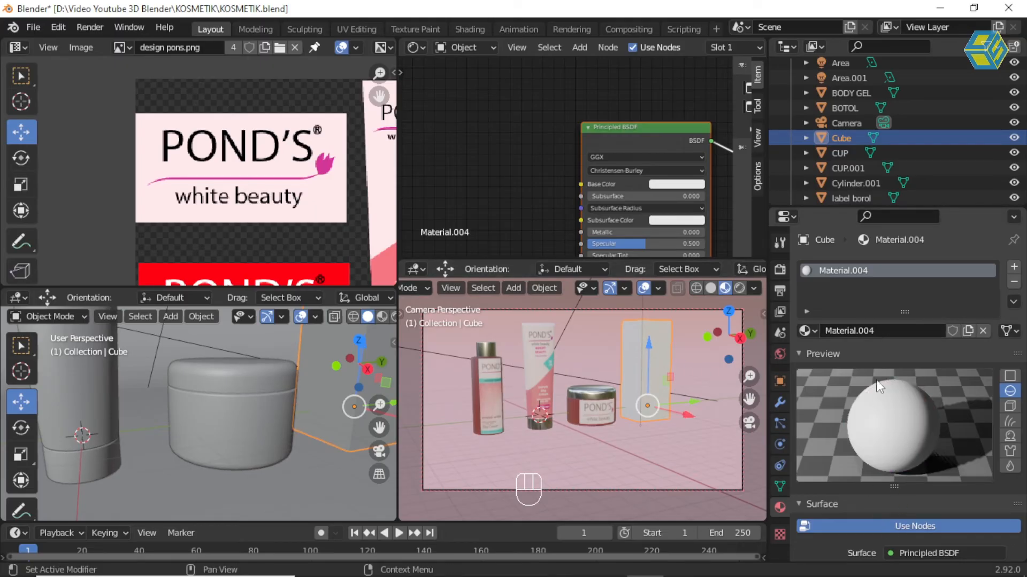
pyautogui.click(579, 47)
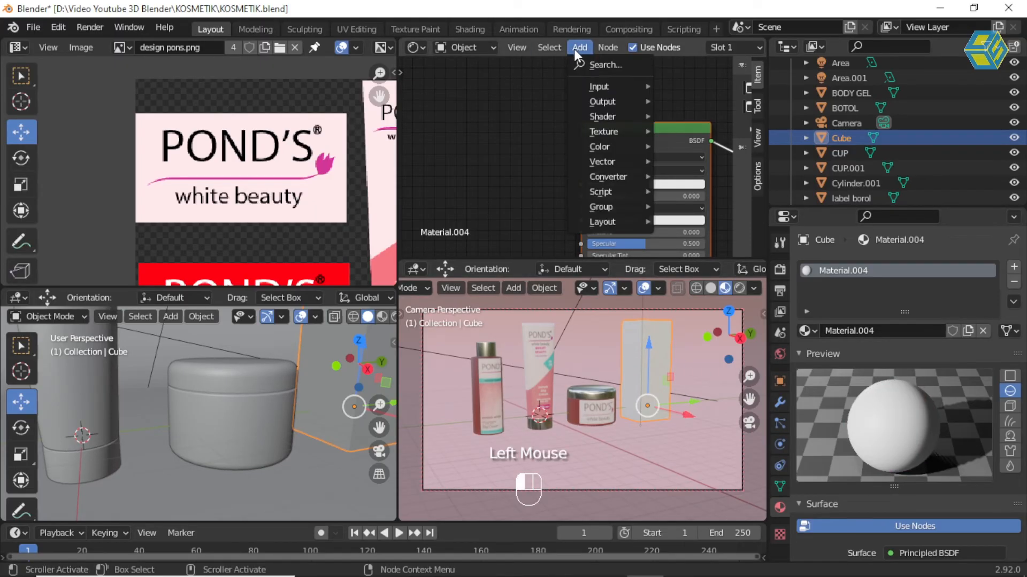
pyautogui.click(587, 59)
pyautogui.write('IMAGE')
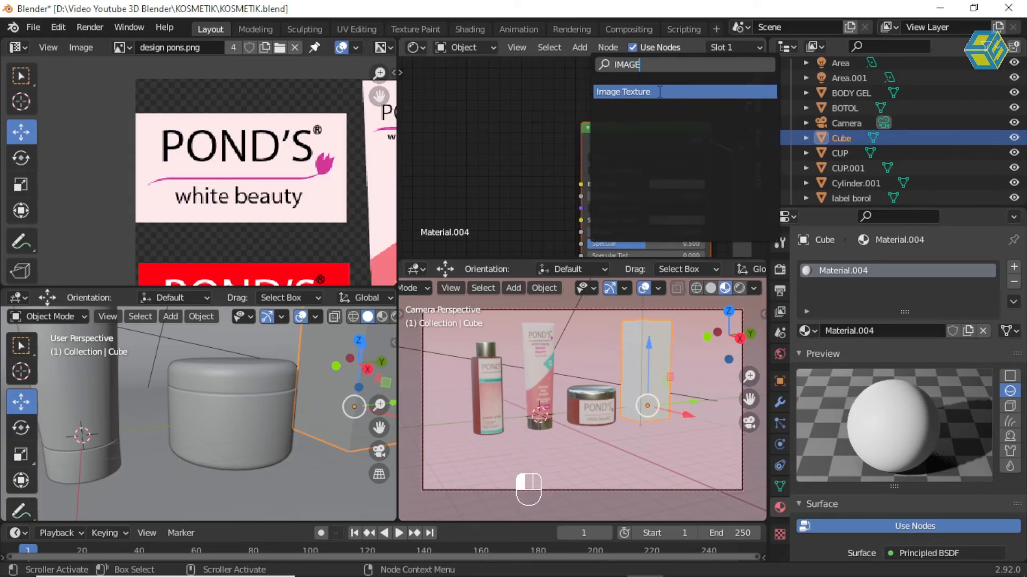
pyautogui.click(660, 91)
pyautogui.click(537, 121)
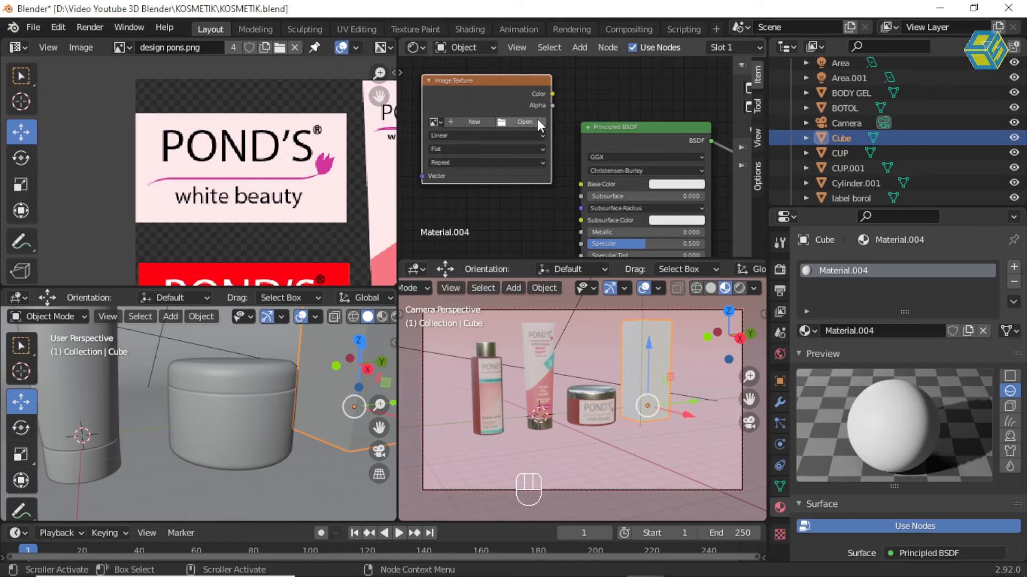
pyautogui.click(572, 155)
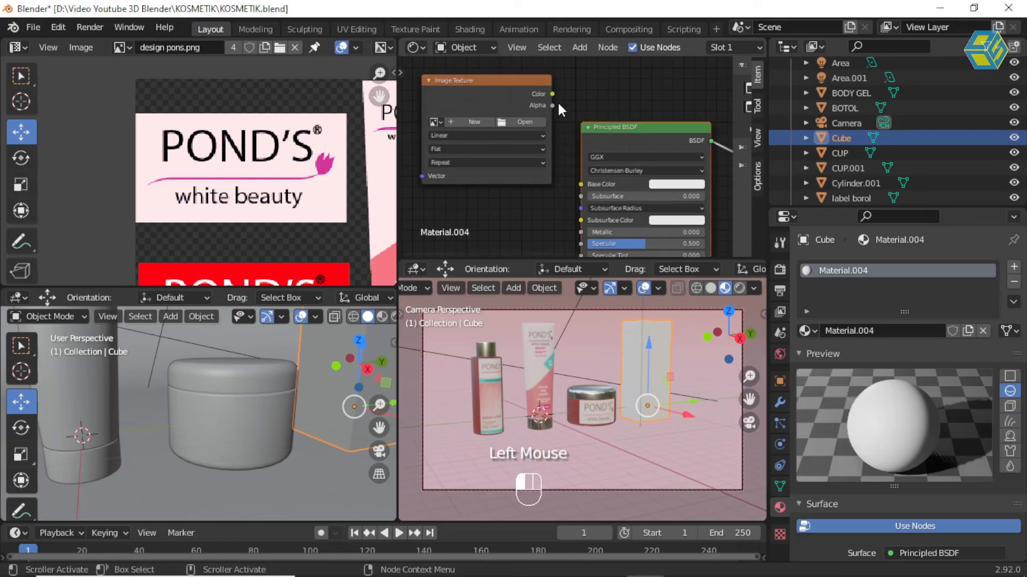
# Link the texture's Color output to the Principled BSDF's Base Color, assign design pons.png, and save the file.
pyautogui.moveTo(552, 93); pyautogui.dragTo(581, 184)
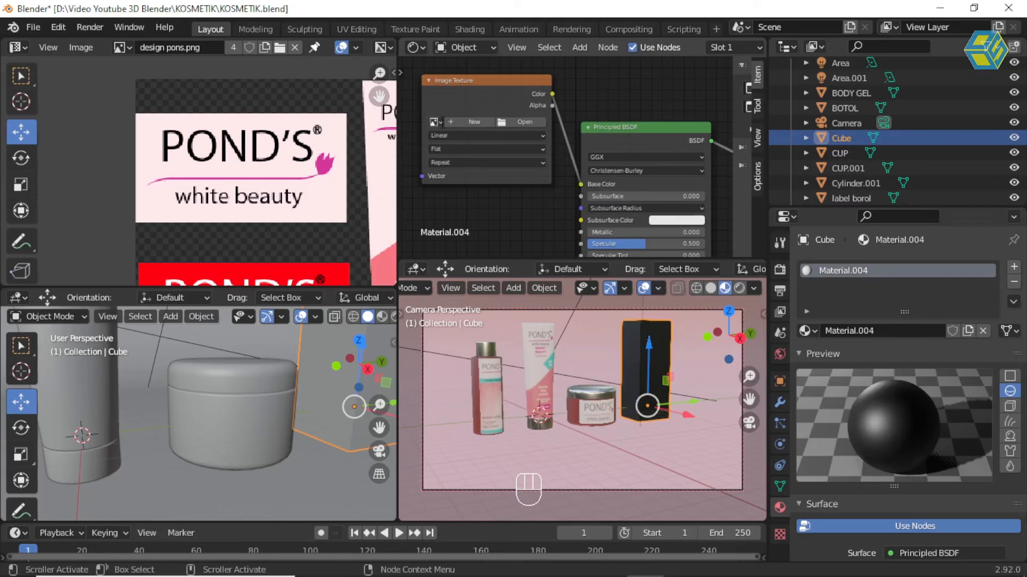
pyautogui.click(435, 122)
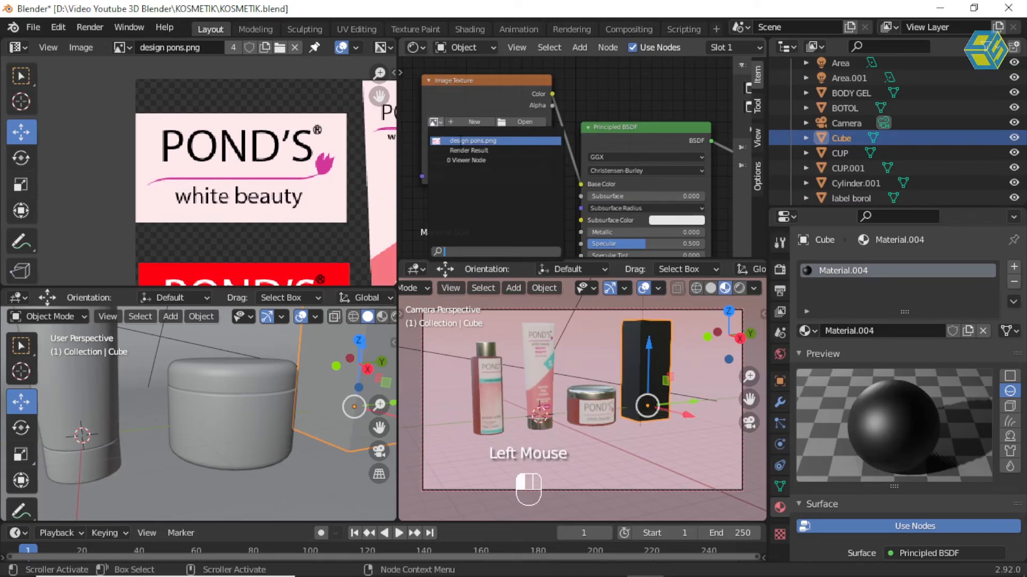
pyautogui.click(454, 140)
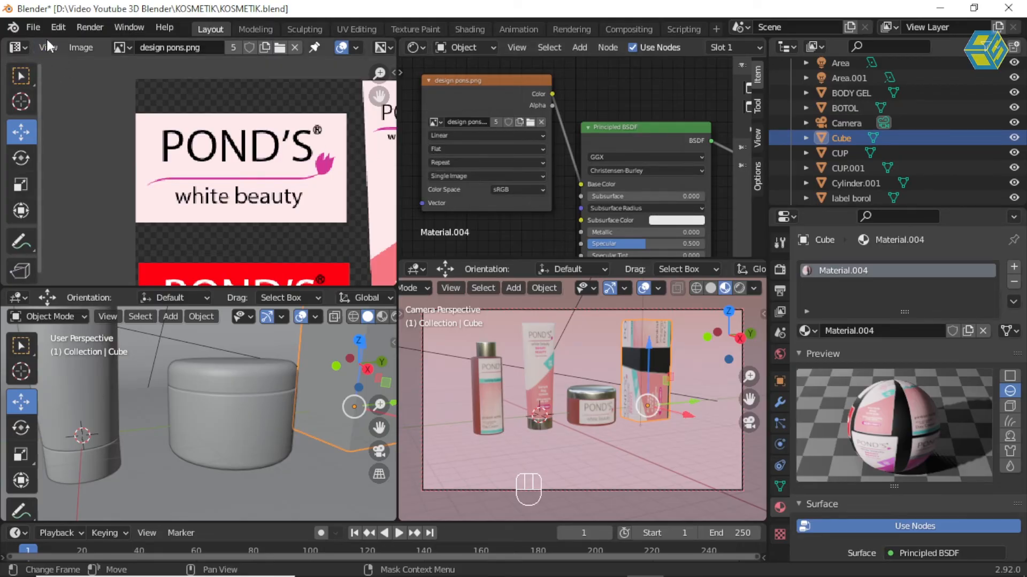
pyautogui.click(31, 26)
pyautogui.click(53, 126)
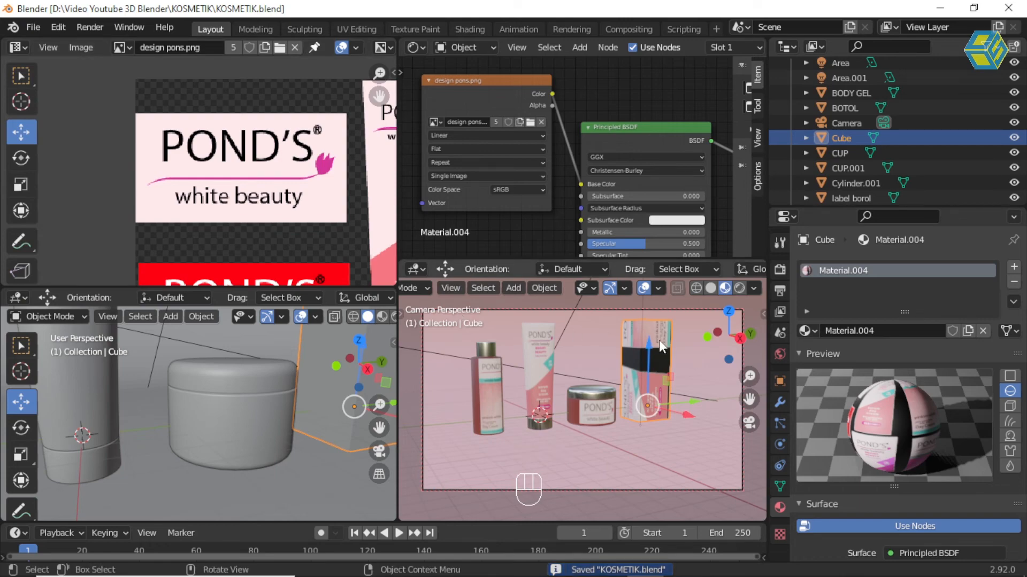
# Enter Edit Mode on the box and select all its faces to display their UVs over the label artwork.
pyautogui.keyDown('shift'); pyautogui.moveTo(287, 383); pyautogui.dragTo(207, 411, button='middle'); pyautogui.keyUp('shift')
pyautogui.scroll(-2, 208, 410)
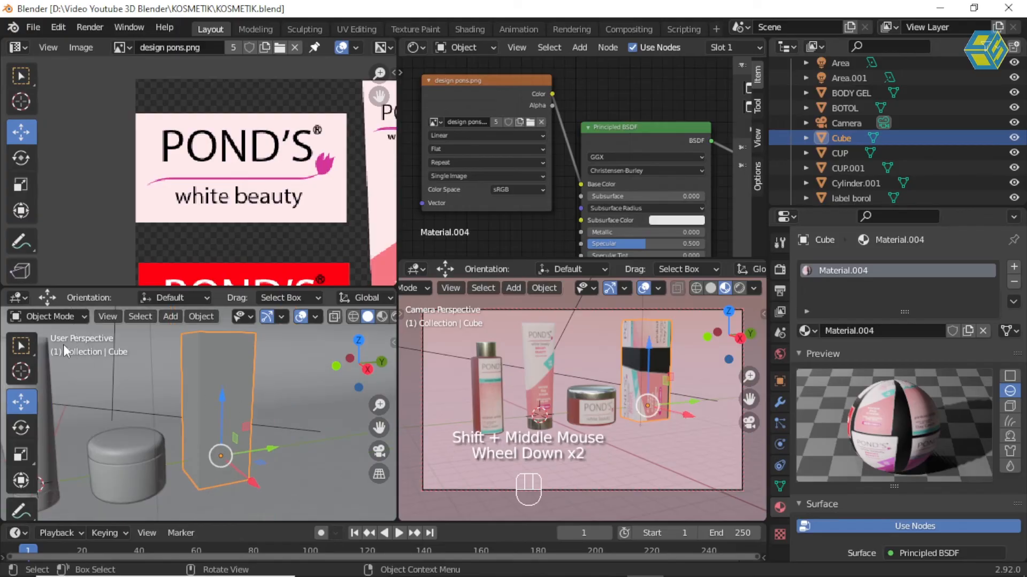
pyautogui.click(48, 317)
pyautogui.click(66, 350)
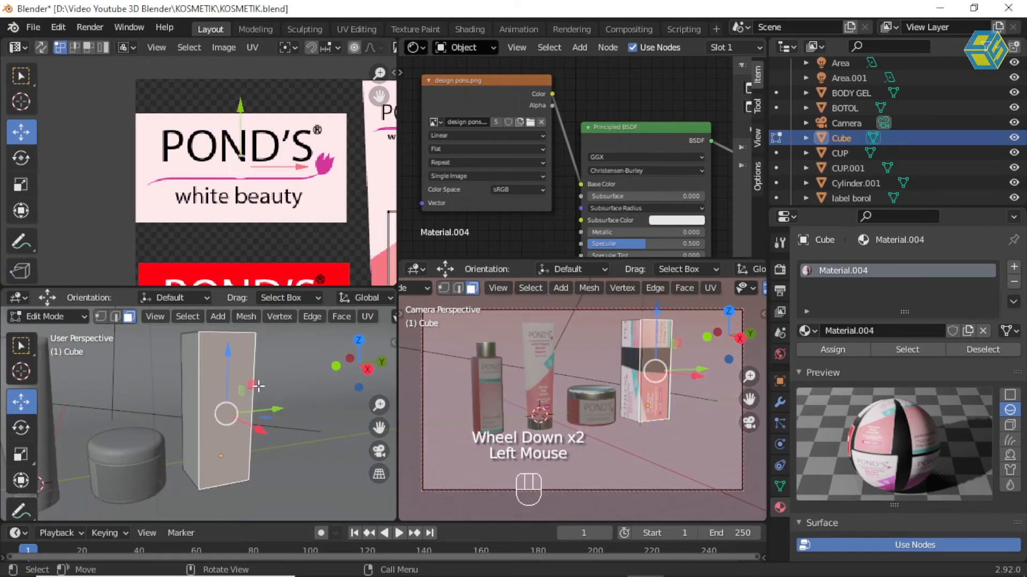
pyautogui.moveTo(267, 383); pyautogui.dragTo(286, 372, button='middle')
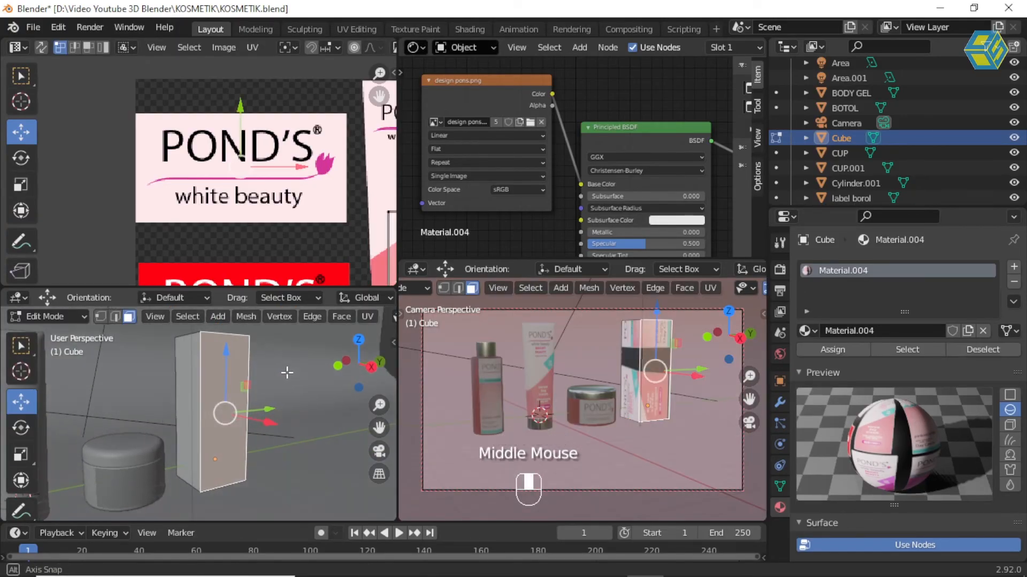
pyautogui.press('a')
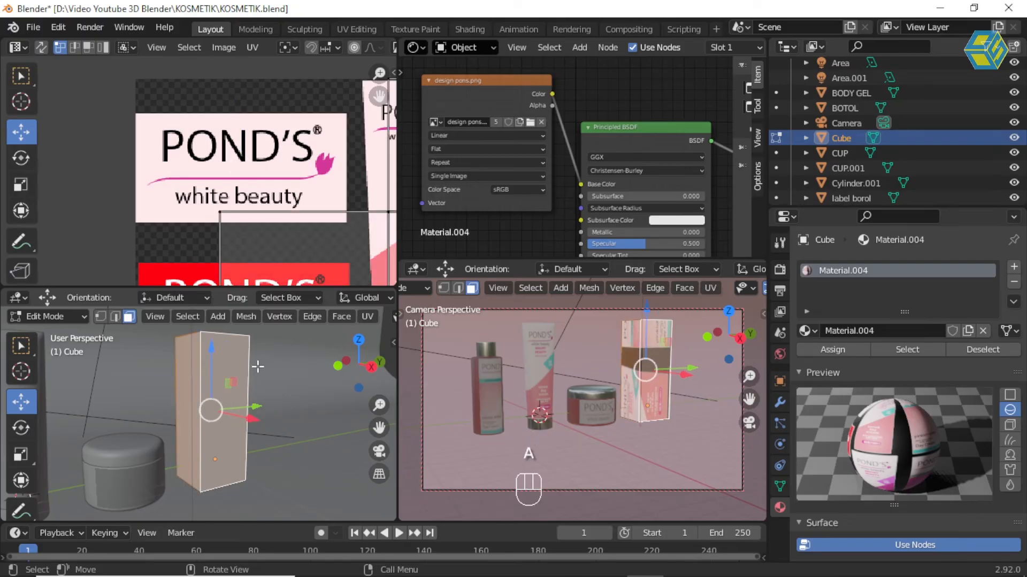
pyautogui.scroll(-3, 271, 223)
pyautogui.moveTo(310, 231); pyautogui.dragTo(253, 191, button='middle')
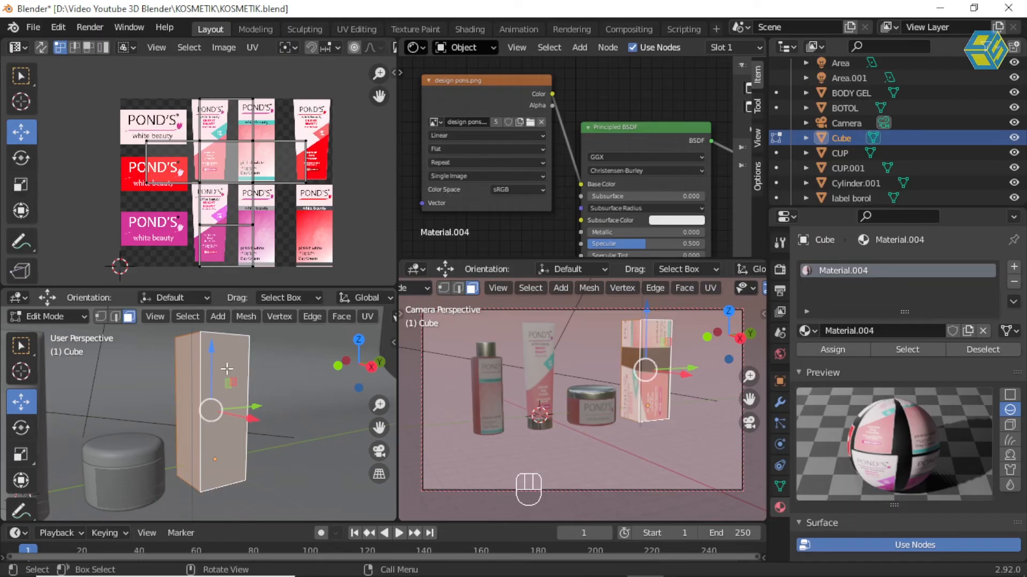
# Duplicate the box's front face in place and separate the copy into its own object.
pyautogui.click(277, 377)
pyautogui.click(226, 373)
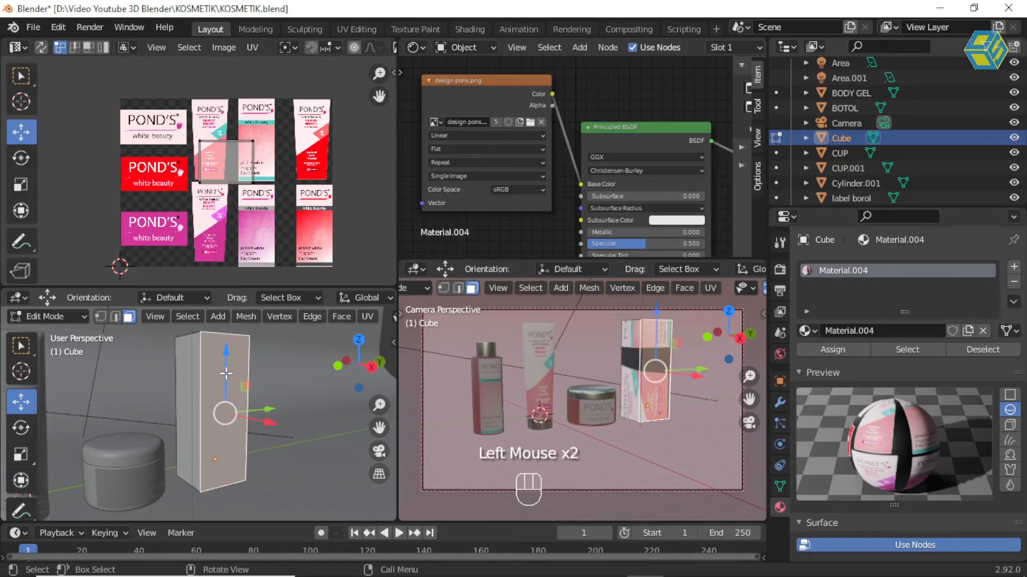
pyautogui.press('shift')
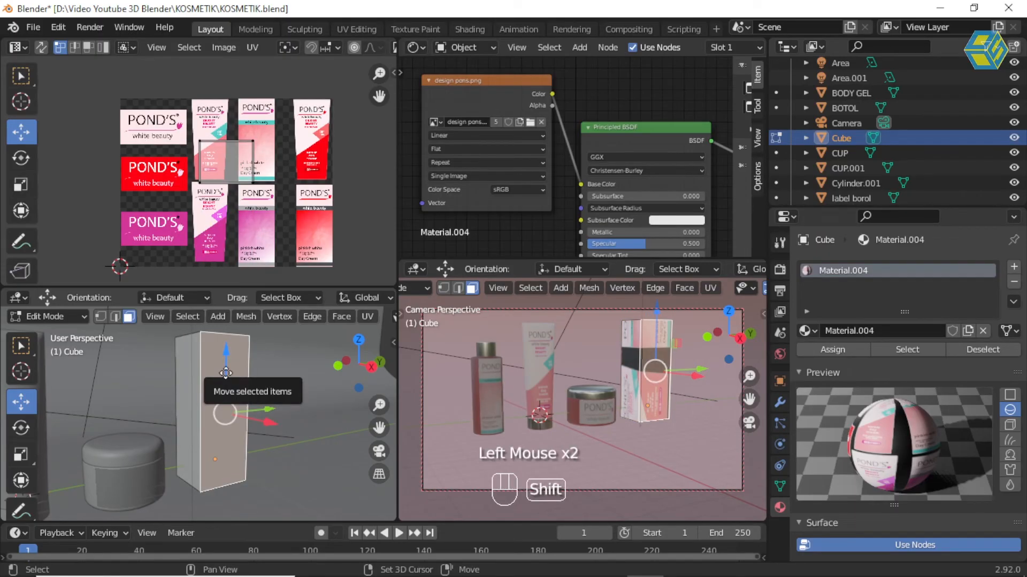
pyautogui.hotkey('shift', 'd')
pyautogui.press('Return')
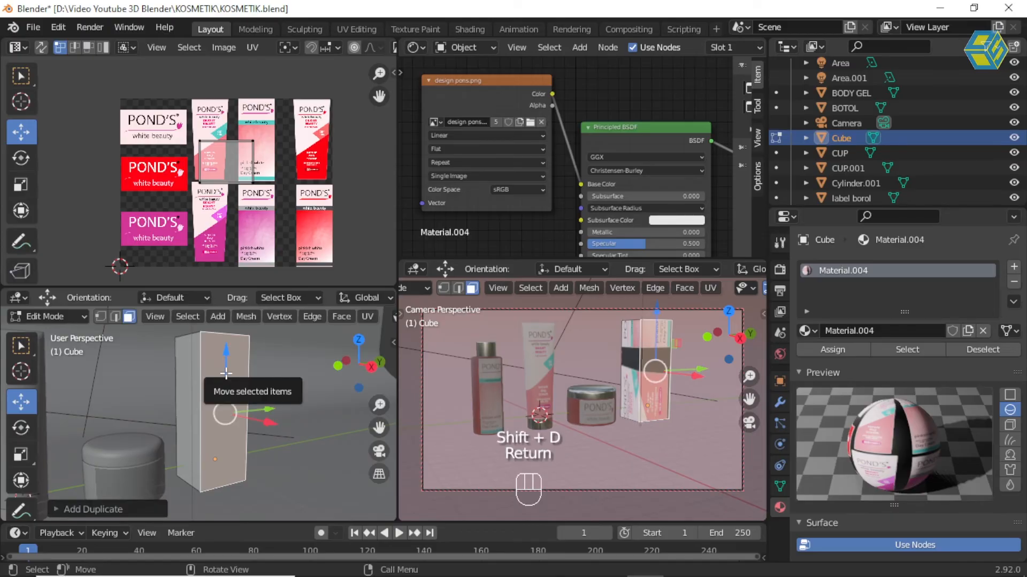
pyautogui.press('p')
pyautogui.click(226, 374)
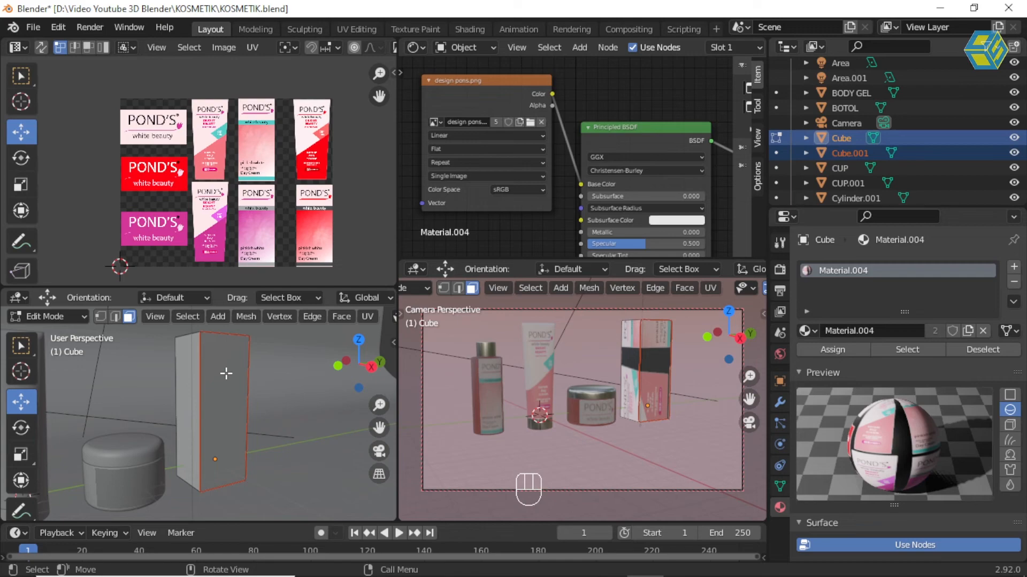
# Return to Object Mode, select the separated front panel, and select its face in Edit Mode.
pyautogui.click(47, 317)
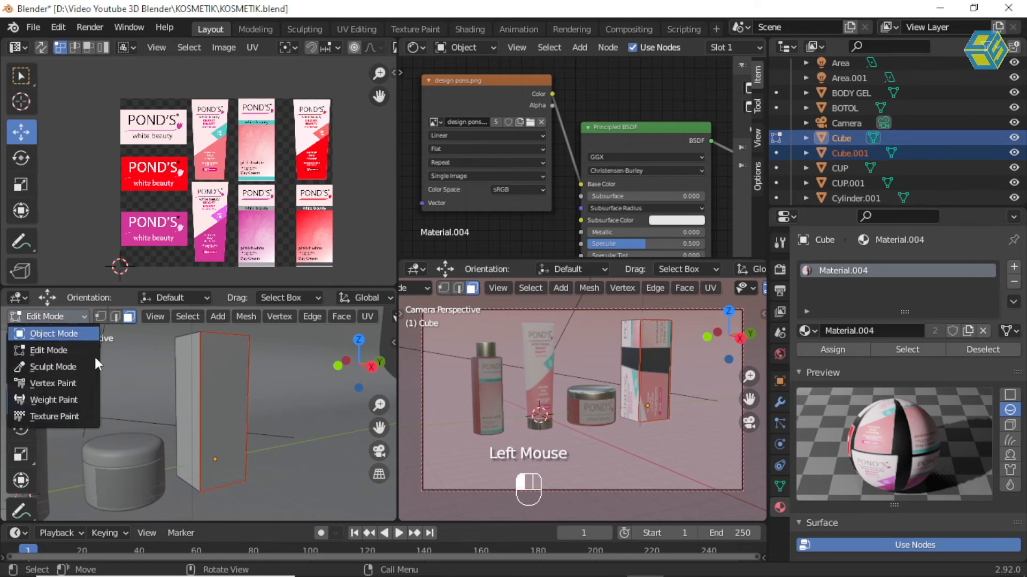
pyautogui.click(63, 334)
pyautogui.click(222, 370)
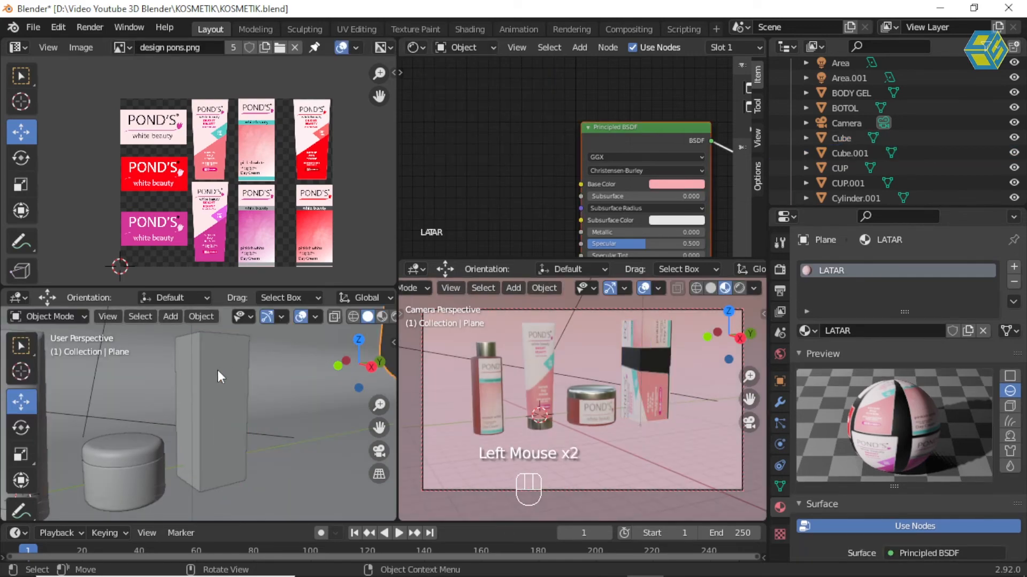
pyautogui.click(217, 370)
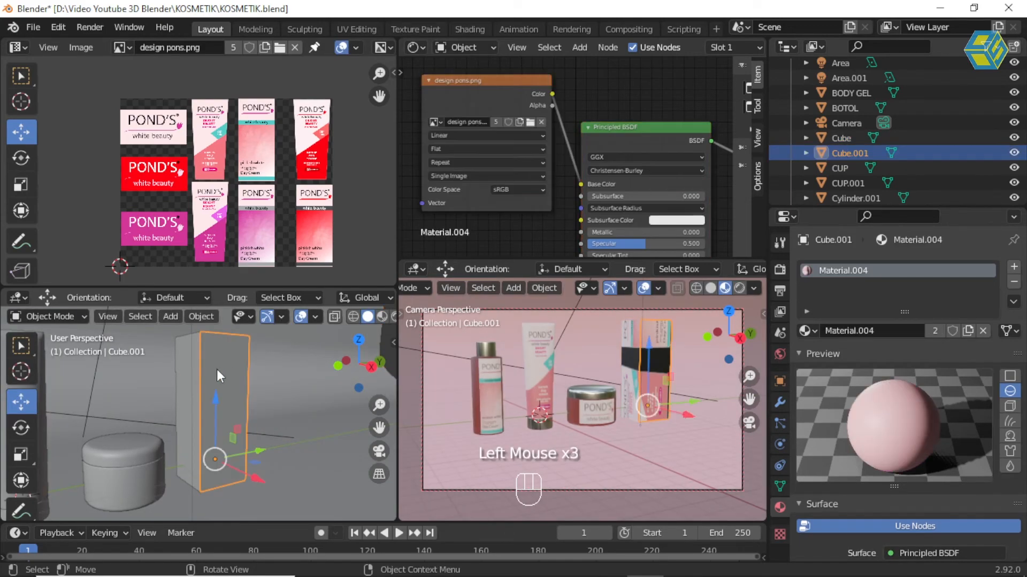
pyautogui.click(64, 316)
pyautogui.click(55, 348)
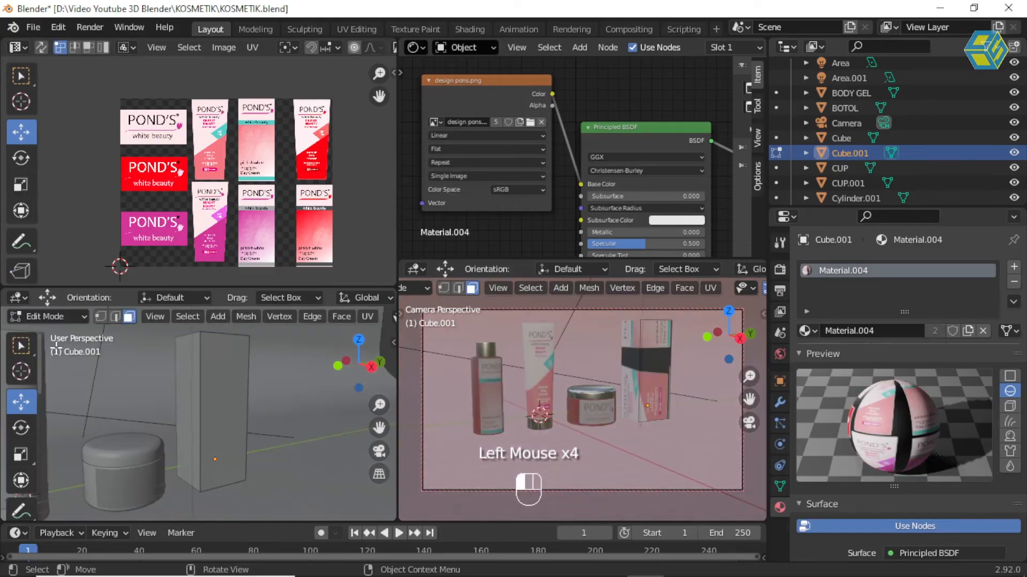
pyautogui.click(229, 373)
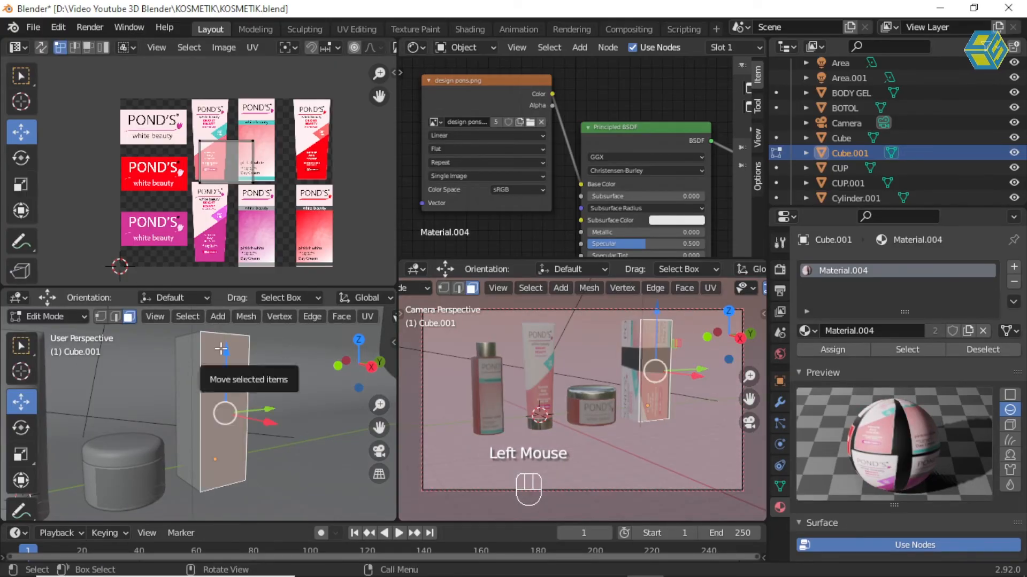
# Move the front panel's UVs sideways onto the pinkish white Day Cream artwork.
pyautogui.scroll(1, 198, 158)
pyautogui.scroll(-2, 199, 159)
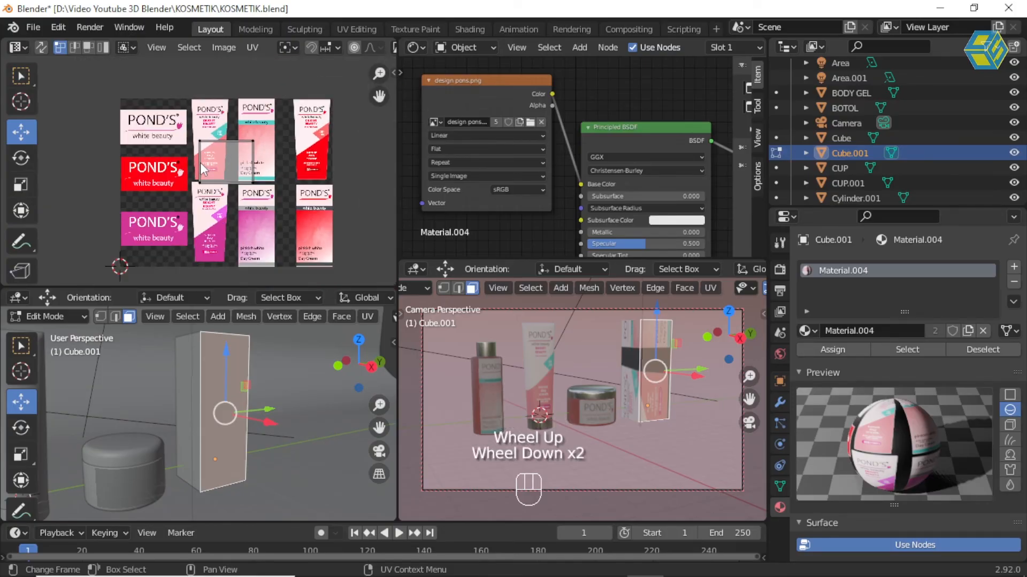
pyautogui.scroll(1, 200, 163)
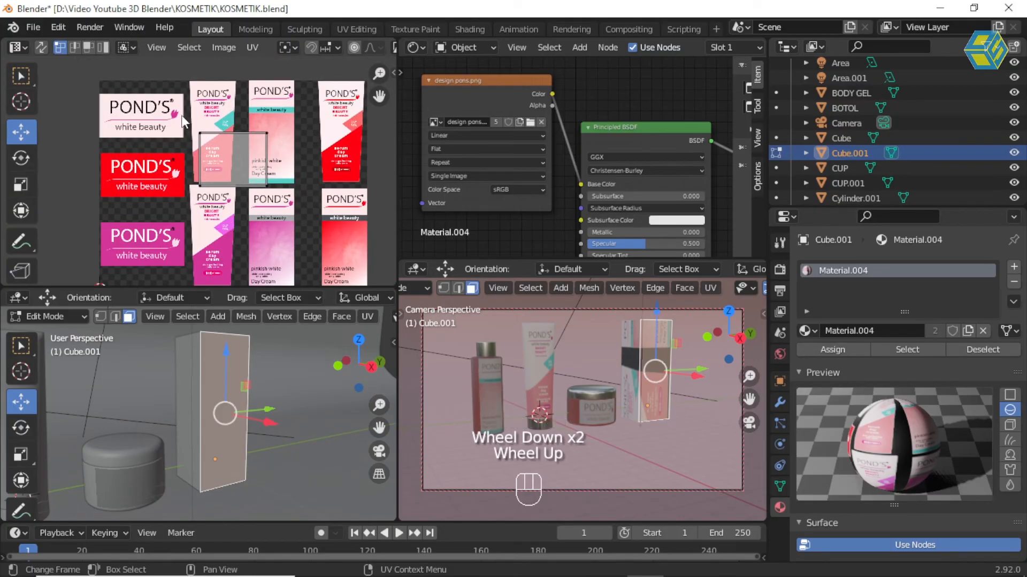
pyautogui.click(200, 164)
pyautogui.moveTo(249, 178); pyautogui.dragTo(313, 230)
pyautogui.moveTo(297, 167); pyautogui.dragTo(340, 166)
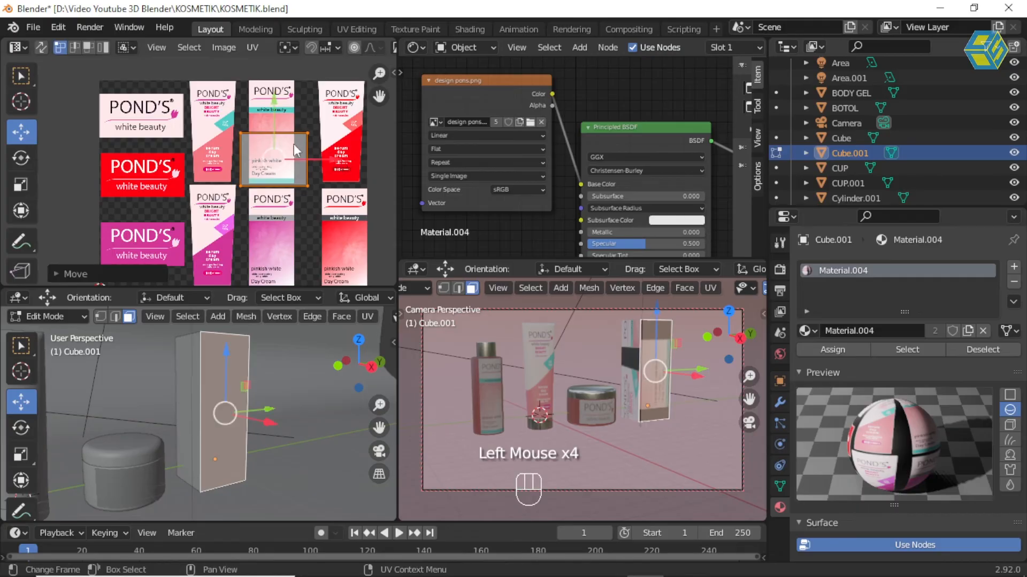
pyautogui.scroll(2, 292, 142)
pyautogui.keyDown('shift'); pyautogui.moveTo(323, 137); pyautogui.dragTo(238, 228, button='middle'); pyautogui.keyUp('shift')
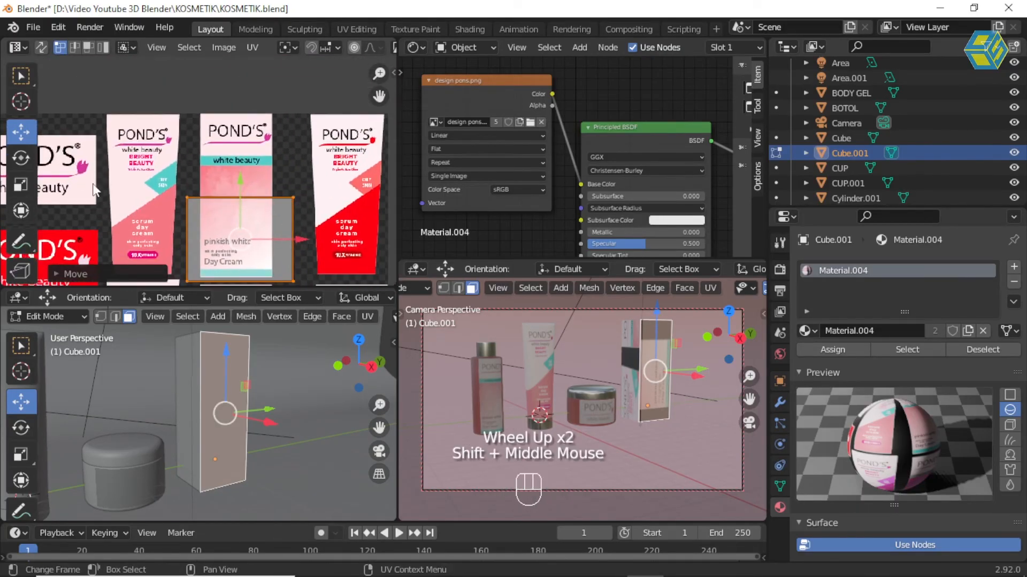
# Select the upper edge of the panel's UVs and raise it to the top of the Day Cream artwork.
pyautogui.click(21, 76)
pyautogui.moveTo(164, 173); pyautogui.dragTo(333, 223)
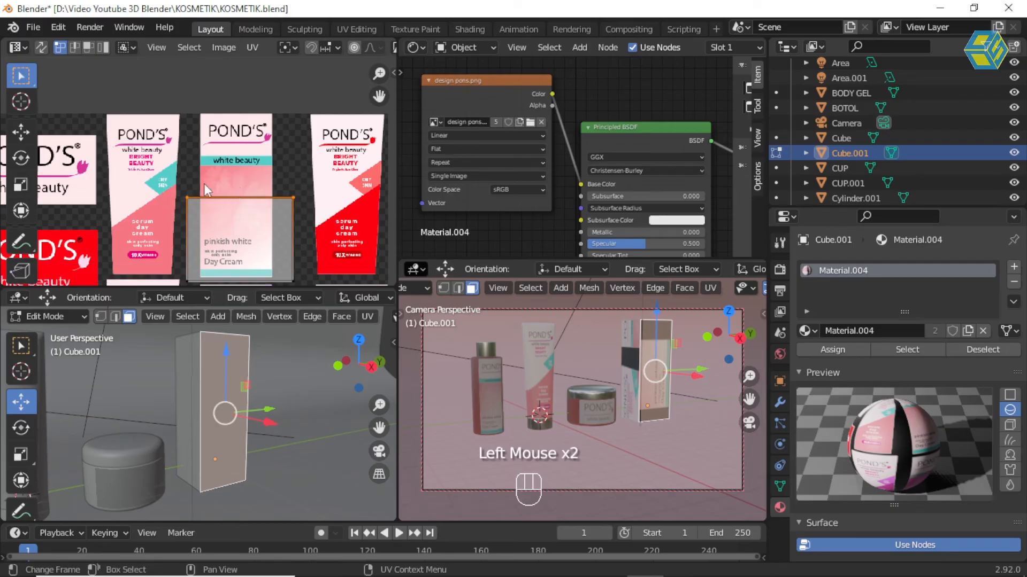
pyautogui.click(20, 131)
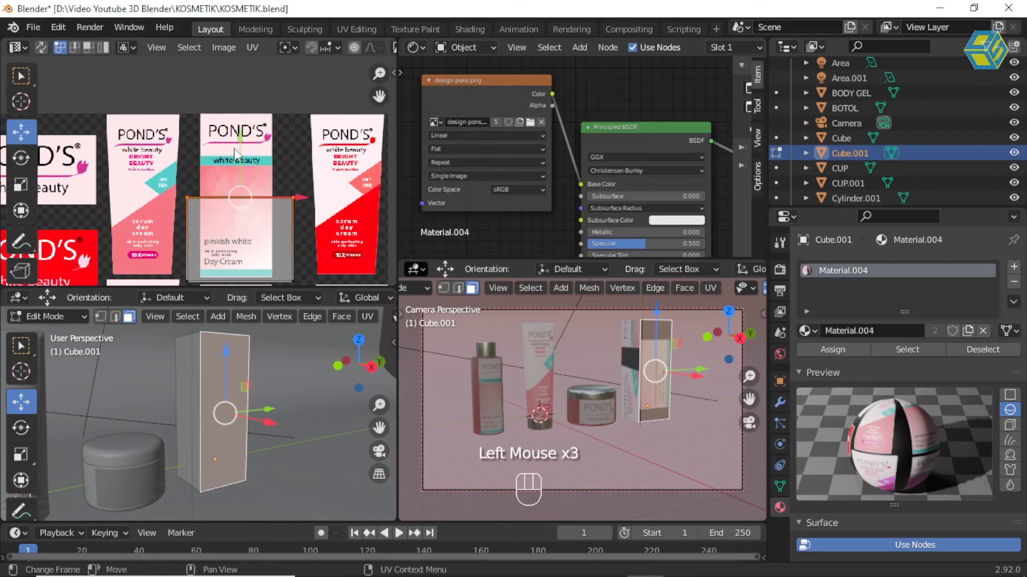
pyautogui.moveTo(241, 145); pyautogui.dragTo(238, 54)
pyautogui.moveTo(260, 156); pyautogui.dragTo(260, 156)
# Align the lower edge of the panel's UVs with the bottom of the Day Cream artwork.
pyautogui.scroll(-3, 261, 188)
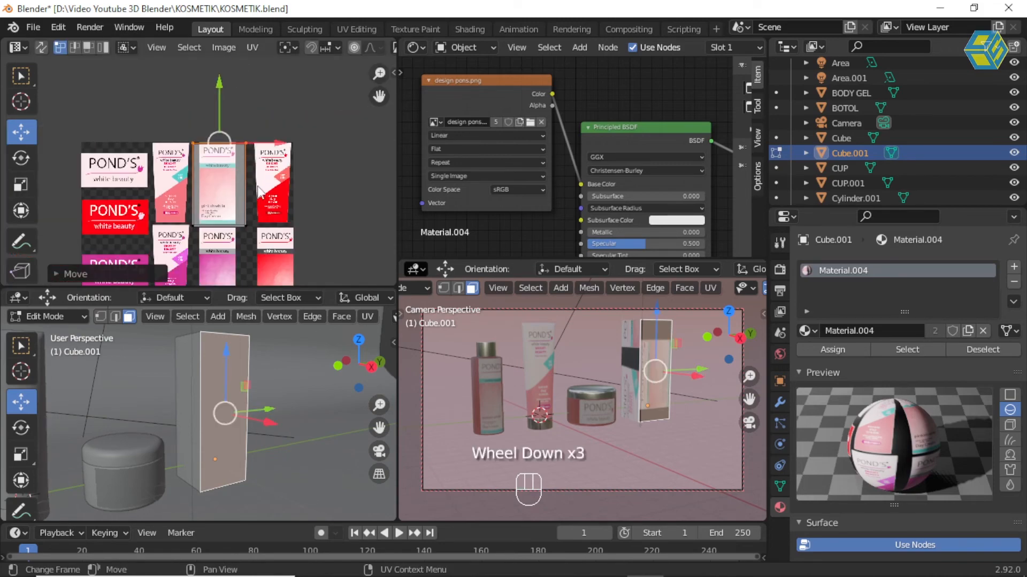
pyautogui.click(238, 233)
pyautogui.scroll(5, 237, 243)
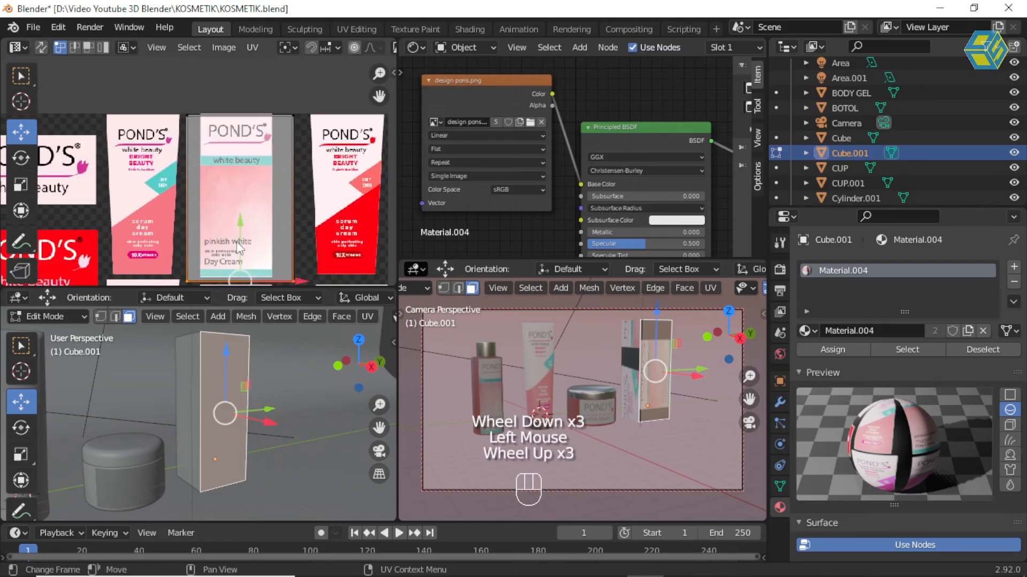
pyautogui.keyDown('shift'); pyautogui.moveTo(260, 253); pyautogui.dragTo(223, 139, button='middle'); pyautogui.keyUp('shift')
pyautogui.scroll(1, 246, 163)
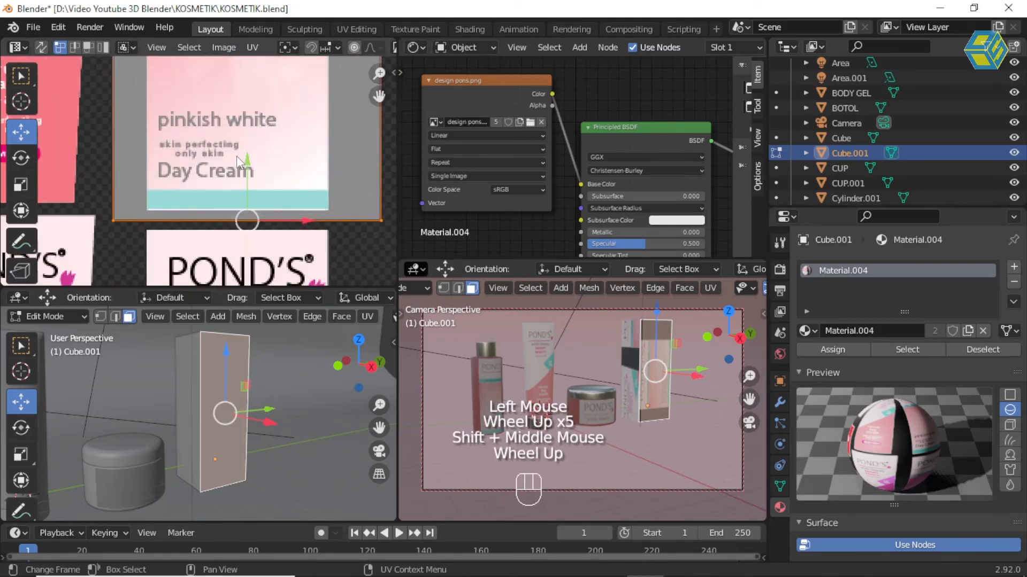
pyautogui.moveTo(250, 170)
pyautogui.mouseDown()
pyautogui.moveTo(247, 142)
pyautogui.moveTo(249, 150)
pyautogui.mouseUp()
# Move the two lower UV corners inward to the side edges of the Day Cream artwork.
pyautogui.moveTo(132, 230); pyautogui.dragTo(91, 190)
pyautogui.moveTo(166, 207); pyautogui.dragTo(305, 216)
pyautogui.click(385, 222)
pyautogui.scroll(-1, 389, 222)
pyautogui.scroll(-1, 389, 222)
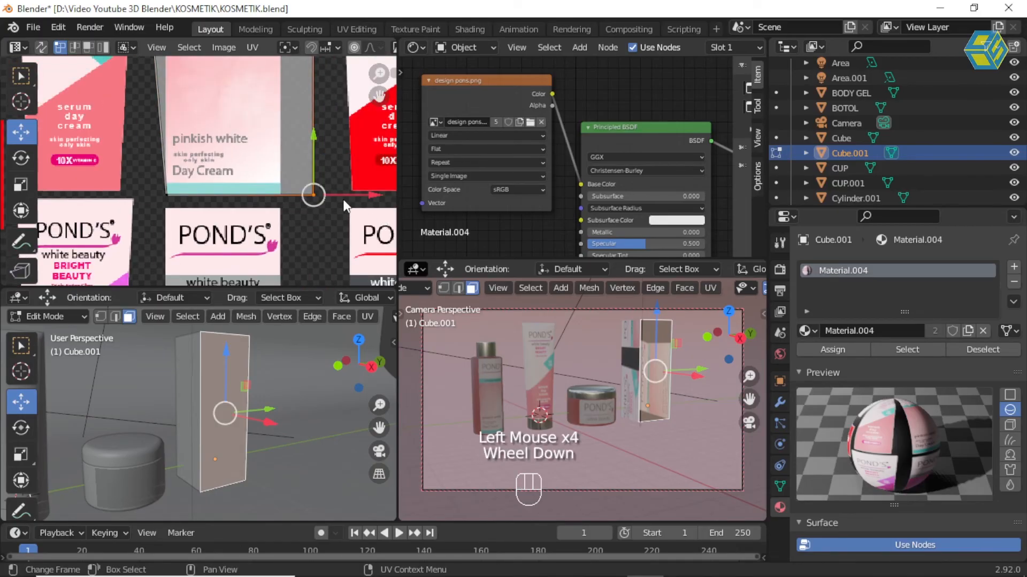
pyautogui.moveTo(373, 199); pyautogui.dragTo(337, 193)
pyautogui.moveTo(320, 155); pyautogui.dragTo(319, 155)
# Move the upper-left corner of the panel's UVs inward to the side edge of the Day Cream artwork.
pyautogui.keyDown('shift'); pyautogui.moveTo(313, 158); pyautogui.dragTo(298, 263, button='middle'); pyautogui.keyUp('shift')
pyautogui.click(147, 170)
pyautogui.scroll(2, 196, 167)
pyautogui.moveTo(178, 177); pyautogui.dragTo(213, 184)
# Move the upper-right corner of the panel's UVs inward to the opposite side edge of the Day Cream artwork.
pyautogui.moveTo(348, 148); pyautogui.dragTo(410, 209)
pyautogui.scroll(-2, 383, 201)
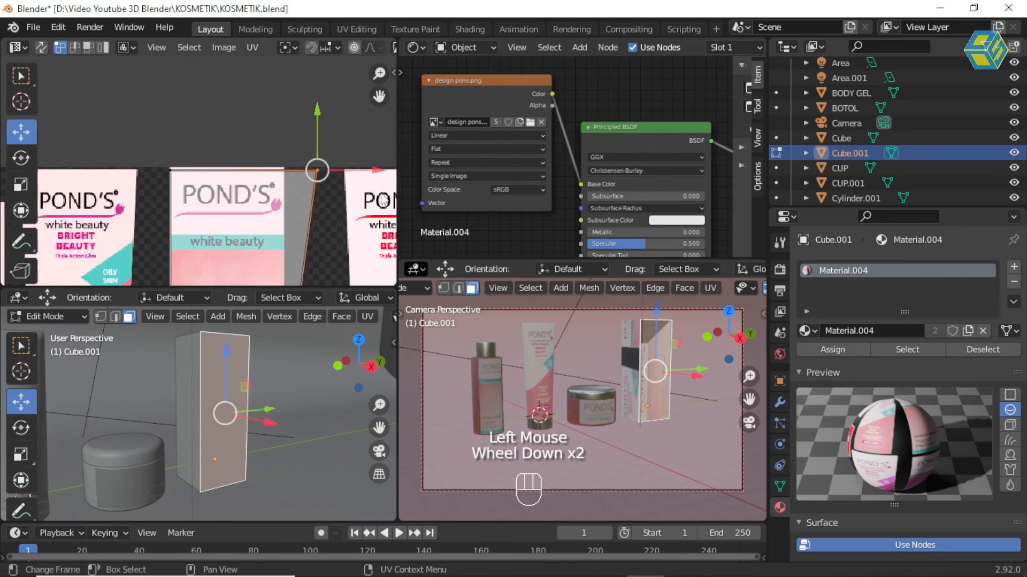
pyautogui.moveTo(376, 173); pyautogui.dragTo(289, 179)
pyautogui.scroll(3, 288, 181)
pyautogui.scroll(1, 289, 183)
pyautogui.scroll(-1, 299, 182)
pyautogui.keyDown('shift'); pyautogui.moveTo(310, 181); pyautogui.dragTo(343, 176, button='middle'); pyautogui.keyUp('shift')
pyautogui.moveTo(342, 172); pyautogui.dragTo(388, 185)
pyautogui.scroll(-1, 190, 178)
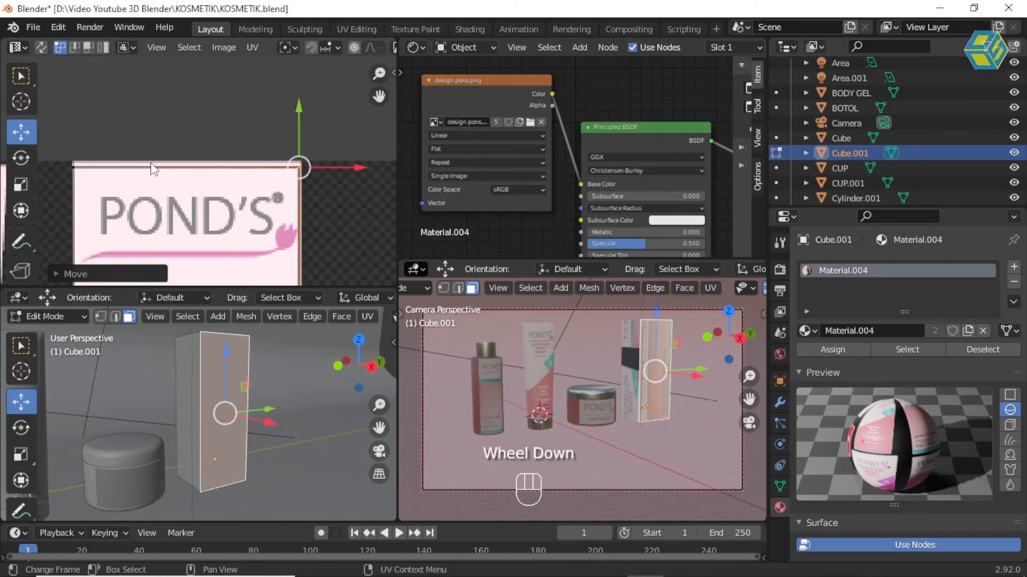
# Select the upper edge of the panel's UVs and nudge it up to the artwork's top edge.
pyautogui.click(319, 207)
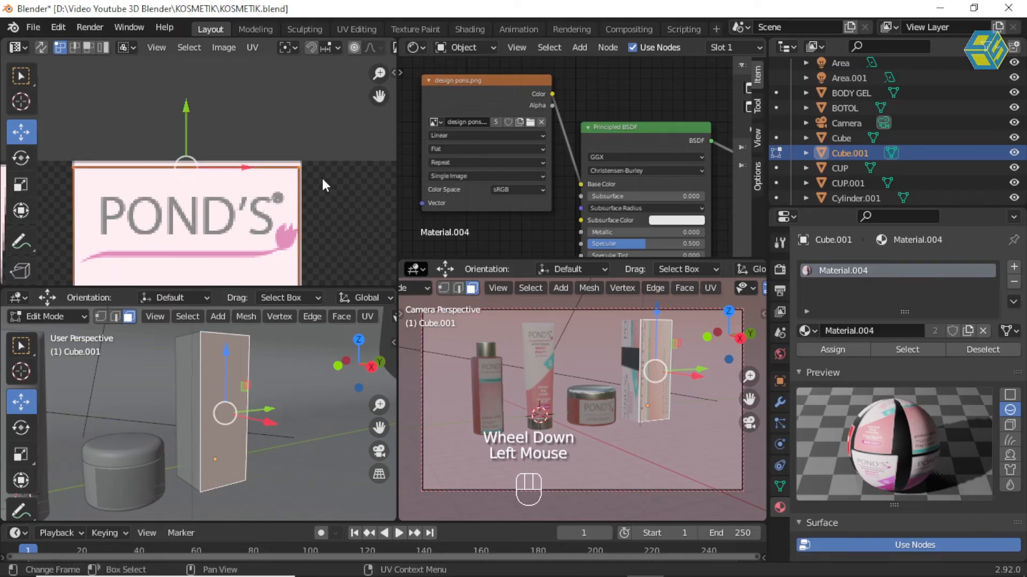
pyautogui.scroll(1, 268, 139)
pyautogui.moveTo(181, 106); pyautogui.dragTo(183, 102)
pyautogui.scroll(-5, 303, 125)
pyautogui.keyDown('shift'); pyautogui.moveTo(257, 137); pyautogui.dragTo(258, 103, button='middle'); pyautogui.keyUp('shift')
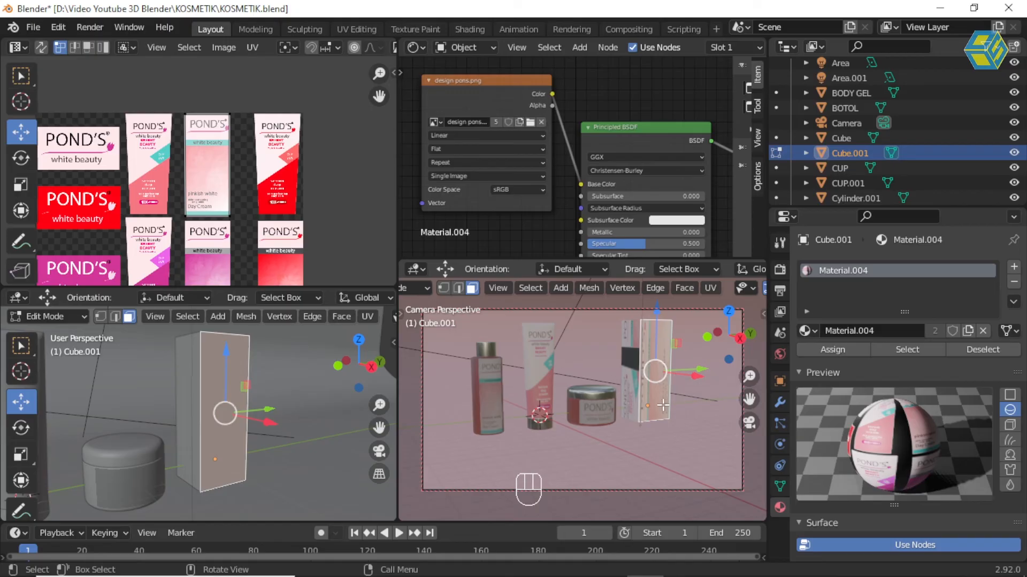
# Select all of the panel's UVs and rotate them about 90 degrees.
pyautogui.scroll(2, 663, 405)
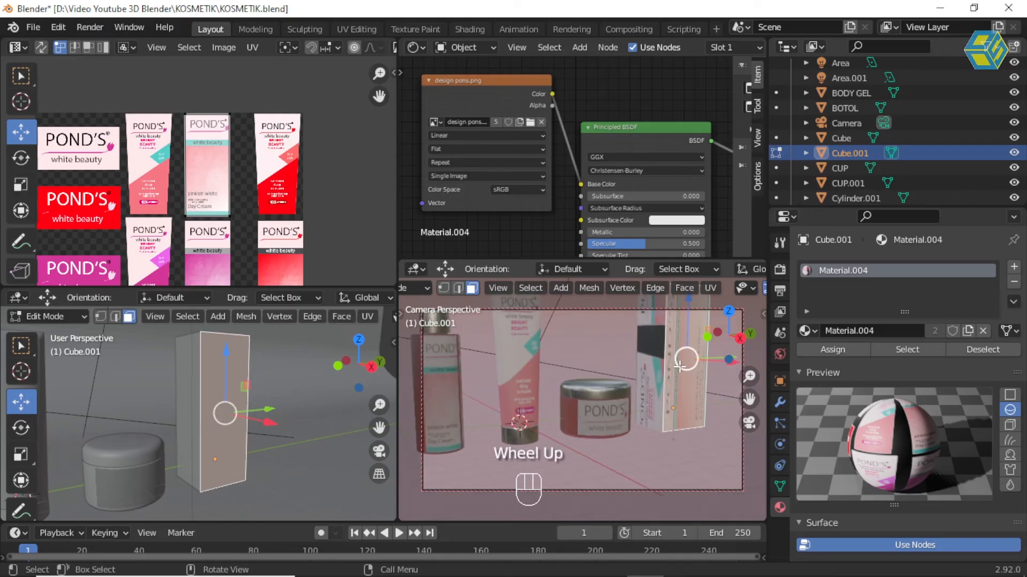
pyautogui.moveTo(162, 98); pyautogui.dragTo(275, 242)
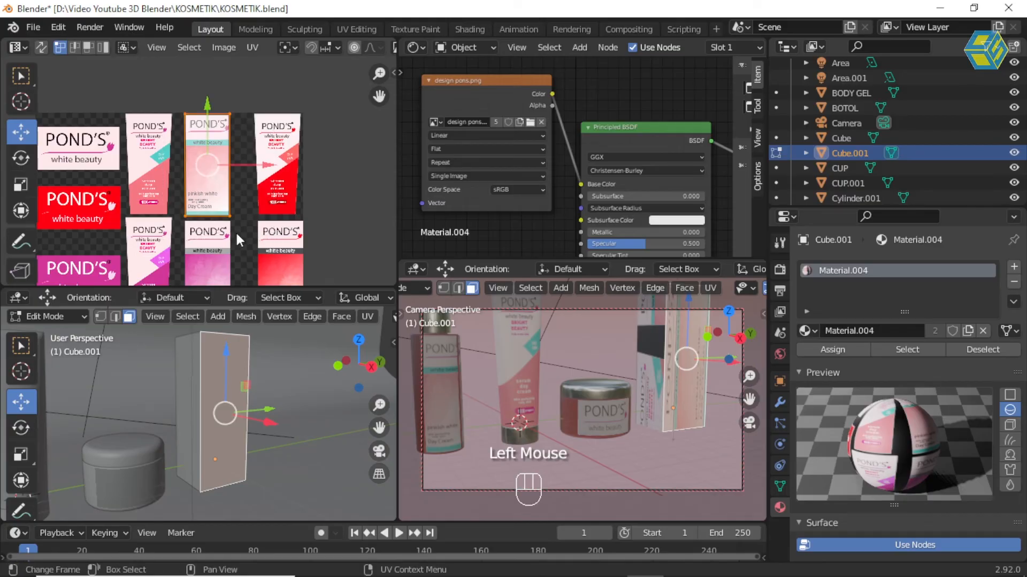
pyautogui.click(23, 187)
pyautogui.click(20, 156)
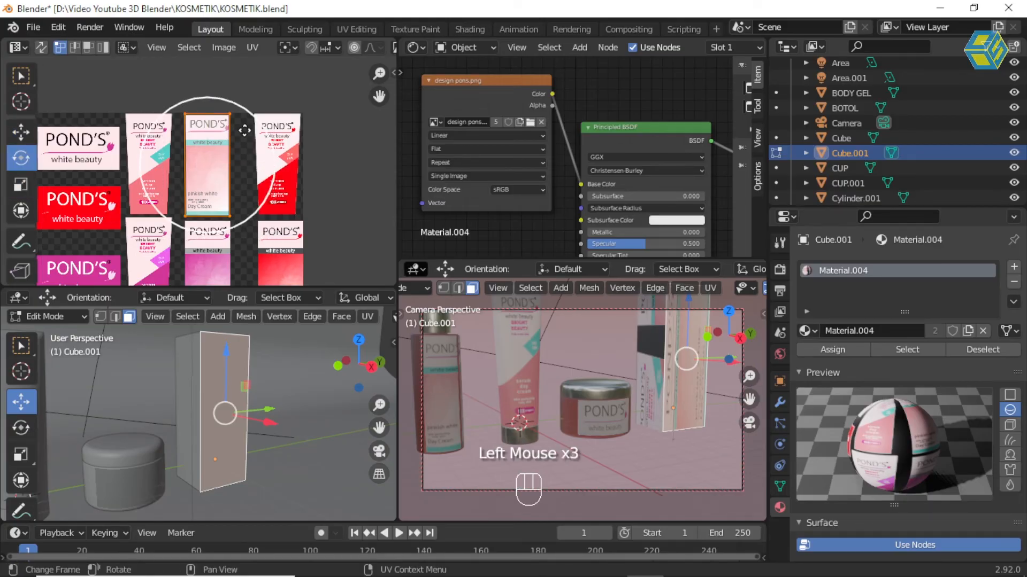
pyautogui.moveTo(256, 126); pyautogui.dragTo(318, 47)
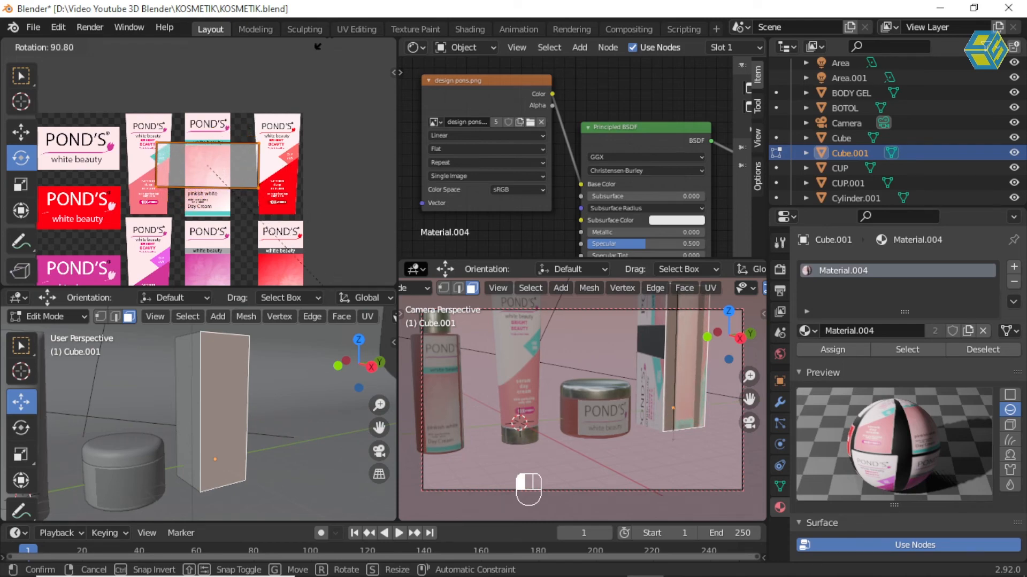
pyautogui.moveTo(191, 135); pyautogui.dragTo(190, 135)
# Move both short edges of the rotated UVs inward to the side edges of the Day Cream artwork.
pyautogui.scroll(3, 190, 135)
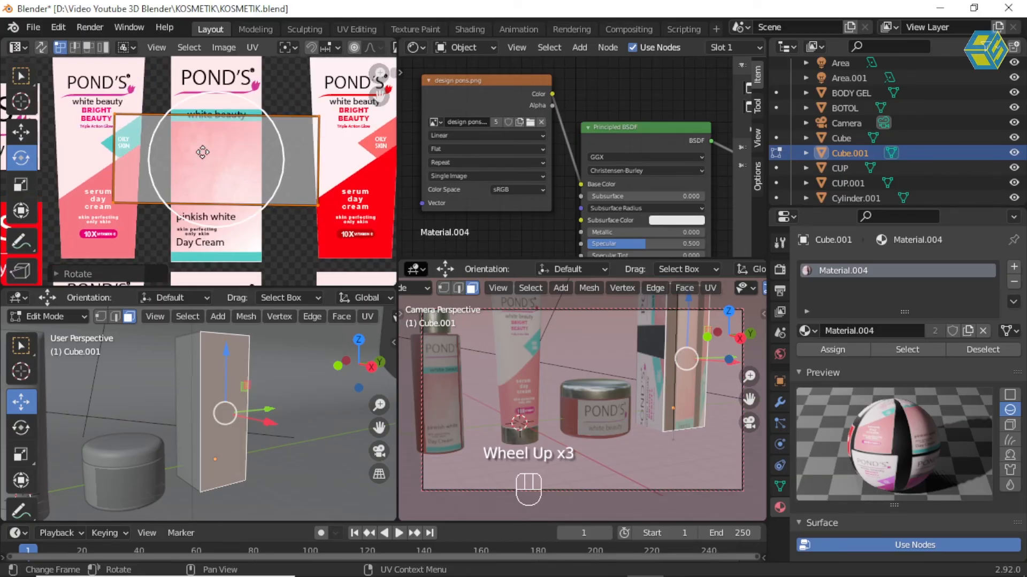
pyautogui.click(21, 75)
pyautogui.moveTo(97, 100); pyautogui.dragTo(165, 210)
pyautogui.click(20, 132)
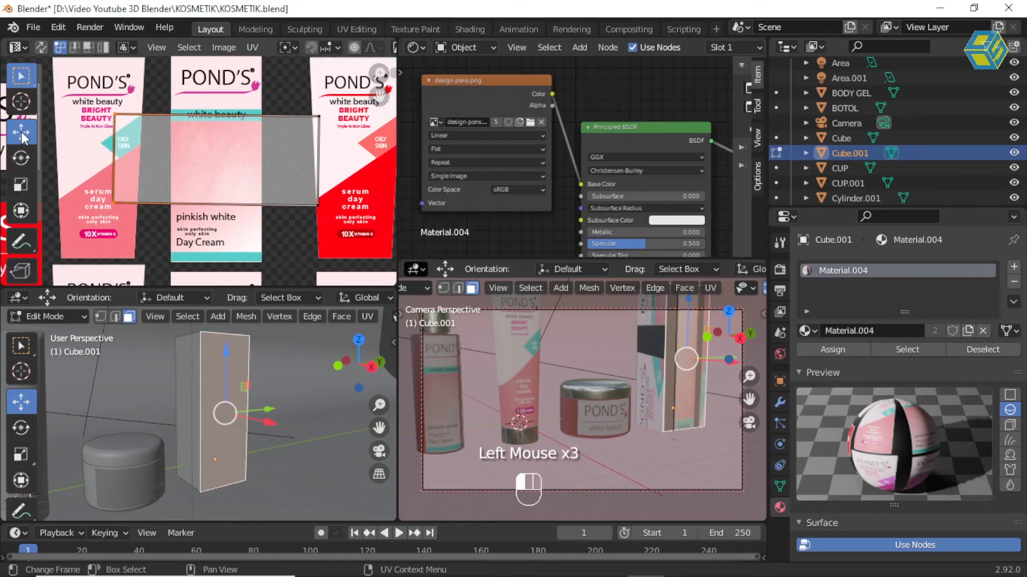
pyautogui.moveTo(215, 161); pyautogui.dragTo(235, 170)
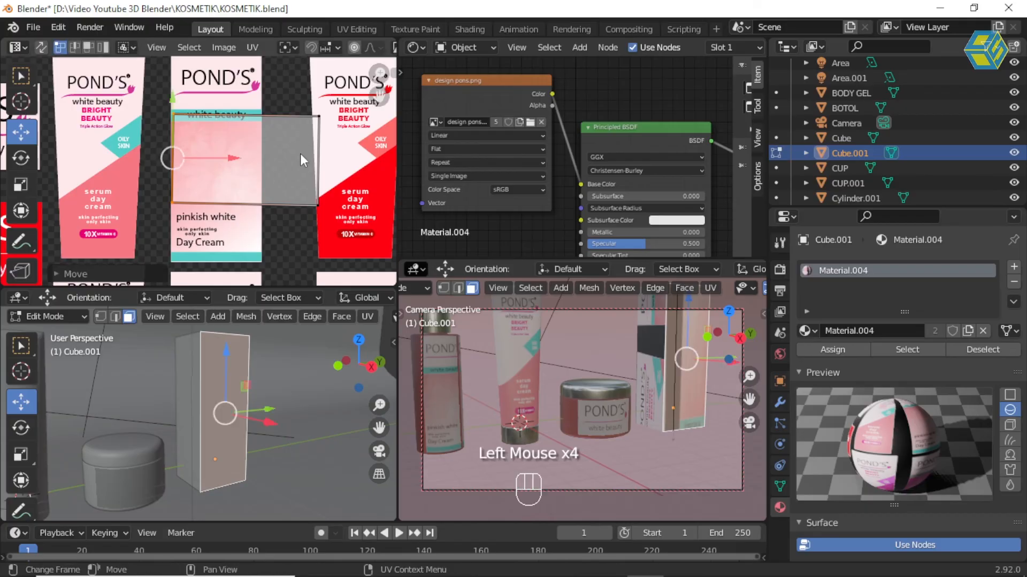
pyautogui.moveTo(340, 99); pyautogui.dragTo(311, 218)
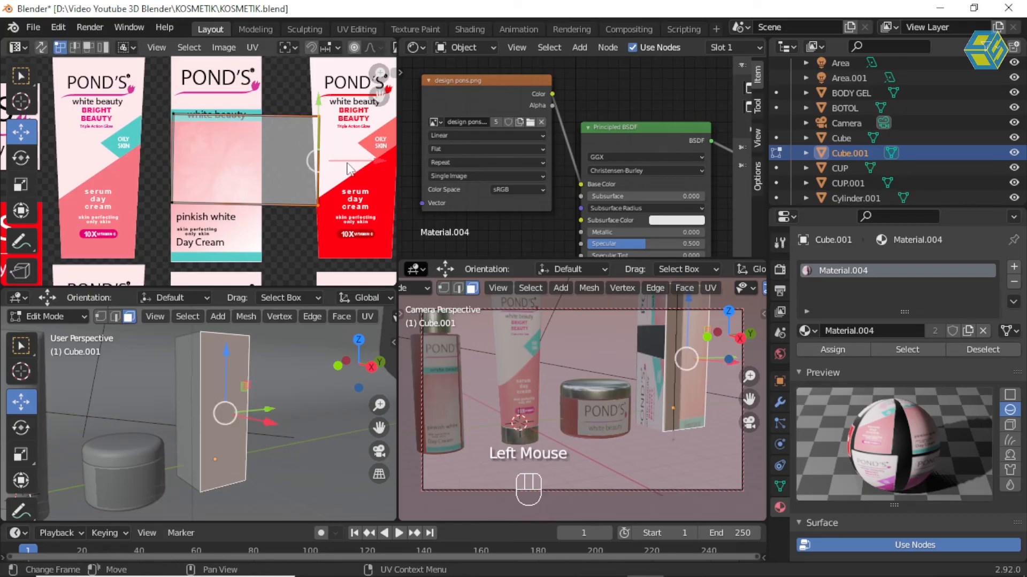
pyautogui.moveTo(377, 162); pyautogui.dragTo(315, 156)
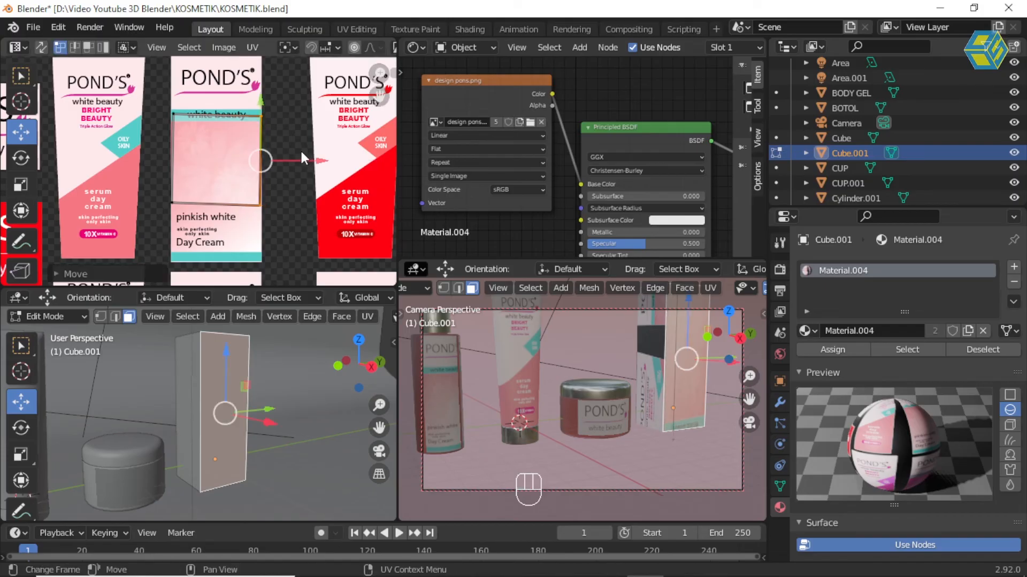
# Select all of the panel's UVs and move them up about 0.083 onto the POND'S white beauty heading.
pyautogui.moveTo(131, 82); pyautogui.dragTo(297, 249)
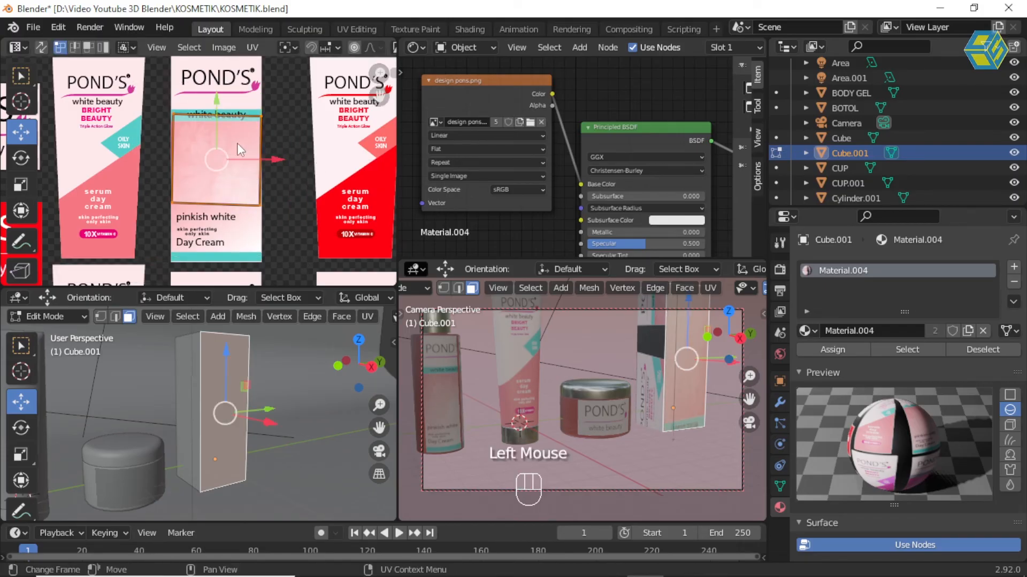
pyautogui.moveTo(214, 104); pyautogui.dragTo(213, 53)
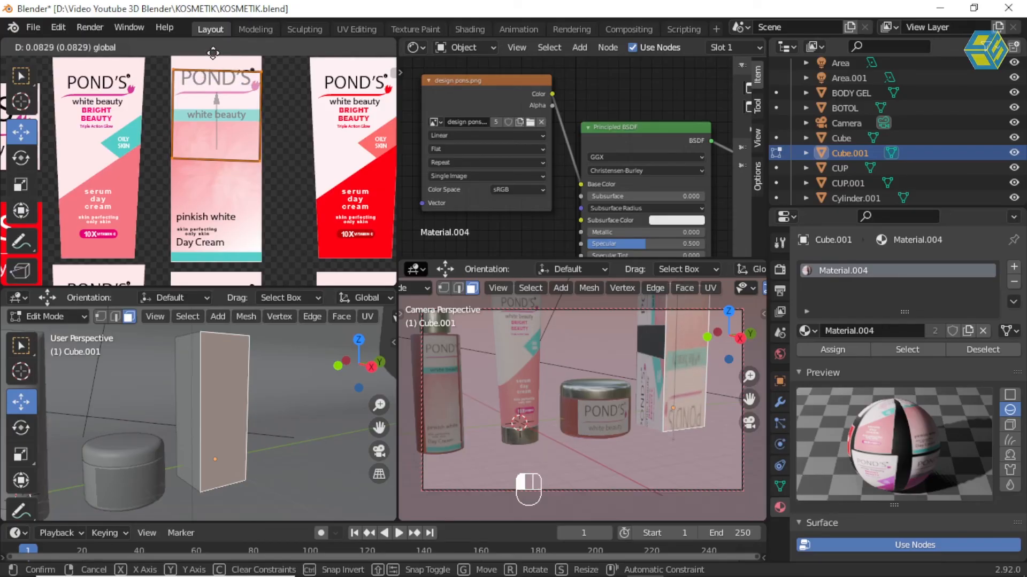
pyautogui.moveTo(225, 111); pyautogui.dragTo(225, 111)
pyautogui.keyDown('shift'); pyautogui.moveTo(269, 157); pyautogui.dragTo(260, 255, button='middle'); pyautogui.keyUp('shift')
pyautogui.scroll(2, 189, 178)
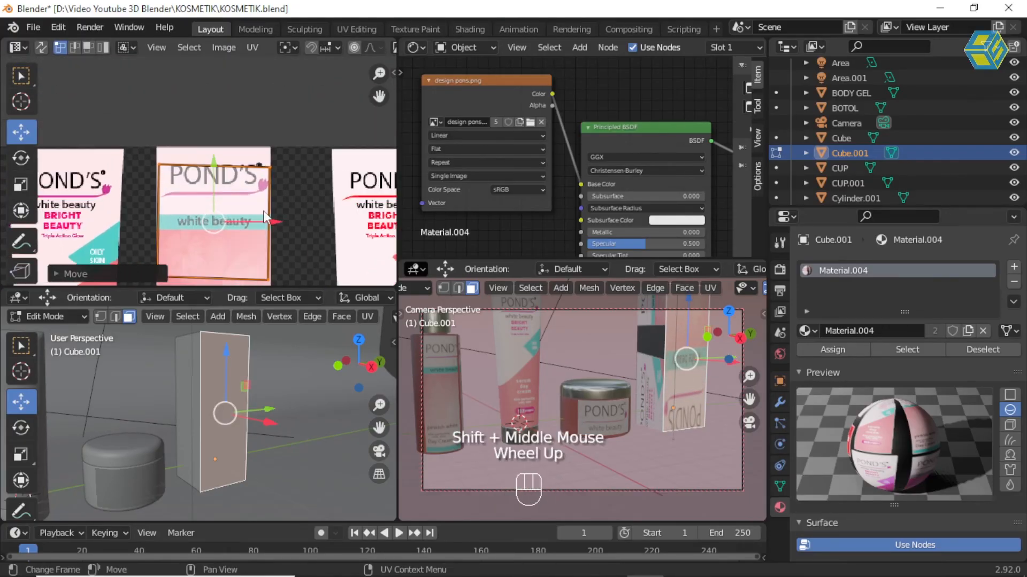
pyautogui.scroll(-2, 251, 201)
pyautogui.moveTo(252, 201); pyautogui.dragTo(240, 192, button='middle')
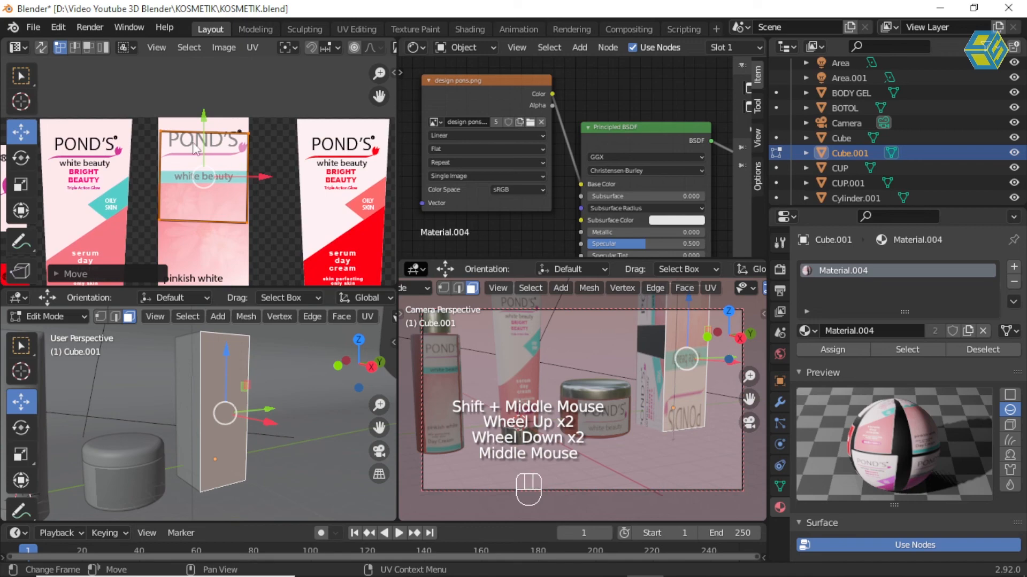
# Rotate the panel's UVs by two more quarter turns so the POND'S lettering stands upright on the box.
pyautogui.click(20, 158)
pyautogui.moveTo(281, 163); pyautogui.dragTo(276, 64)
pyautogui.click(21, 132)
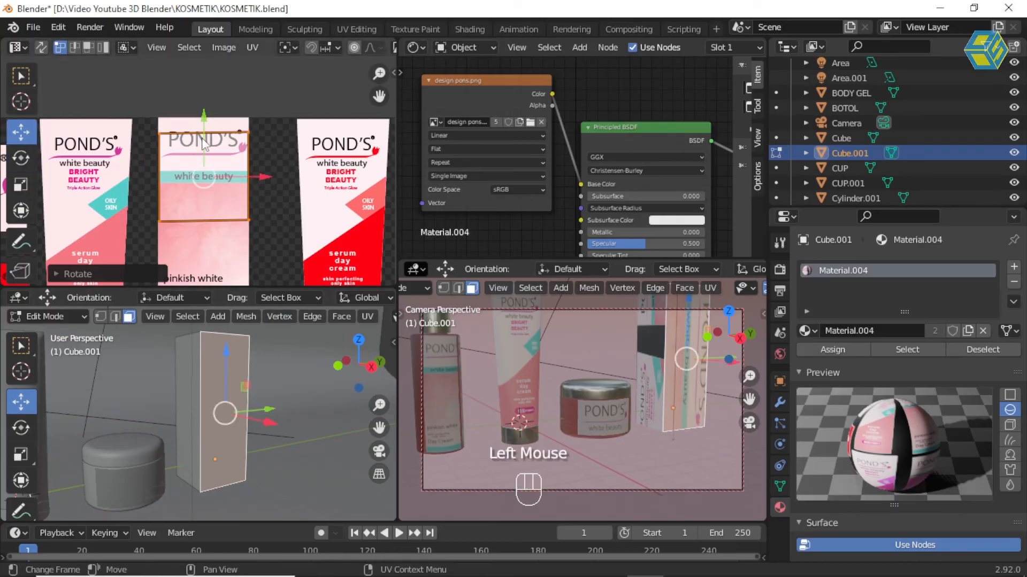
pyautogui.scroll(-2, 243, 176)
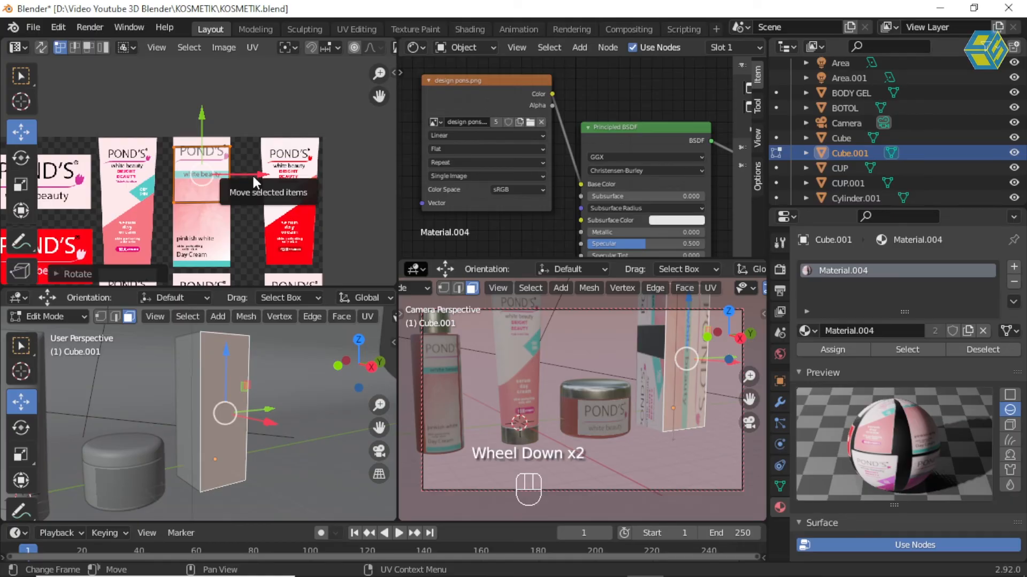
pyautogui.click(24, 160)
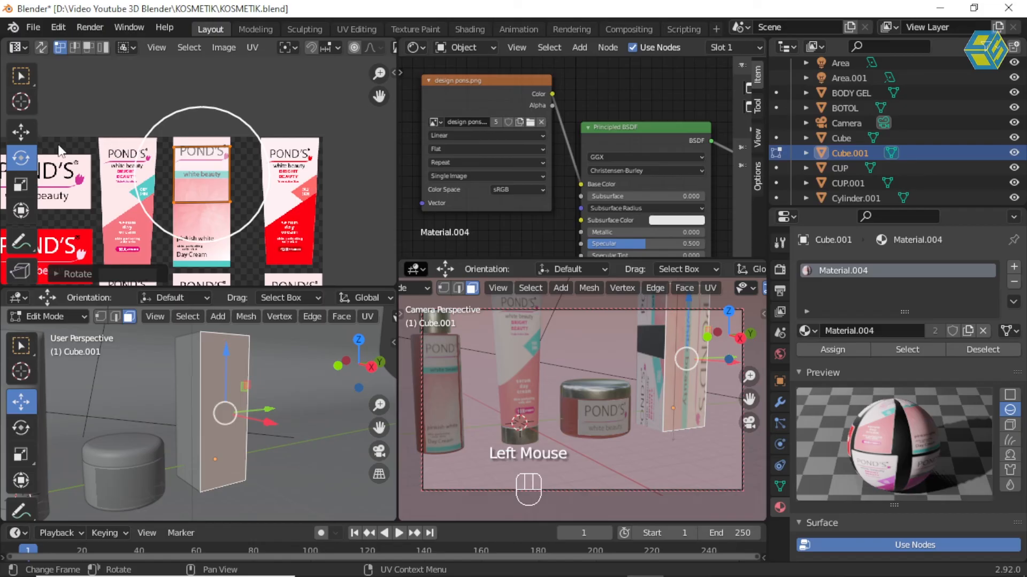
pyautogui.moveTo(250, 127); pyautogui.dragTo(317, 78)
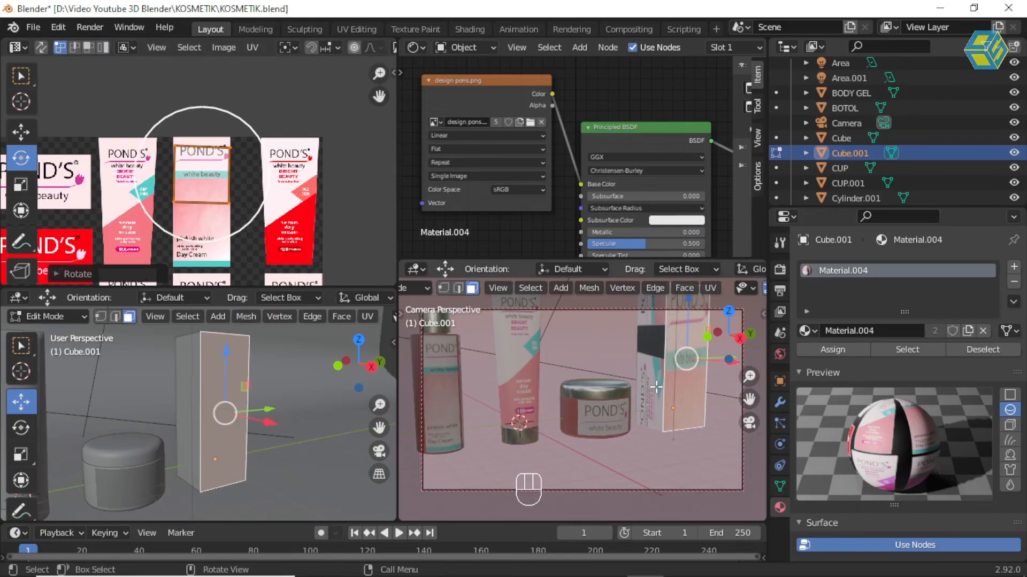
# Adjust the upper UV corners and raise the upper edge about 0.02 to the top of the Day Cream artwork.
pyautogui.scroll(2, 657, 389)
pyautogui.keyDown('shift'); pyautogui.moveTo(657, 353); pyautogui.dragTo(564, 390, button='middle'); pyautogui.keyUp('shift')
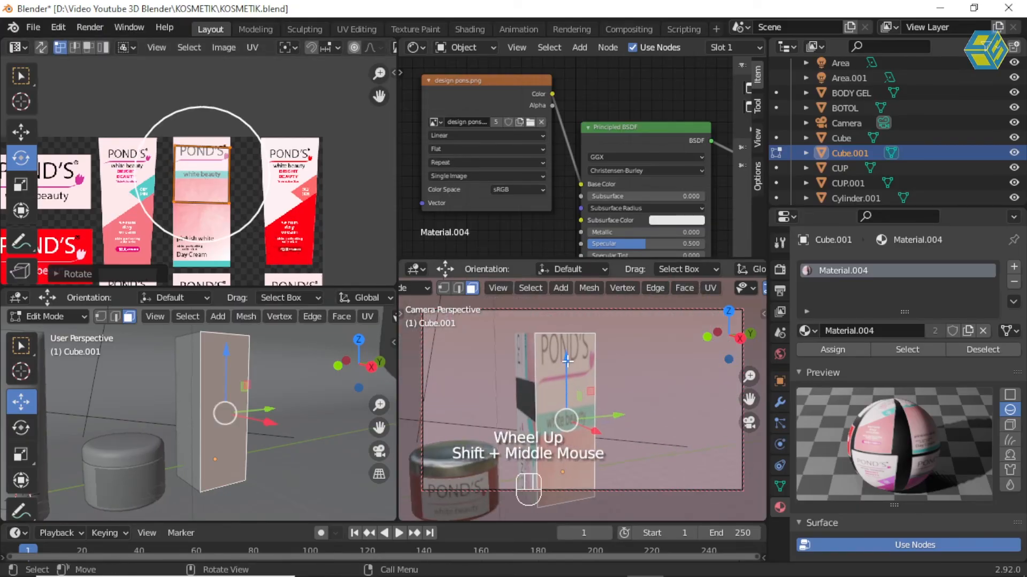
pyautogui.scroll(1, 567, 369)
pyautogui.scroll(5, 227, 155)
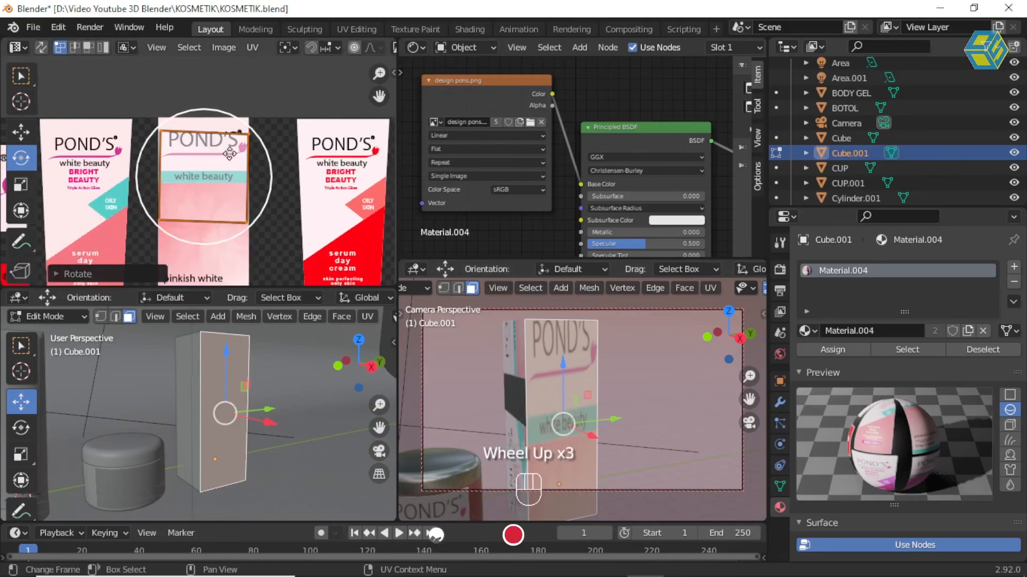
pyautogui.keyDown('shift'); pyautogui.moveTo(184, 176); pyautogui.dragTo(176, 171, button='middle'); pyautogui.keyUp('shift')
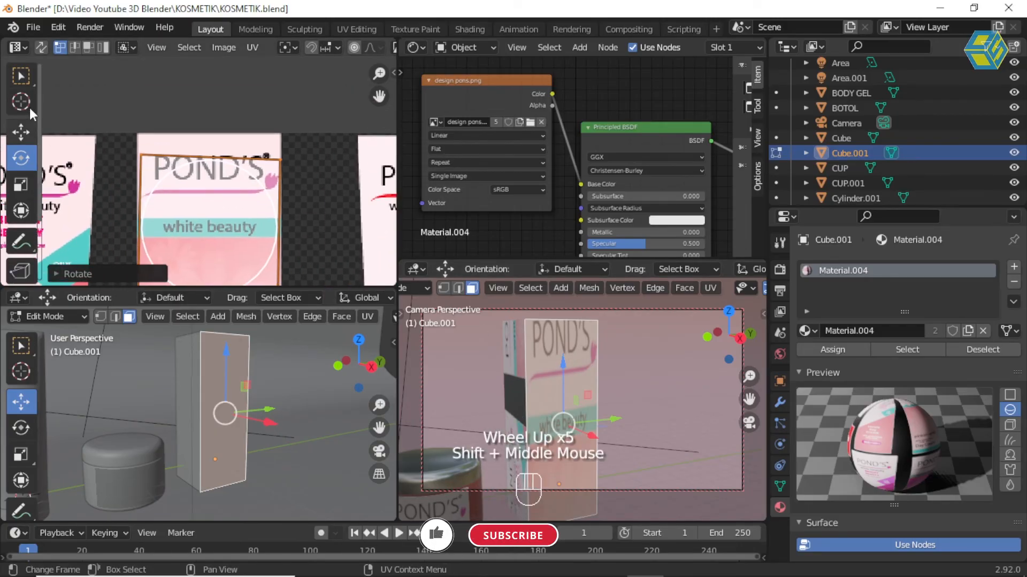
pyautogui.click(21, 131)
pyautogui.moveTo(129, 140); pyautogui.dragTo(191, 153)
pyautogui.moveTo(304, 145); pyautogui.dragTo(264, 193)
pyautogui.moveTo(280, 113); pyautogui.dragTo(321, 172)
pyautogui.moveTo(207, 95); pyautogui.dragTo(204, 75)
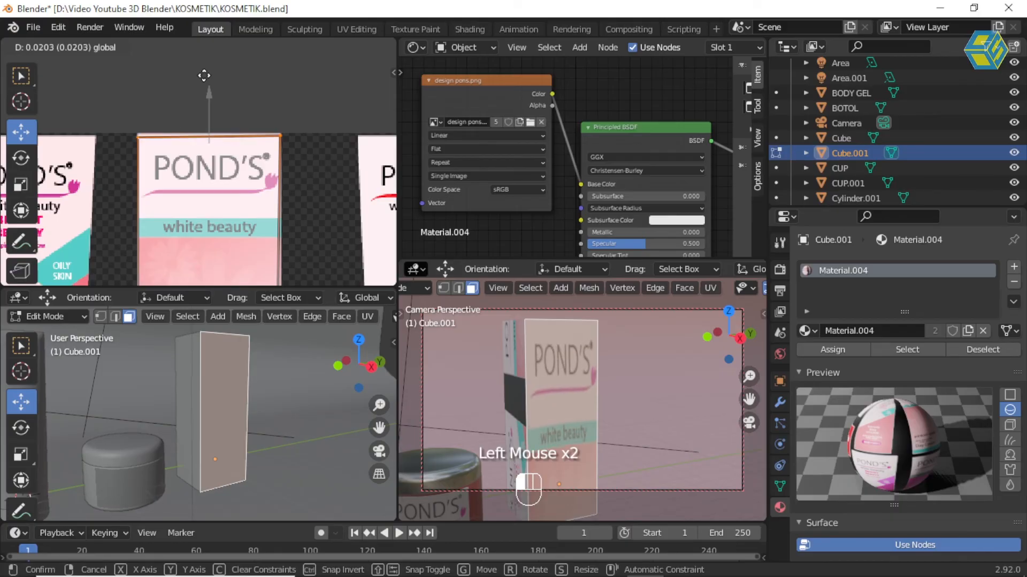
# Select the lower edge of the panel's UVs and pull it down to the bottom of the Day Cream artwork.
pyautogui.scroll(-3, 254, 150)
pyautogui.keyDown('shift'); pyautogui.moveTo(238, 190); pyautogui.dragTo(252, 133, button='middle'); pyautogui.keyUp('shift')
pyautogui.moveTo(180, 122); pyautogui.dragTo(262, 165)
pyautogui.scroll(2, 227, 107)
pyautogui.moveTo(227, 110); pyautogui.dragTo(230, 156)
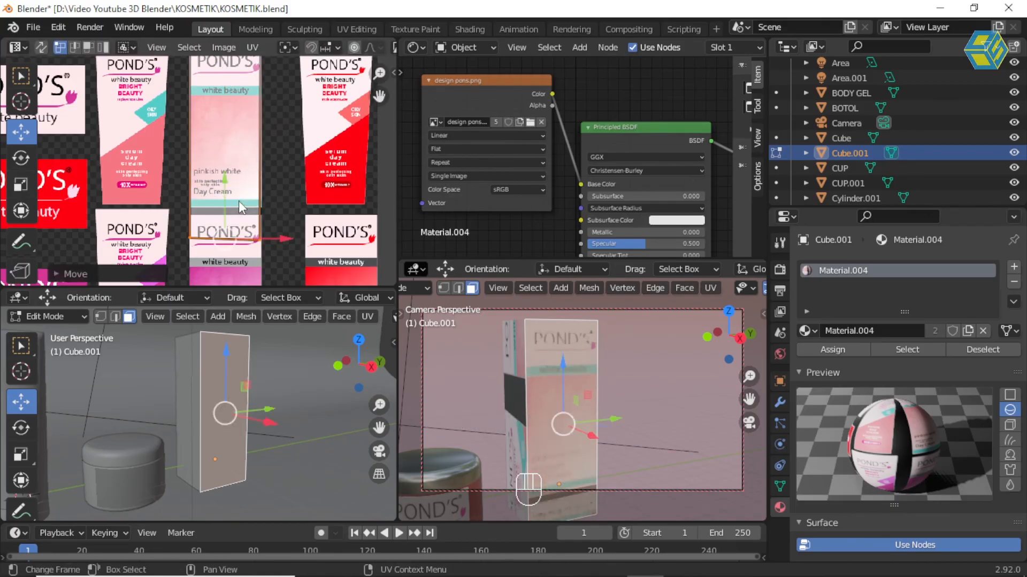
pyautogui.scroll(2, 238, 201)
pyautogui.keyDown('shift'); pyautogui.moveTo(255, 205); pyautogui.dragTo(245, 115, button='middle'); pyautogui.keyUp('shift')
pyautogui.moveTo(243, 136); pyautogui.dragTo(251, 91)
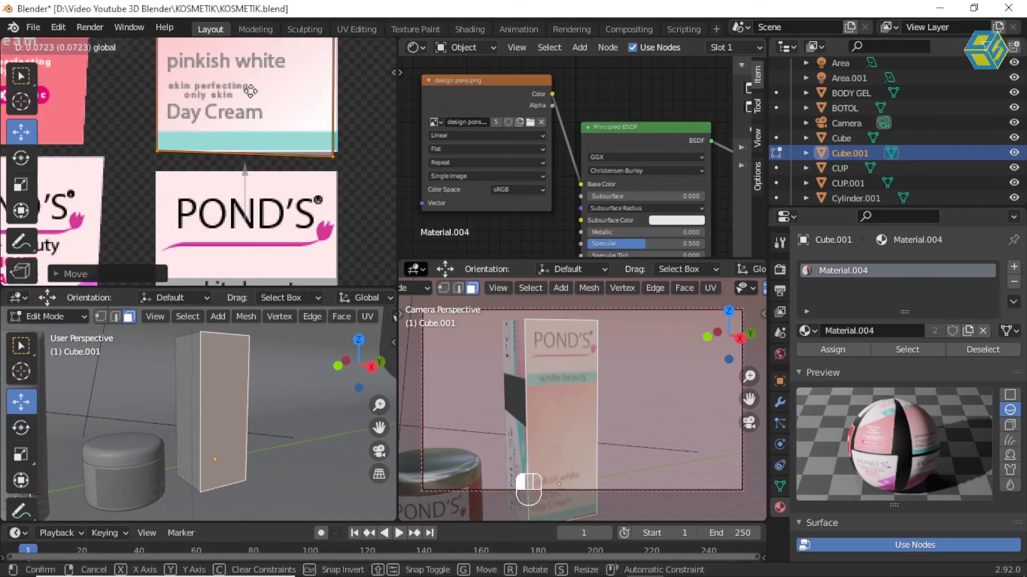
# Align the lower-right UV corner with the bottom corner of the Day Cream artwork.
pyautogui.click(320, 150)
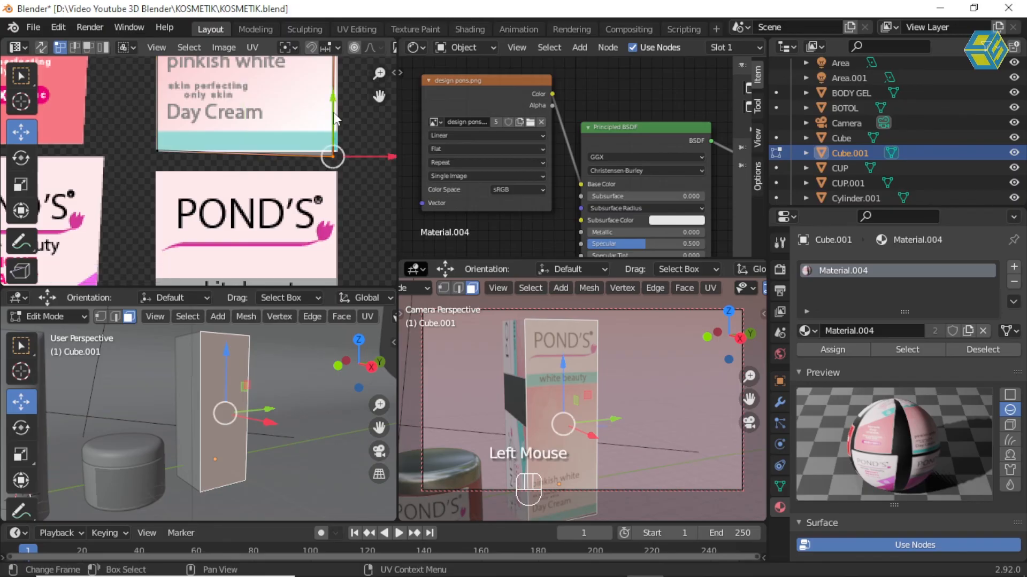
pyautogui.doubleClick(335, 118)
pyautogui.moveTo(334, 117); pyautogui.dragTo(330, 95)
pyautogui.moveTo(393, 151); pyautogui.dragTo(394, 150)
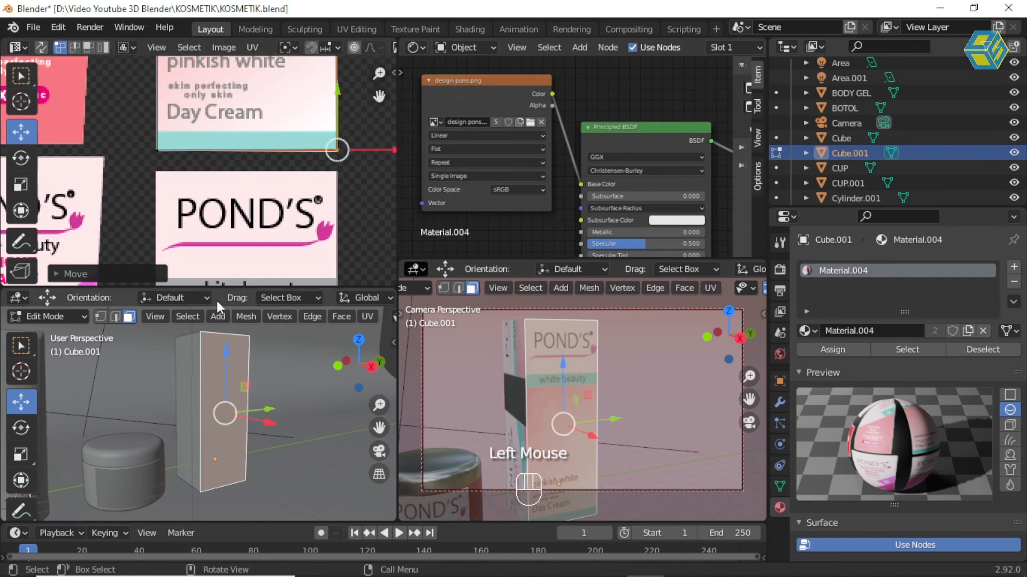
# Deselect the UVs, return to Object Mode and select the Cube object.
pyautogui.scroll(-3, 230, 380)
pyautogui.scroll(1, 234, 374)
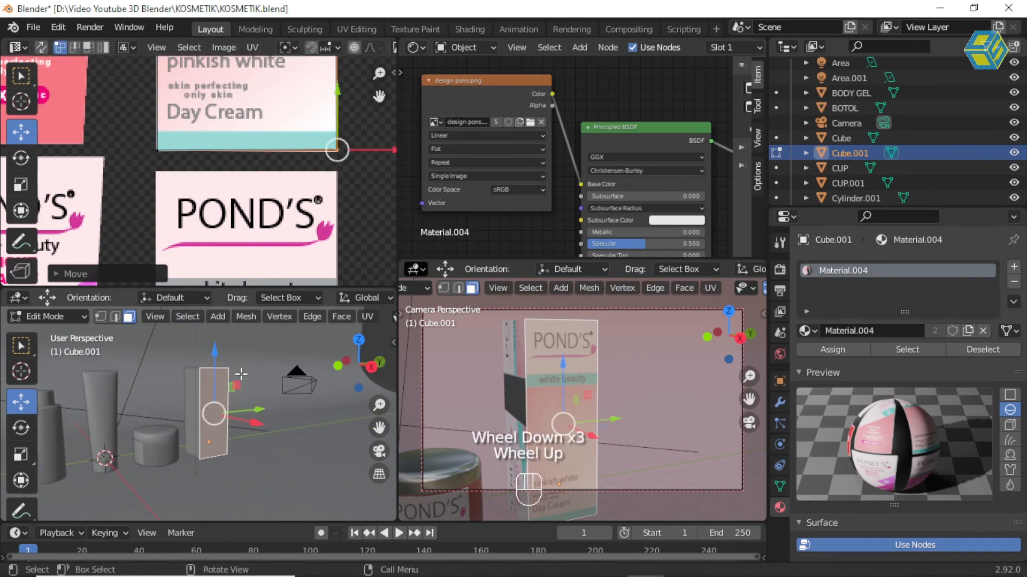
pyautogui.scroll(-3, 230, 201)
pyautogui.scroll(-1, 229, 201)
pyautogui.click(267, 204)
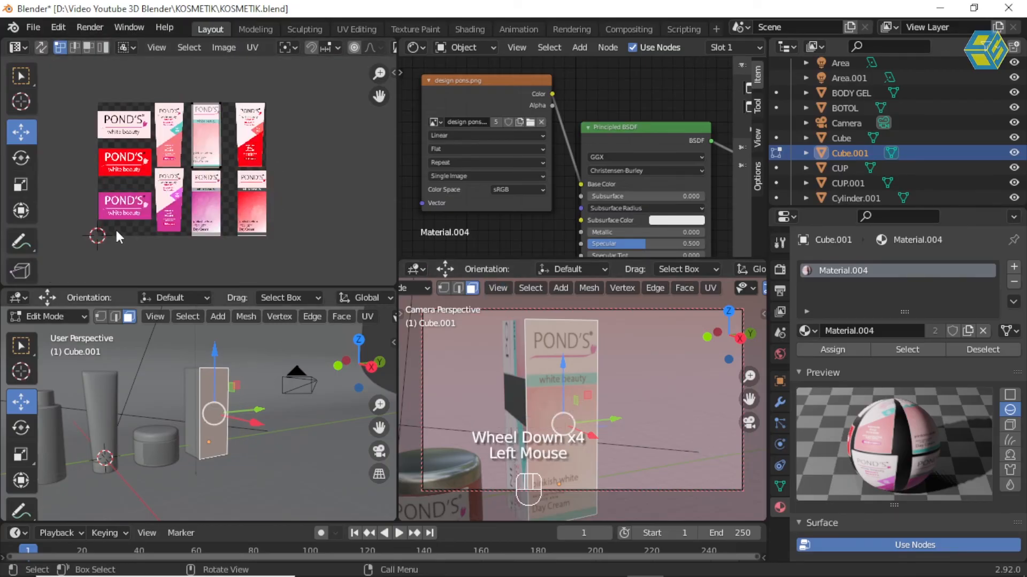
pyautogui.click(57, 315)
pyautogui.click(58, 333)
pyautogui.click(190, 381)
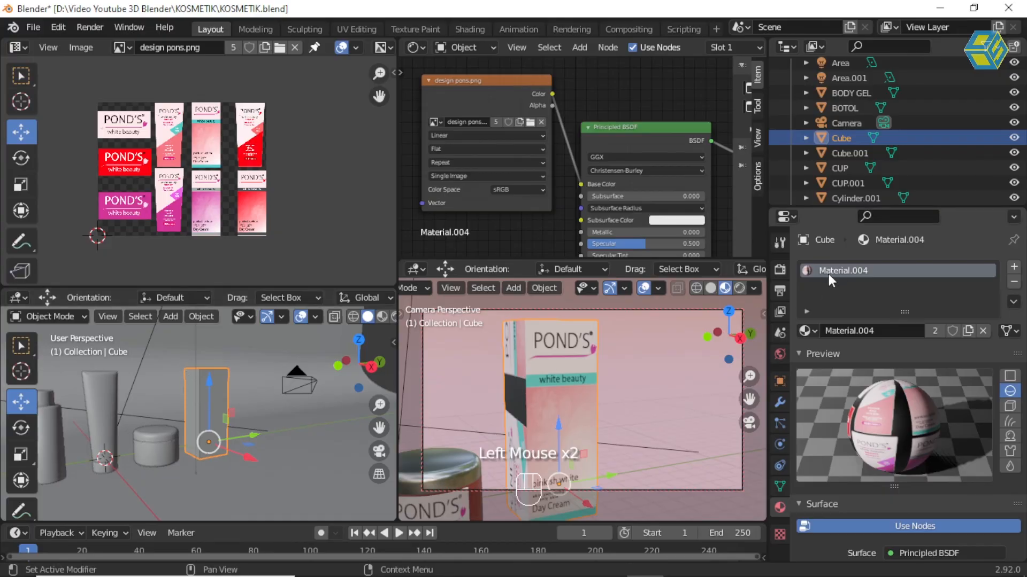
# Replace the Cube's shared material with a new one whose base color is sampled from the pink label artwork, with saturation 1.000.
pyautogui.click(1014, 283)
pyautogui.click(936, 330)
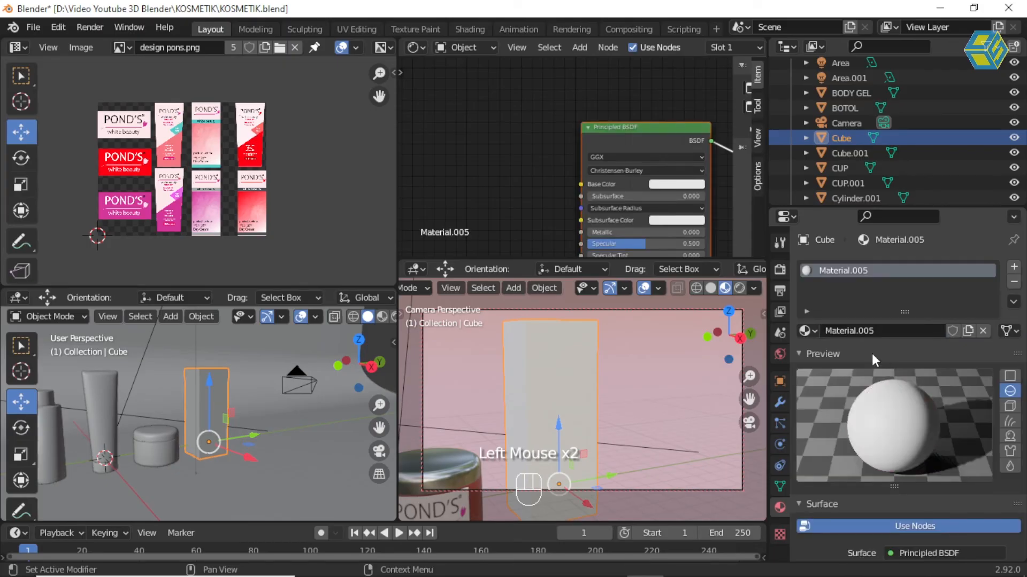
pyautogui.scroll(-2, 896, 431)
pyautogui.scroll(-1, 910, 454)
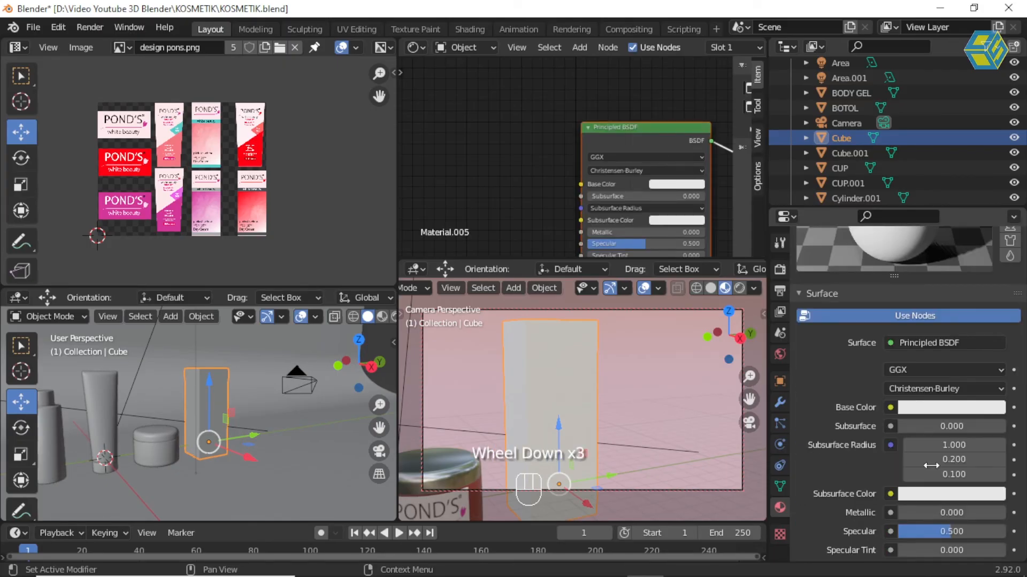
pyautogui.click(931, 411)
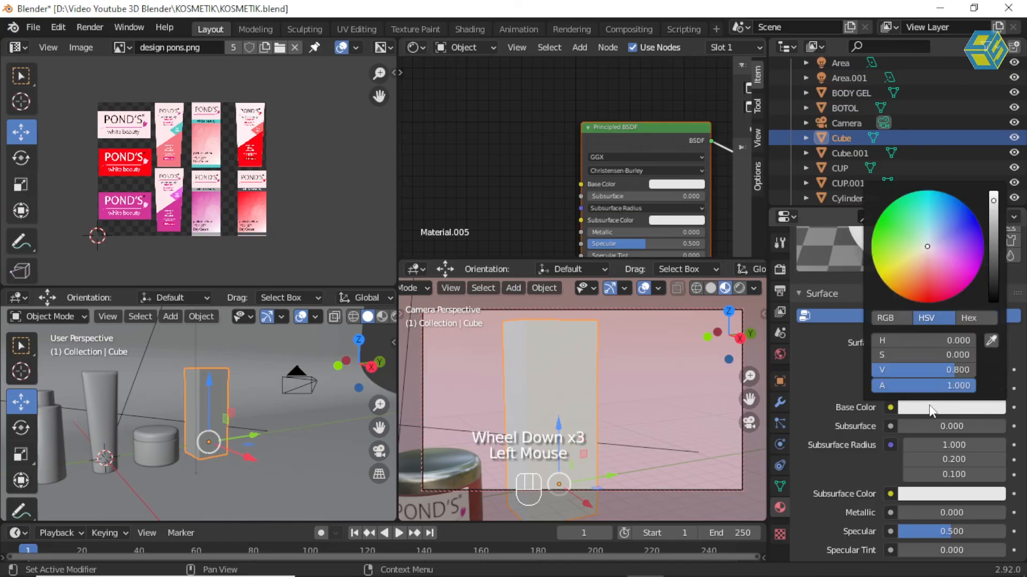
pyautogui.click(990, 340)
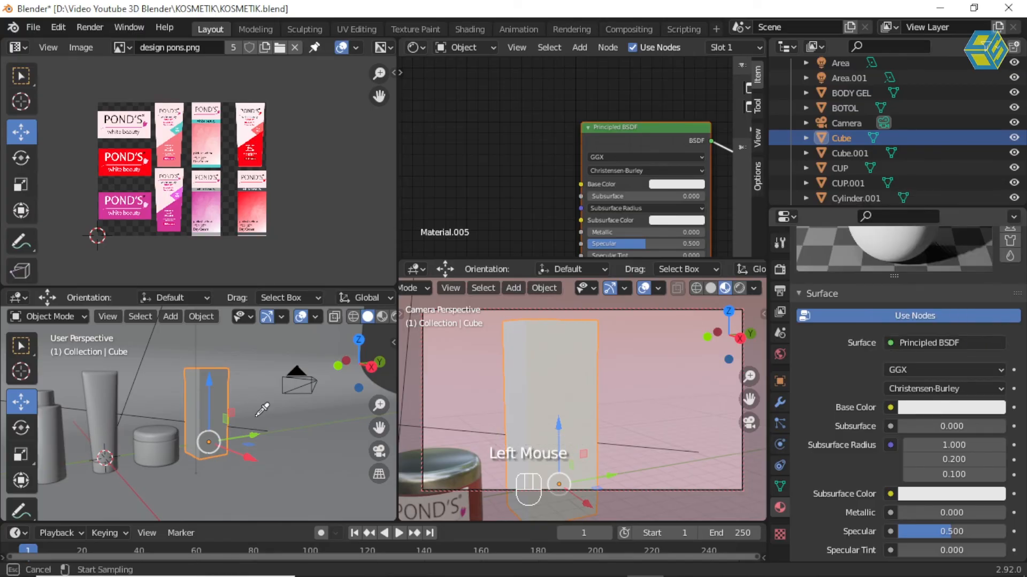
pyautogui.click(180, 138)
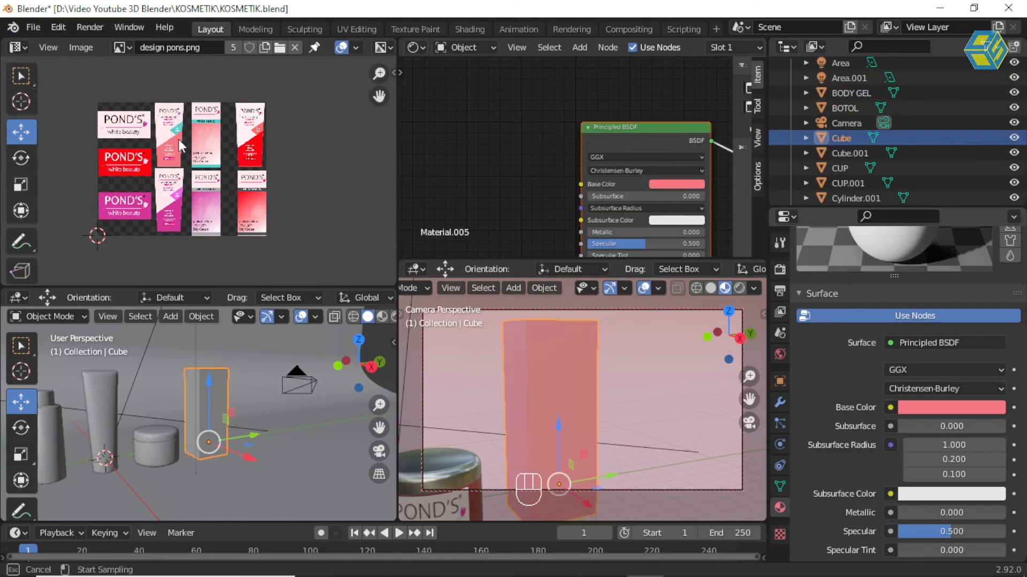
pyautogui.click(945, 404)
pyautogui.moveTo(951, 358); pyautogui.dragTo(975, 352)
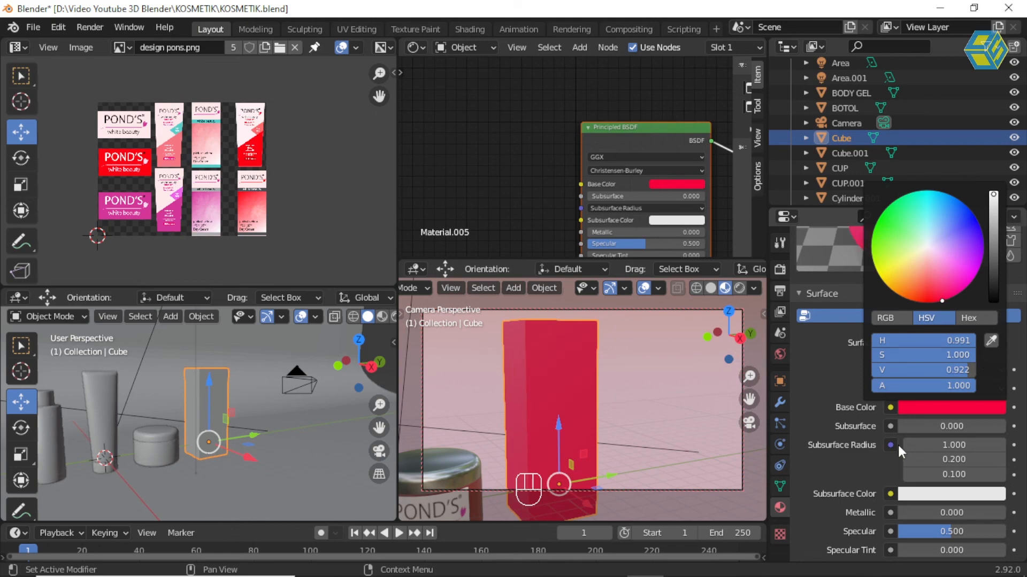
# Try a Metallic value of 1 on the Cube's new material.
pyautogui.click(924, 514)
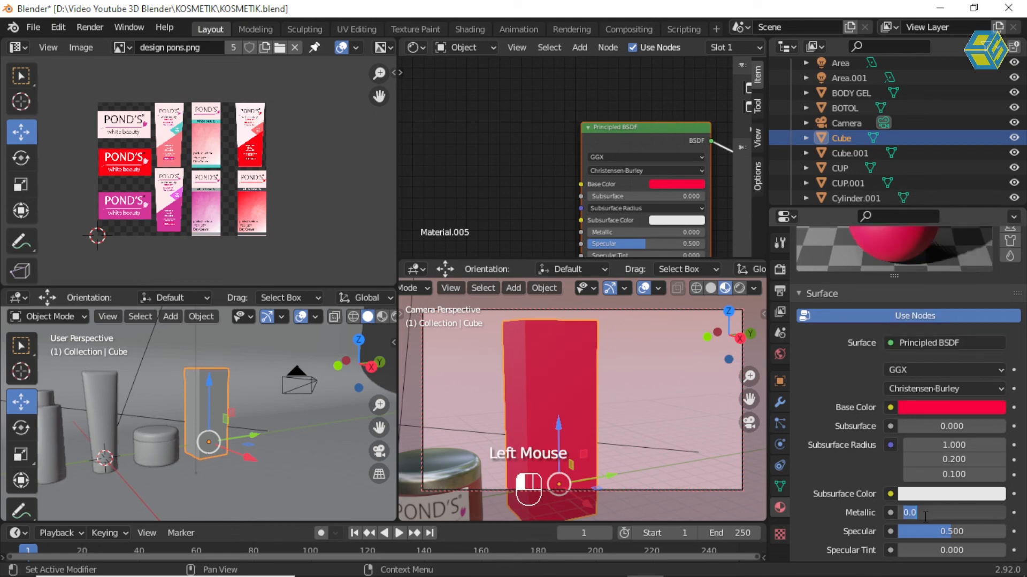
pyautogui.write('1')
pyautogui.press('Return')
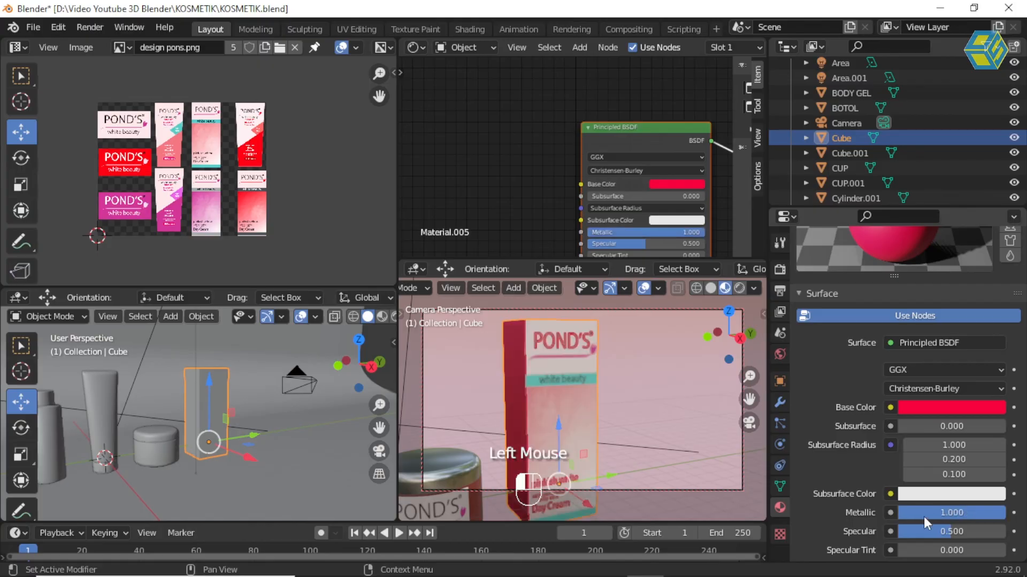
# Set the Cube material's Metallic to 0.8 and its Roughness to 0.3.
pyautogui.scroll(-2, 929, 502)
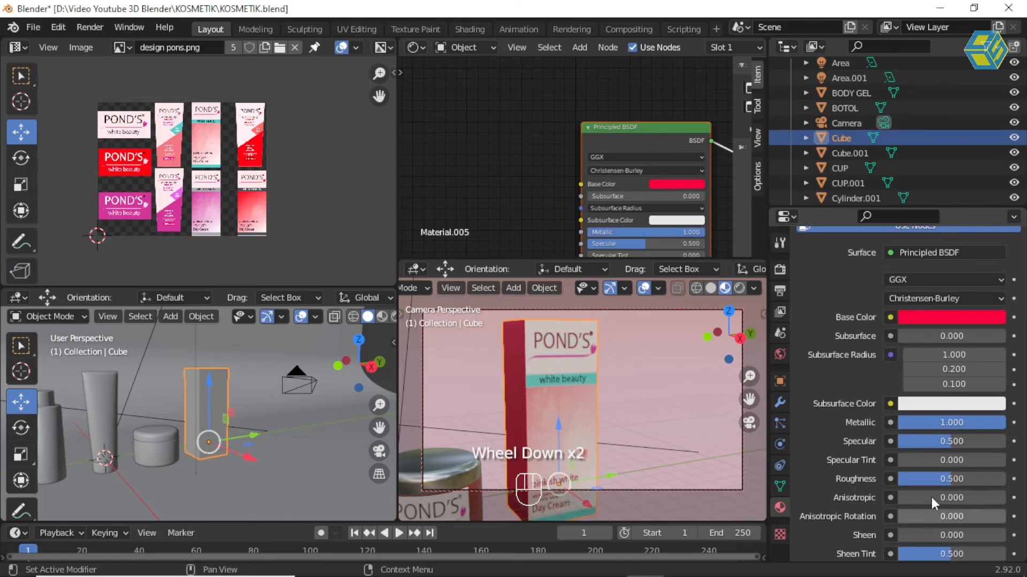
pyautogui.click(947, 424)
pyautogui.write('0.8')
pyautogui.press('Return')
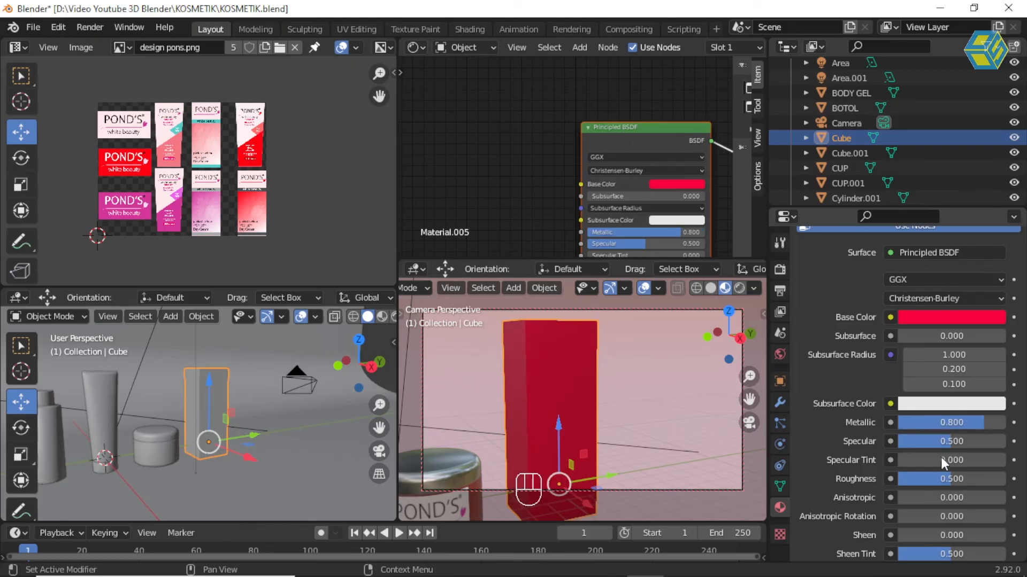
pyautogui.click(948, 479)
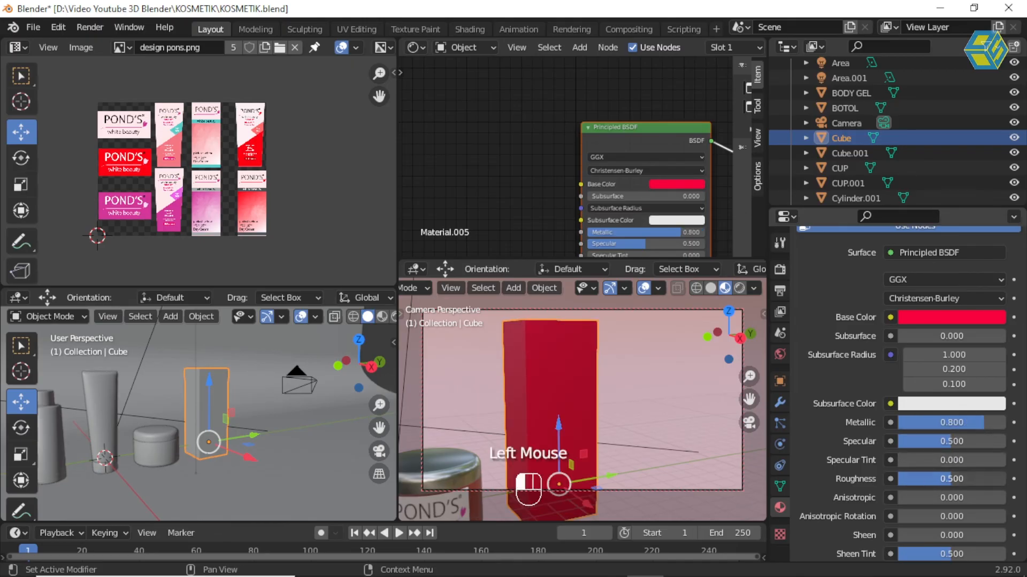
pyautogui.click(944, 478)
pyautogui.write('0.2')
pyautogui.press('BackSpace')
pyautogui.write('300')
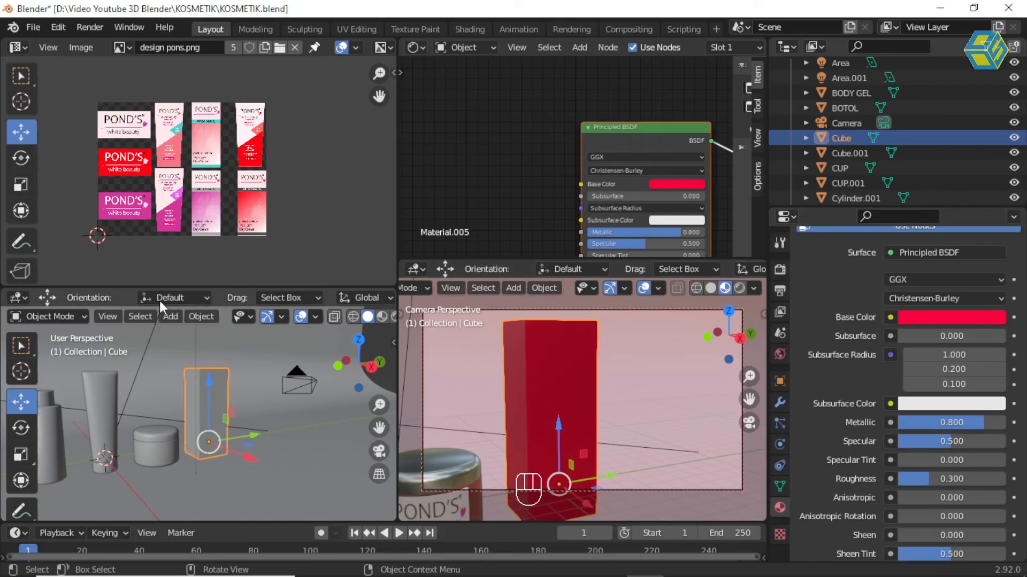
# Select the box's front label panel, Cube.001, in Object Mode and move it about 0.06 m outward from the box face.
pyautogui.click(44, 316)
pyautogui.click(51, 332)
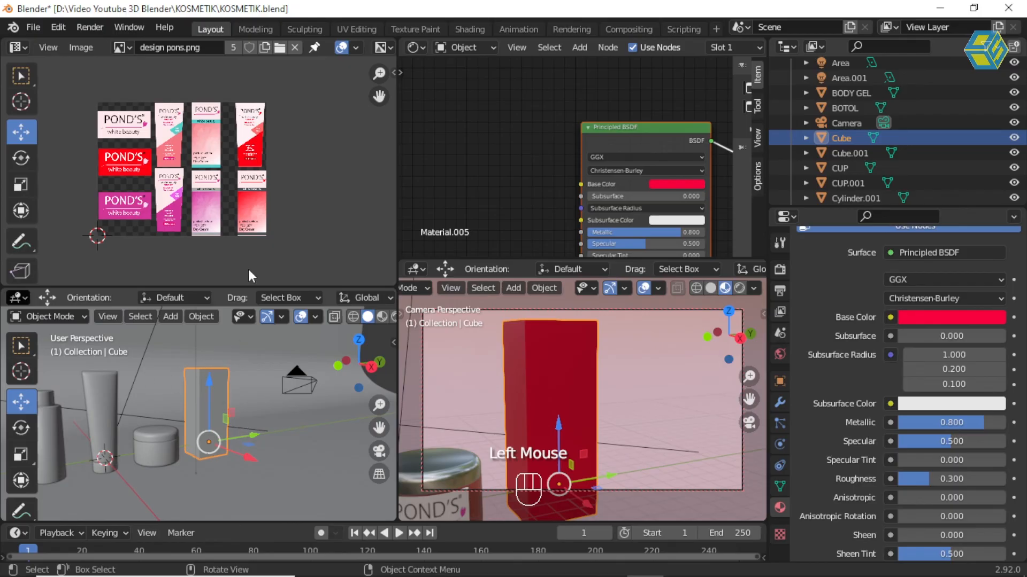
pyautogui.click(262, 263)
pyautogui.click(215, 380)
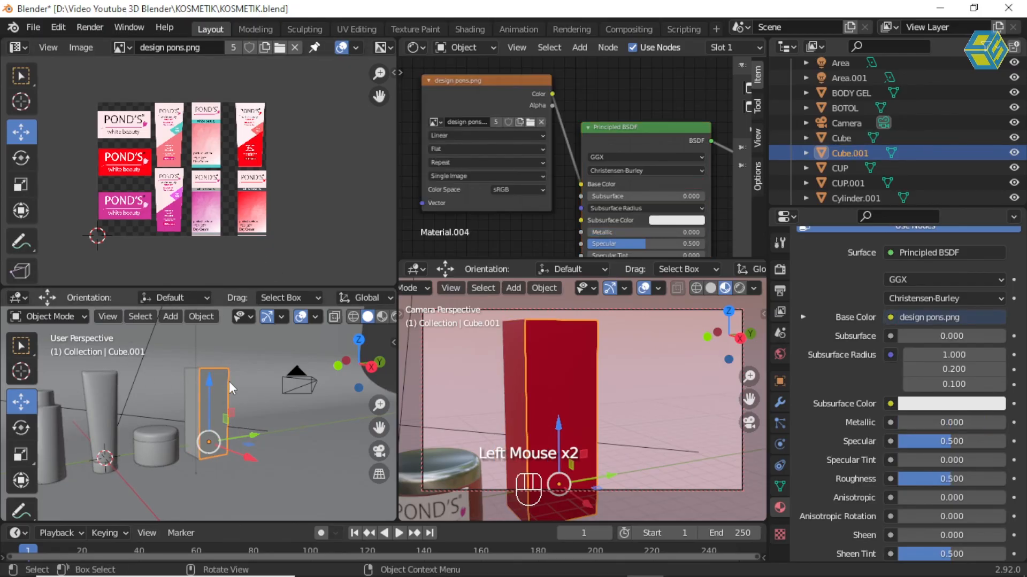
pyautogui.moveTo(230, 400); pyautogui.dragTo(287, 449, button='middle')
pyautogui.scroll(5, 270, 464)
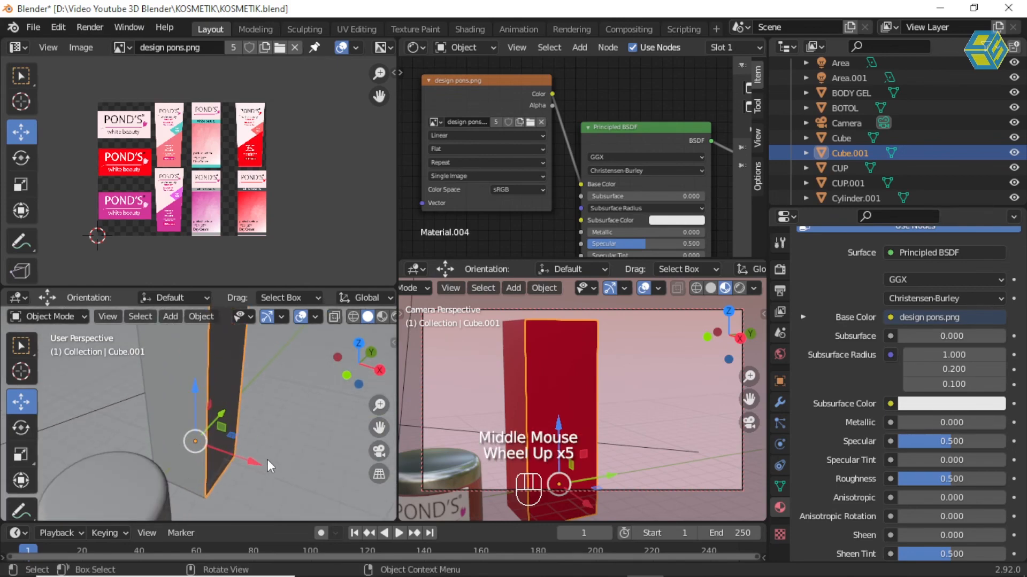
pyautogui.moveTo(254, 469); pyautogui.dragTo(249, 462)
pyautogui.moveTo(251, 464); pyautogui.dragTo(253, 468)
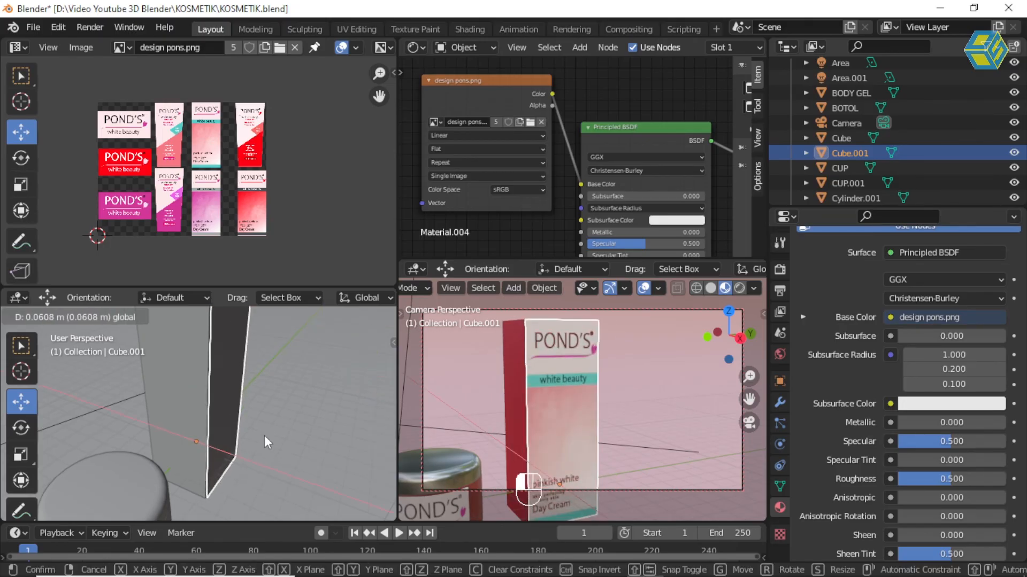
pyautogui.scroll(-3, 264, 435)
pyautogui.moveTo(195, 471); pyautogui.dragTo(167, 416, button='middle')
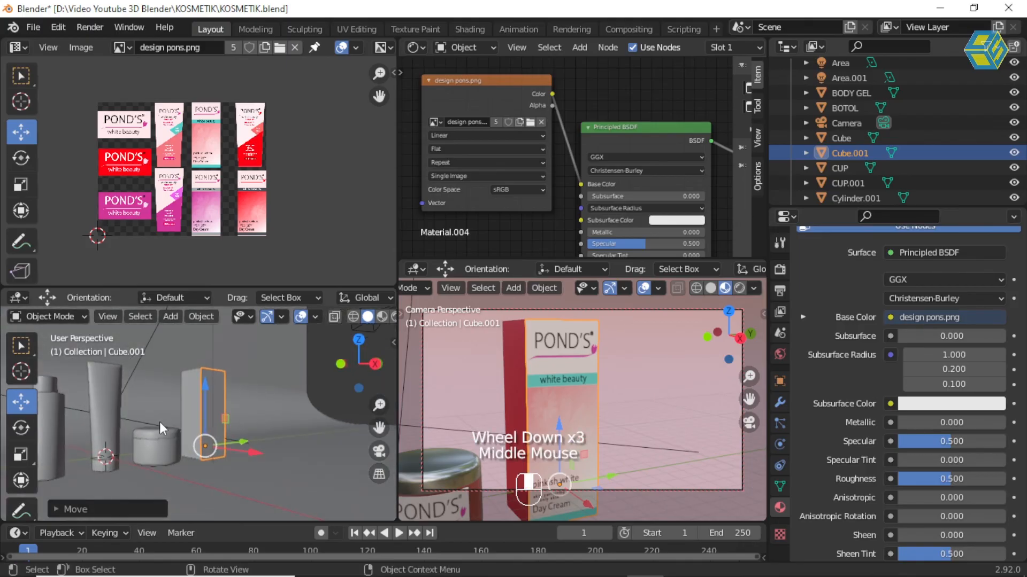
# Examine how the label sits on the cup, alternately selecting CUP.001 and CUP, and end with the background Plane selected.
pyautogui.scroll(2, 160, 423)
pyautogui.keyDown('shift'); pyautogui.moveTo(506, 432); pyautogui.dragTo(556, 411, button='middle'); pyautogui.keyUp('shift')
pyautogui.scroll(-2, 535, 422)
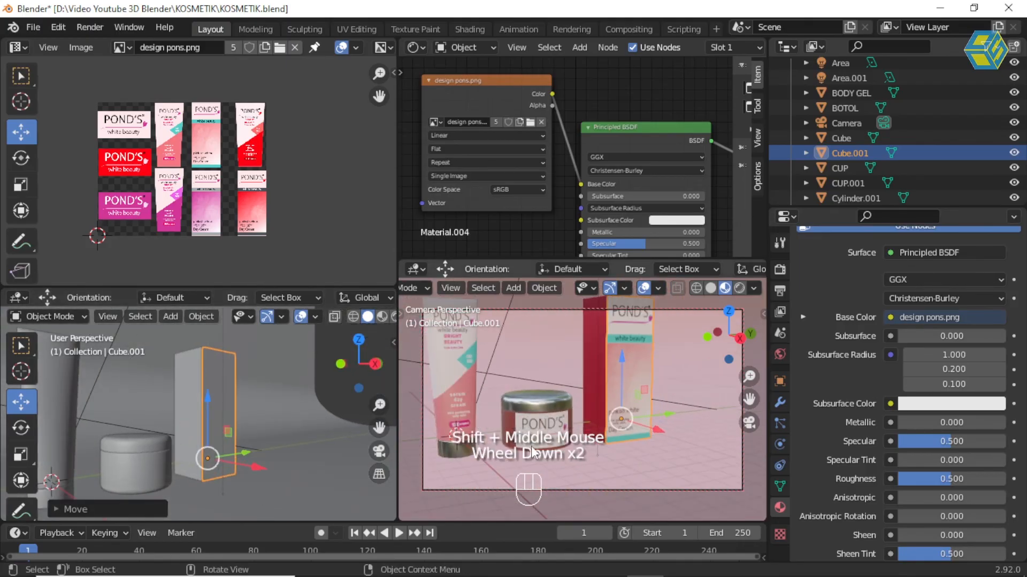
pyautogui.click(546, 428)
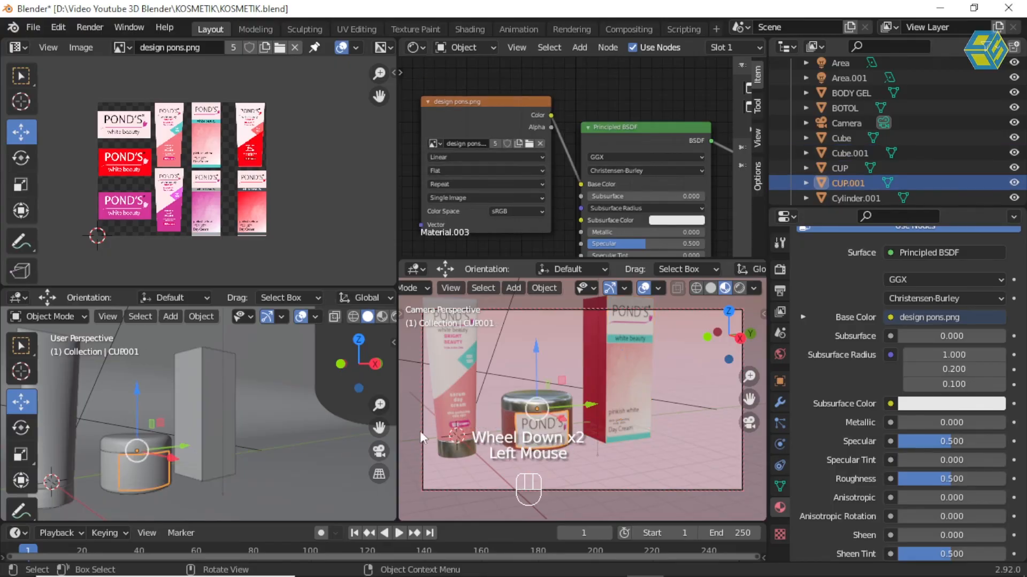
pyautogui.click(153, 473)
pyautogui.click(148, 478)
pyautogui.click(148, 473)
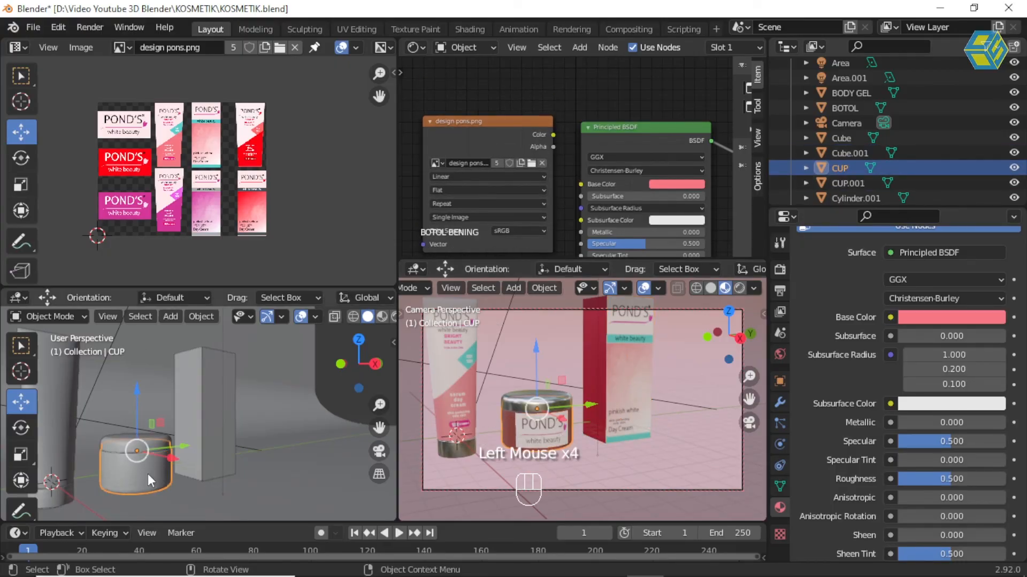
pyautogui.click(141, 474)
pyautogui.middleClick(307, 377)
pyautogui.scroll(-2, 230, 402)
pyautogui.moveTo(229, 402); pyautogui.dragTo(211, 434, button='middle')
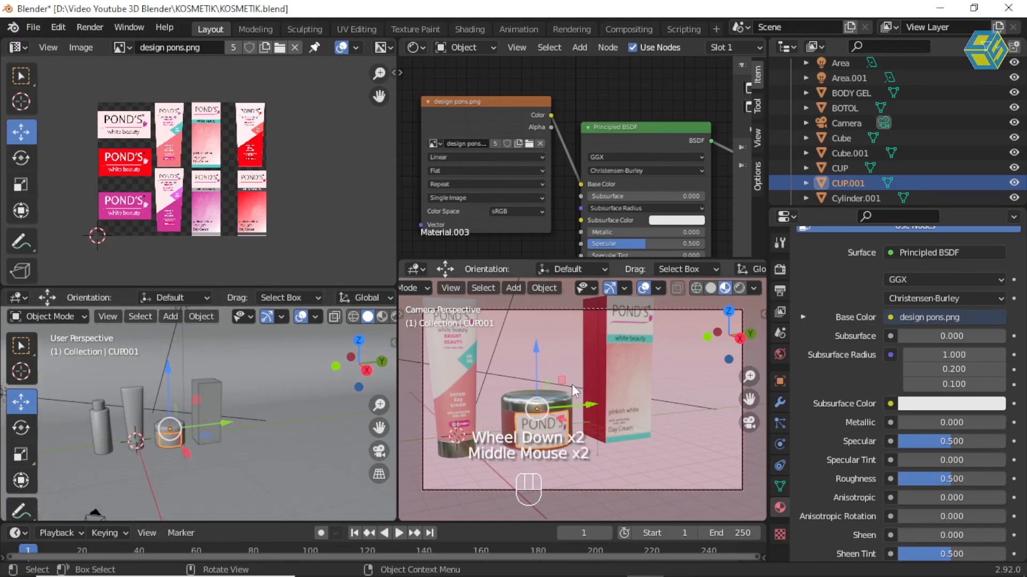
pyautogui.click(192, 446)
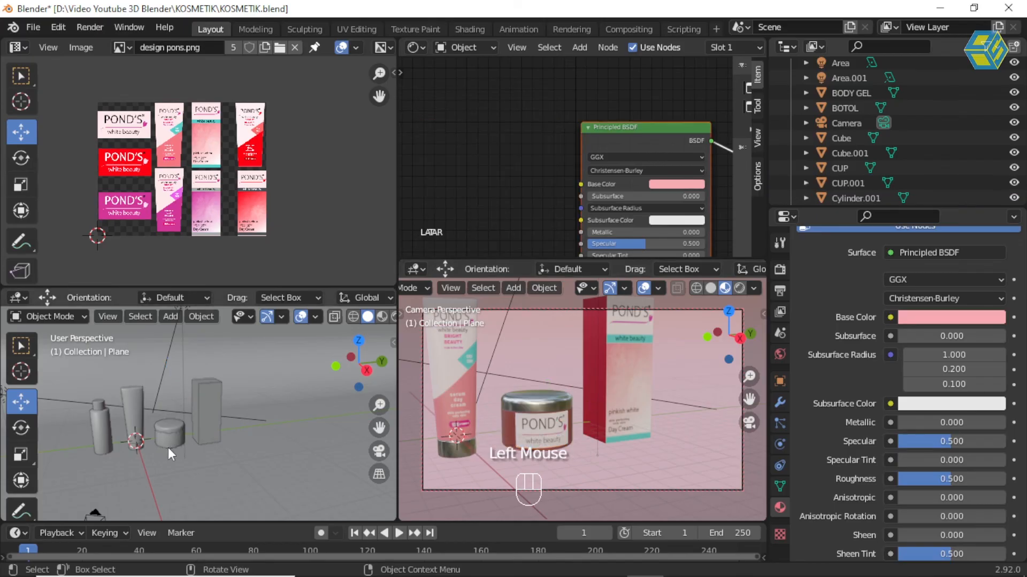
# Select the cup label CUP.001 and switch the camera view to solid shading.
pyautogui.scroll(2, 217, 441)
pyautogui.keyDown('shift'); pyautogui.moveTo(169, 446); pyautogui.dragTo(235, 441, button='middle'); pyautogui.keyUp('shift')
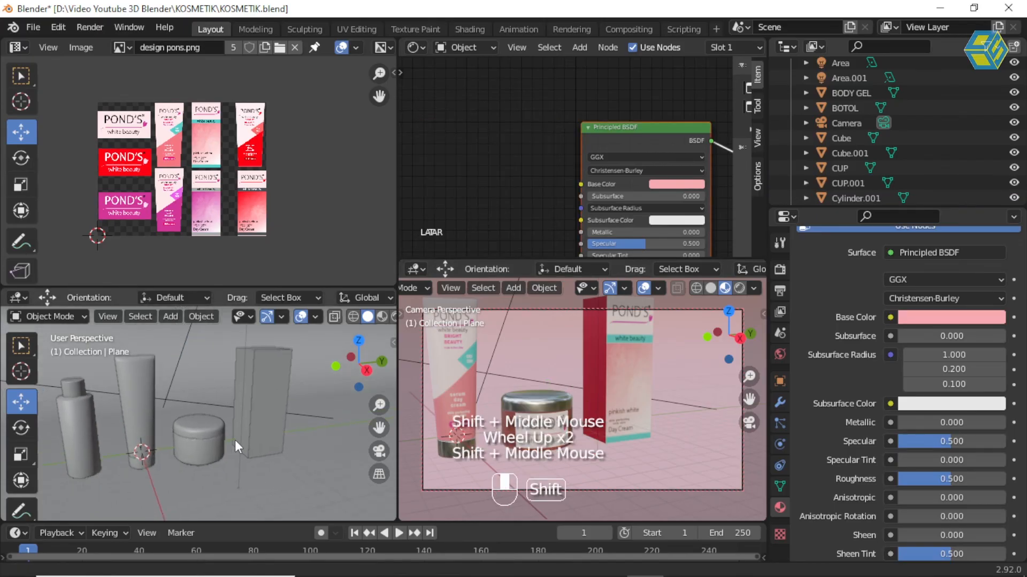
pyautogui.scroll(1, 236, 441)
pyautogui.click(248, 428)
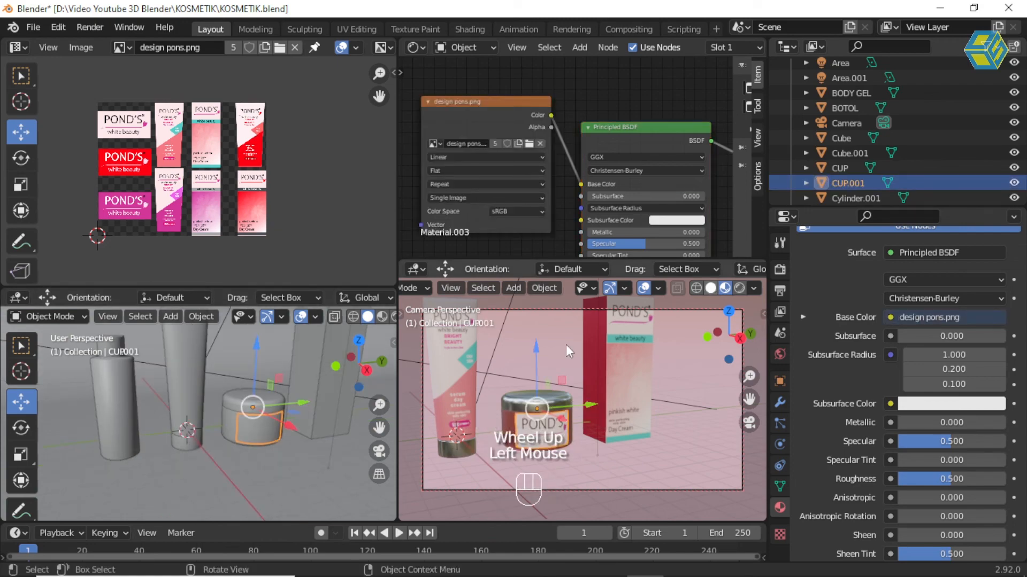
pyautogui.click(710, 287)
# Nudge the CUP.001 label slightly off the cup's surface, working in a wireframe top view.
pyautogui.scroll(1, 277, 428)
pyautogui.moveTo(272, 427); pyautogui.dragTo(275, 428, button='middle')
pyautogui.moveTo(275, 427); pyautogui.dragTo(277, 428, button='middle')
pyautogui.scroll(1, 277, 427)
pyautogui.press('t')
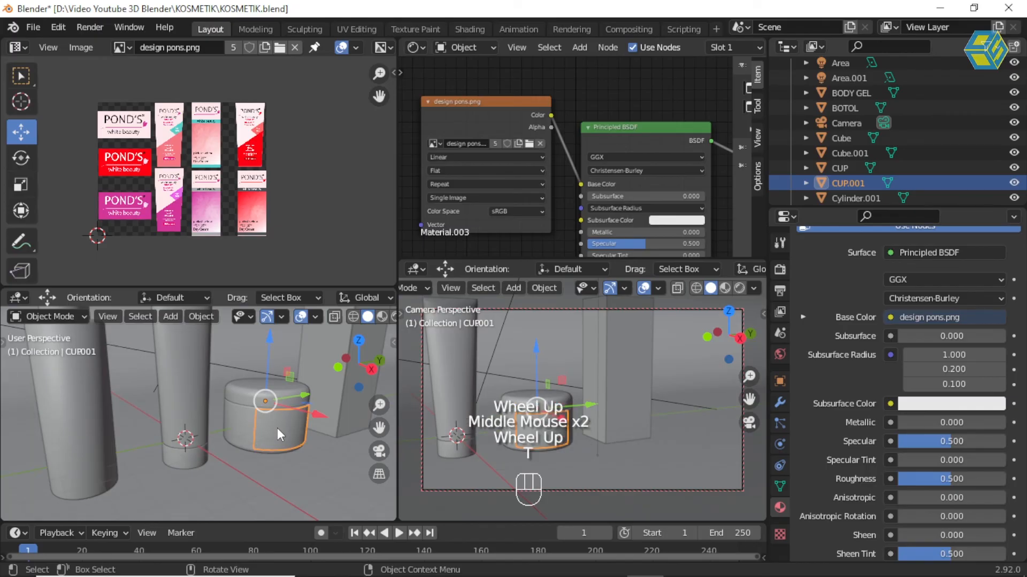
pyautogui.press('t')
pyautogui.press('KP_7')
pyautogui.moveTo(277, 428); pyautogui.dragTo(238, 381, button='middle')
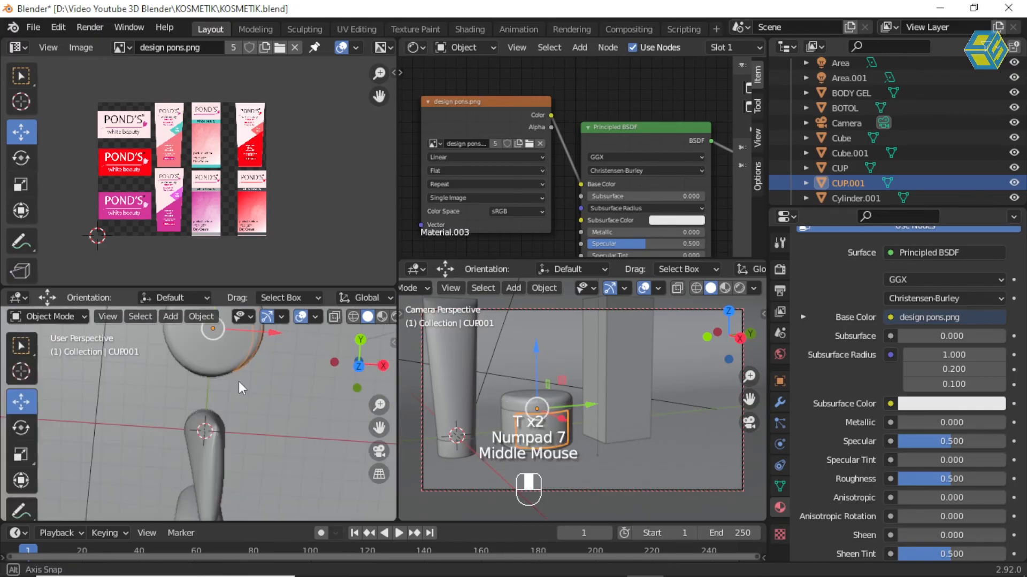
pyautogui.press('KP_7')
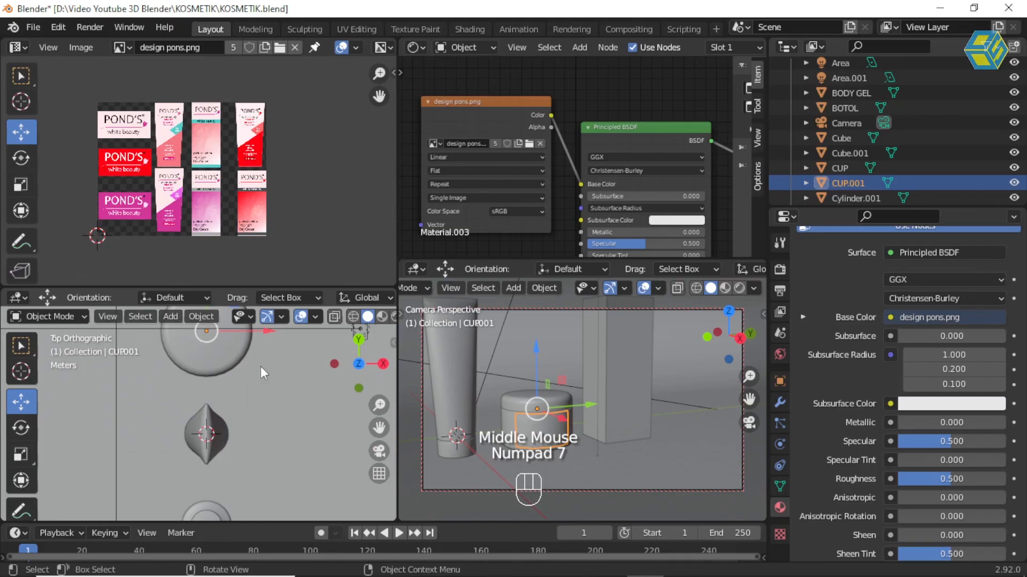
pyautogui.scroll(2, 261, 367)
pyautogui.click(353, 316)
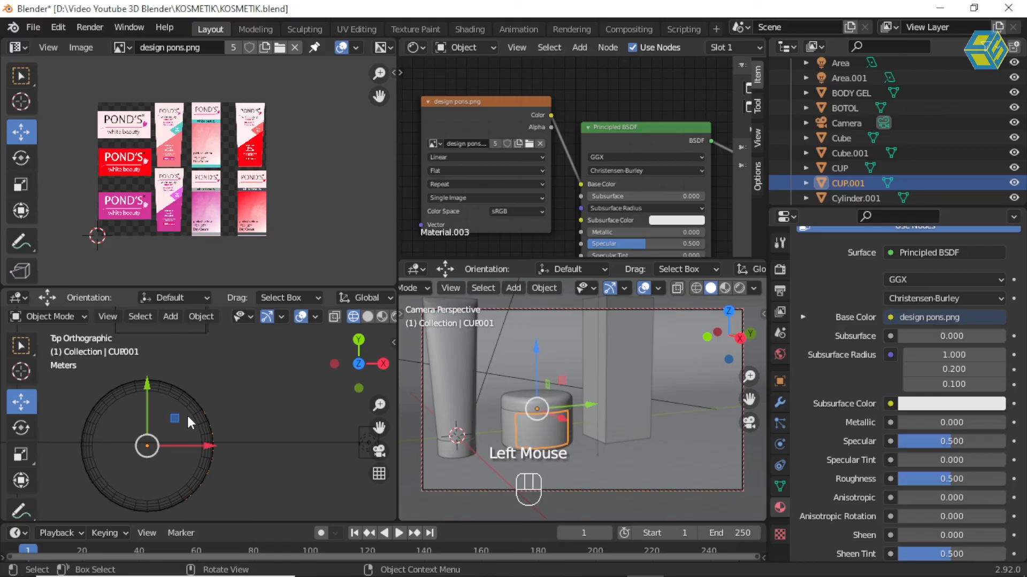
pyautogui.moveTo(149, 386); pyautogui.dragTo(150, 387)
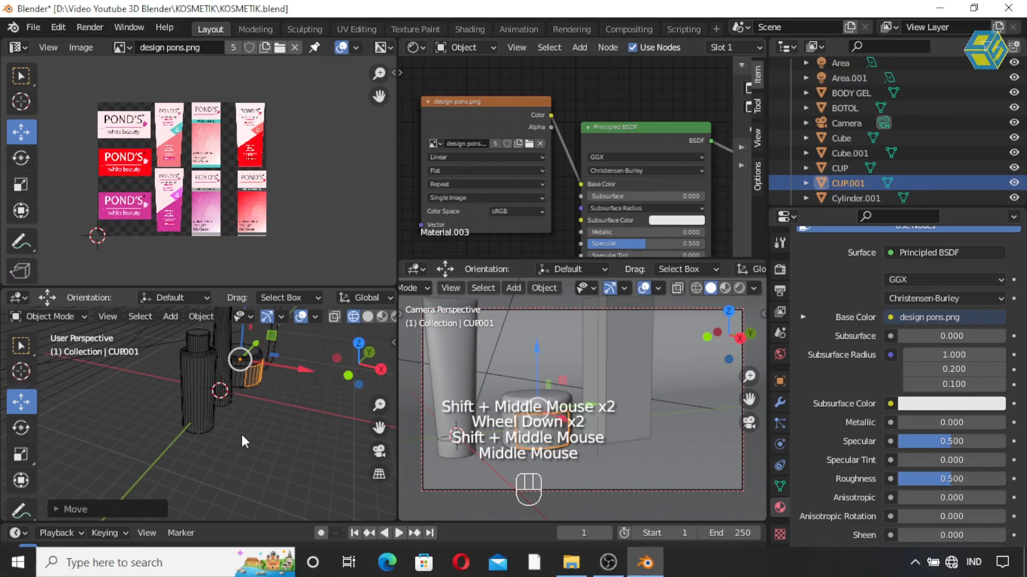
# Select the bottle's label borol object and move it about 0.05 m along X away from the bottle in the top view.
pyautogui.moveTo(240, 432); pyautogui.dragTo(218, 394, button='middle')
pyautogui.click(216, 389)
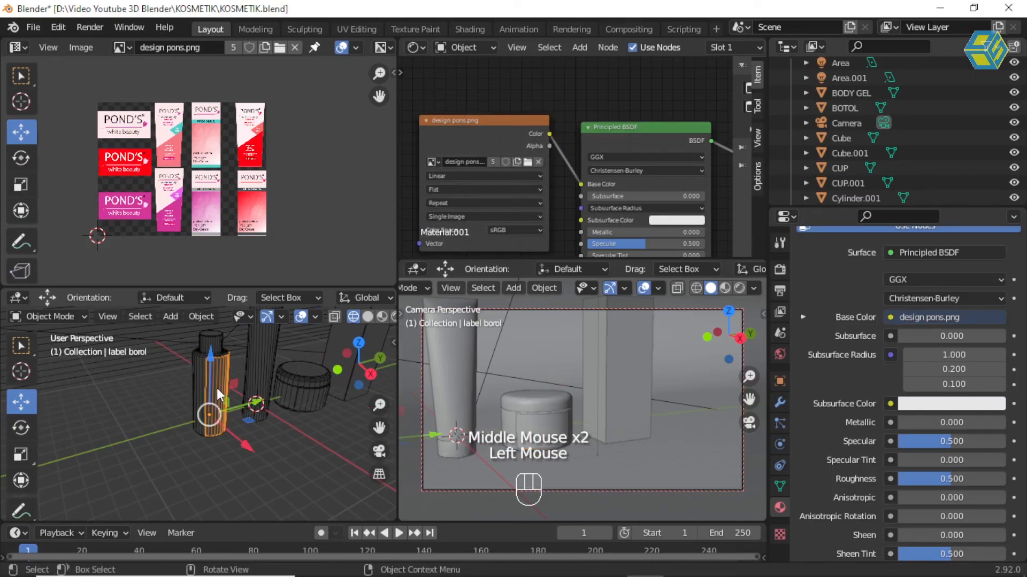
pyautogui.press('KP_7')
pyautogui.scroll(3, 217, 389)
pyautogui.keyDown('shift'); pyautogui.moveTo(216, 388); pyautogui.dragTo(223, 444, button='middle'); pyautogui.keyUp('shift')
pyautogui.keyDown('shift'); pyautogui.scroll(1, 222, 444); pyautogui.keyUp('shift')
pyautogui.scroll(2, 222, 443)
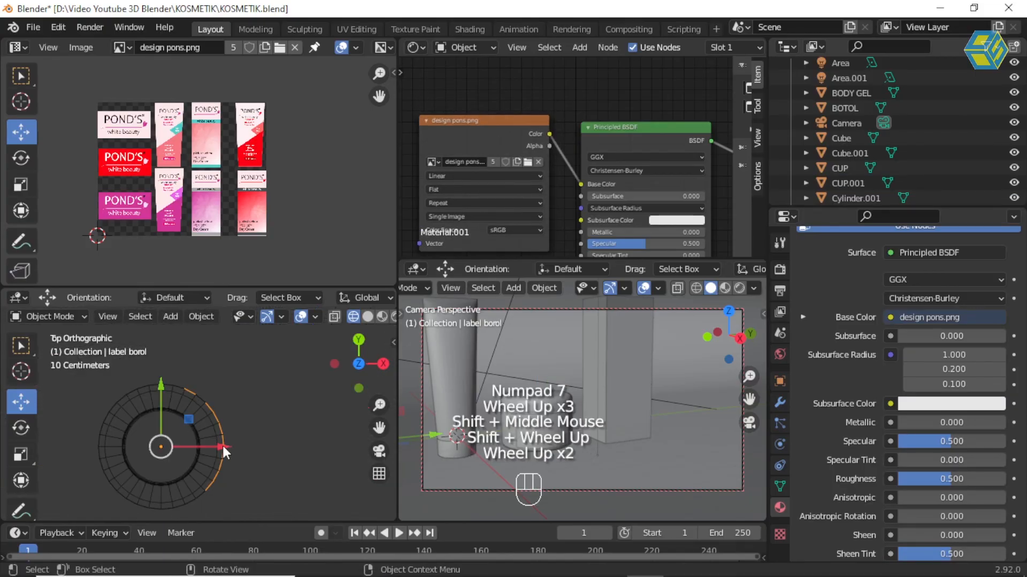
pyautogui.moveTo(223, 448); pyautogui.dragTo(229, 446)
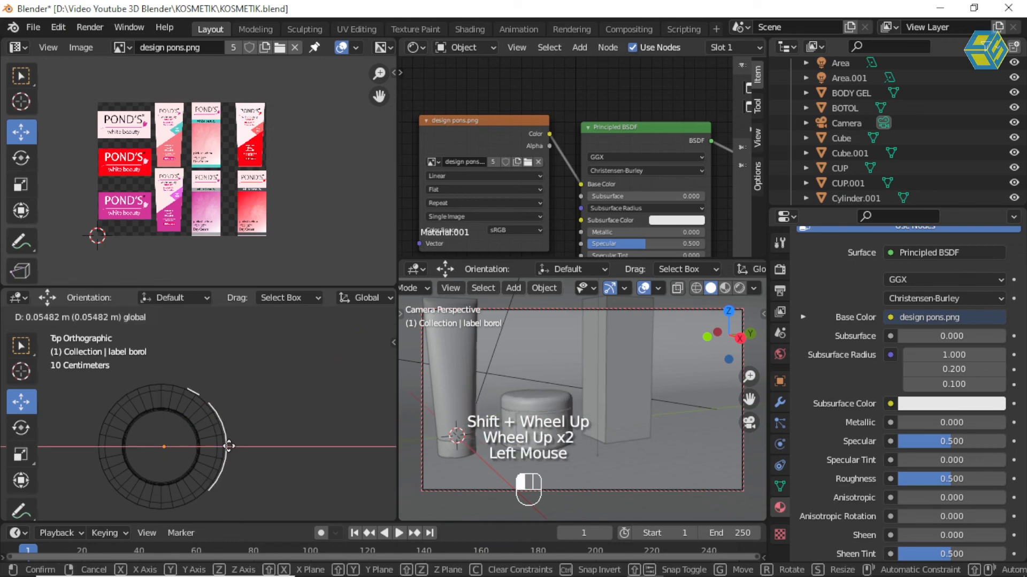
pyautogui.moveTo(229, 447); pyautogui.dragTo(229, 446)
# Examine the bottle's label borol mesh in Edit Mode with all of it selected, and inspect its UV layout over the label artwork.
pyautogui.moveTo(229, 447); pyautogui.dragTo(169, 332, button='middle')
pyautogui.scroll(-3, 194, 367)
pyautogui.scroll(-2, 227, 367)
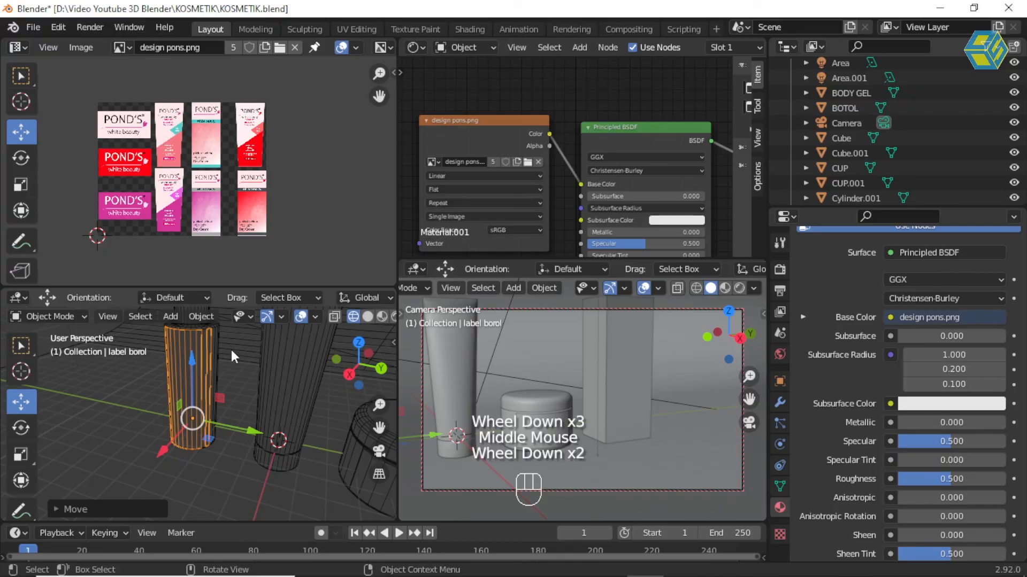
pyautogui.keyDown('shift'); pyautogui.moveTo(231, 350); pyautogui.dragTo(248, 393, button='middle'); pyautogui.keyUp('shift')
pyautogui.keyDown('shift'); pyautogui.scroll(1, 248, 393); pyautogui.keyUp('shift')
pyautogui.scroll(6, 248, 393)
pyautogui.scroll(-1, 248, 394)
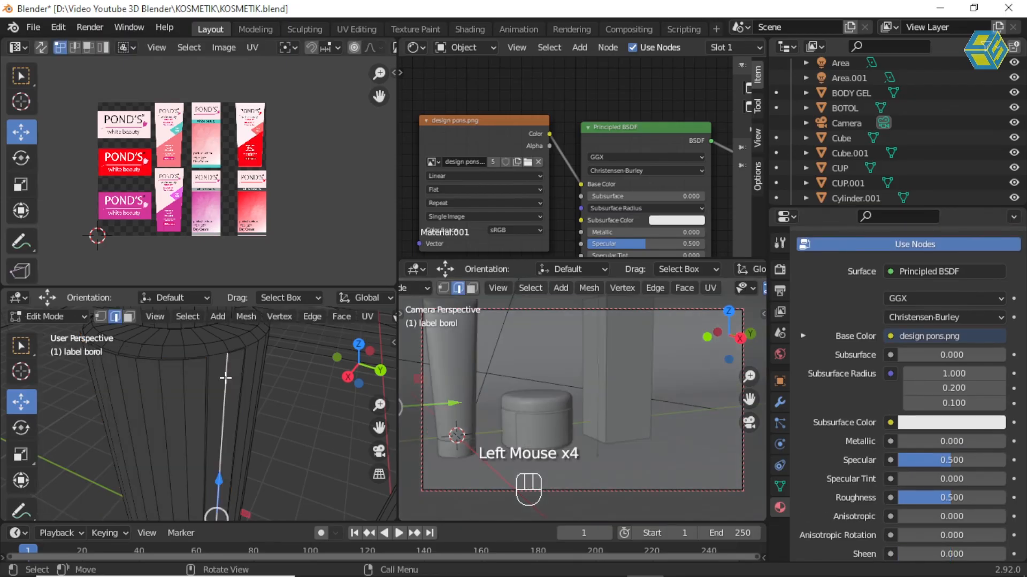
pyautogui.keyDown('shift'); pyautogui.click(221, 395); pyautogui.keyUp('shift')
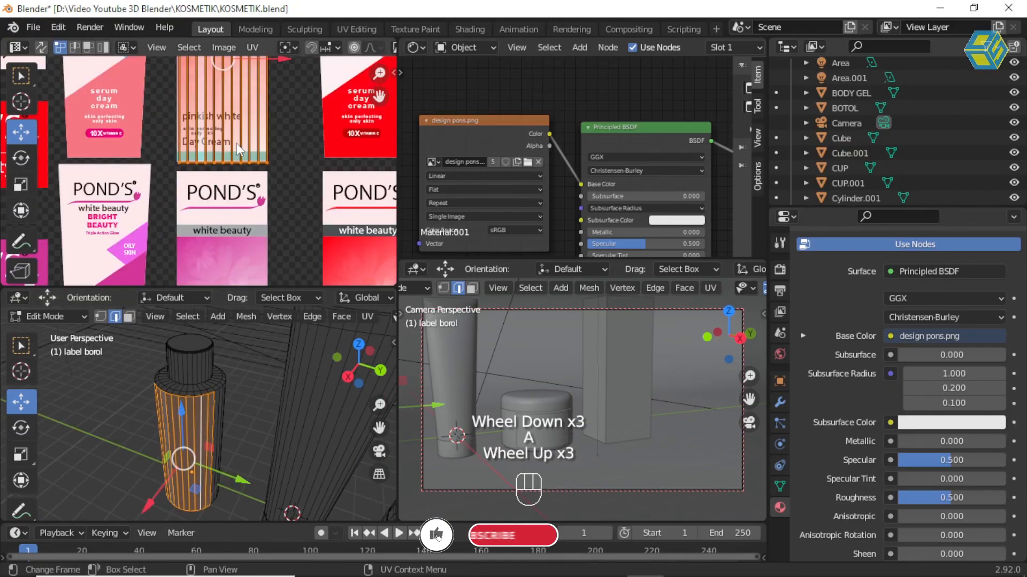
pyautogui.keyDown('shift'); pyautogui.moveTo(236, 143); pyautogui.dragTo(265, 184, button='middle'); pyautogui.keyUp('shift')
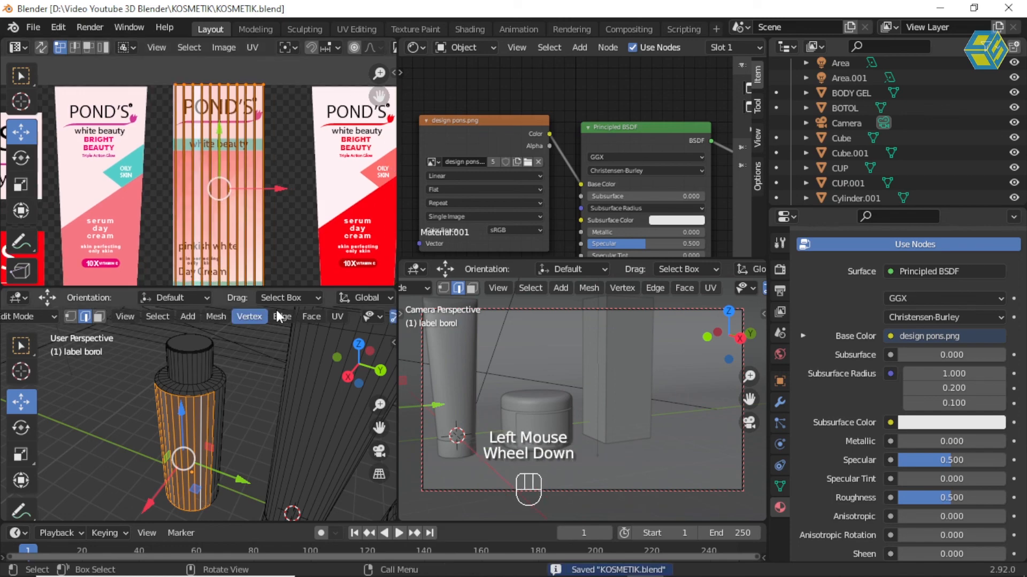
# Set the perspective viewport to solid shading and the camera view to Material Preview.
pyautogui.scroll(-4, 276, 310)
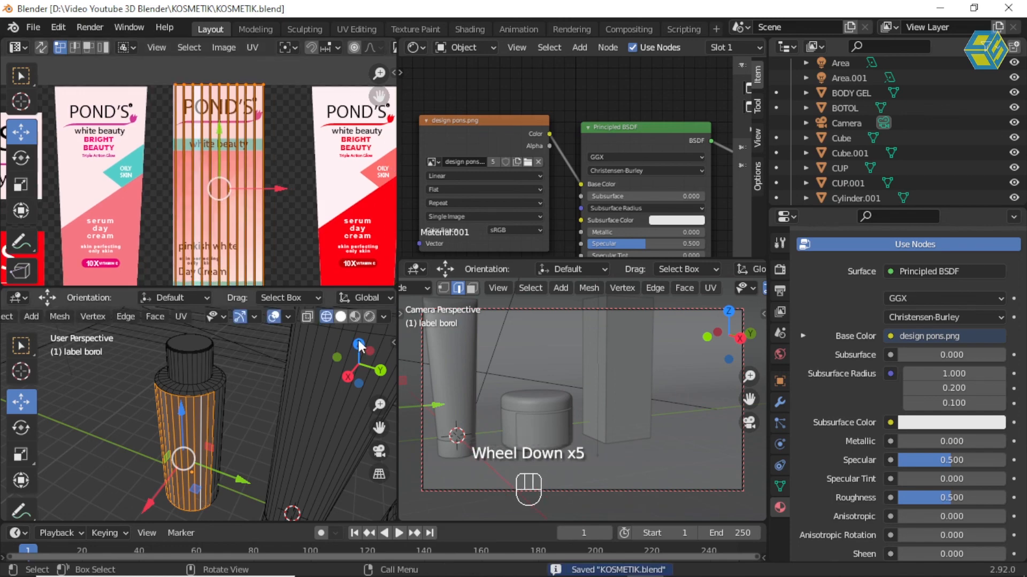
pyautogui.click(341, 316)
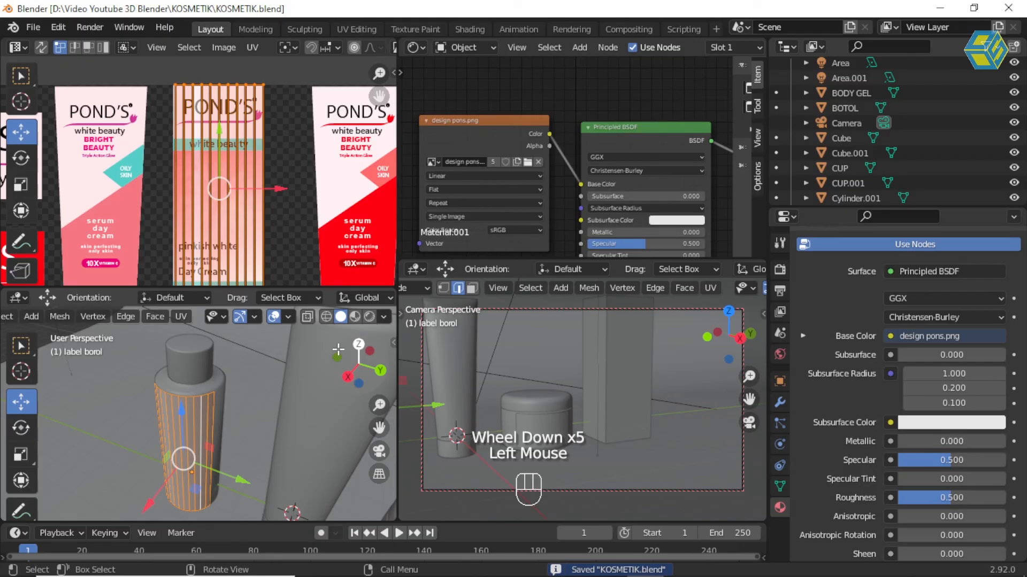
pyautogui.scroll(-3, 698, 291)
pyautogui.scroll(-3, 697, 292)
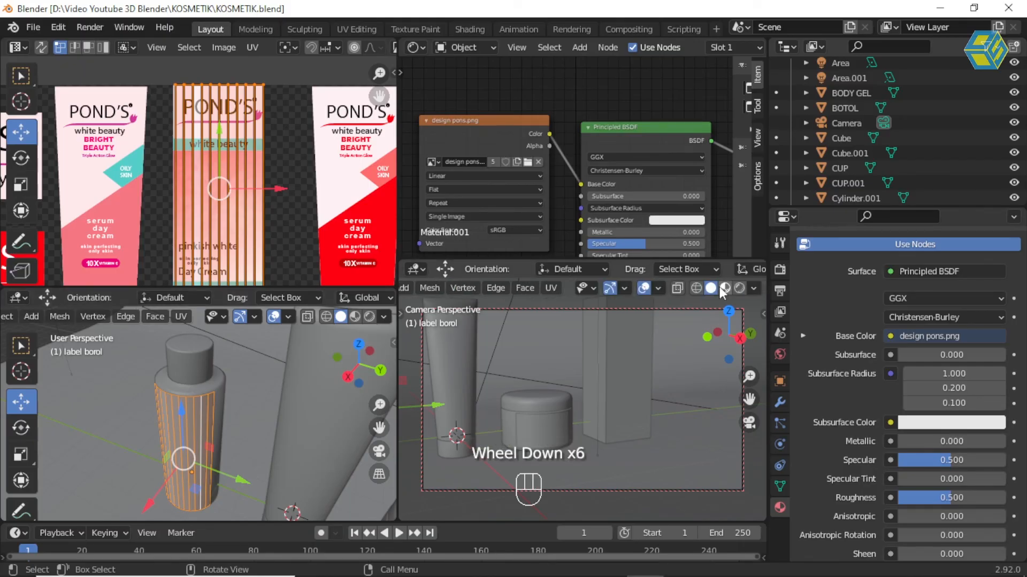
pyautogui.click(724, 289)
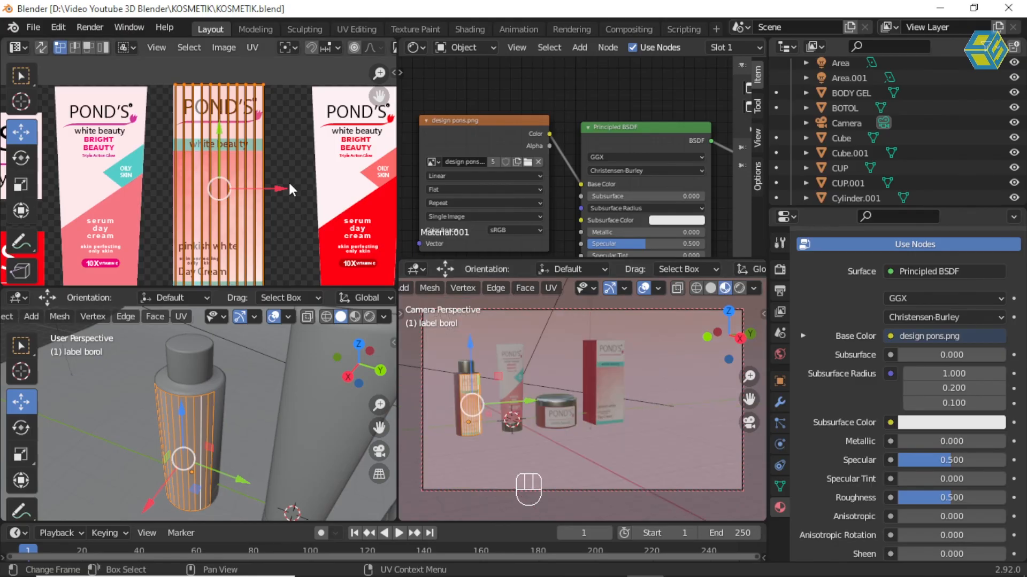
# Return the bottle label to Object Mode and reframe the camera view around the four products.
pyautogui.click(479, 91)
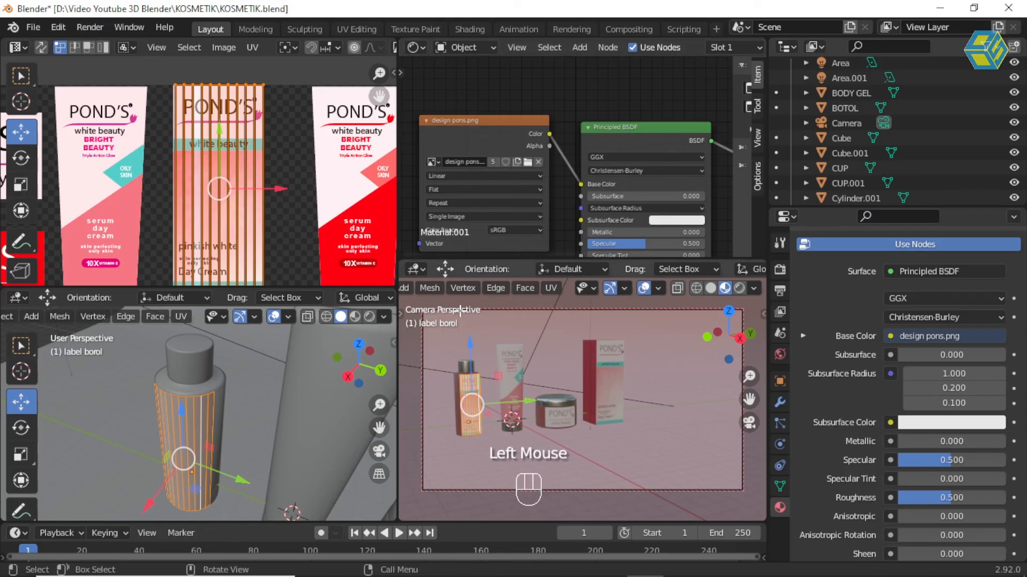
pyautogui.press('Tab')
pyautogui.middleClick(489, 374)
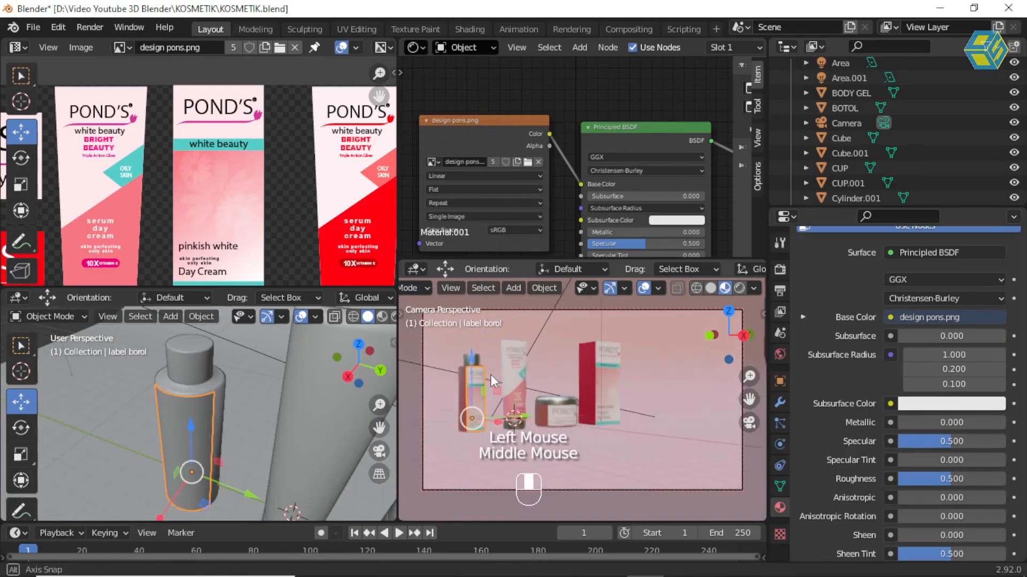
pyautogui.middleClick(490, 374)
pyautogui.scroll(2, 490, 375)
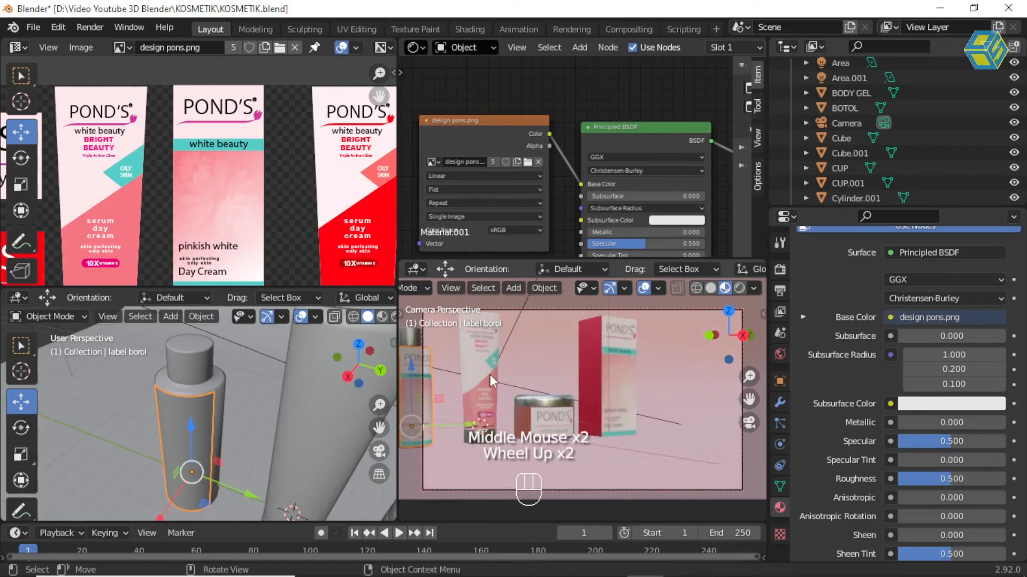
pyautogui.moveTo(489, 374); pyautogui.dragTo(644, 368, button='middle')
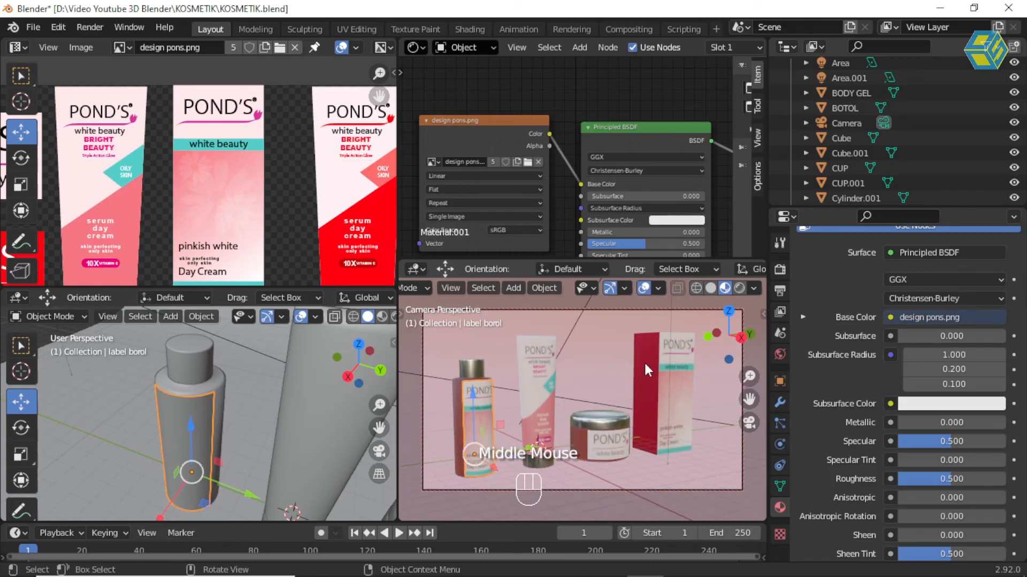
# Set the base color of the box Cube to a pink sampled from the label artwork, and save the file.
pyautogui.click(644, 361)
pyautogui.click(952, 317)
pyautogui.click(991, 250)
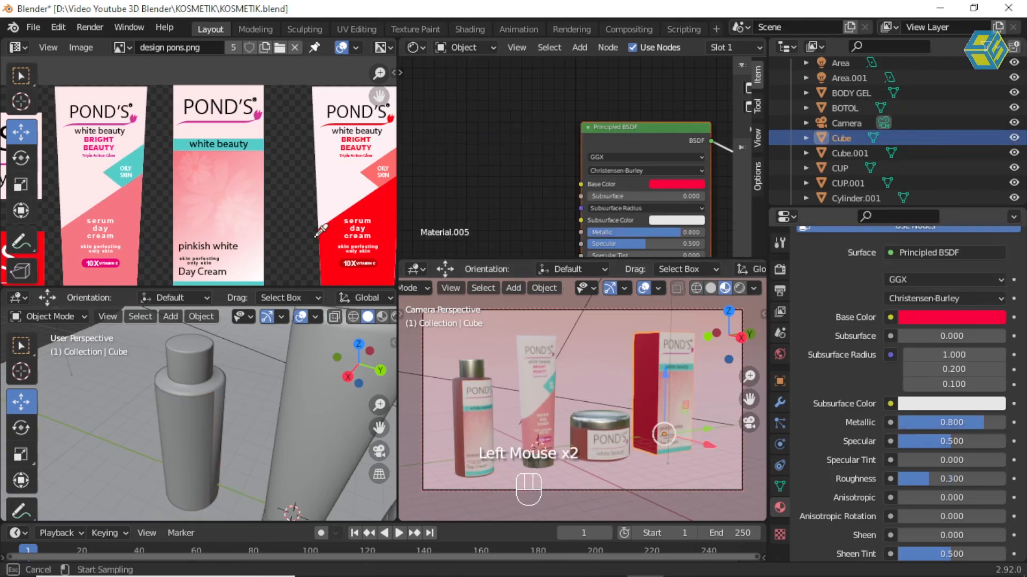
pyautogui.click(271, 239)
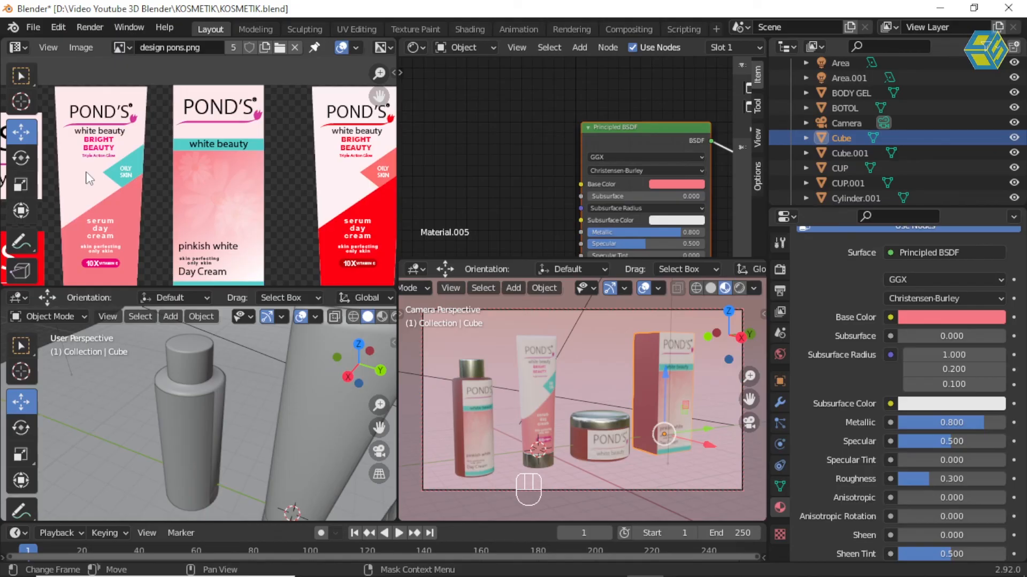
pyautogui.hotkey('ctrl', 's')
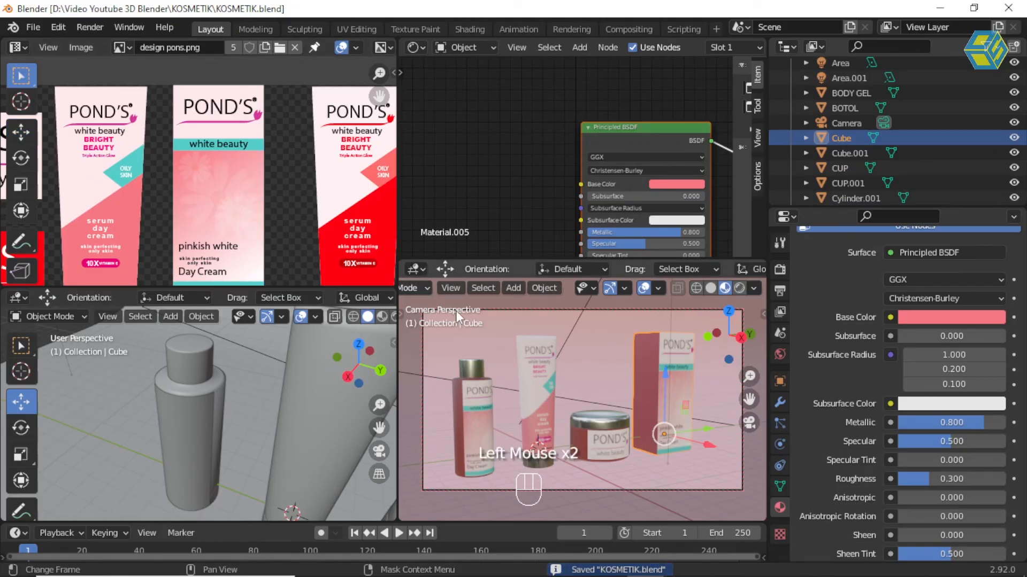
# Join the perspective viewport over the image editor and swap the enlarged viewport with the shader editor.
pyautogui.moveTo(501, 364); pyautogui.dragTo(508, 371, button='middle')
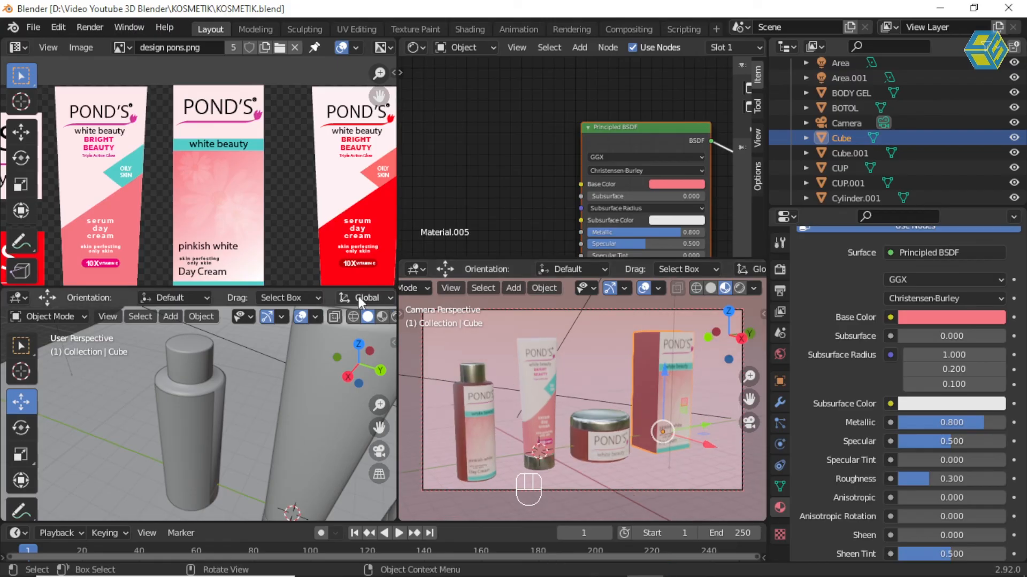
pyautogui.rightClick(263, 287)
pyautogui.click(262, 322)
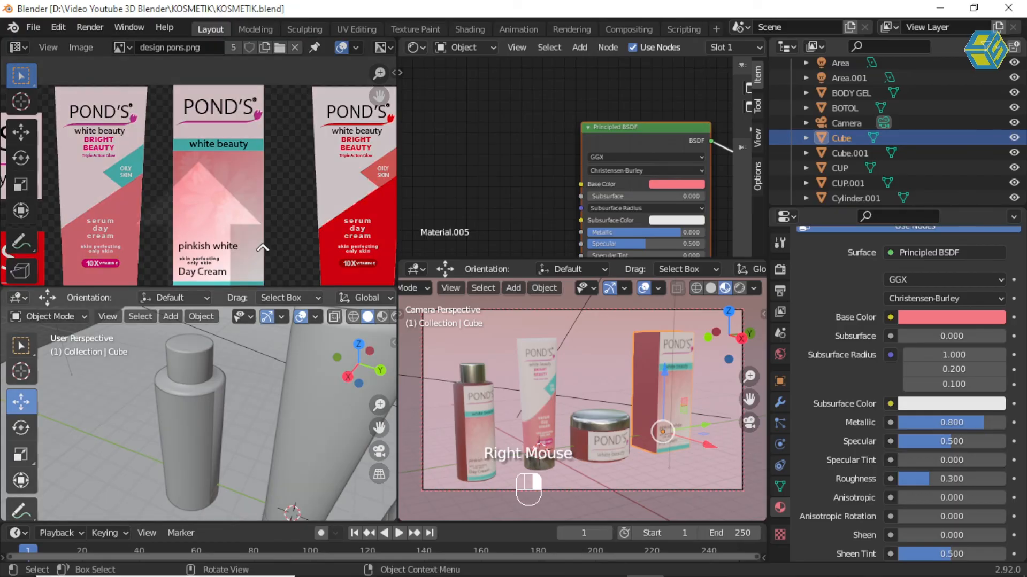
pyautogui.click(262, 248)
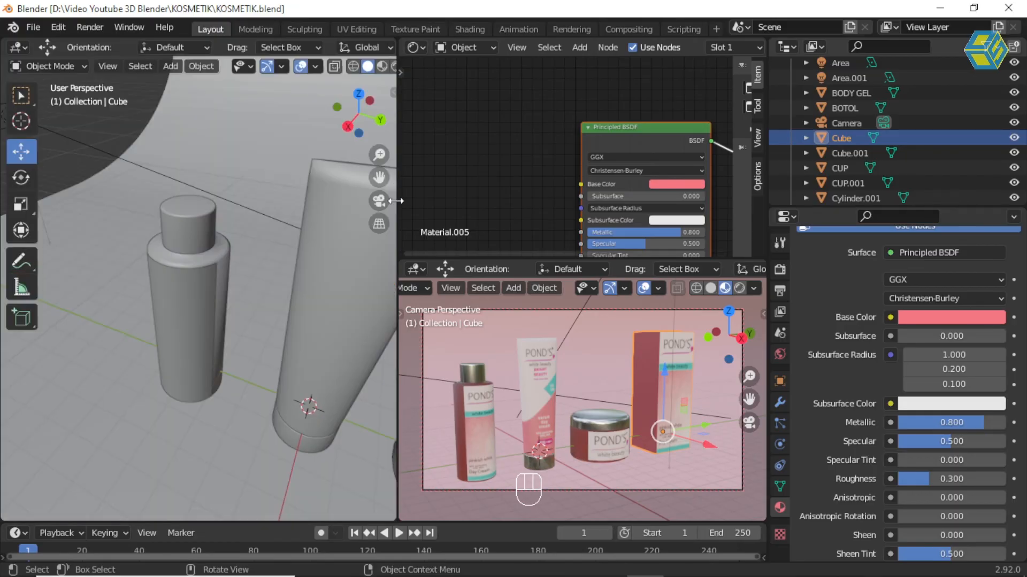
pyautogui.rightClick(396, 201)
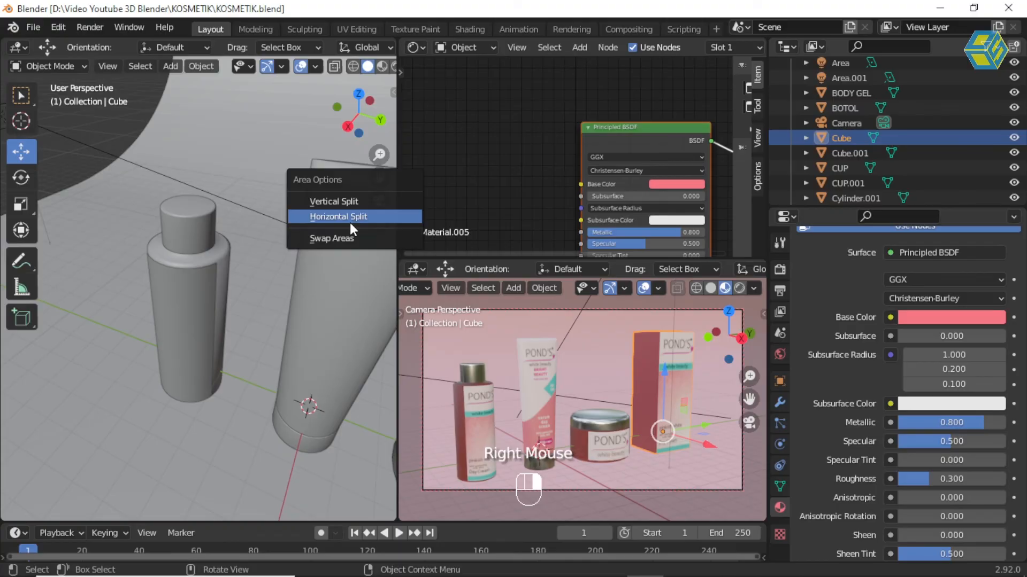
pyautogui.rightClick(397, 243)
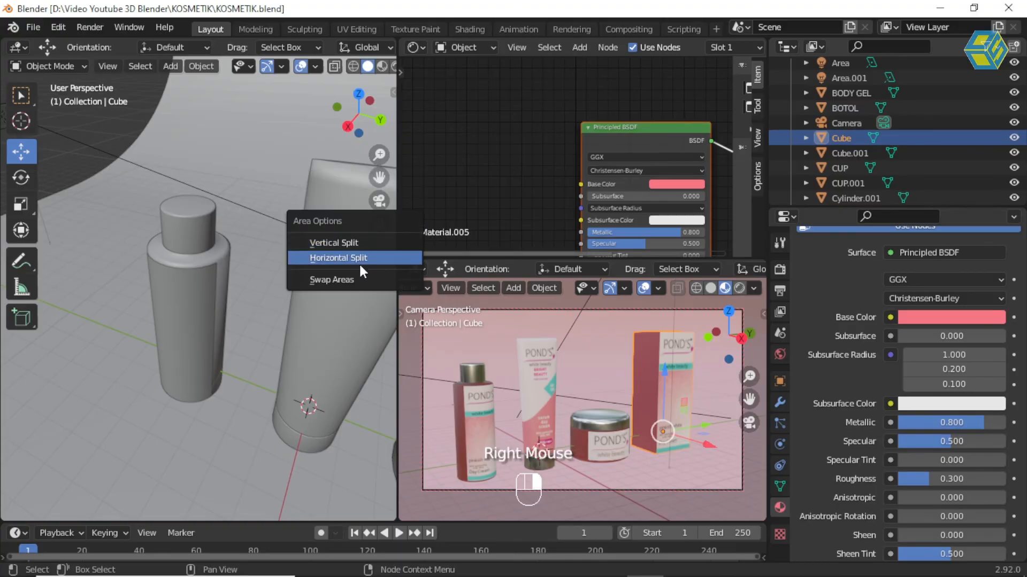
pyautogui.click(353, 278)
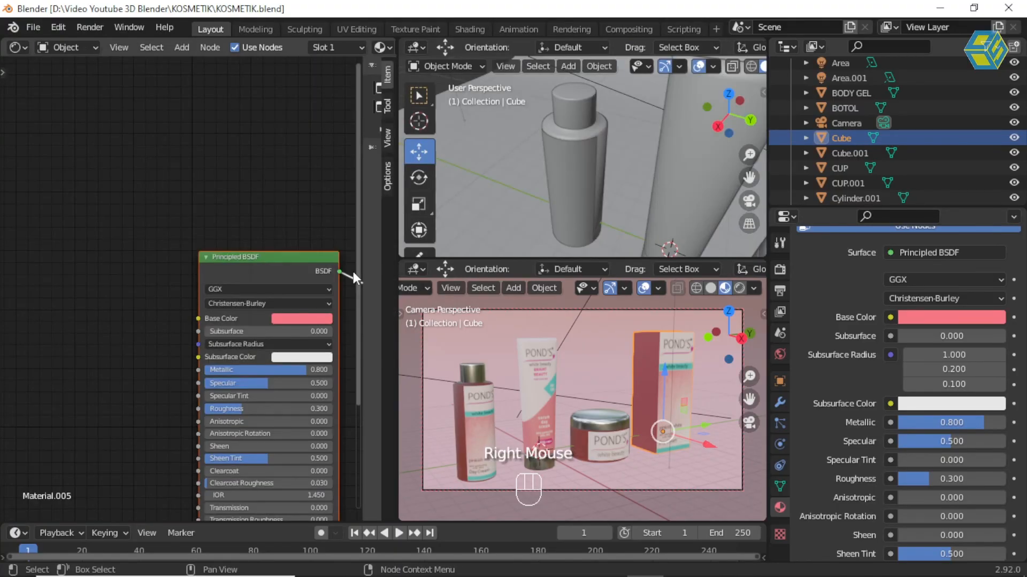
# Join the camera view over the perspective viewport and the shader editor so it fills the whole work area.
pyautogui.scroll(-3, 373, 254)
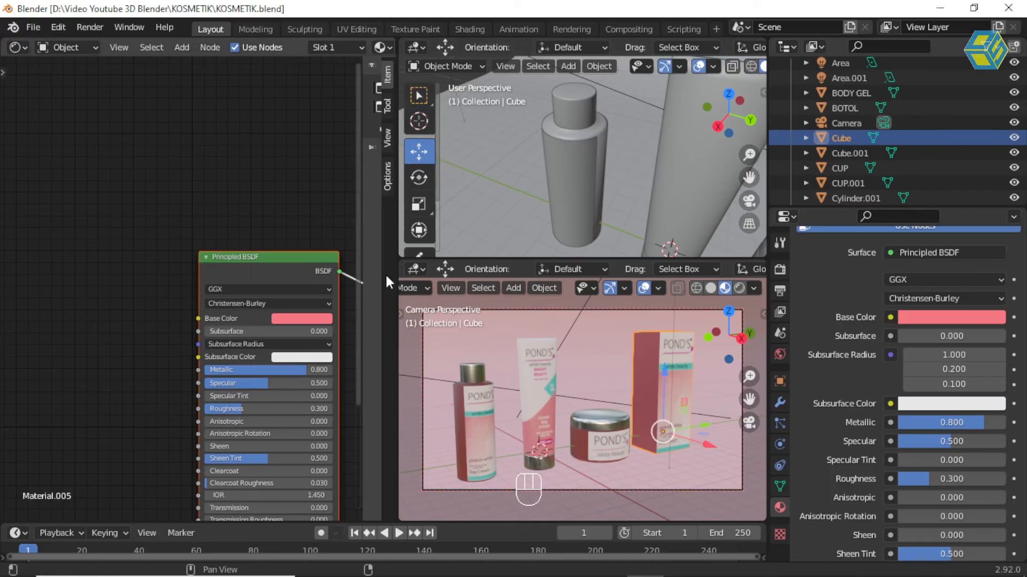
pyautogui.scroll(-2, 422, 271)
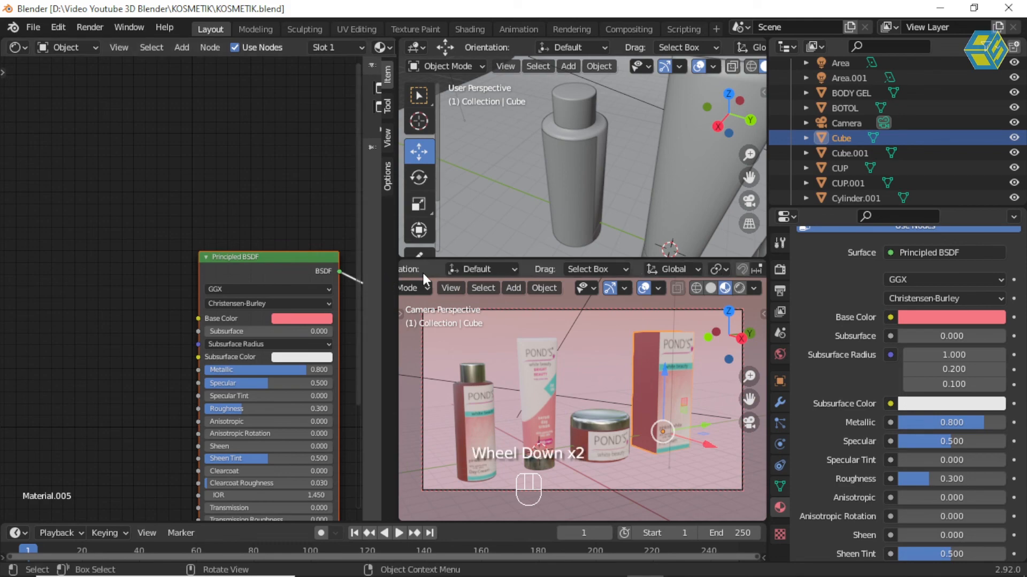
pyautogui.scroll(1, 399, 259)
pyautogui.rightClick(399, 260)
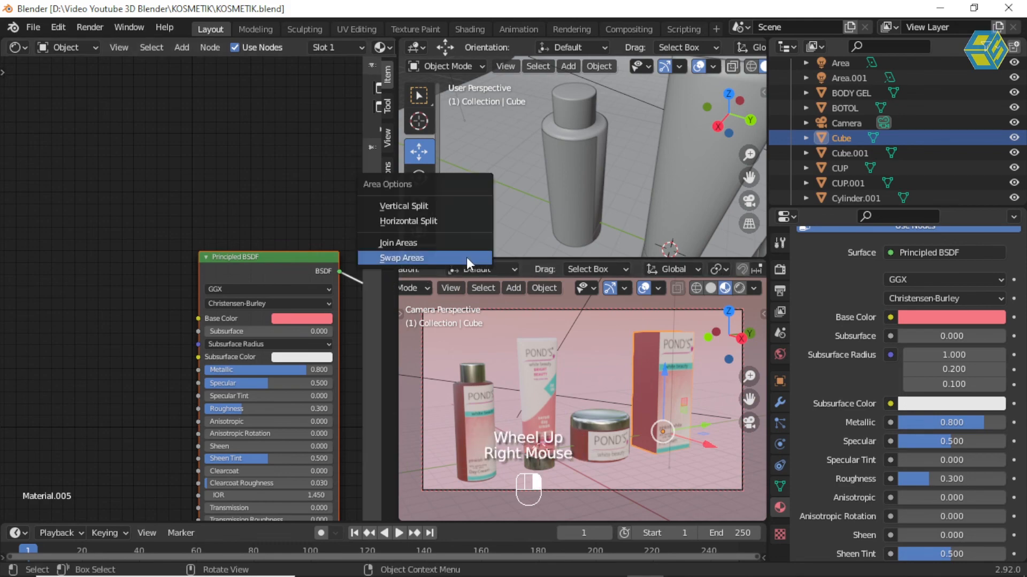
pyautogui.click(466, 258)
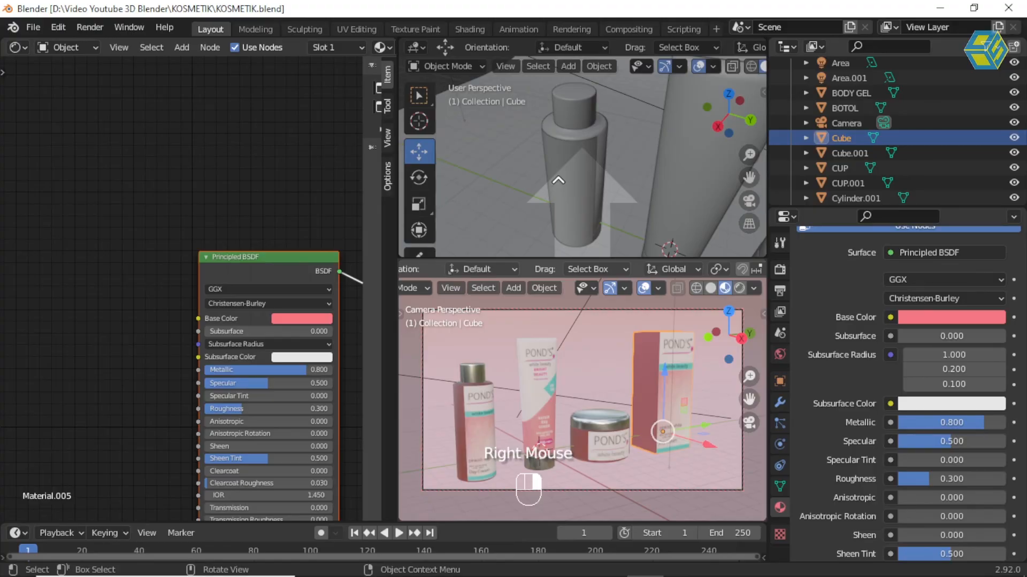
pyautogui.click(558, 180)
pyautogui.rightClick(400, 272)
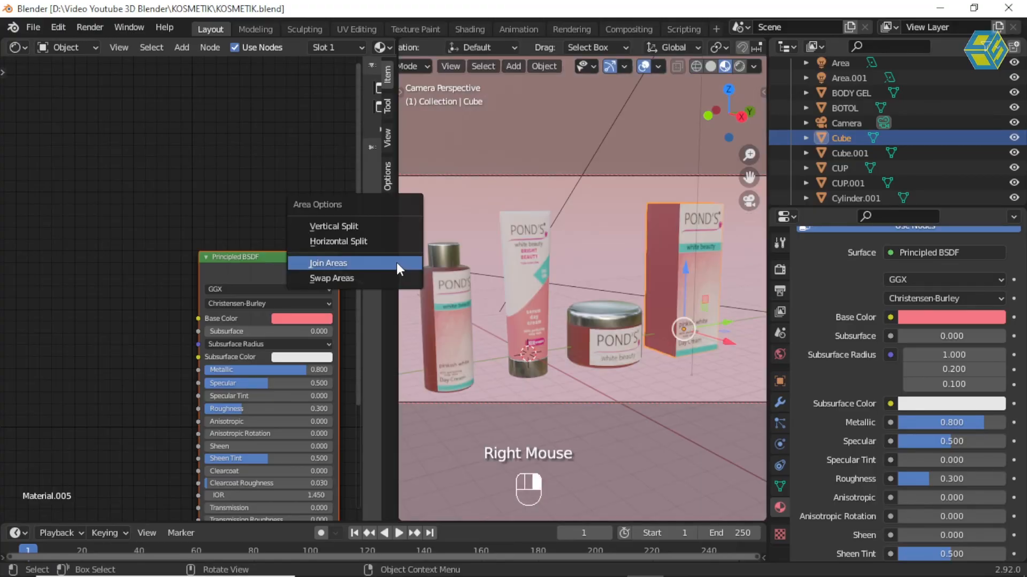
pyautogui.click(396, 262)
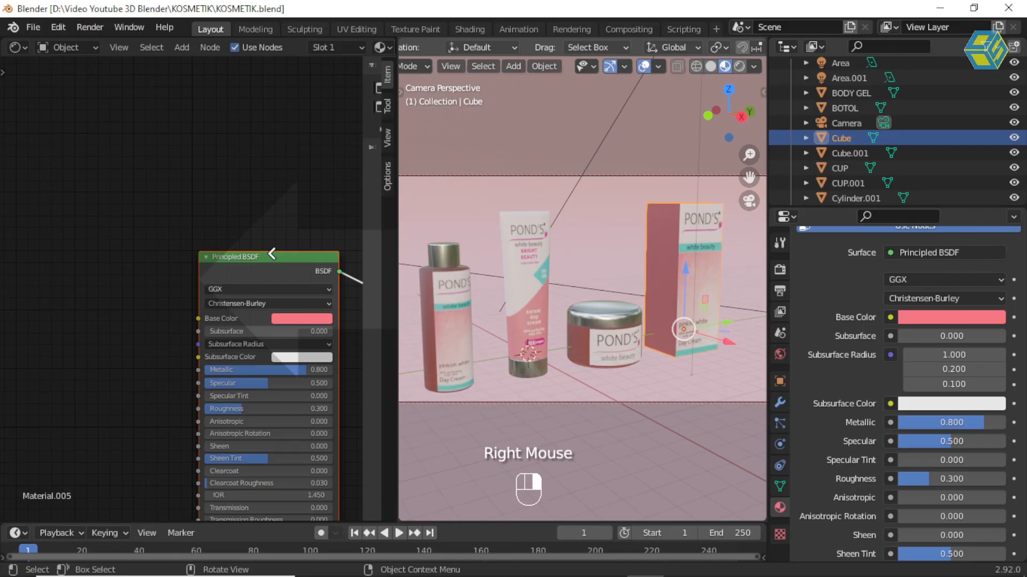
pyautogui.click(272, 254)
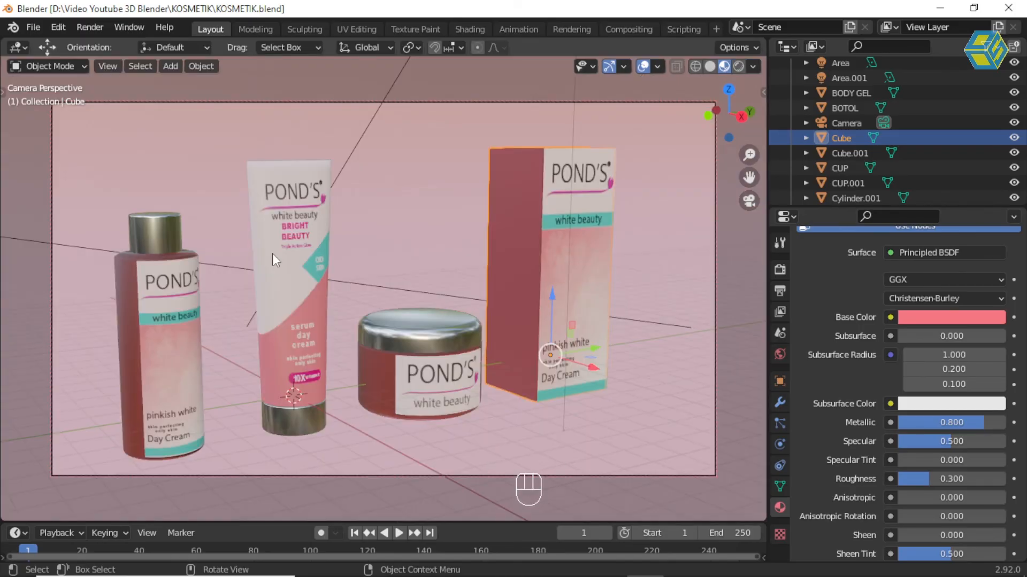
# Save KOSMETIK.blend and switch the camera view to Rendered shading.
pyautogui.click(33, 27)
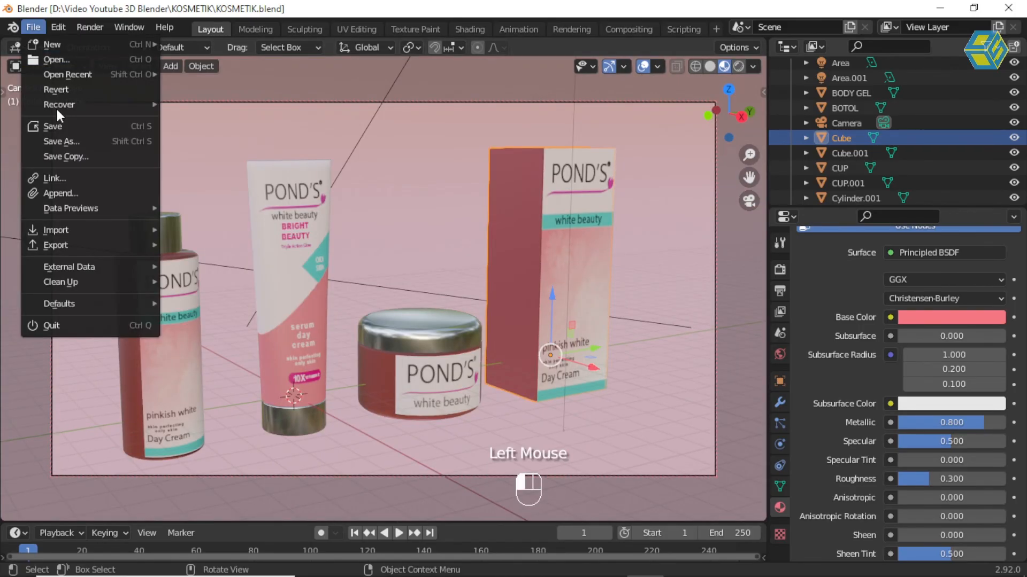
pyautogui.click(53, 126)
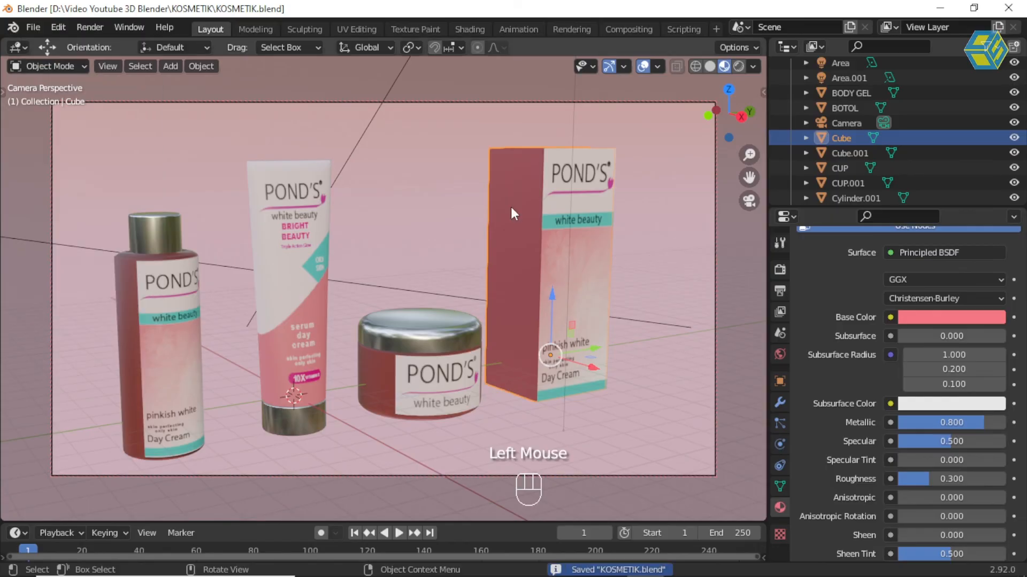
pyautogui.click(738, 65)
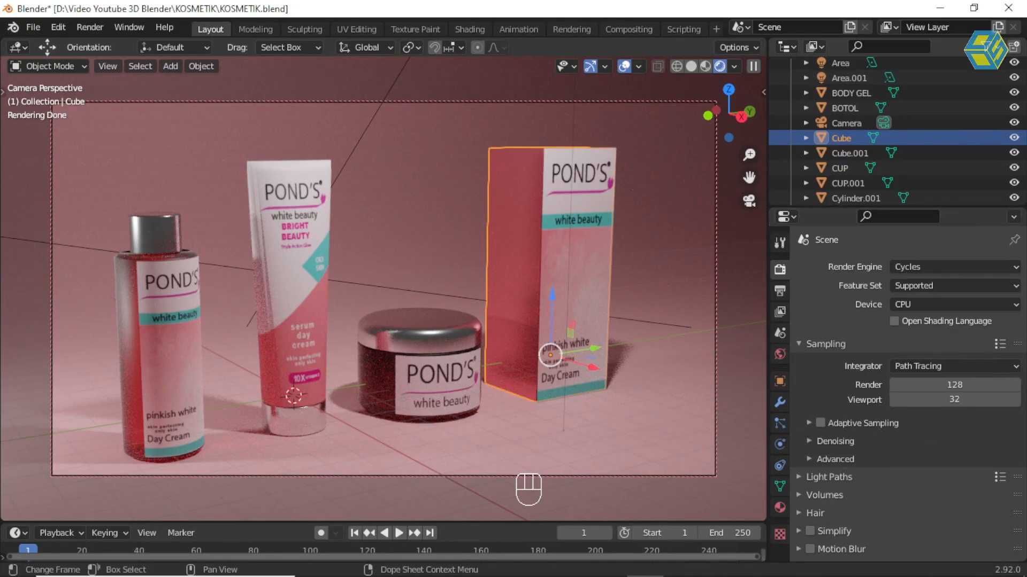
# Switch to the image viewer to look at the finished render jadi produk.png, and return to Blender.
pyautogui.click(682, 563)
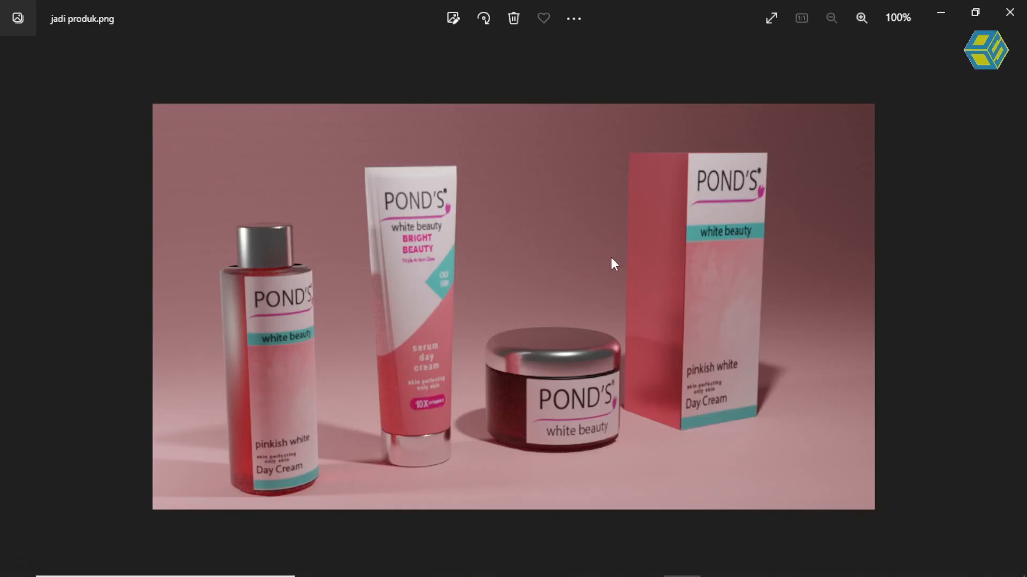
pyautogui.click(943, 11)
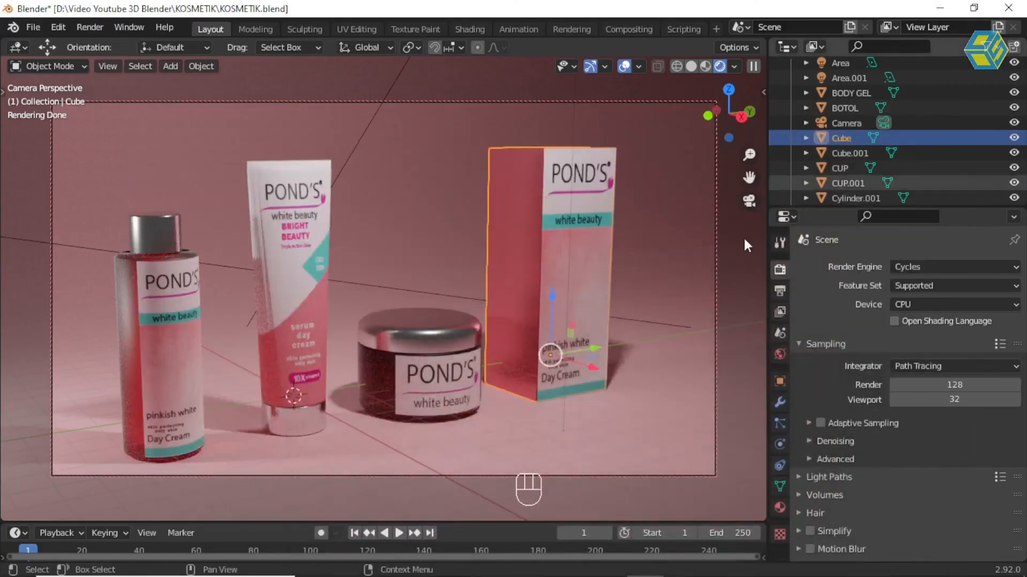